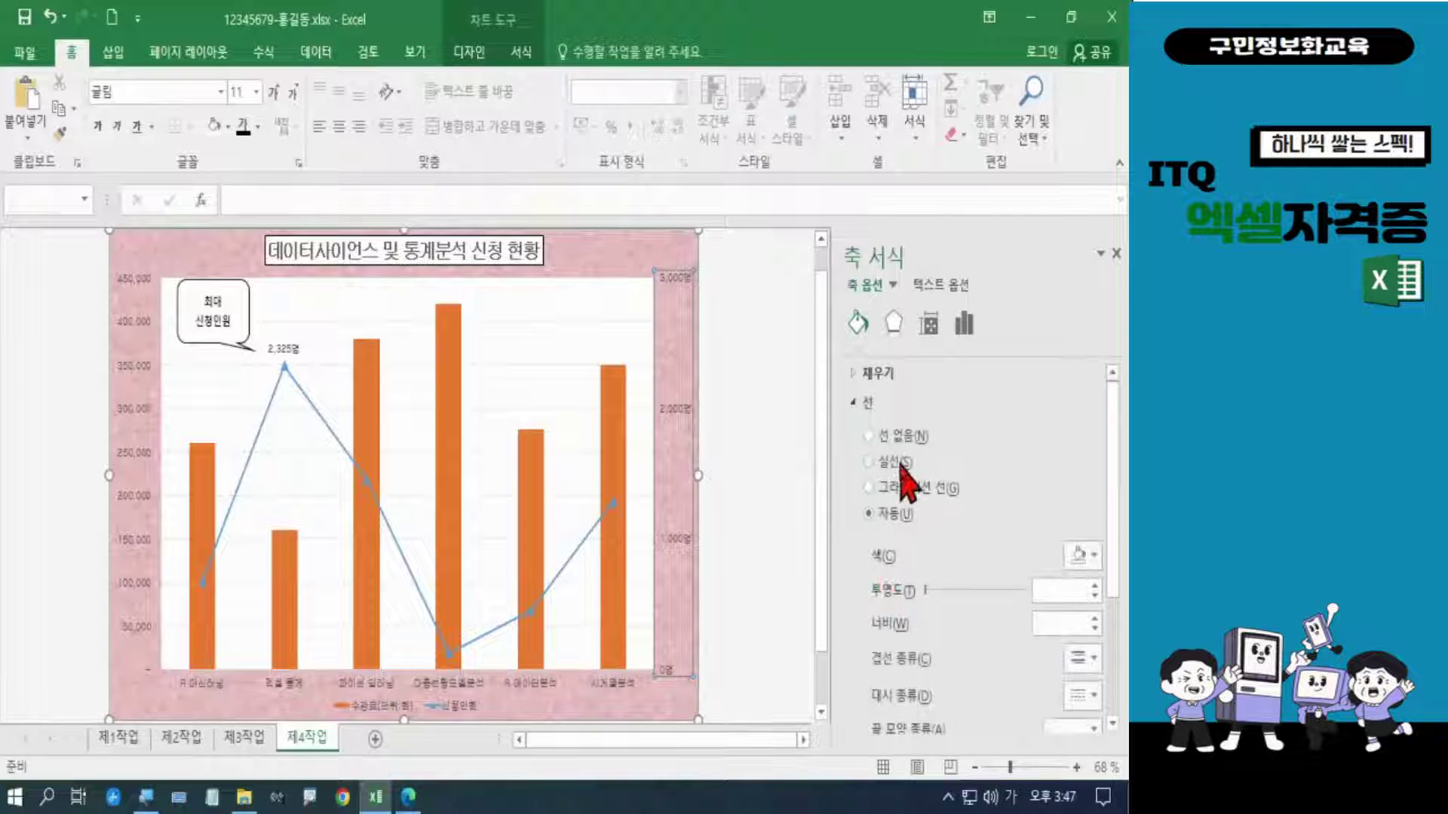
# Step: Format the chart's secondary vertical axis with a solid black line
pyautogui.click(901, 463)
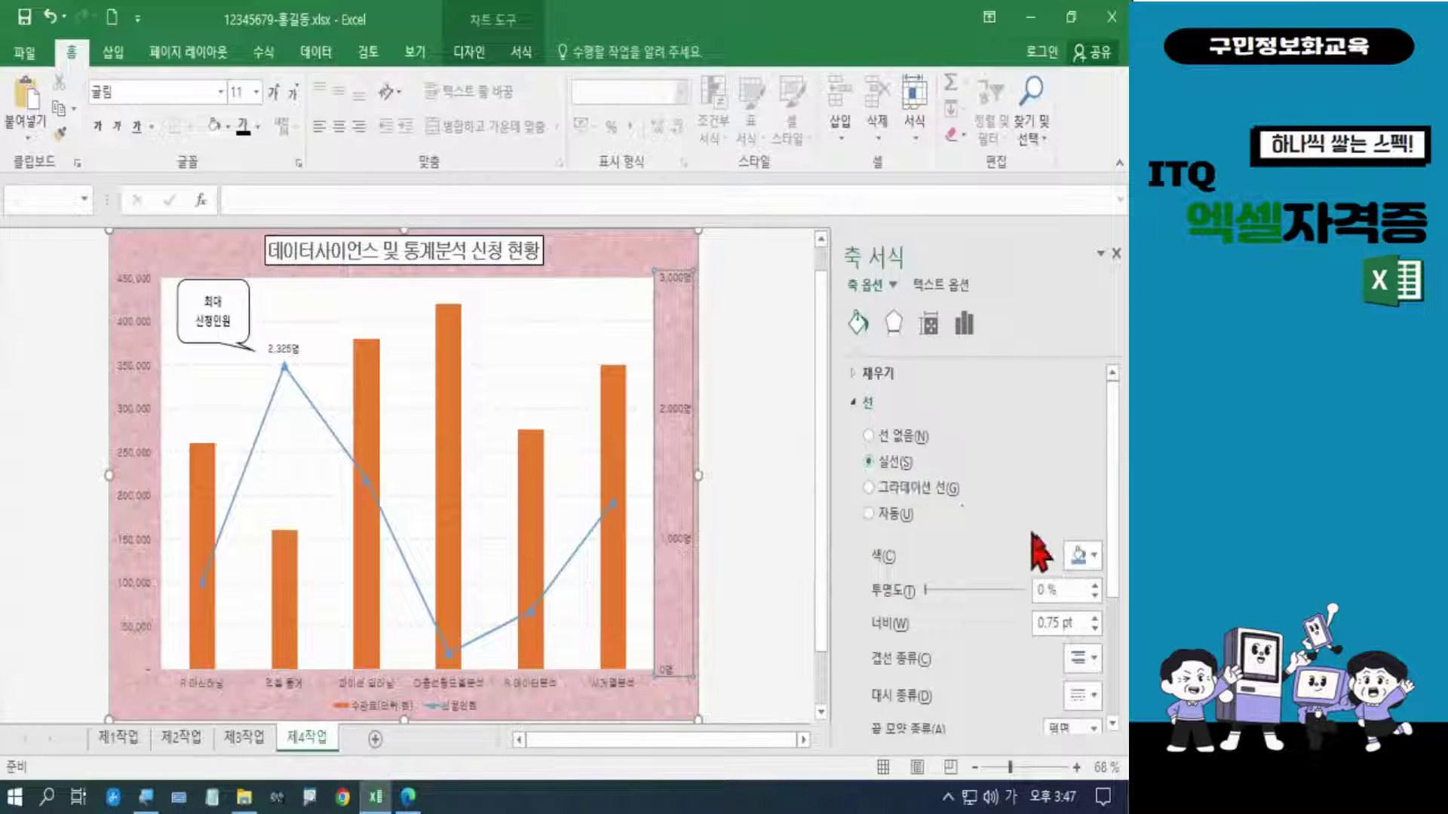
pyautogui.click(1094, 562)
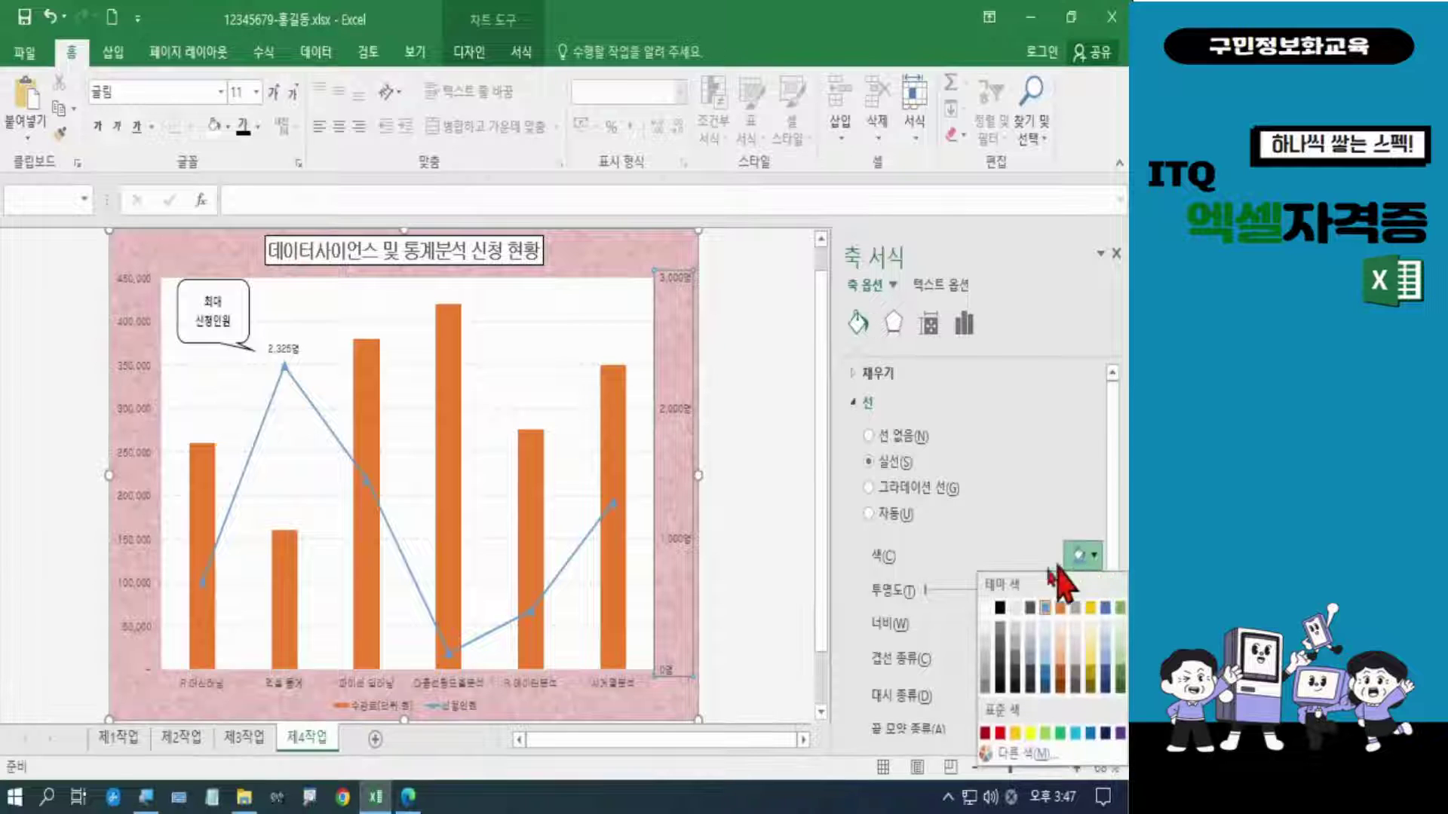
pyautogui.click(1004, 607)
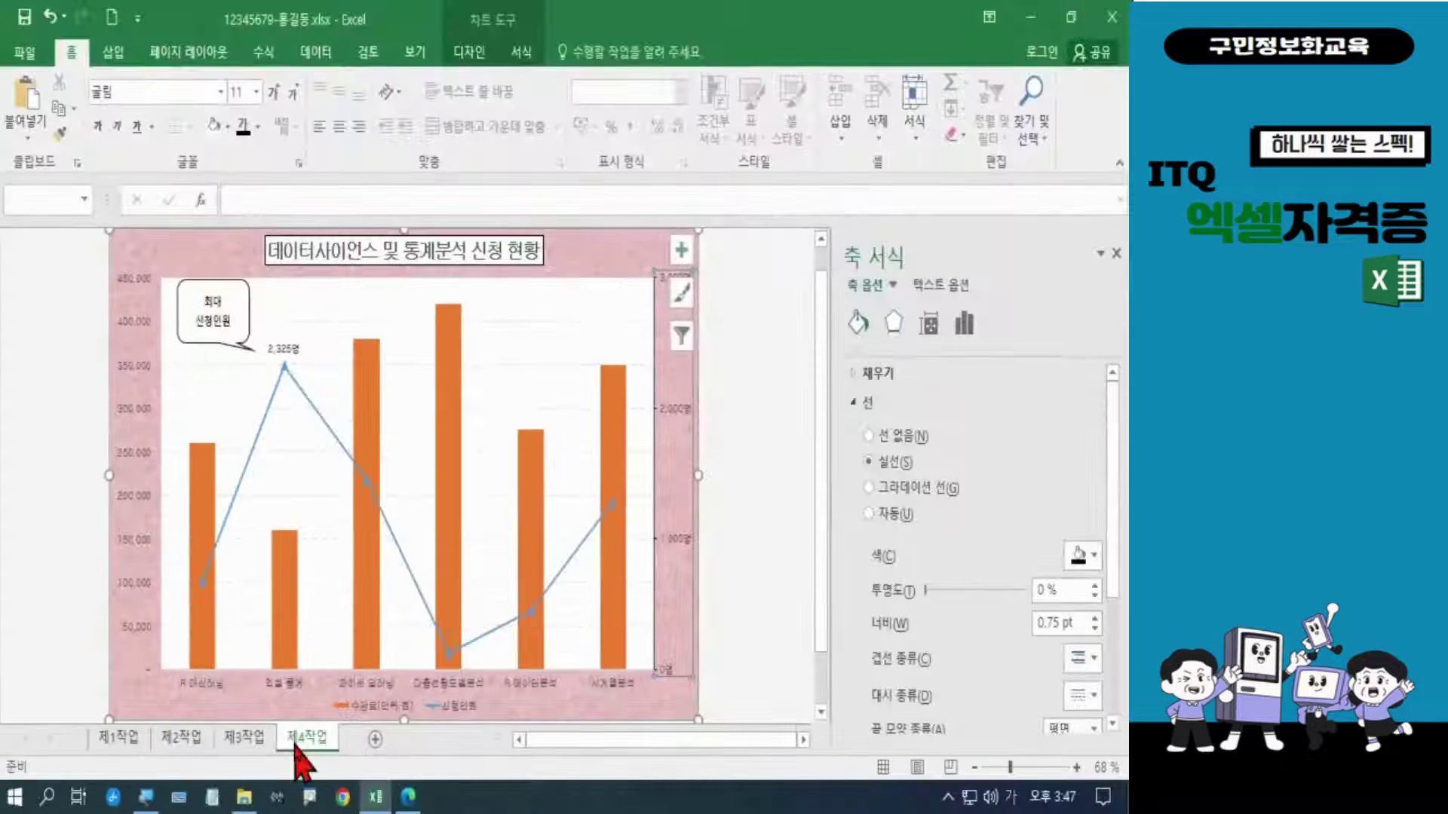
# Step: Apply a solid black line to the chart's horizontal category axis and its primary vertical axis
pyautogui.click(379, 686)
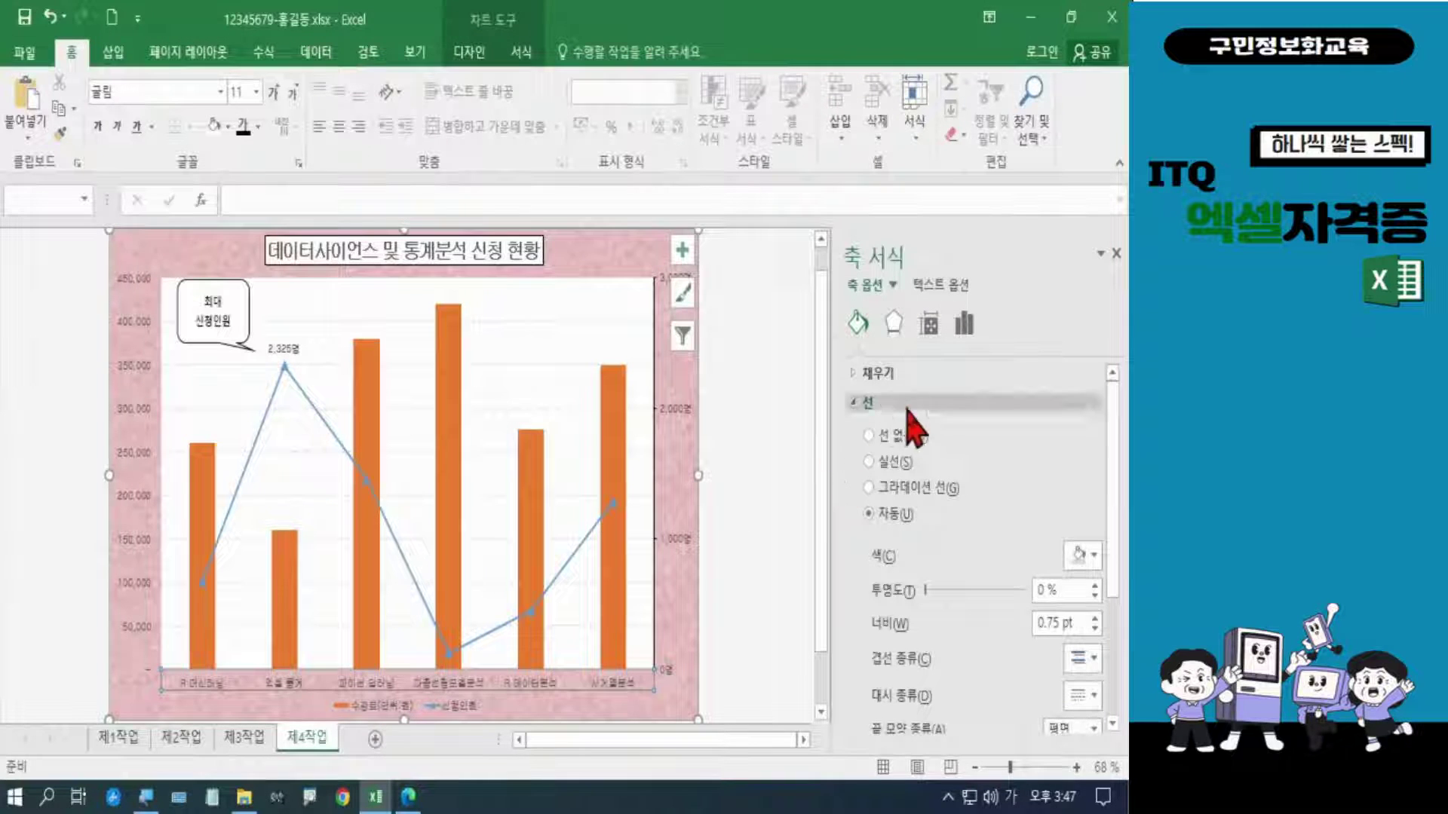
pyautogui.click(868, 461)
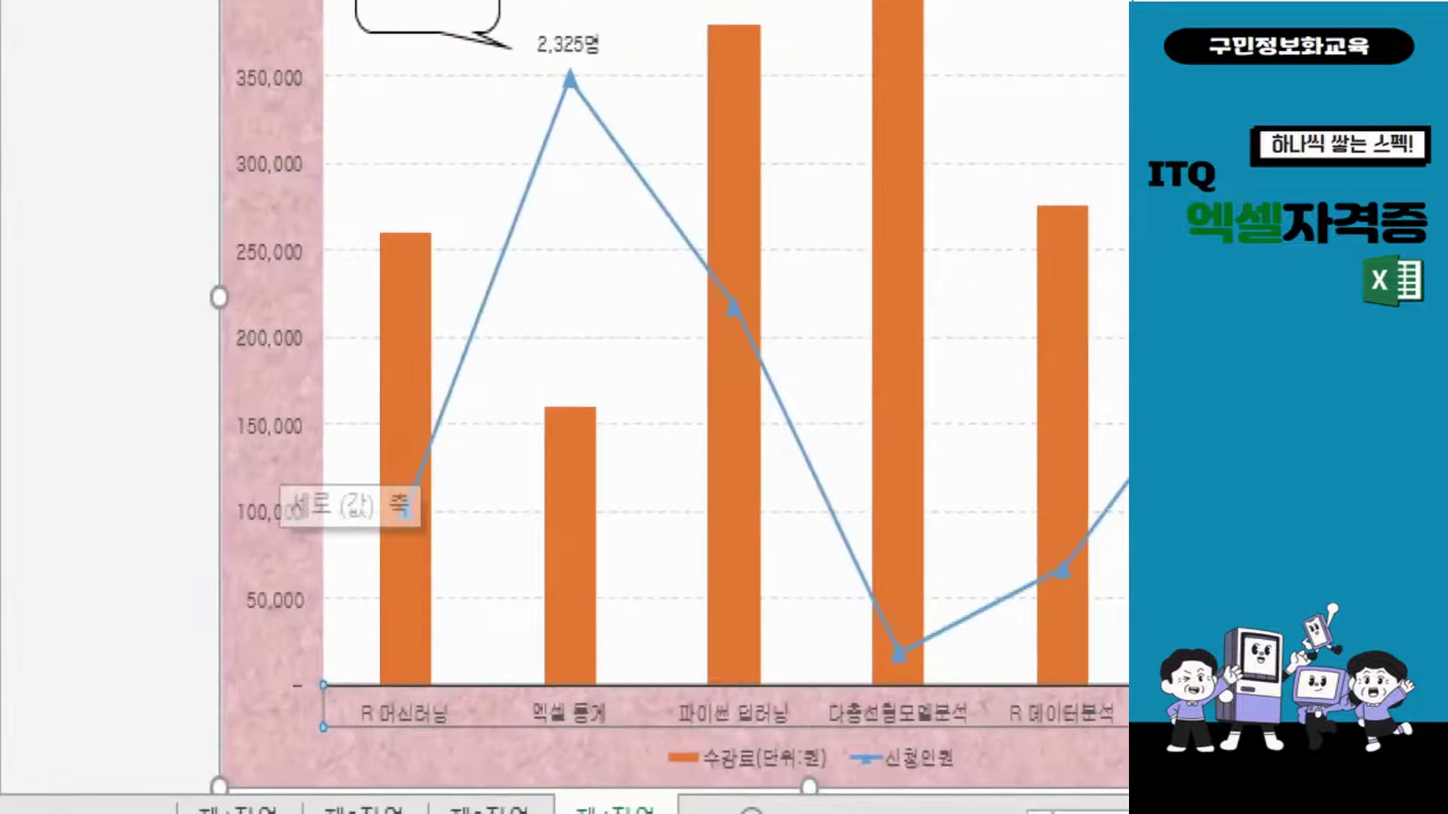
pyautogui.moveTo(237, 11)
pyautogui.mouseDown()
pyautogui.moveTo(285, 146)
pyautogui.moveTo(342, 610)
pyautogui.mouseUp()
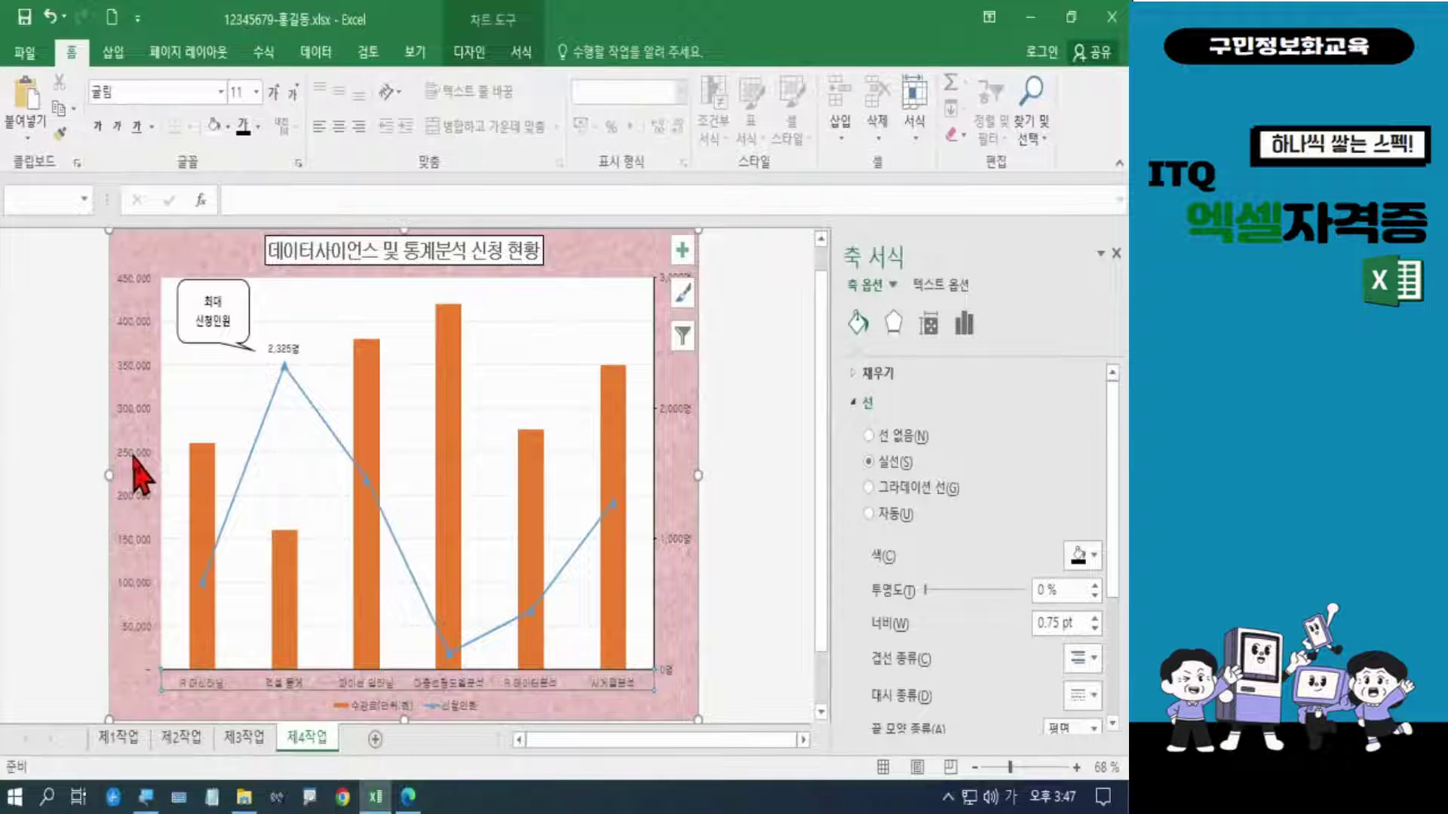
pyautogui.click(133, 457)
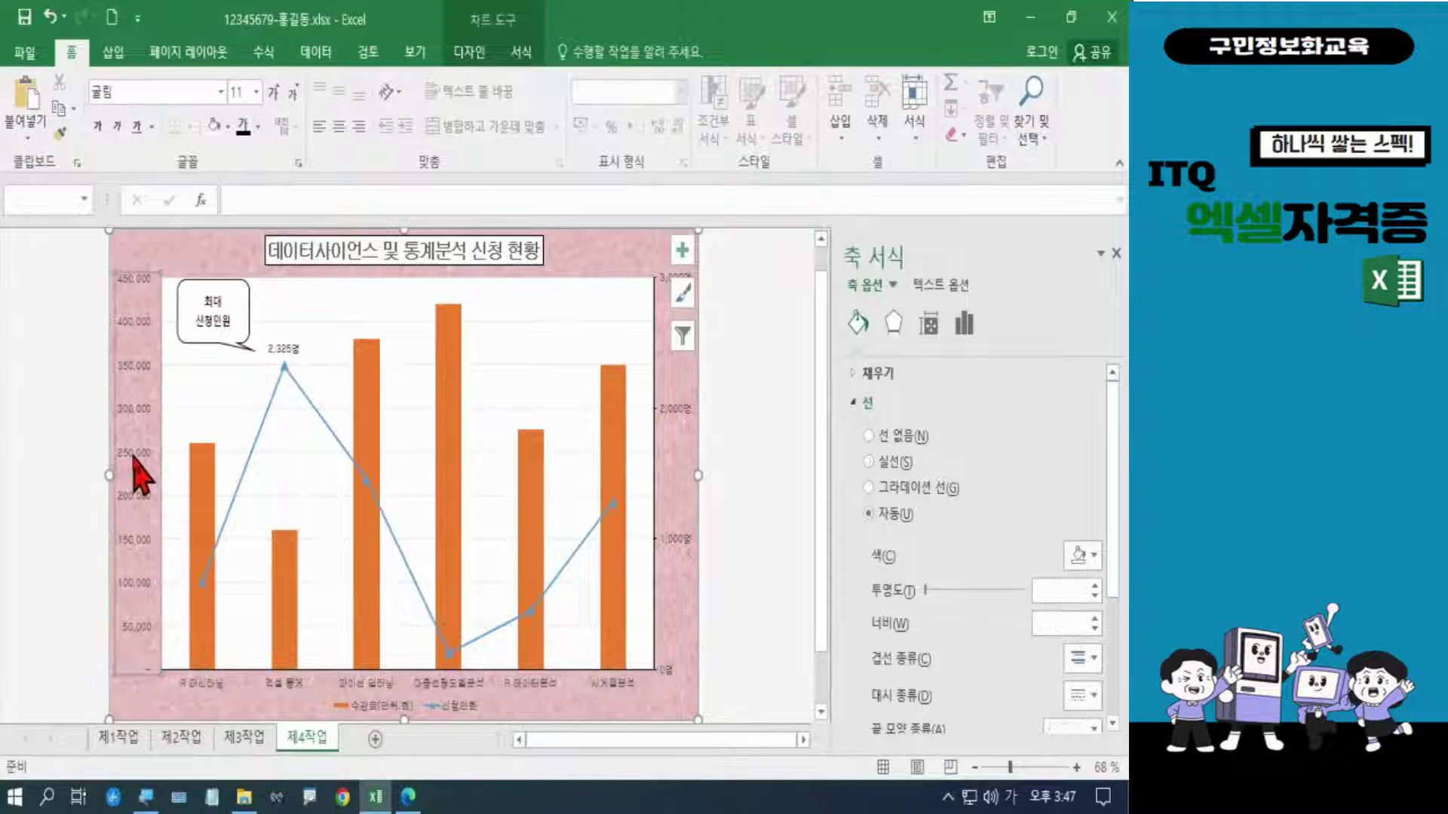
pyautogui.click(884, 462)
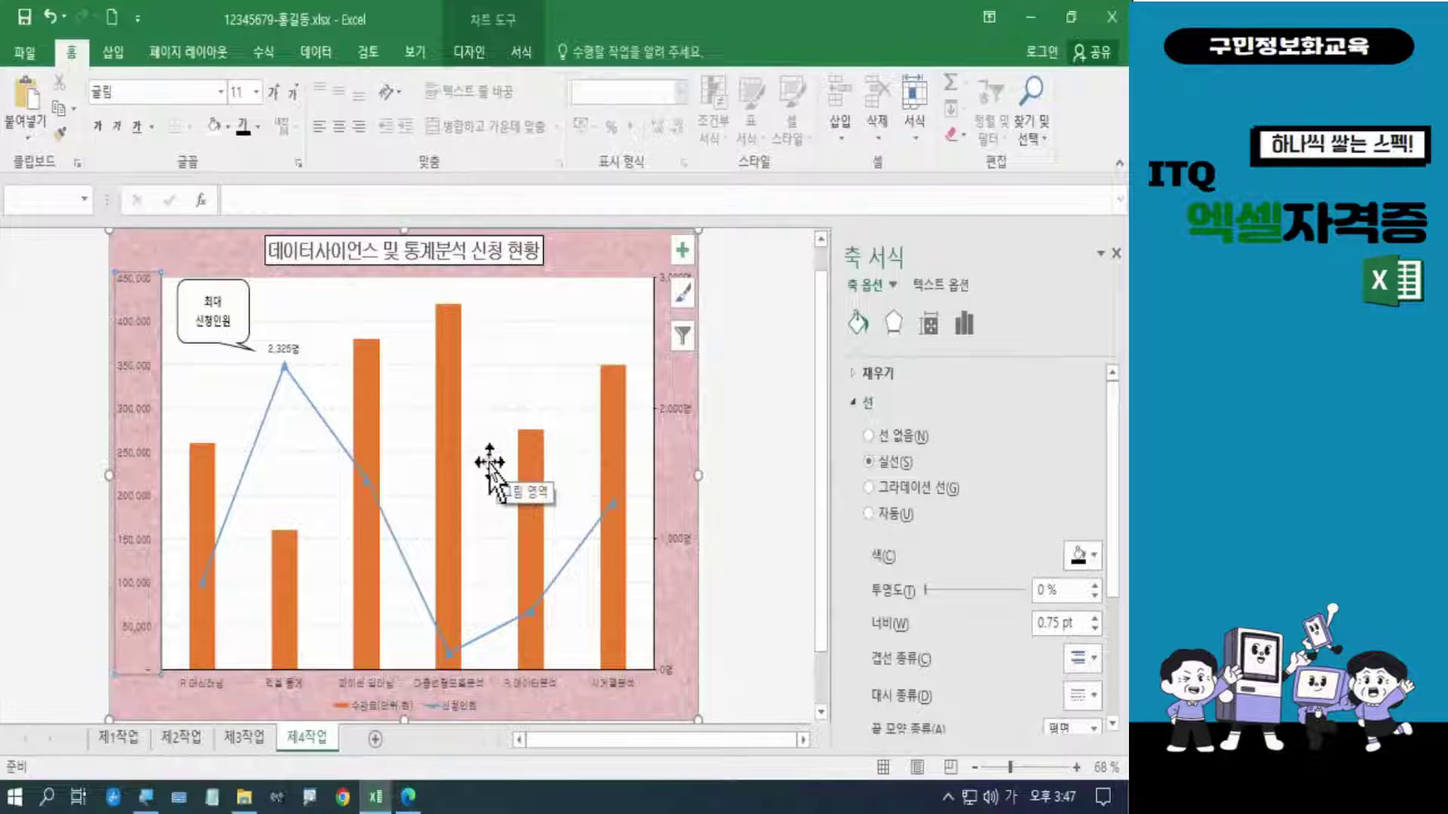
# Step: Hide the gridlines on the 제1작업 sheet and save the workbook
pyautogui.click(127, 742)
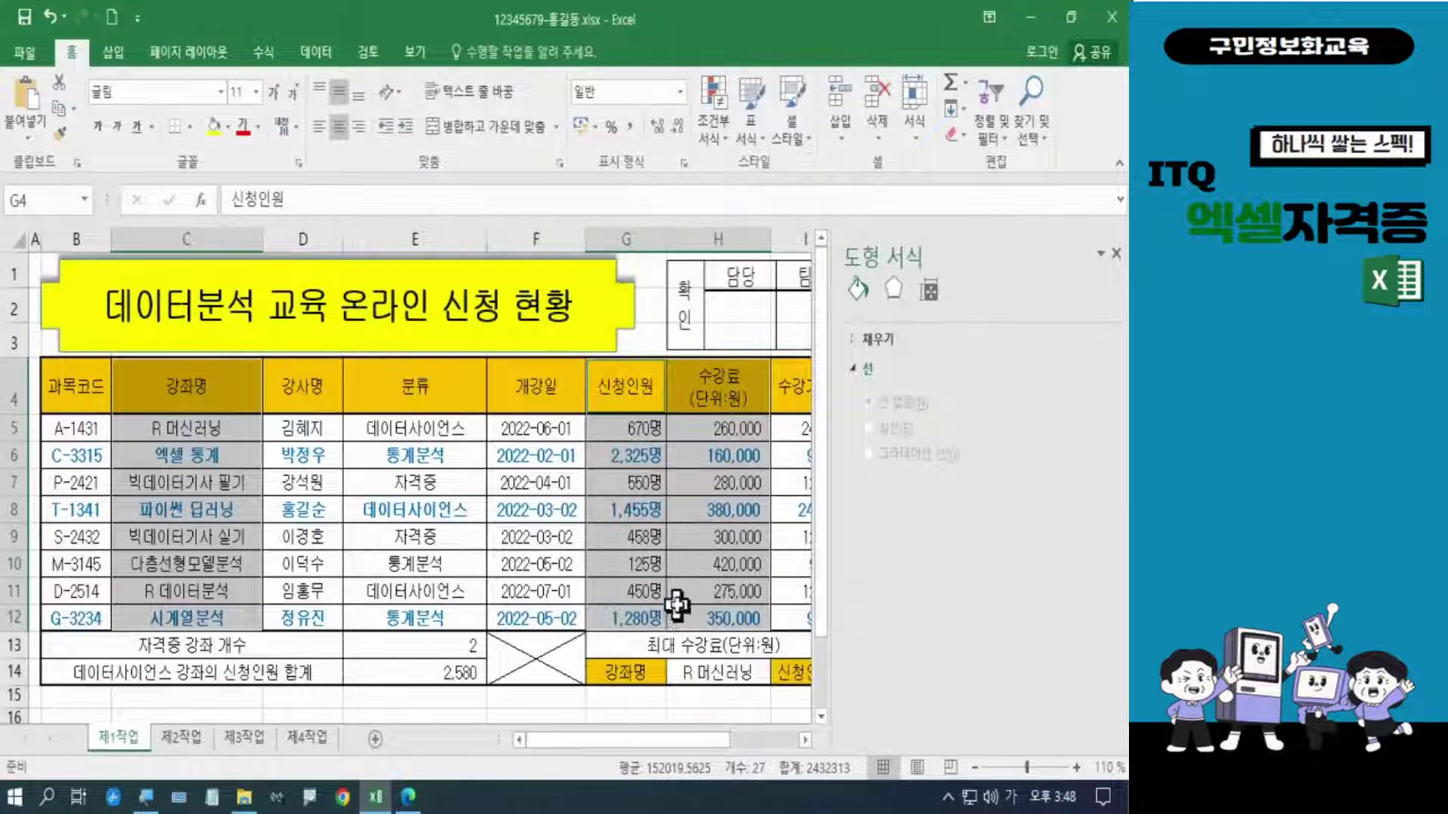
pyautogui.click(1116, 254)
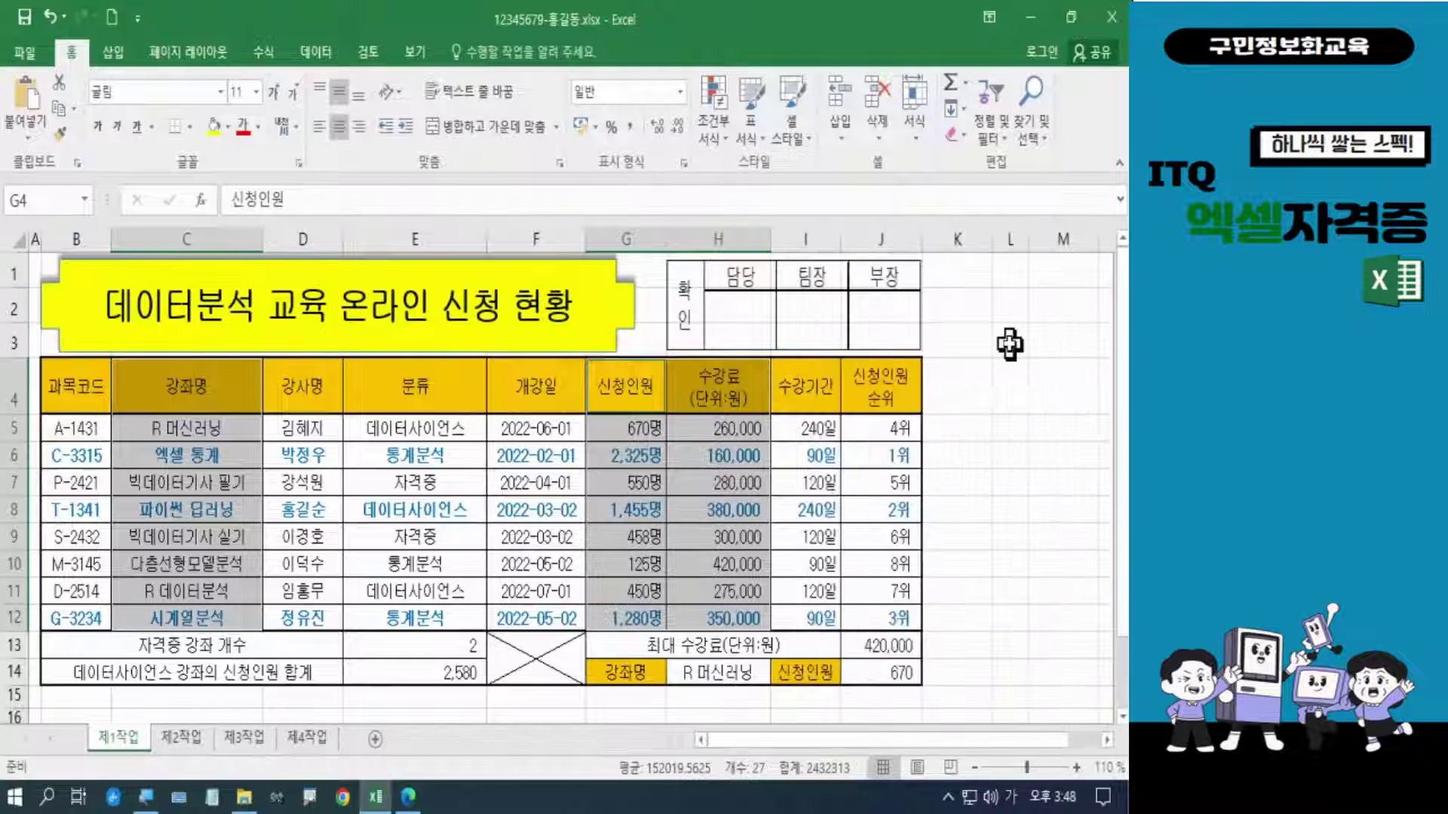
pyautogui.click(1010, 344)
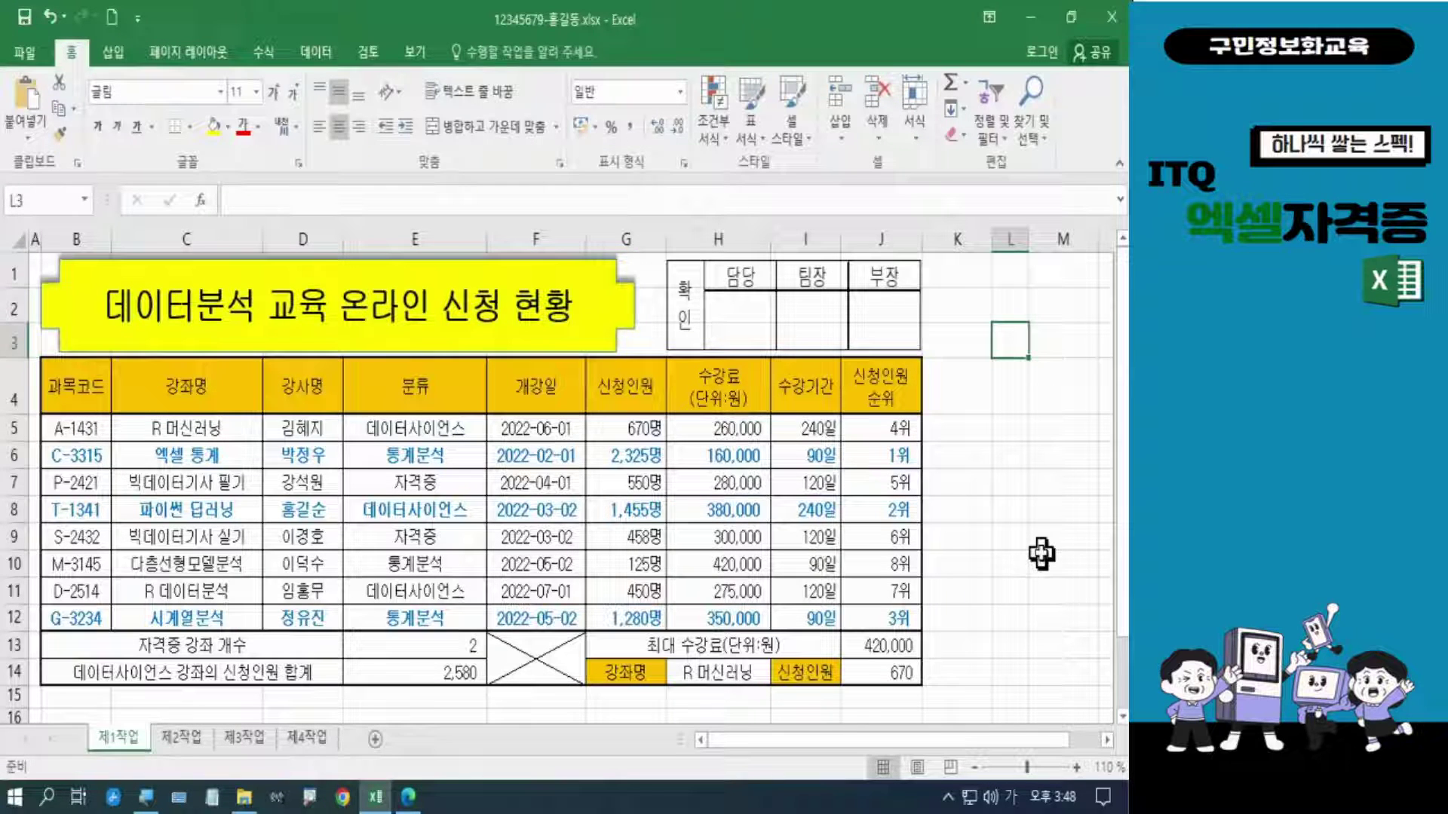
pyautogui.click(407, 51)
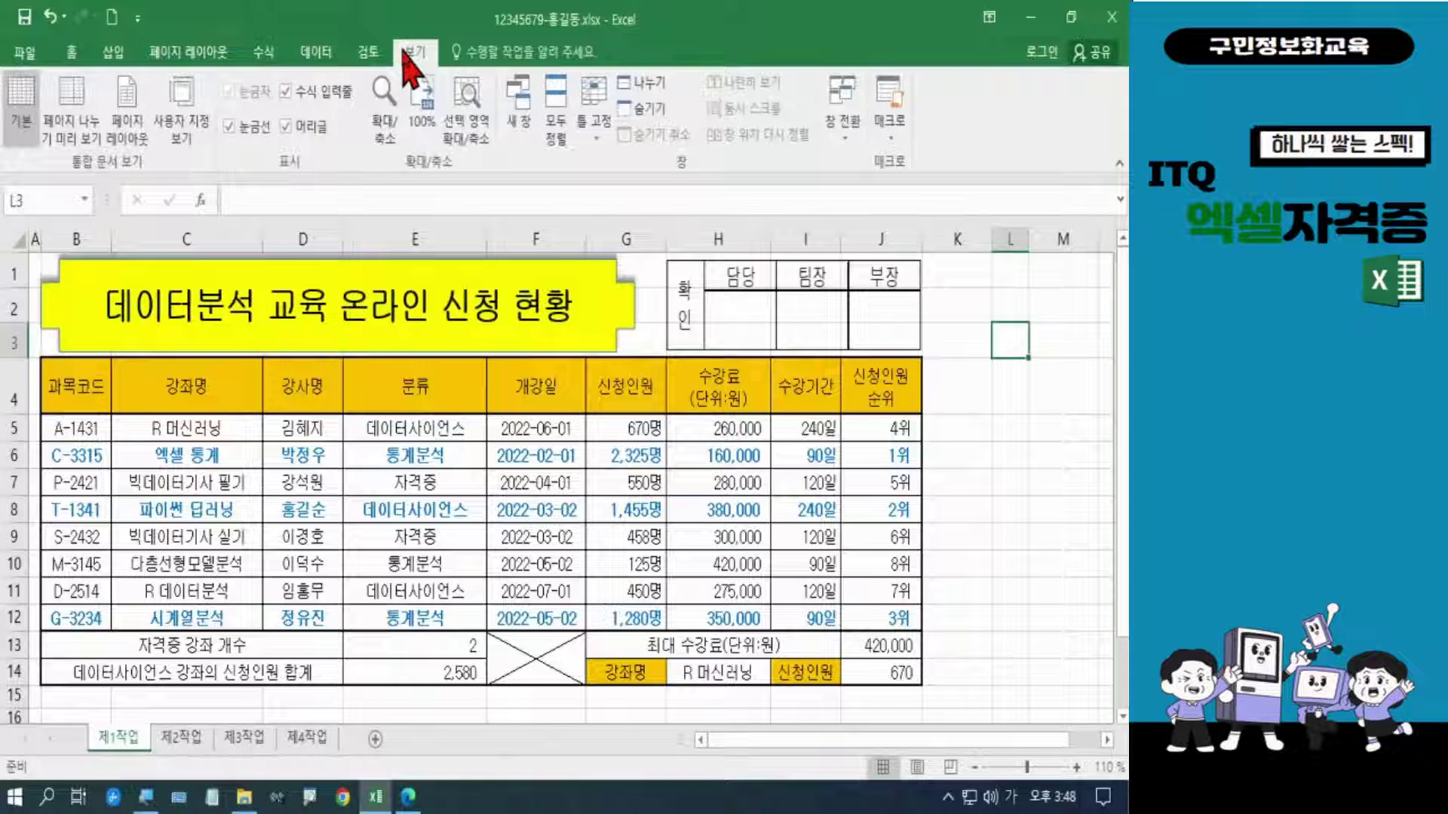
pyautogui.click(254, 129)
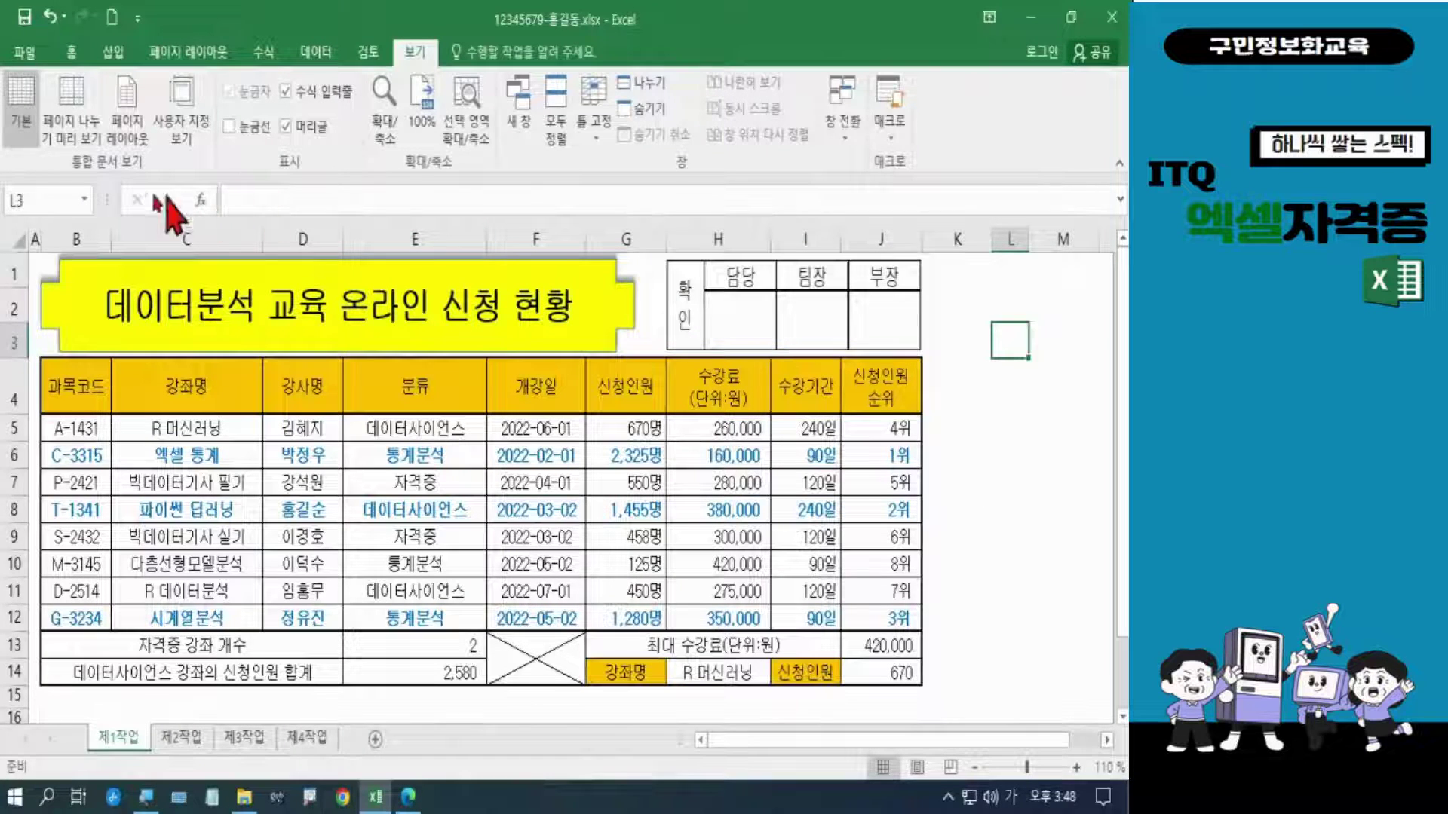
pyautogui.click(25, 23)
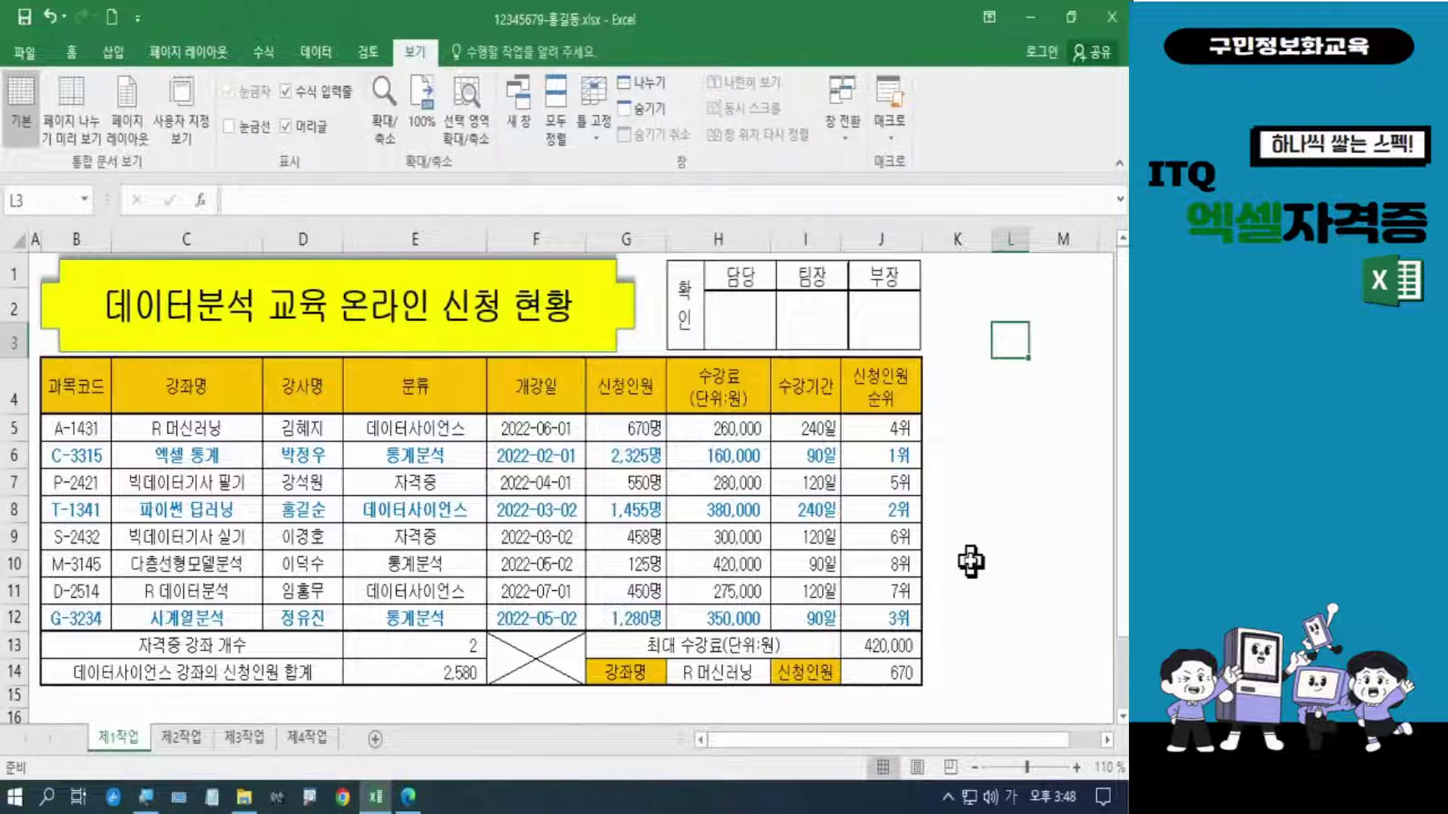
# Step: Review the finished 제2작업, 제3작업 and 제4작업 sheets one after another
pyautogui.click(172, 739)
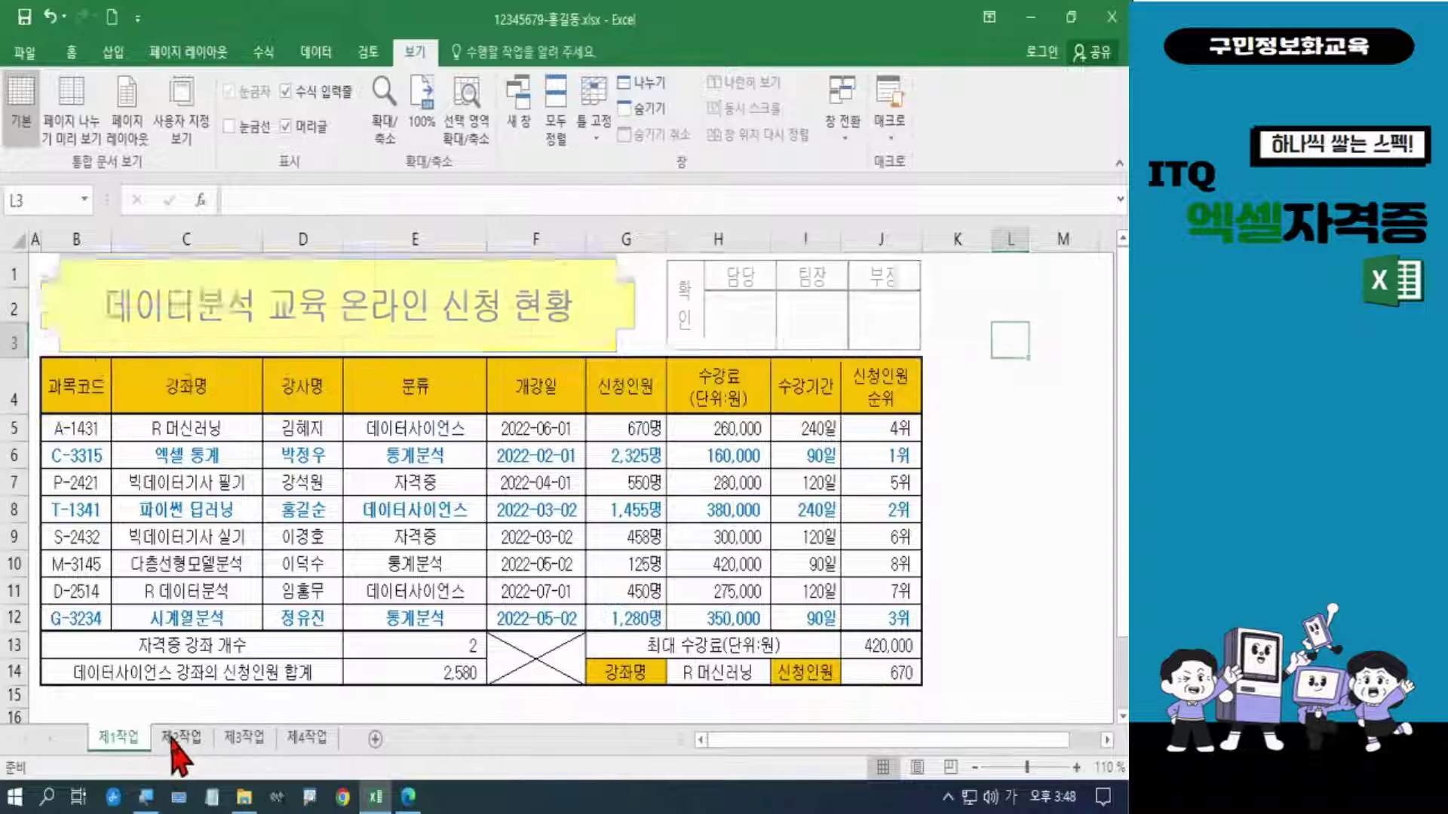
pyautogui.click(249, 738)
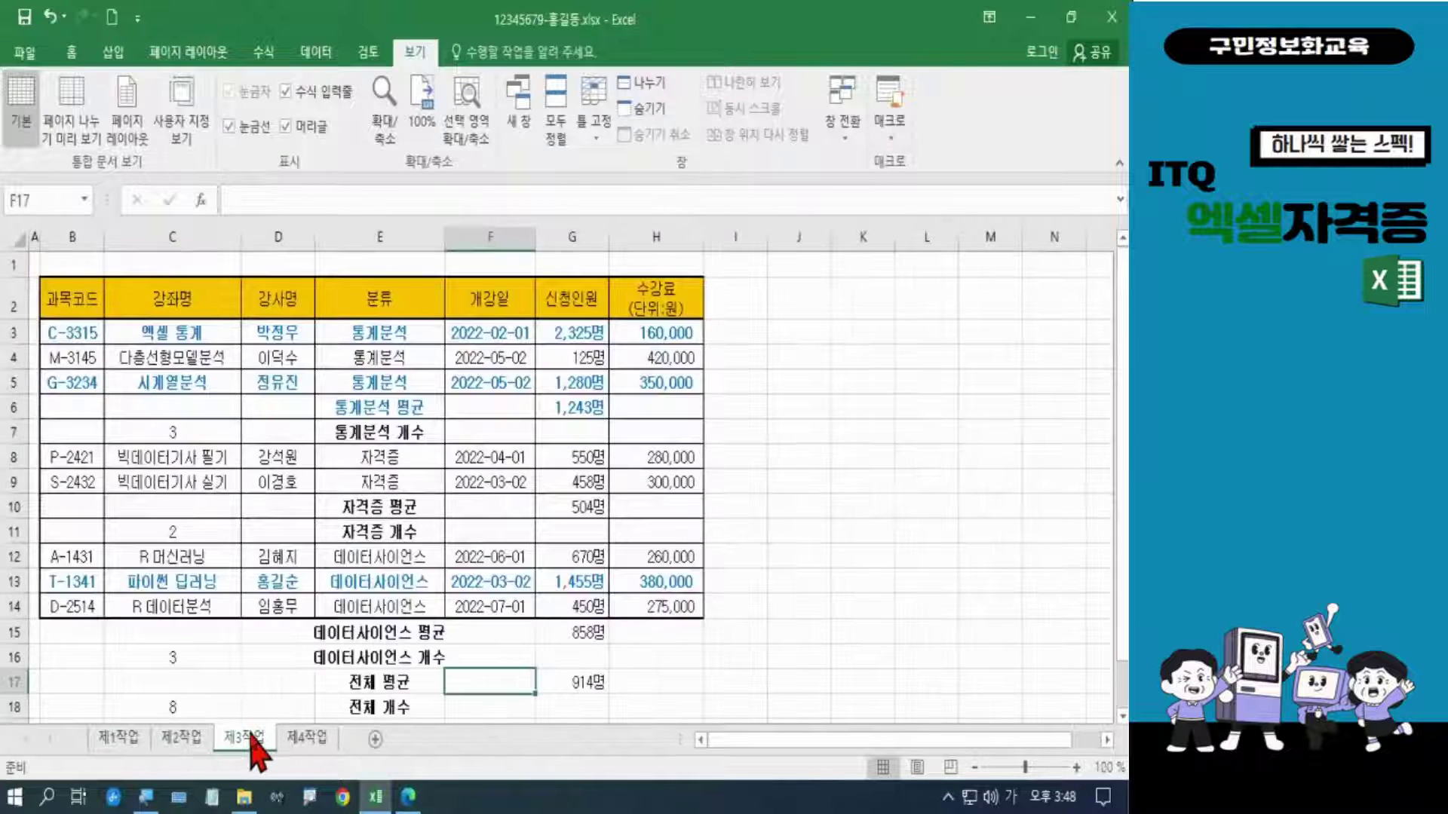
pyautogui.click(300, 739)
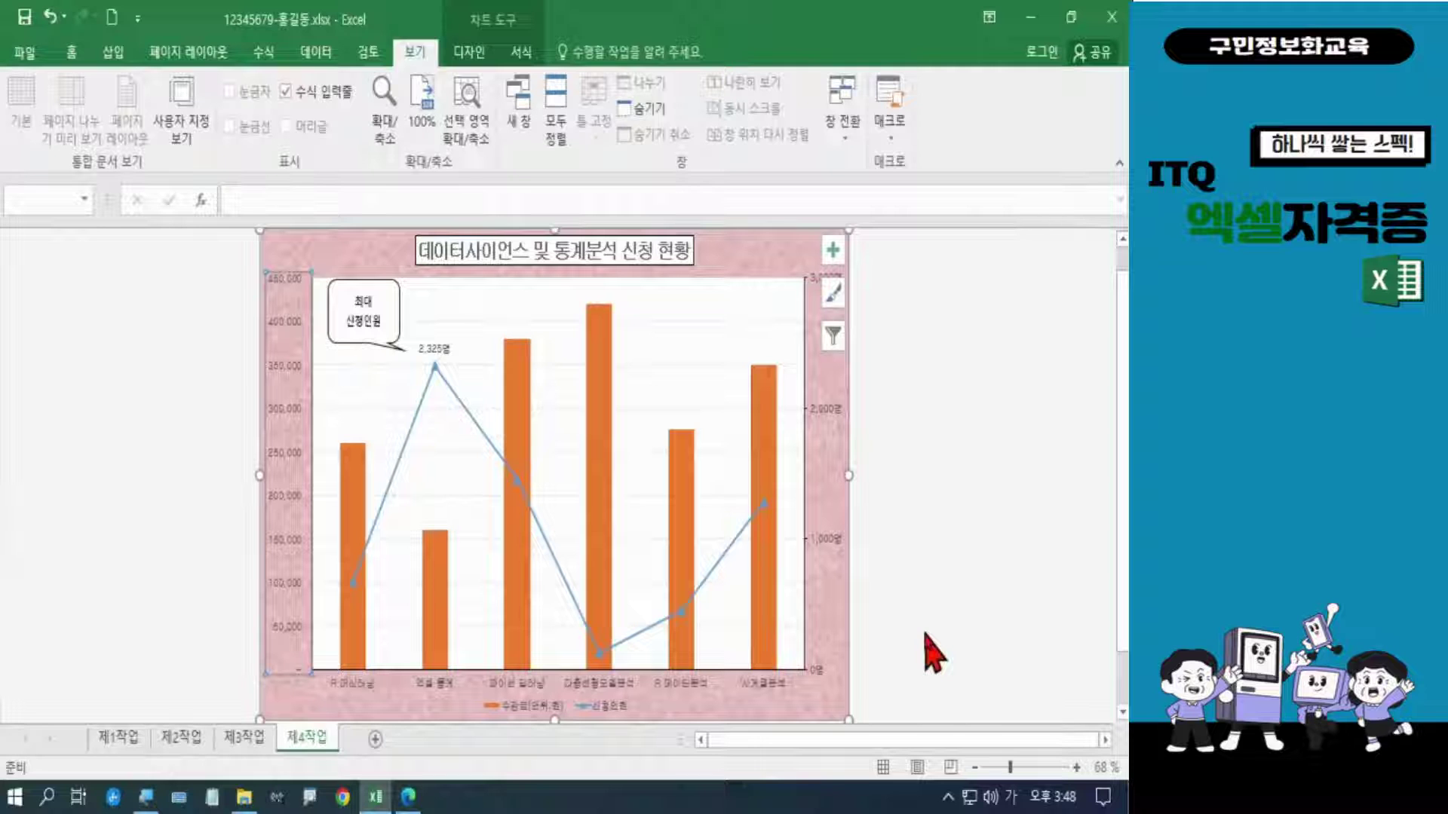
# Step: Close the workbook, the mock exam PDF and the file folder window
pyautogui.click(1114, 17)
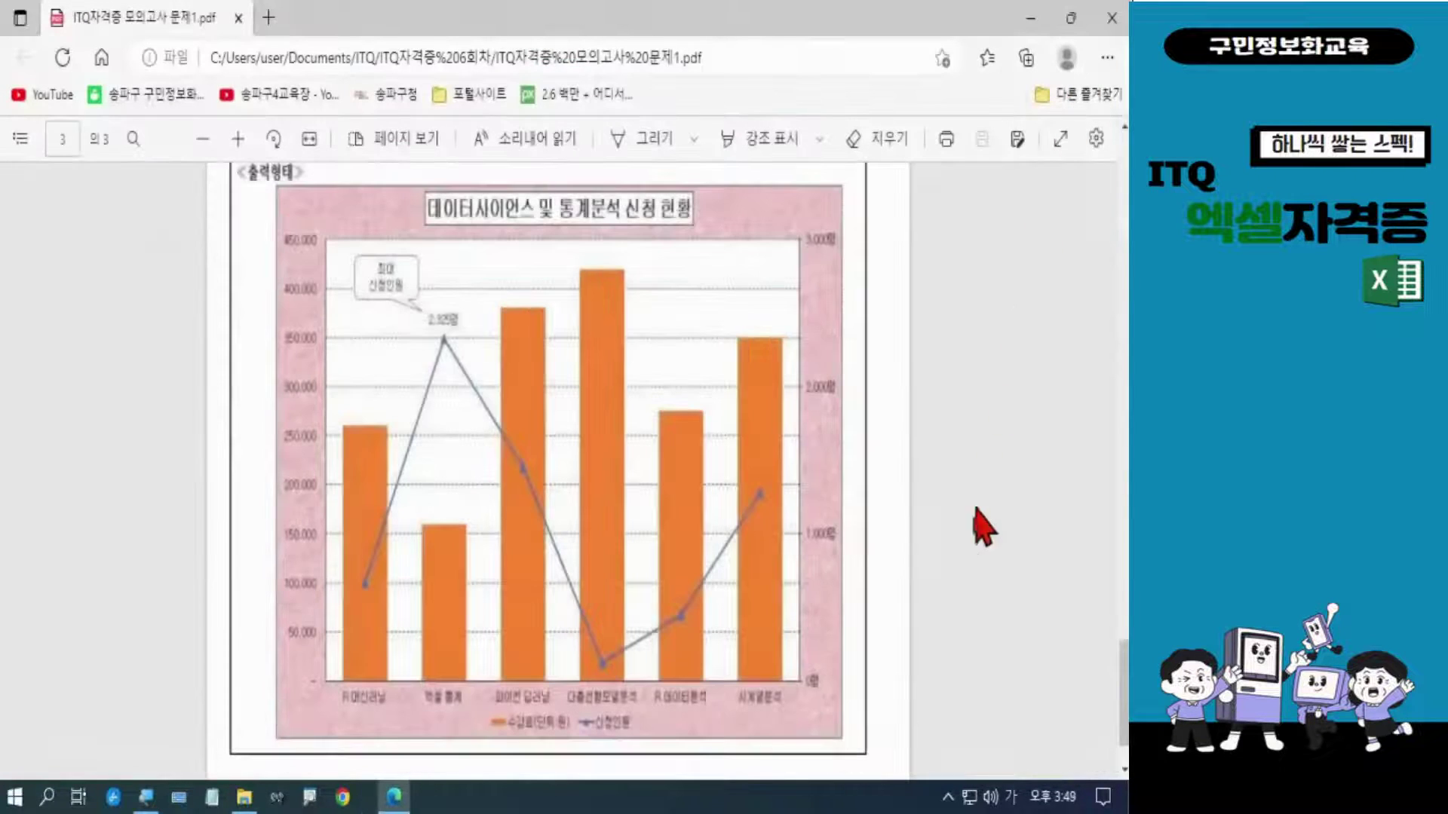
pyautogui.click(1114, 18)
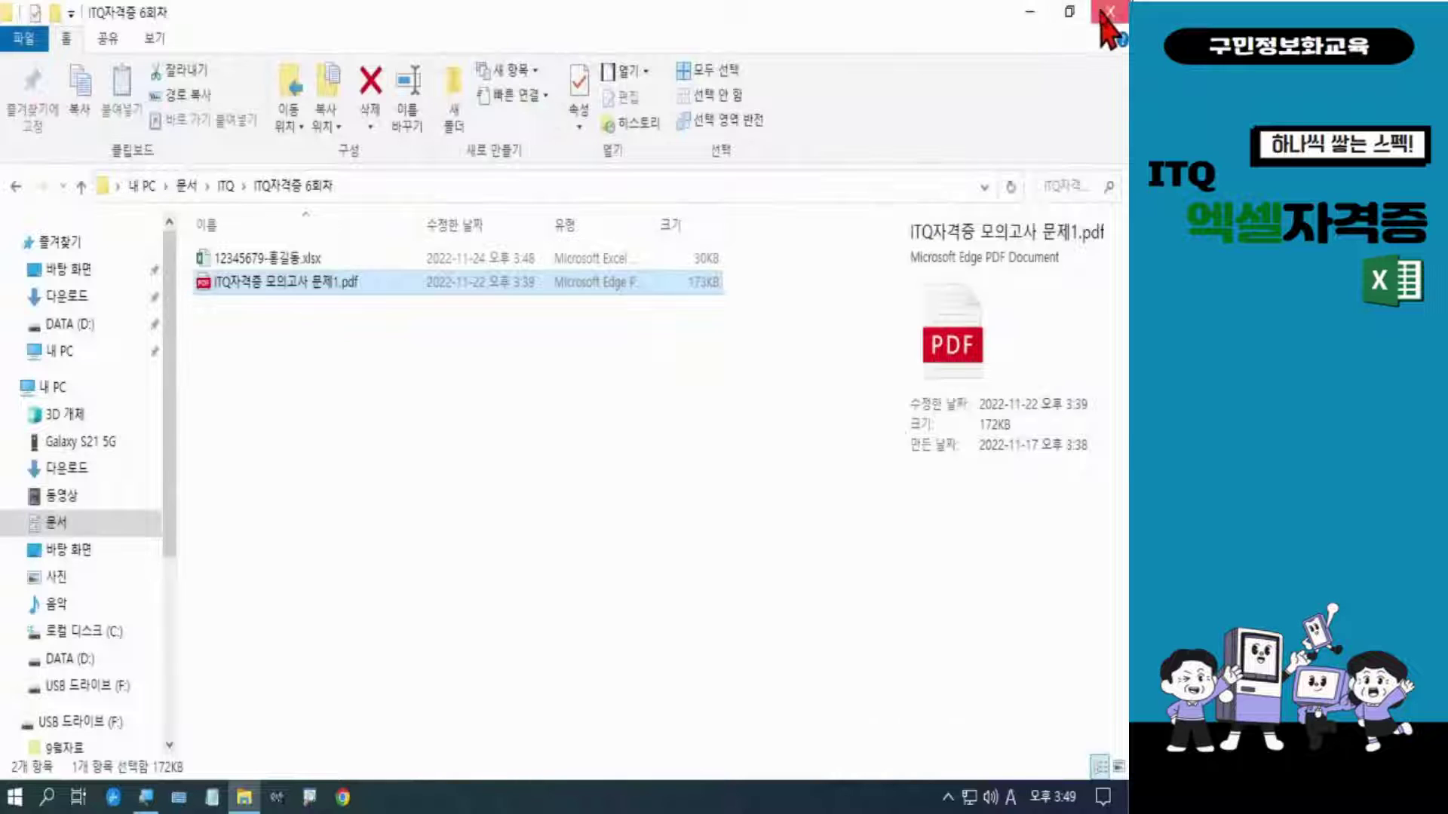
pyautogui.click(1110, 16)
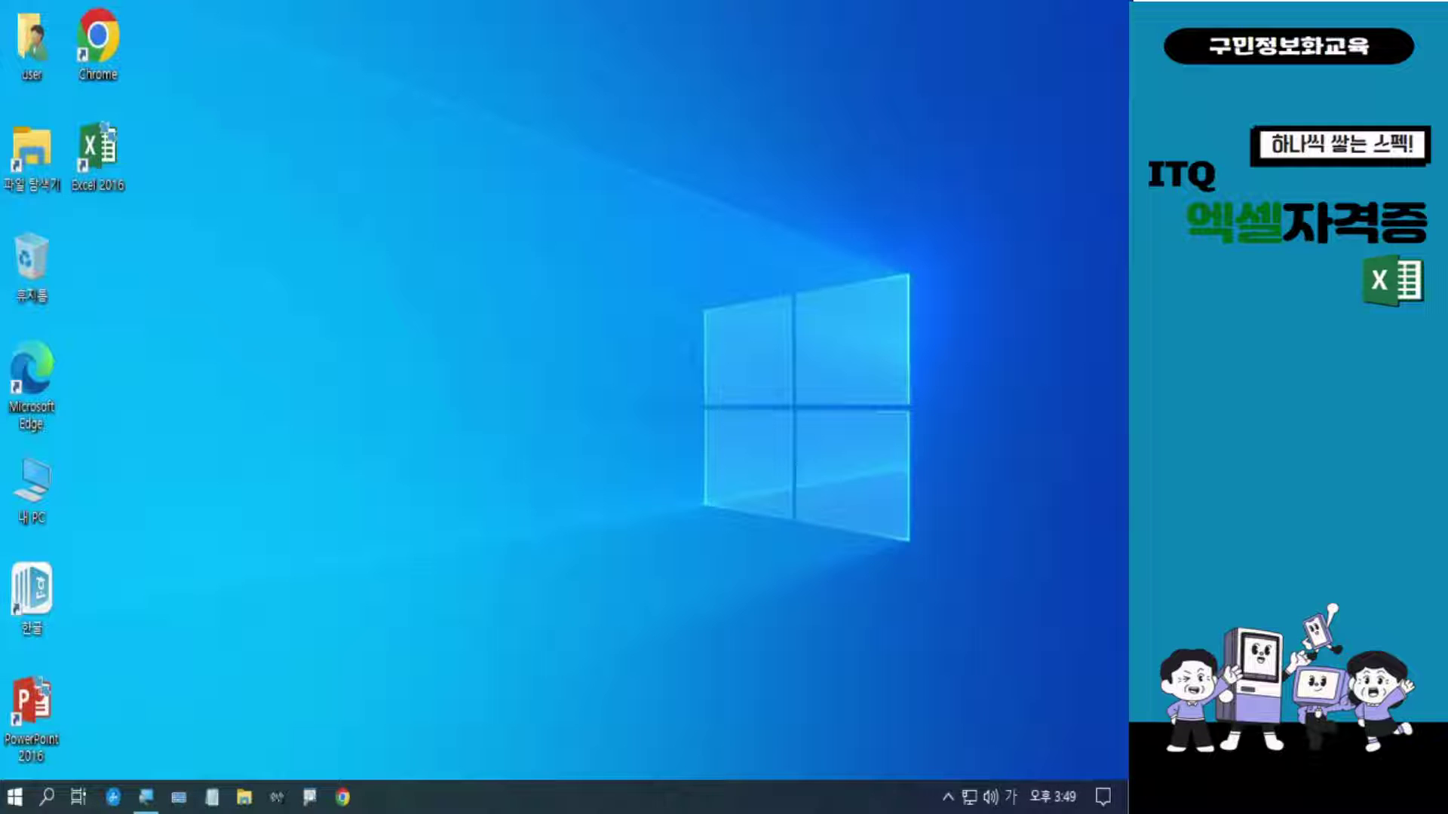
# Step: Switch to Microsoft Edge and search Naver for "ITQ자격증"
pyautogui.doubleClick(39, 400)
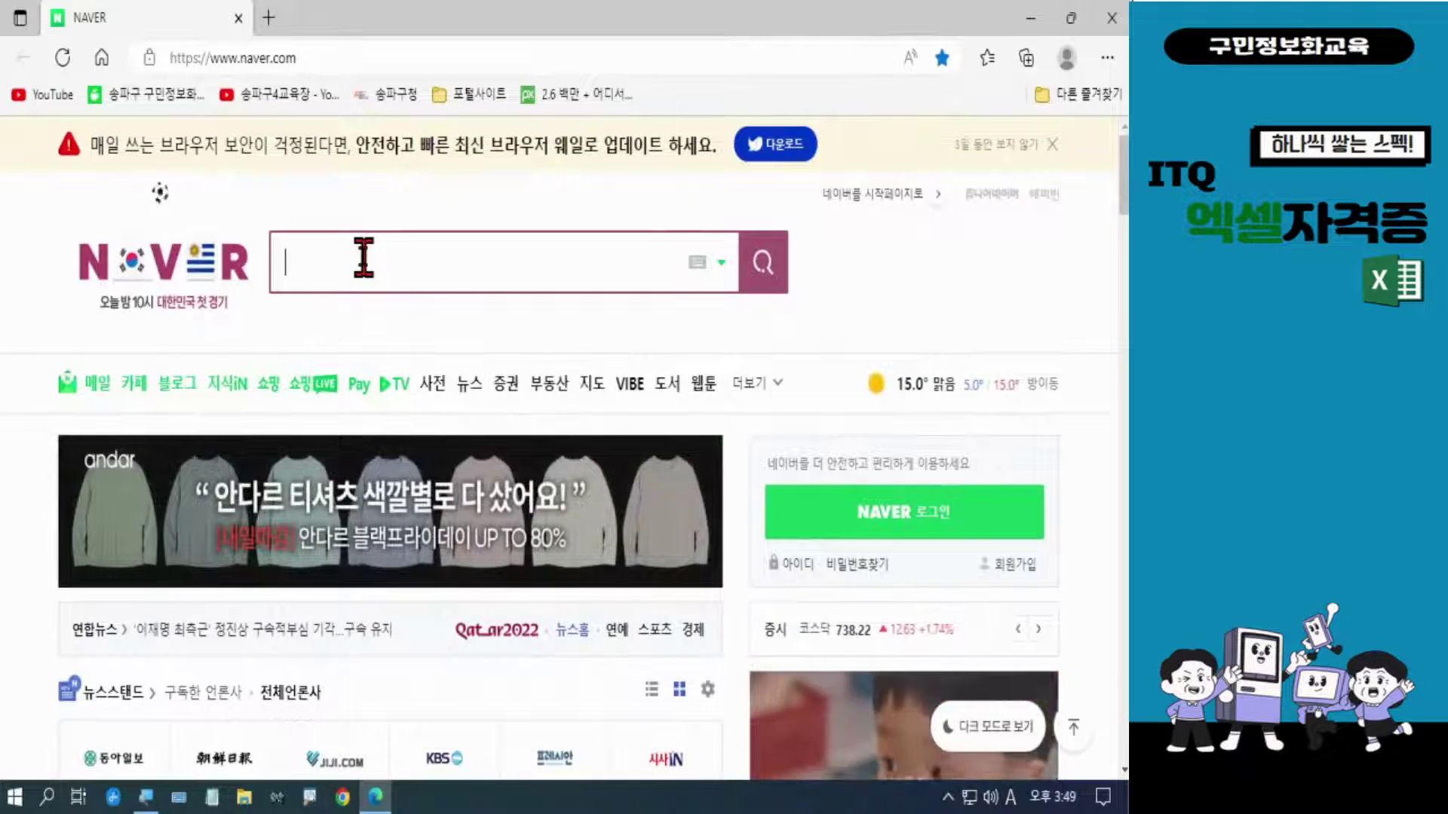
pyautogui.press('Hangul')
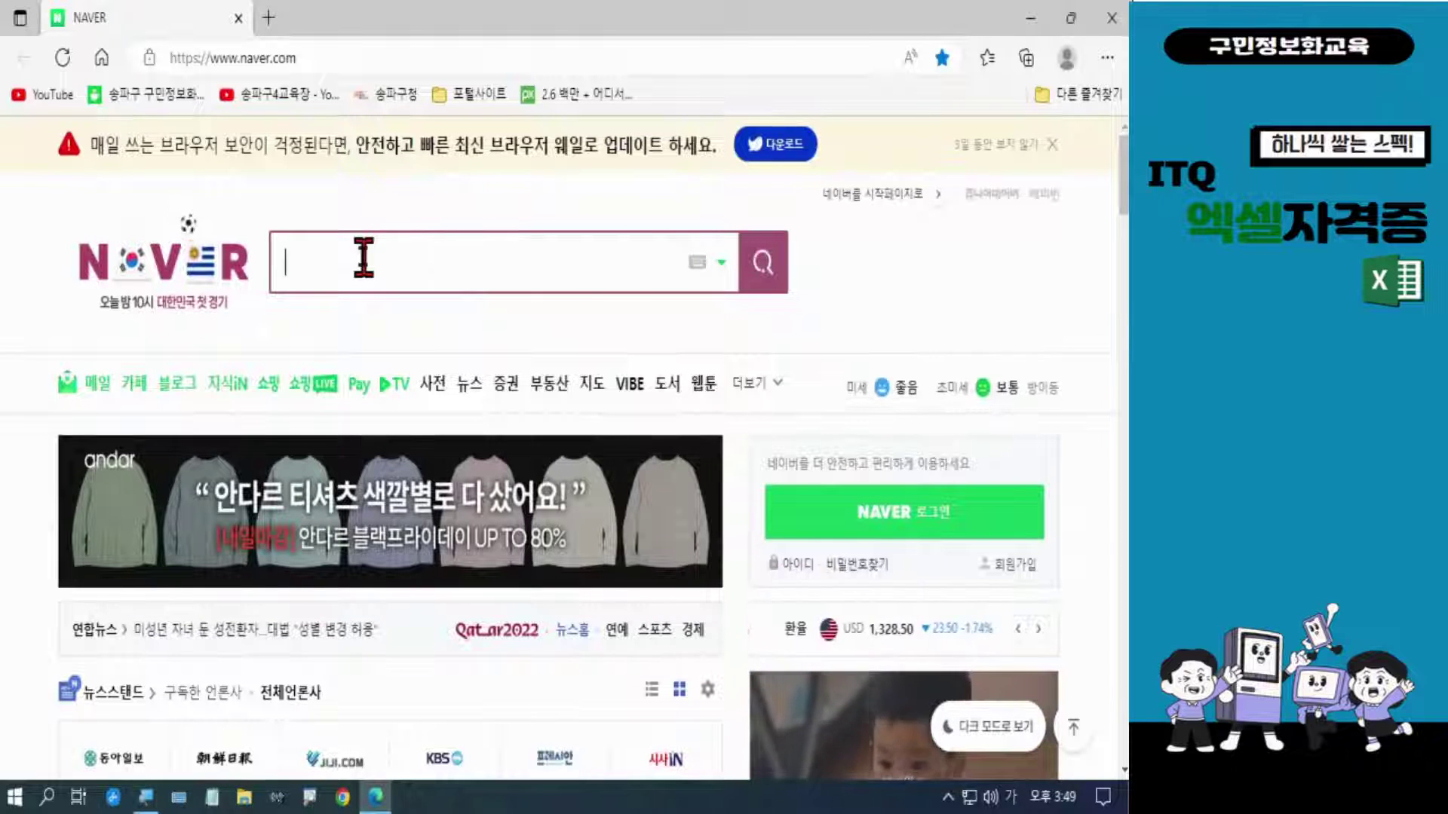
pyautogui.press('Hangul')
pyautogui.write('I')
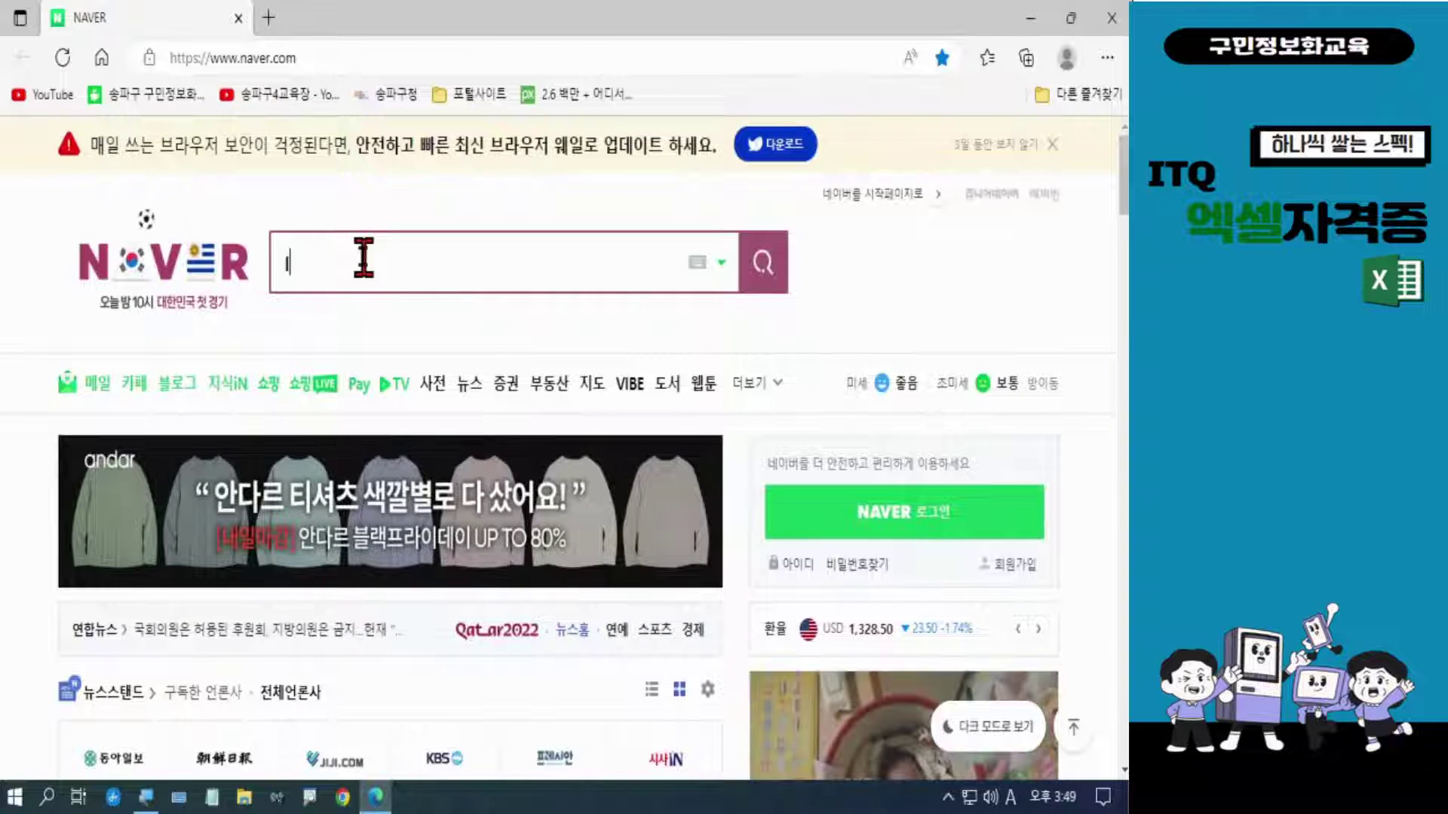
pyautogui.write('TQ')
pyautogui.press('Hangul')
pyautogui.write('자격')
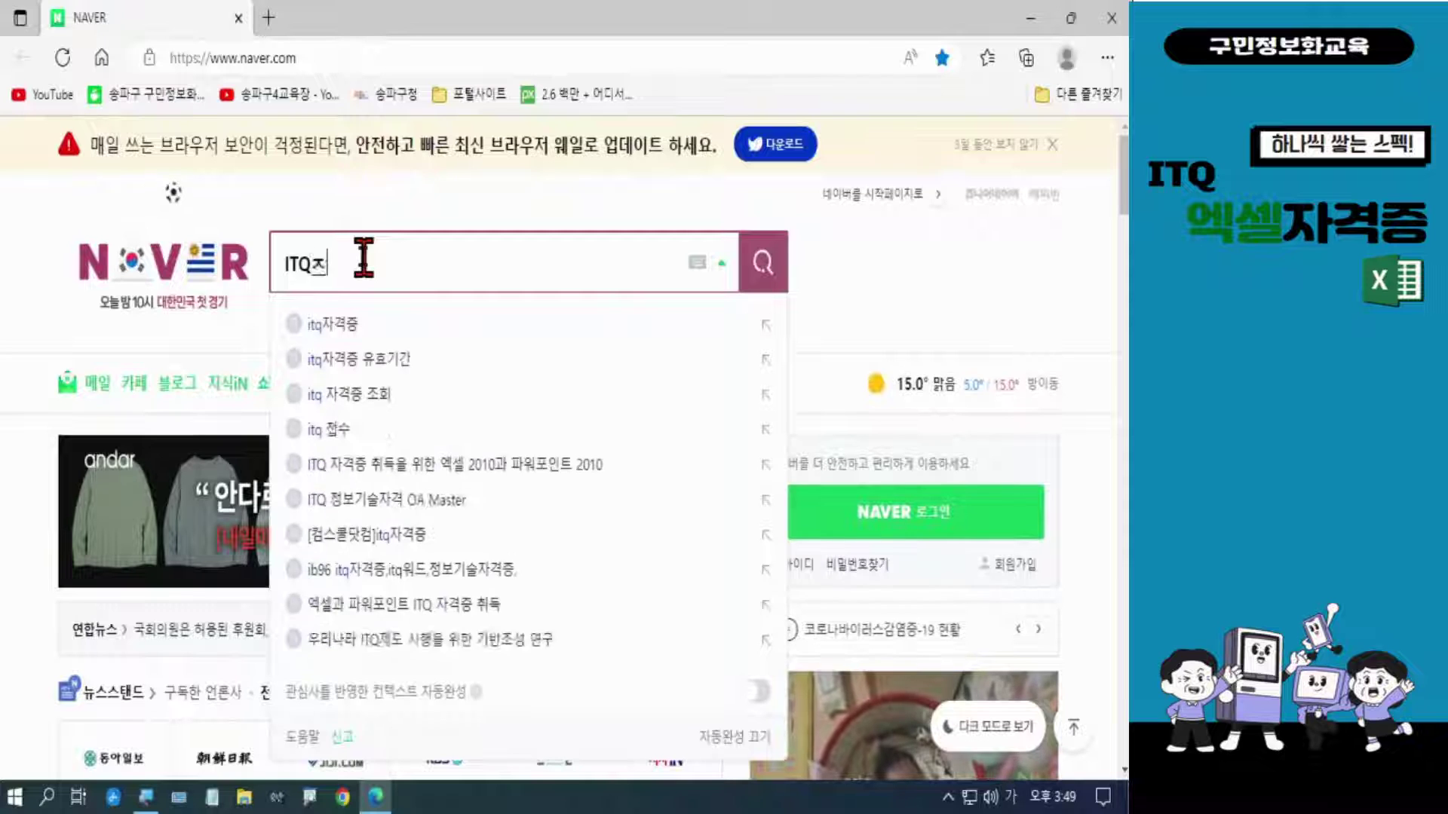
pyautogui.write('증')
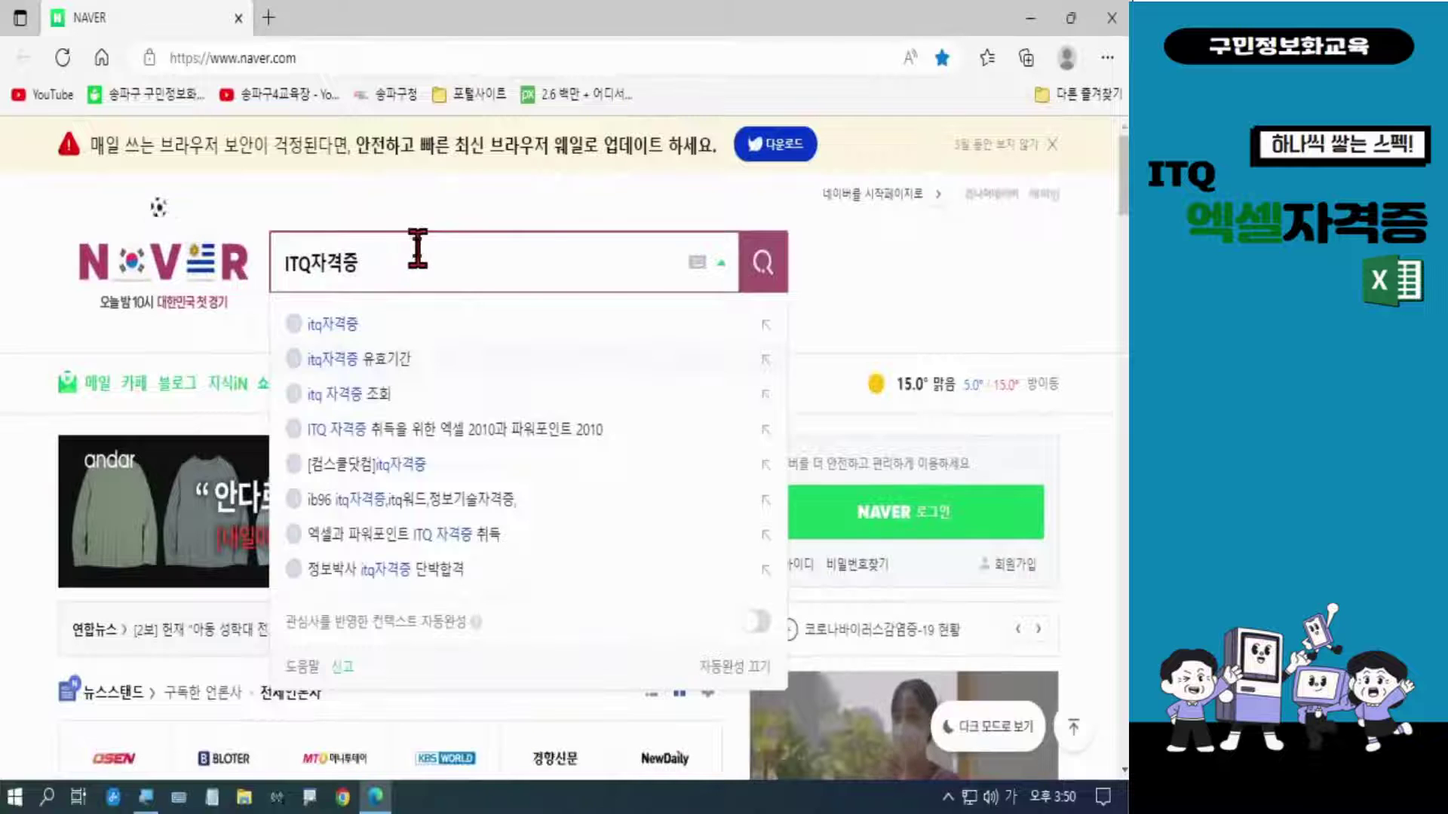
pyautogui.press('Return')
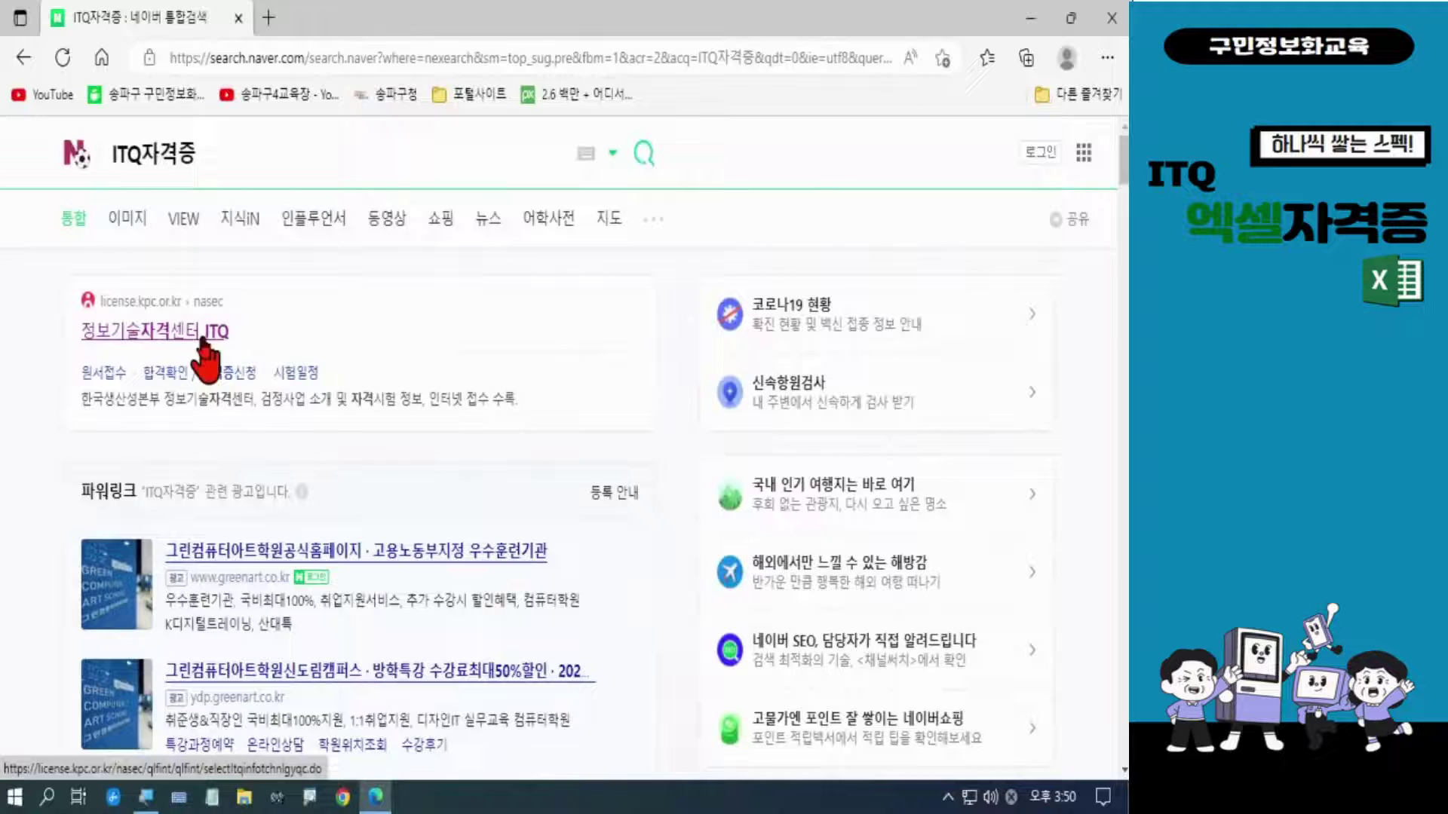
# Step: Open the 정보기술자격센터 ITQ site from the search results and go to its 기출/샘플문제 page
pyautogui.click(388, 226)
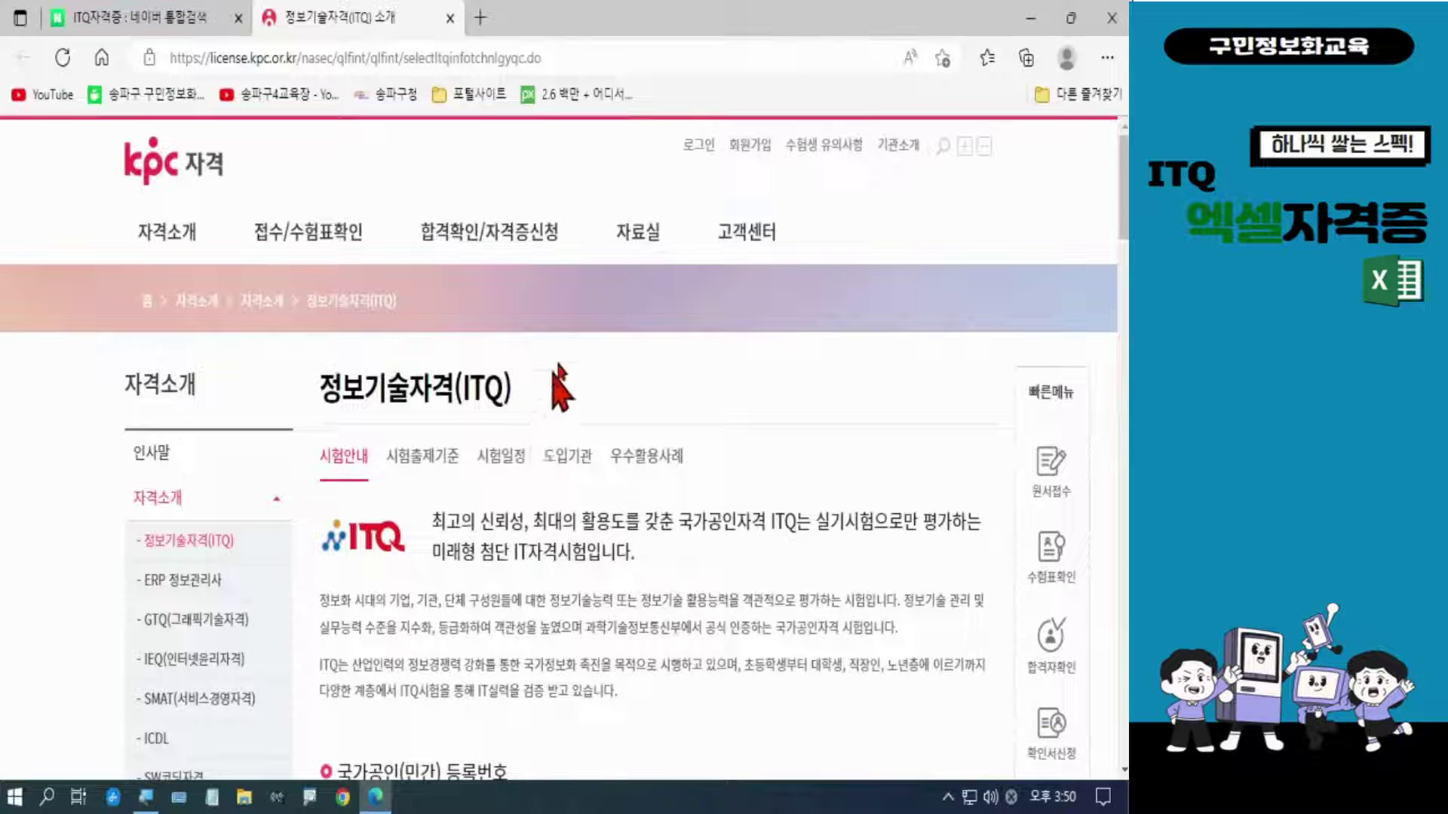
pyautogui.moveTo(639, 253)
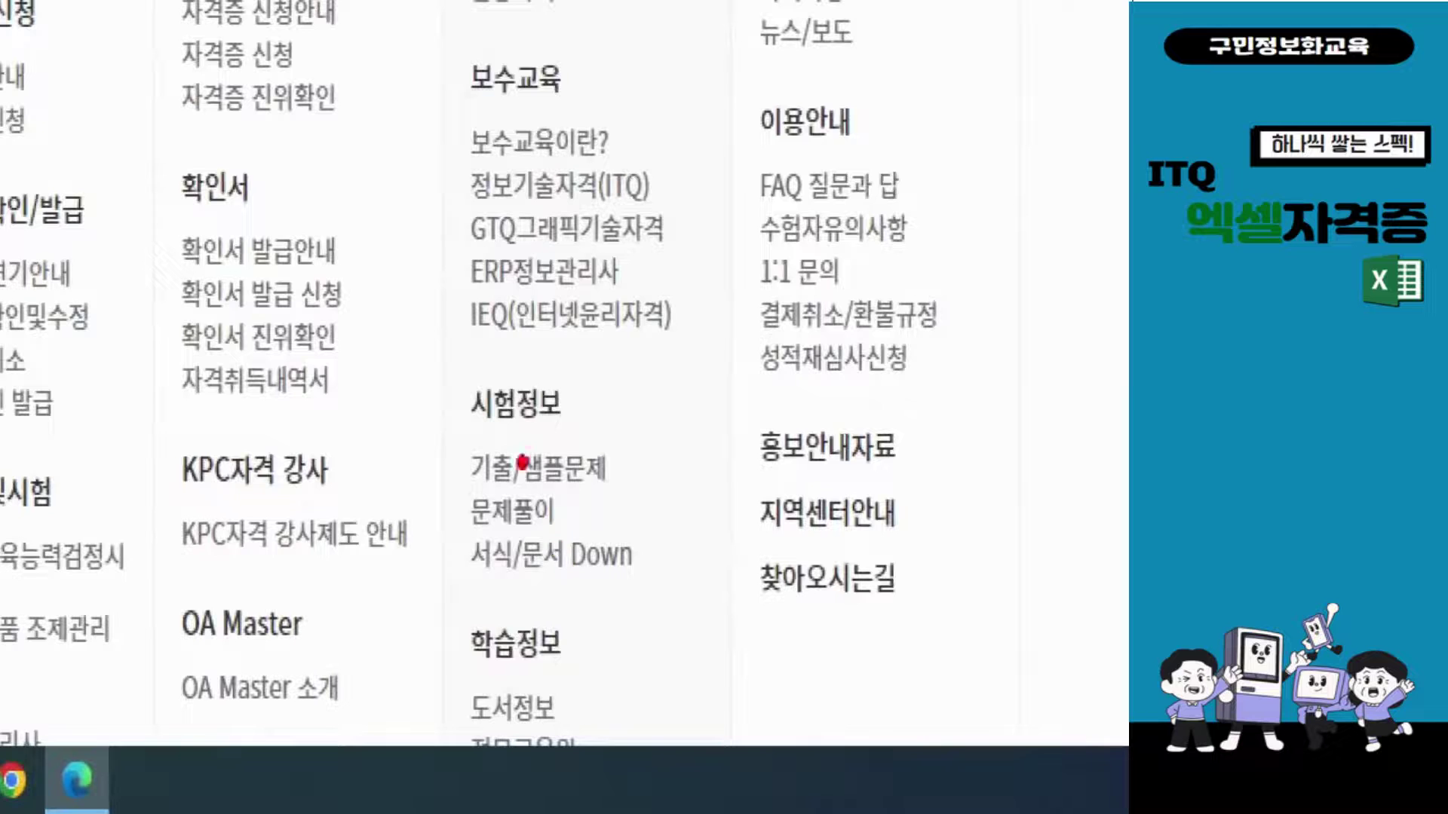
pyautogui.moveTo(401, 316); pyautogui.dragTo(722, 653)
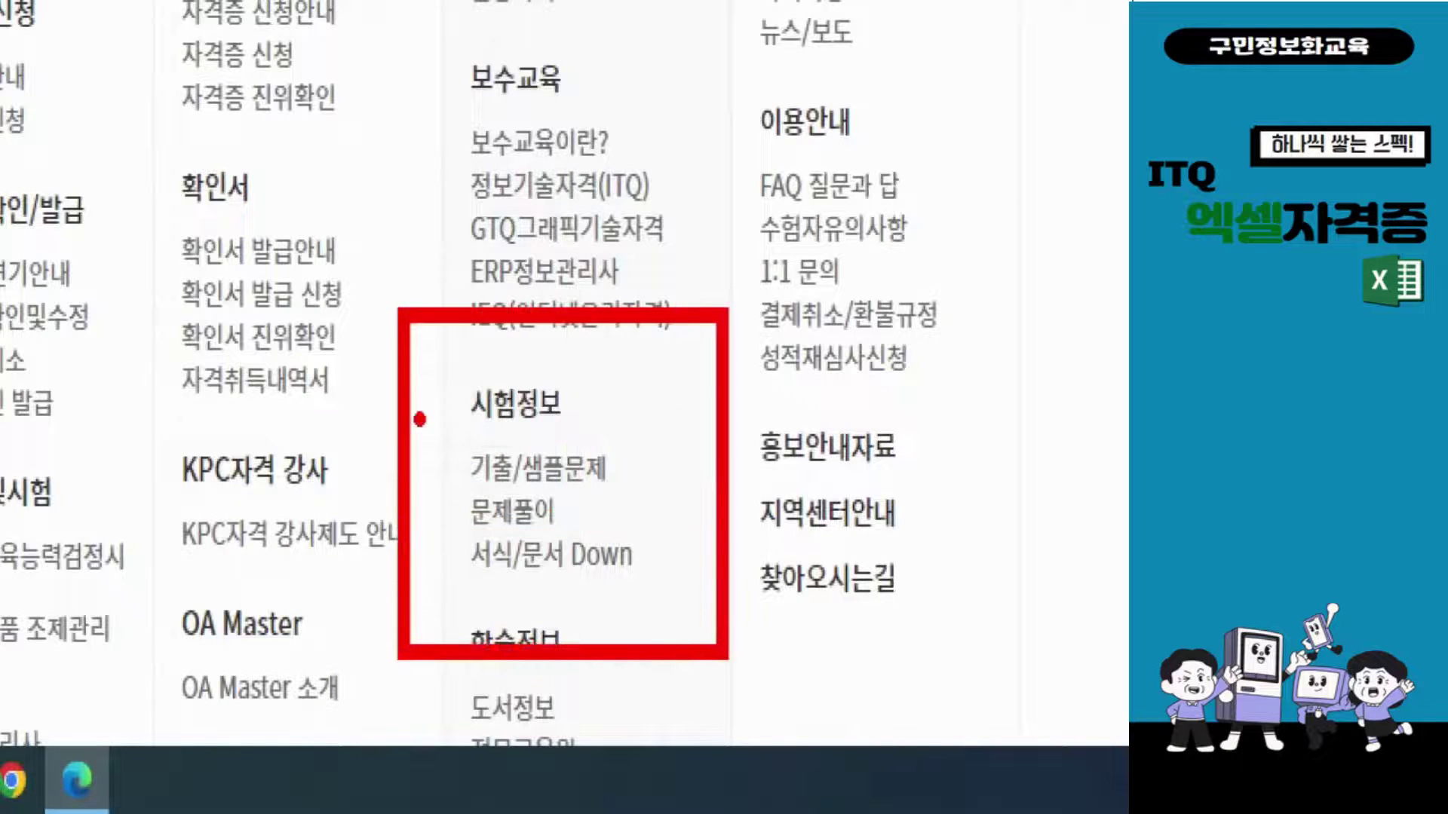
pyautogui.moveTo(420, 417)
pyautogui.mouseDown()
pyautogui.moveTo(513, 490)
pyautogui.moveTo(644, 519)
pyautogui.mouseUp()
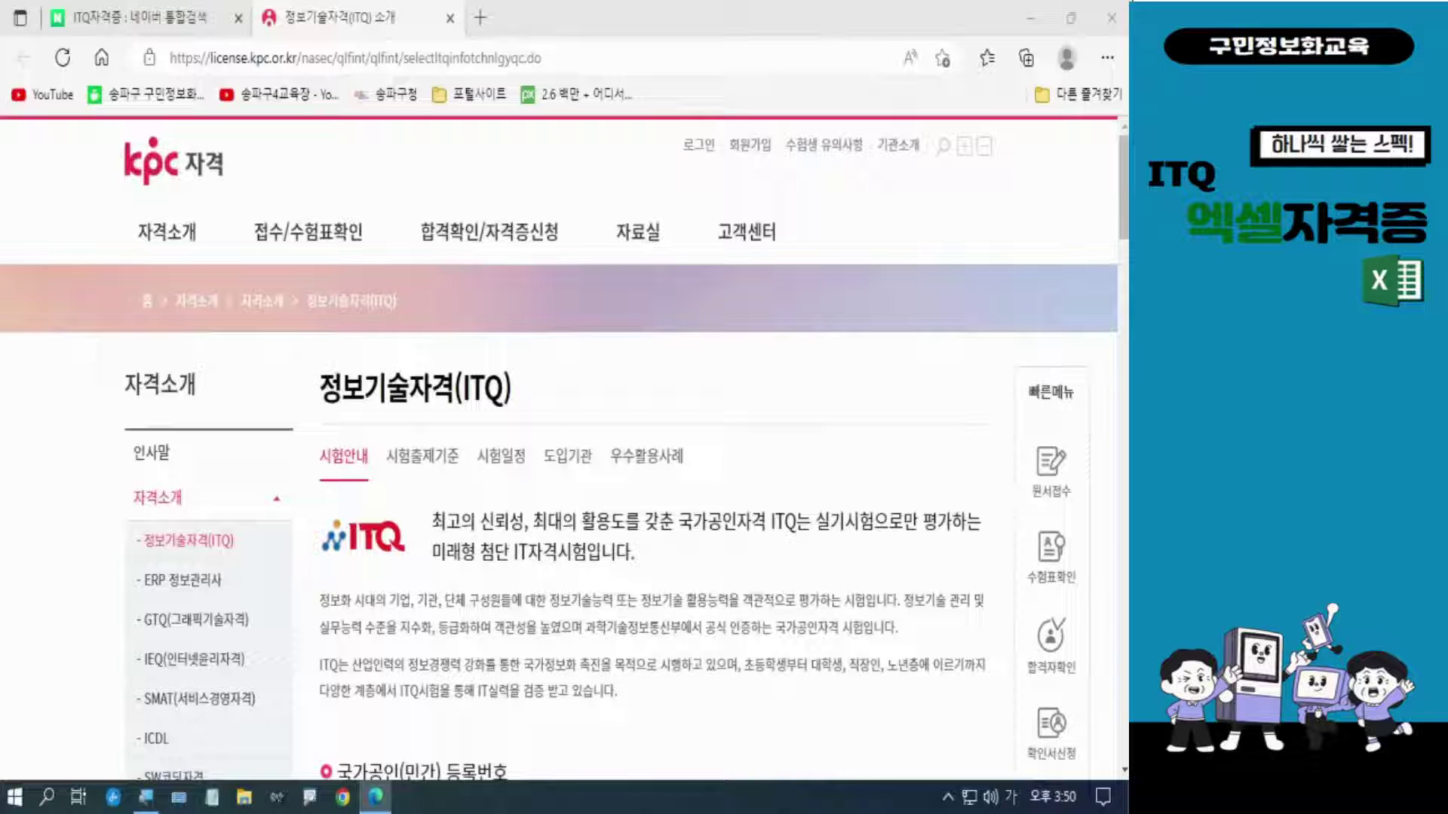
pyautogui.press('Hangul')
pyautogui.press('Hangul')
pyautogui.moveTo(626, 240)
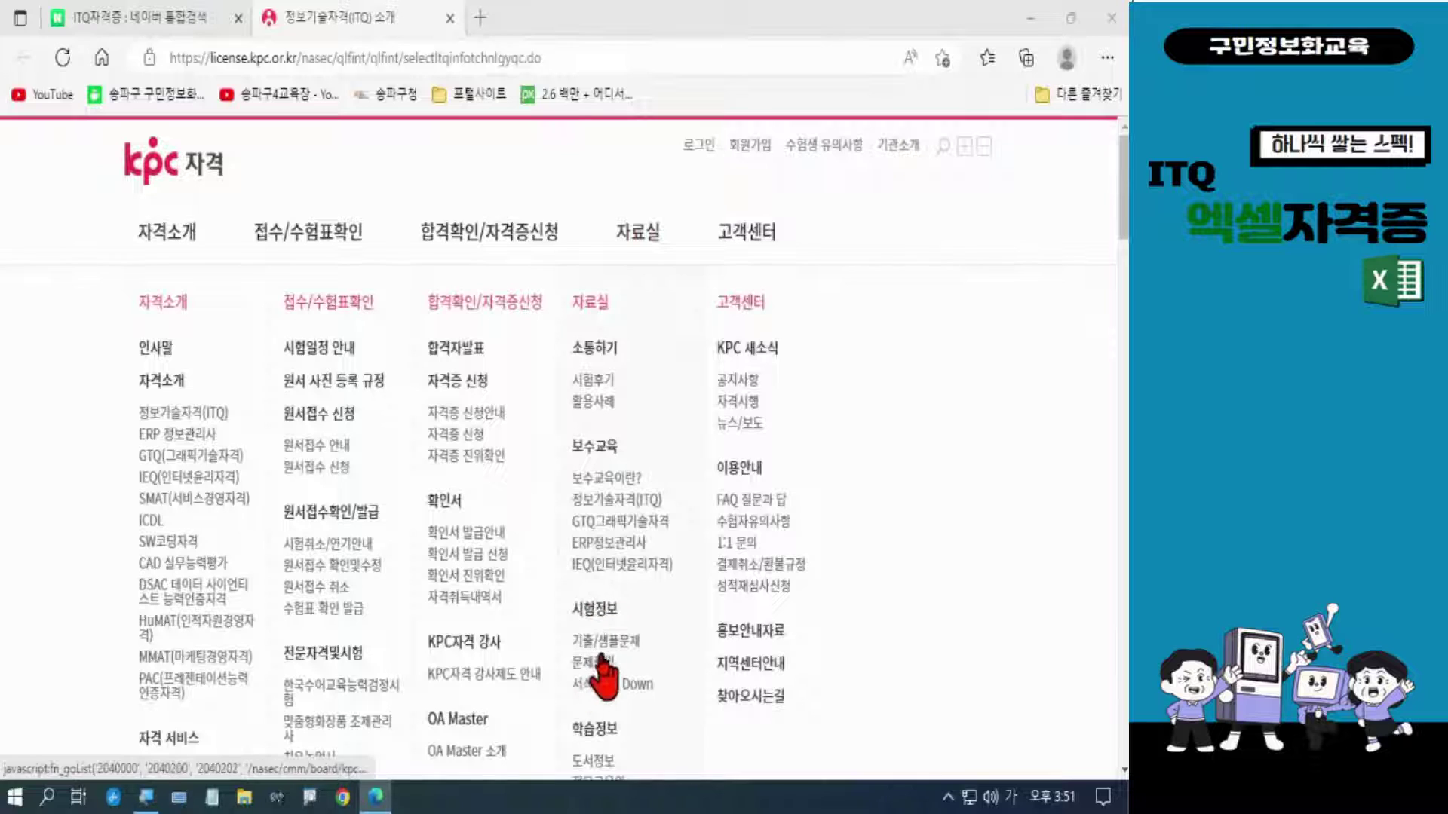
pyautogui.click(604, 645)
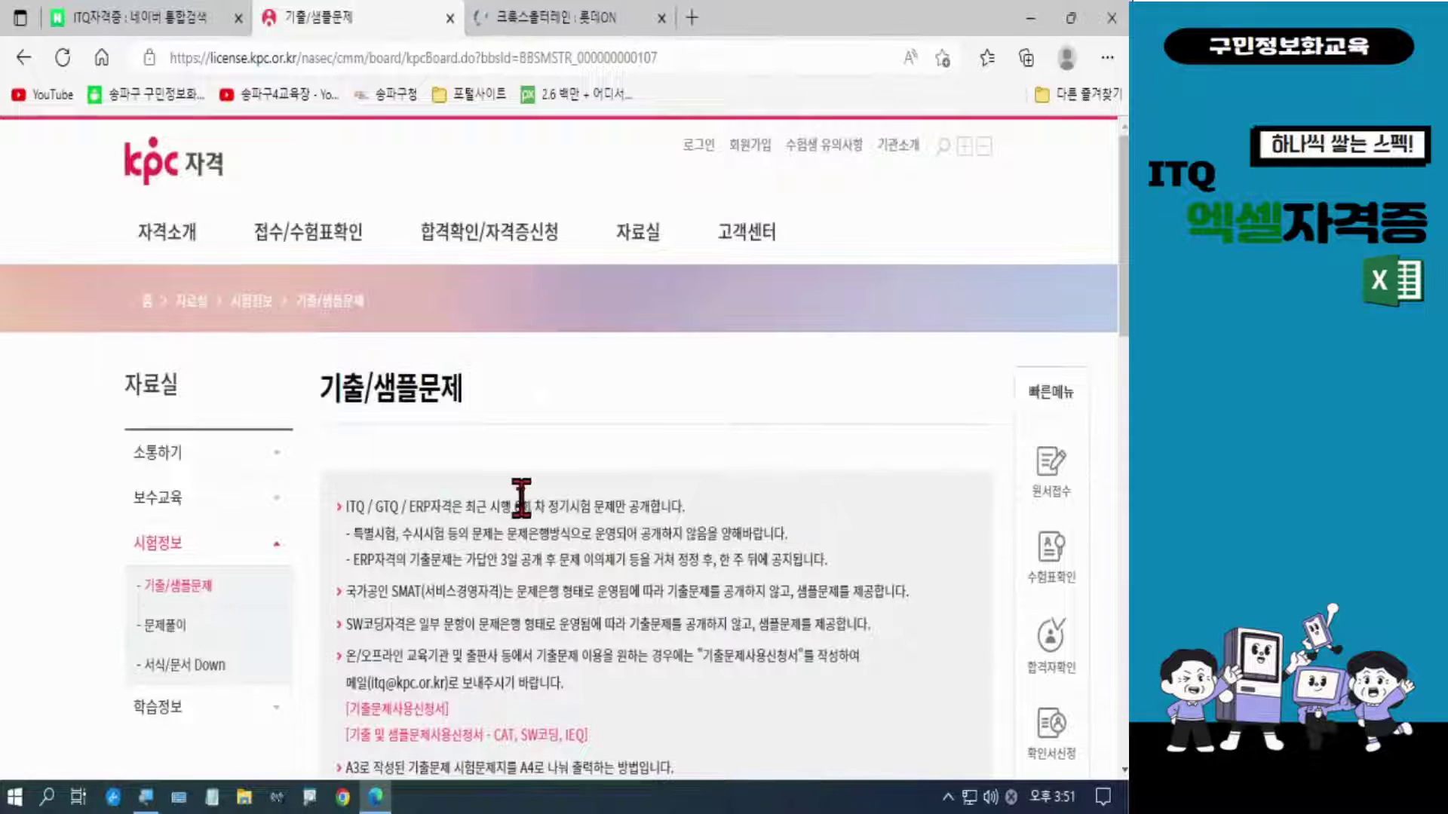
# Step: Filter the past exam question list by 정보기술자격(ITQ) and run the search
pyautogui.scroll(-3, 521, 500)
pyautogui.scroll(-3, 521, 500)
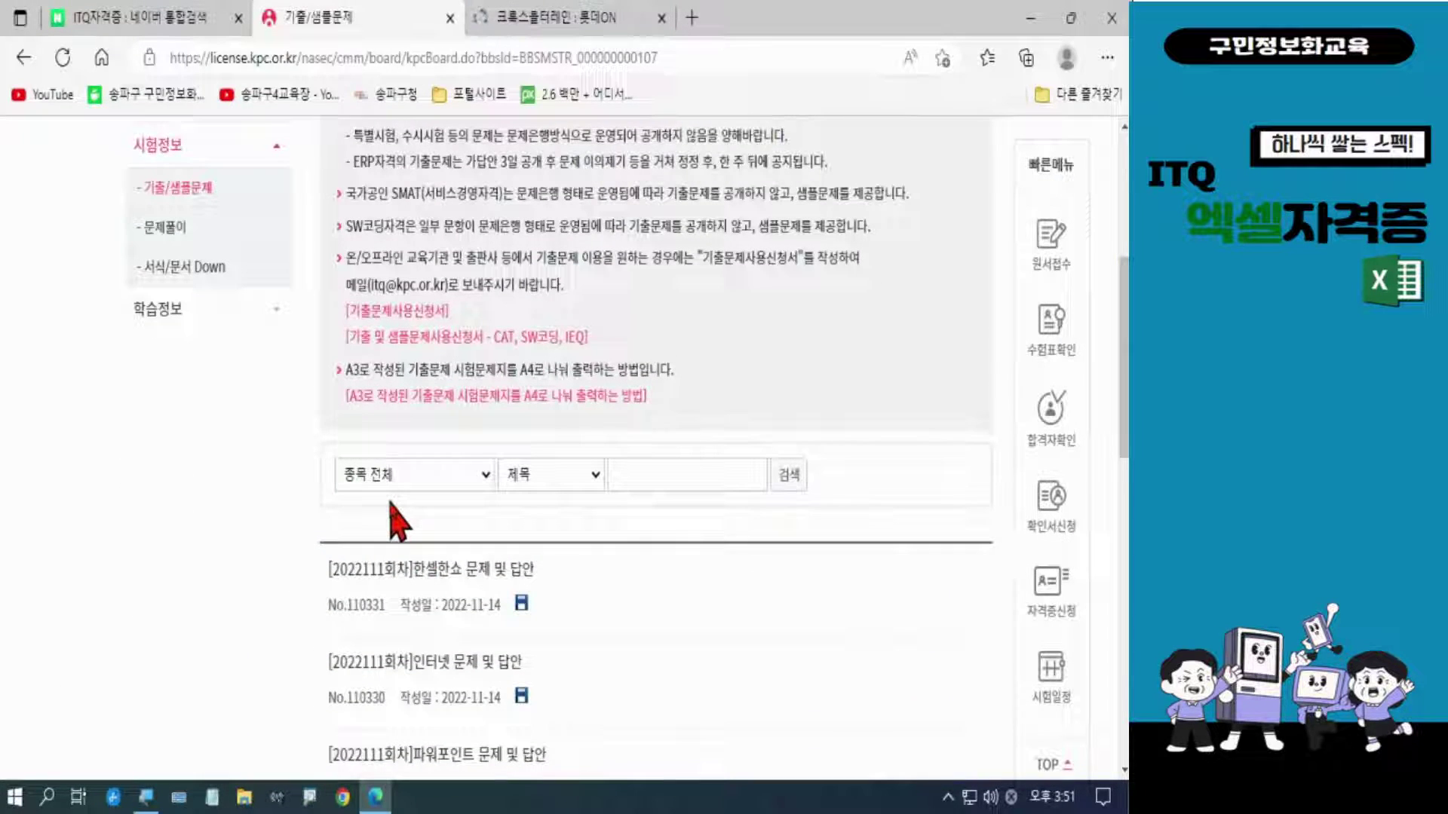
pyautogui.click(403, 478)
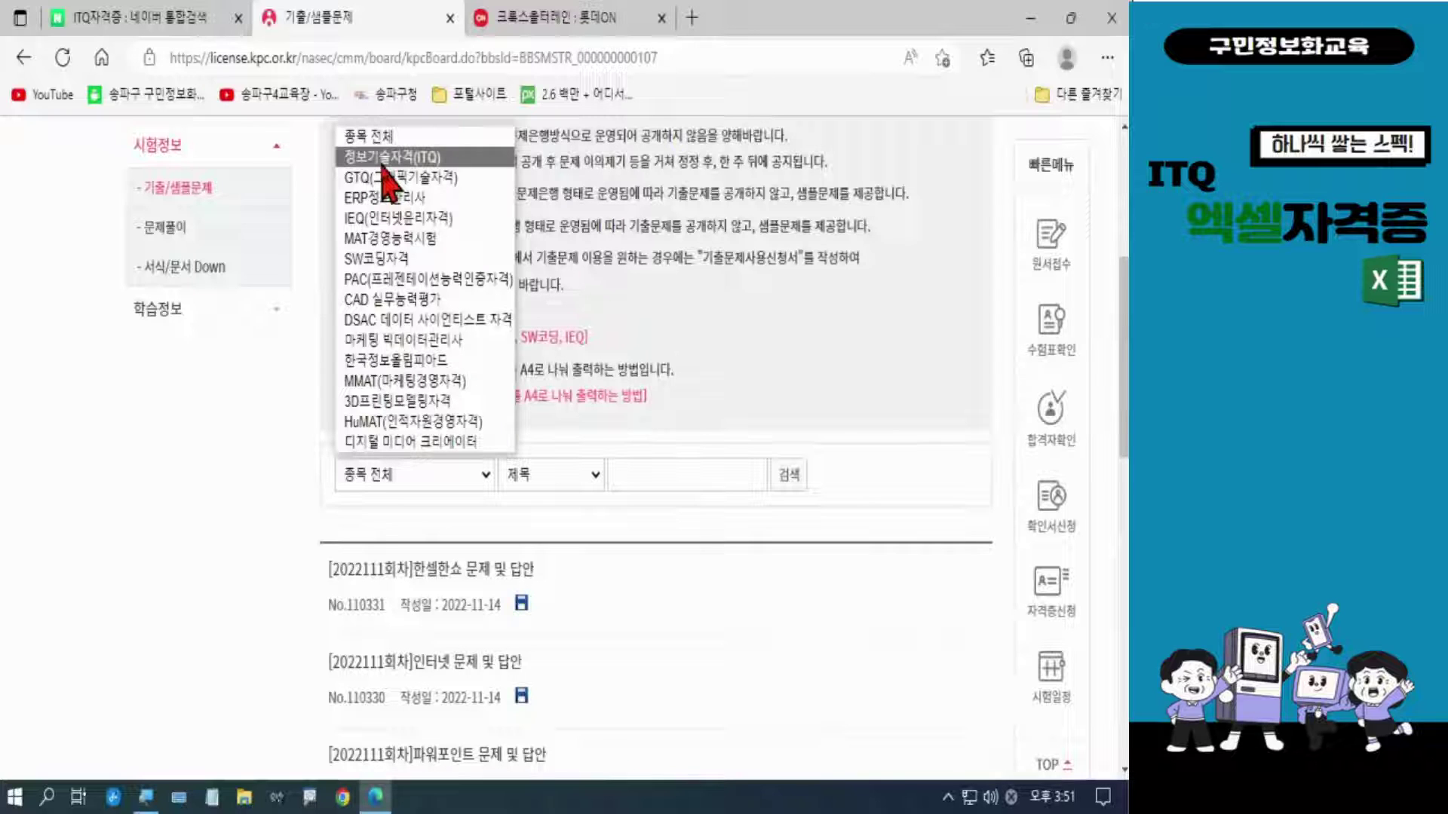
pyautogui.click(385, 157)
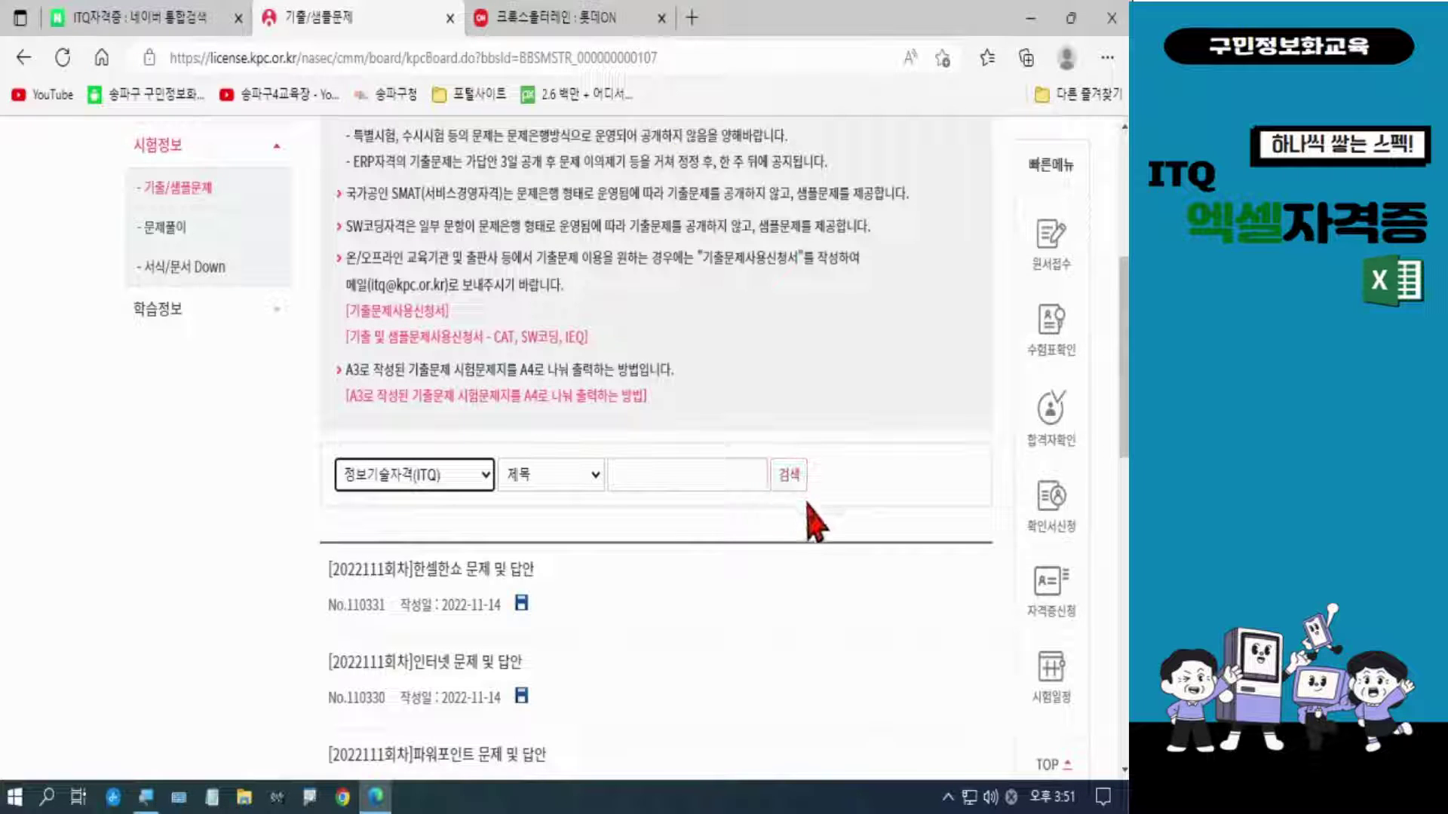
pyautogui.click(796, 479)
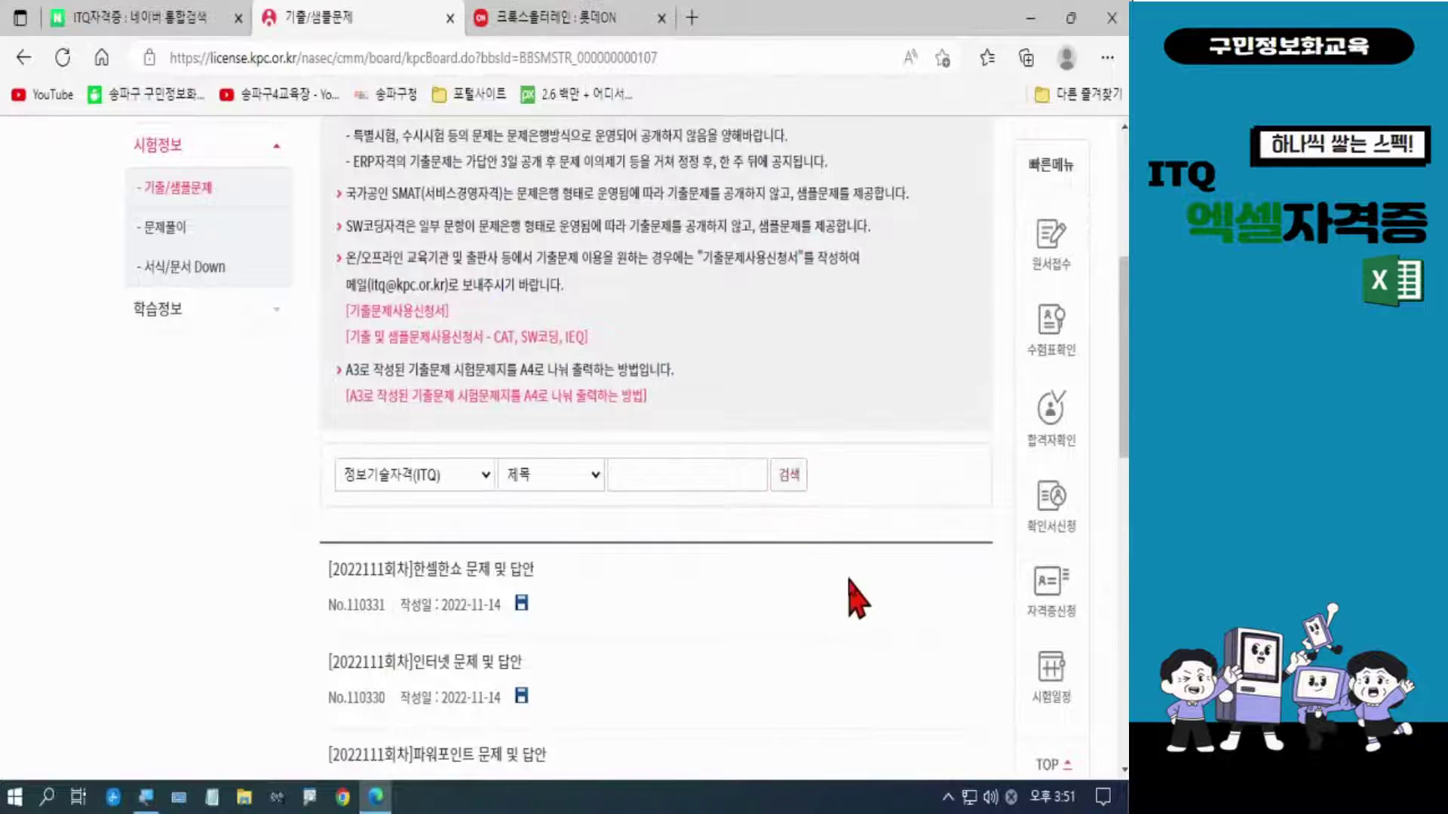
# Step: Find the [2022111회차]엑셀 문제 및 답안 post in the list and open it
pyautogui.scroll(-1, 663, 506)
pyautogui.scroll(-2, 662, 503)
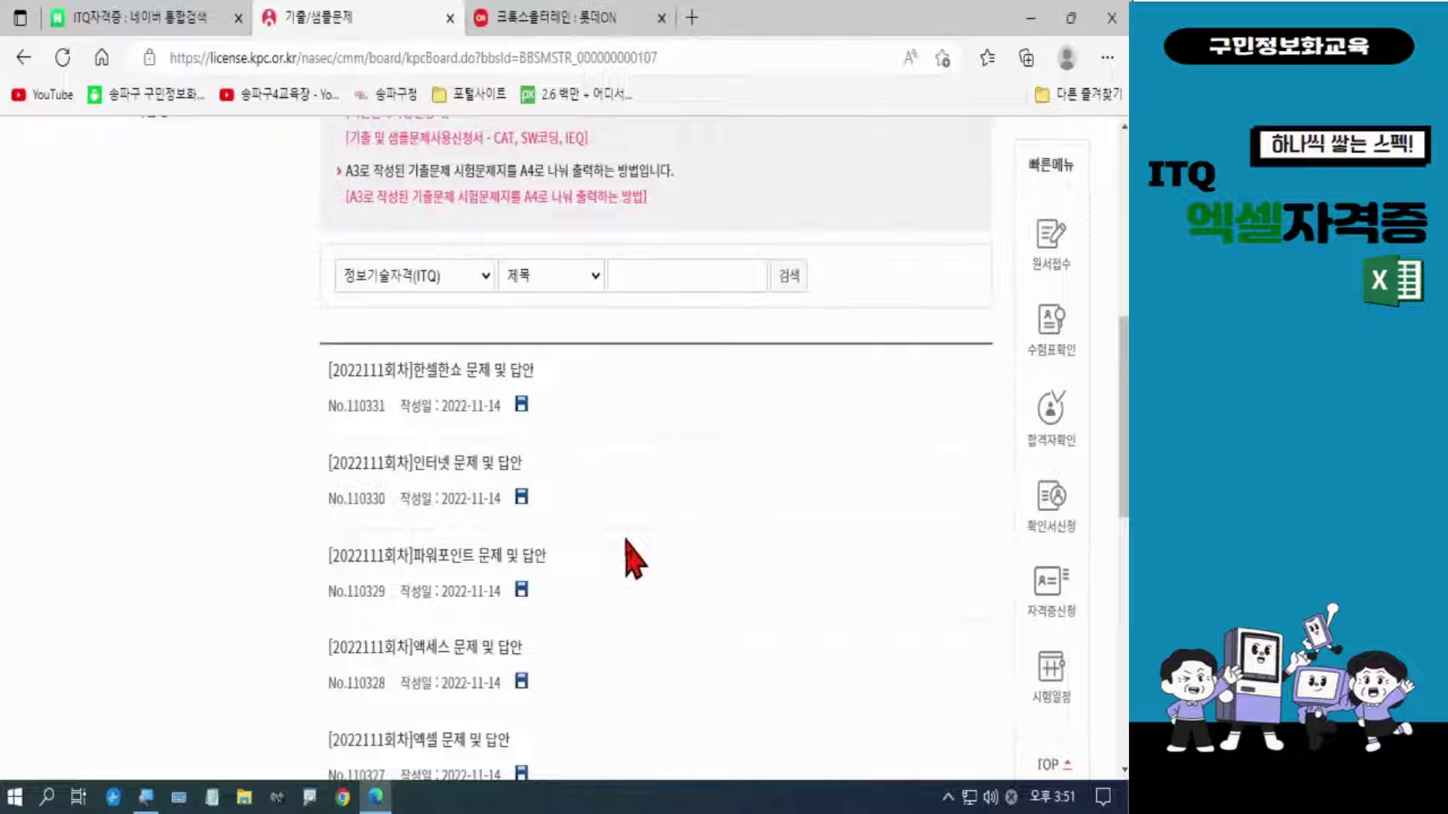
pyautogui.scroll(-3, 633, 558)
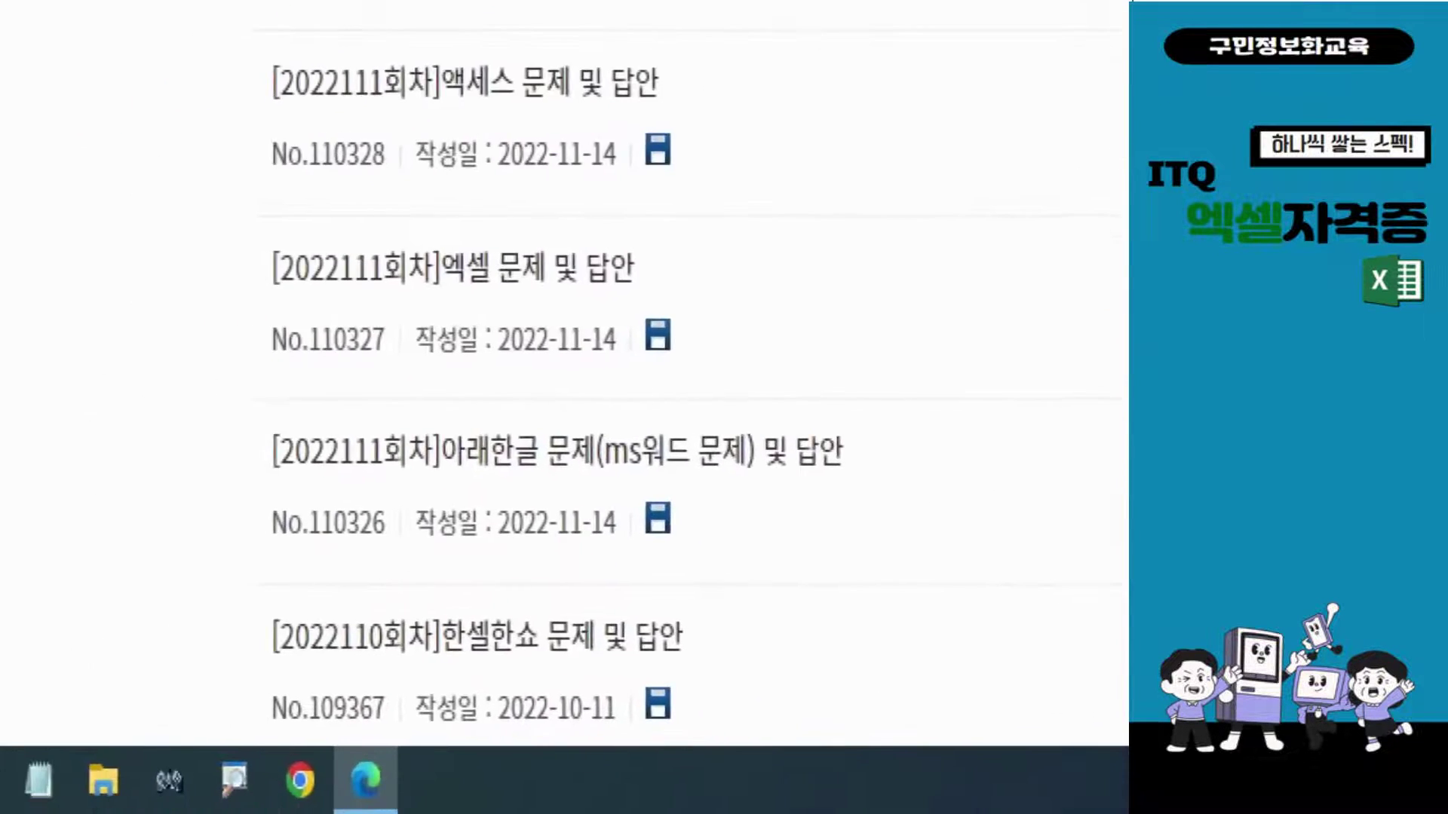
pyautogui.moveTo(205, 190); pyautogui.dragTo(736, 406)
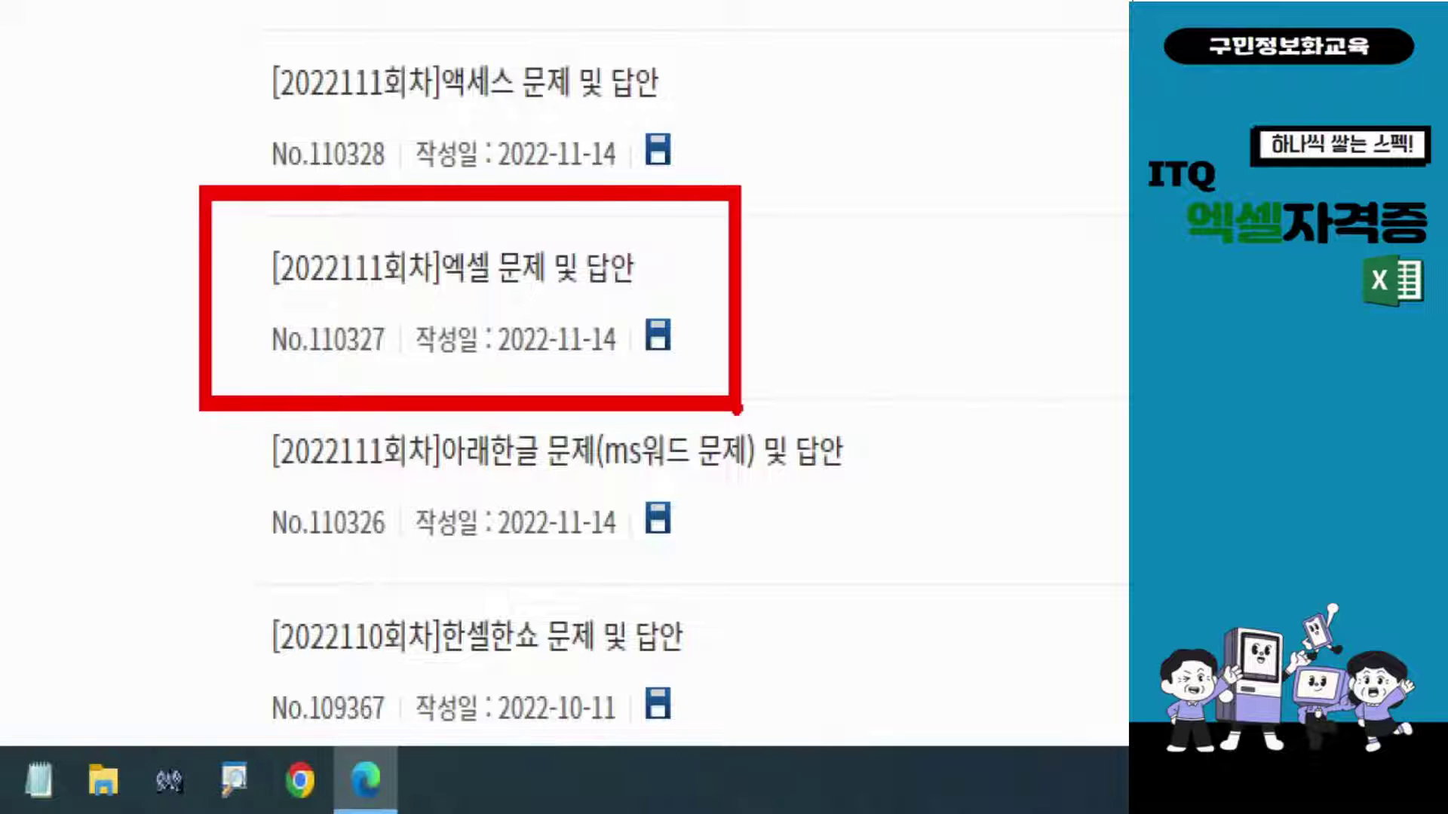
pyautogui.moveTo(494, 368); pyautogui.dragTo(647, 367)
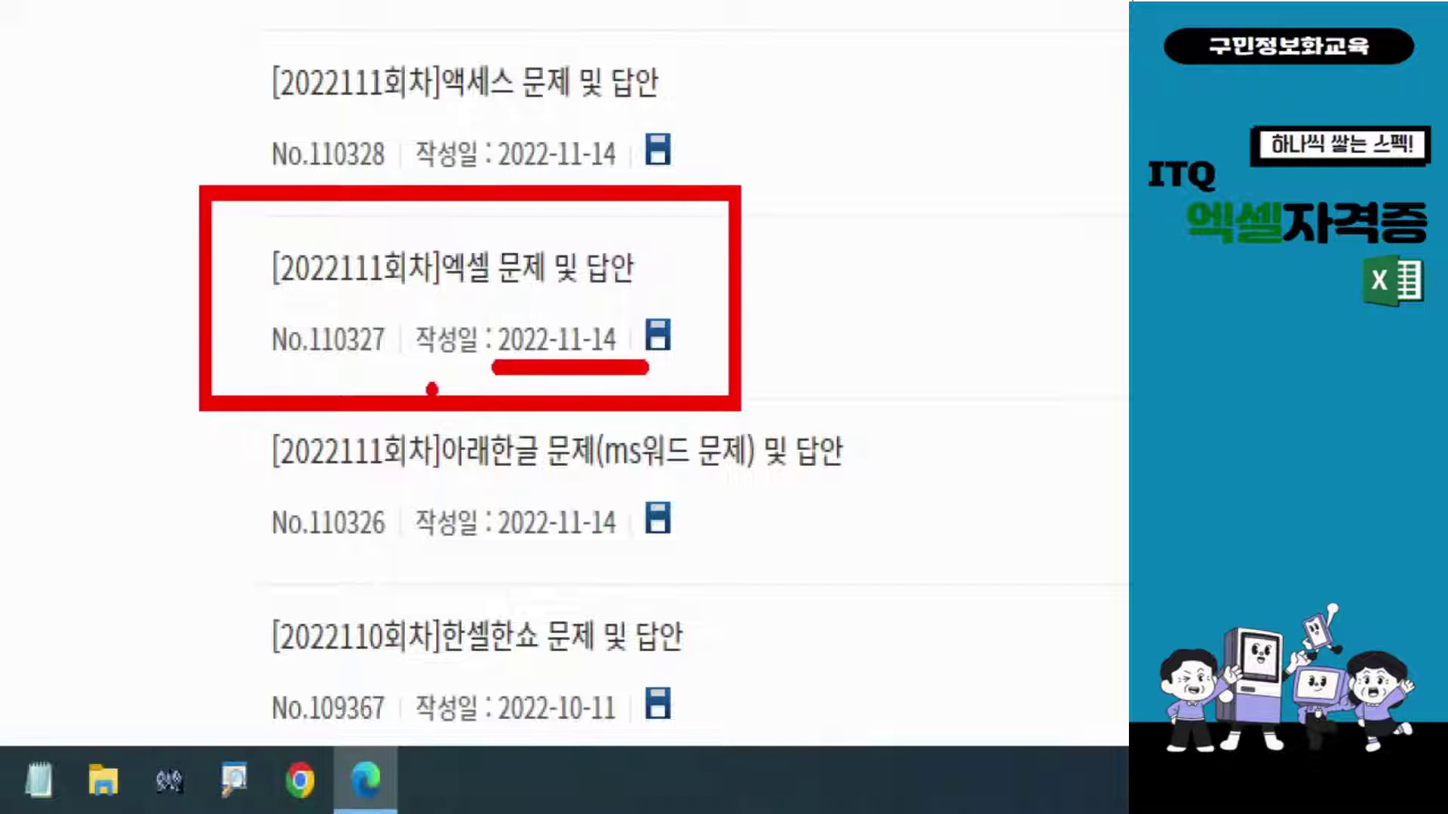
pyautogui.moveTo(635, 242)
pyautogui.mouseDown()
pyautogui.moveTo(662, 306)
pyautogui.moveTo(696, 230)
pyautogui.mouseUp()
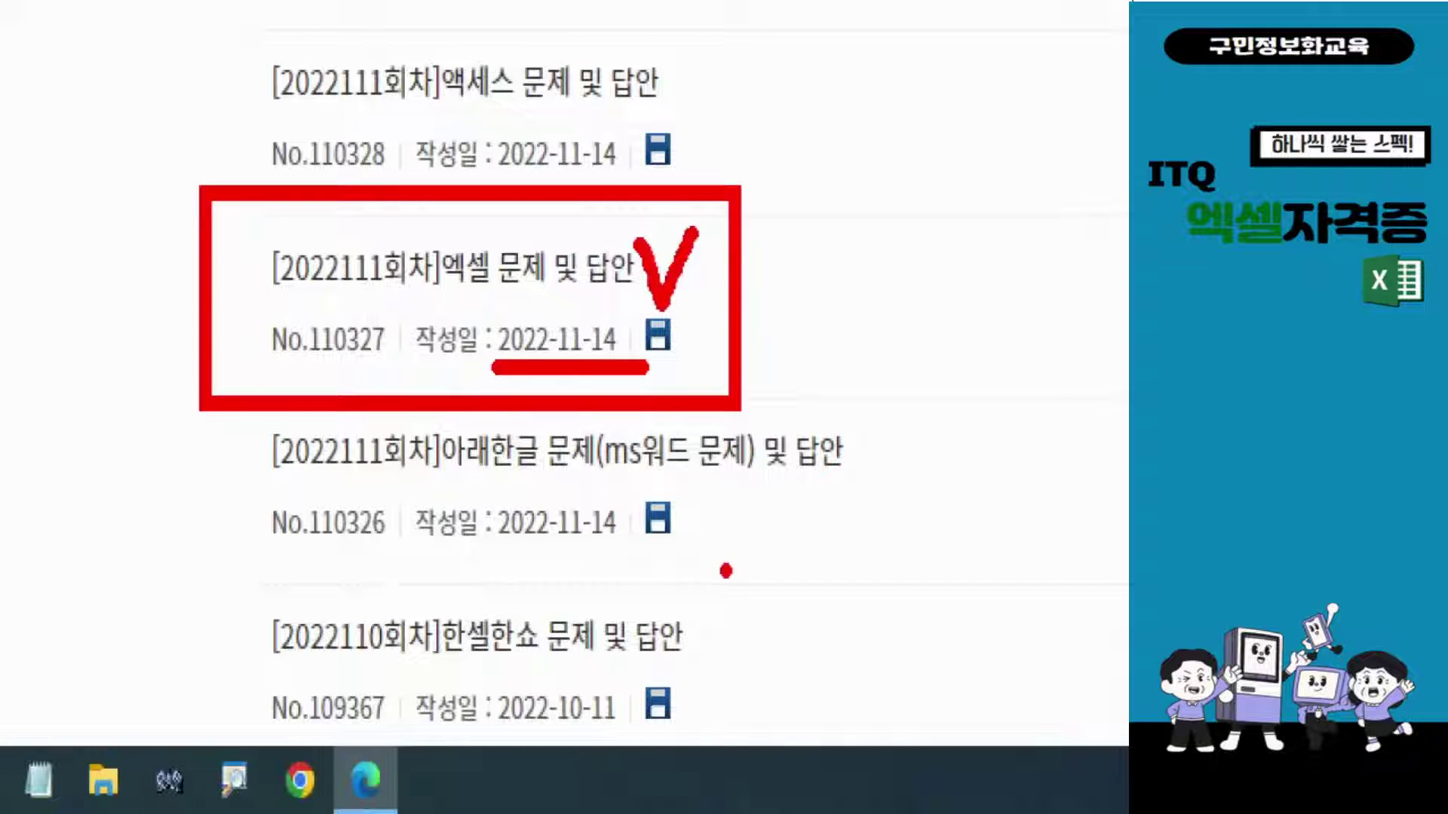
pyautogui.press('Escape')
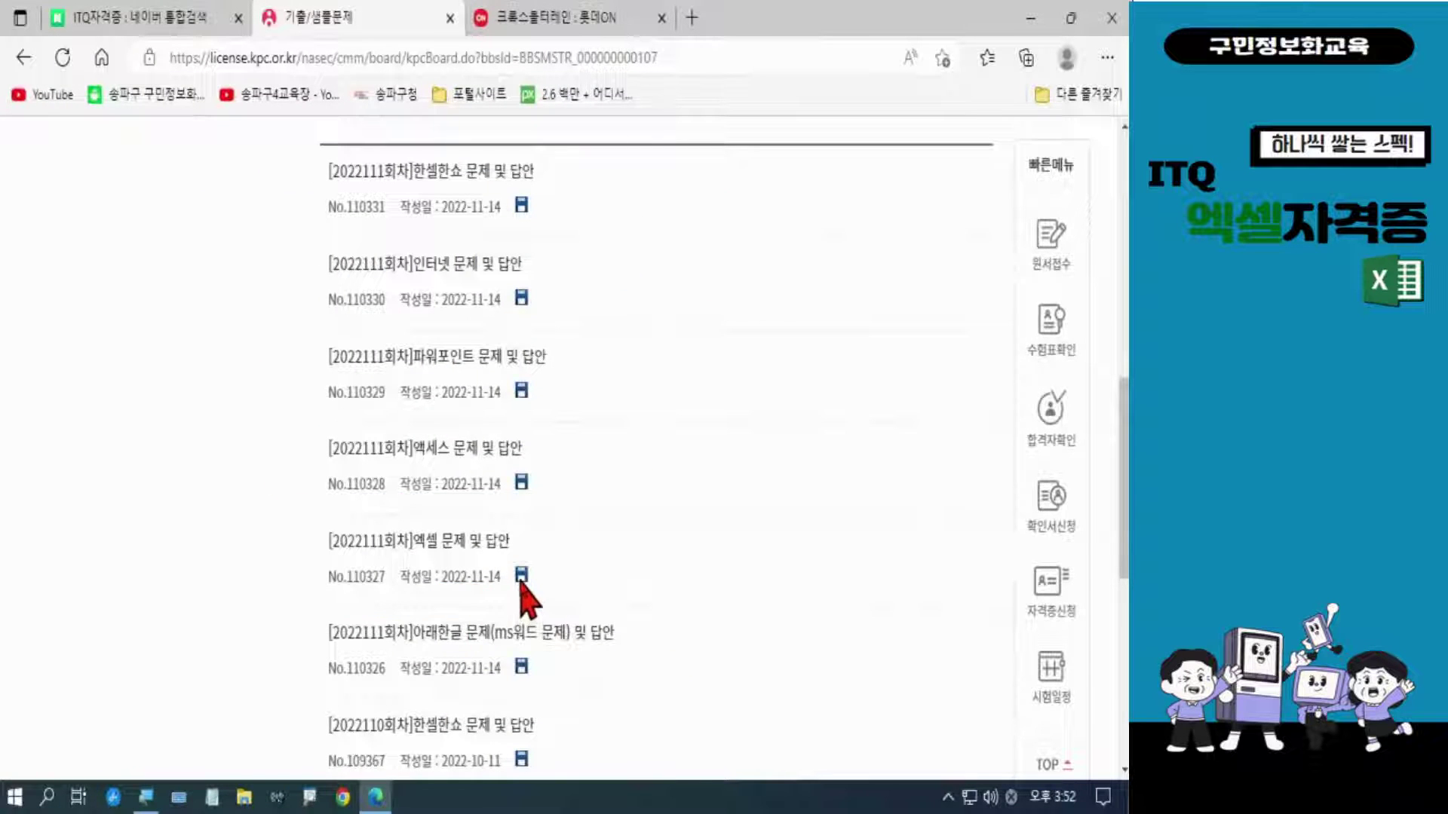
pyautogui.click(476, 544)
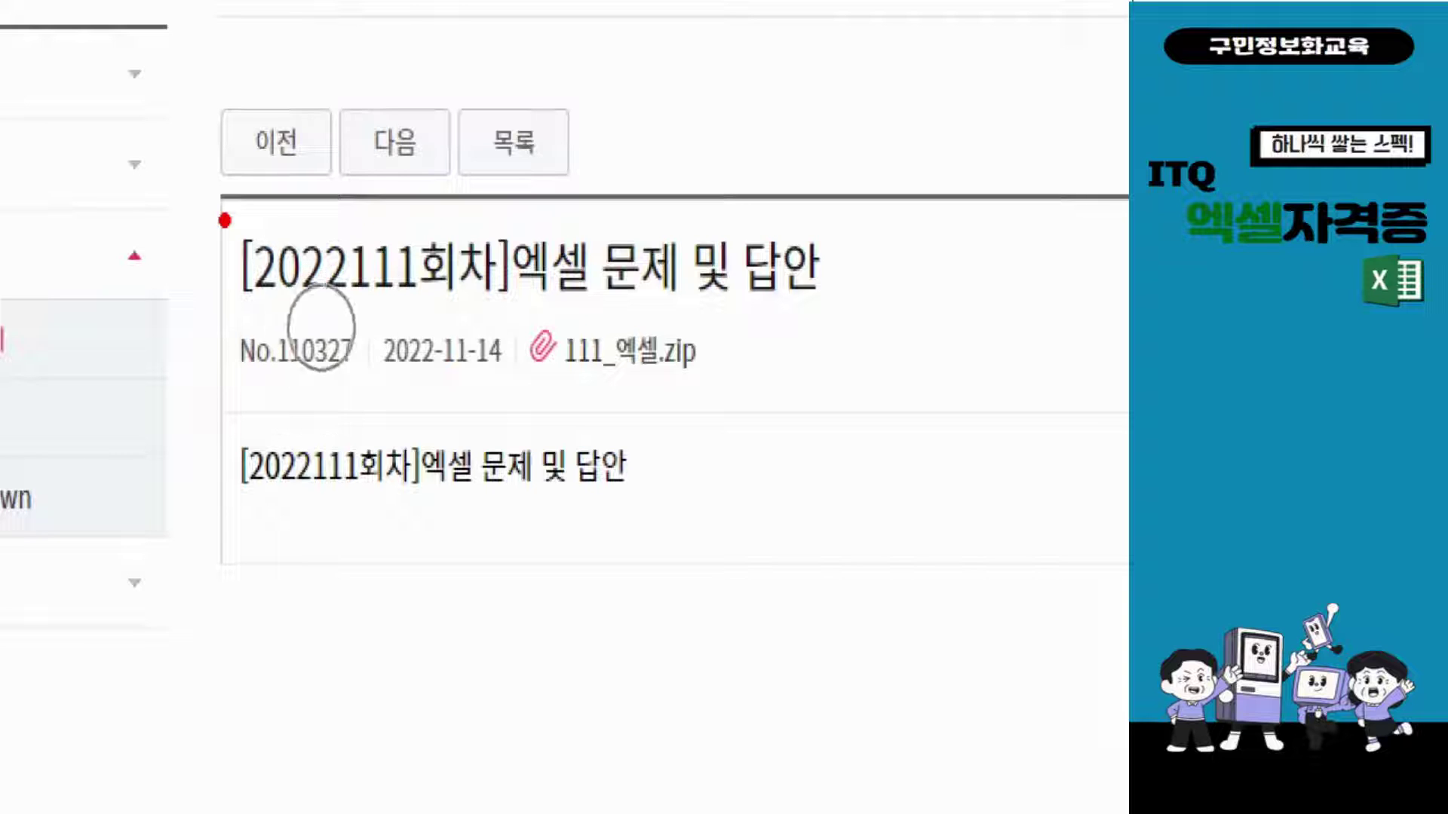
# Step: Download the post's attachment 111_엑셀.zip and save it in the ITQ folder under 문서
pyautogui.moveTo(513, 383); pyautogui.dragTo(693, 390)
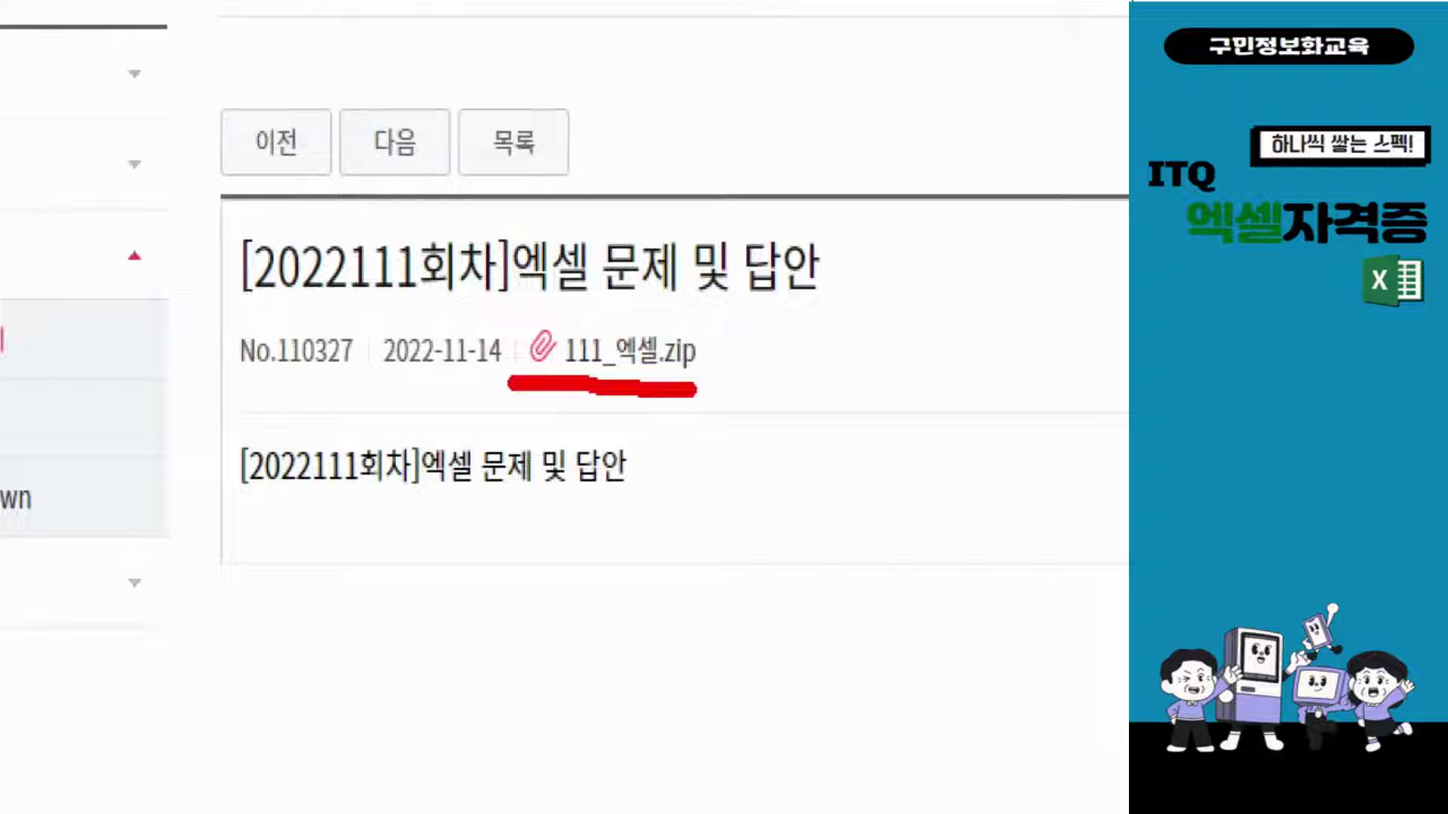
pyautogui.moveTo(694, 389)
pyautogui.mouseDown()
pyautogui.moveTo(713, 388)
pyautogui.moveTo(736, 328)
pyautogui.moveTo(604, 306)
pyautogui.moveTo(494, 381)
pyautogui.moveTo(535, 407)
pyautogui.mouseUp()
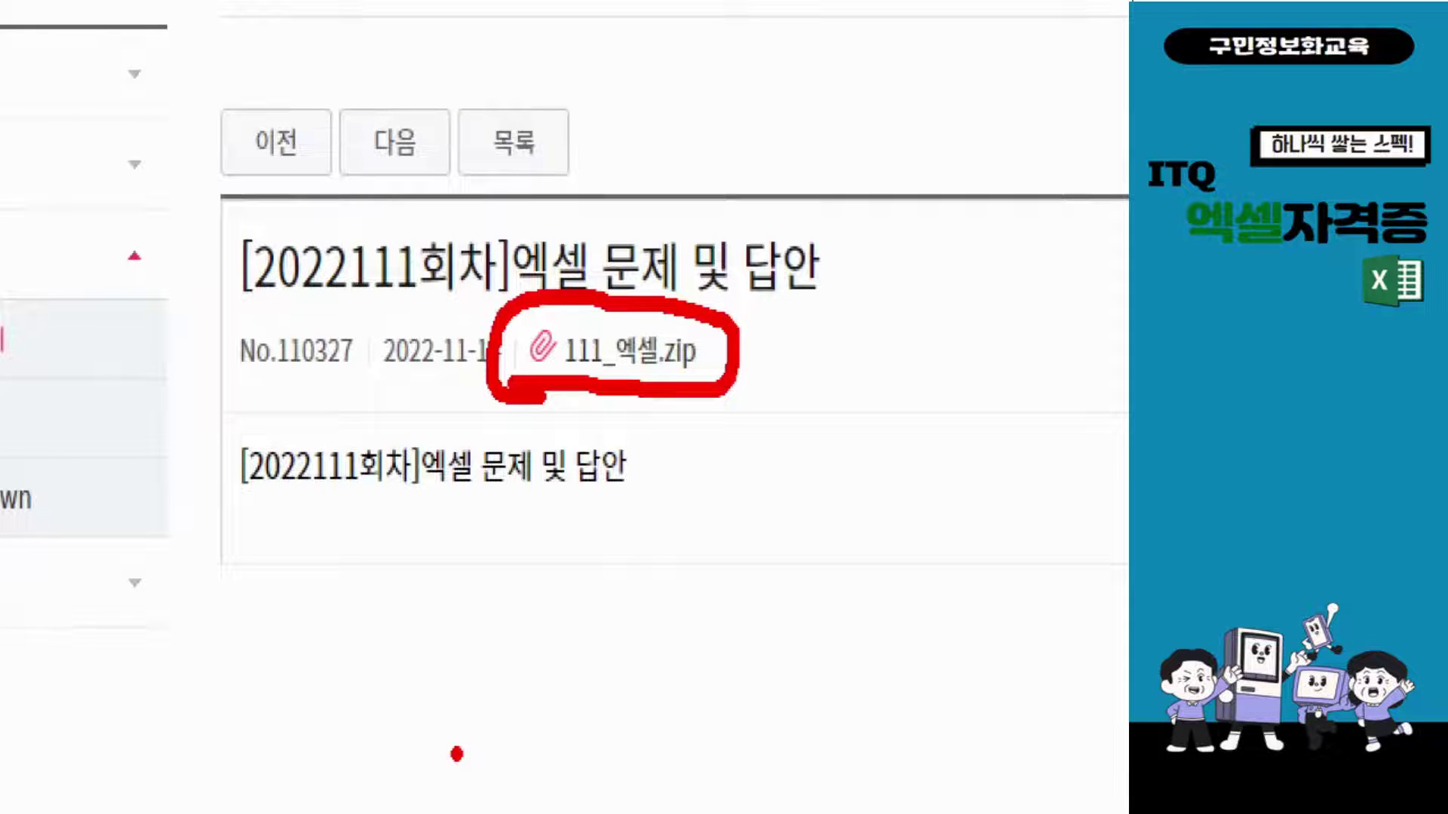
pyautogui.click(614, 358)
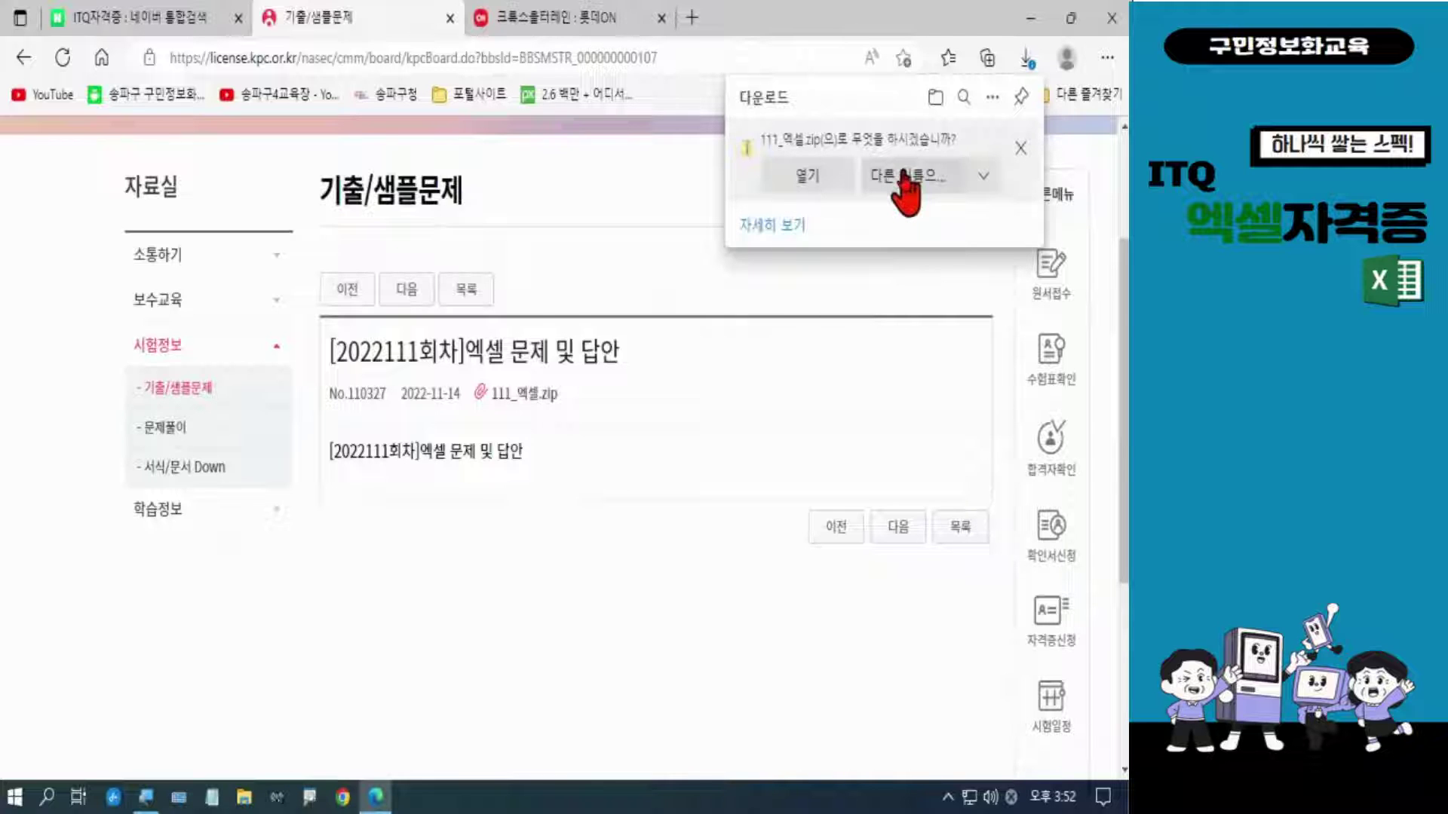
pyautogui.click(875, 179)
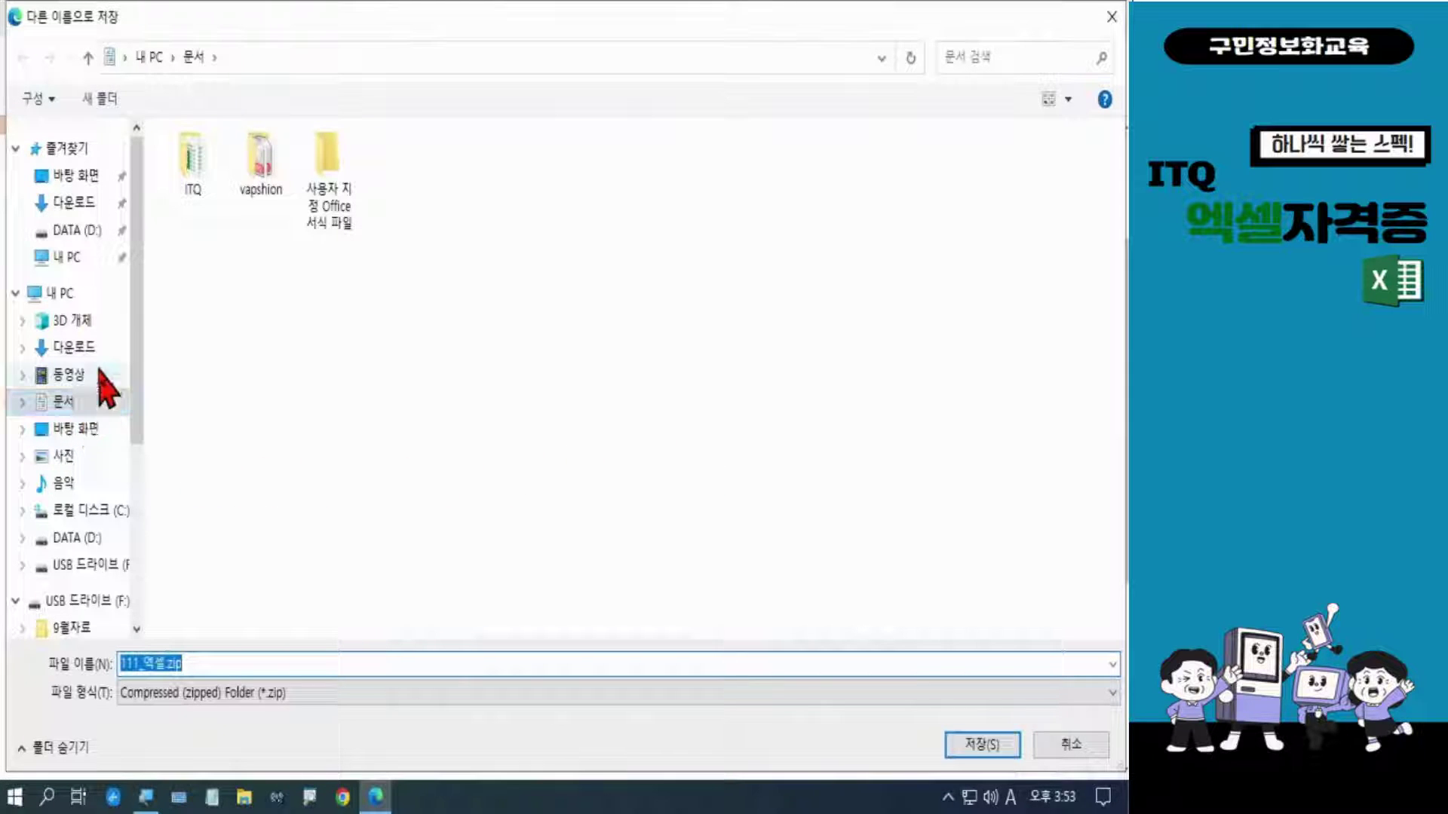
pyautogui.doubleClick(193, 192)
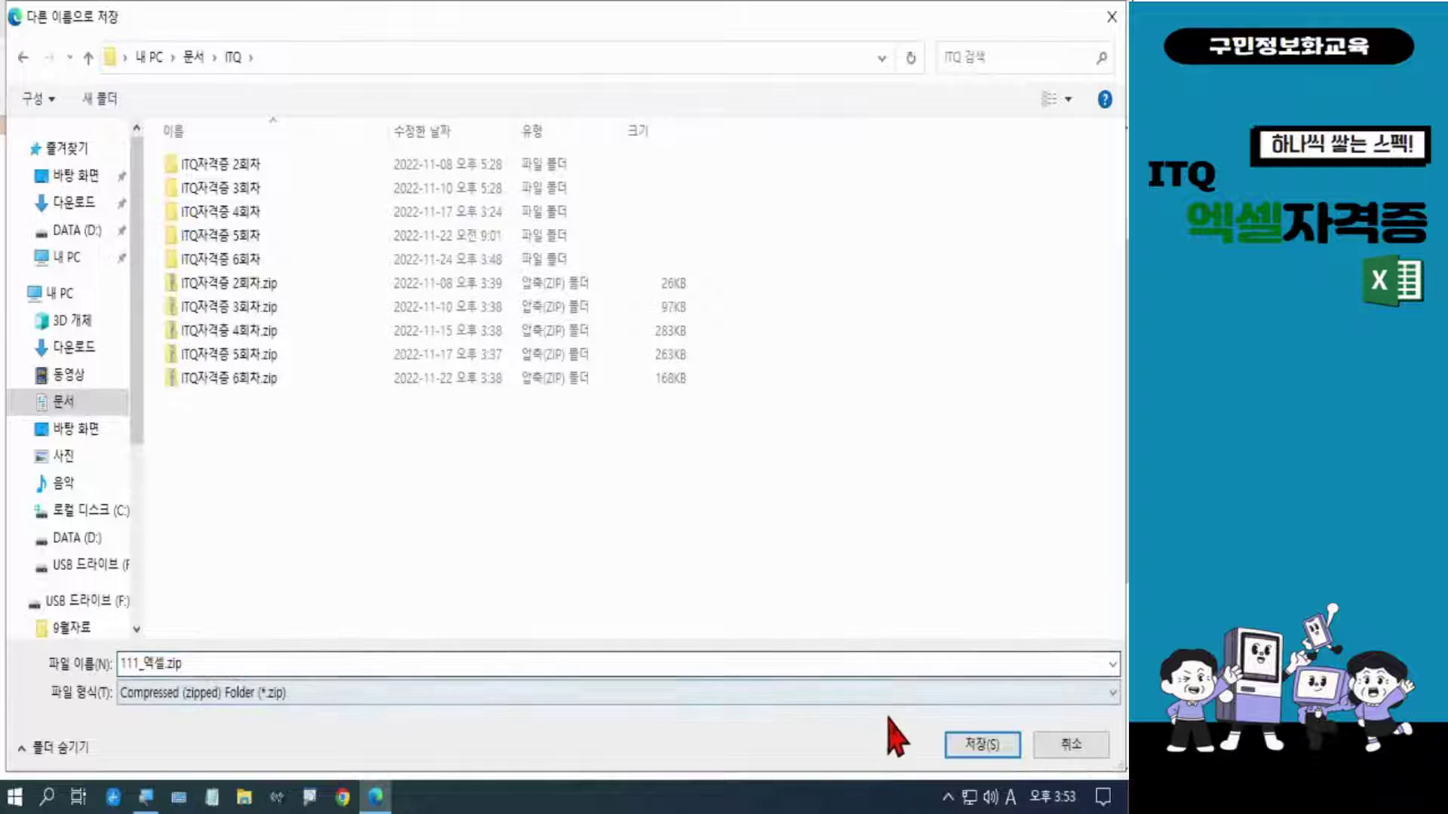
pyautogui.click(970, 747)
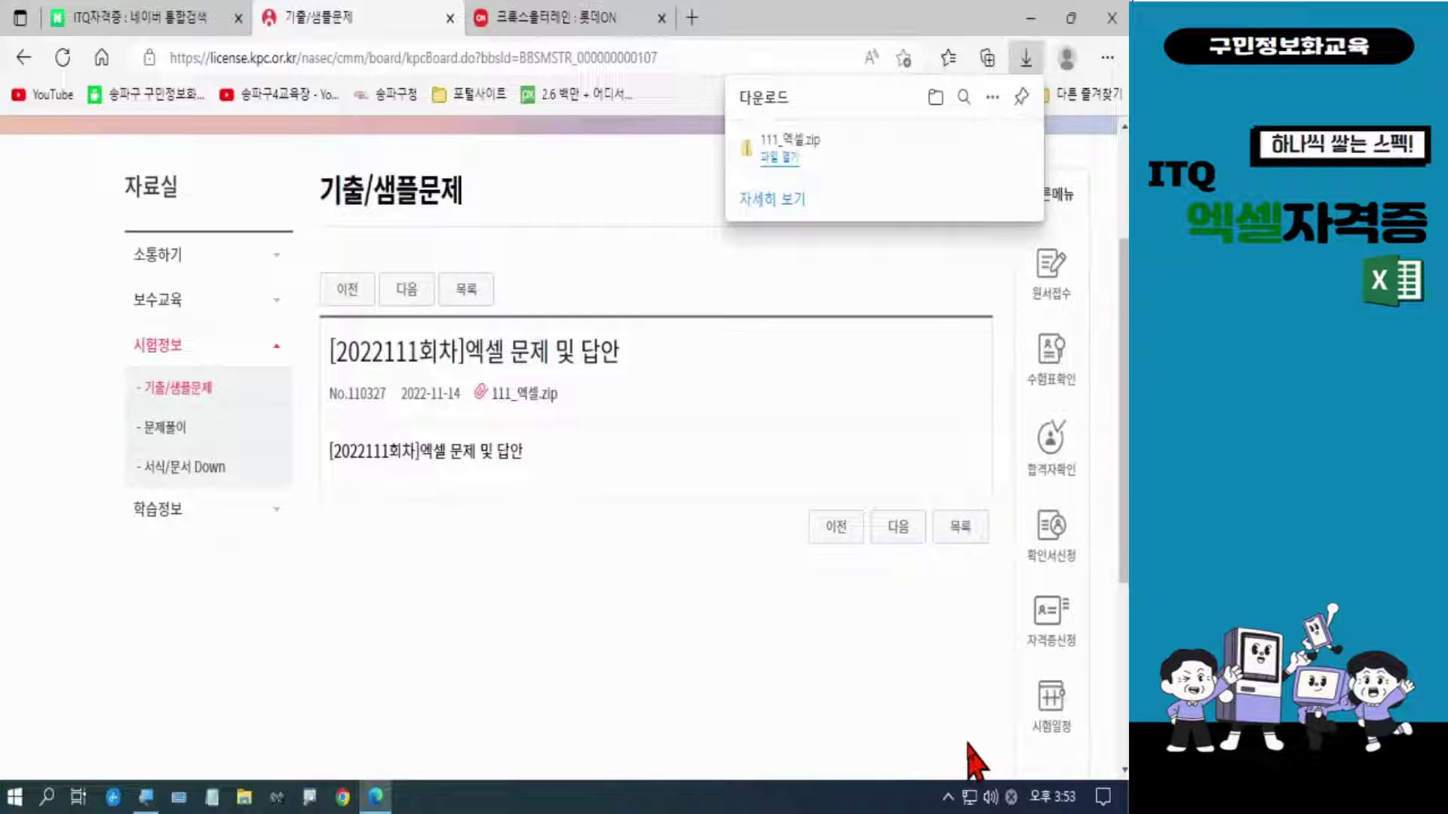
# Step: Close the browser and open the ITQ folder under 문서 in File Explorer
pyautogui.click(1110, 18)
pyautogui.click(1110, 19)
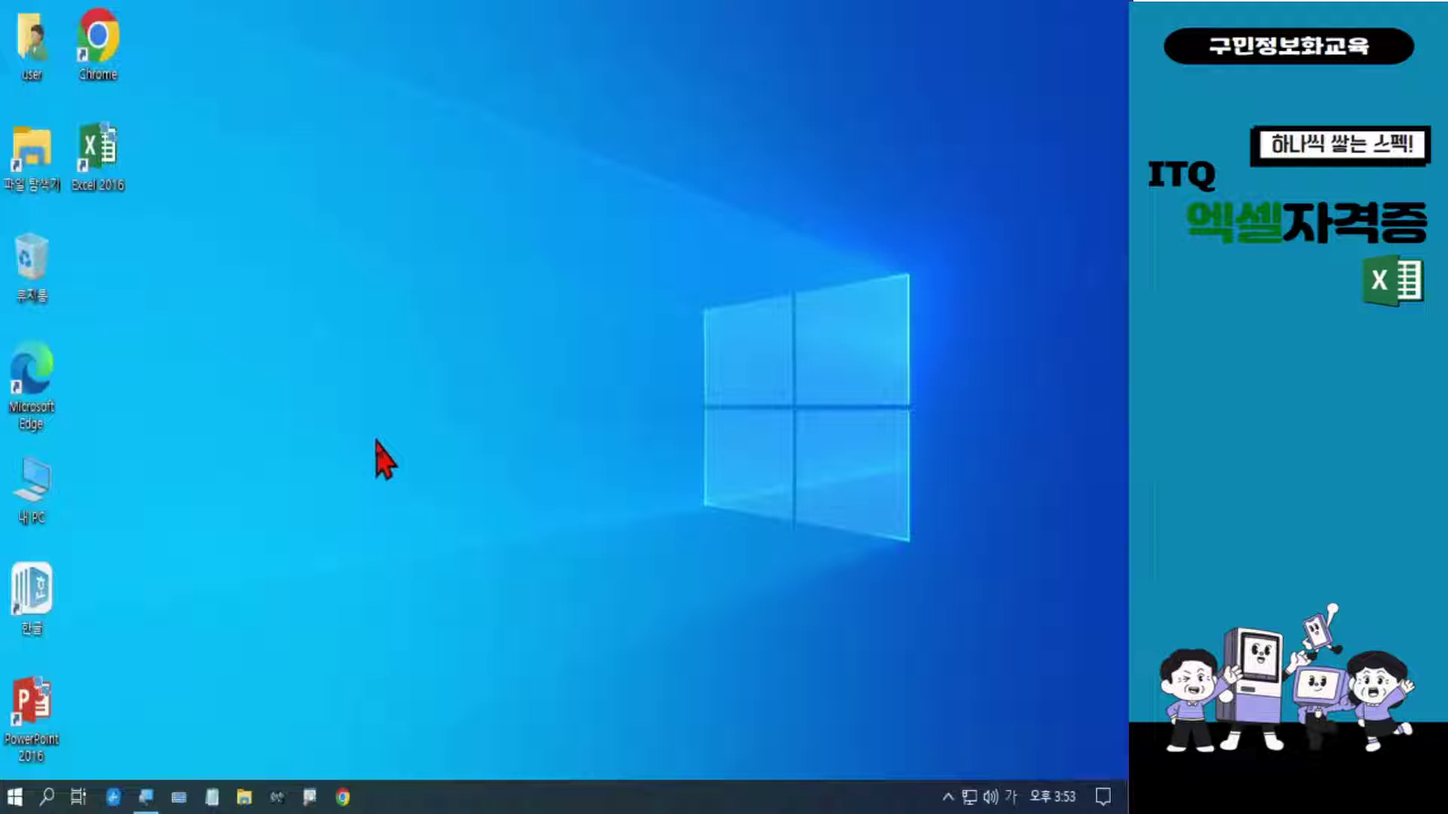
pyautogui.doubleClick(31, 520)
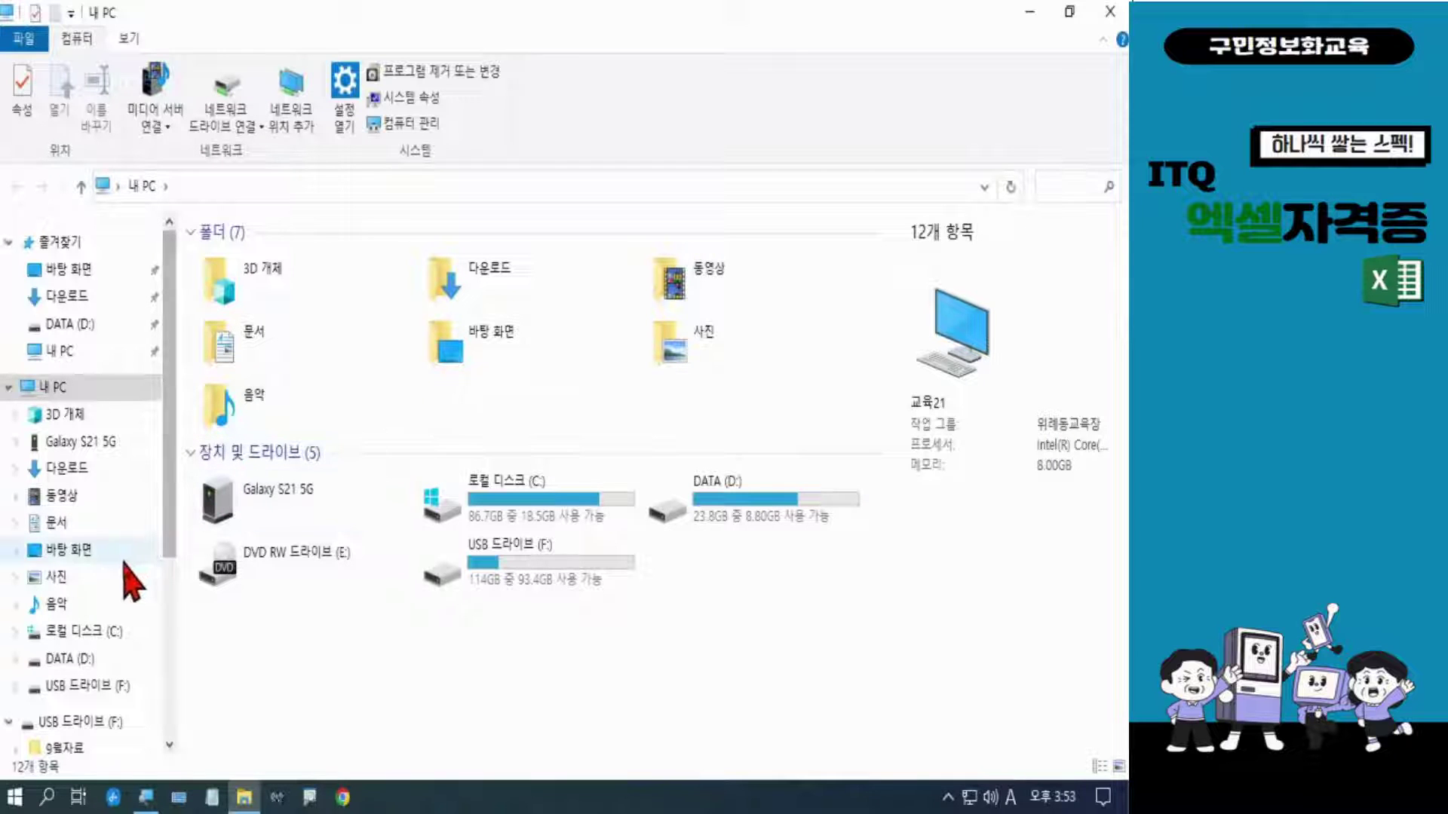
pyautogui.click(72, 528)
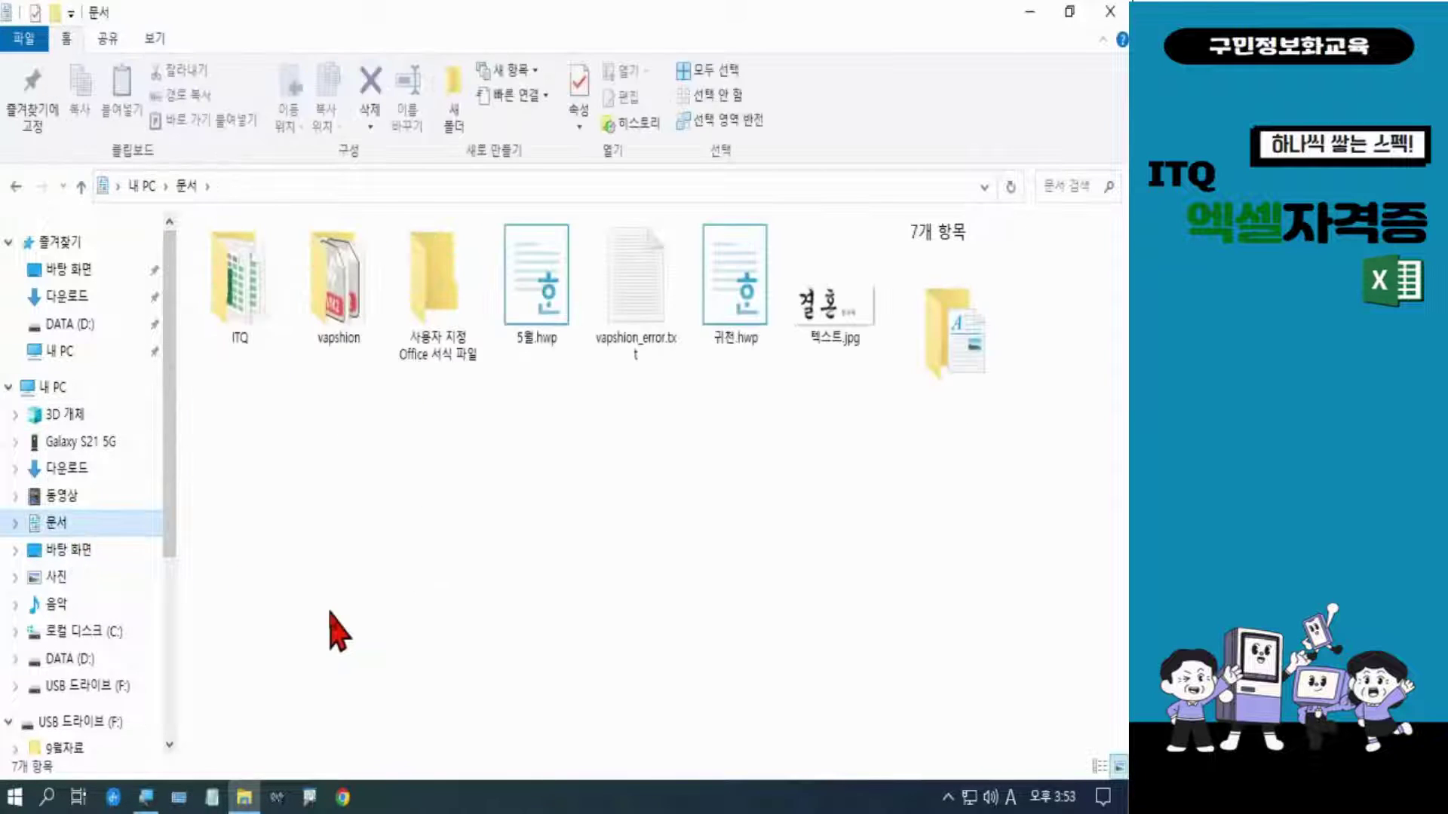
pyautogui.doubleClick(255, 320)
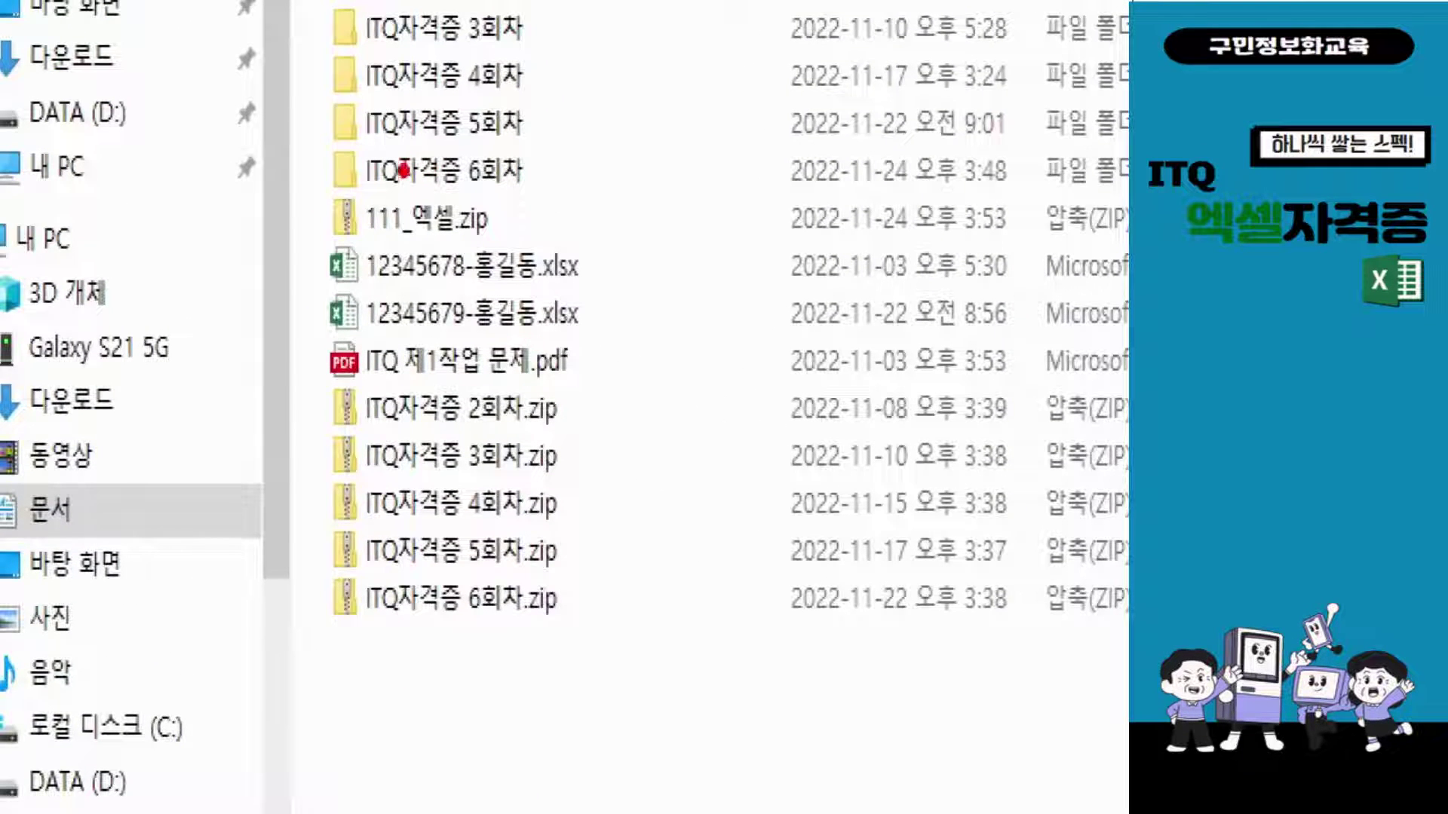
# Step: Extract 111_엑셀.zip into a 111_엑셀 folder inside the ITQ folder
pyautogui.moveTo(313, 190)
pyautogui.mouseDown()
pyautogui.moveTo(462, 243)
pyautogui.moveTo(531, 243)
pyautogui.mouseUp()
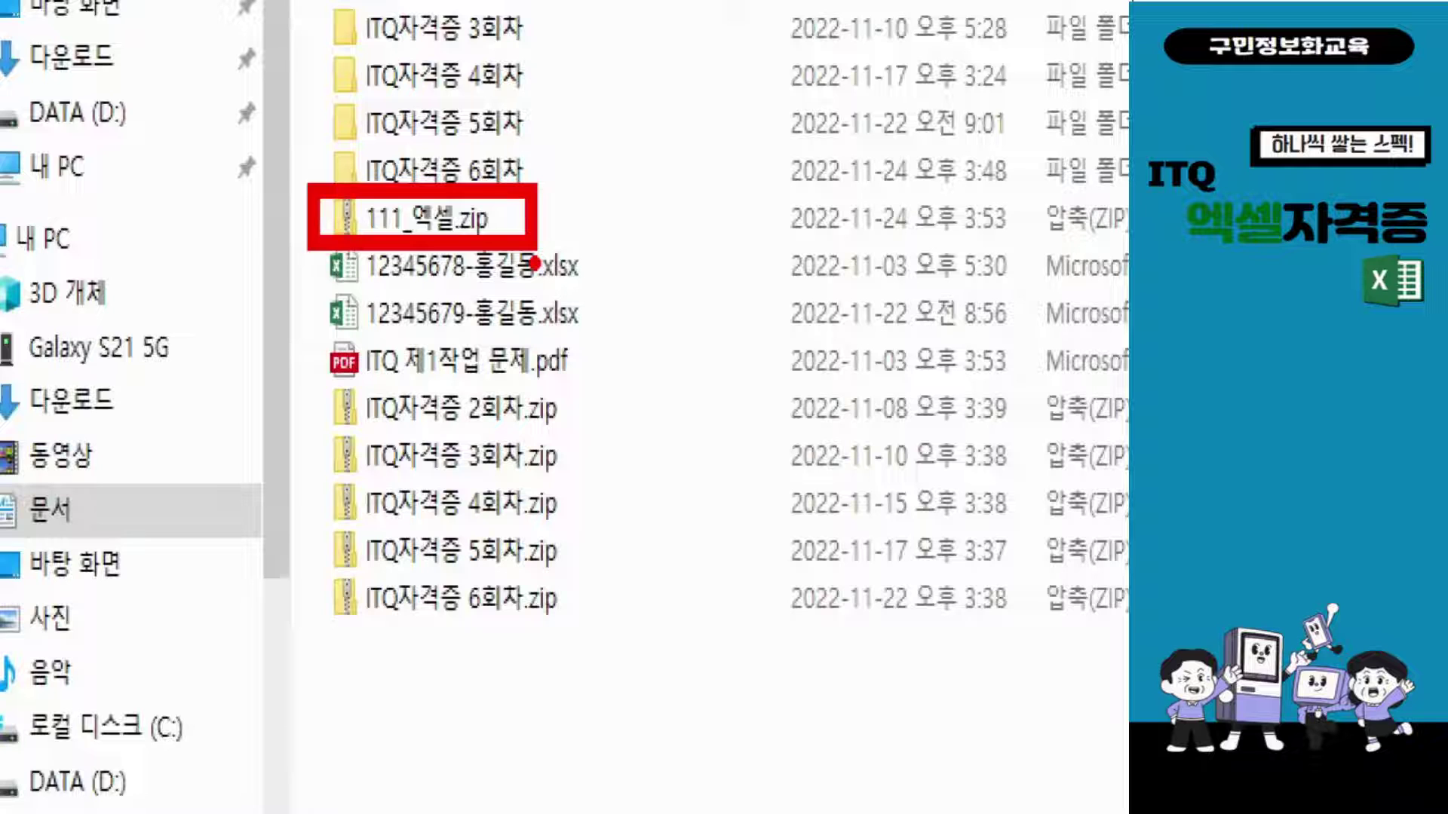
pyautogui.click(469, 219)
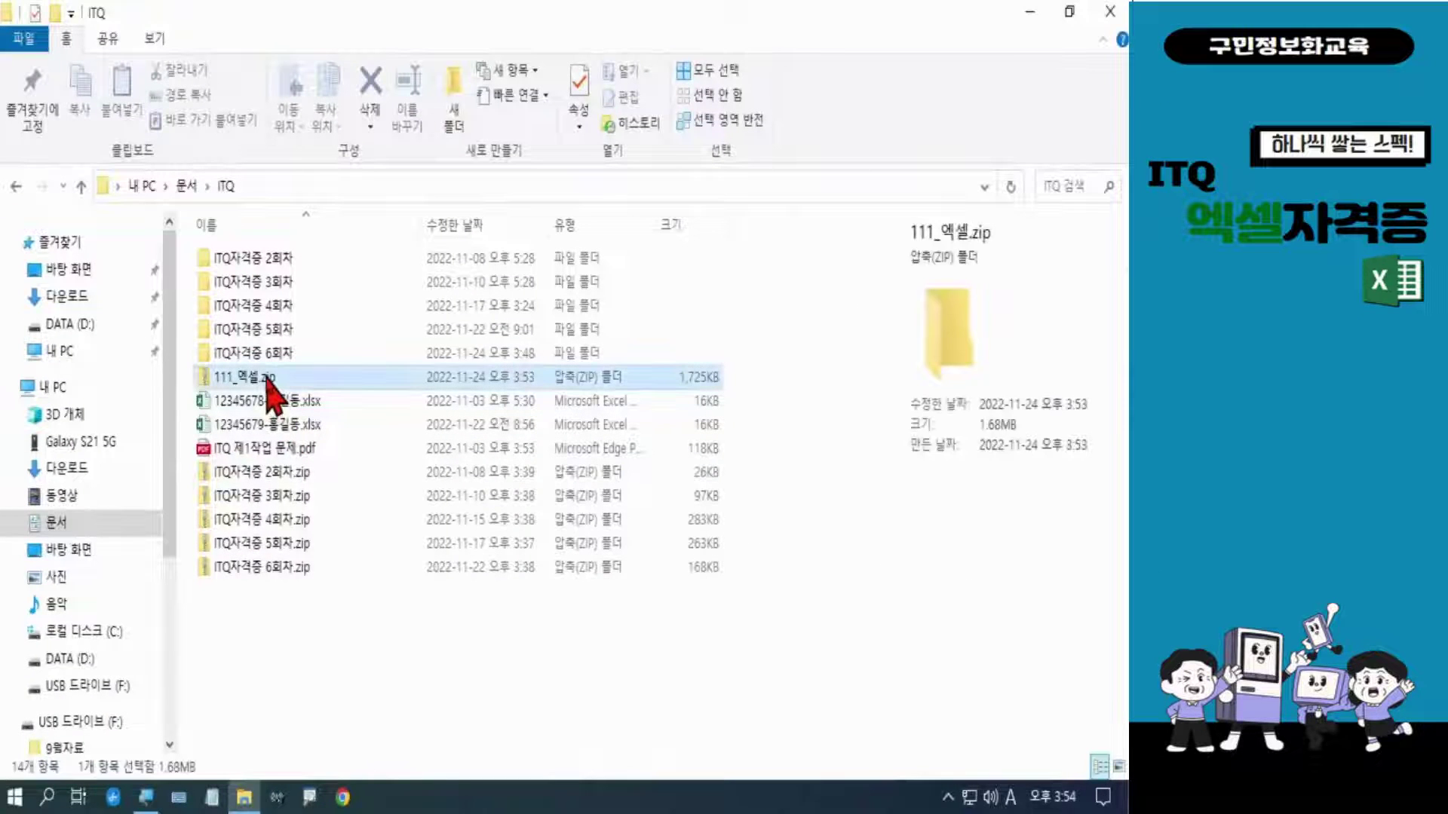
pyautogui.rightClick(269, 386)
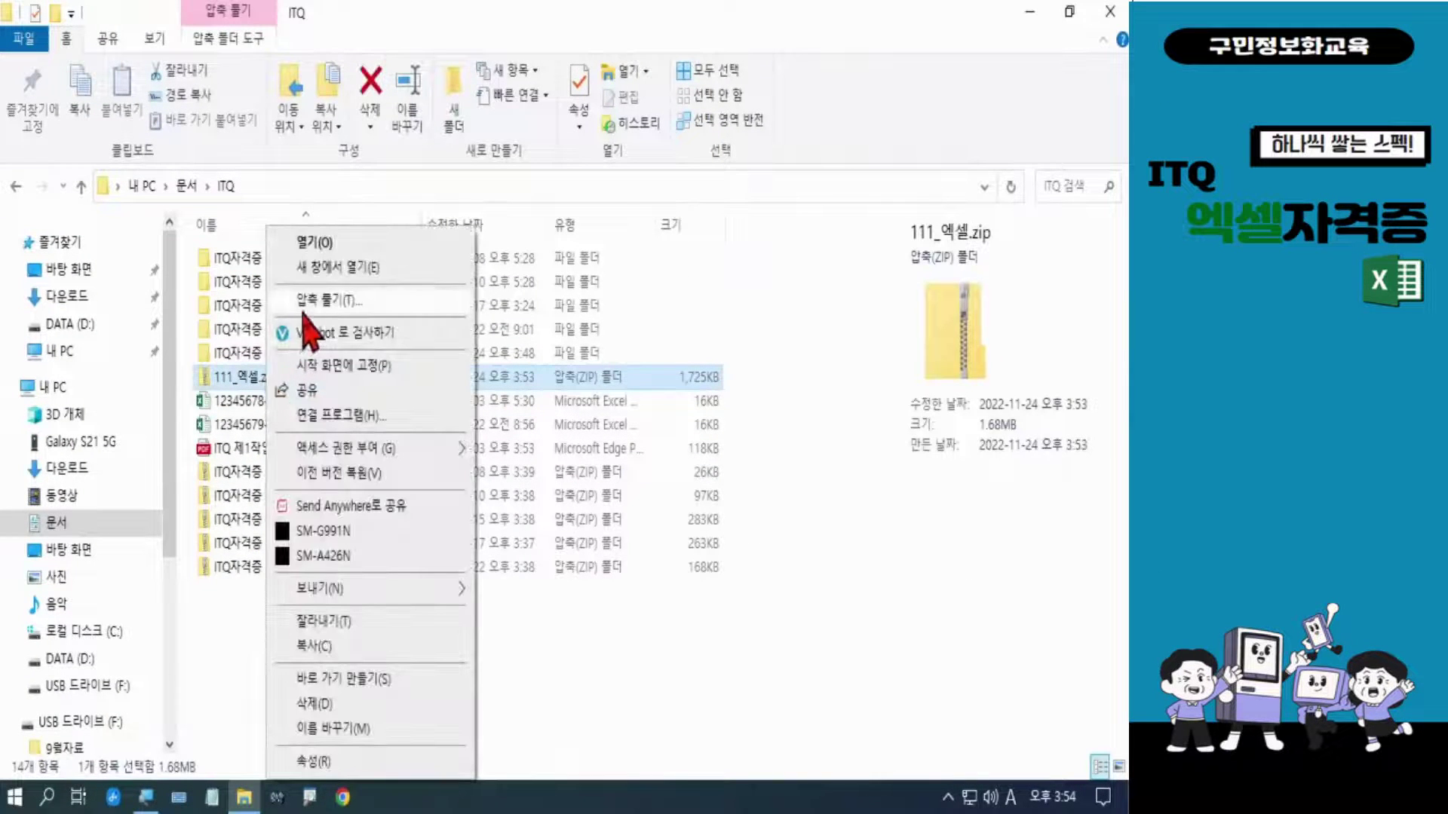
pyautogui.click(319, 299)
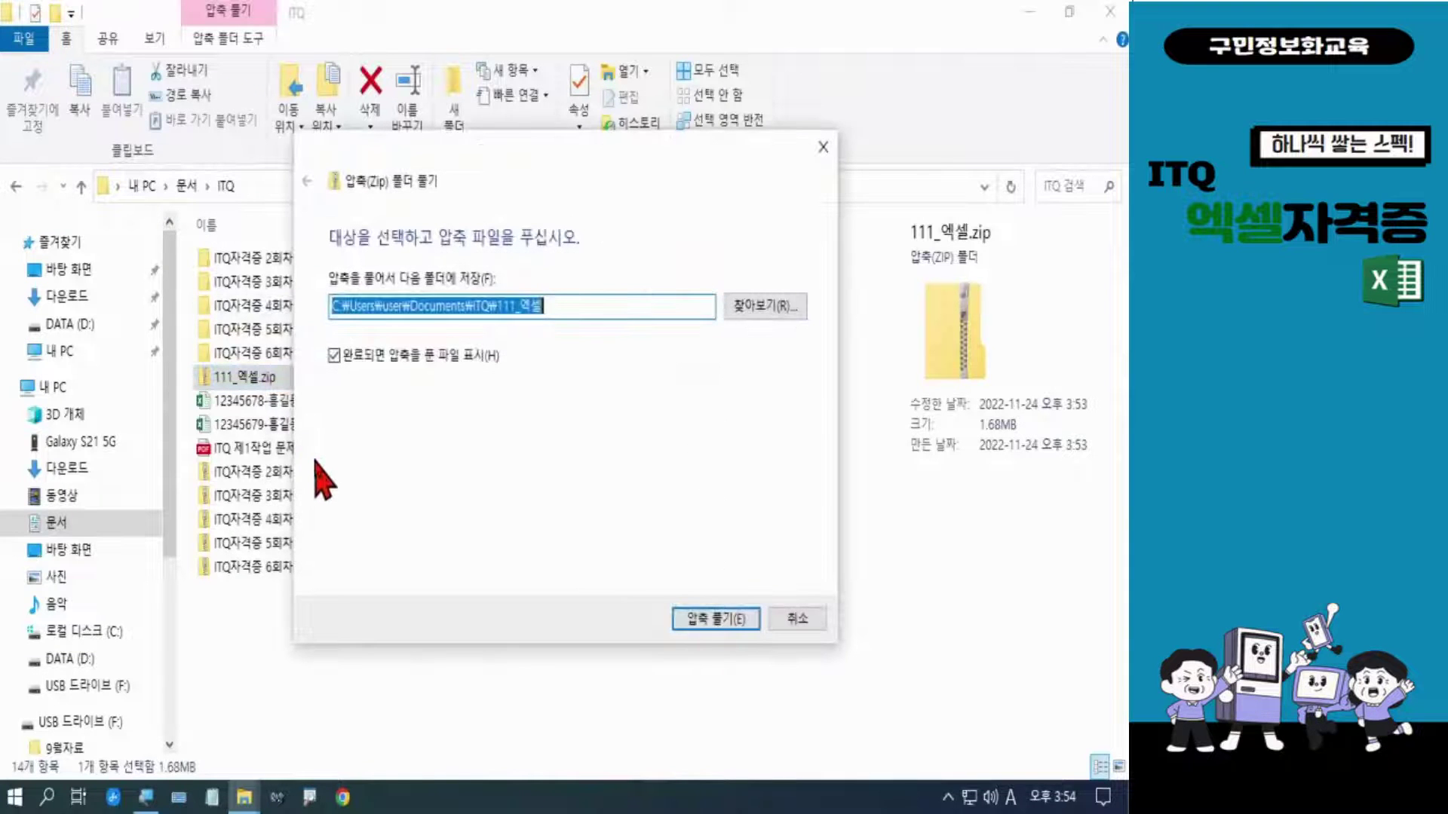
pyautogui.click(699, 618)
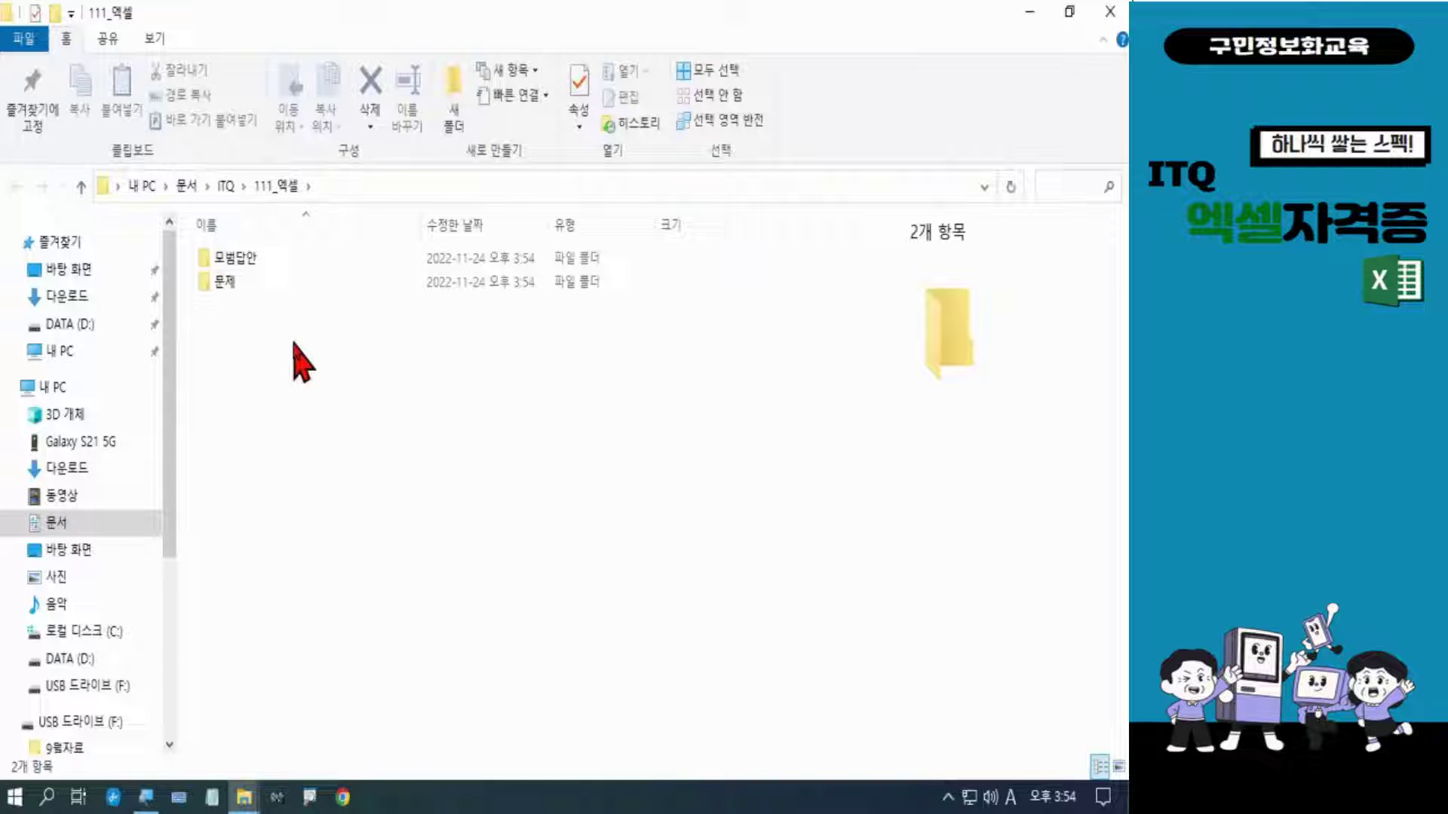
# Step: Open GE11-12A.pdf from the extracted 문제 folder and examine the 제1작업 output form and conditions
pyautogui.doubleClick(250, 284)
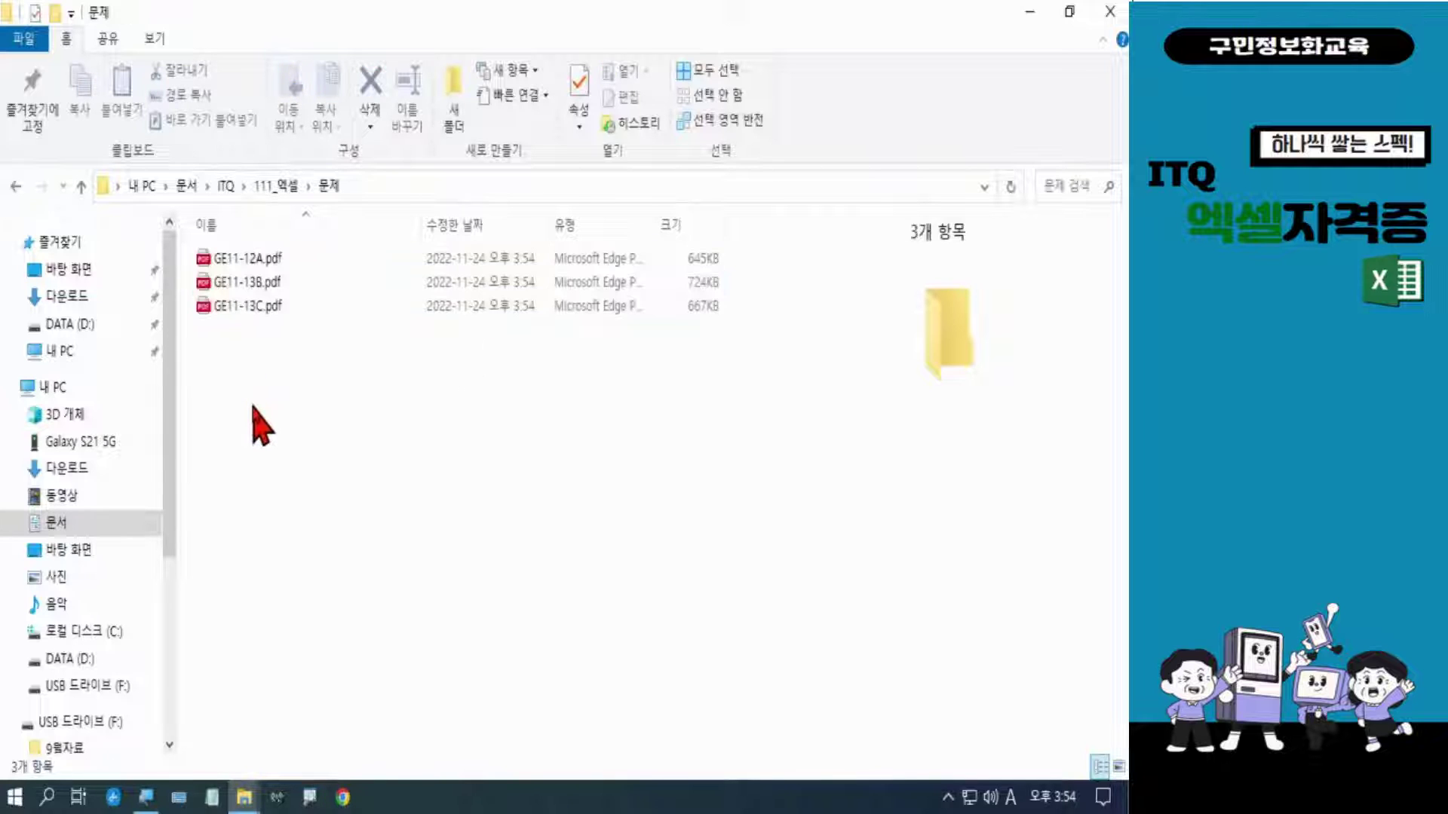
pyautogui.doubleClick(253, 264)
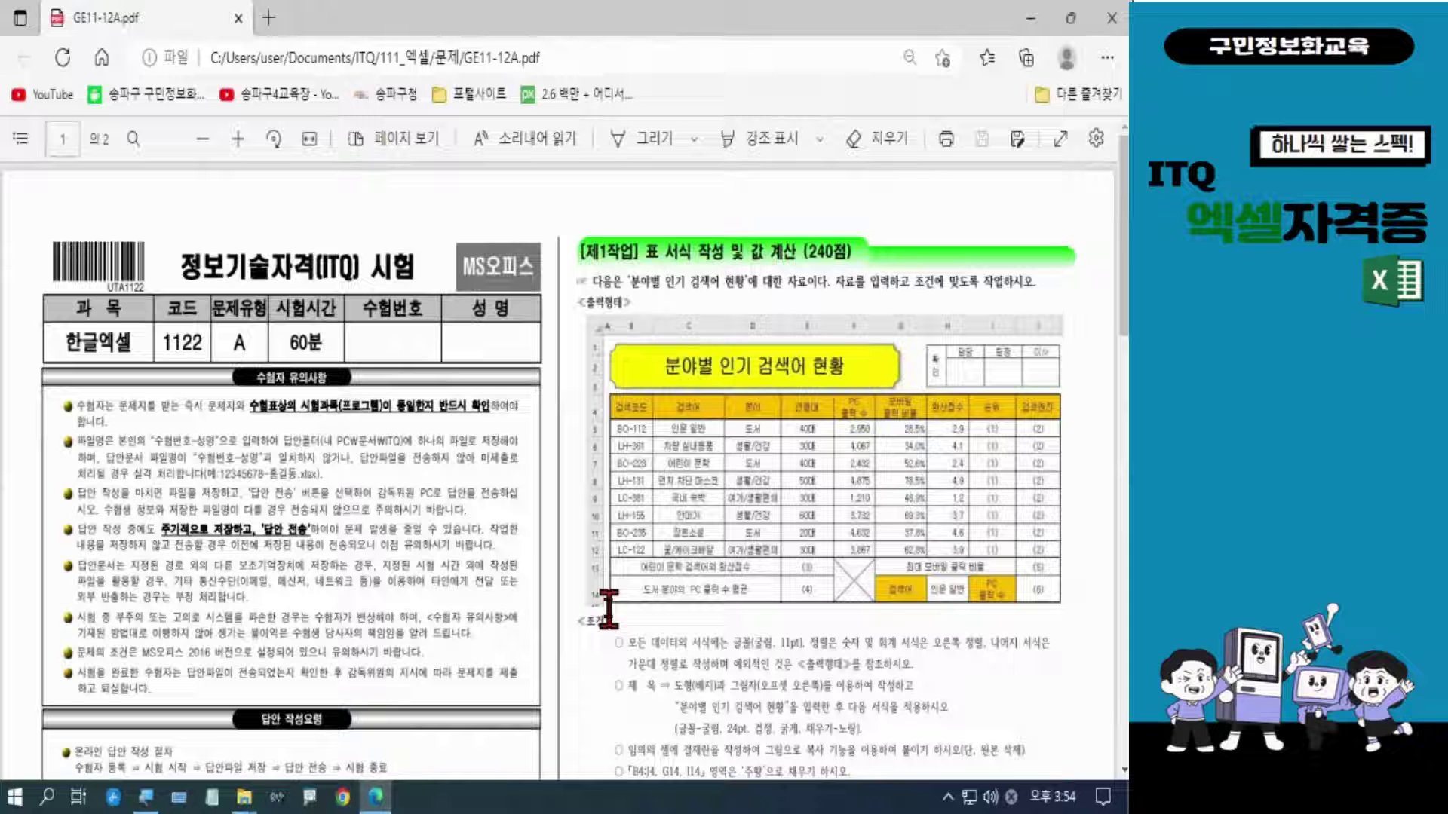
pyautogui.scroll(-3, 683, 573)
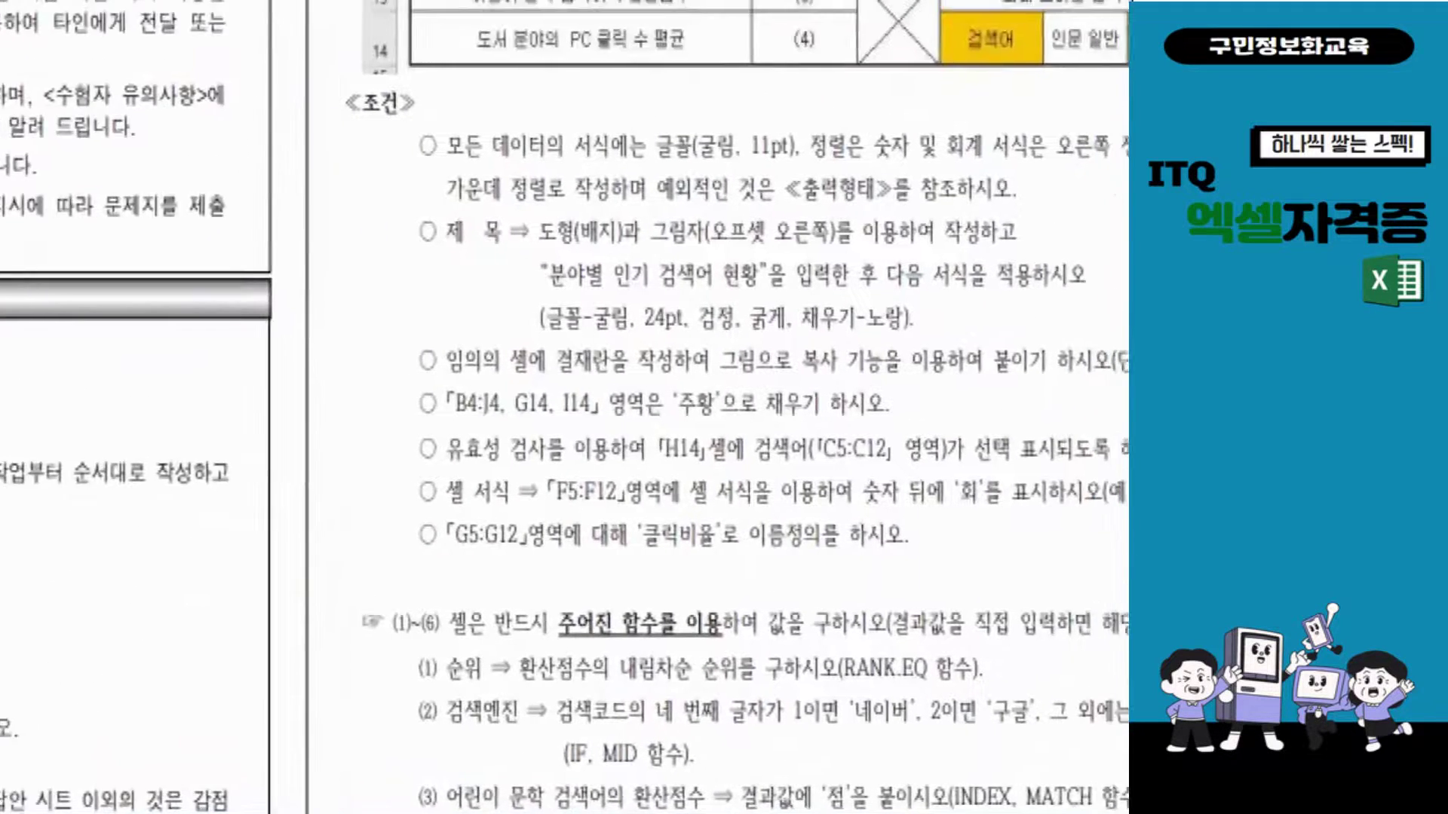
pyautogui.click(566, 406)
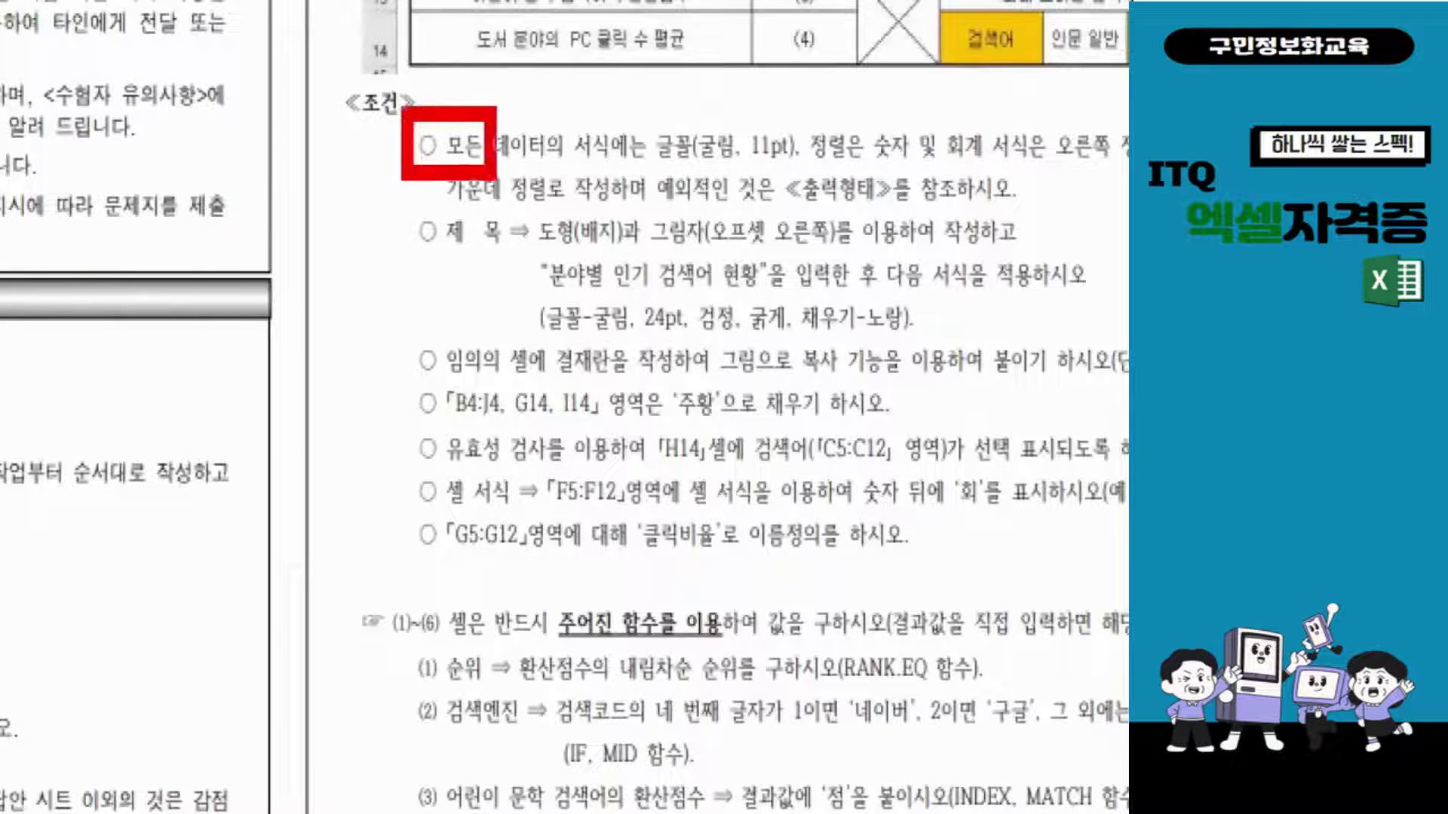
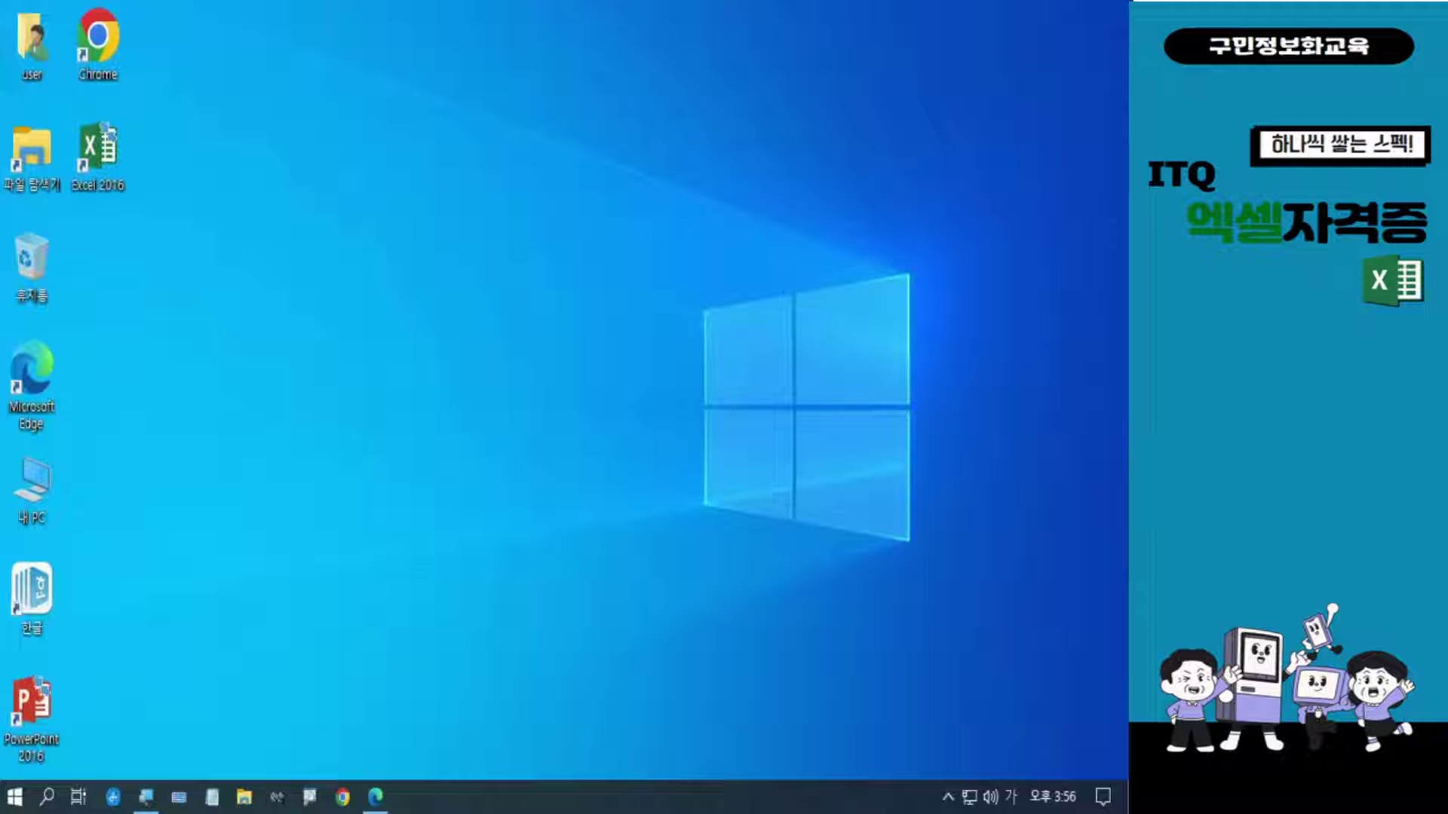
# Step: Start Excel 2016 with a new blank workbook and add a second worksheet
pyautogui.press('Hangul')
pyautogui.press('Hangul')
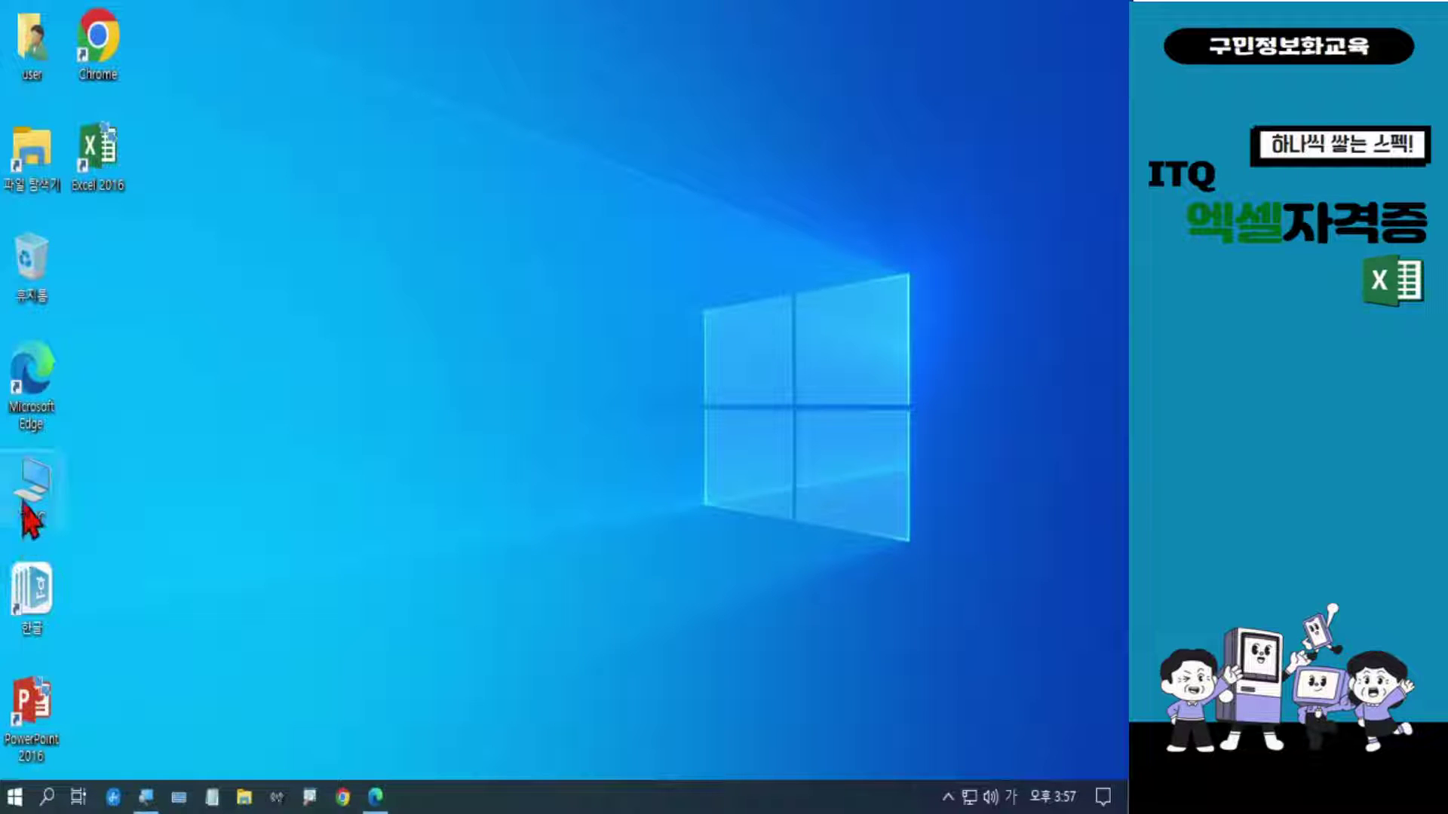
pyautogui.doubleClick(93, 186)
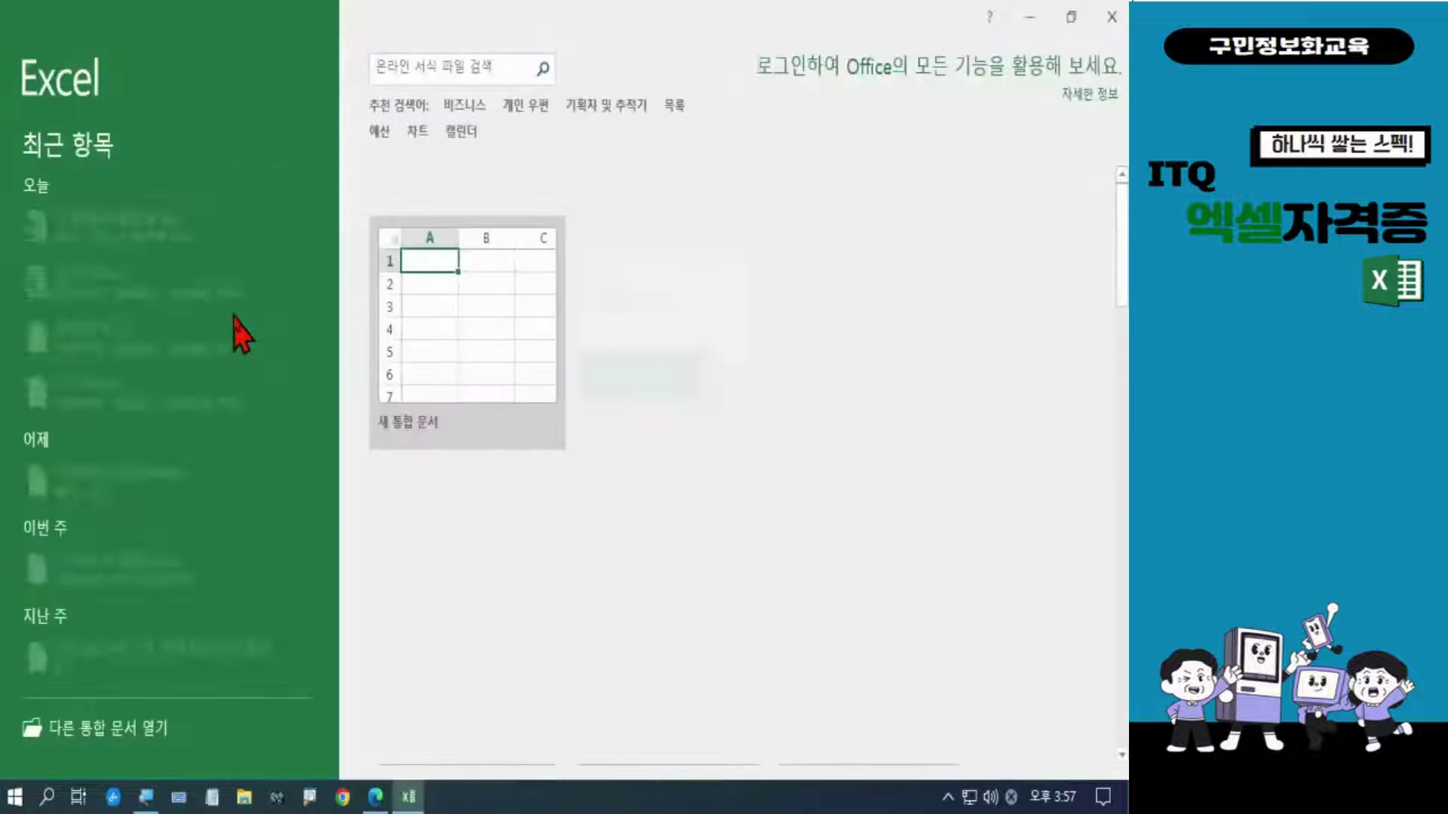
pyautogui.click(378, 306)
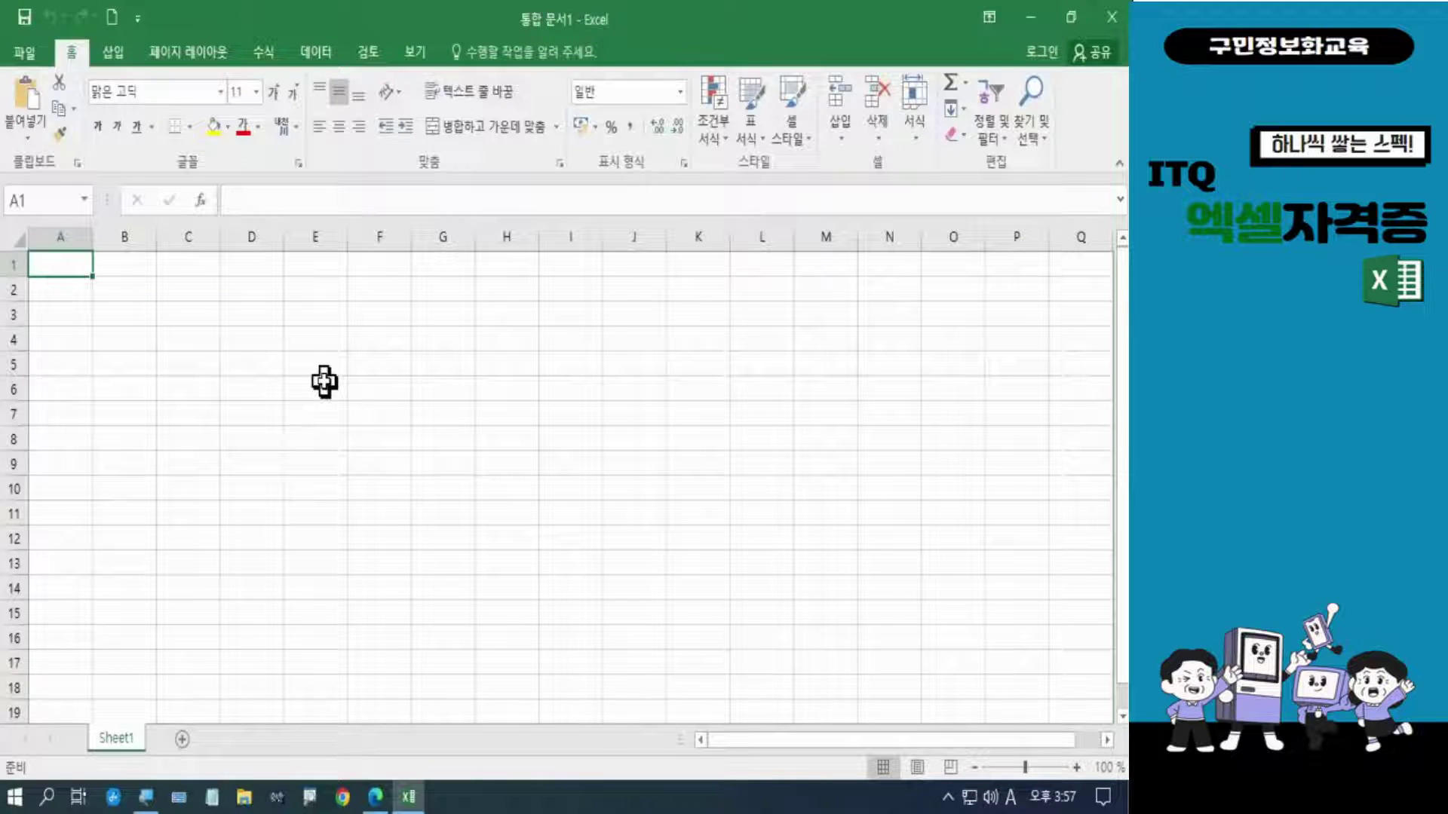
pyautogui.click(182, 739)
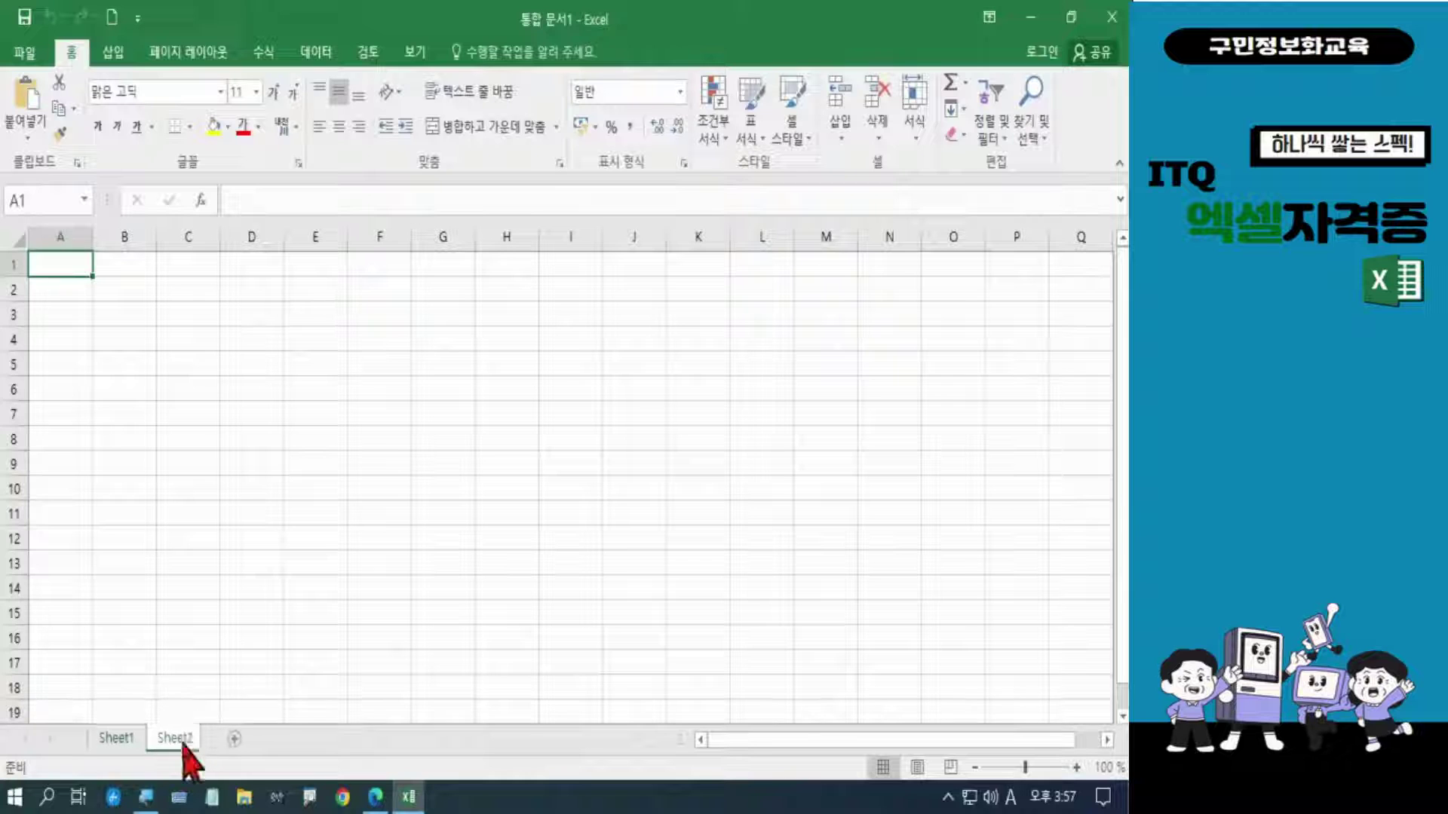
# Step: Add a third worksheet and rename Sheet1 as 제1작업
pyautogui.click(239, 739)
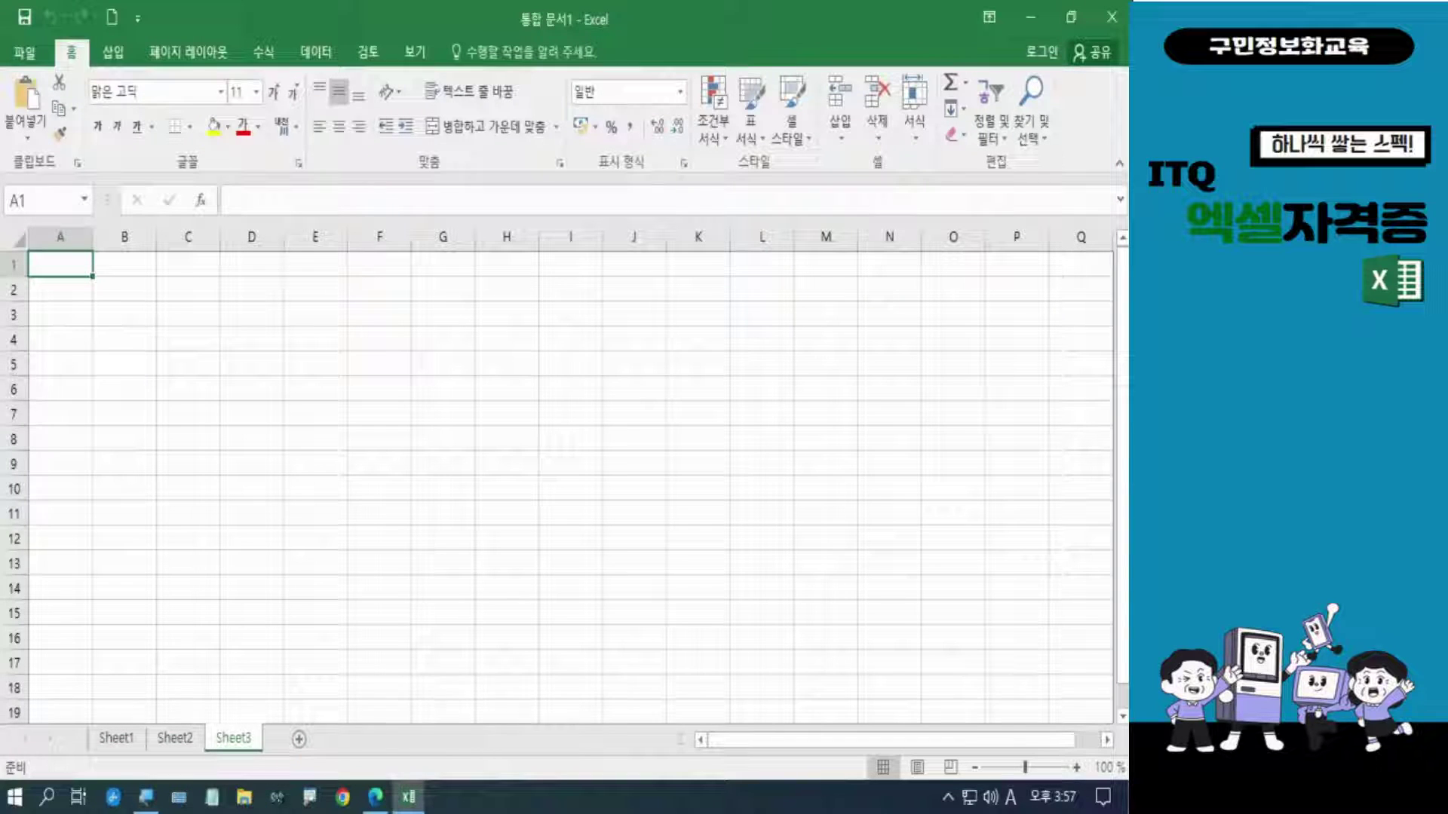
pyautogui.hotkey('ctrl', 'n')
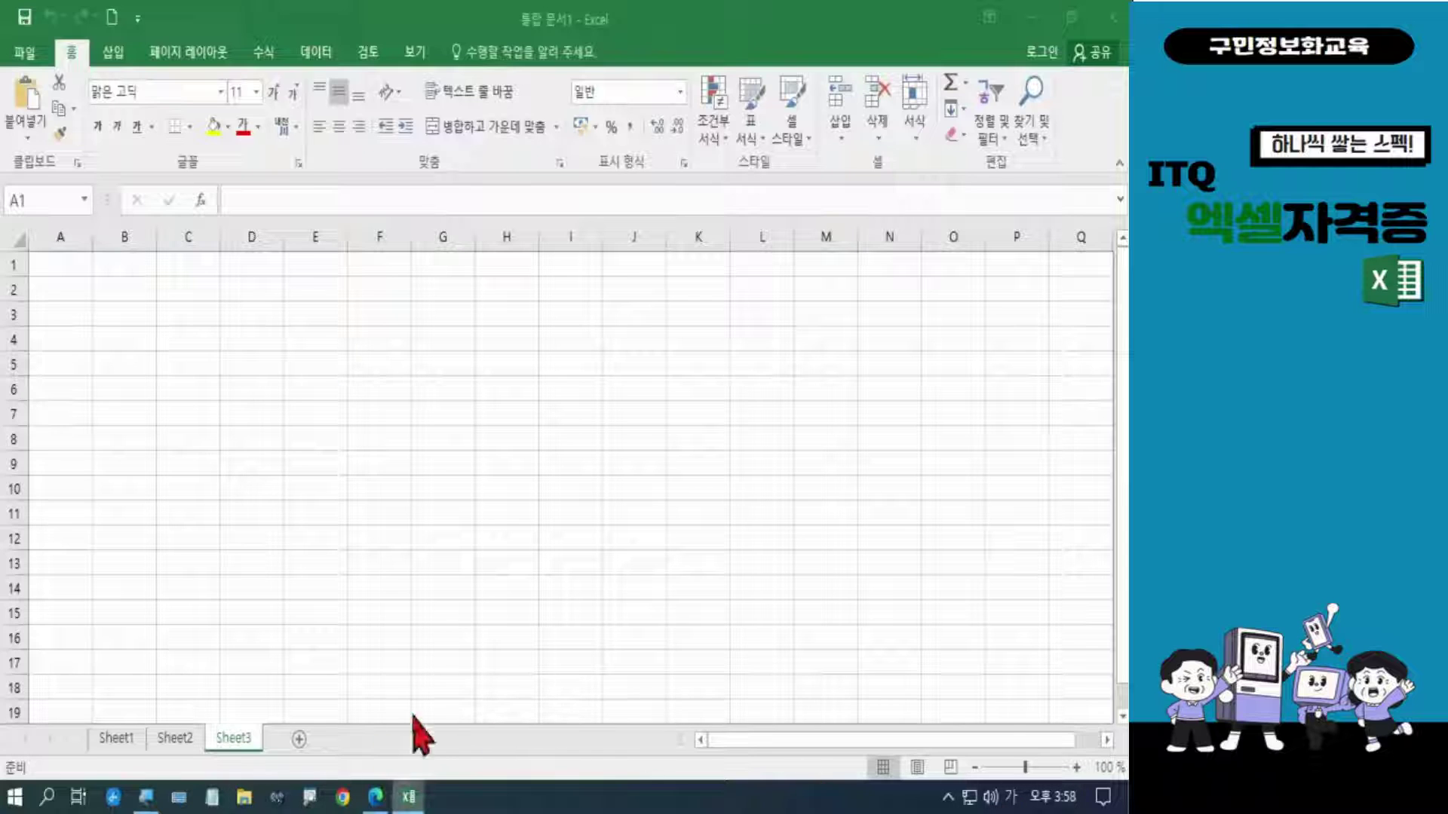
pyautogui.click(125, 740)
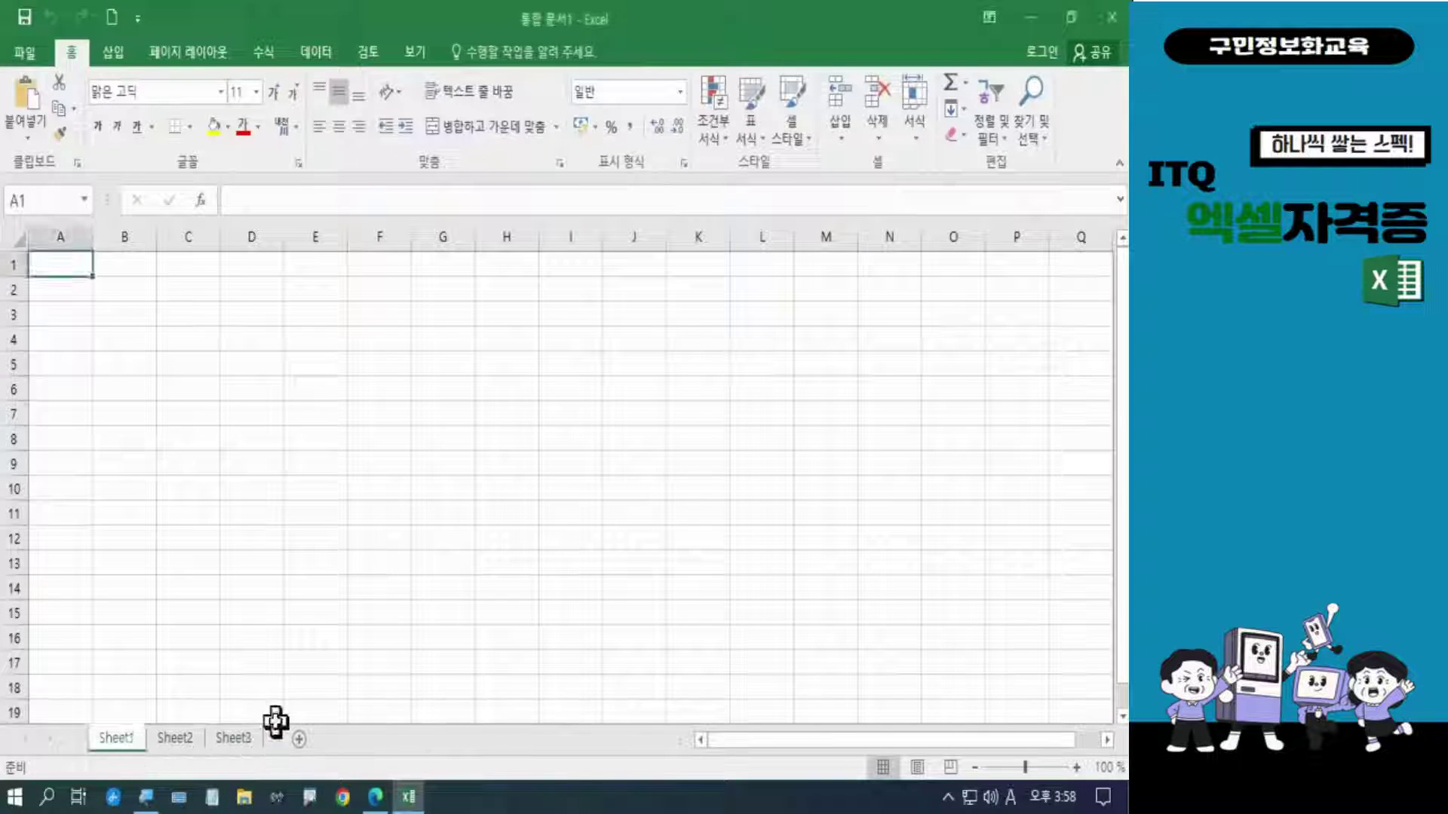
pyautogui.doubleClick(125, 742)
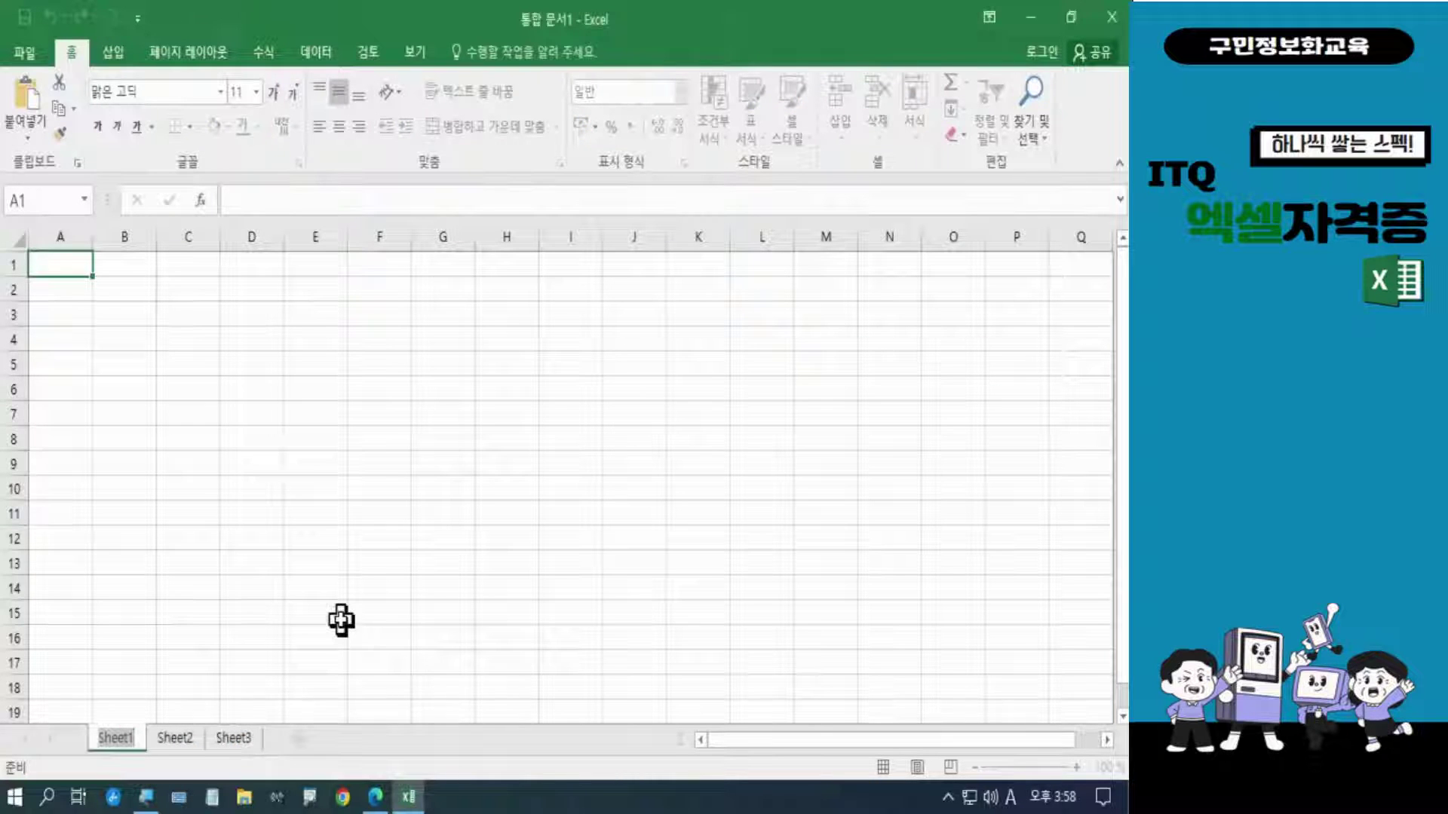
pyautogui.write('w')
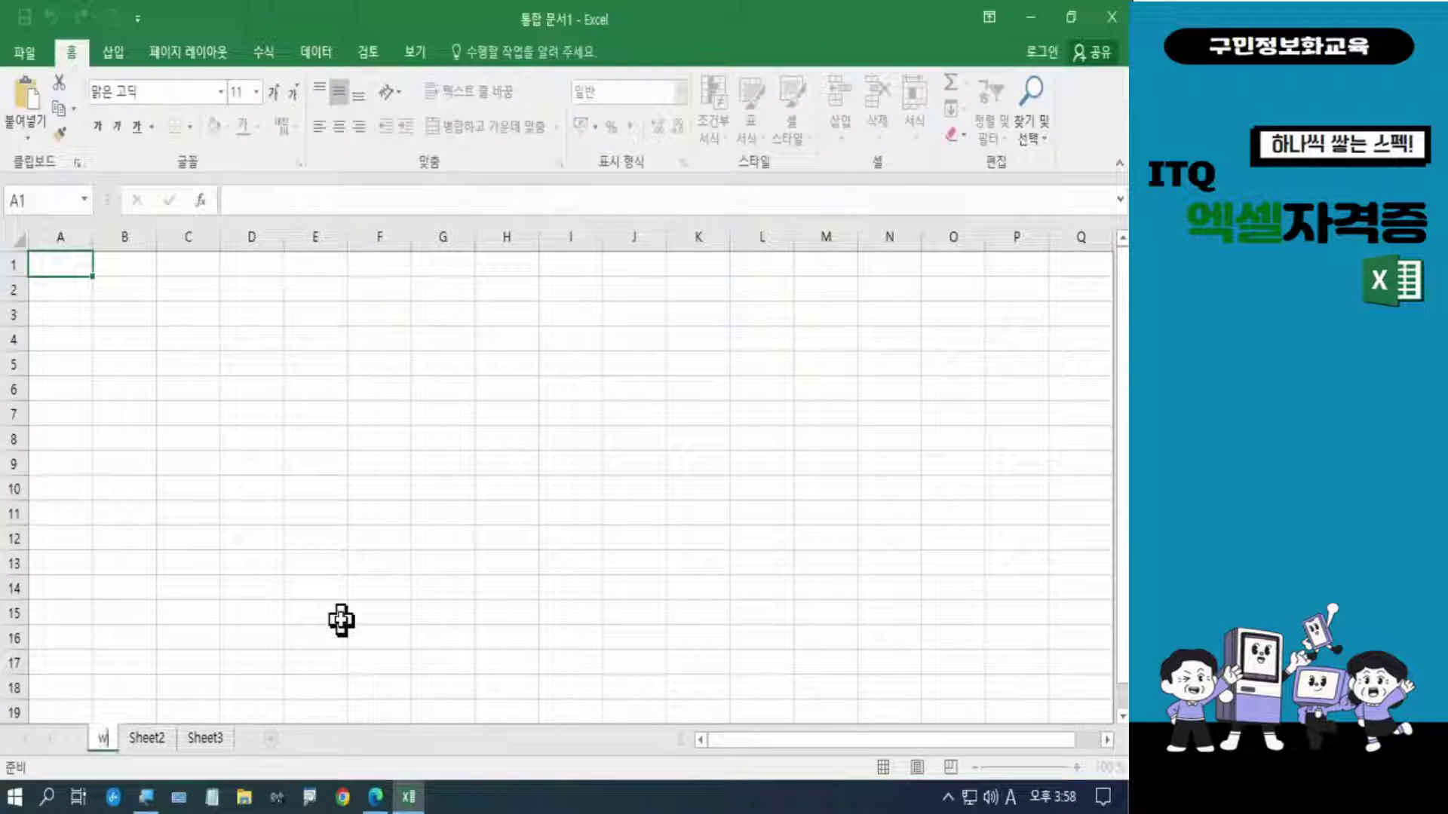
pyautogui.press('BackSpace')
pyautogui.press('Hangul')
pyautogui.write('제1작업')
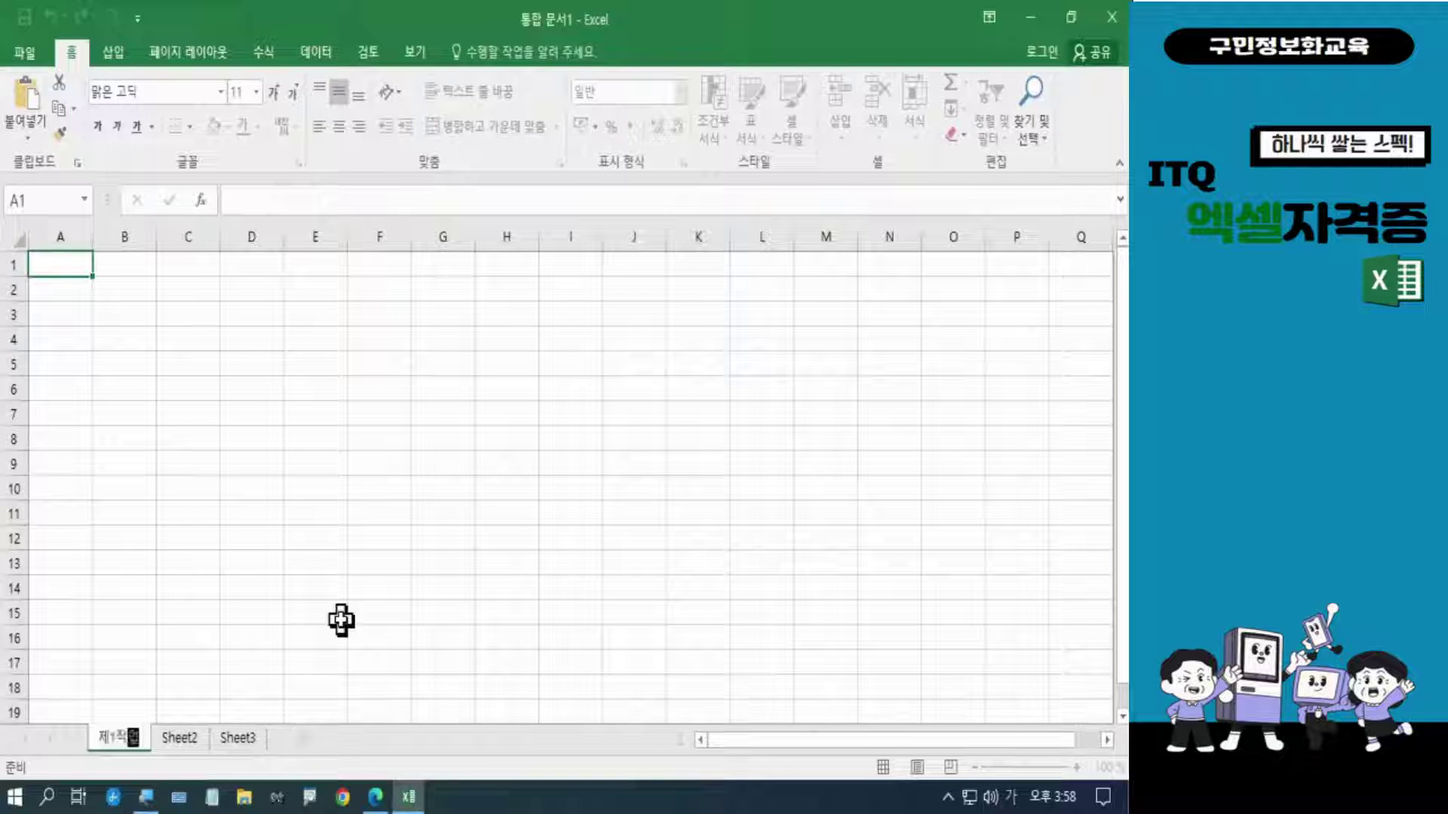
pyautogui.press('Return')
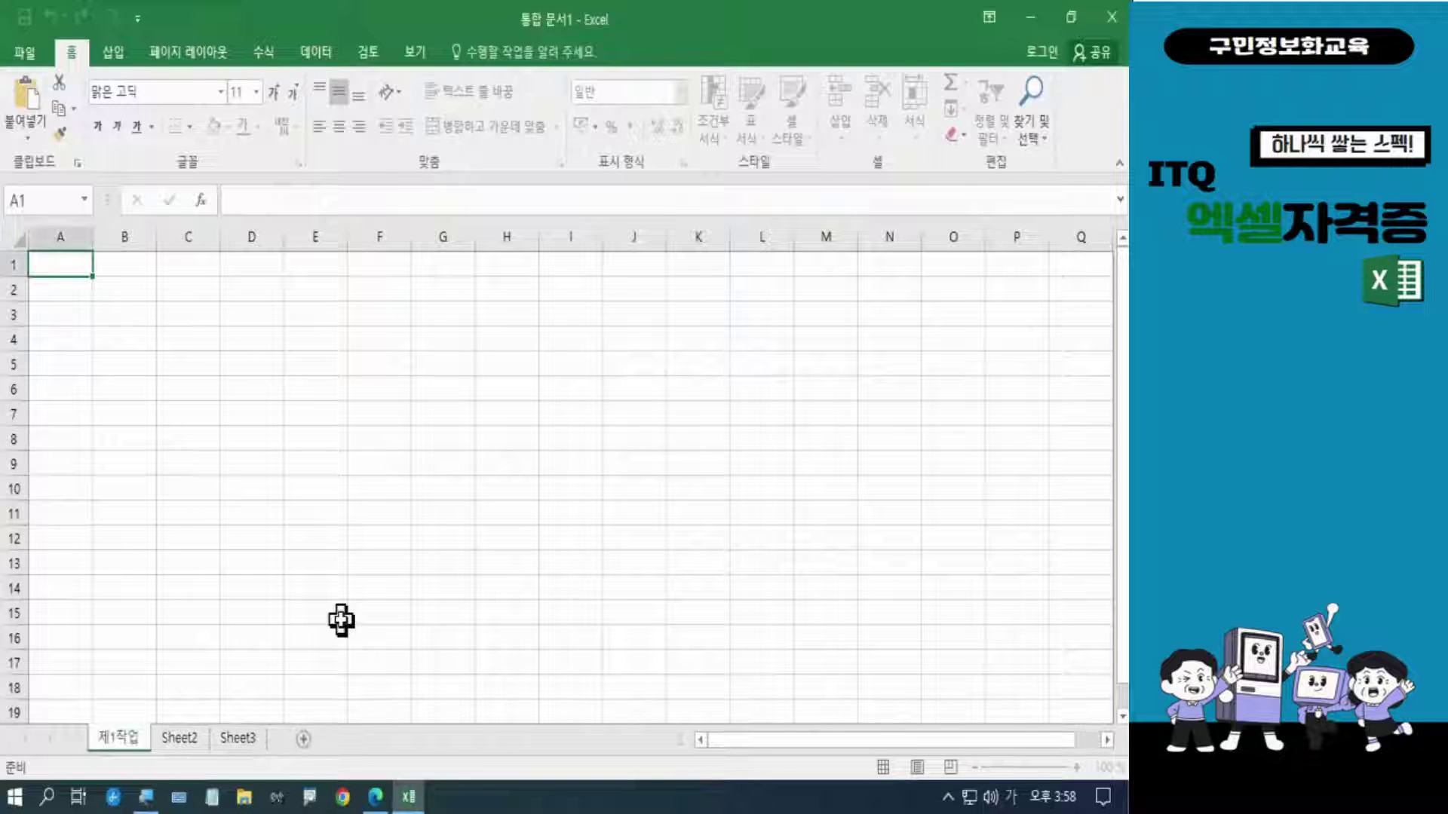
# Step: Rename Sheet2 as 제2작업 and Sheet3 as 제3작업
pyautogui.doubleClick(179, 738)
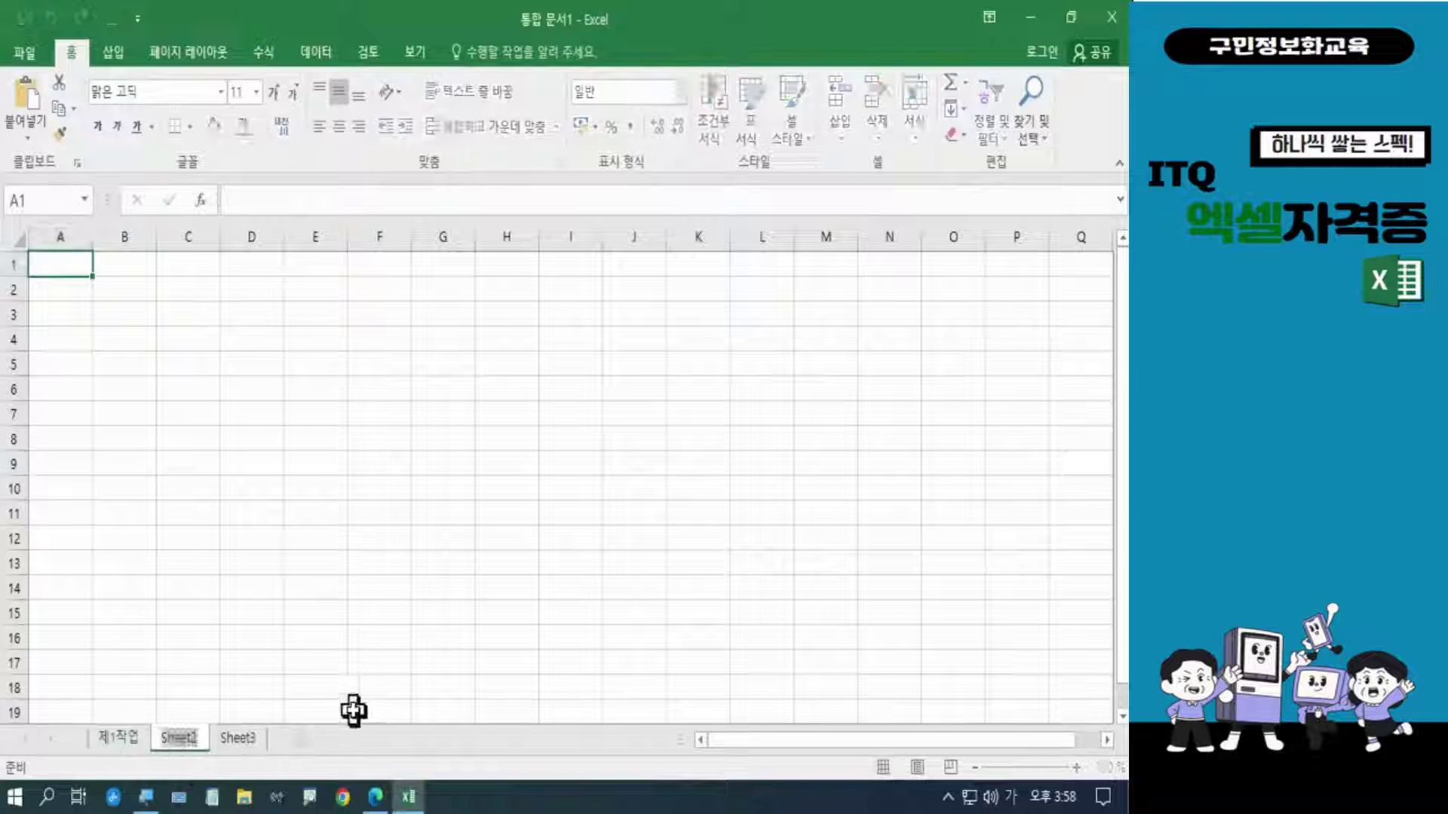
pyautogui.write('제2작업')
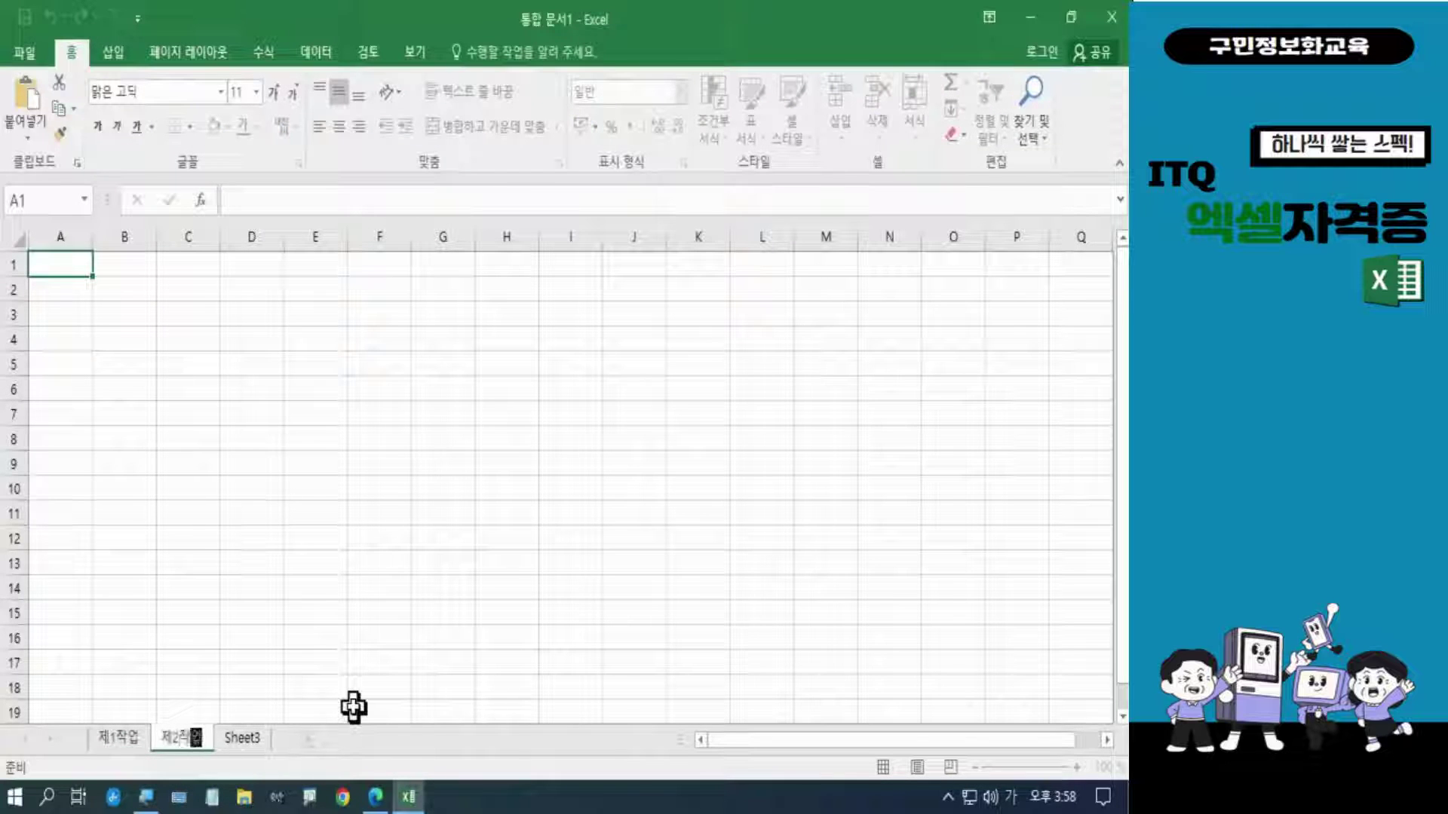
pyautogui.press('Return')
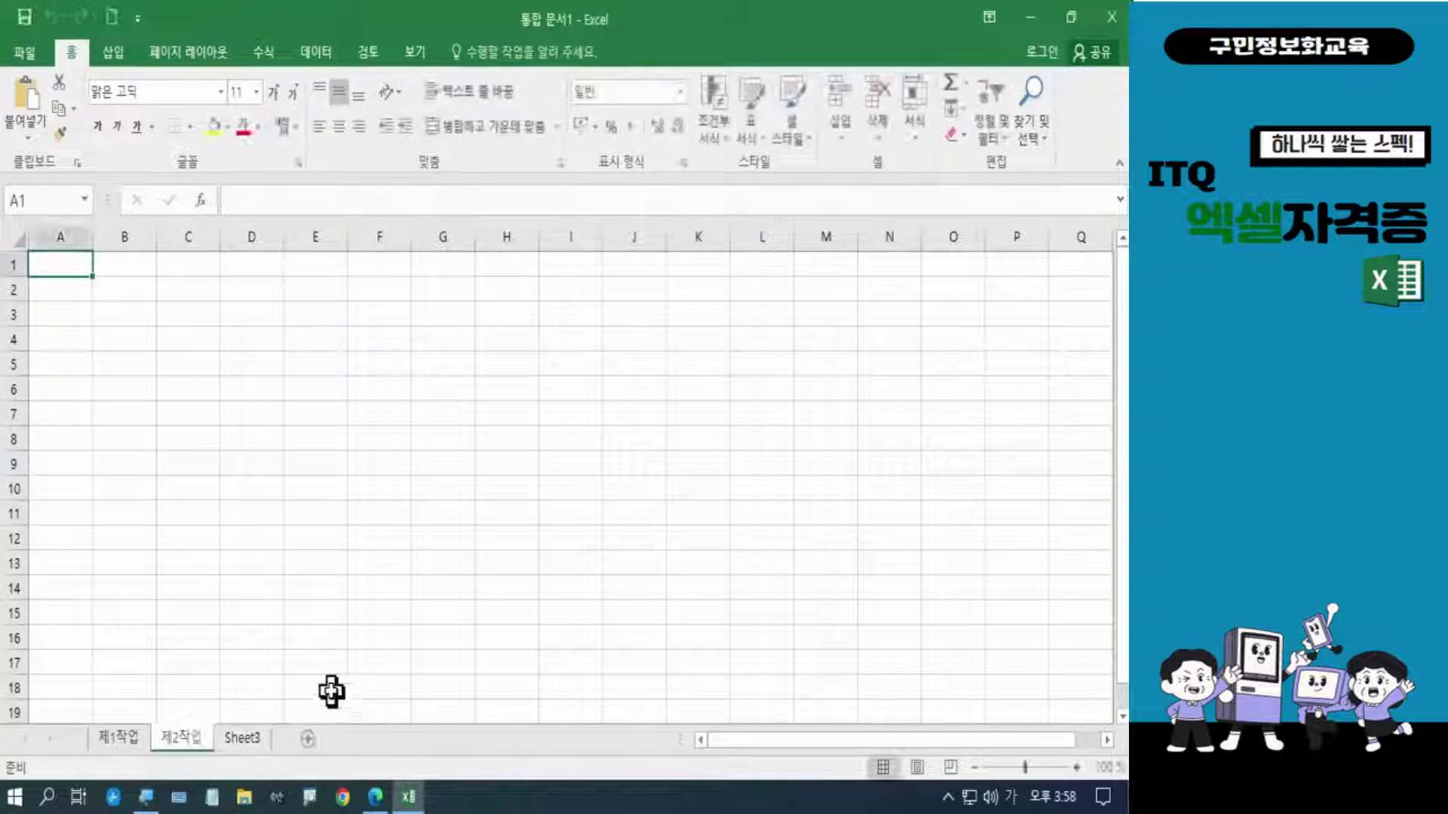
pyautogui.doubleClick(251, 739)
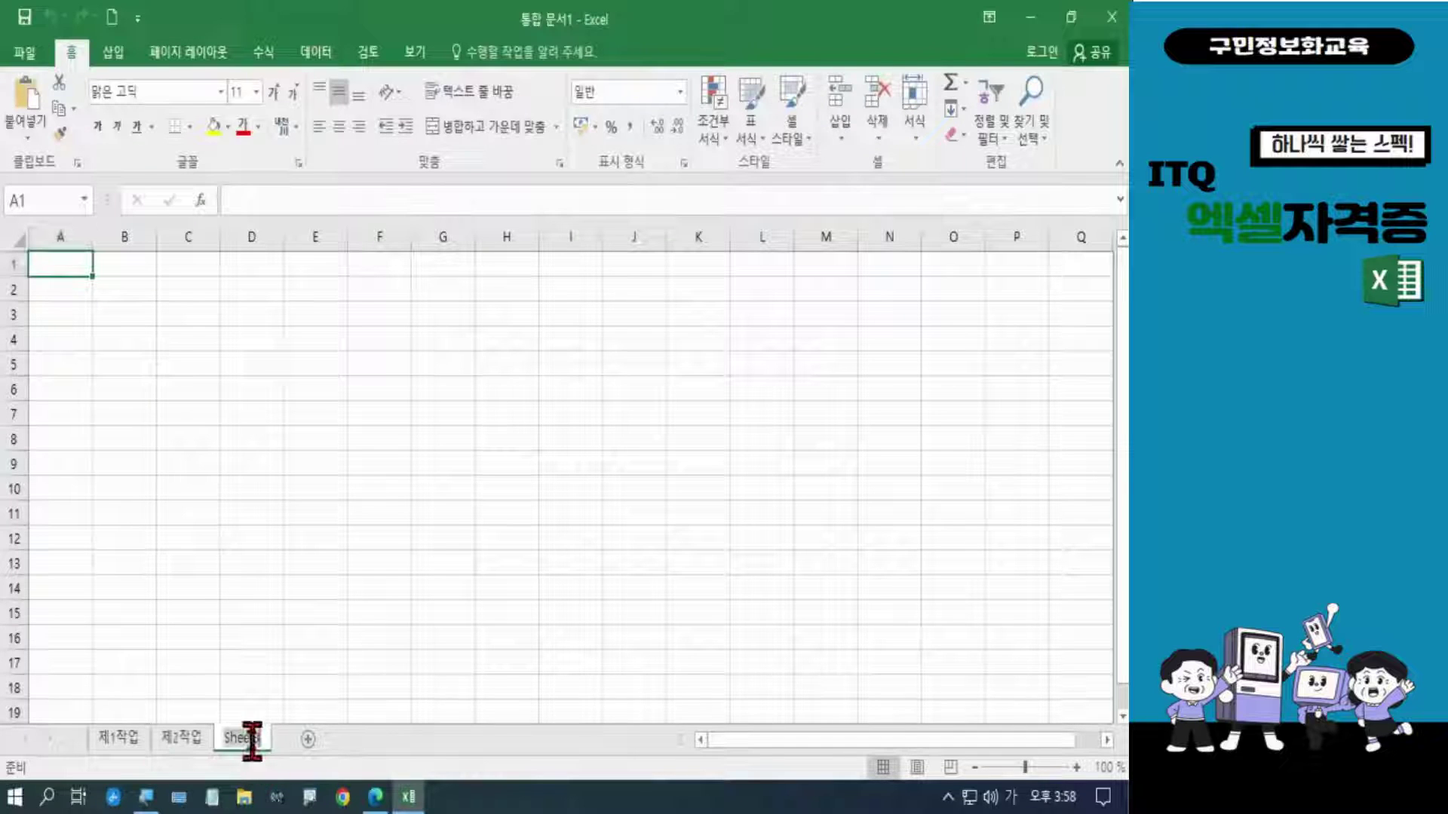
pyautogui.write('ㅈ')
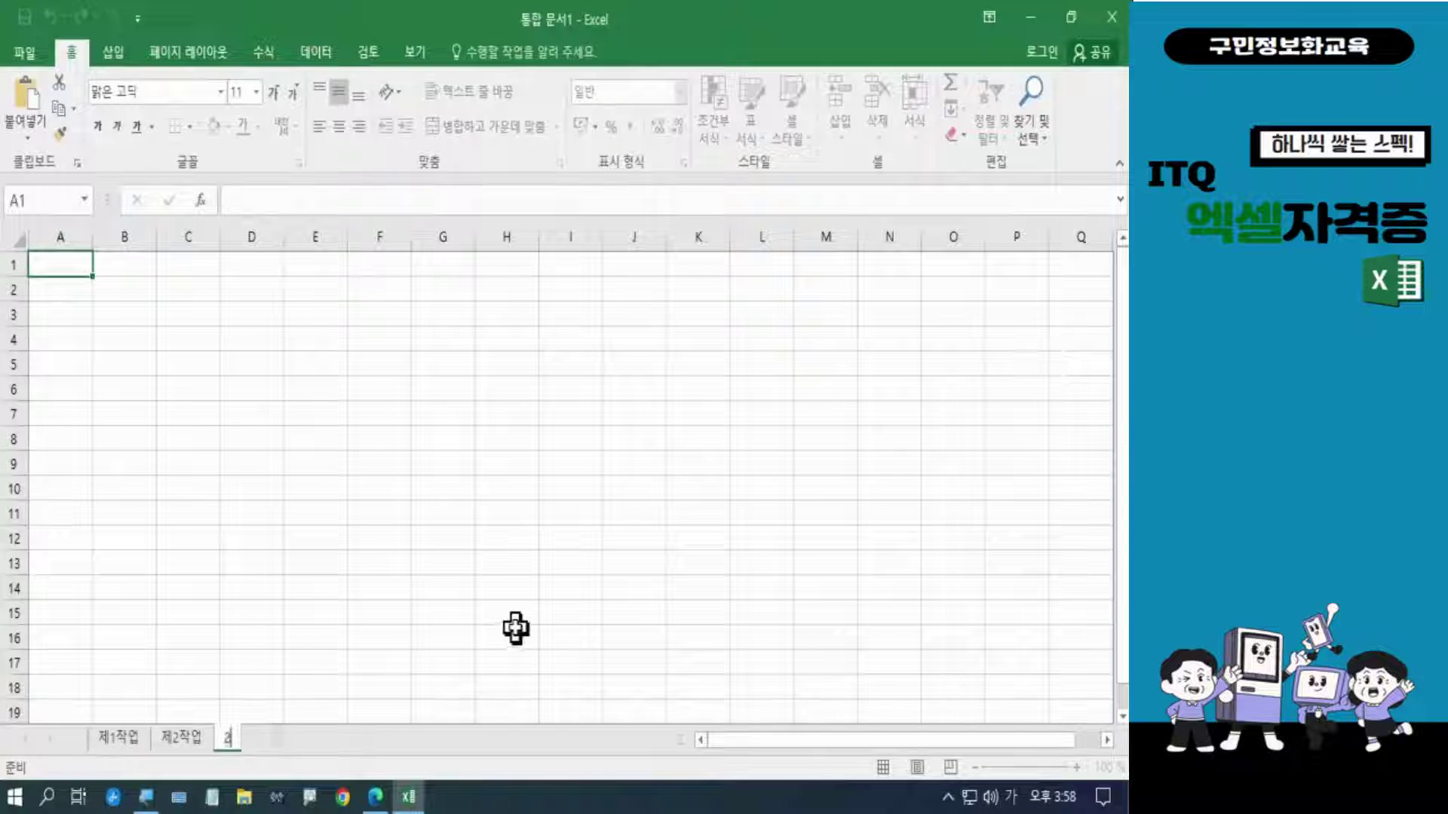
pyautogui.press('BackSpace')
pyautogui.write('제3작업')
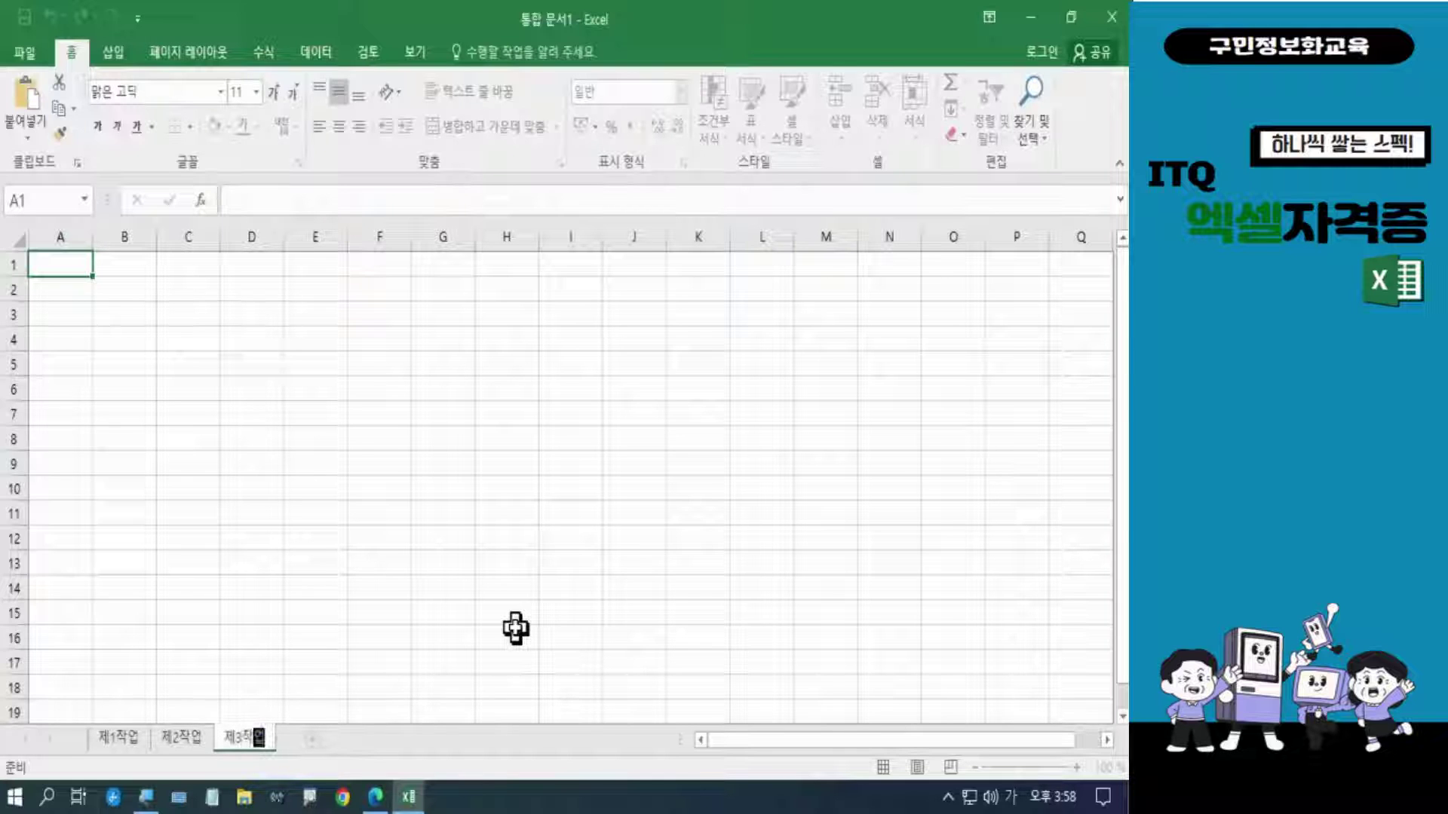
pyautogui.press('Return')
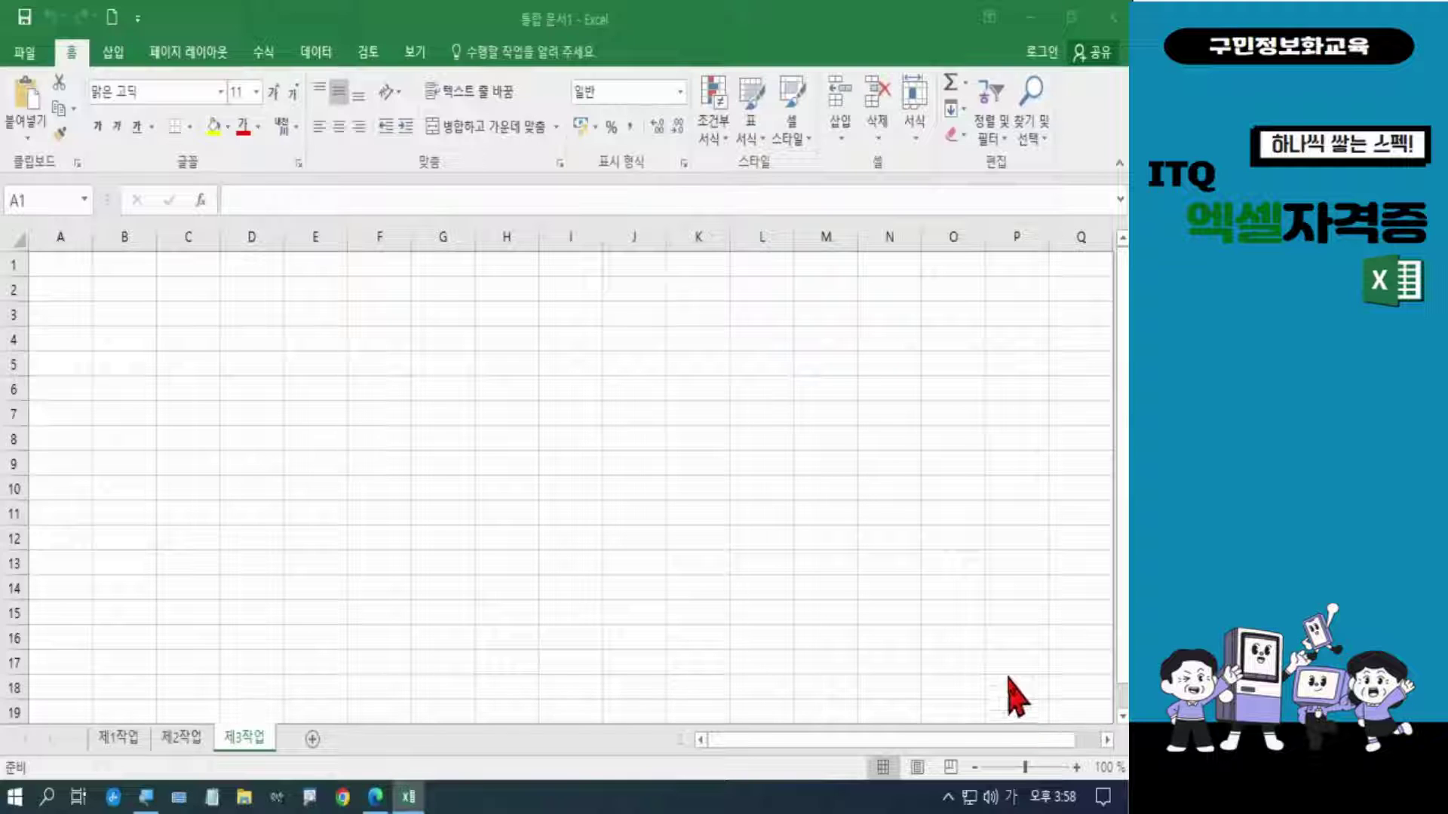
# Step: Group the sheets 제1작업 through 제3작업, set column A's width to 1 on all of them, and ungroup them
pyautogui.click(123, 744)
pyautogui.click(123, 744)
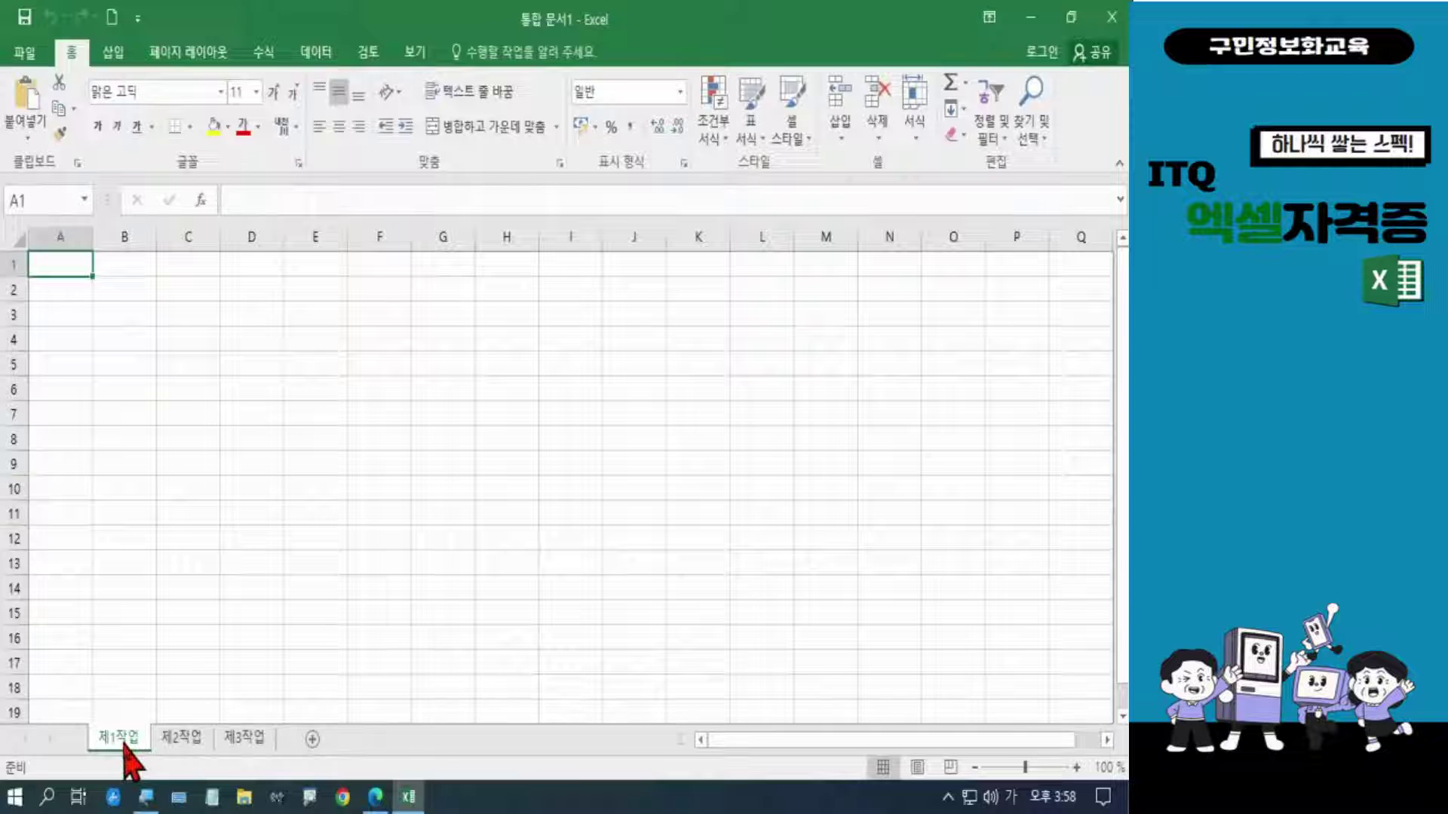
pyautogui.keyDown('shift'); pyautogui.click(245, 739); pyautogui.keyUp('shift')
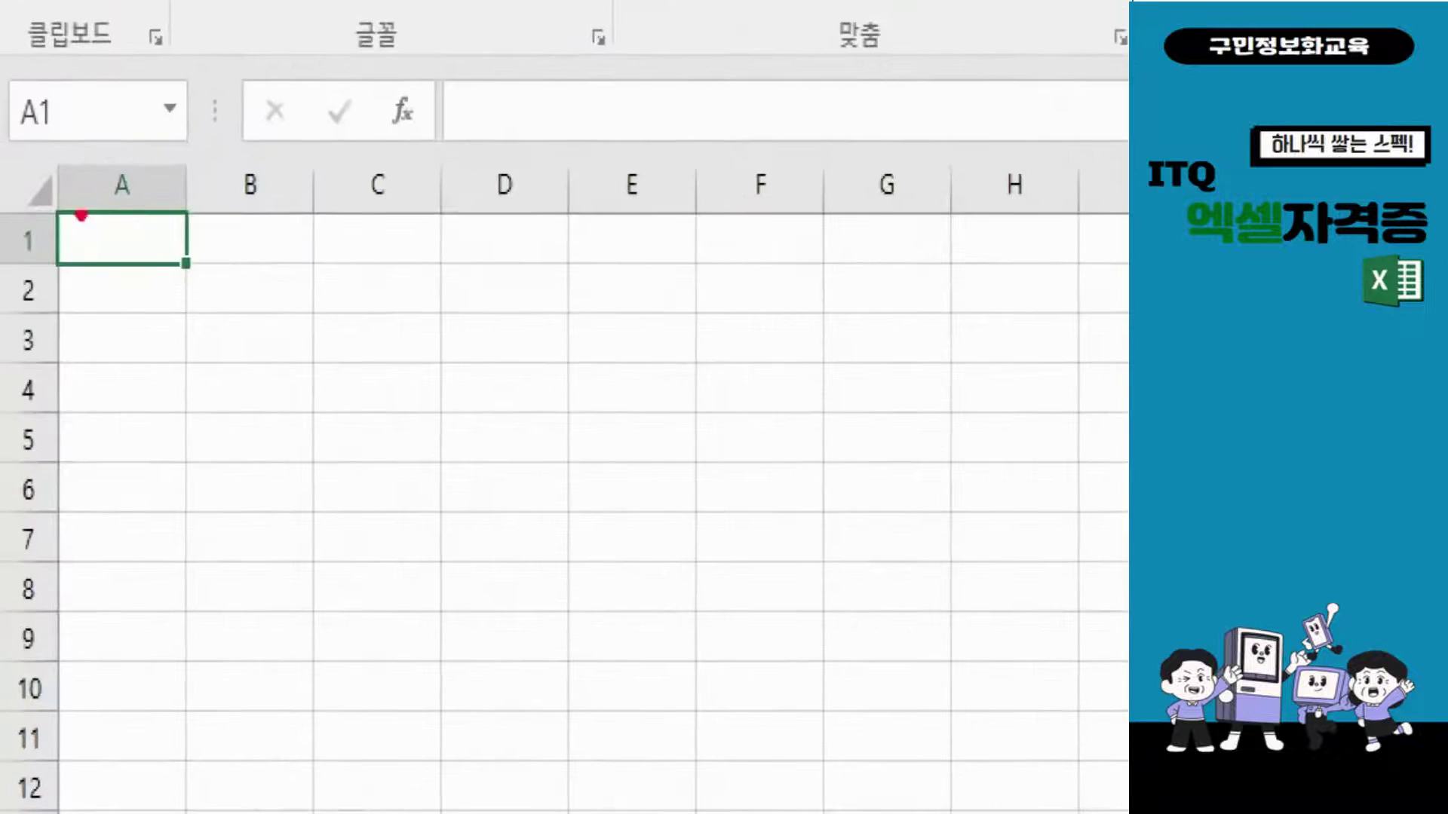
pyautogui.moveTo(58, 110); pyautogui.dragTo(190, 251)
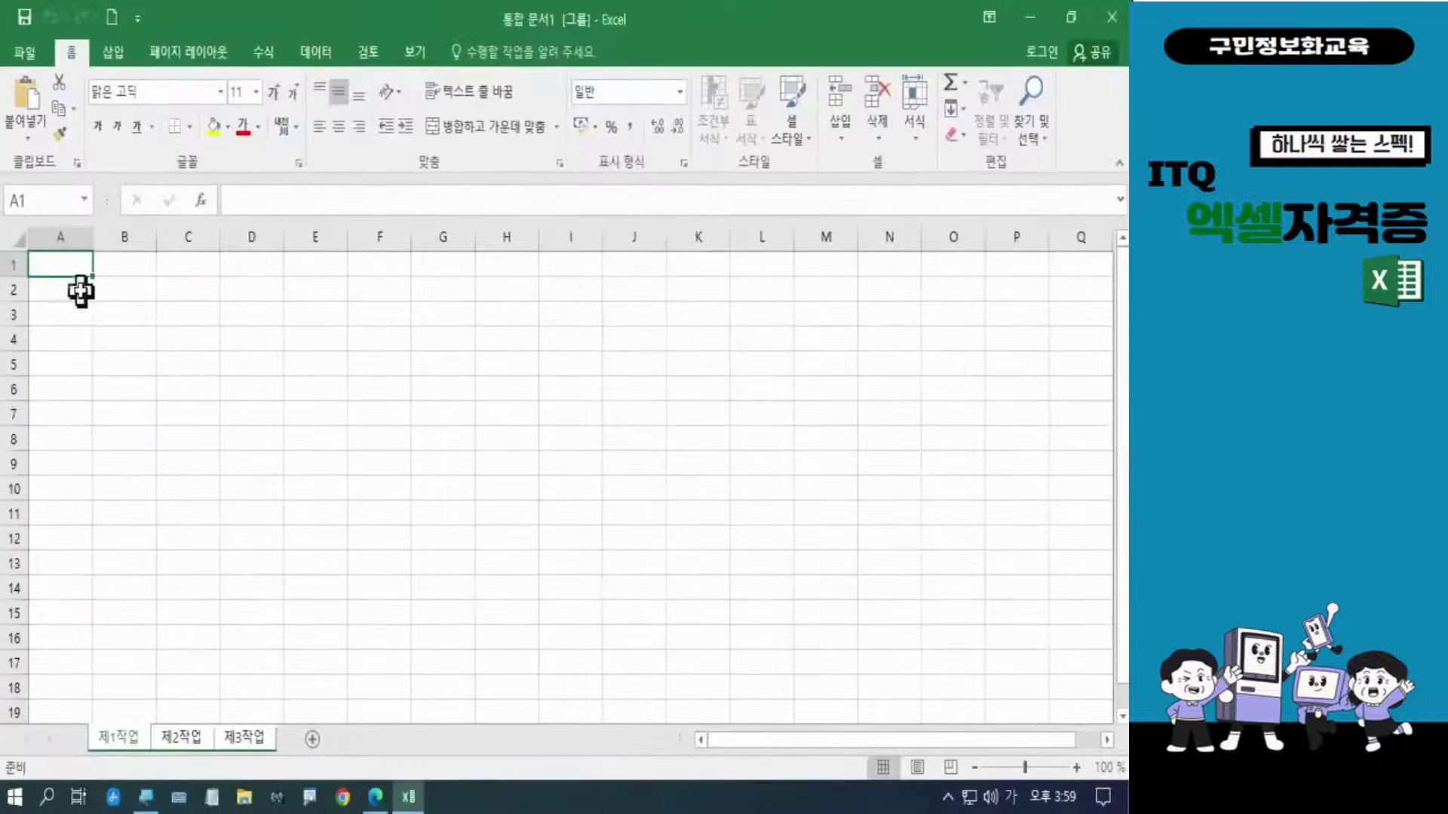
pyautogui.rightClick(143, 190)
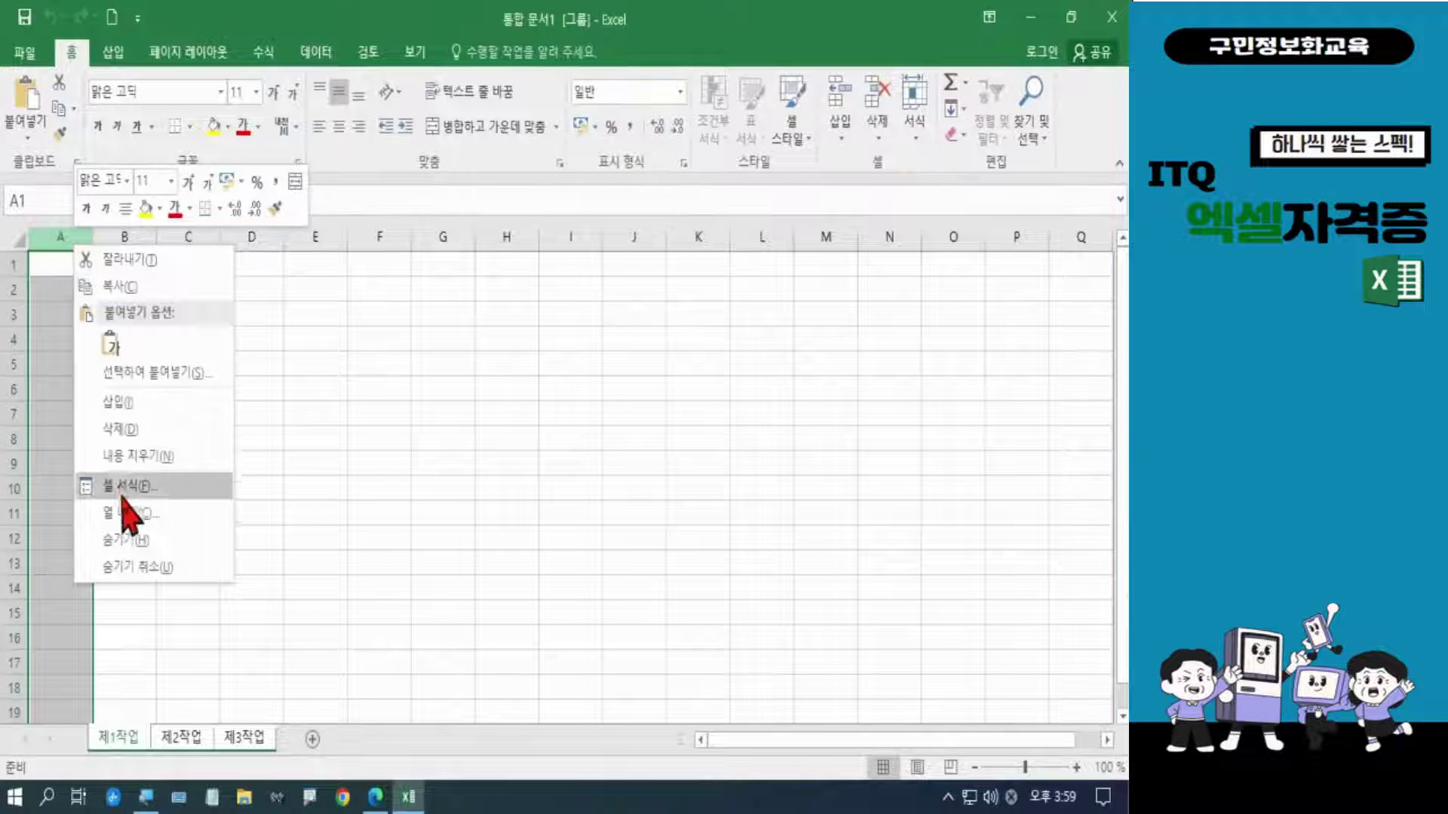
pyautogui.click(129, 513)
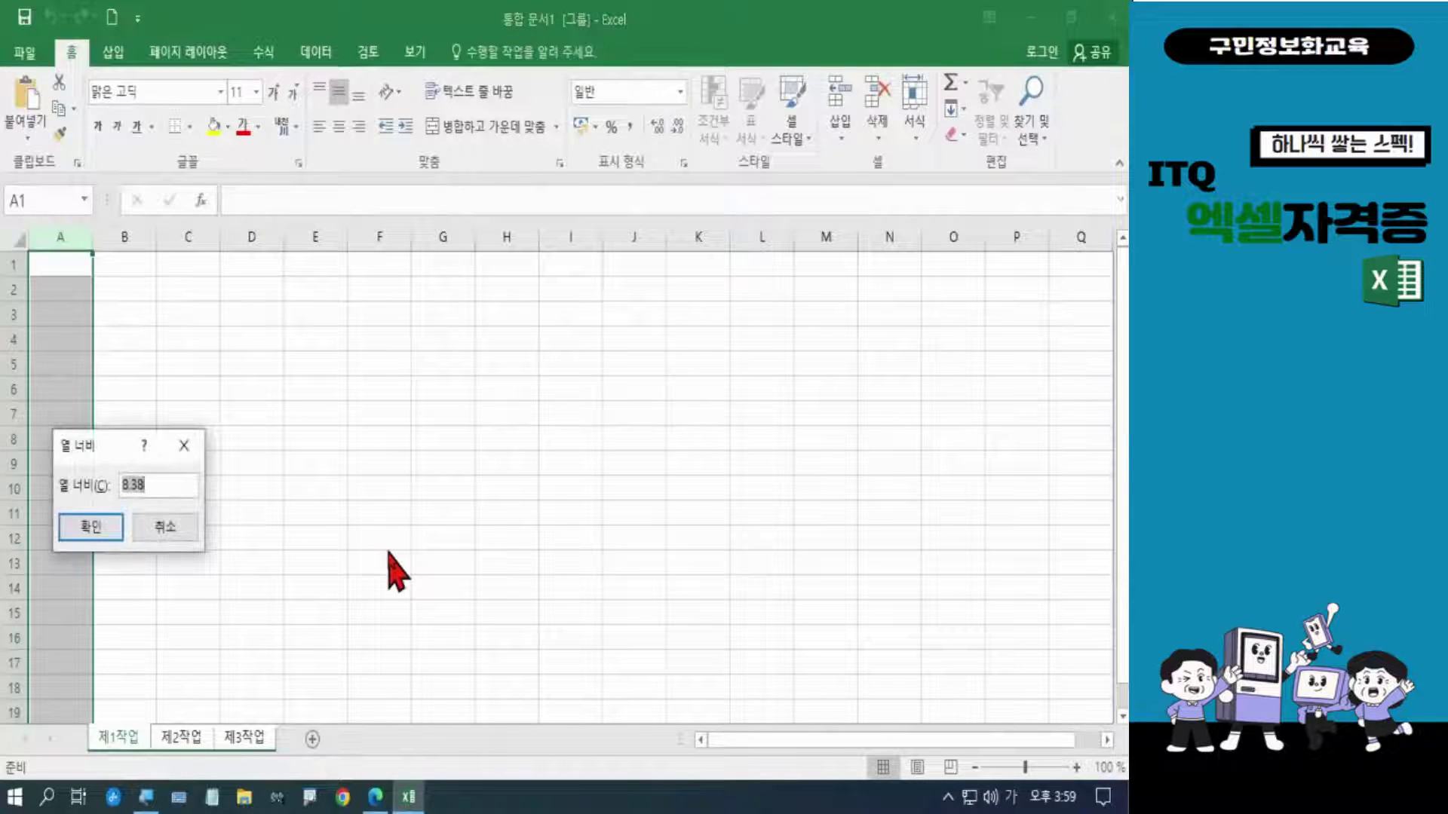
pyautogui.write('1')
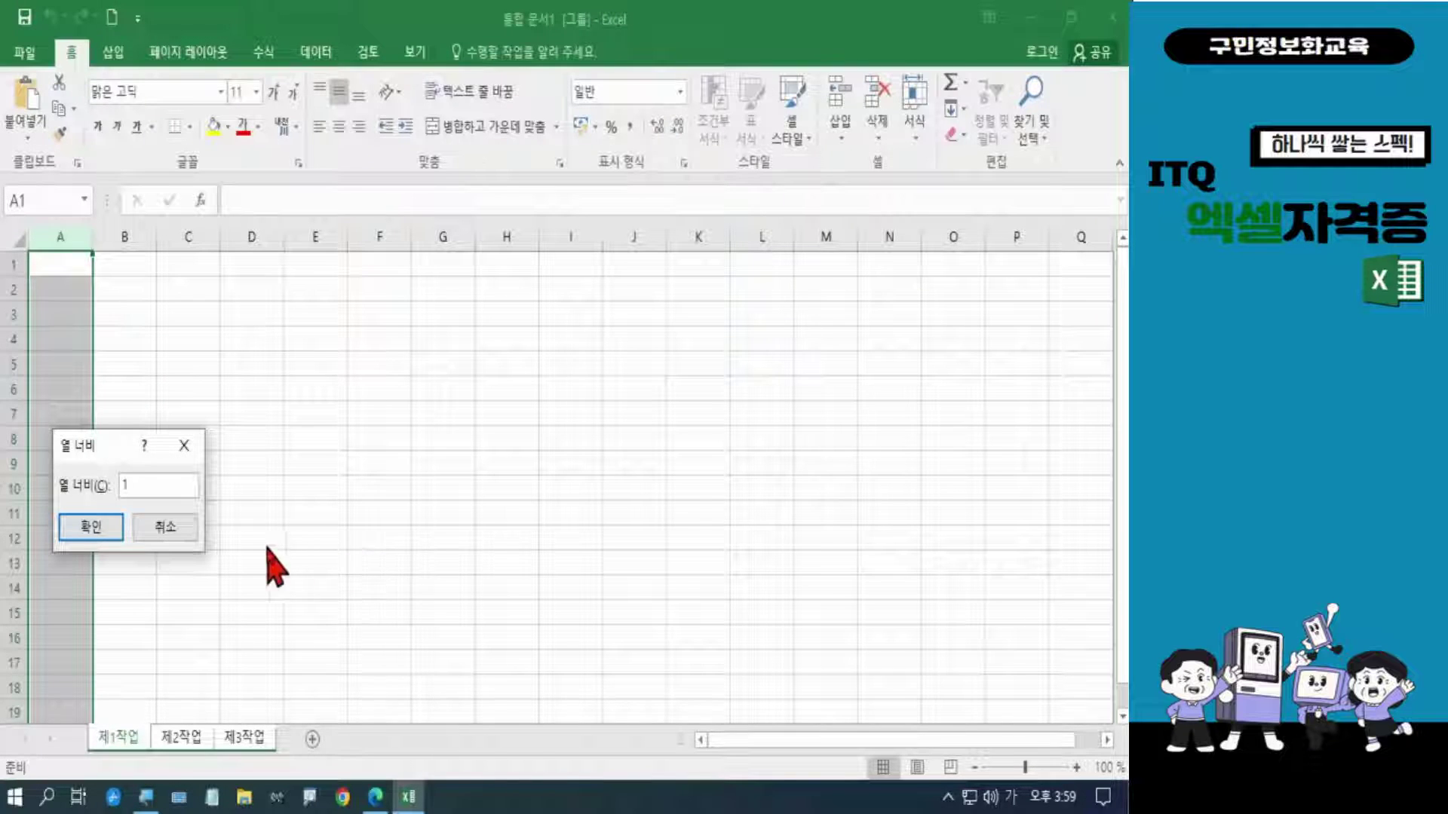
pyautogui.click(113, 540)
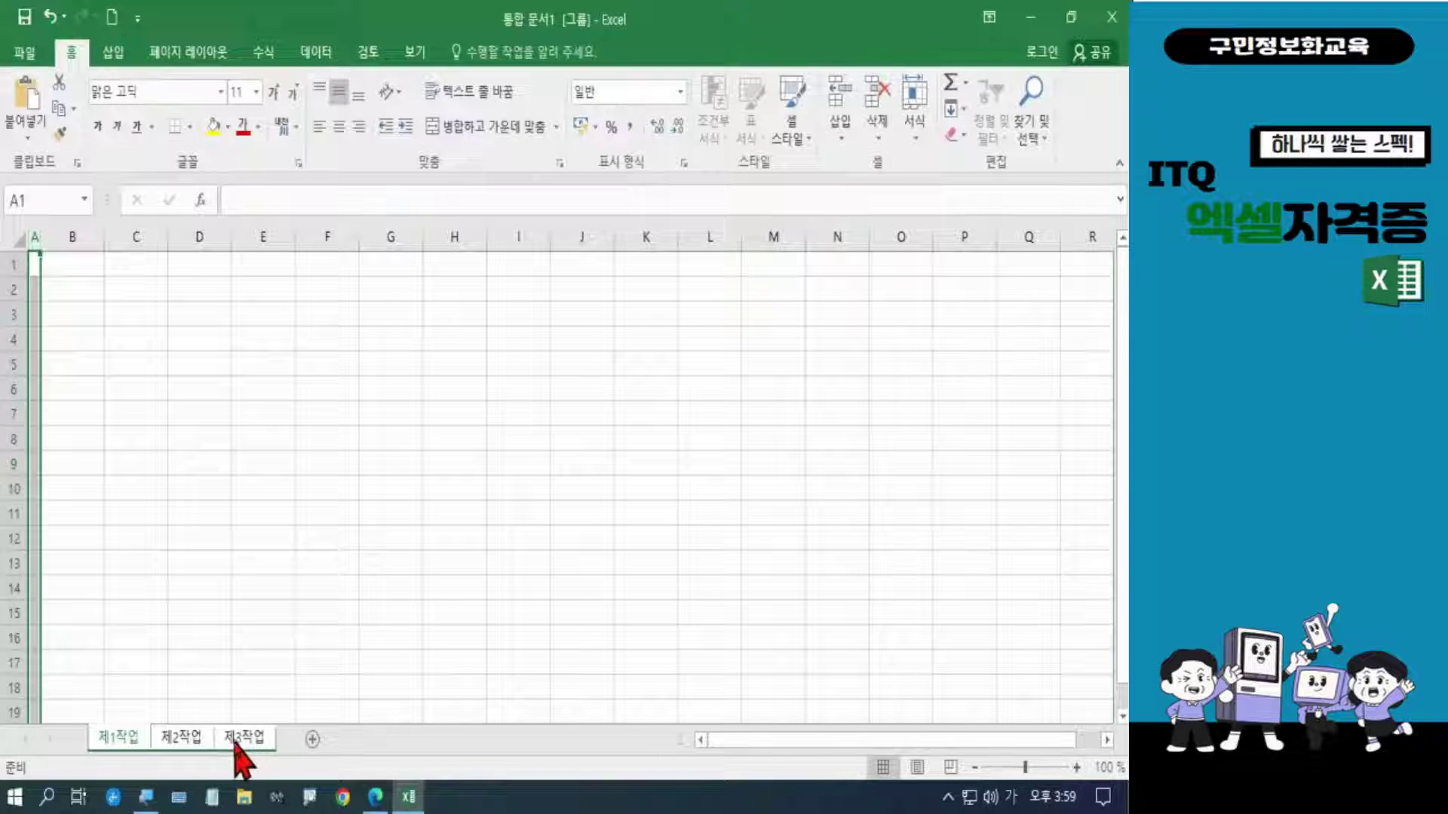
pyautogui.click(181, 739)
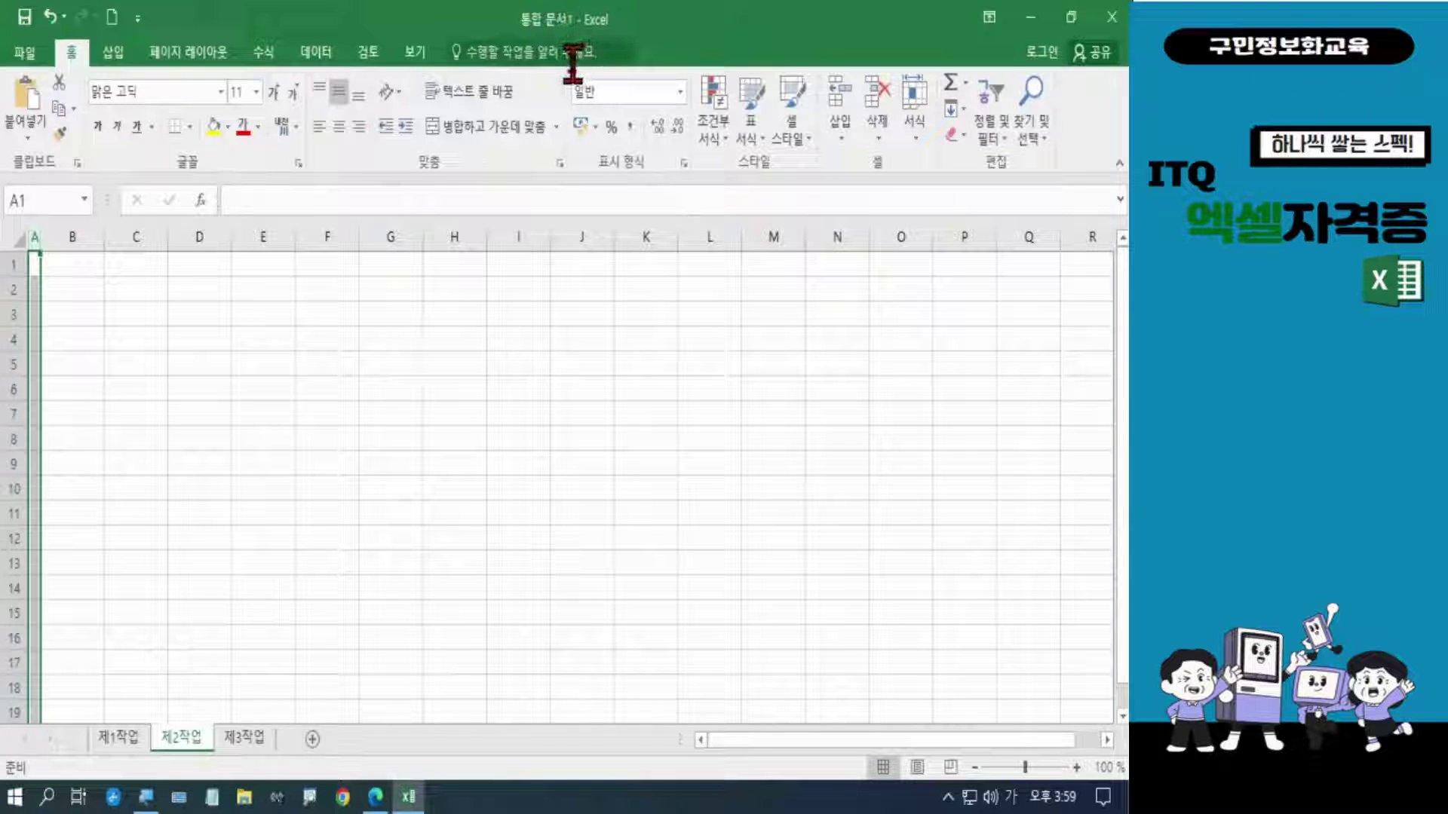
pyautogui.click(265, 468)
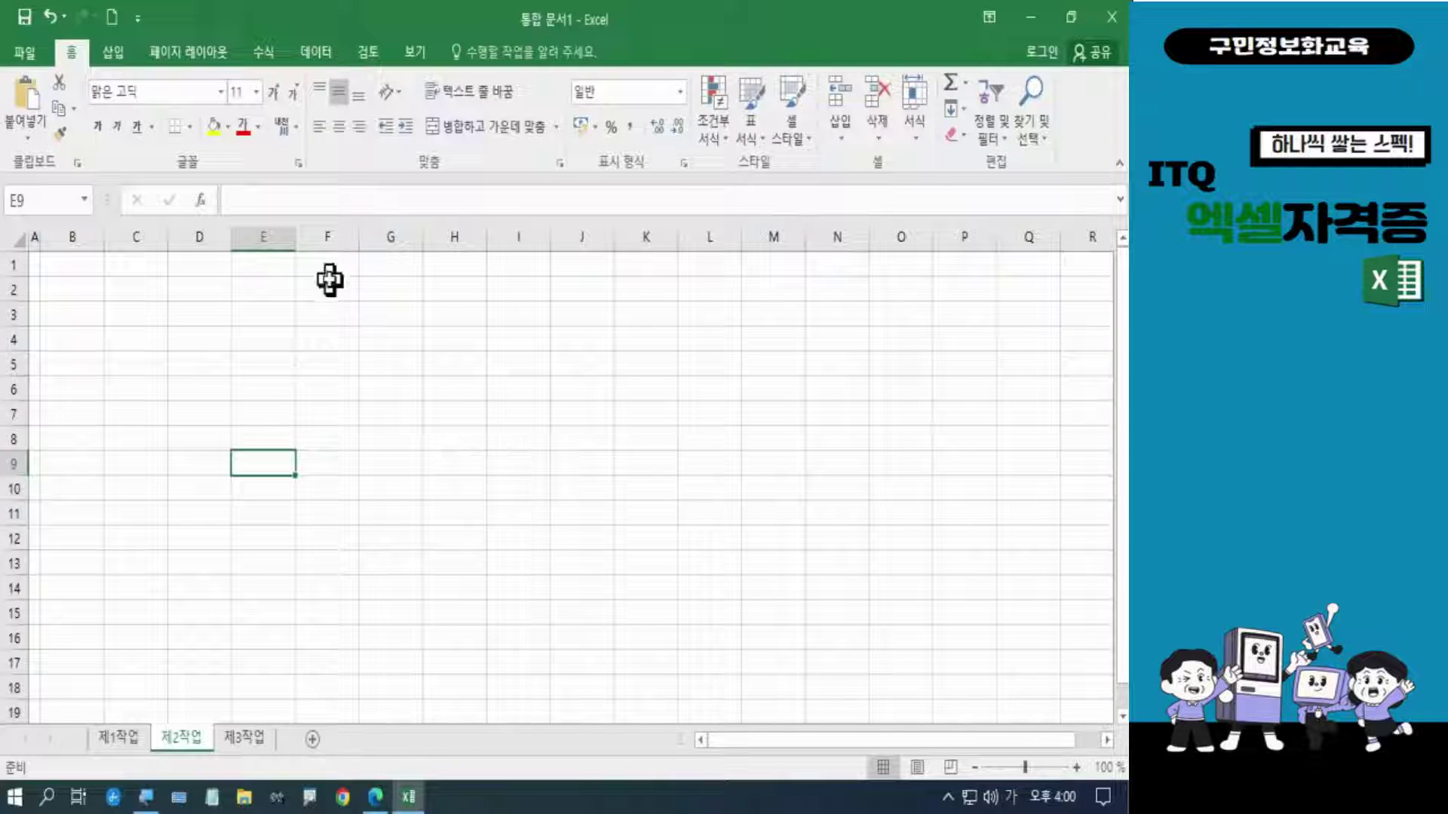
# Step: Save the workbook as an .xlsx file in the ITQ folder under 문서, named with the examinee number, a hyphen and the examinee's name
pyautogui.click(28, 54)
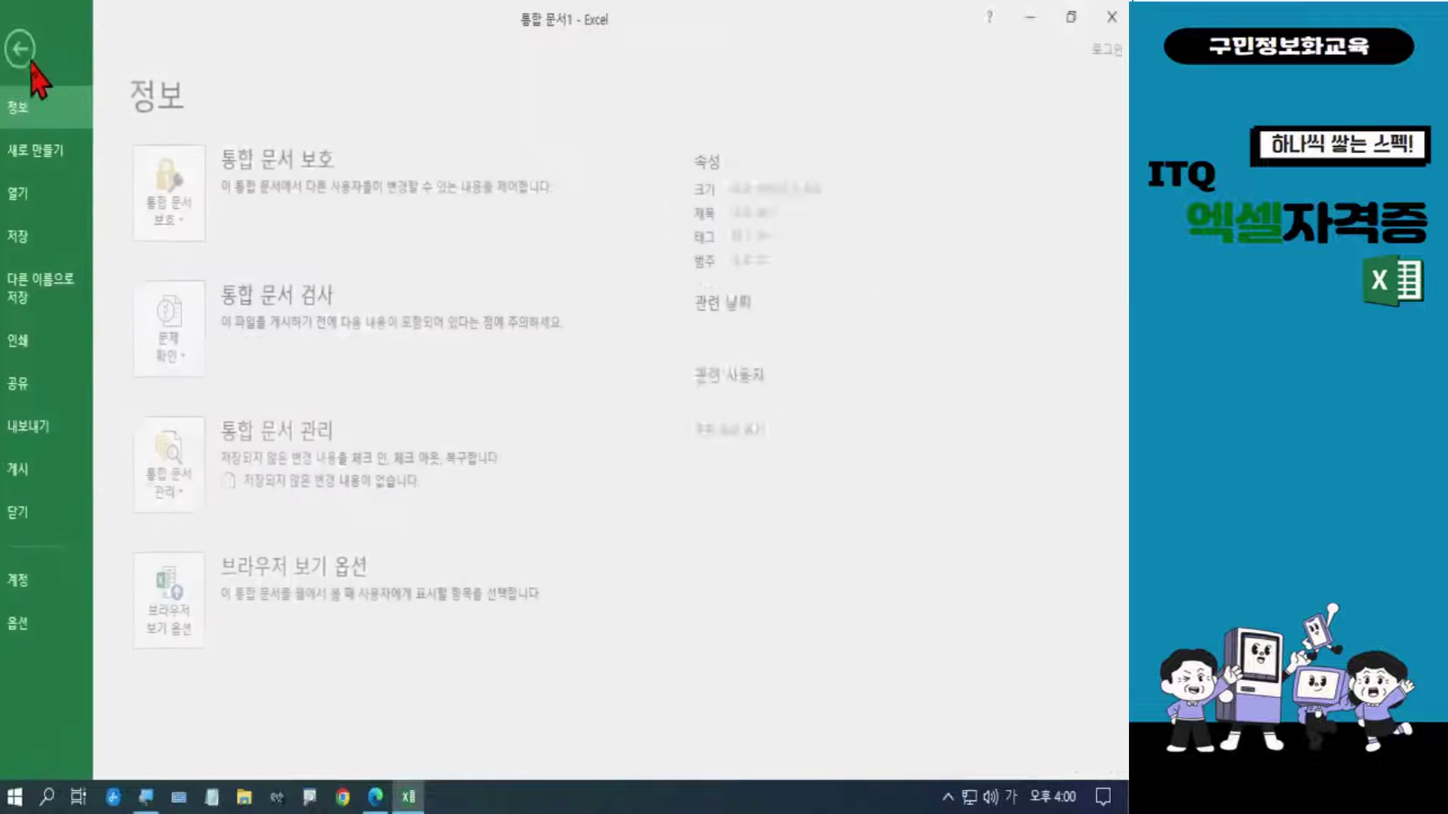
pyautogui.click(63, 240)
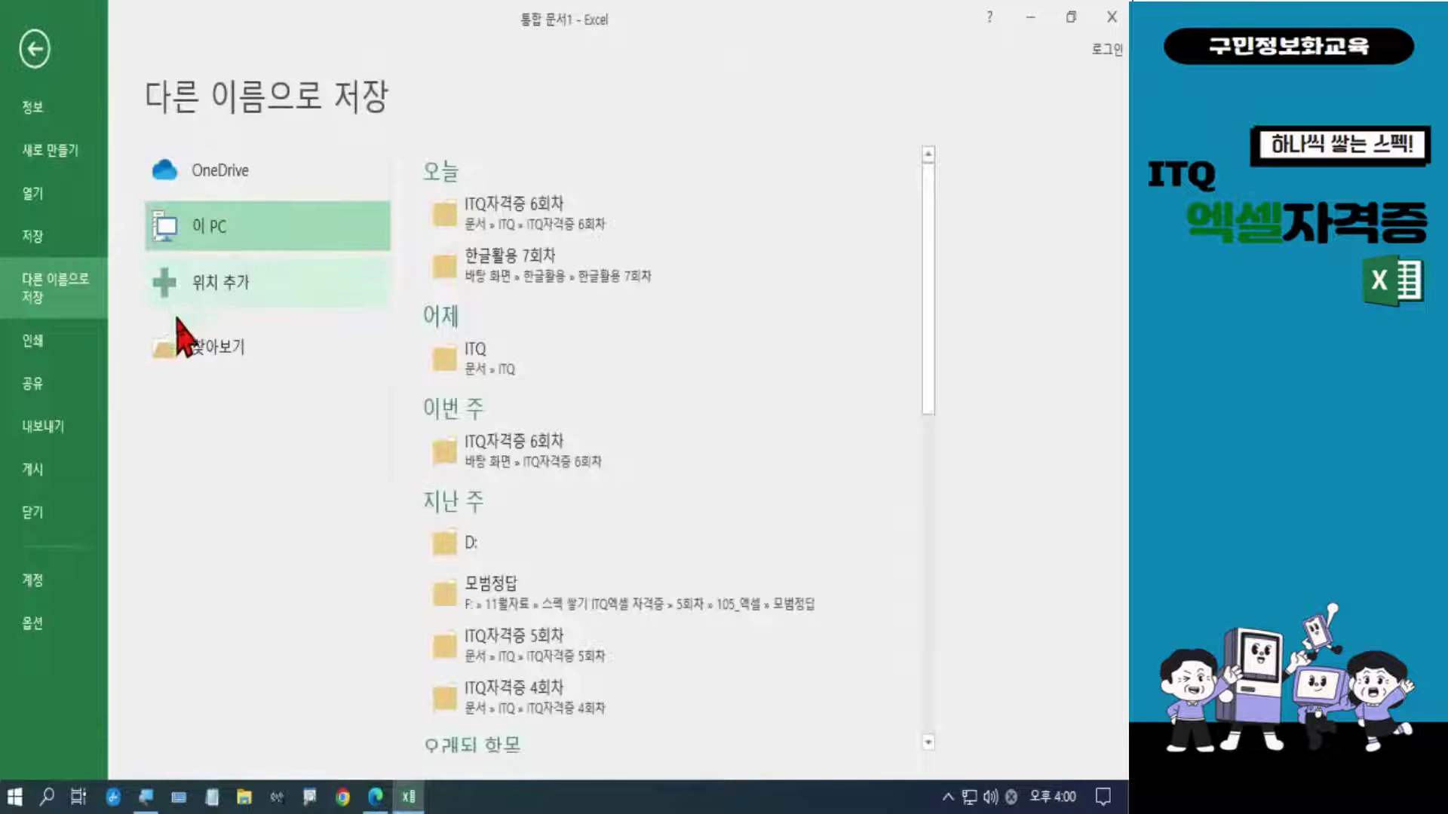
pyautogui.click(220, 365)
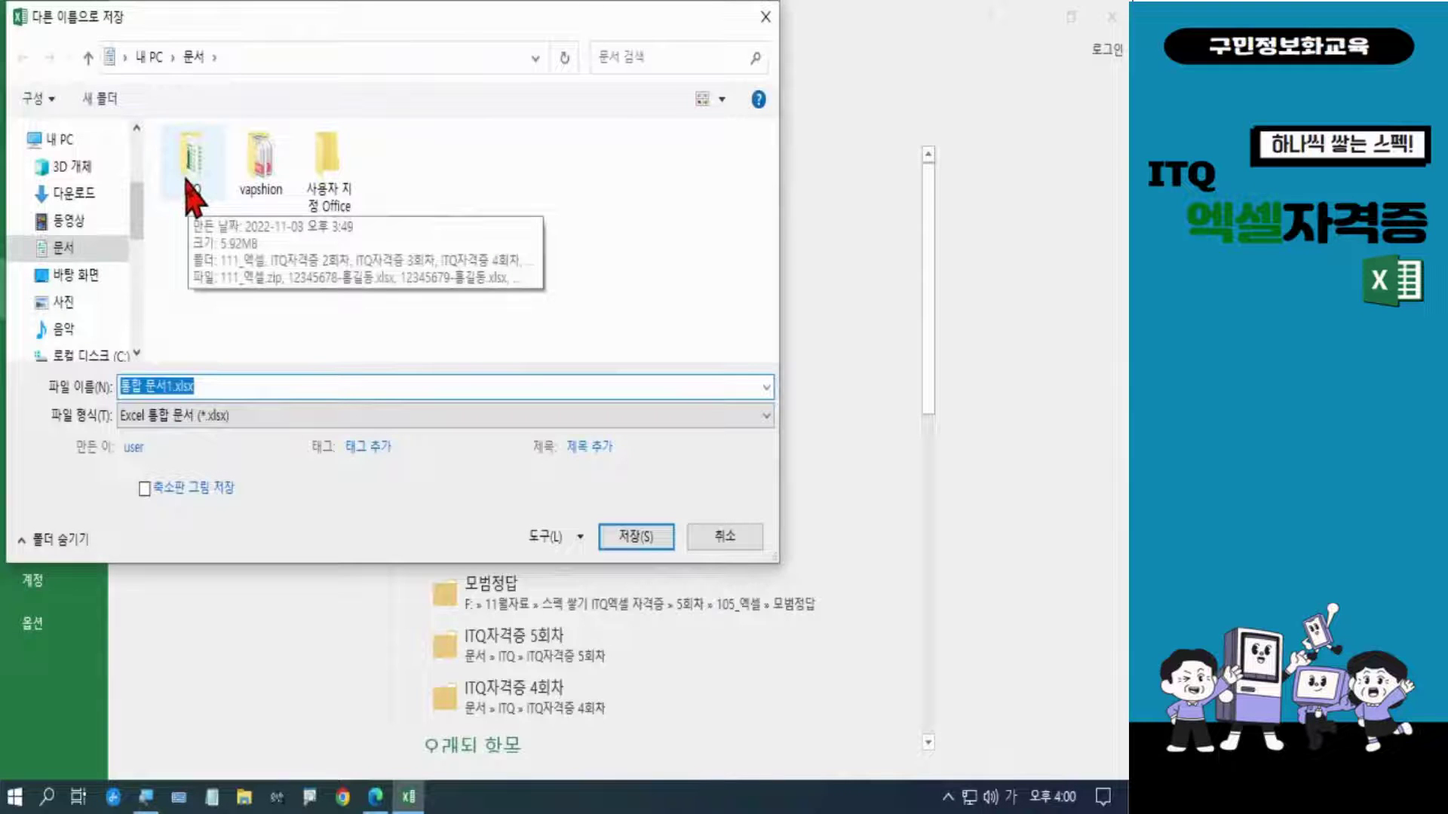
pyautogui.doubleClick(188, 181)
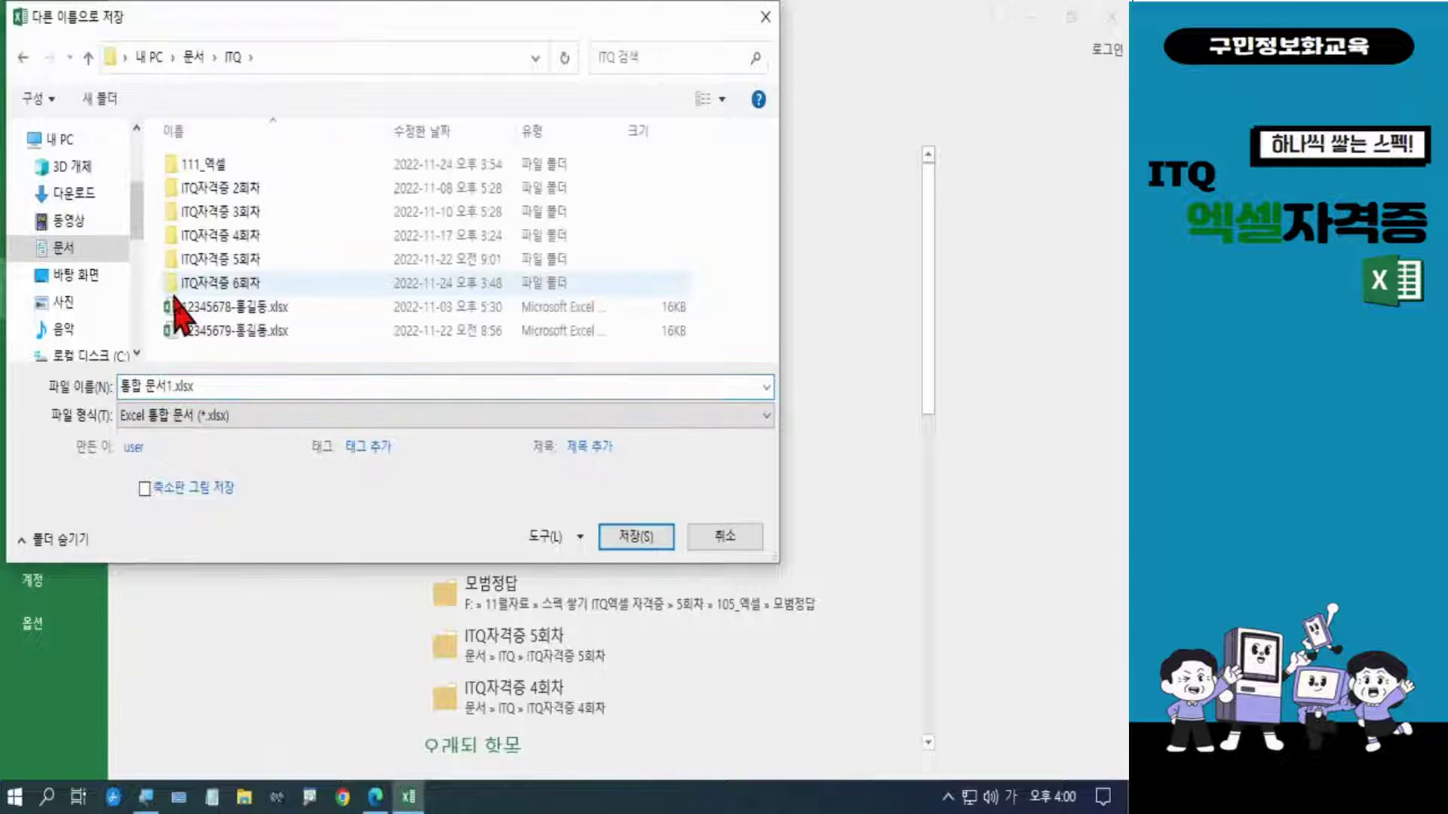
pyautogui.click(242, 389)
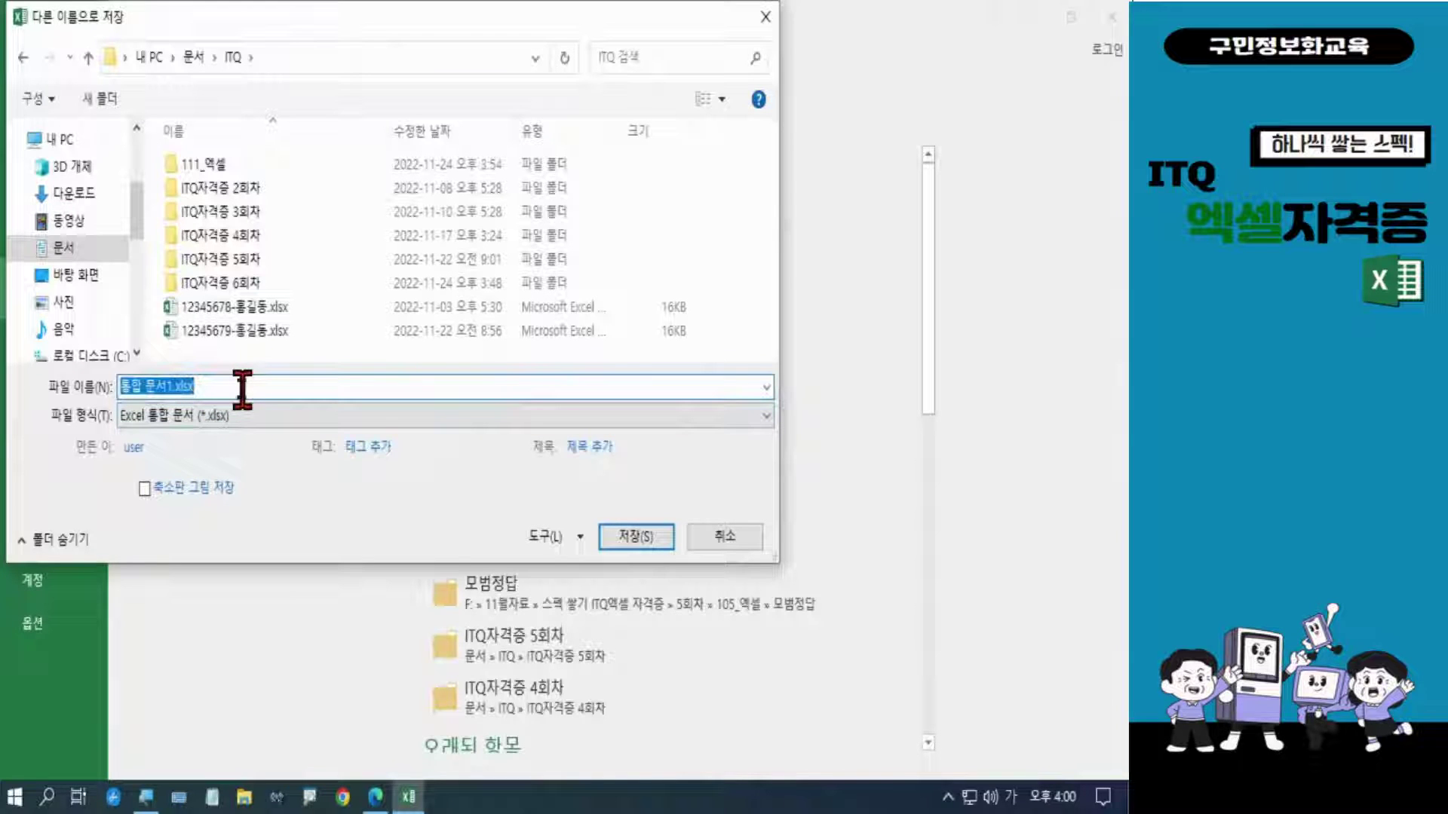
pyautogui.write('234')
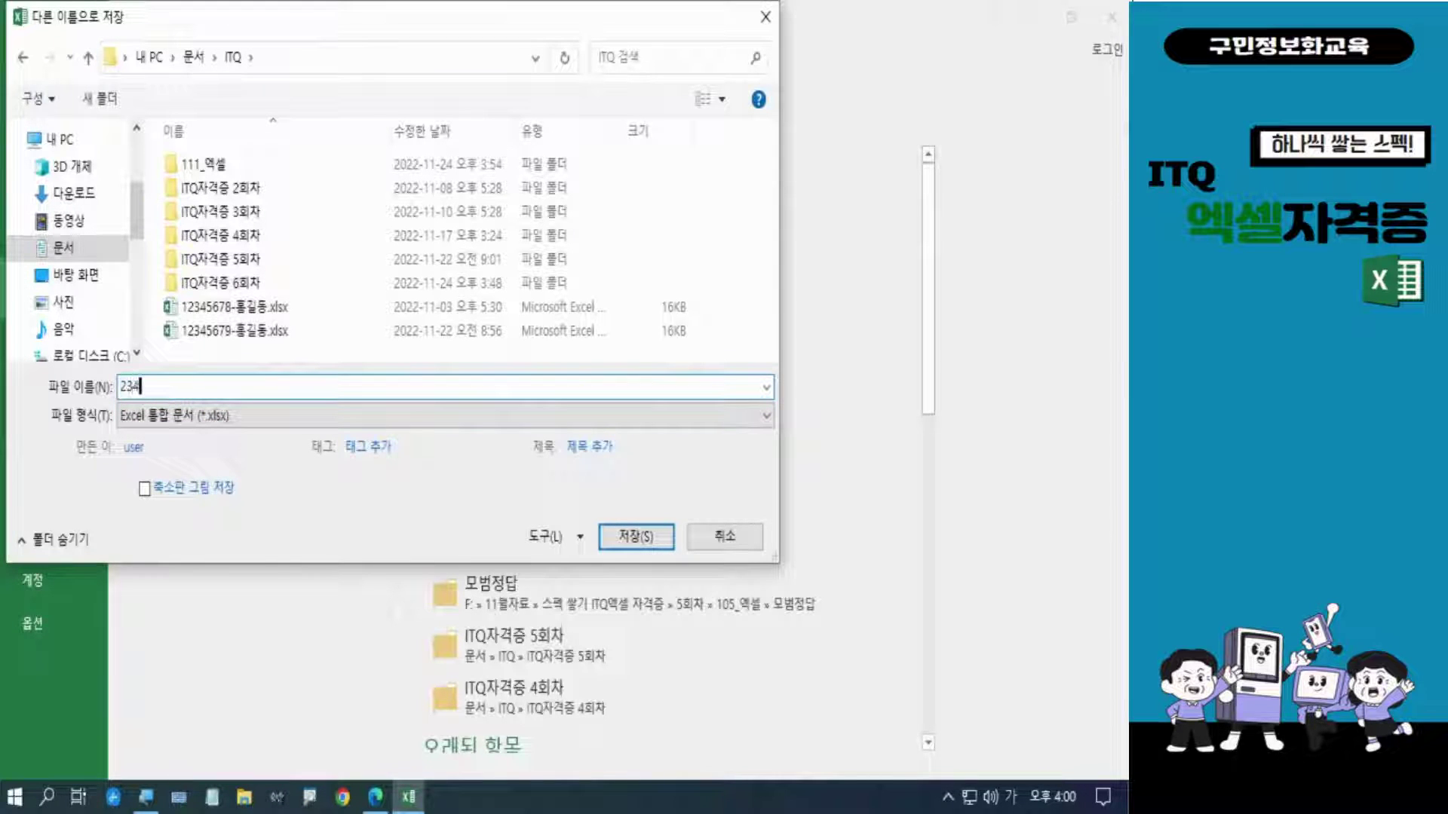
pyautogui.write('56789-홍길동')
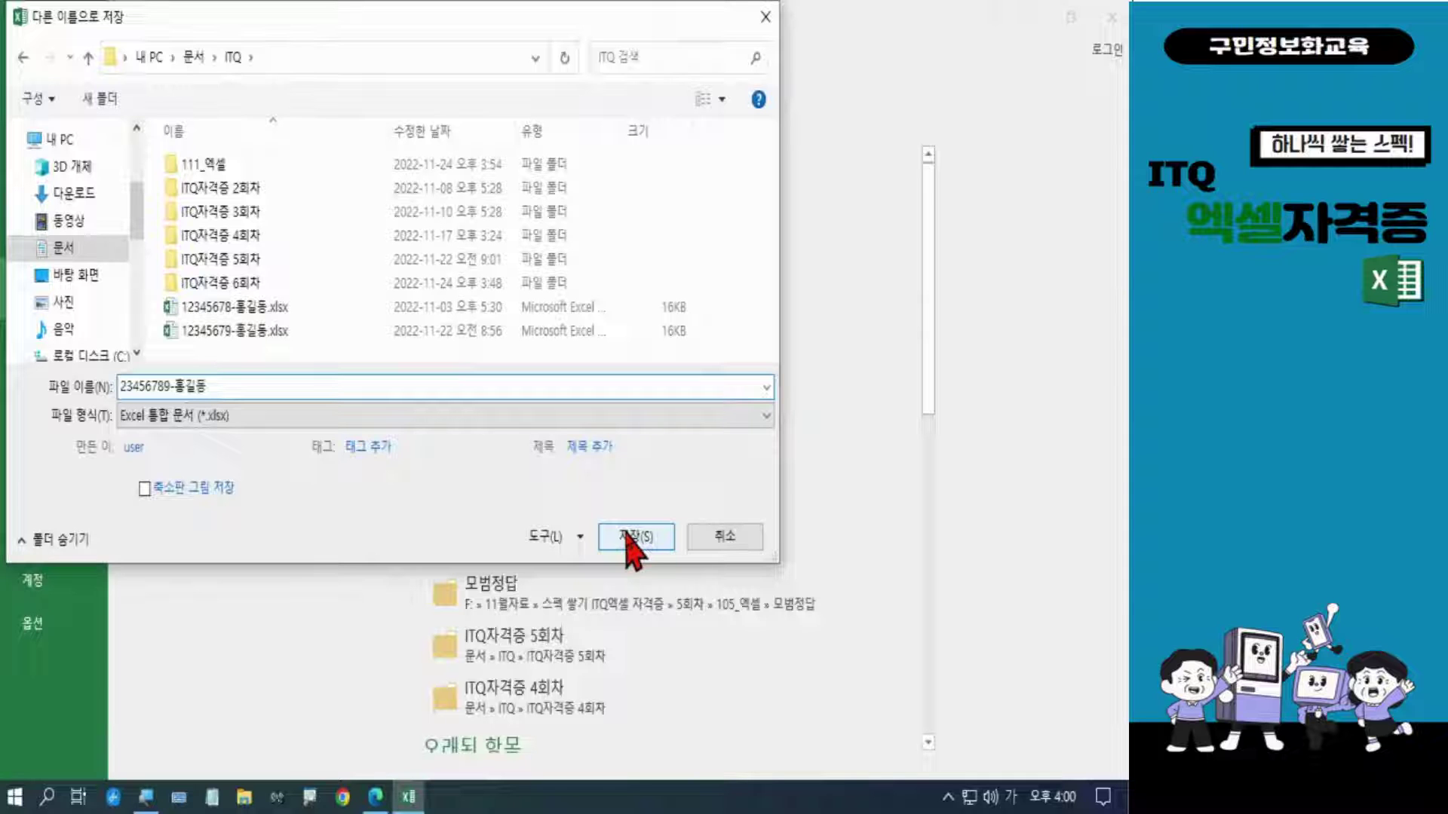
pyautogui.click(627, 537)
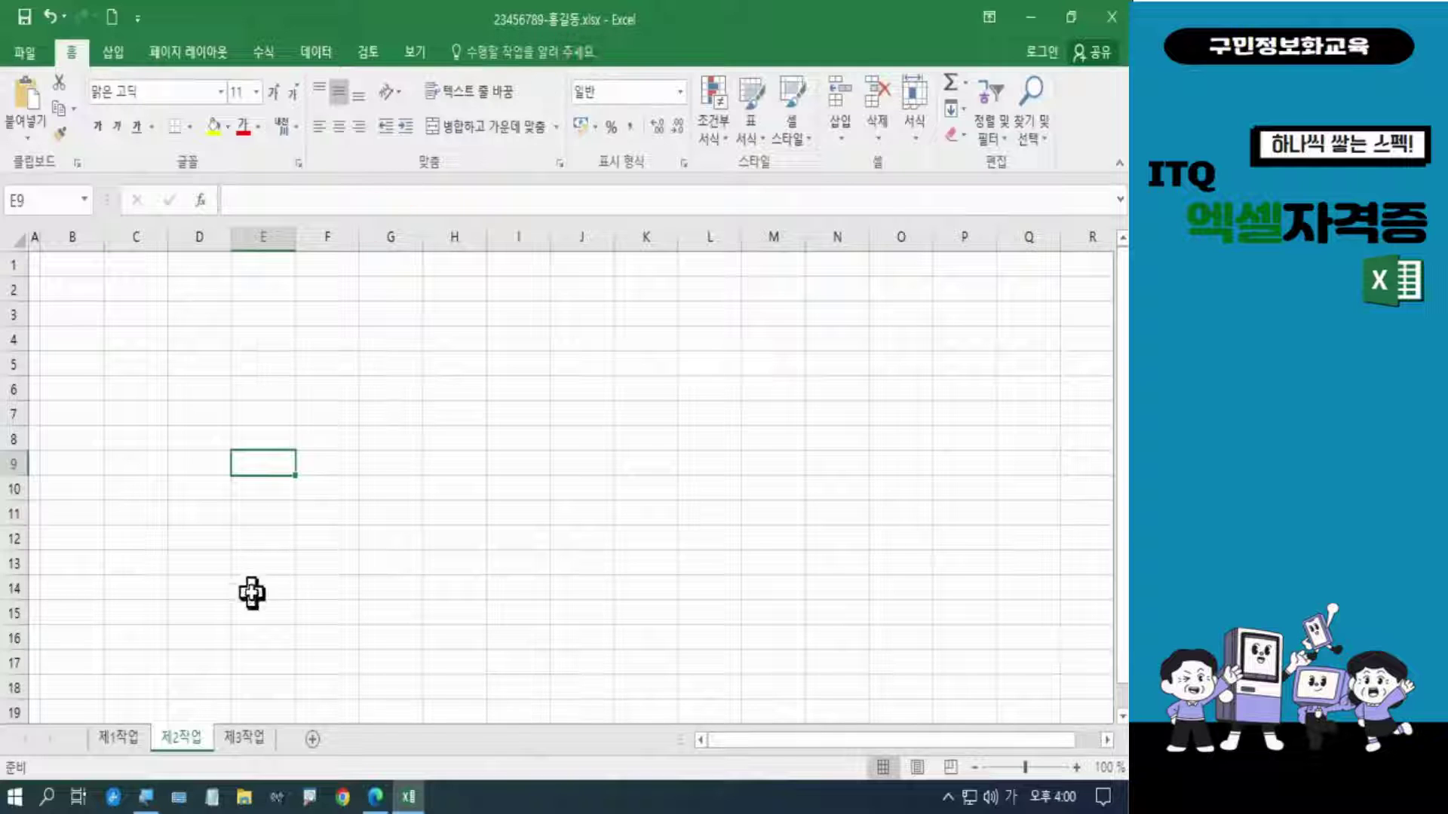
# Step: Set the font of all cells on the 제1작업 sheet to 굴림
pyautogui.click(137, 744)
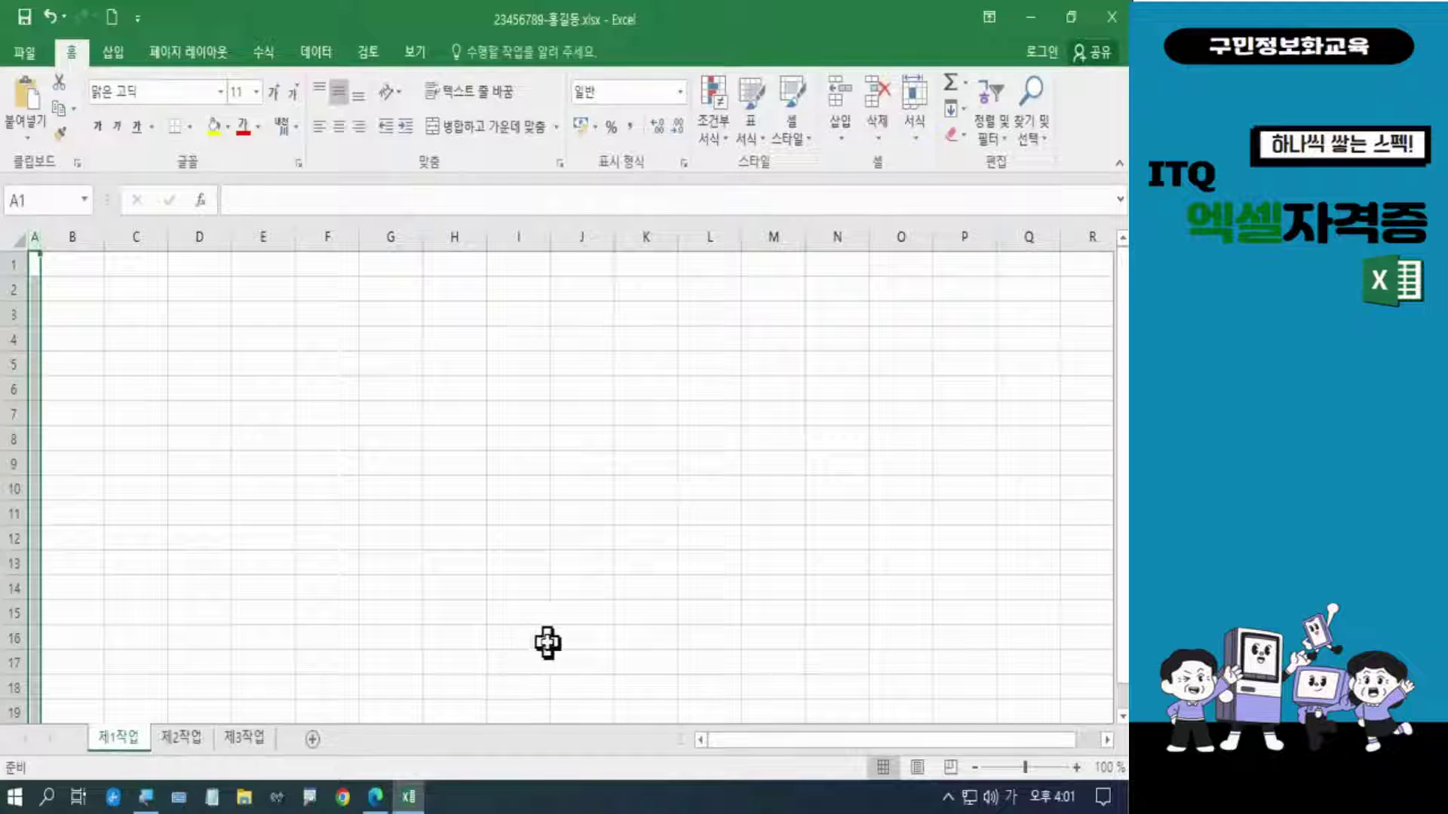
pyautogui.click(405, 421)
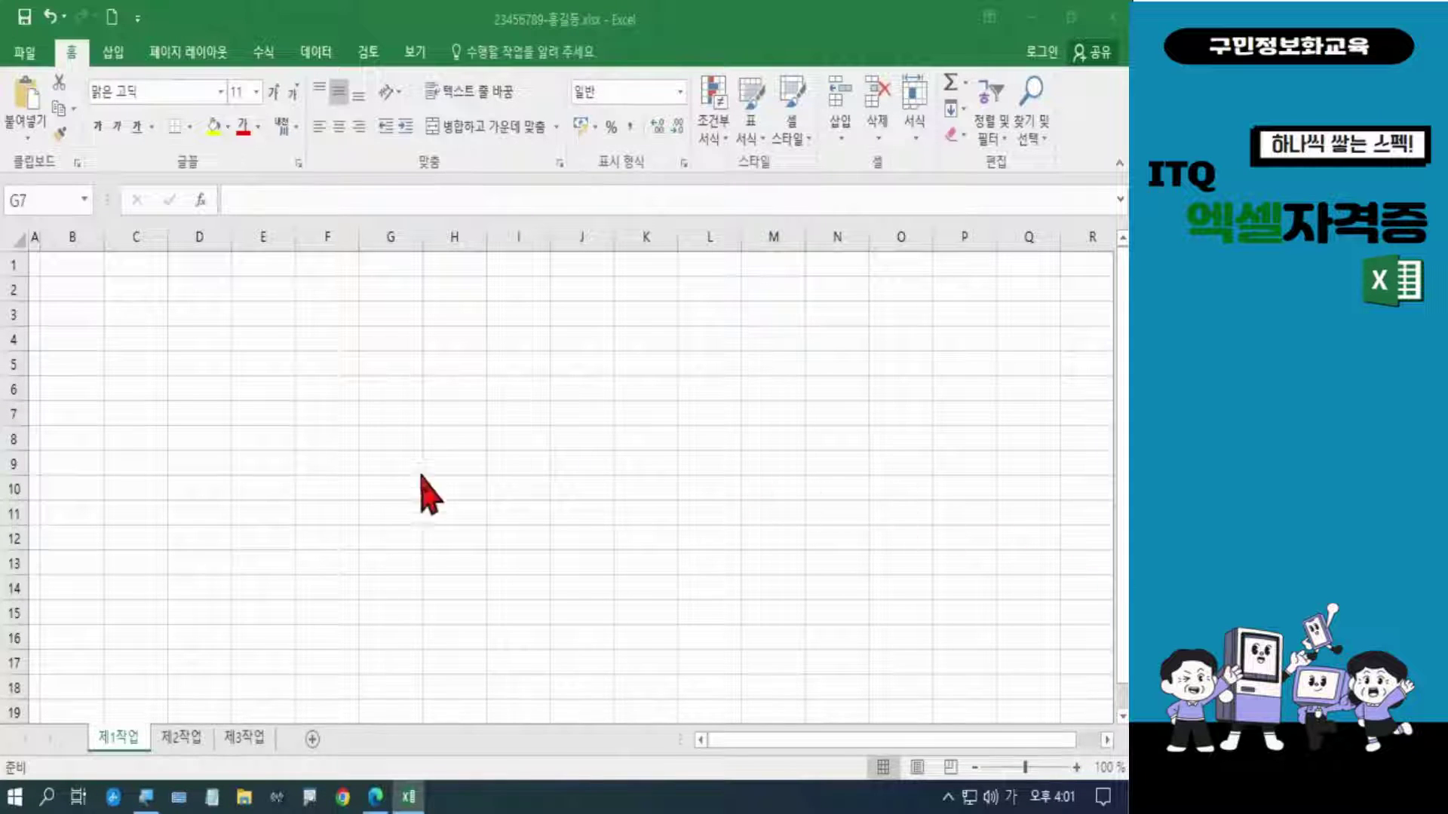
pyautogui.click(331, 474)
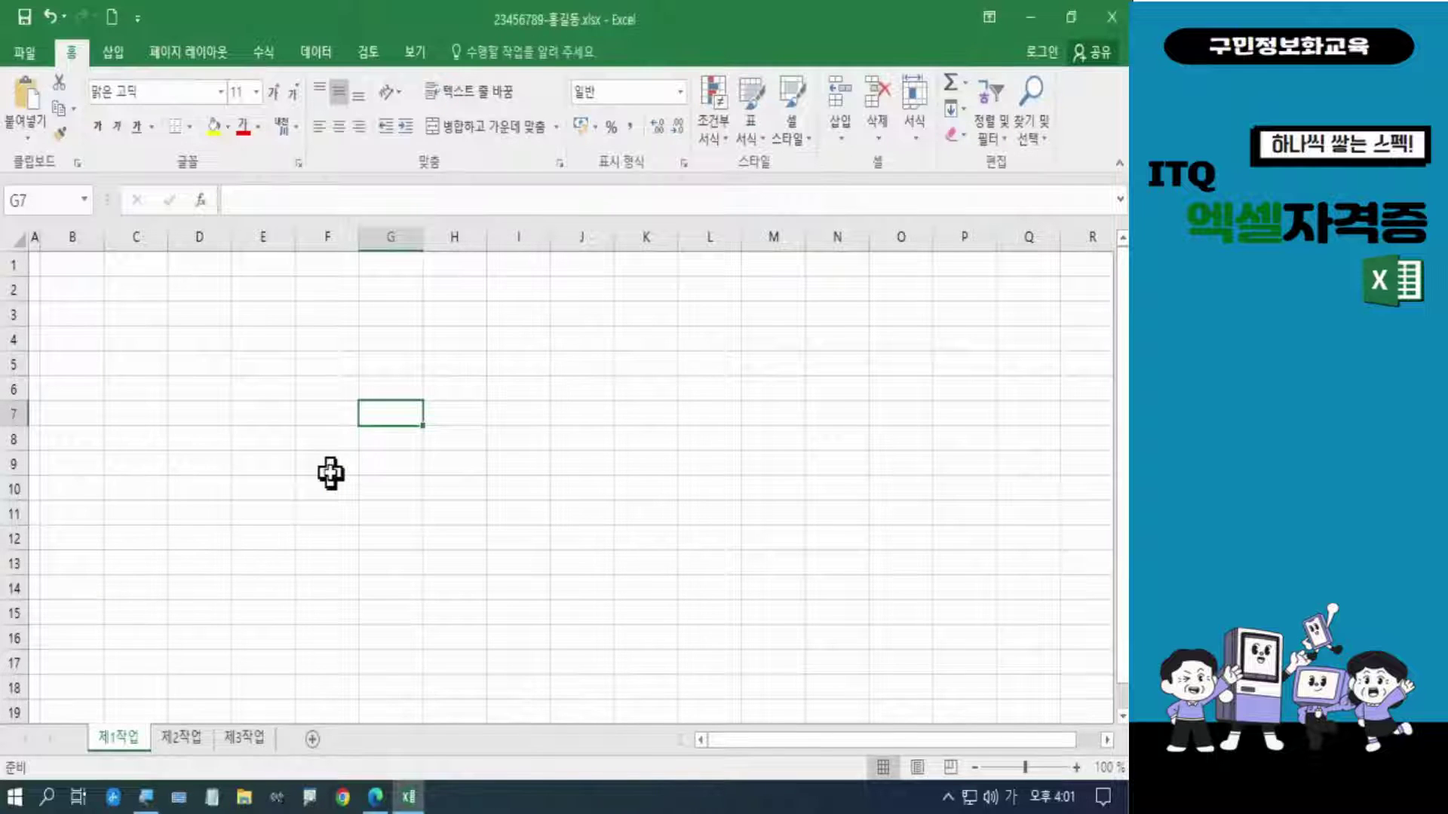
pyautogui.hotkey('ctrl', 'a')
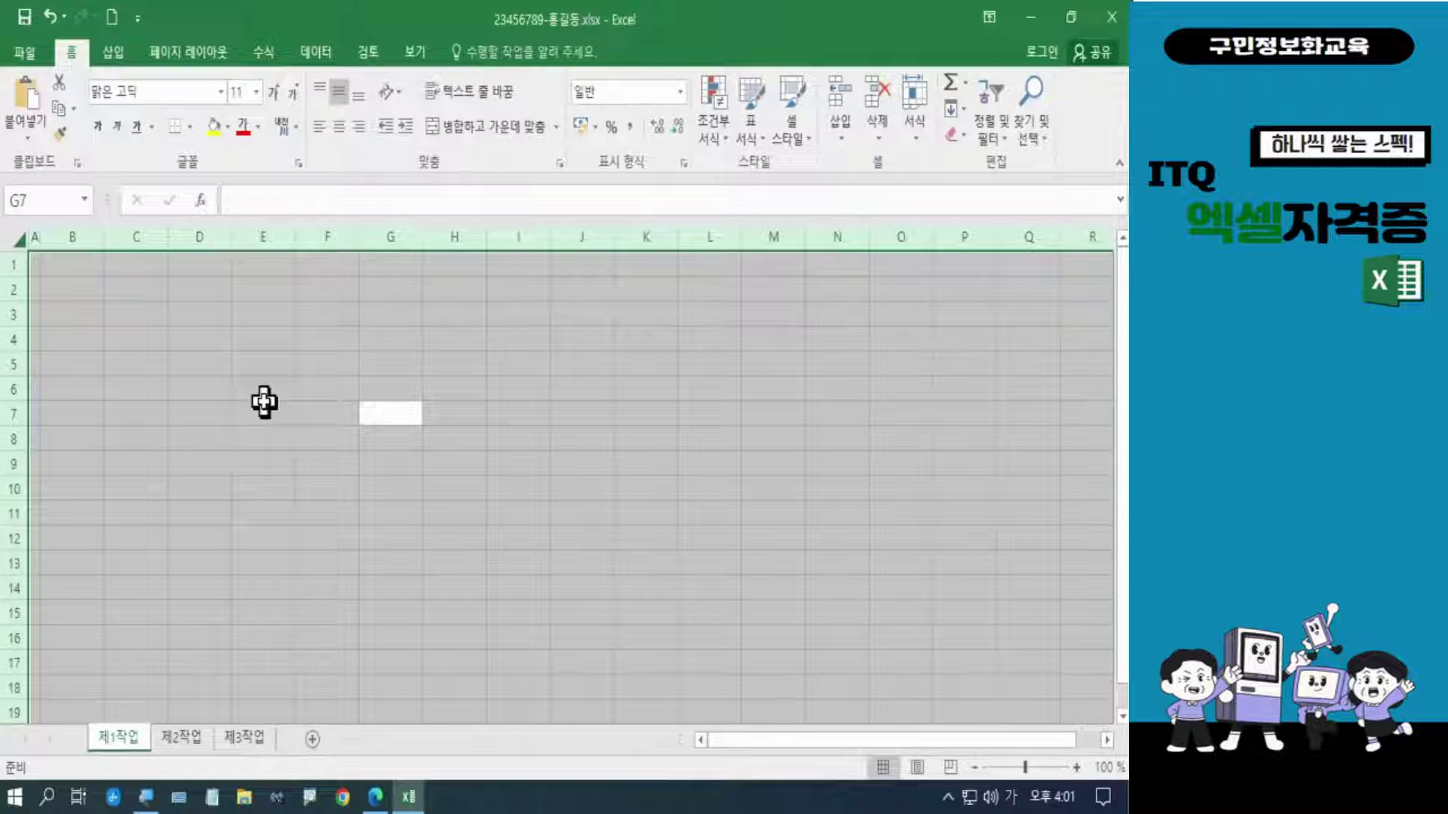
pyautogui.click(154, 90)
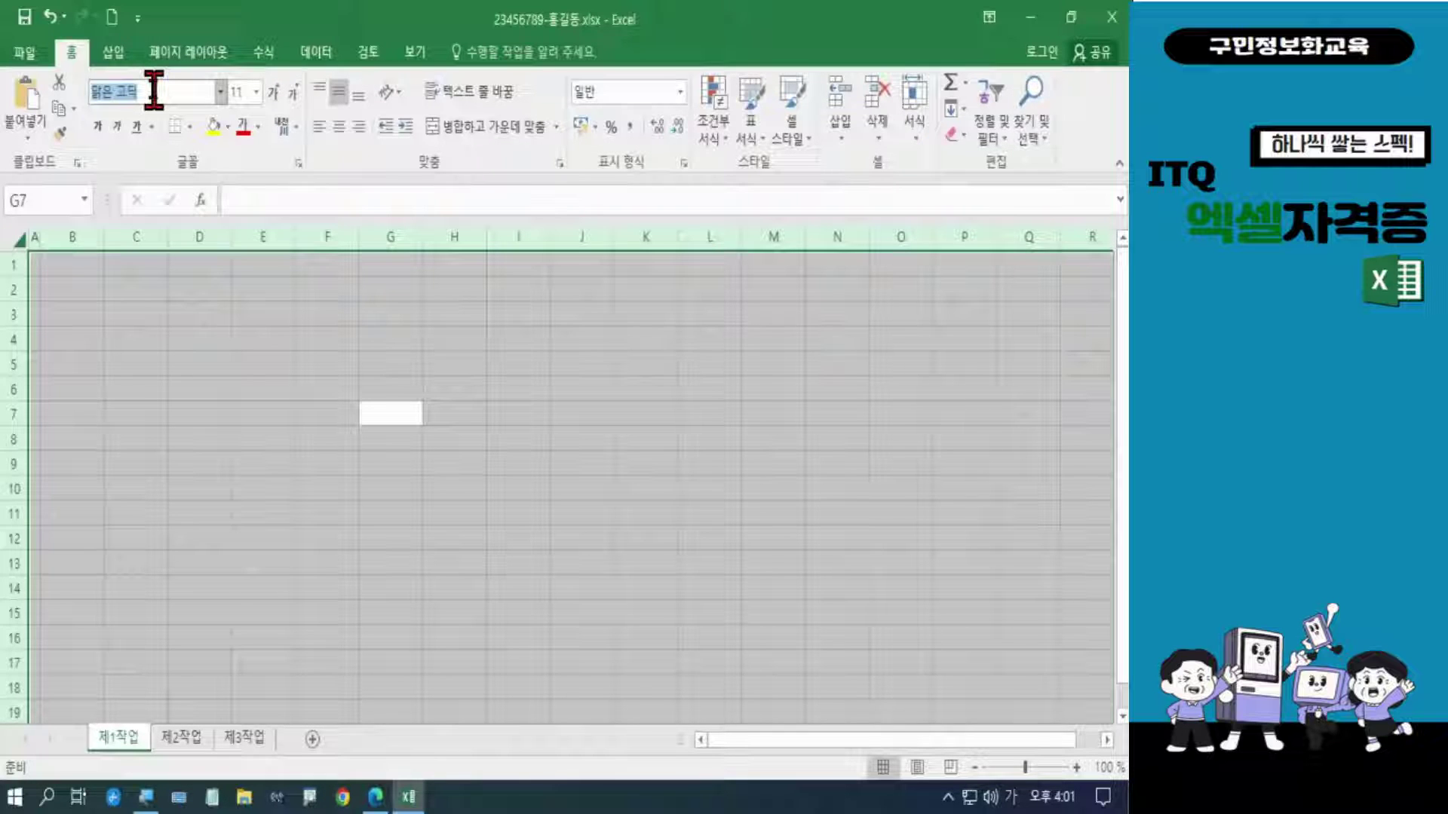
pyautogui.write('굴림')
pyautogui.press('Return')
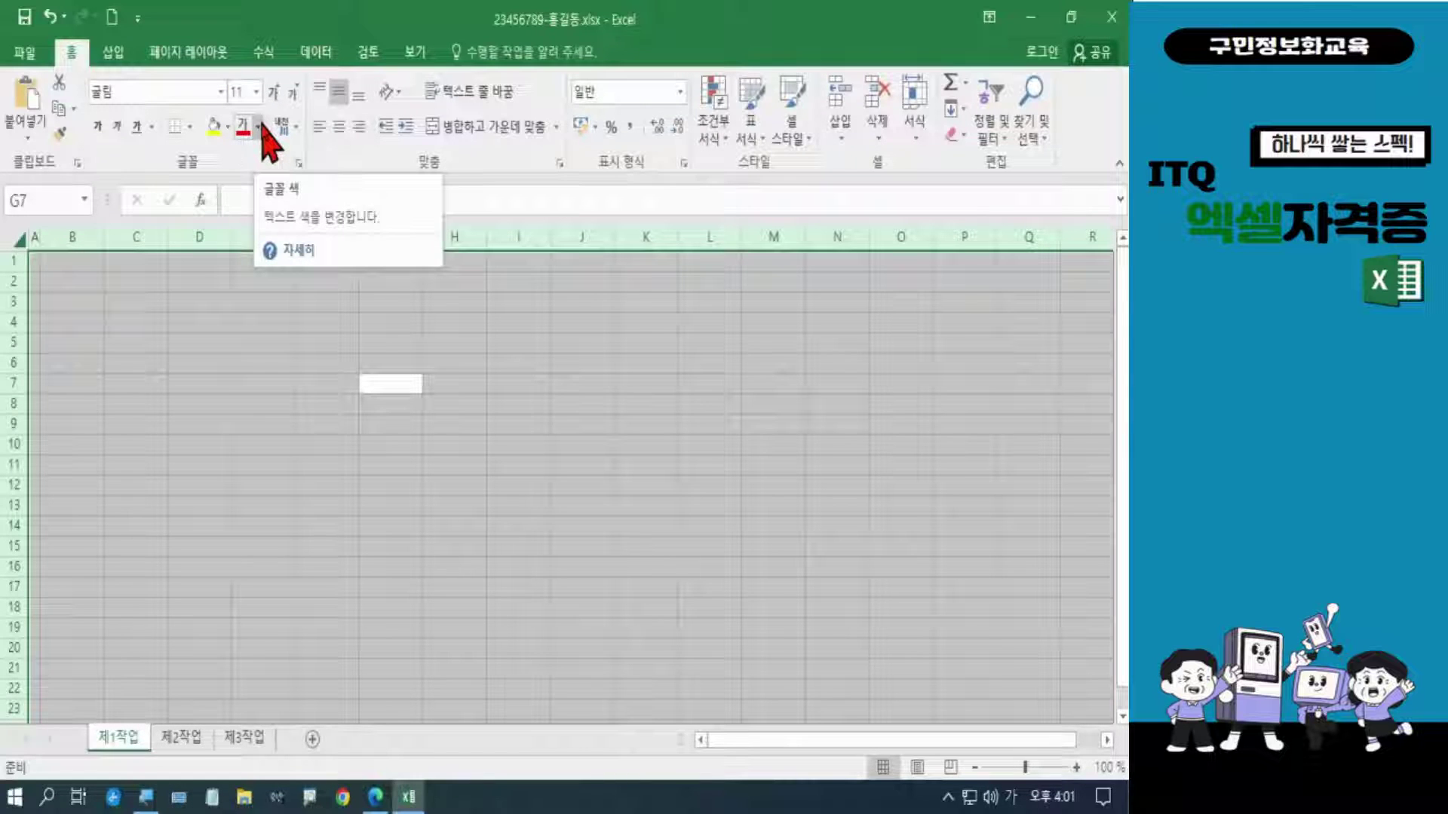
pyautogui.click(269, 400)
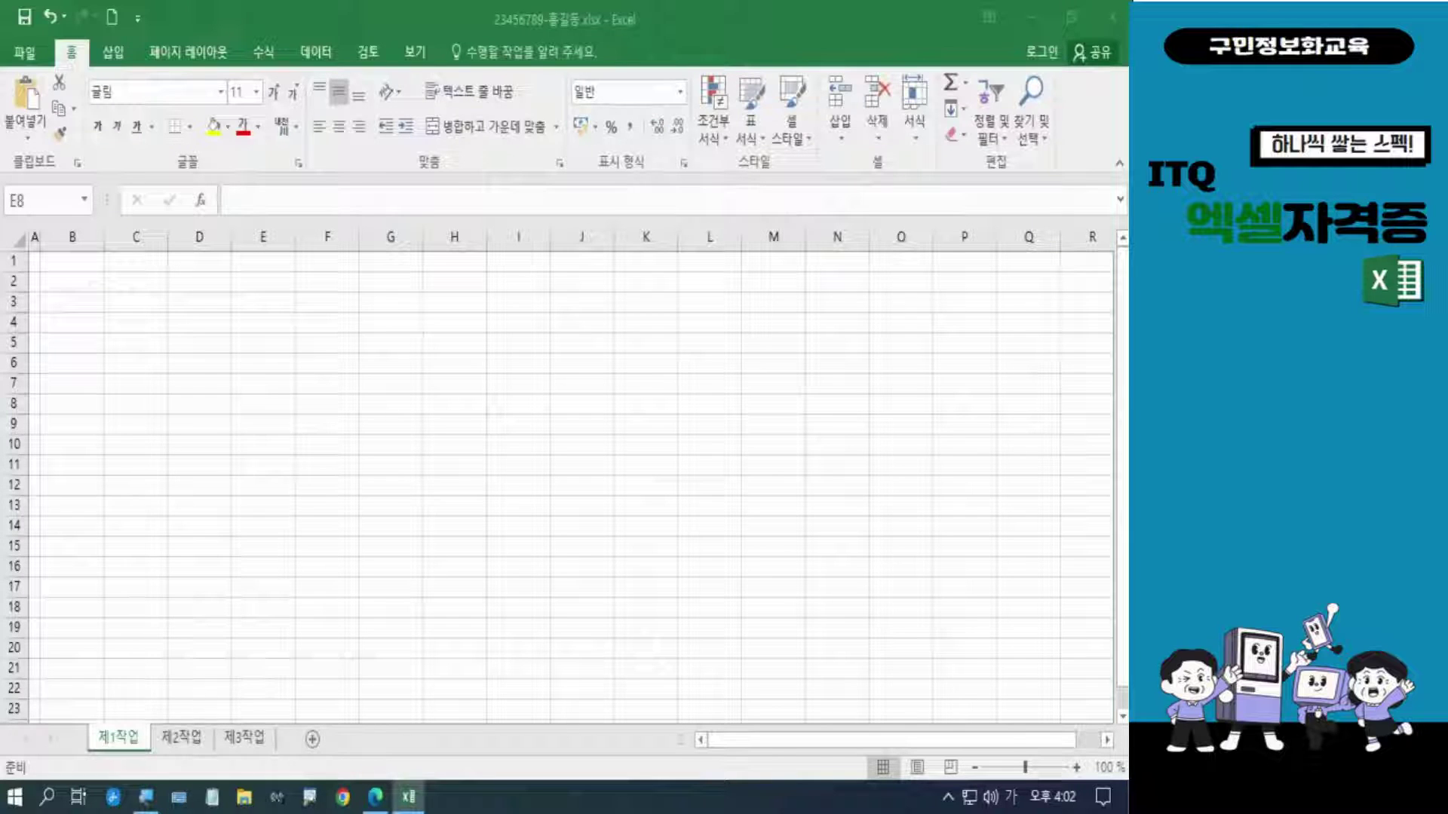
# Step: Center all cells of the 제1작업 sheet horizontally
pyautogui.click(191, 389)
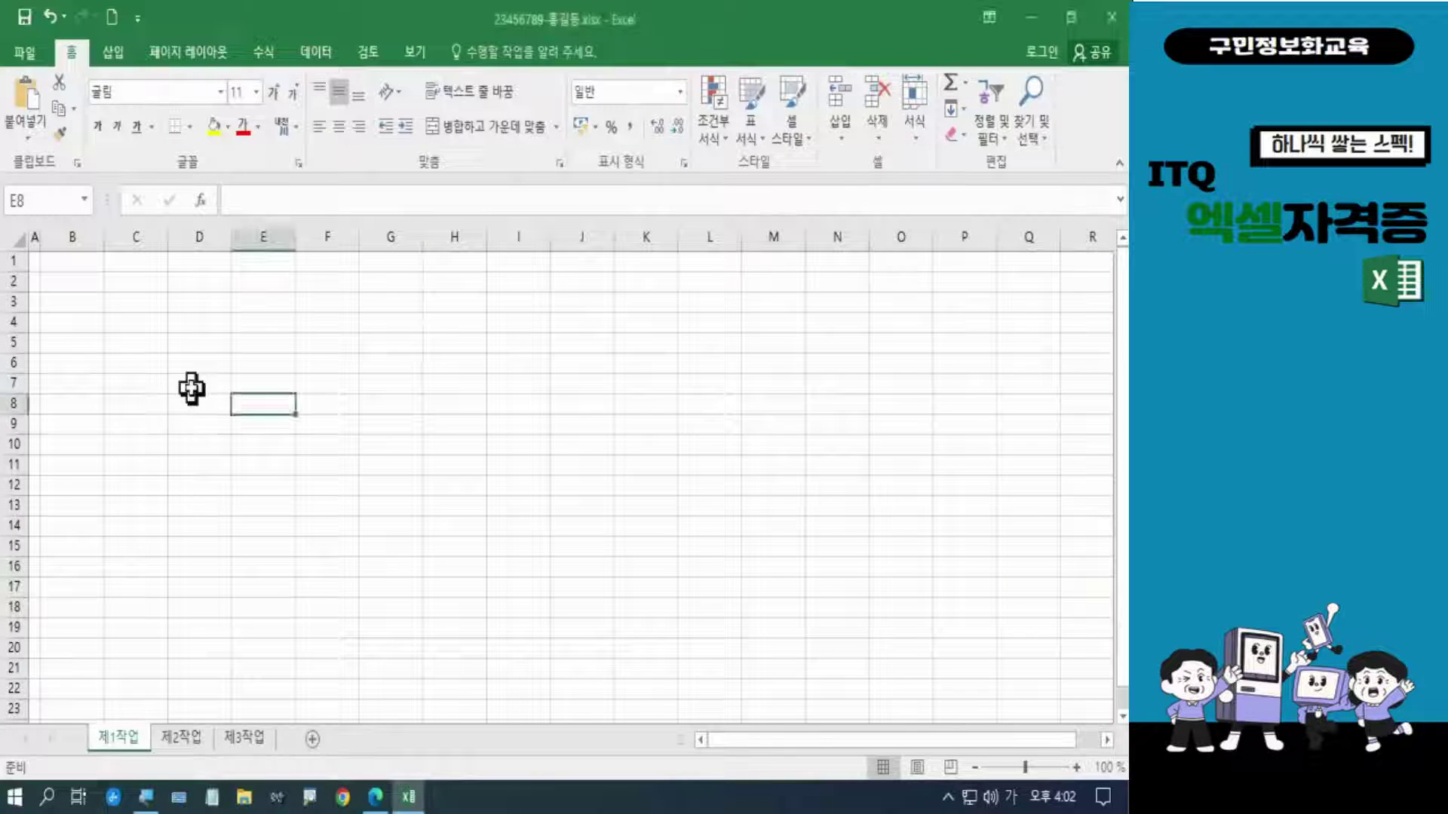
pyautogui.hotkey('ctrl', 'a')
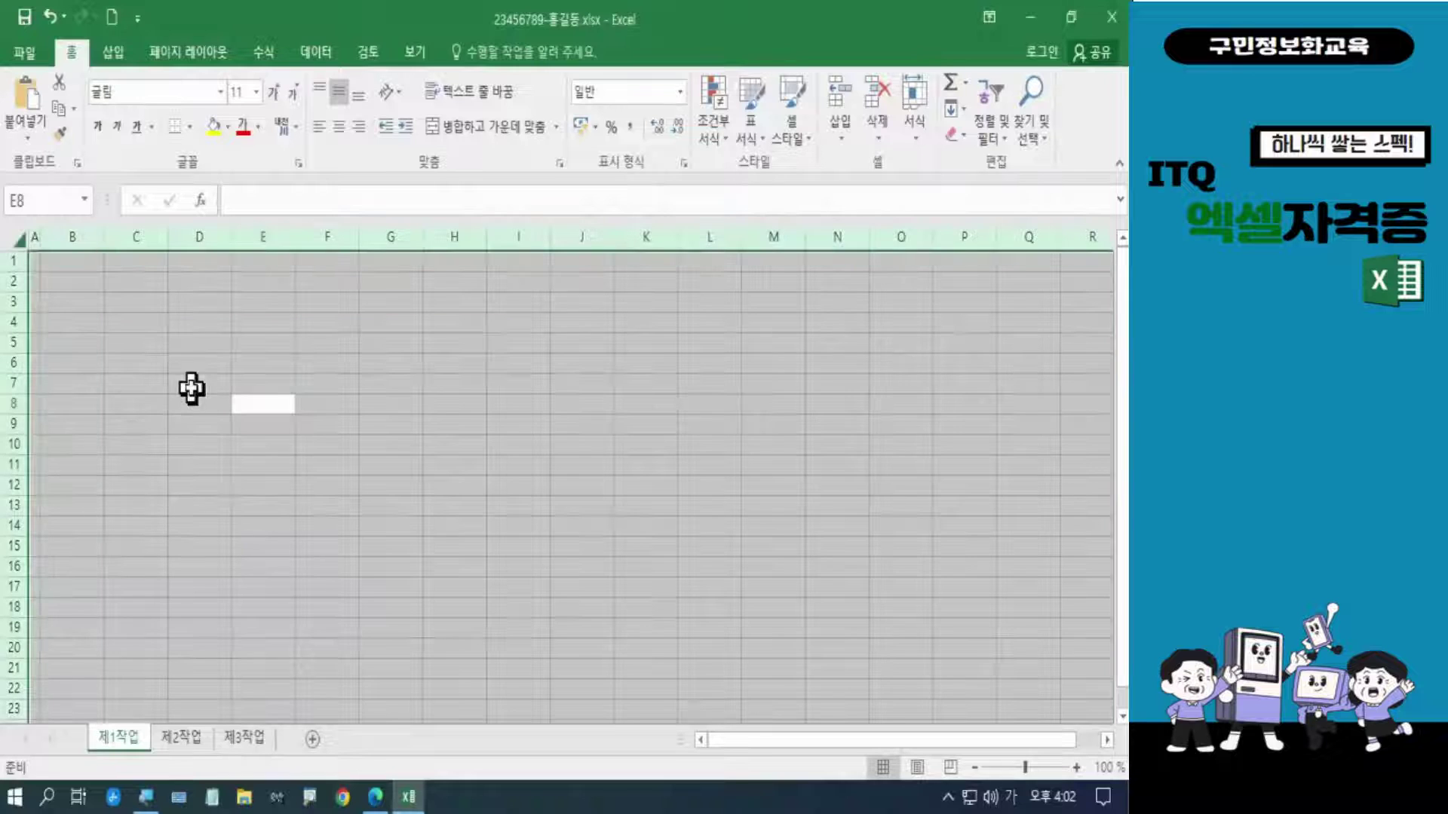
pyautogui.click(340, 129)
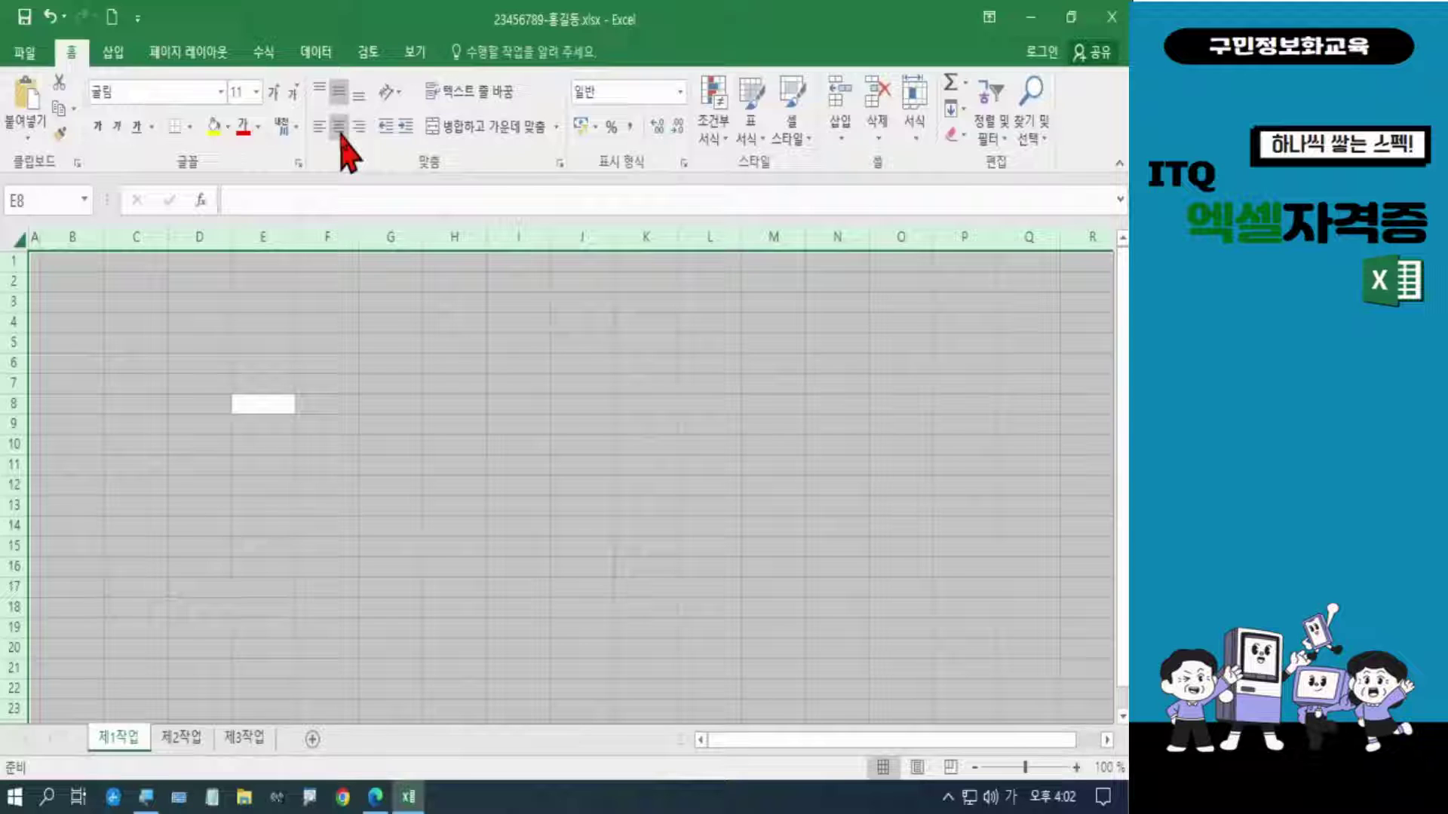
pyautogui.click(405, 343)
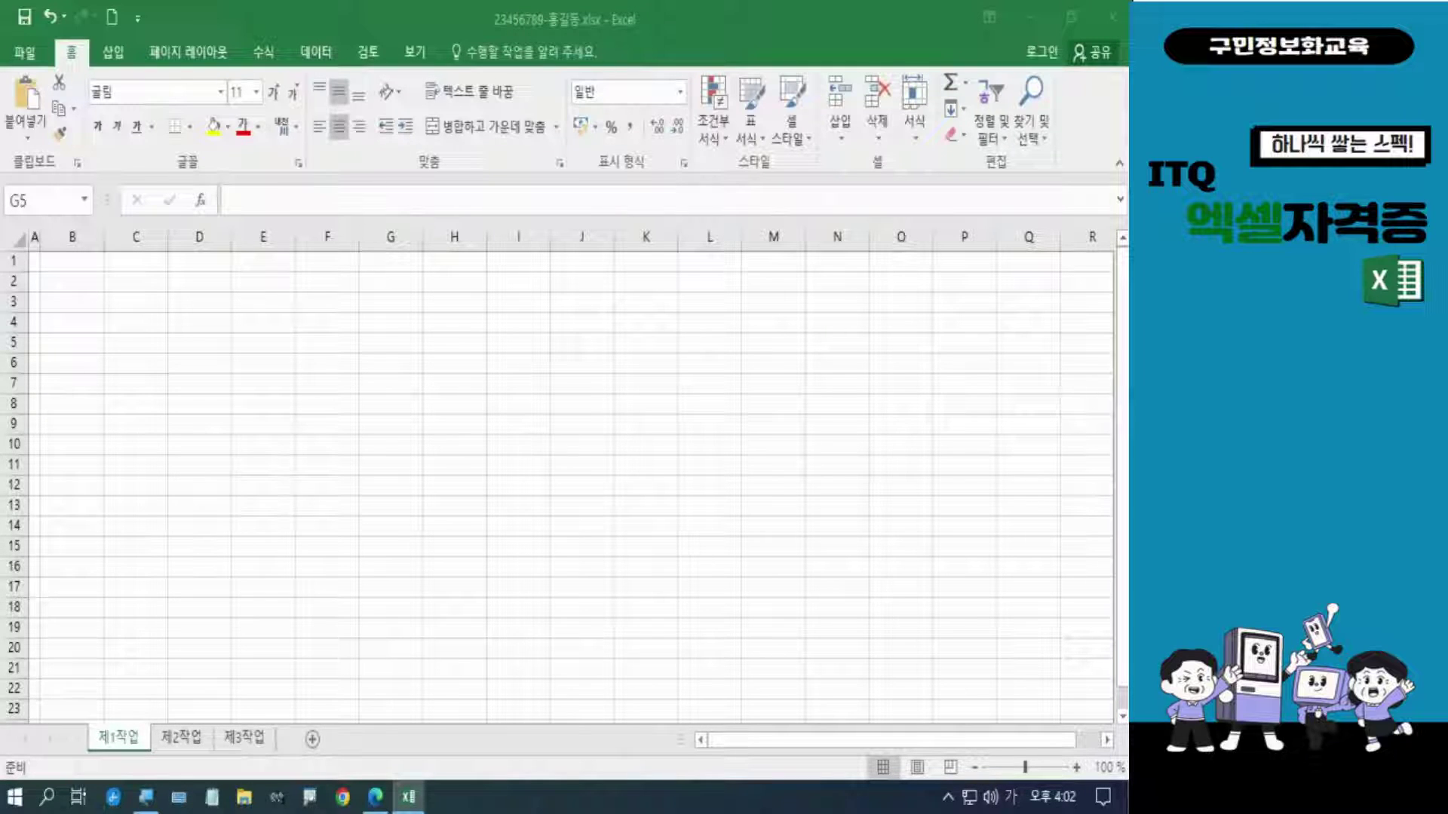
pyautogui.press('Hangul')
# Step: Merge and center the ranges B13:D13, B14:D14 and G13:I13 as separate merged cells
pyautogui.click(53, 503)
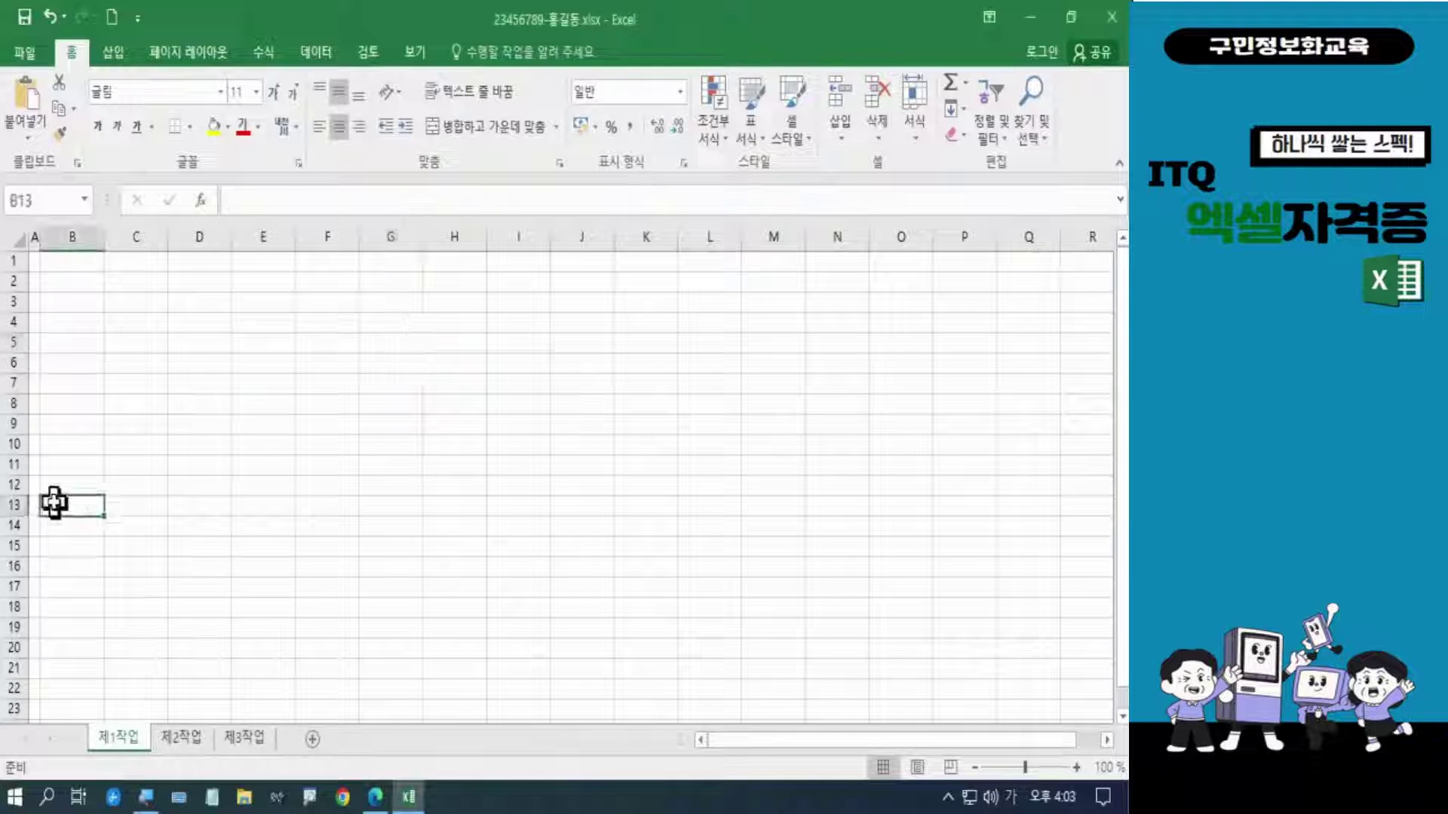
pyautogui.moveTo(54, 503); pyautogui.dragTo(190, 509)
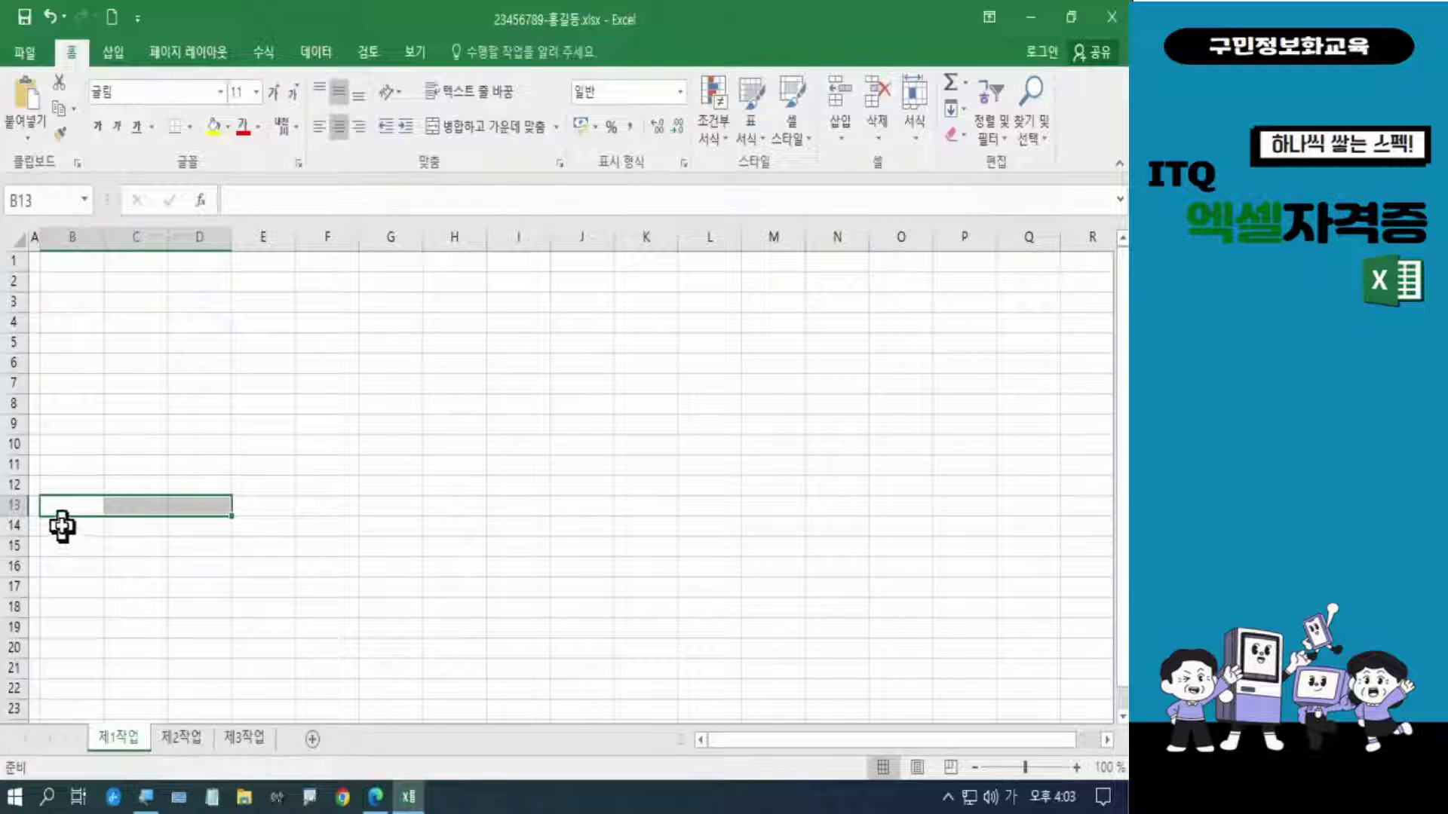
pyautogui.moveTo(62, 526); pyautogui.dragTo(185, 534)
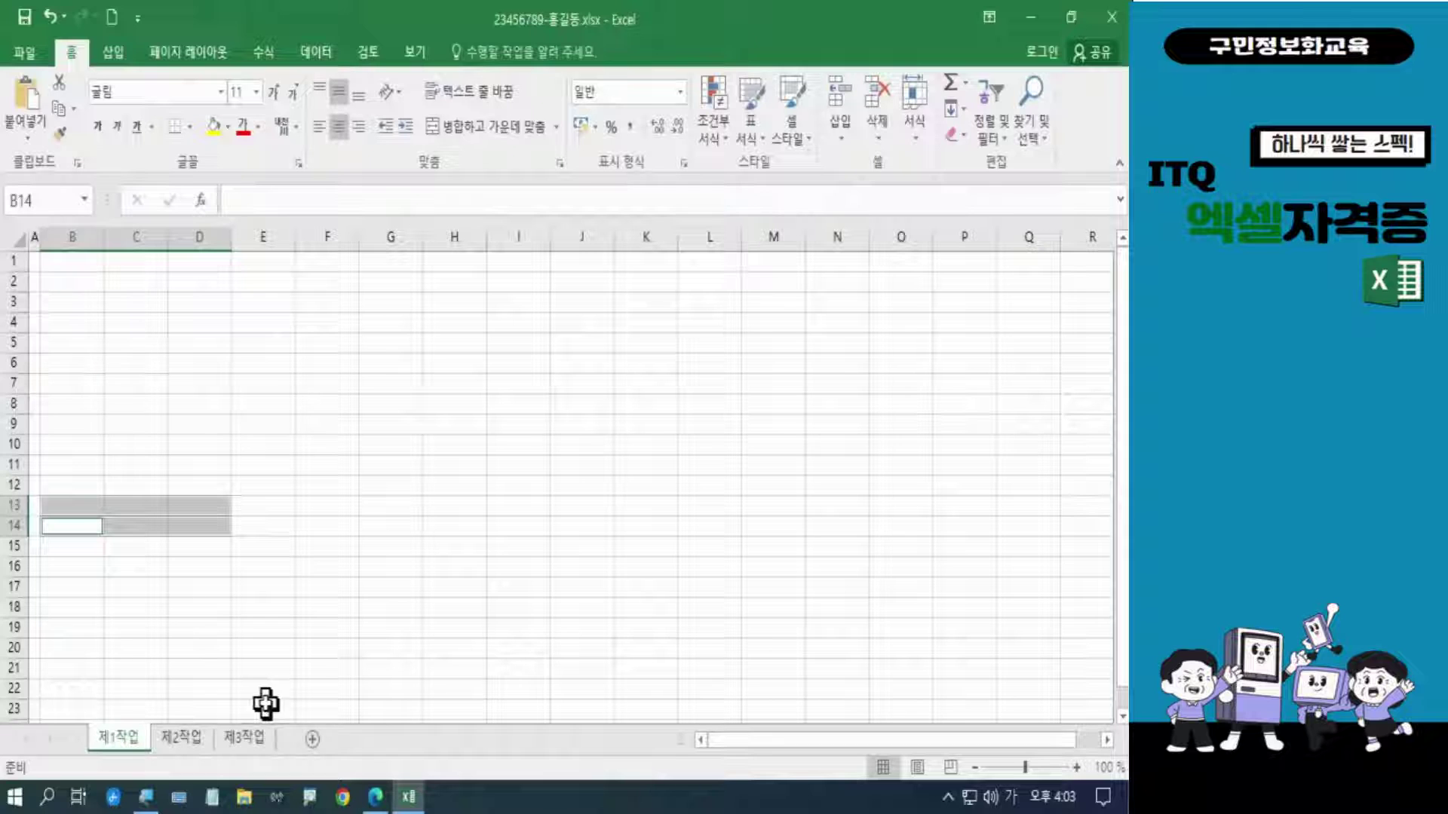
pyautogui.moveTo(394, 504); pyautogui.dragTo(501, 511)
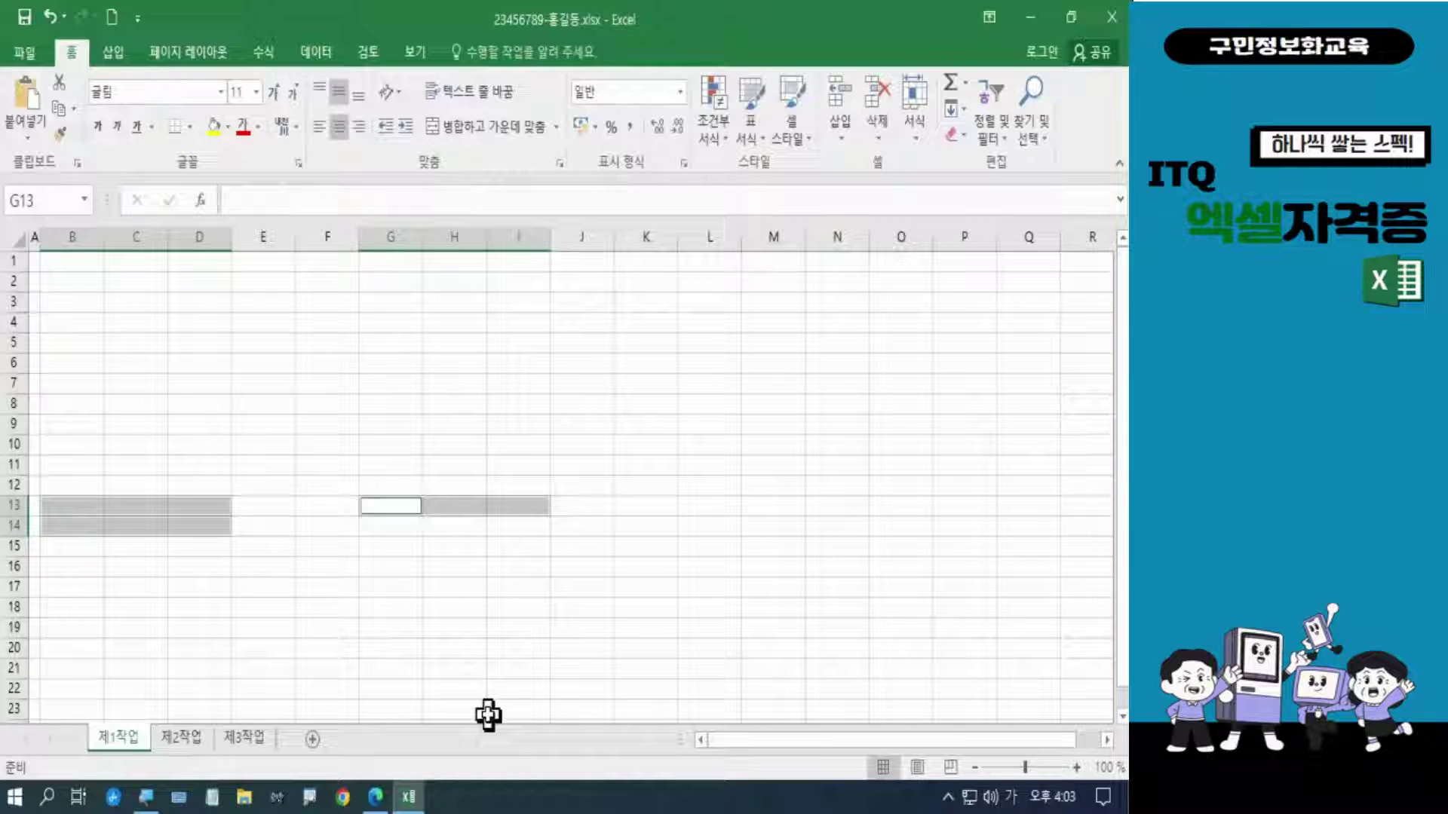
pyautogui.click(494, 143)
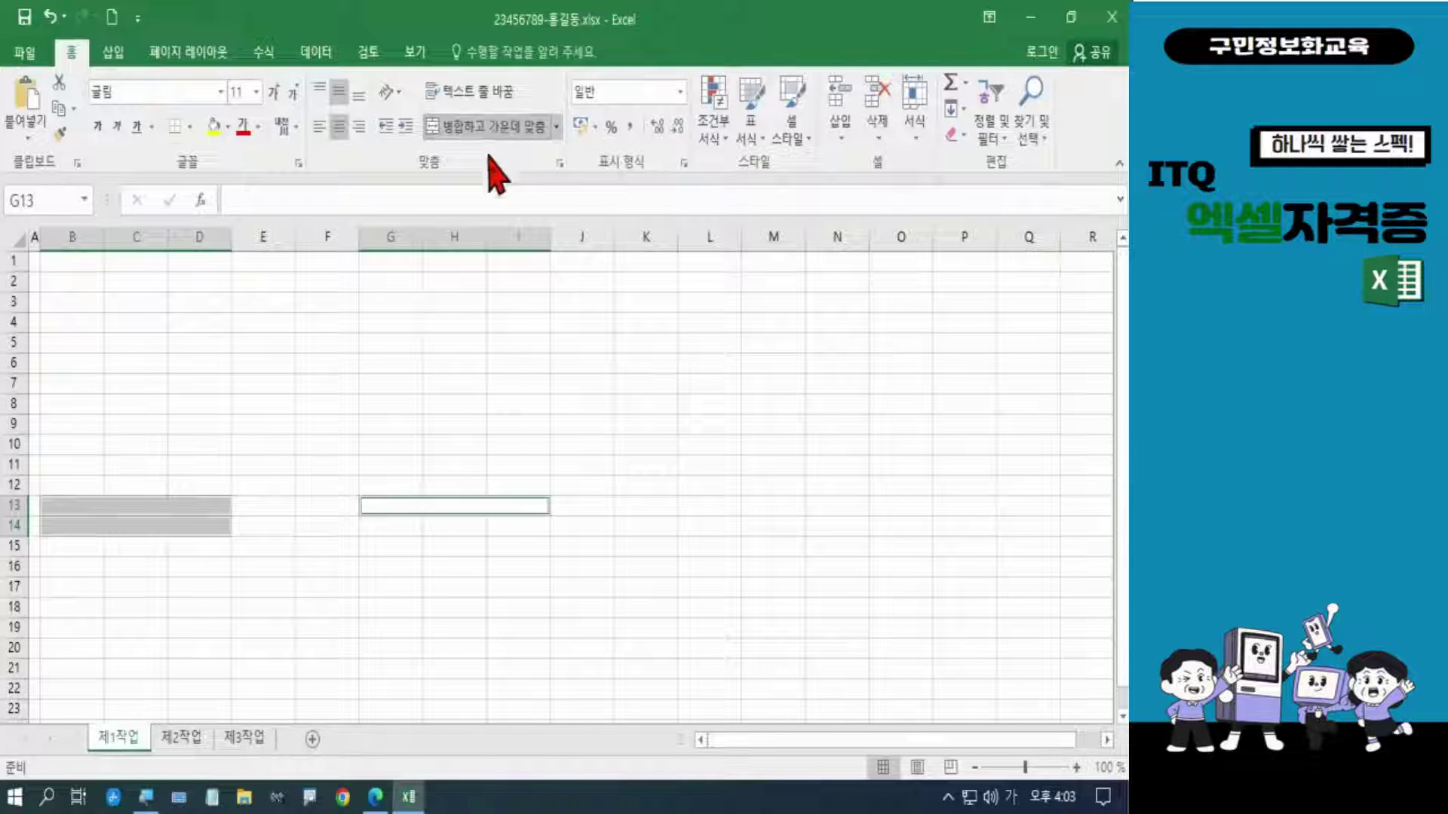
pyautogui.click(750, 590)
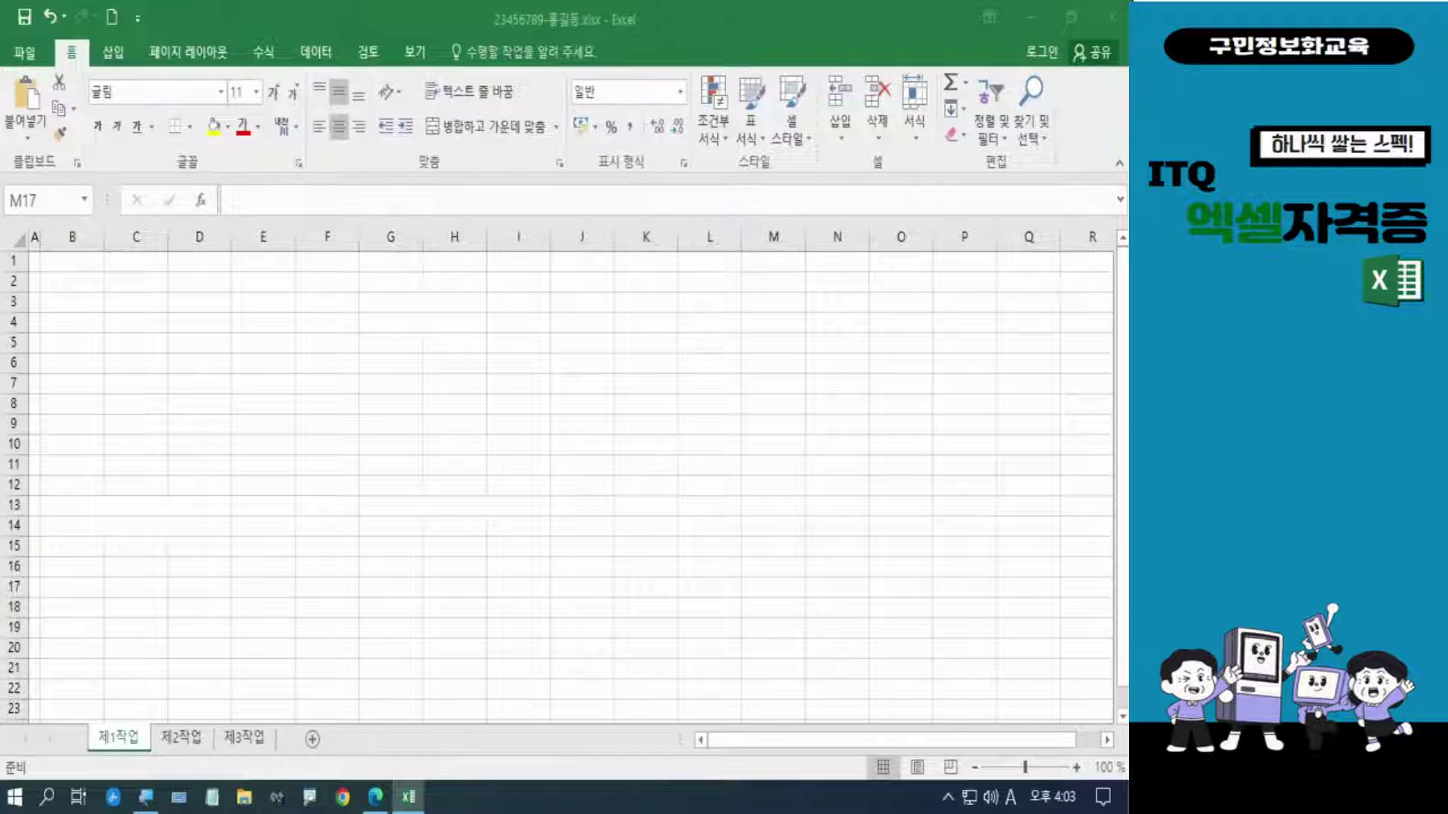
# Step: Set the 제1작업 sheet's zoom to 150% and make B4 the active cell
pyautogui.press('Hangul')
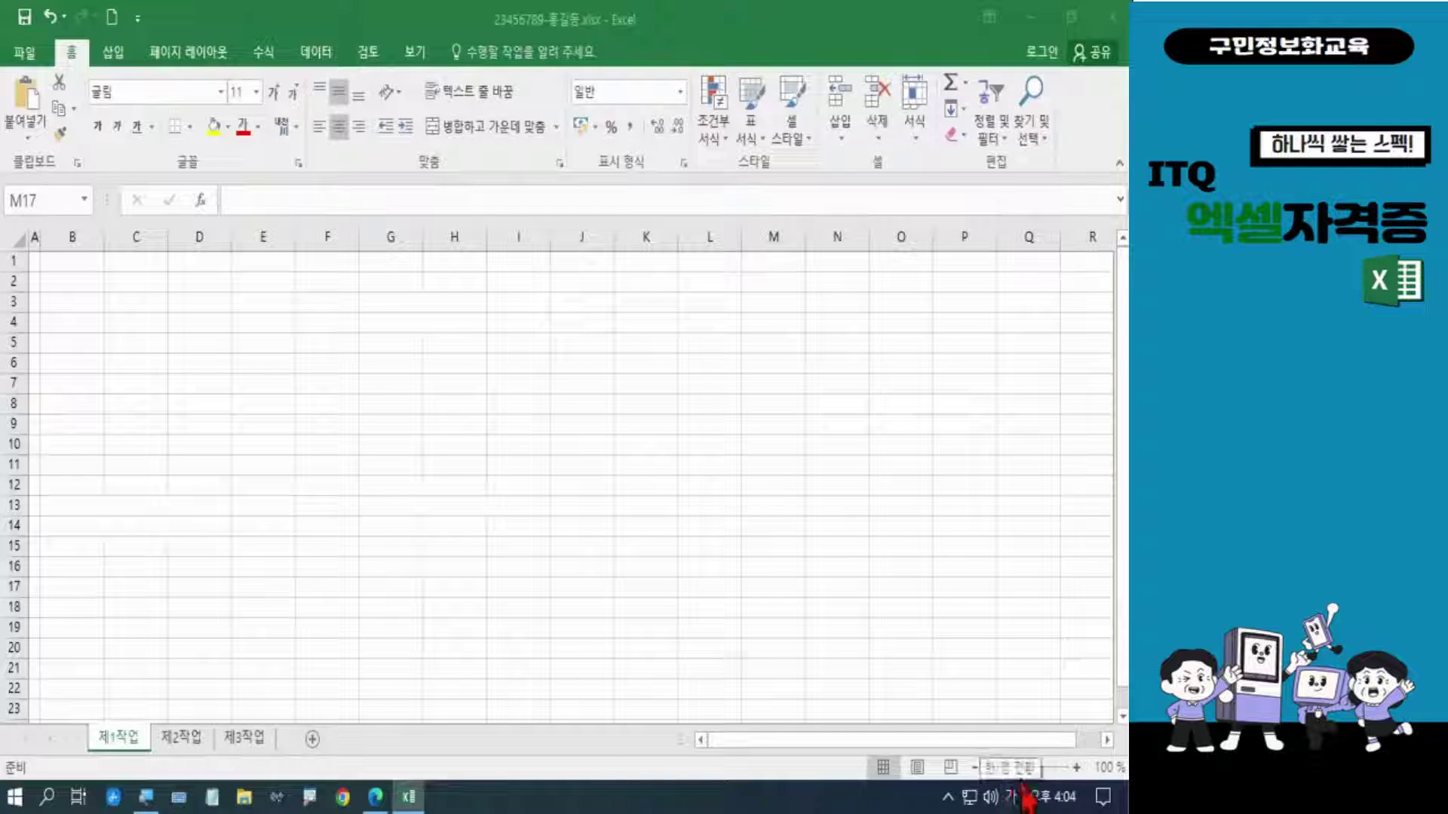
pyautogui.click(1077, 768)
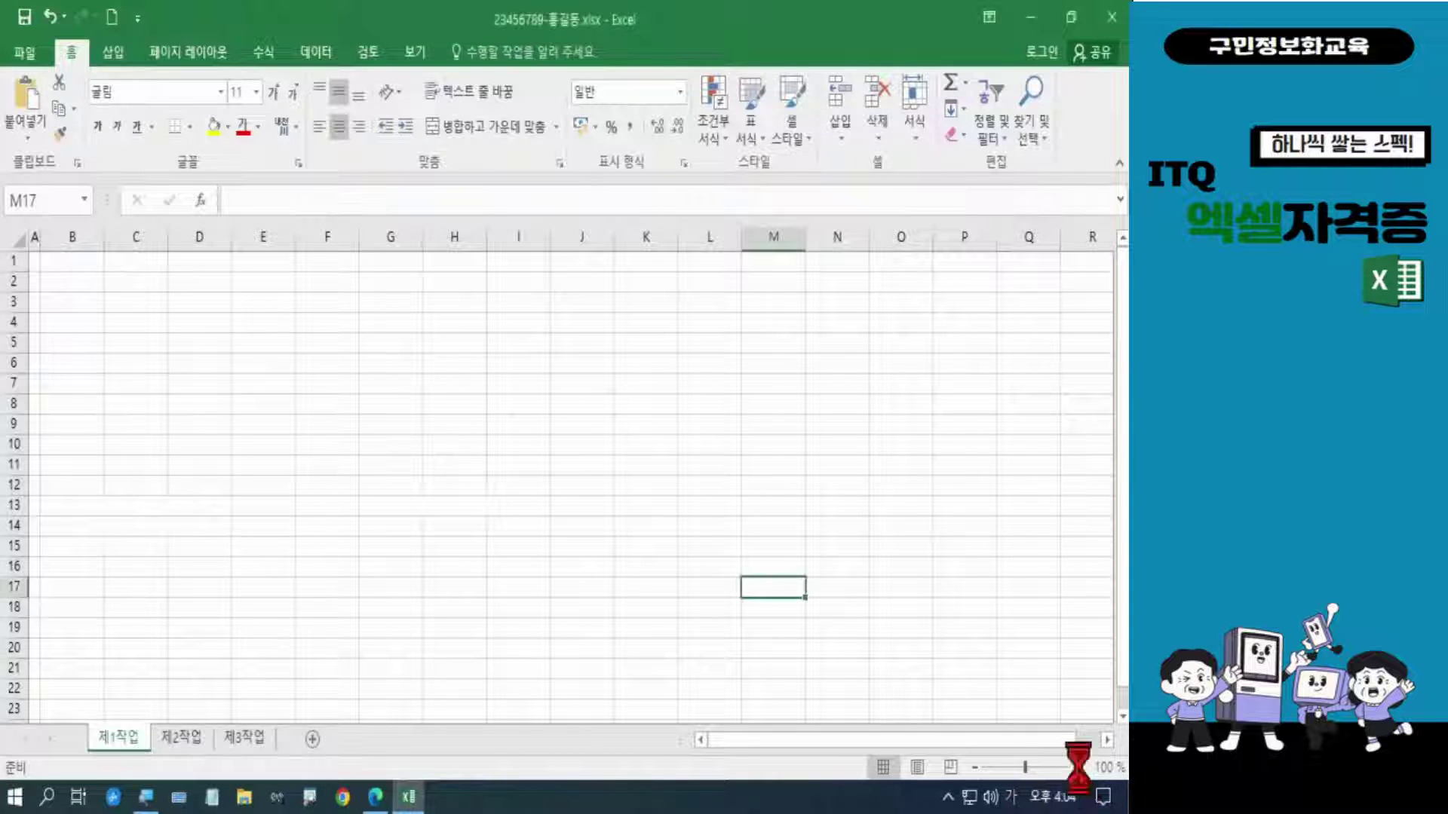
pyautogui.click(1076, 768)
pyautogui.click(1077, 768)
pyautogui.click(1076, 767)
pyautogui.click(1077, 768)
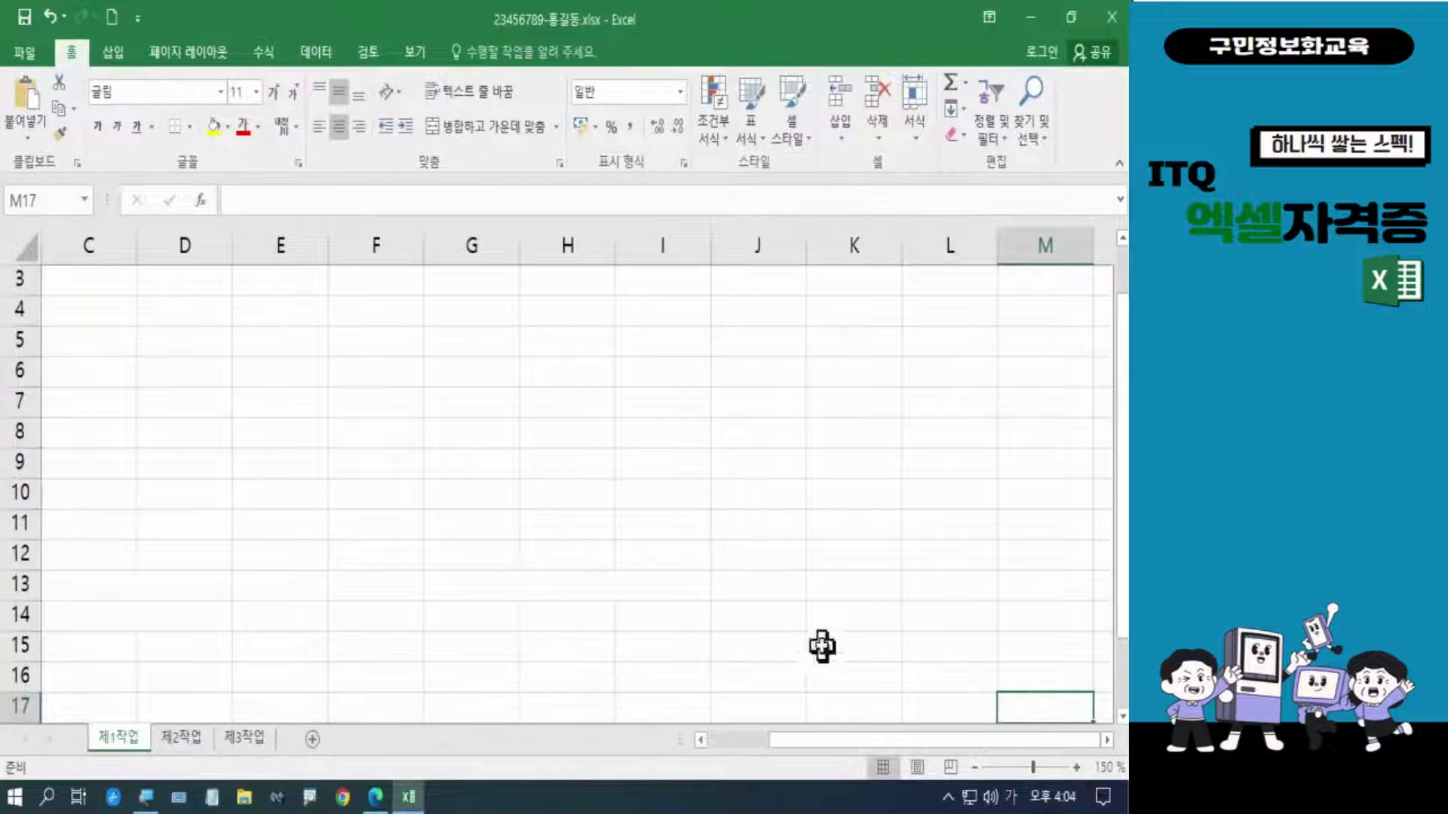
pyautogui.moveTo(837, 741); pyautogui.dragTo(745, 742)
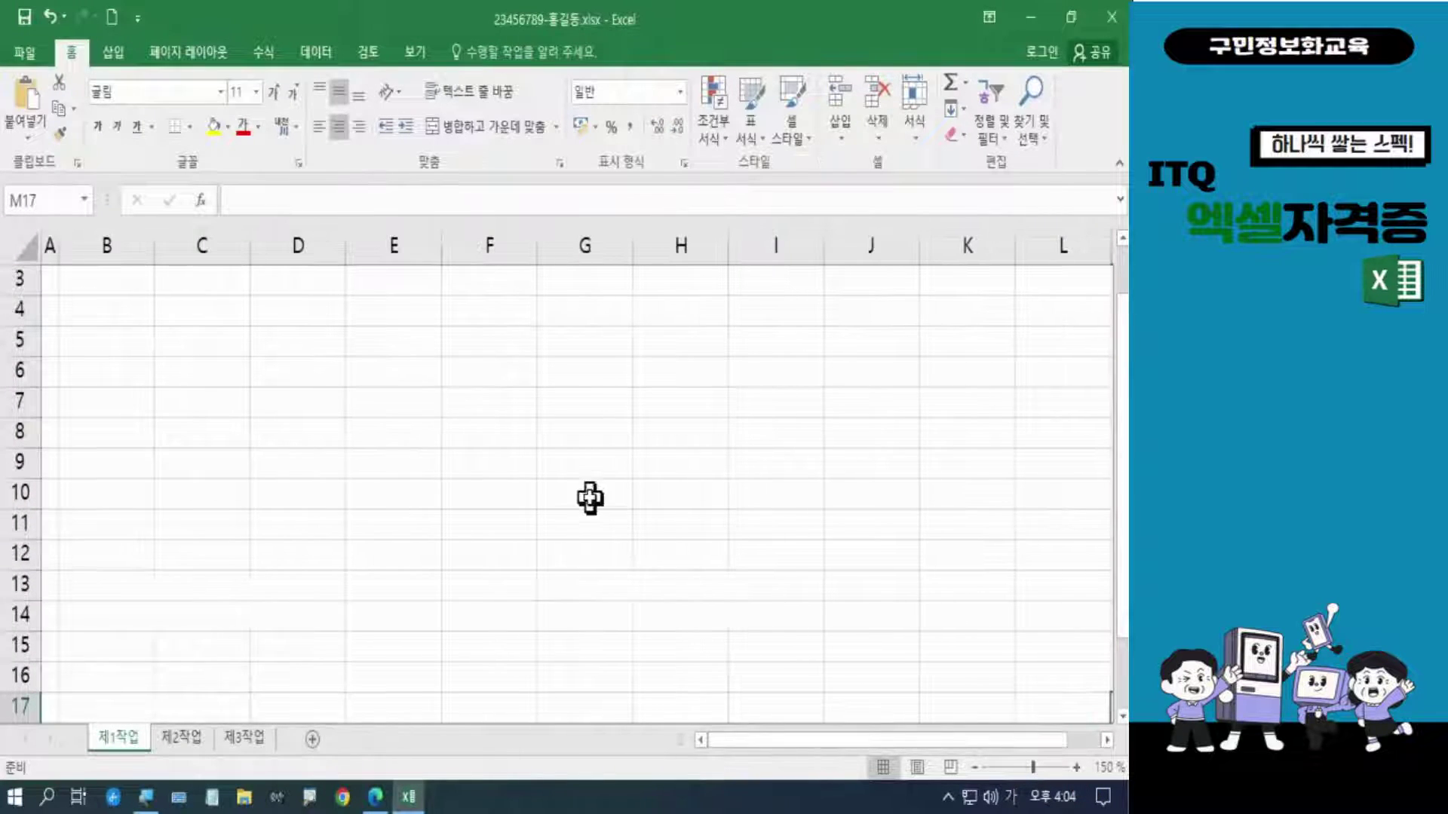
pyautogui.scroll(1, 592, 495)
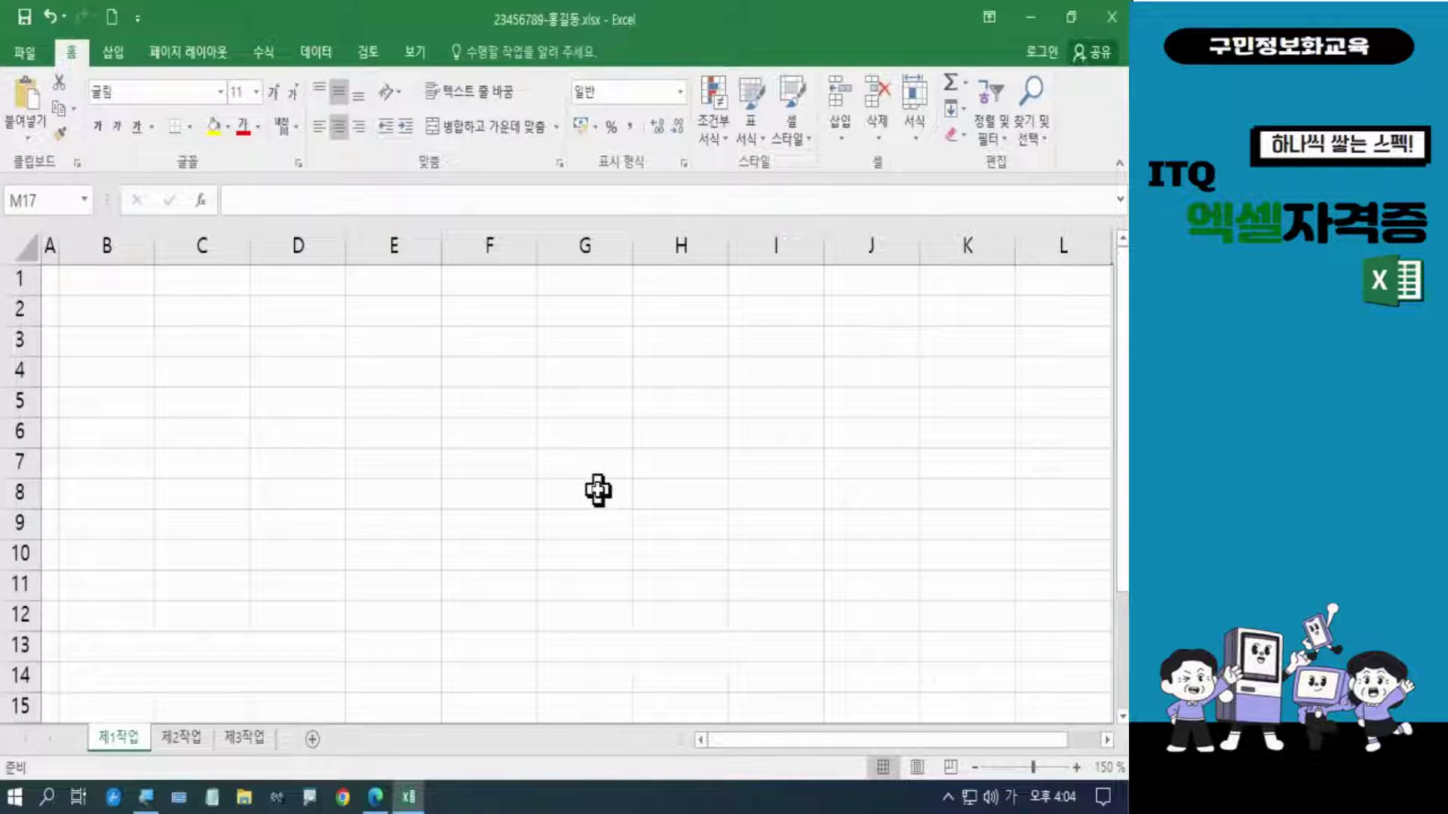
pyautogui.click(124, 372)
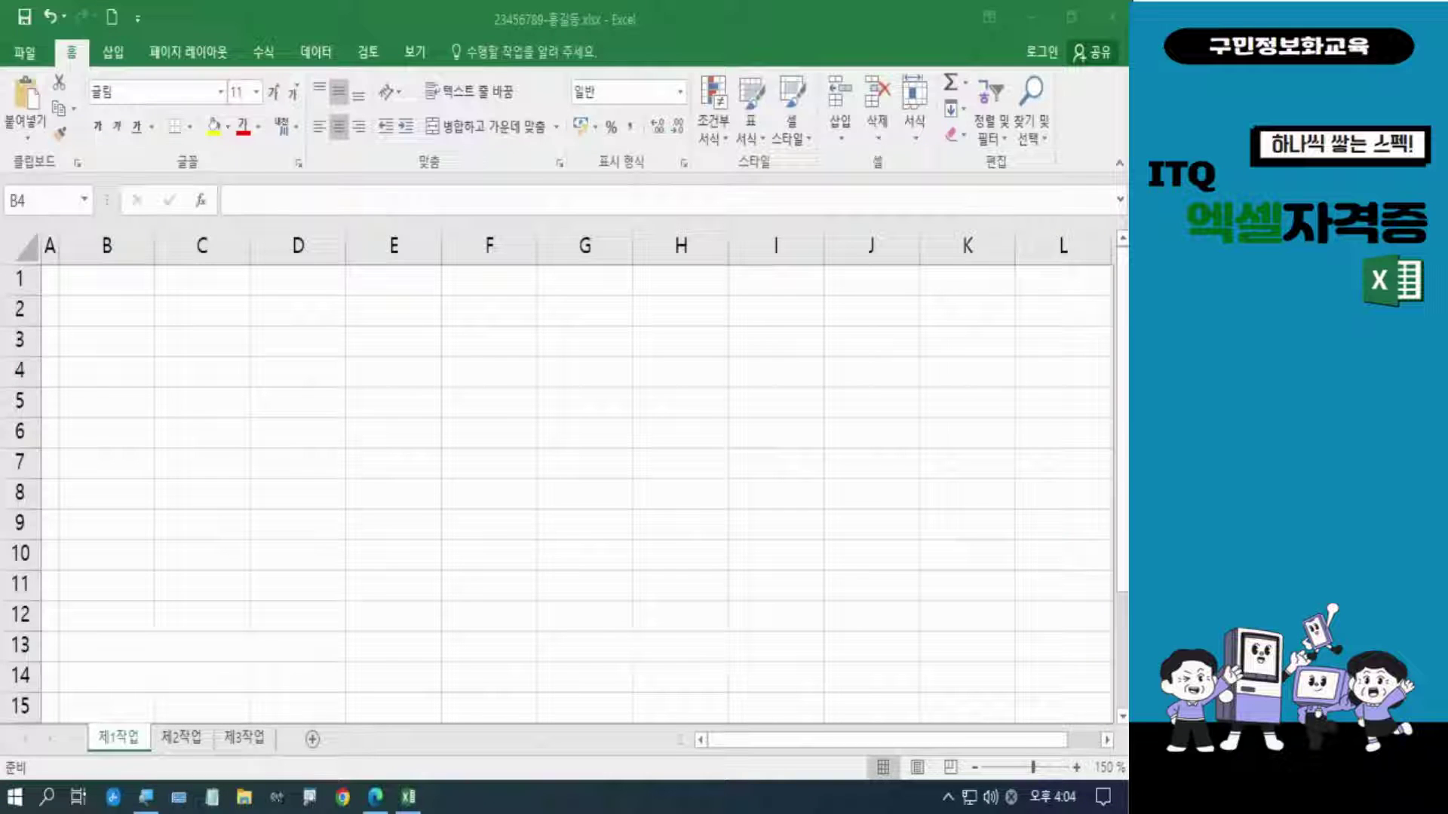
# Step: Switch to GE11-12A.pdf in the browser, check the 제1작업 output table, and return to the Excel workbook
pyautogui.click(374, 797)
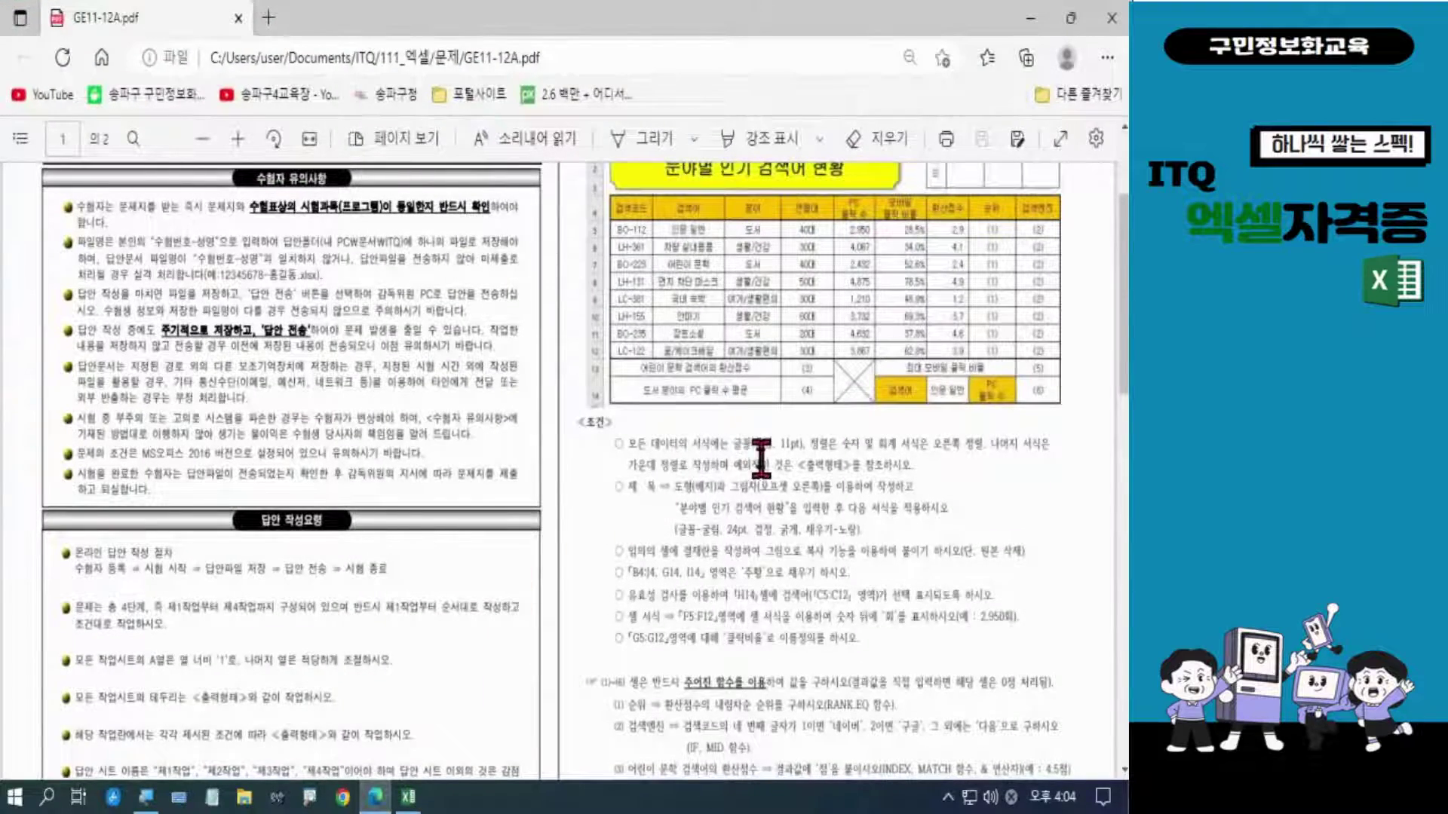
pyautogui.scroll(3, 761, 457)
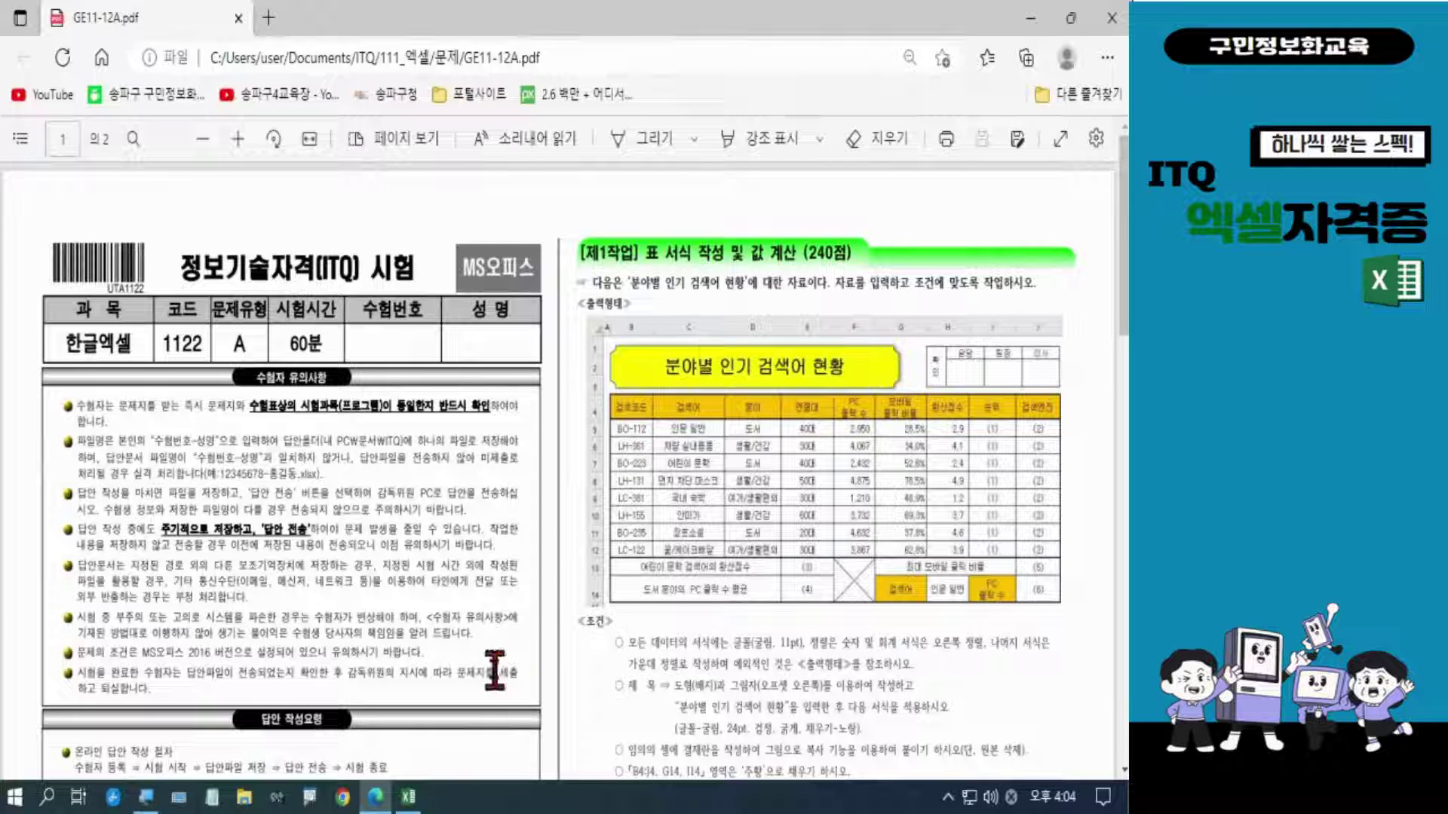
pyautogui.click(428, 801)
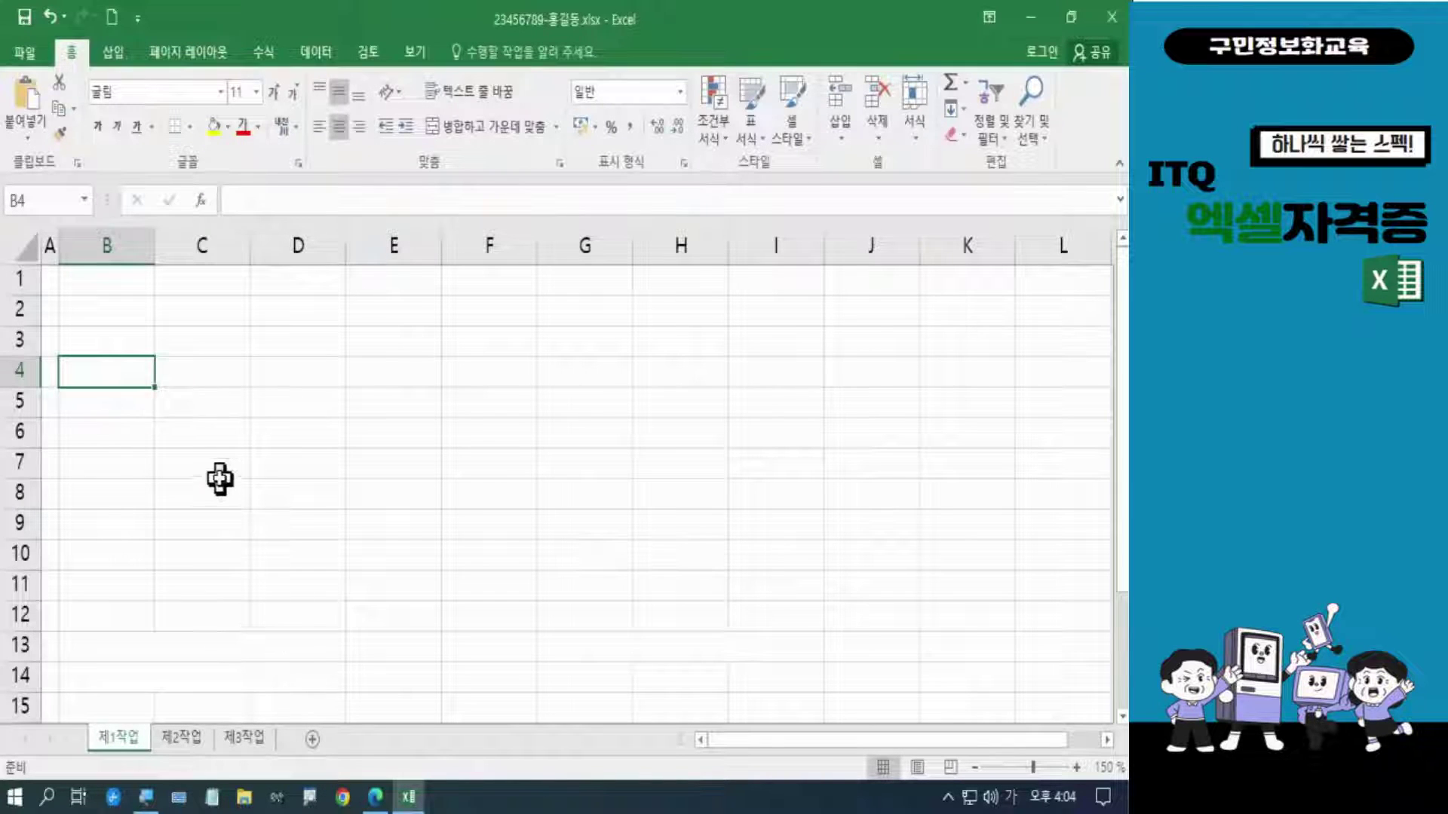
# Step: Enter the header 검색코드 in B4 and the first code BO-112 in B5
pyautogui.write('검색코')
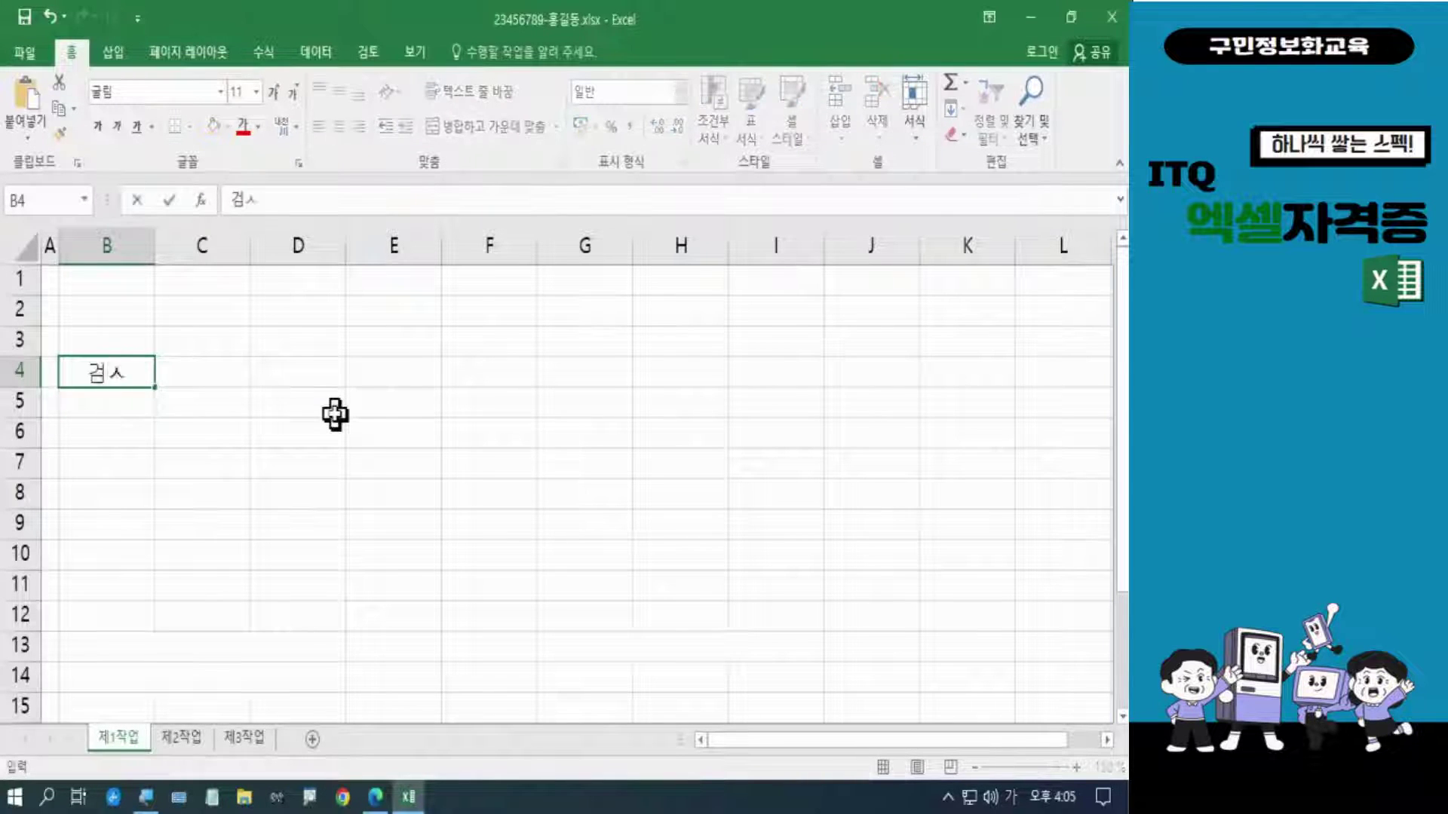
pyautogui.write('드')
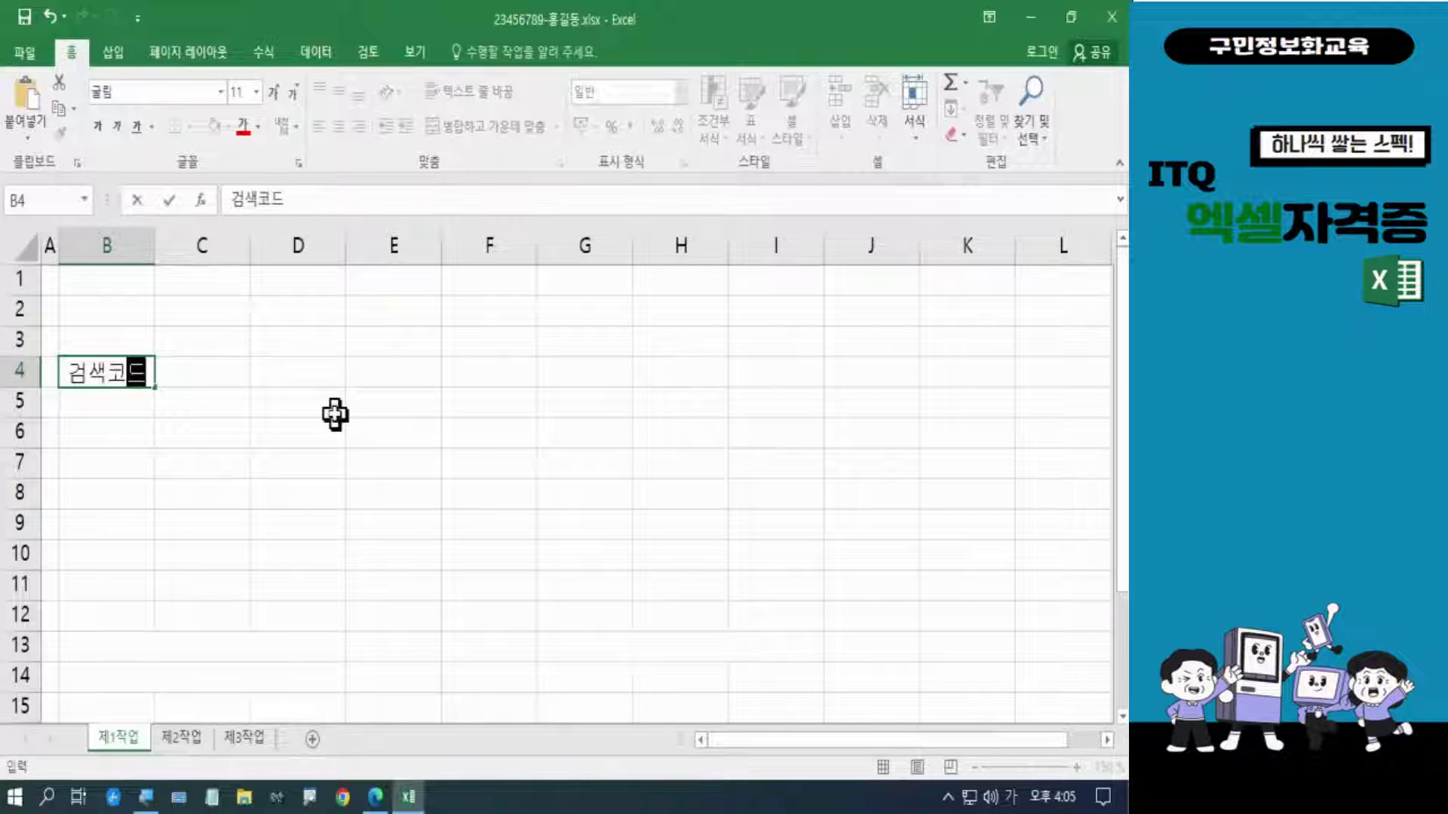
pyautogui.press('Return')
pyautogui.press('Hangul')
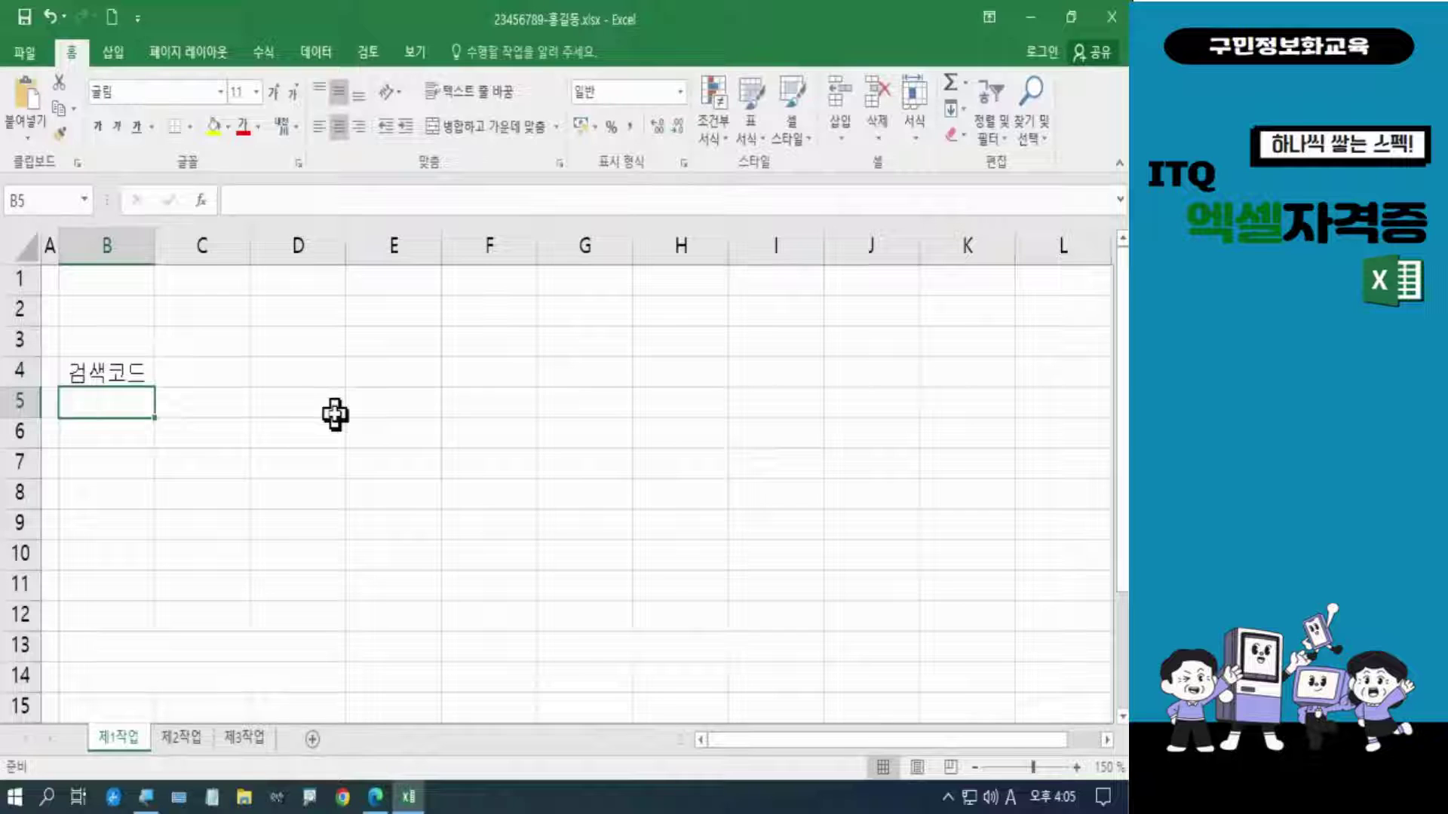
pyautogui.write('BO-')
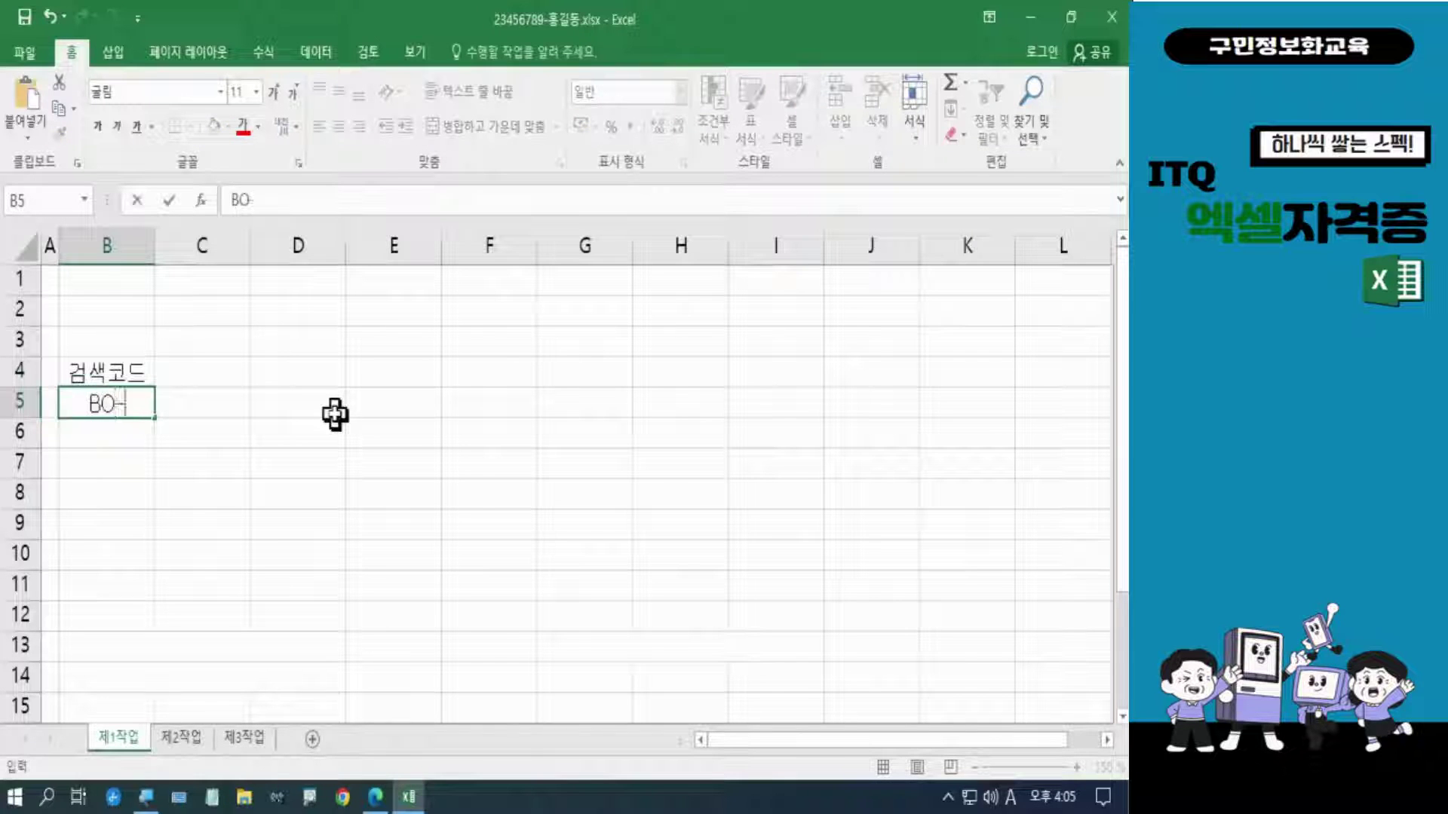
pyautogui.write('112')
pyautogui.press('Return')
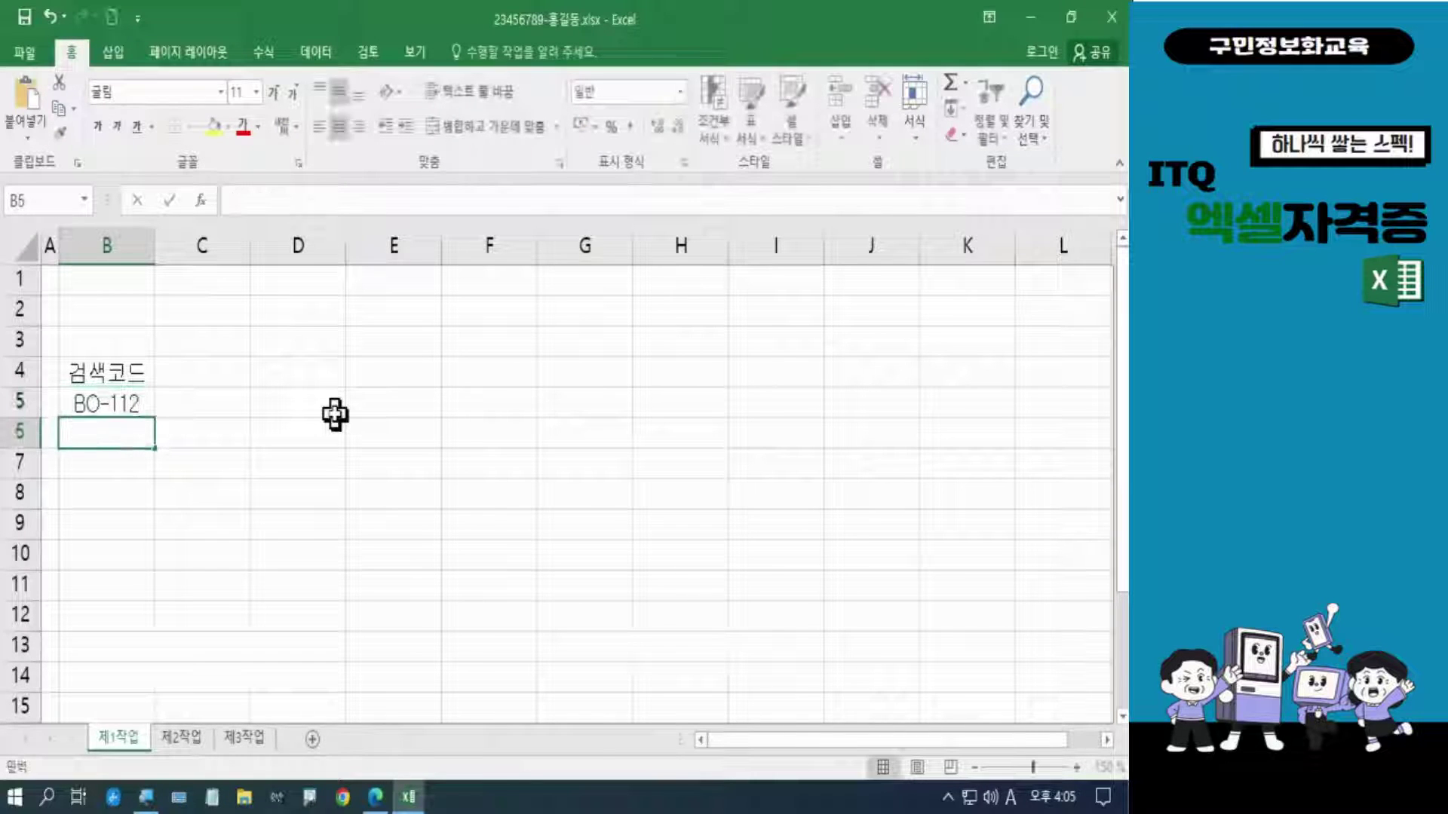
# Step: Enter the search codes LH-361, BO-223 and LH-131 in cells B6 to B8
pyautogui.write('LH-')
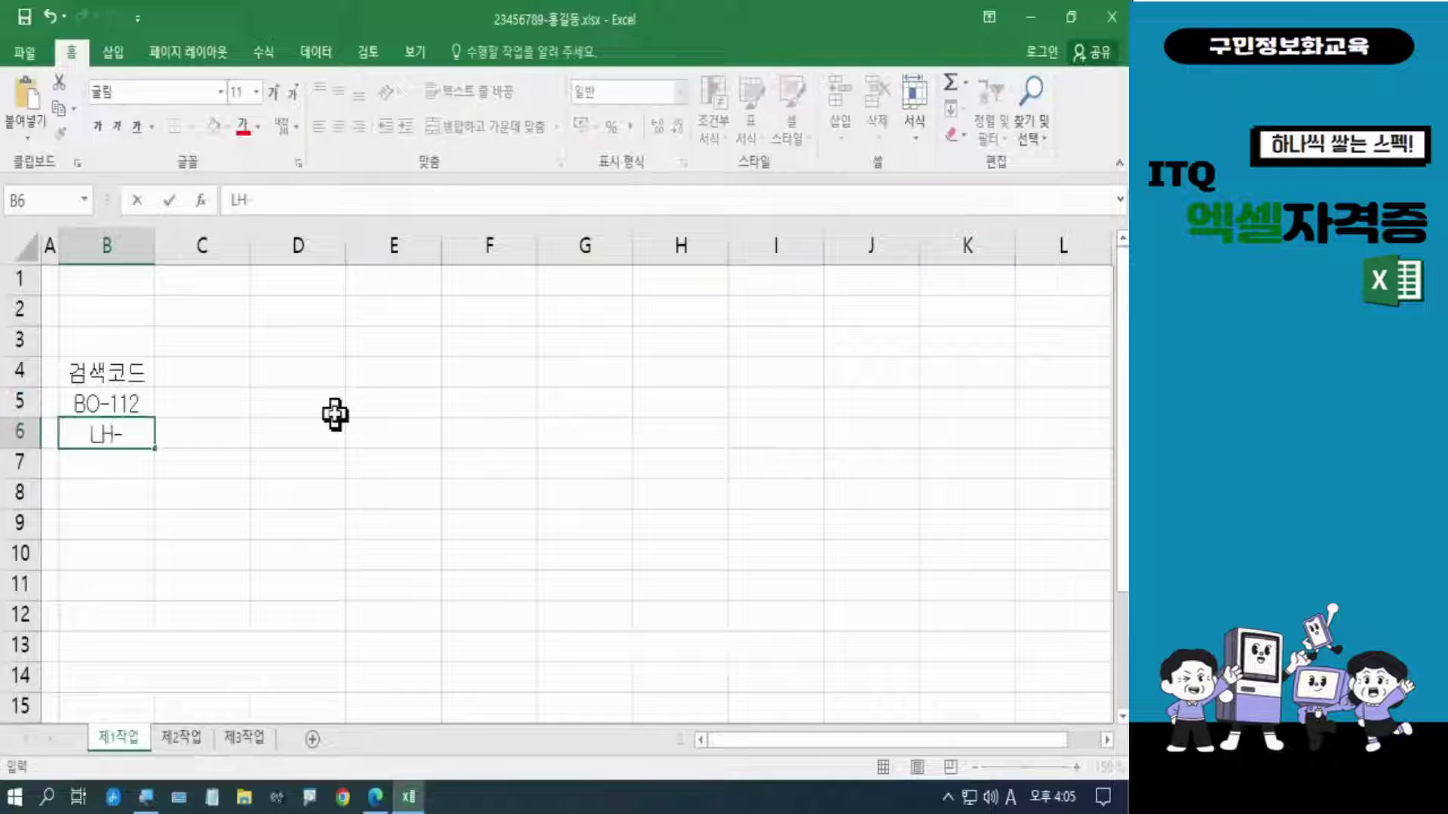
pyautogui.write('361')
pyautogui.press('Return')
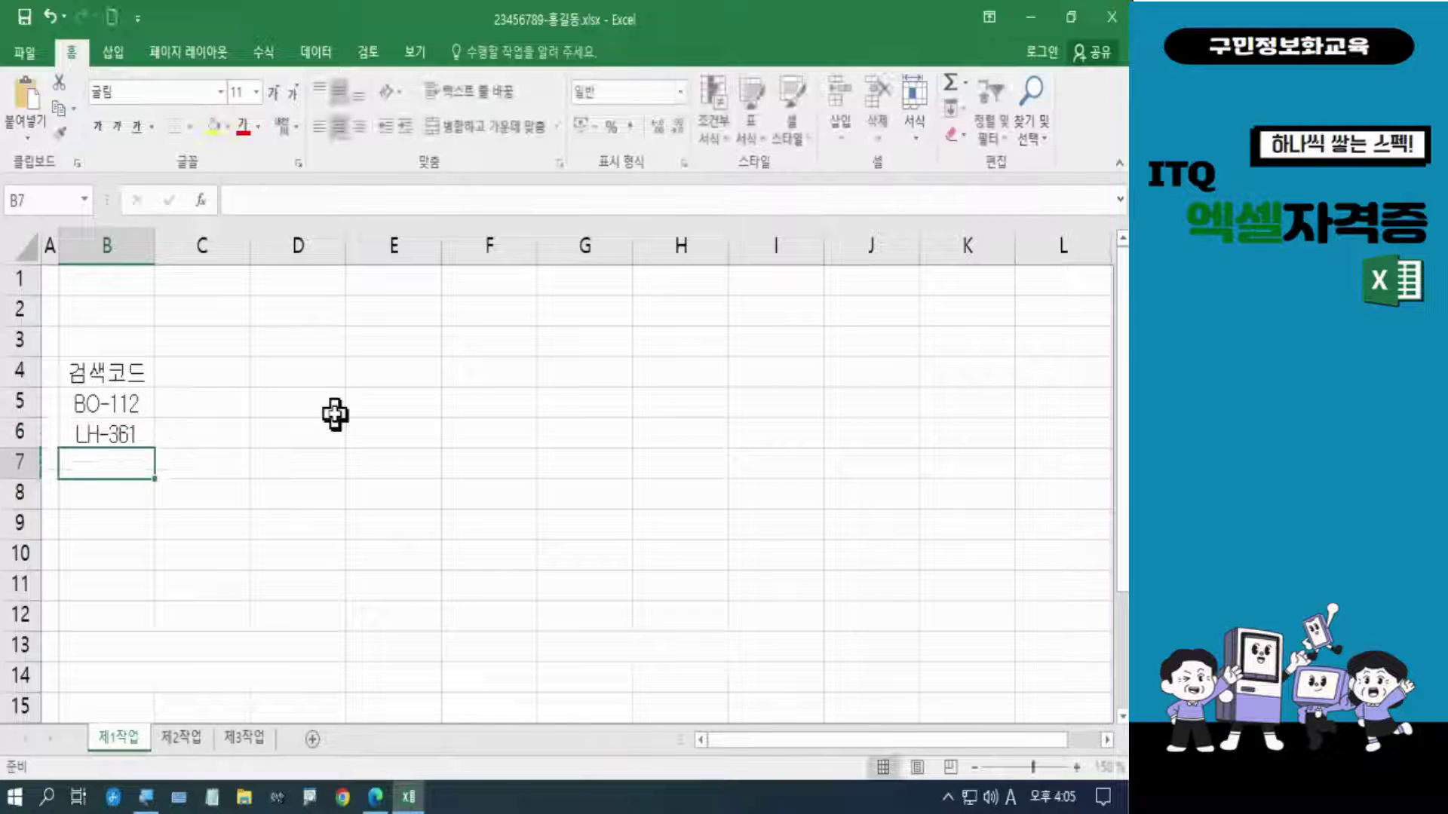
pyautogui.write('BO-')
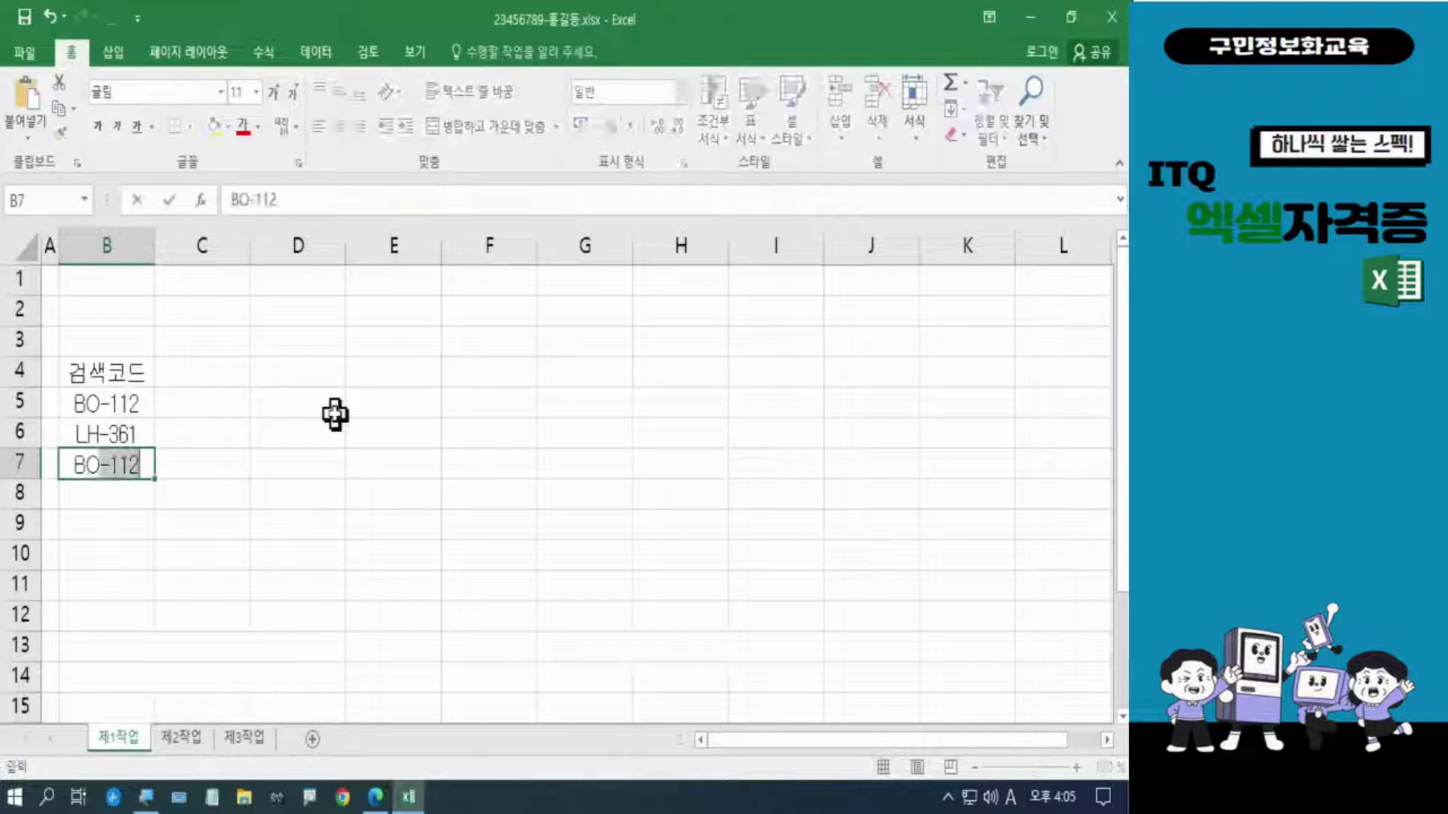
pyautogui.write('-')
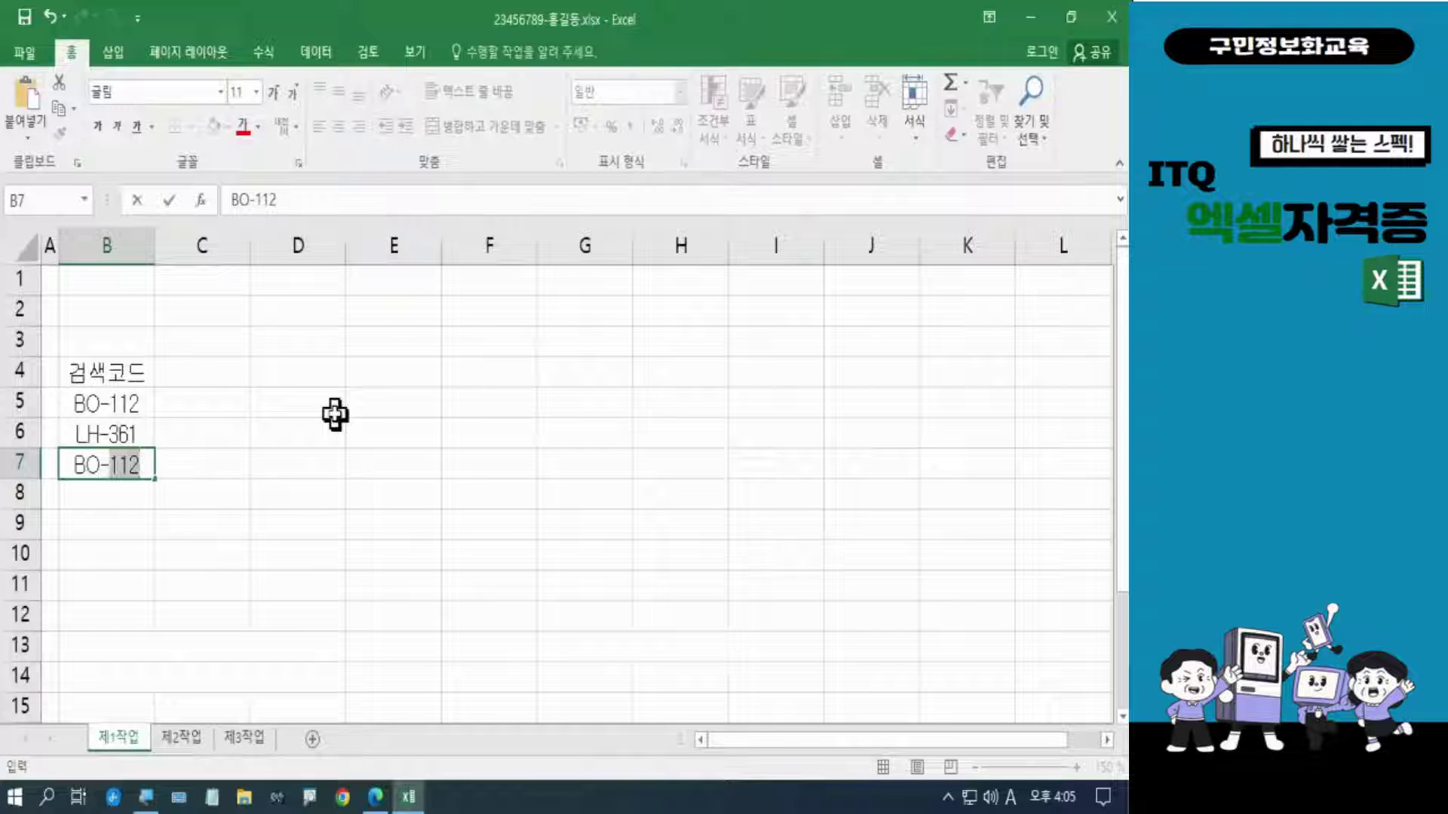
pyautogui.write('223')
pyautogui.press('Return')
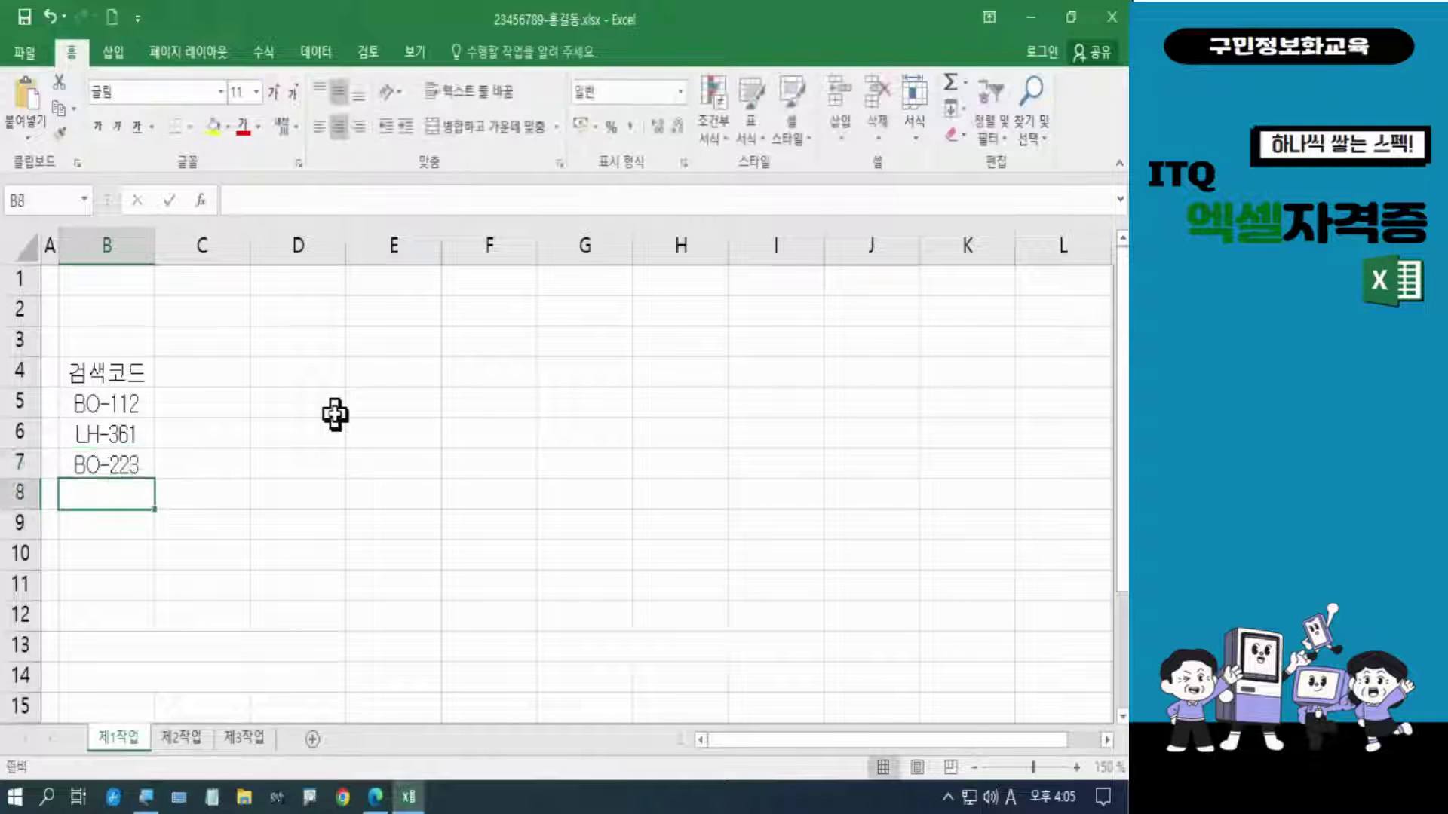
pyautogui.write('LH-')
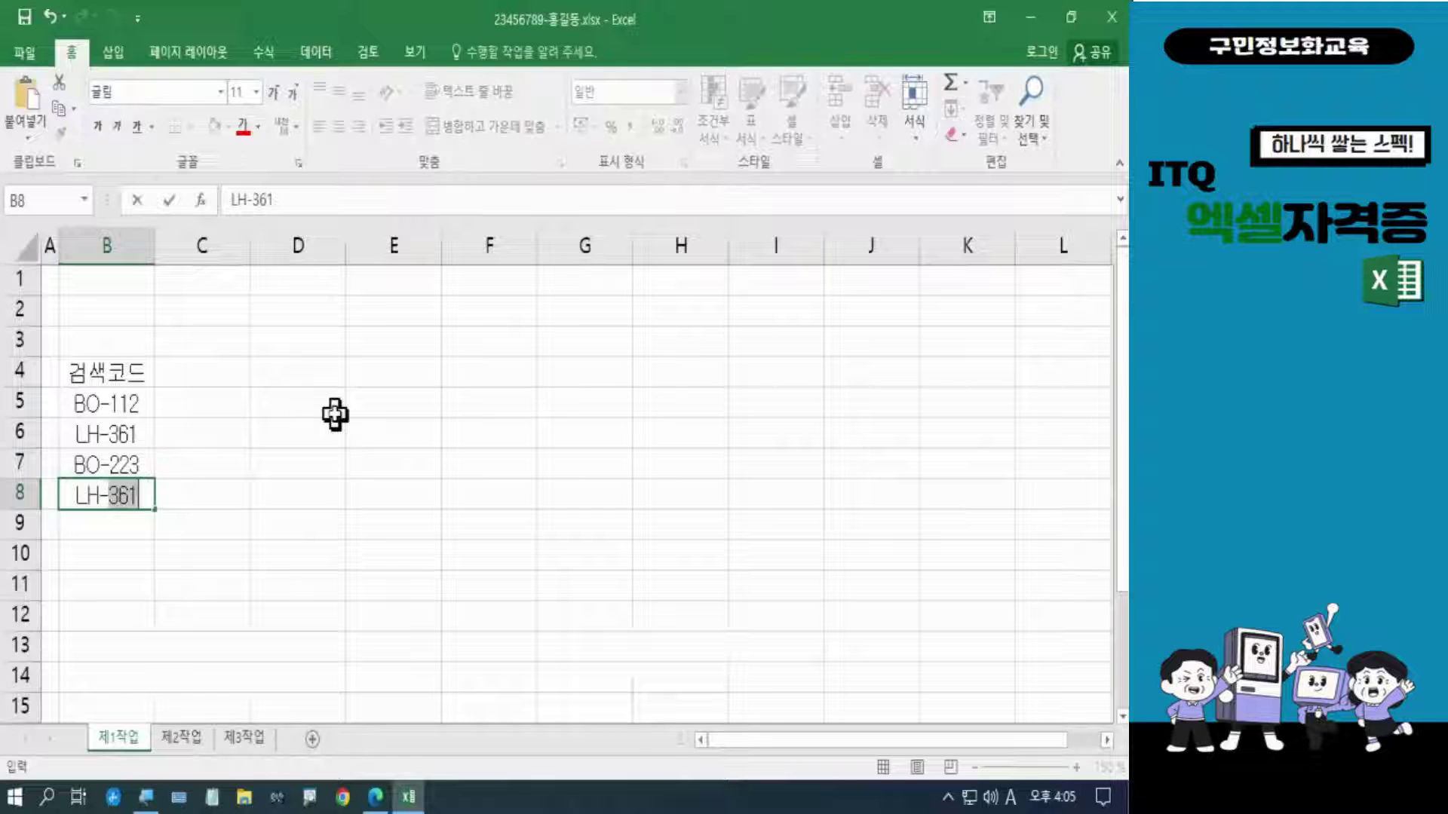
pyautogui.write('131')
pyautogui.press('Return')
# Step: Enter the search codes LC-381 in B9 and LH-155 in B10
pyautogui.write('LC')
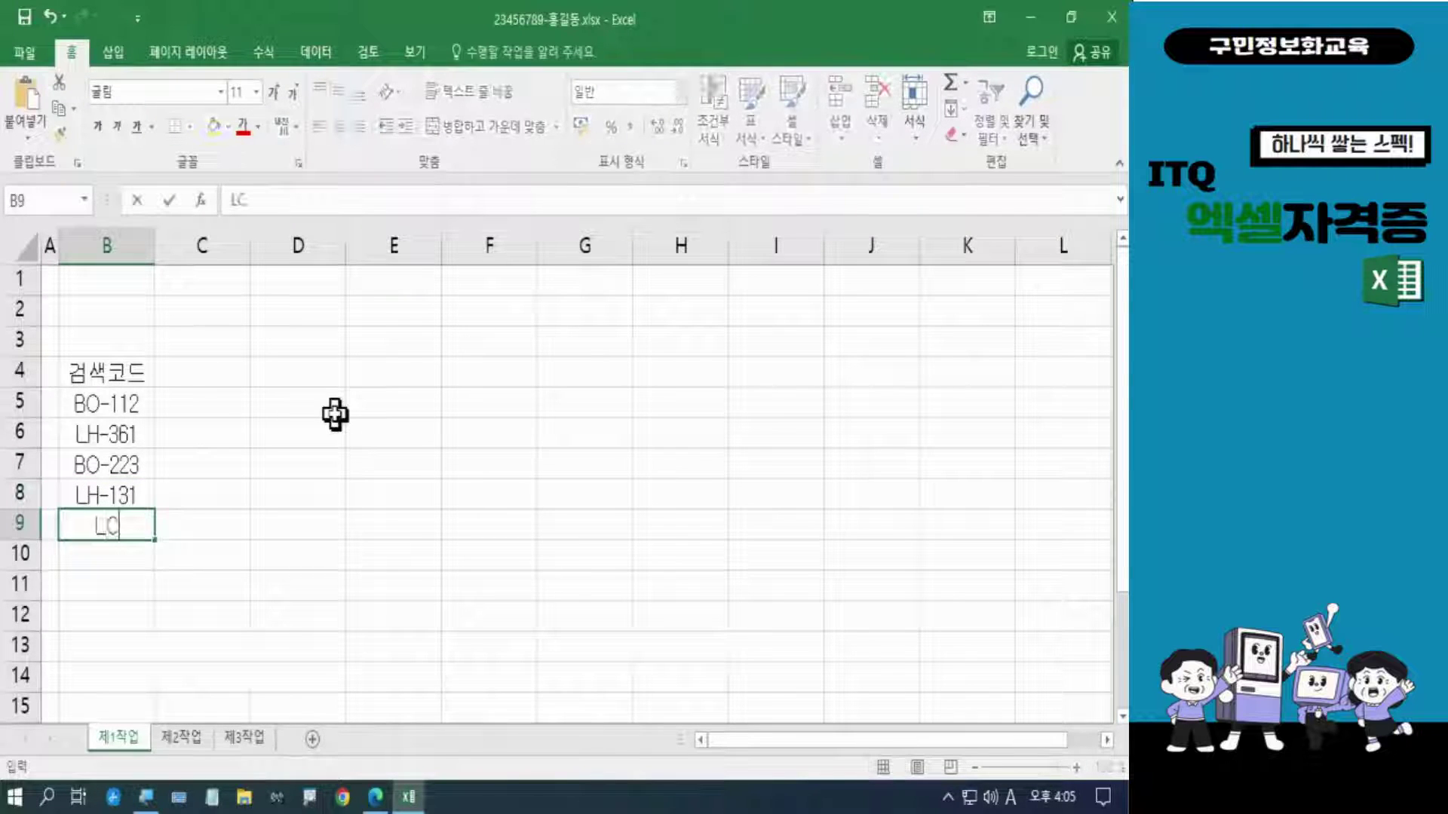
pyautogui.write('-3')
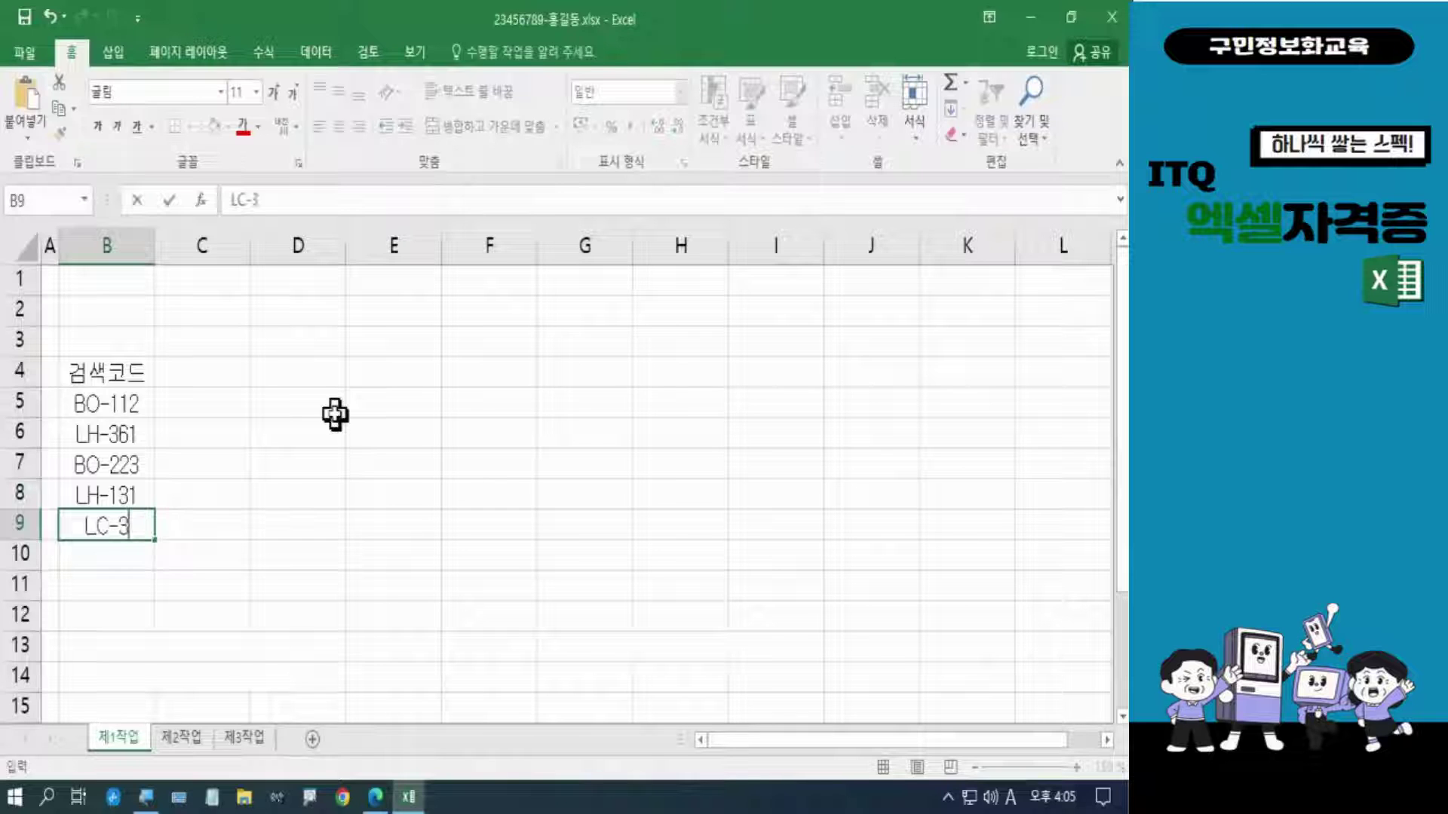
pyautogui.write('81')
pyautogui.press('Return')
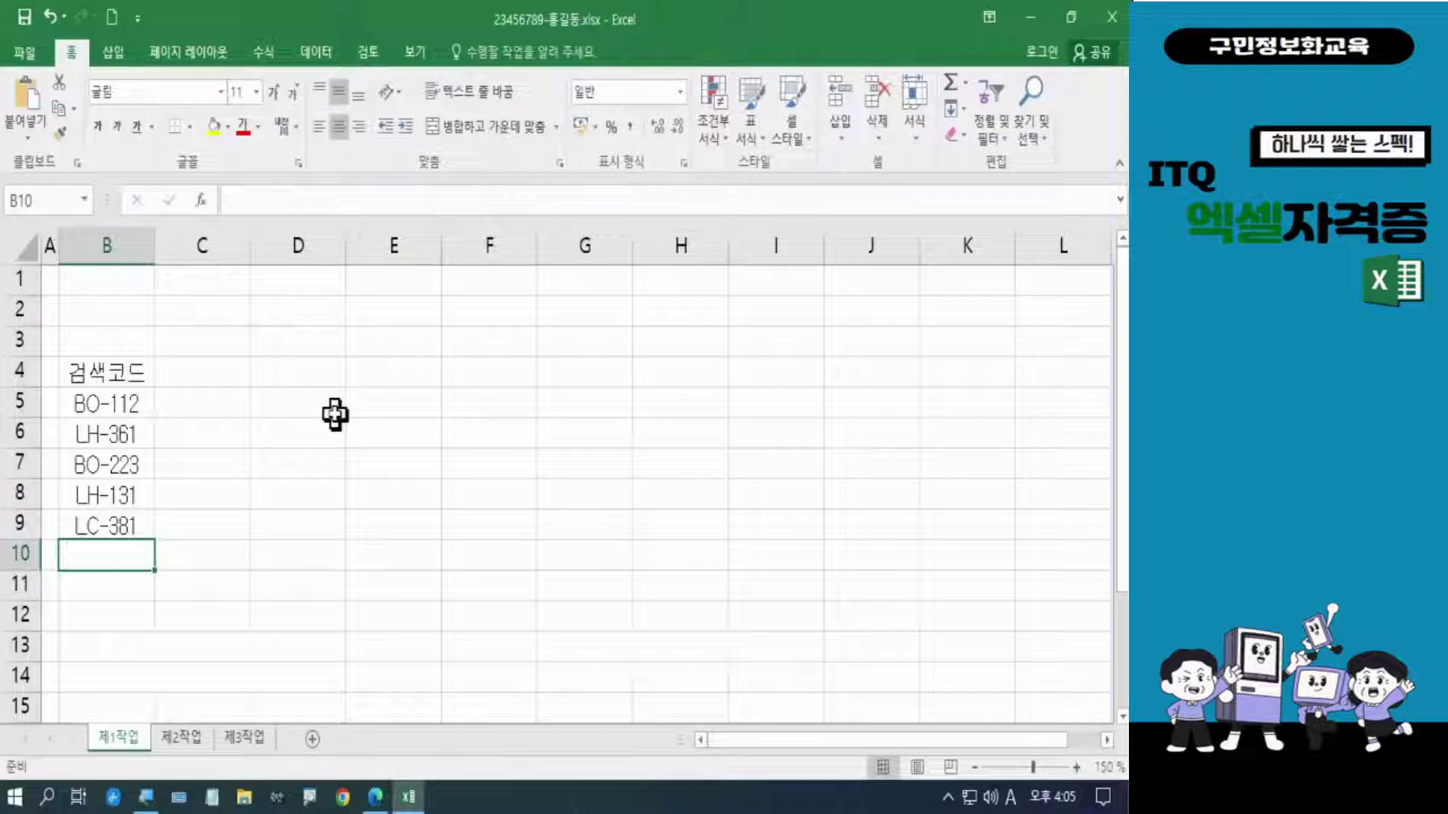
pyautogui.write('LH-')
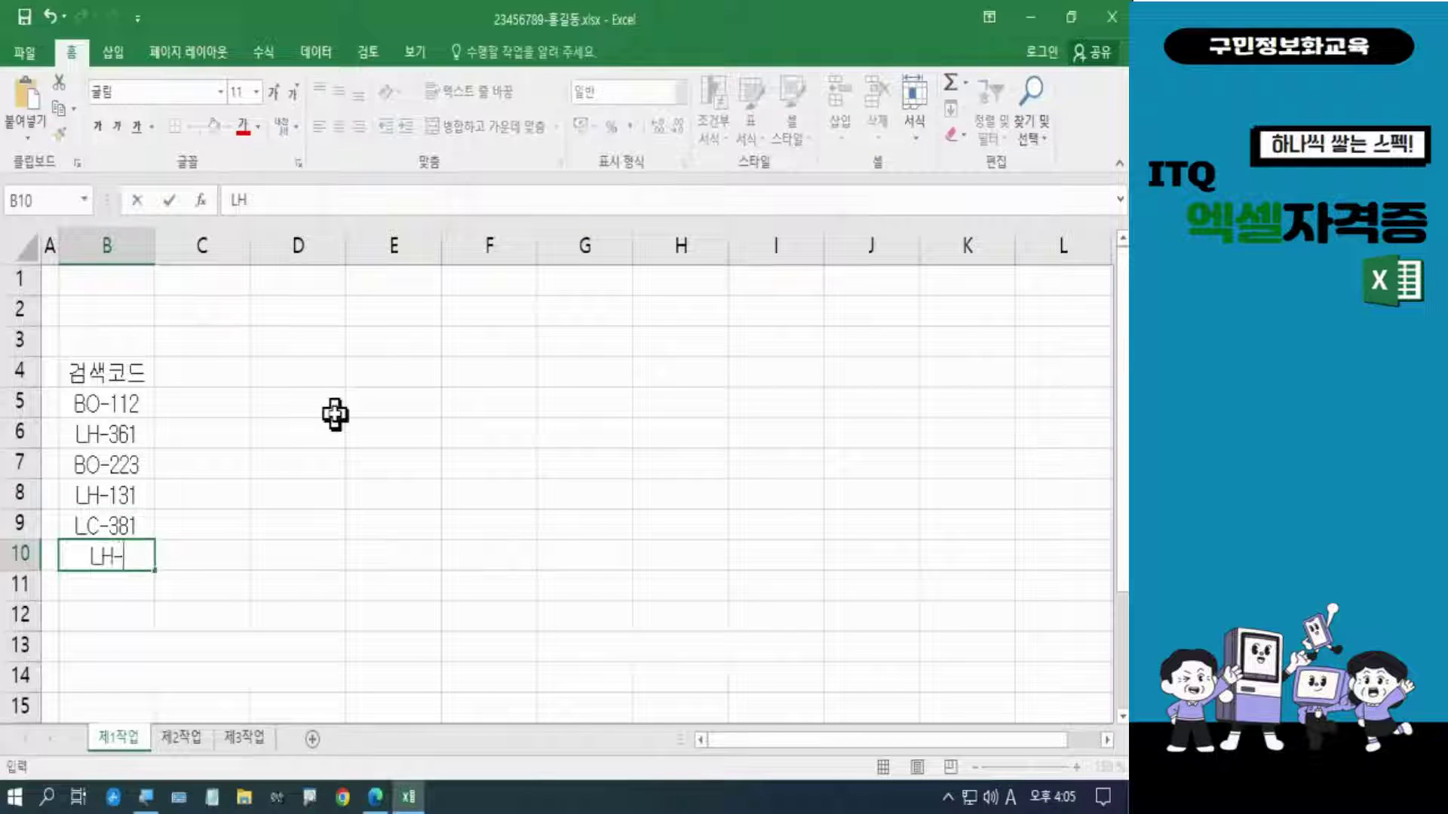
pyautogui.write('1')
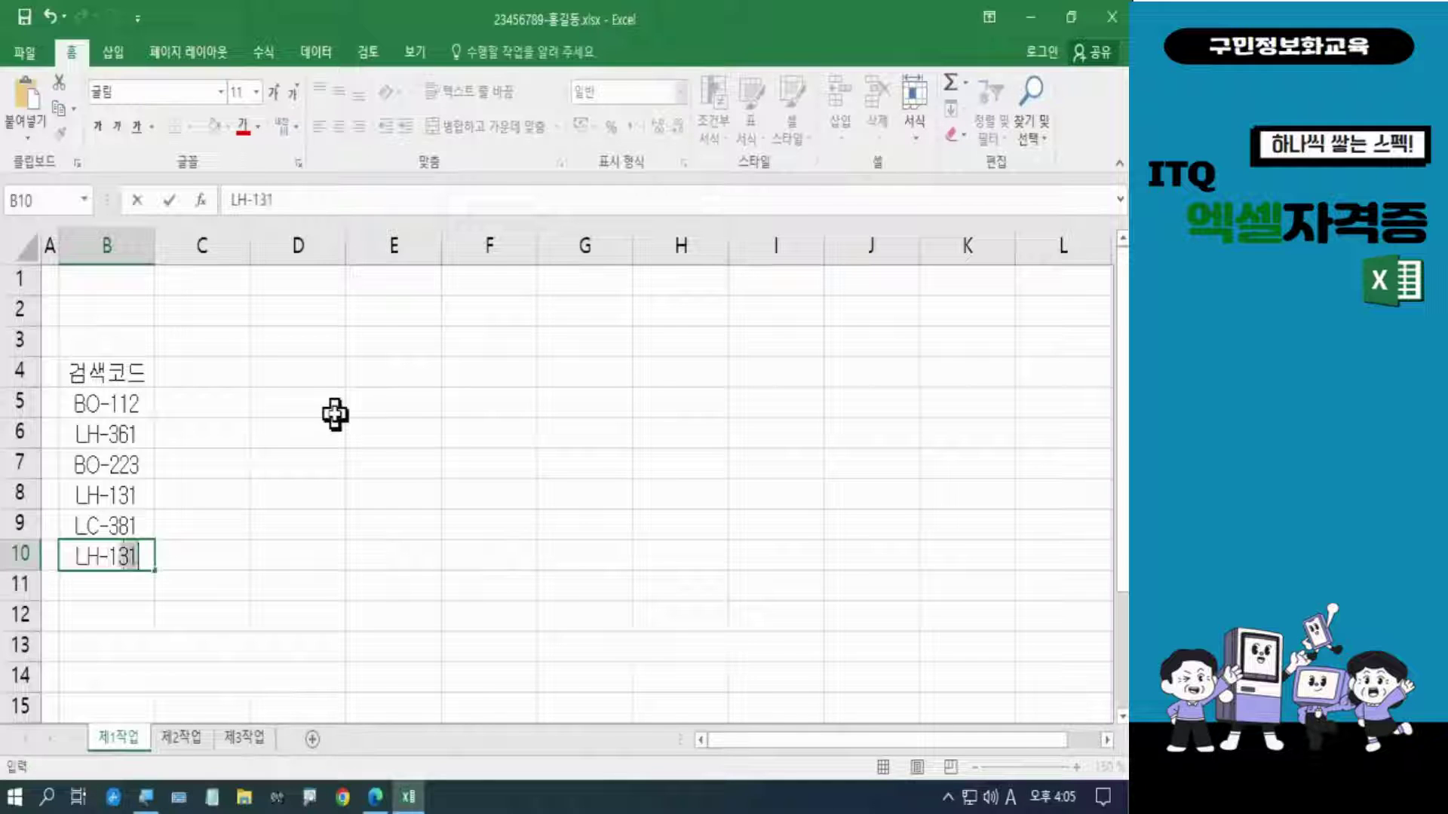
pyautogui.write('55')
pyautogui.press('Return')
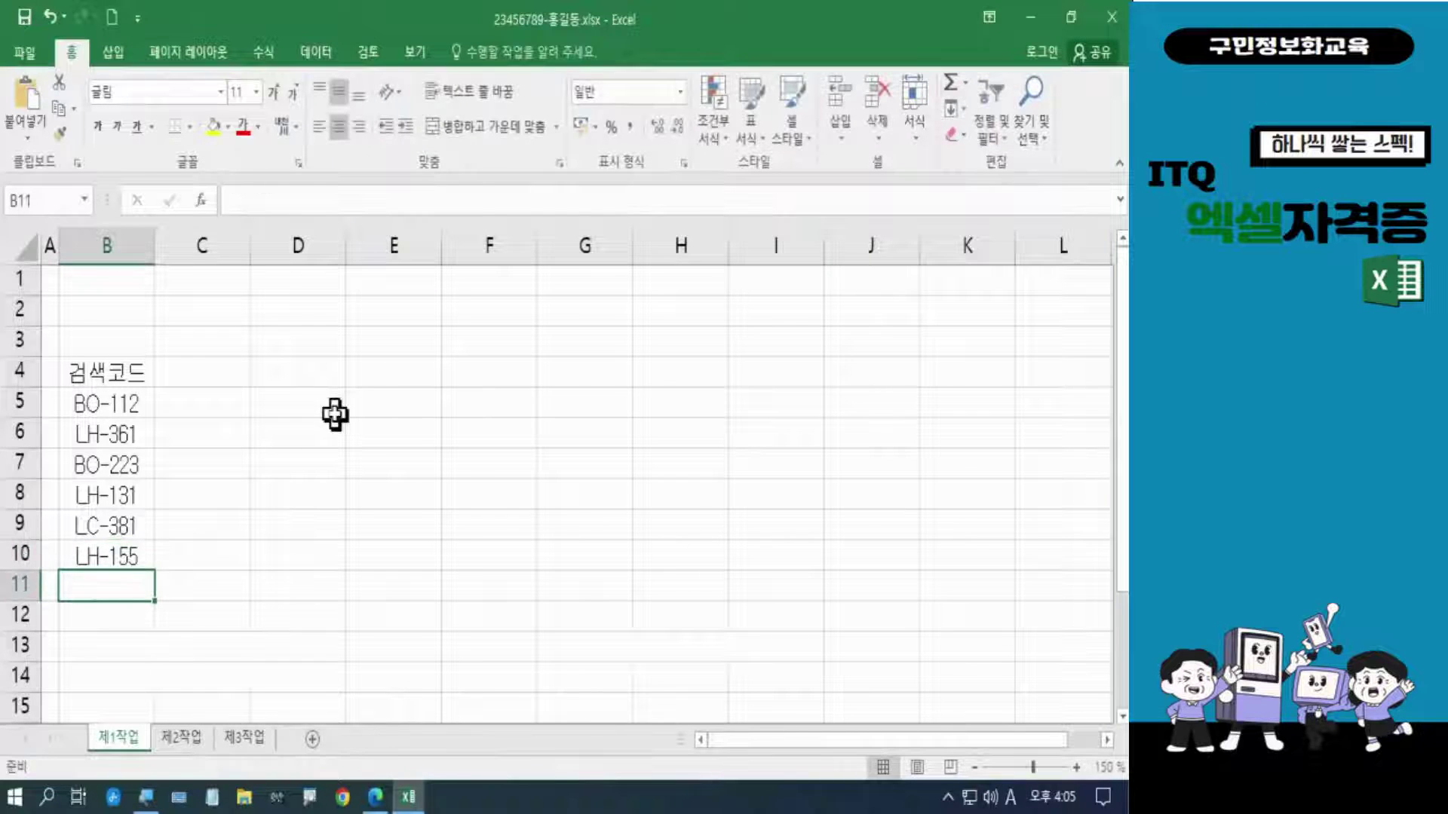
# Step: Complete the 검색코드 column with BO-235 in B11 and LC-122 in B12
pyautogui.write('B')
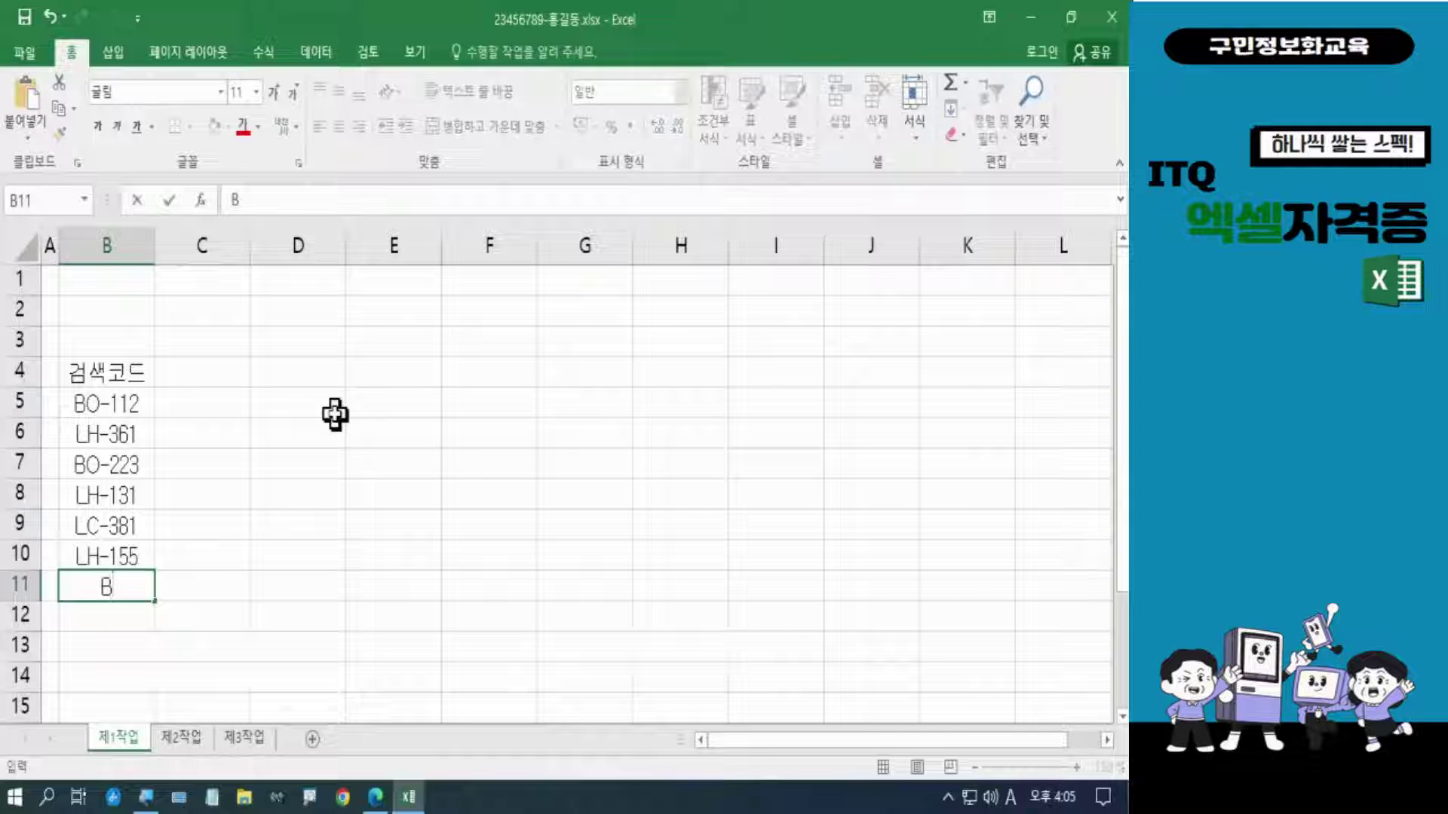
pyautogui.write('O-235')
pyautogui.press('Return')
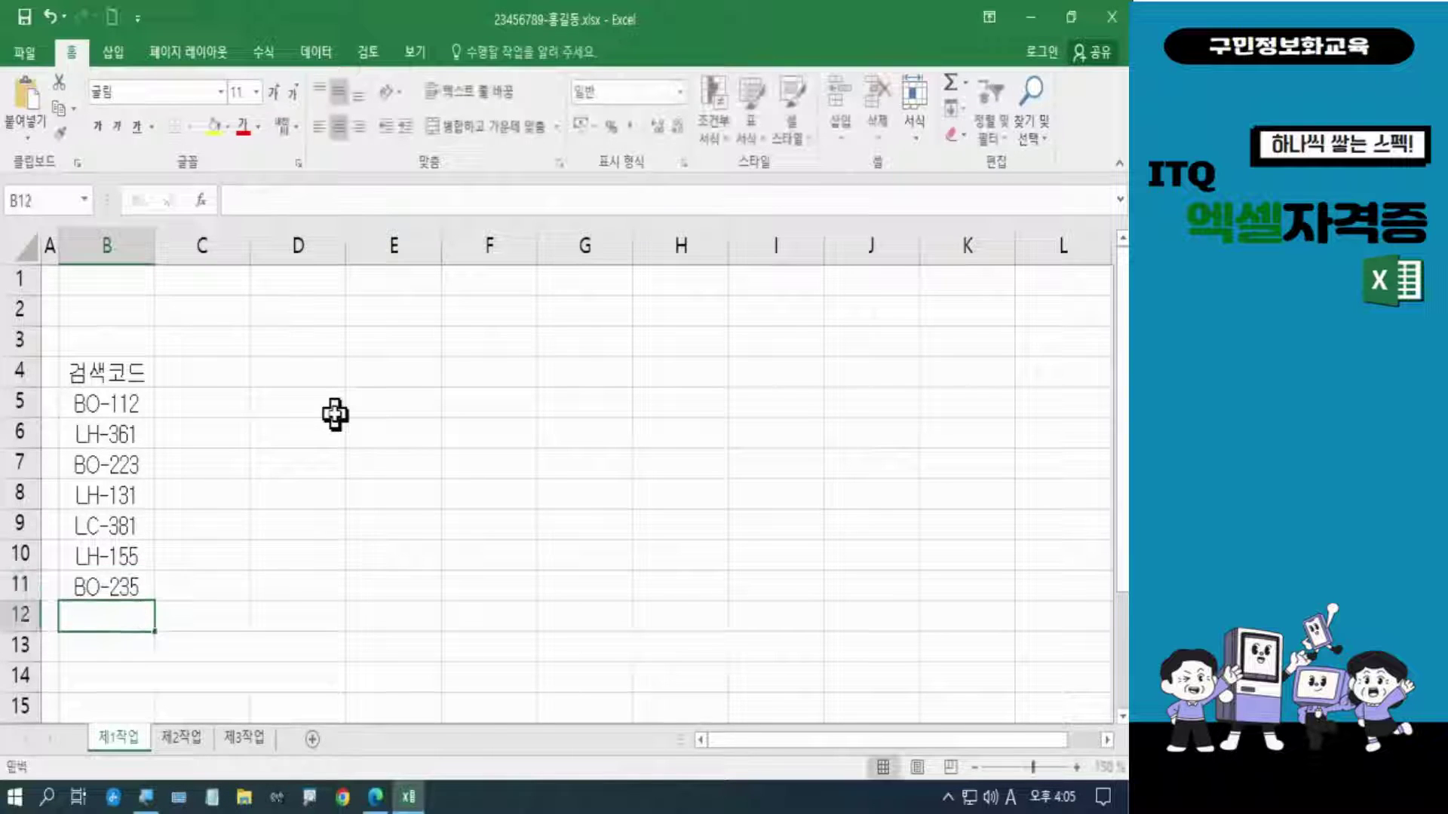
pyautogui.write('L')
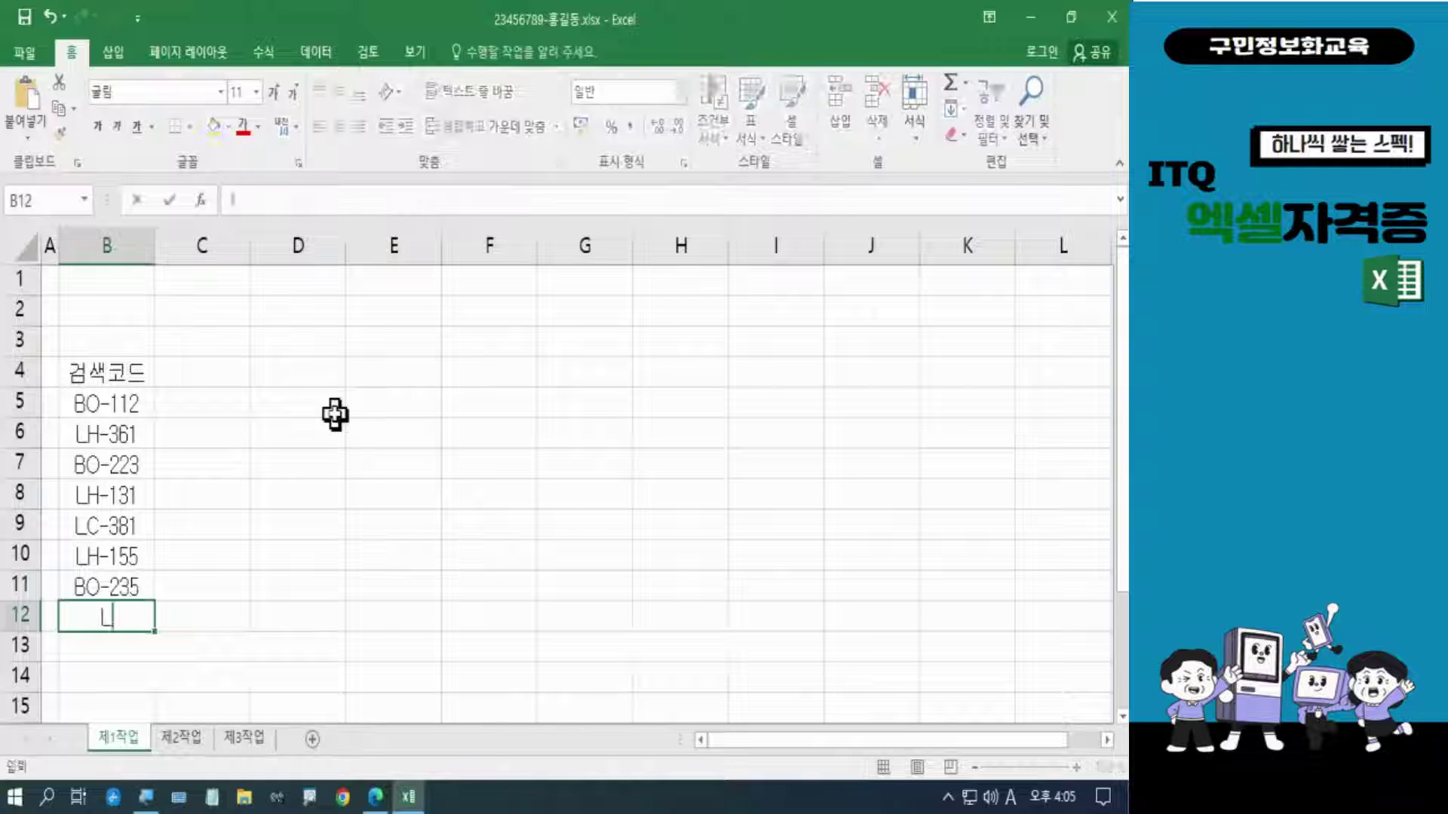
pyautogui.write('C-122')
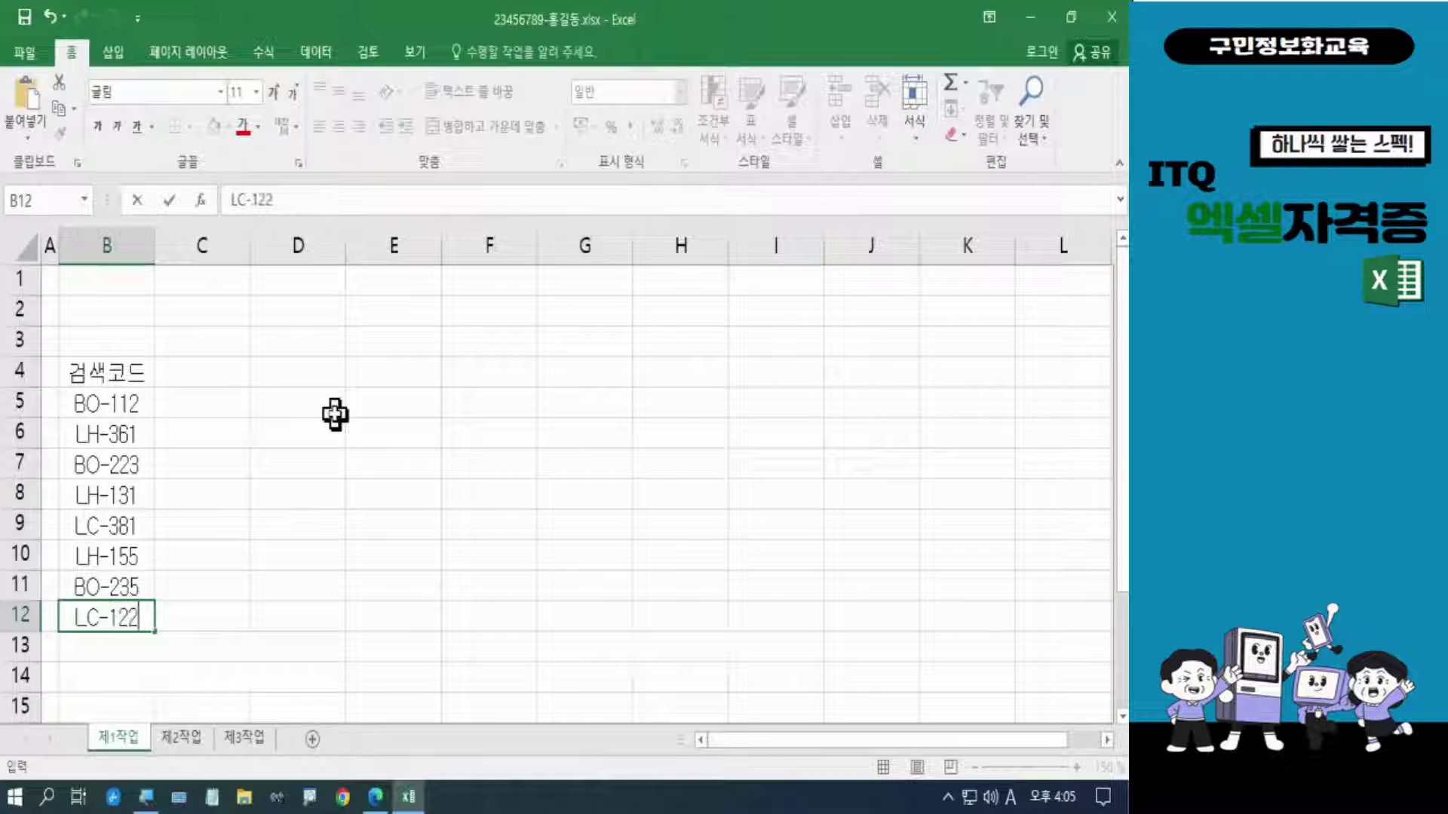
pyautogui.press('Return')
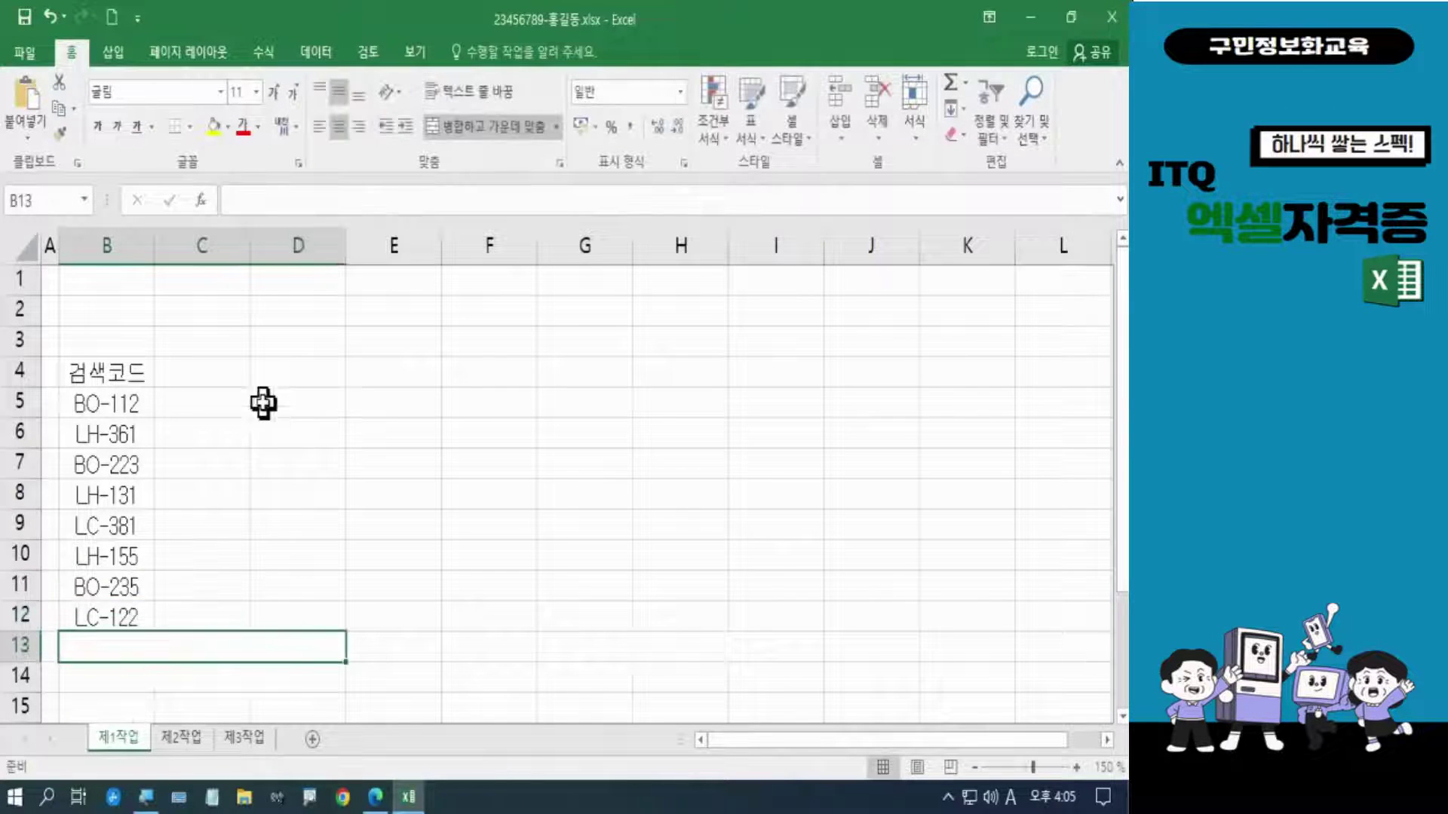
# Step: Enter the column header 검색어 in C4 using Korean input
pyautogui.click(230, 380)
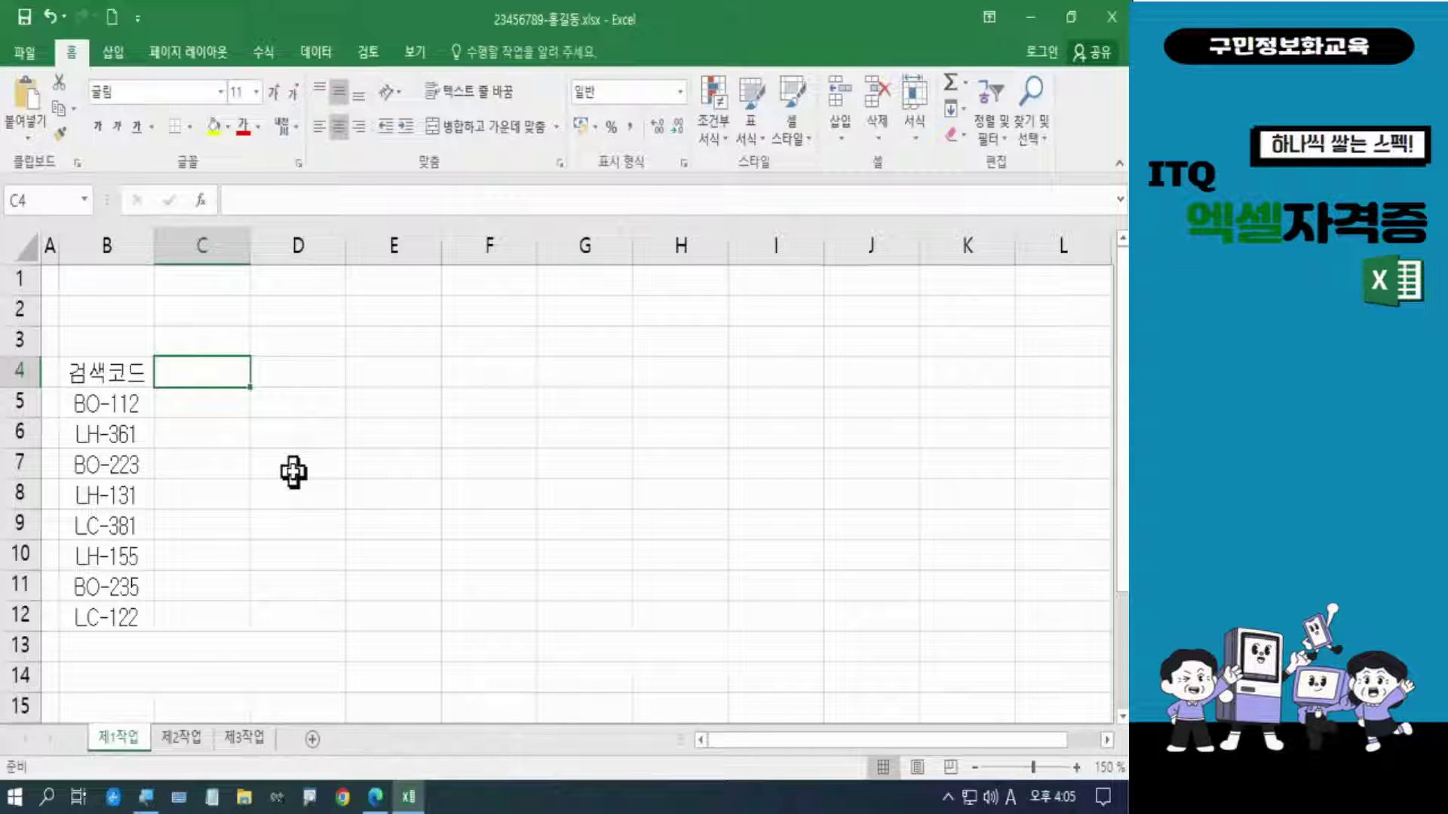
pyautogui.write('rjatord')
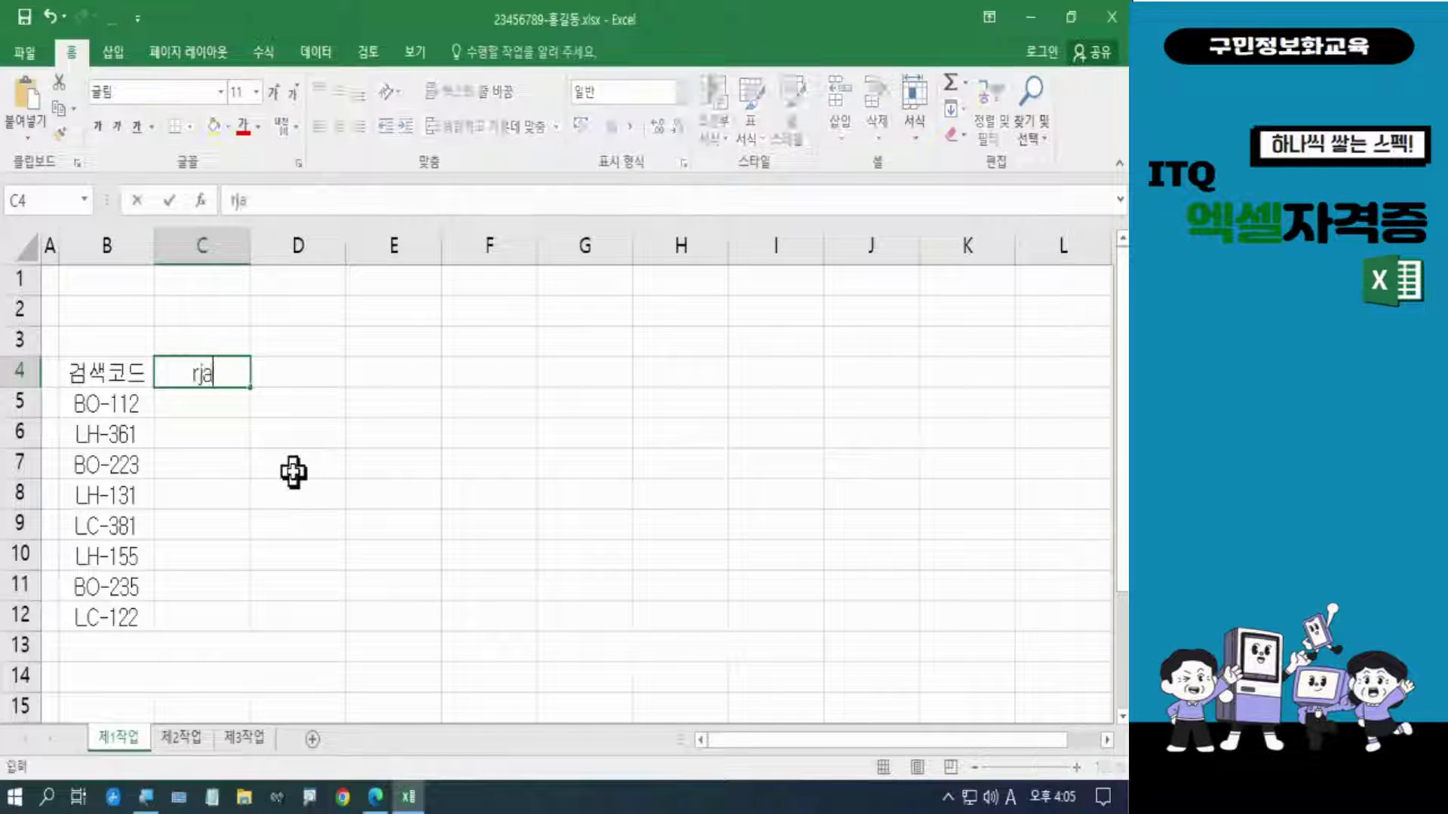
pyautogui.press('BackSpace')
pyautogui.press('BackSpace')
pyautogui.press('BackSpace')
pyautogui.press('BackSpace')
pyautogui.press('BackSpace')
pyautogui.press('BackSpace')
pyautogui.press('BackSpace')
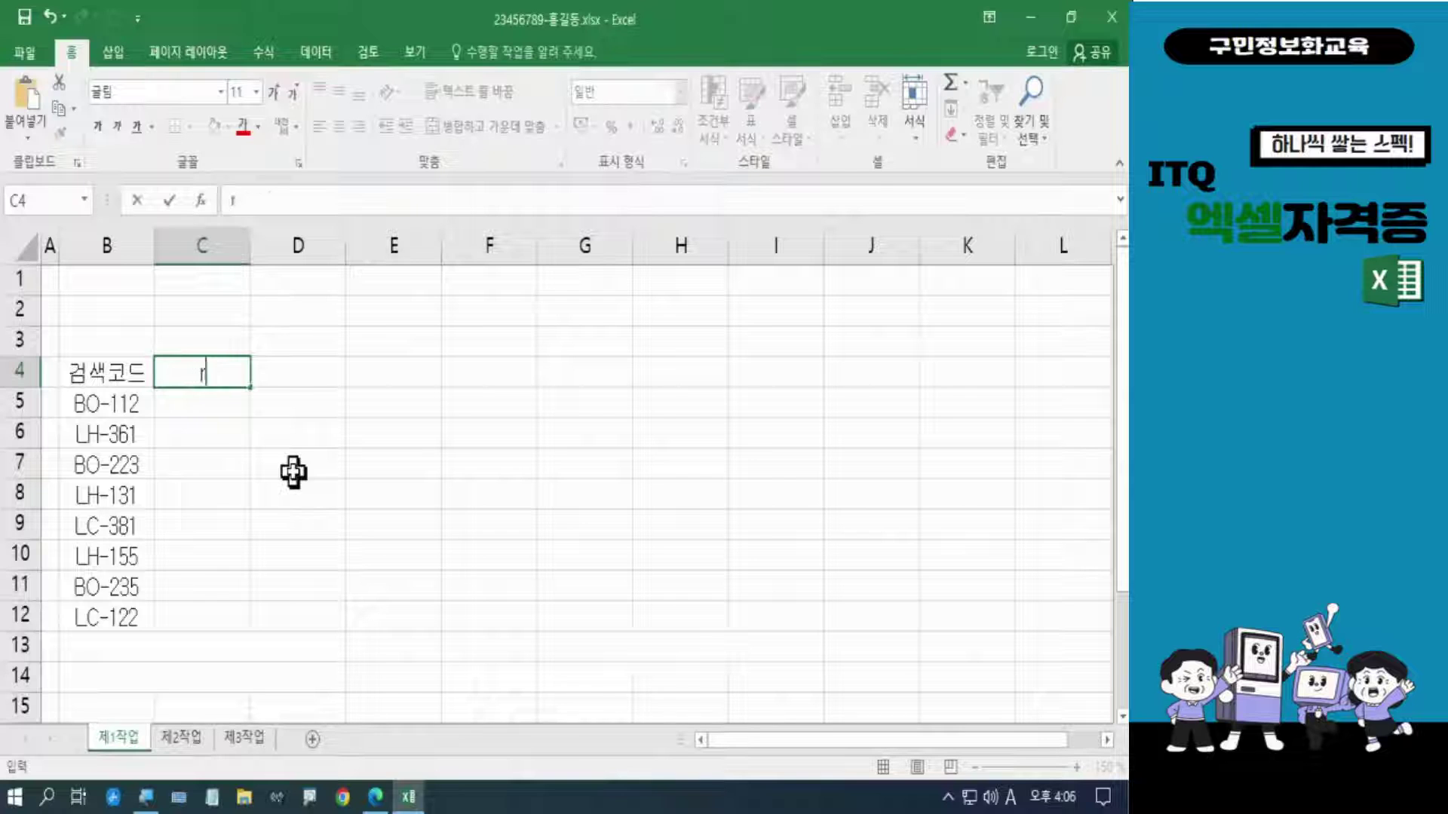
pyautogui.press('Hangul')
pyautogui.write('색어')
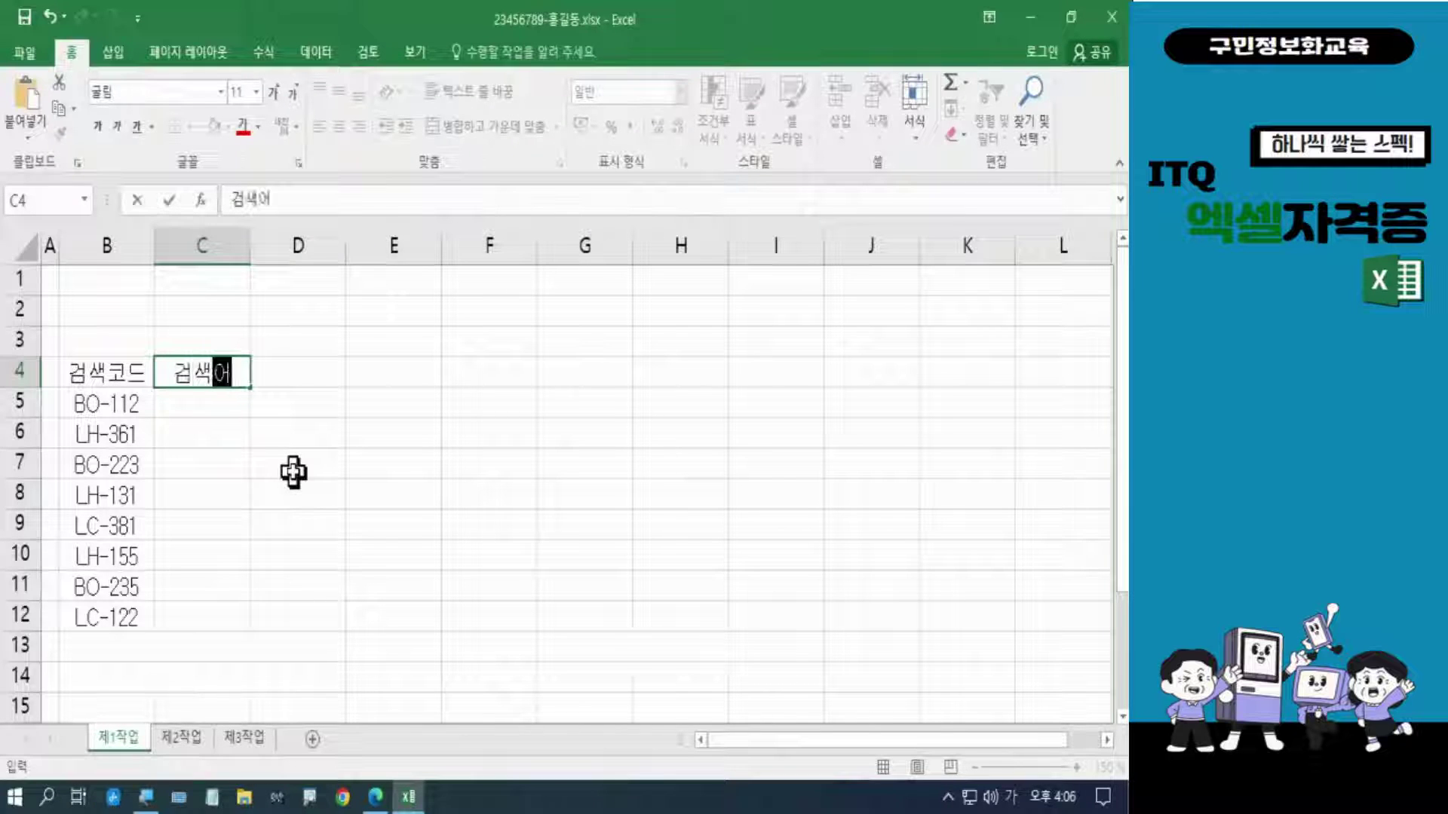
pyautogui.press('Return')
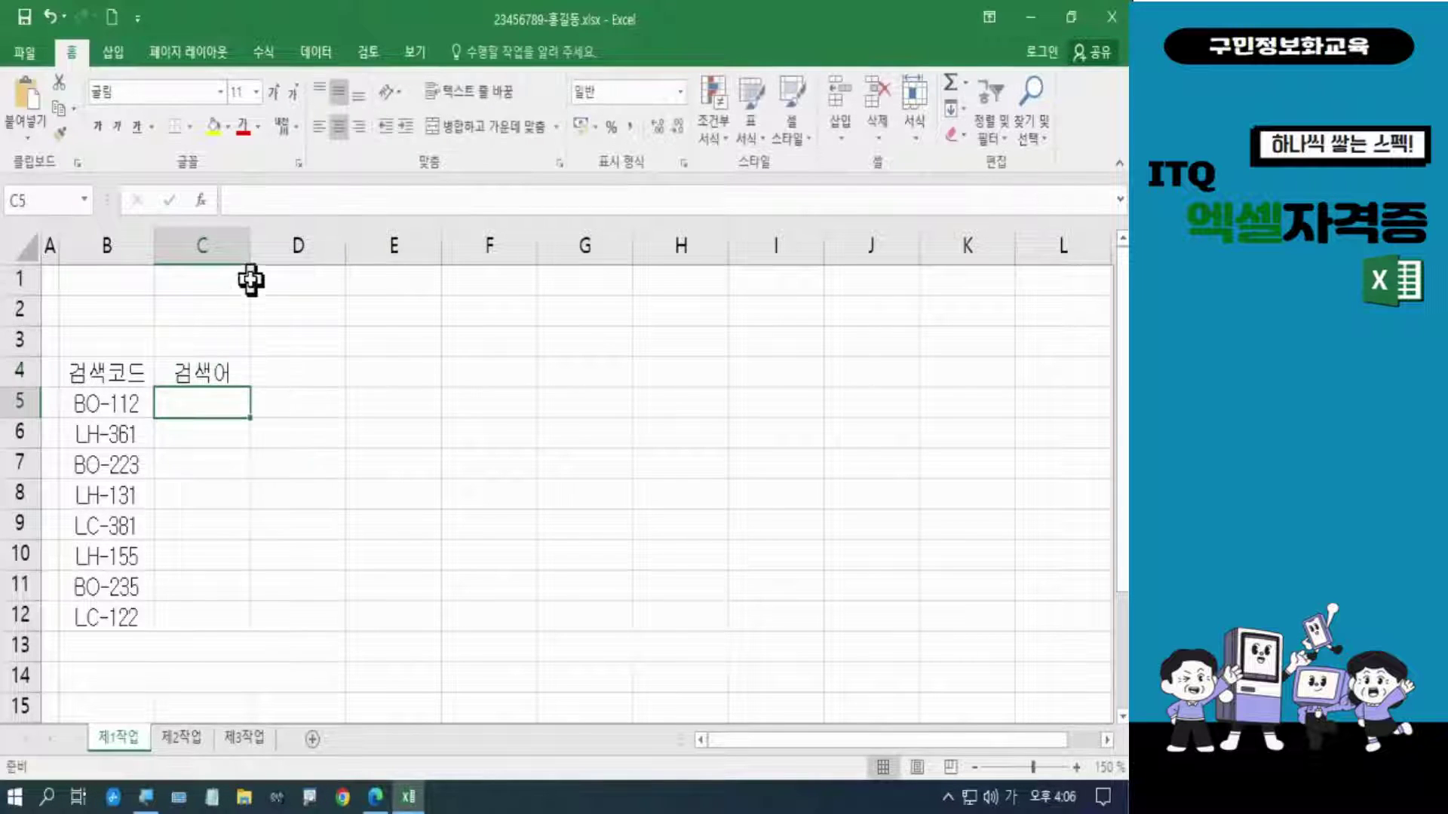
# Step: Widen column C to about twice its width and enter 인문 일반 in C5 and 차량 실내용품 in C6
pyautogui.moveTo(251, 256); pyautogui.dragTo(342, 257)
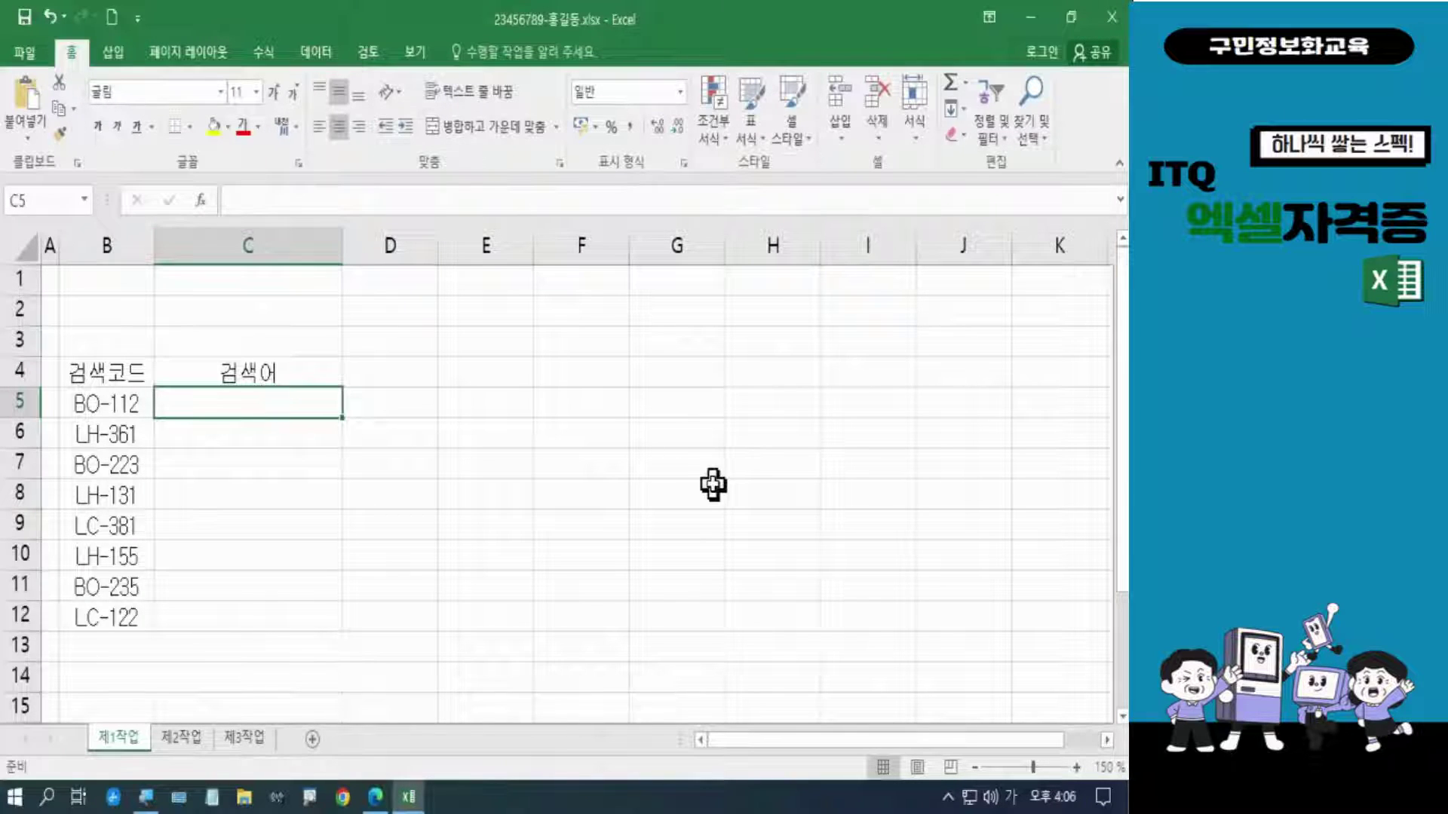
pyautogui.write('인무ㄴ 일반')
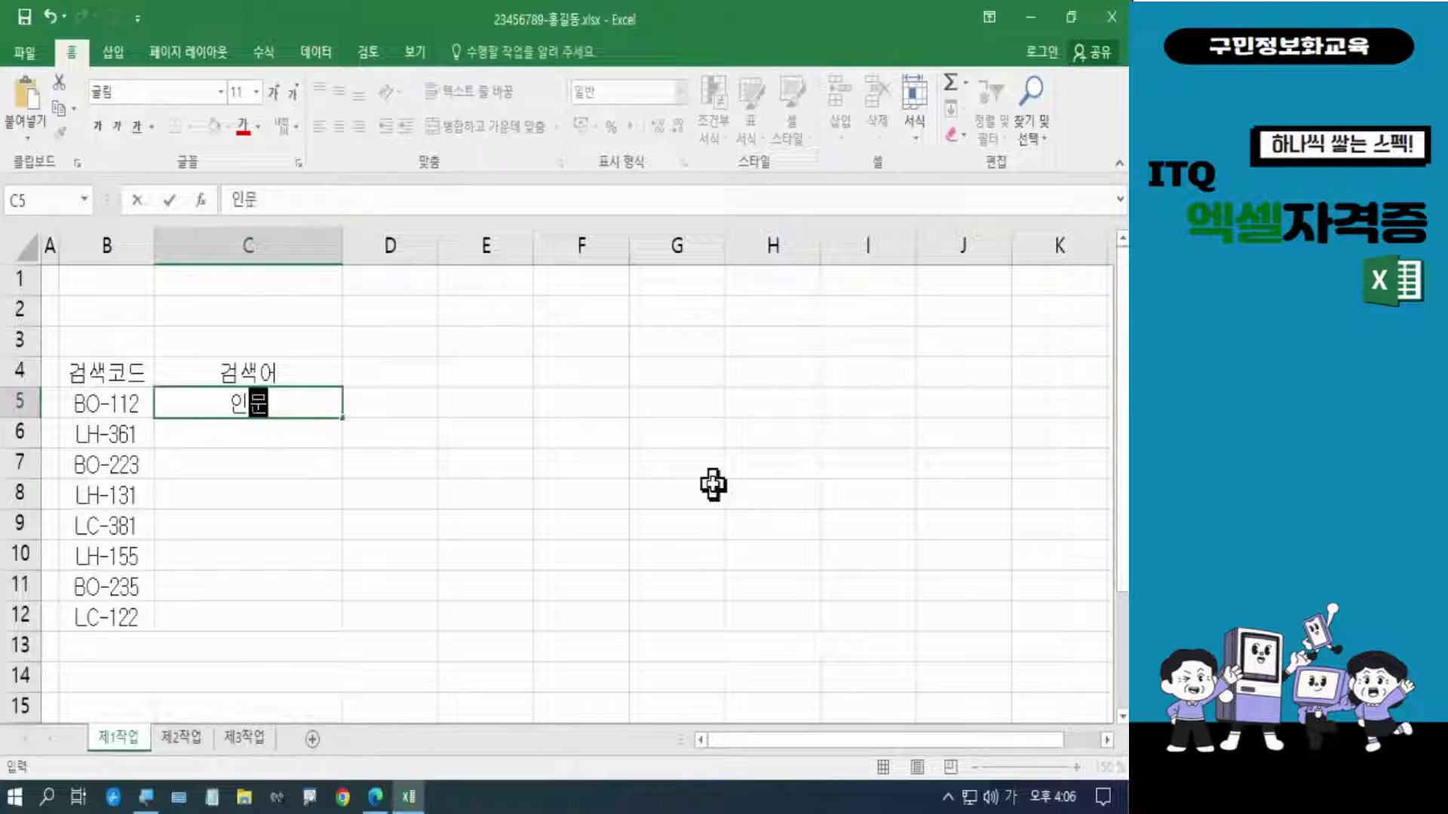
pyautogui.press('Return')
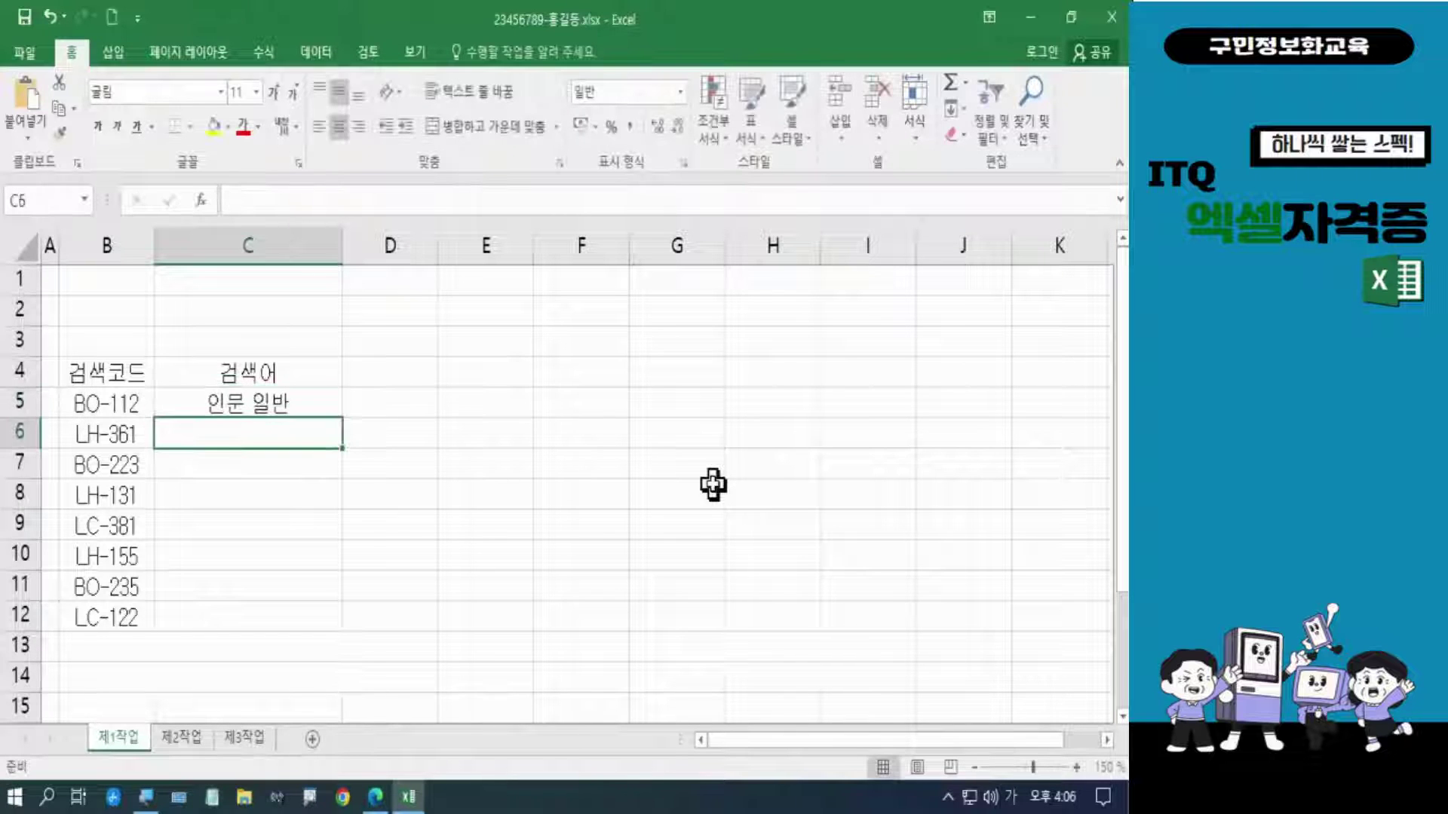
pyautogui.write('ㅊ')
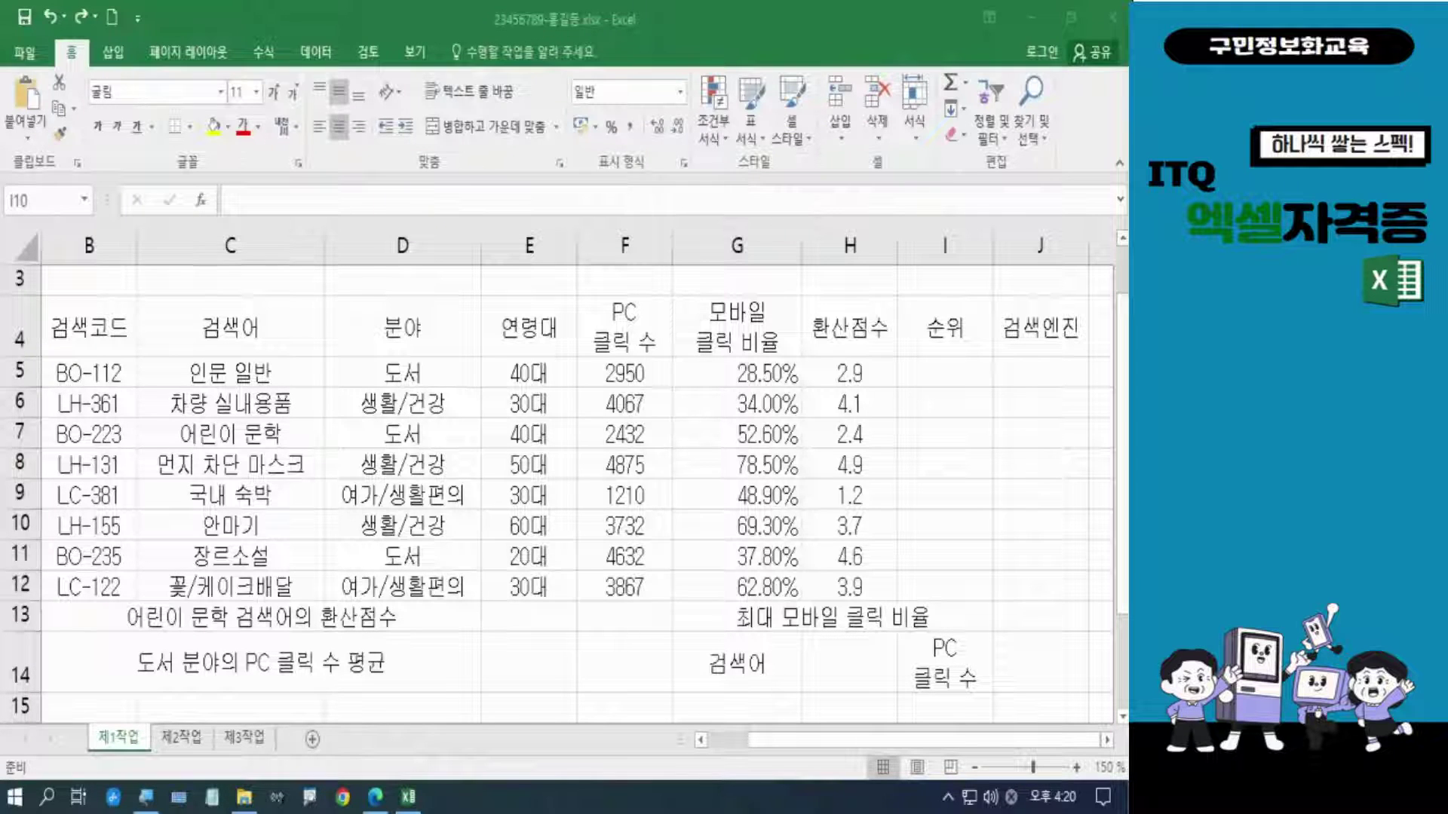
# Step: Center the 모바일 클릭 비율 percentages in G5:G12 horizontally
pyautogui.click(716, 371)
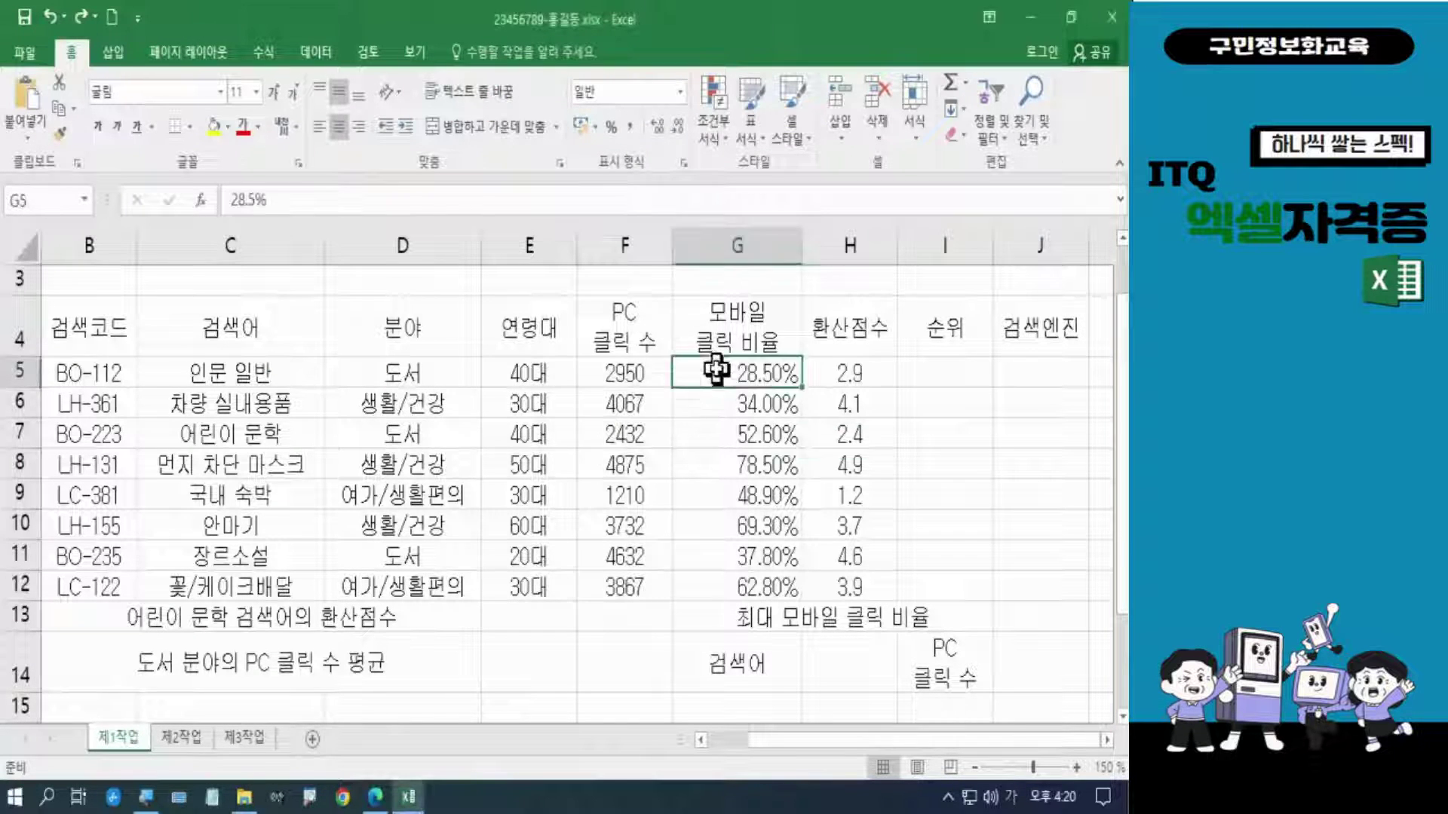
pyautogui.moveTo(716, 371); pyautogui.dragTo(724, 584)
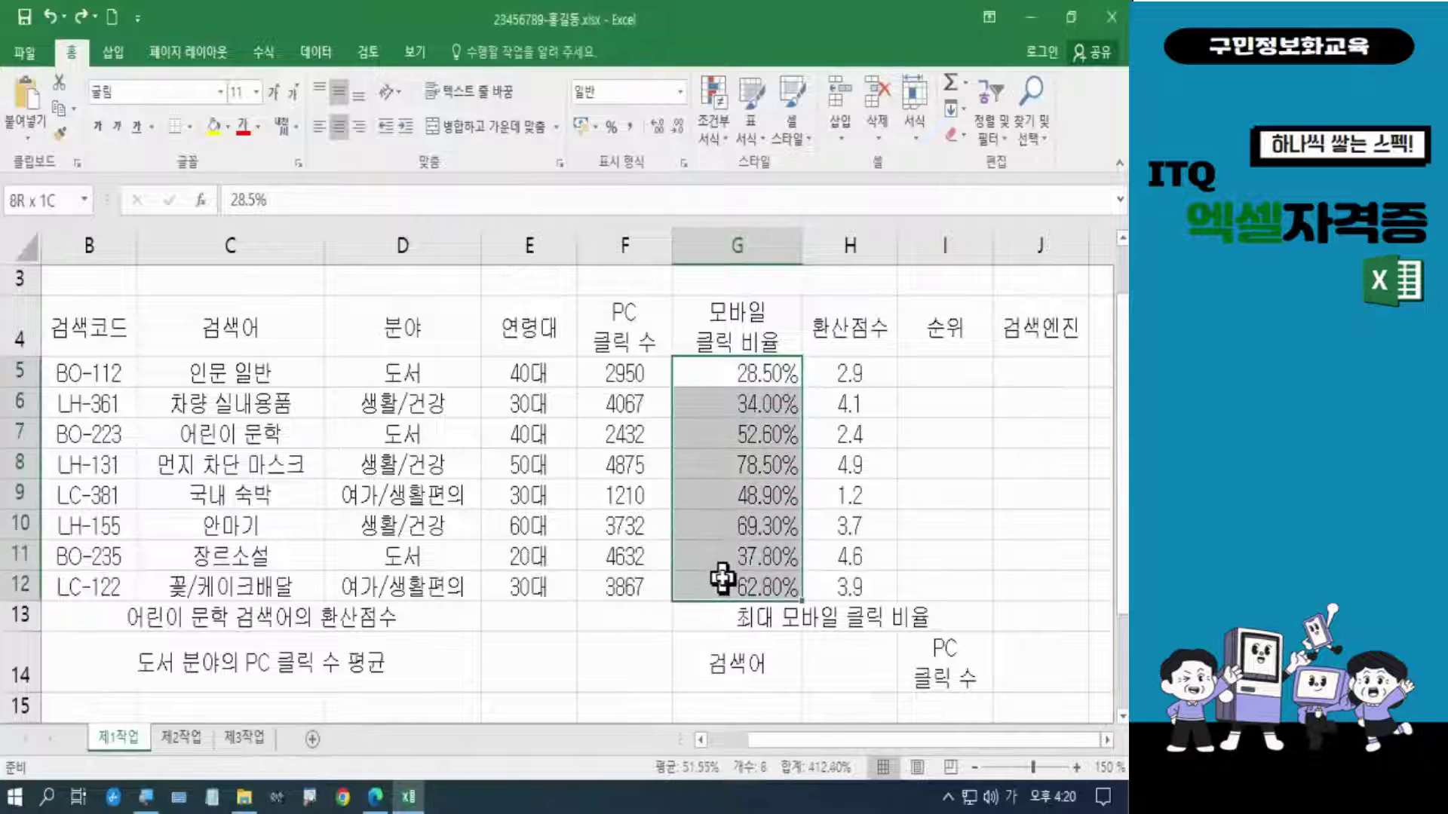
pyautogui.click(340, 126)
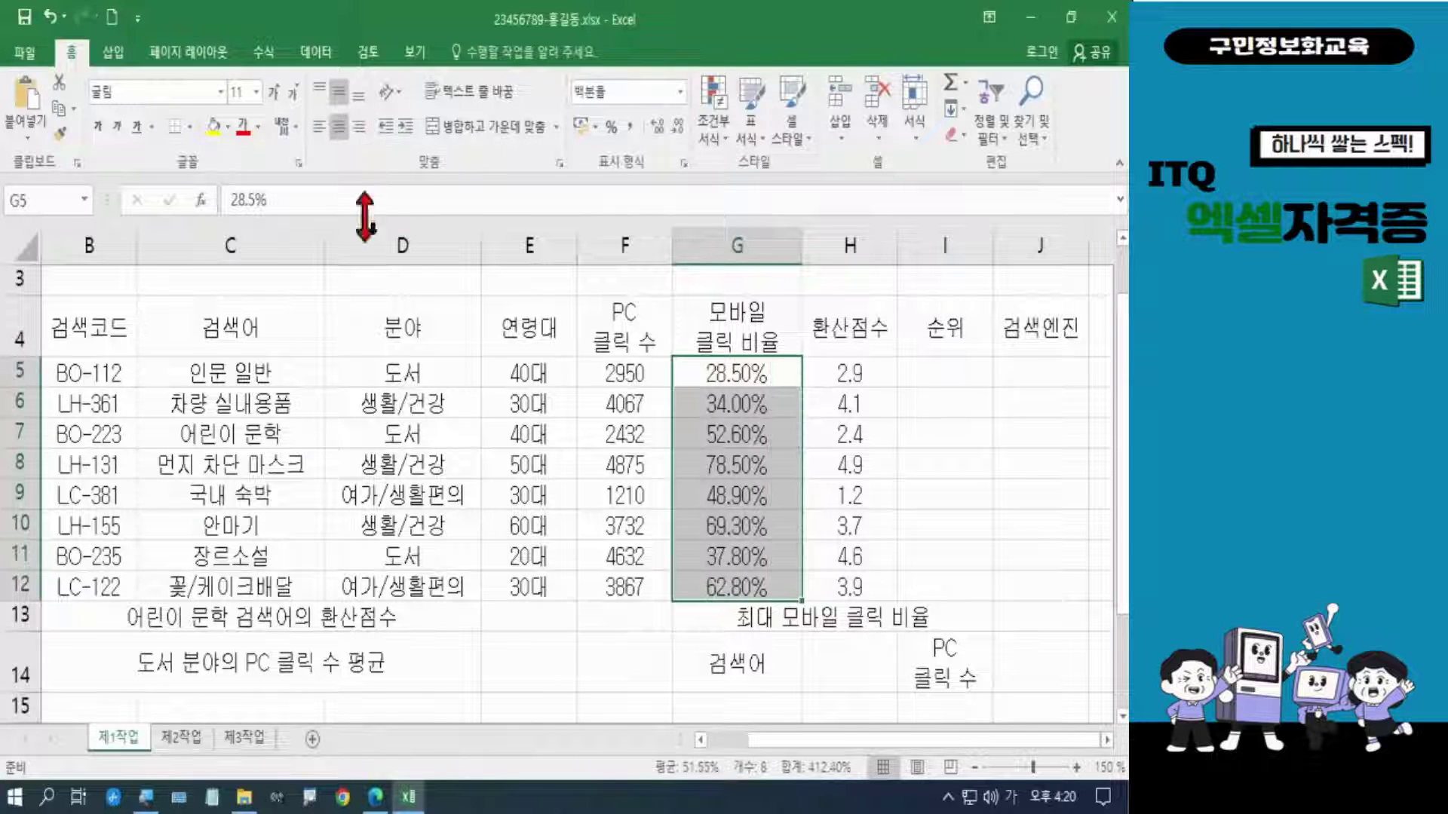
pyautogui.click(1000, 547)
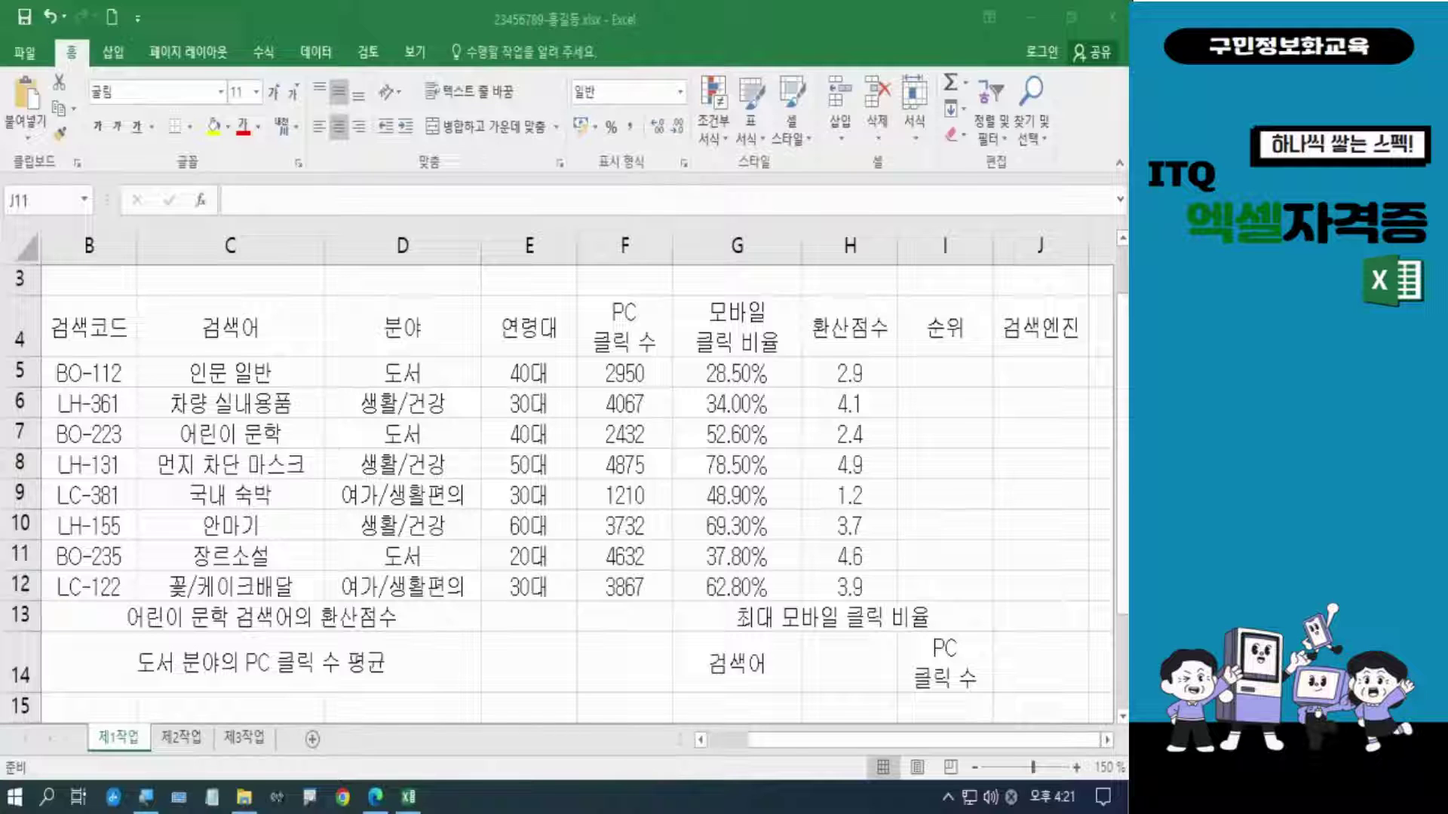
pyautogui.press('Hangul')
pyautogui.click(69, 477)
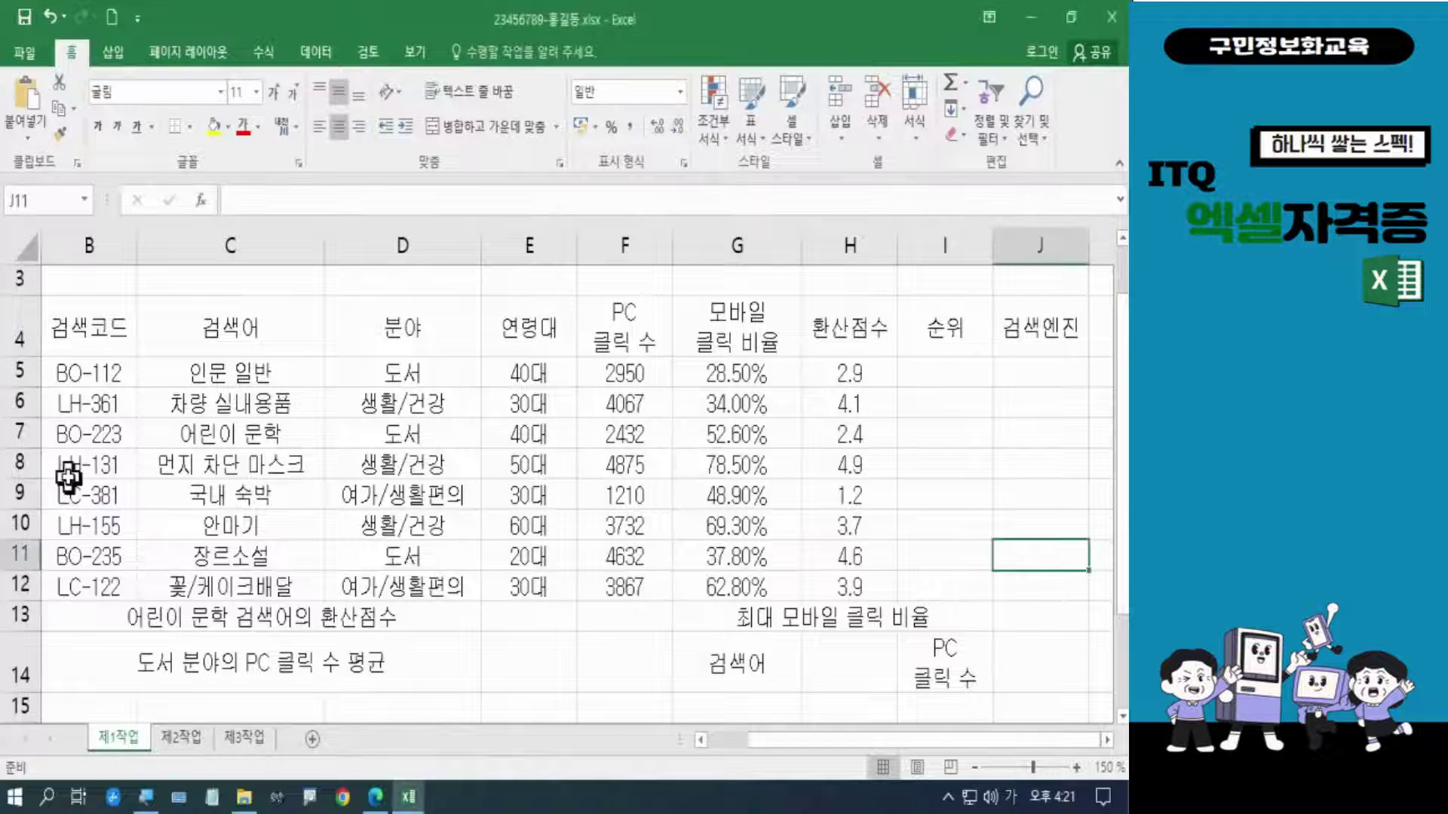
# Step: Set the height of the empty rows 1 to 3 to 21
pyautogui.scroll(1, 69, 477)
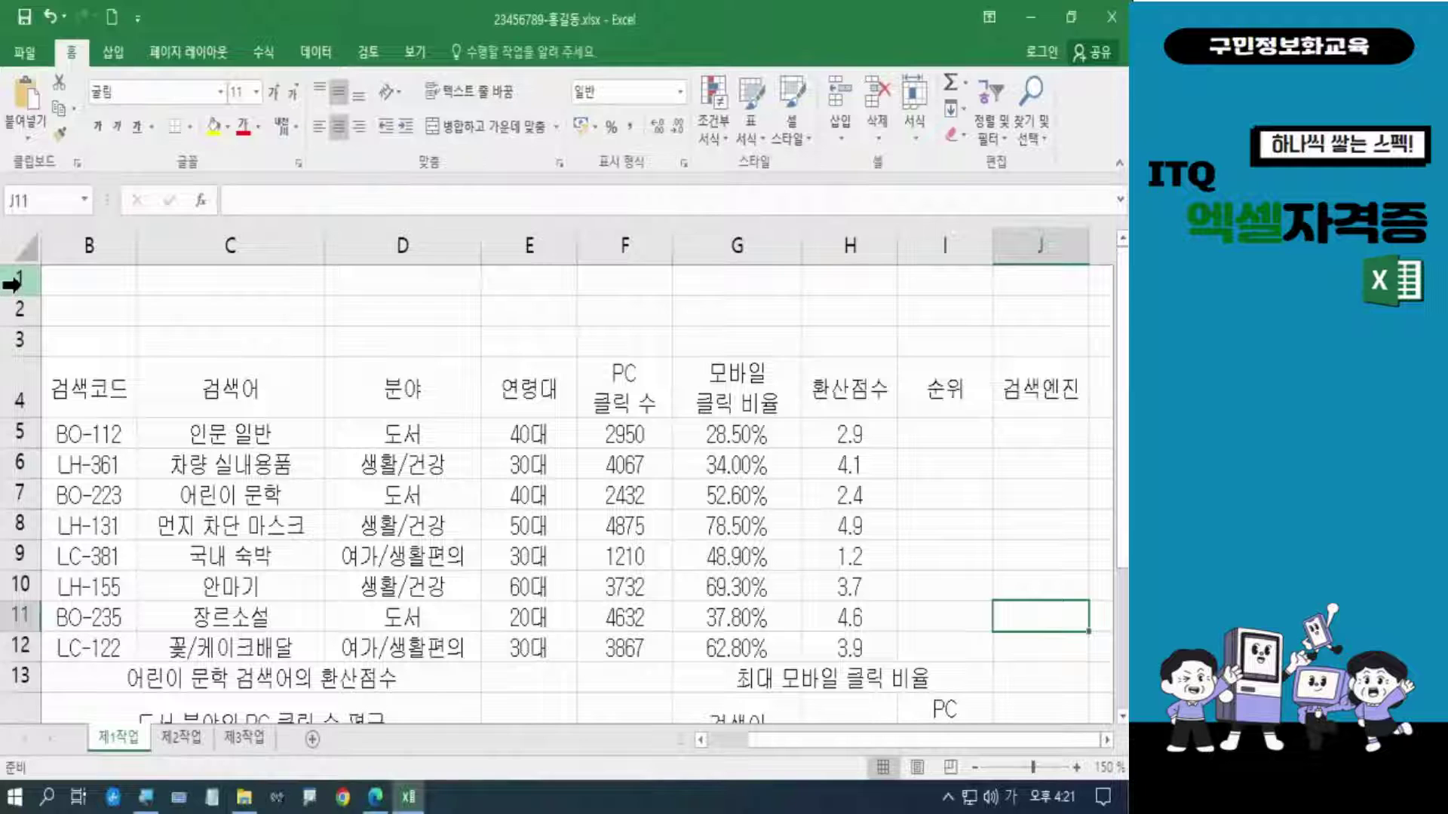
pyautogui.moveTo(14, 282); pyautogui.dragTo(19, 348)
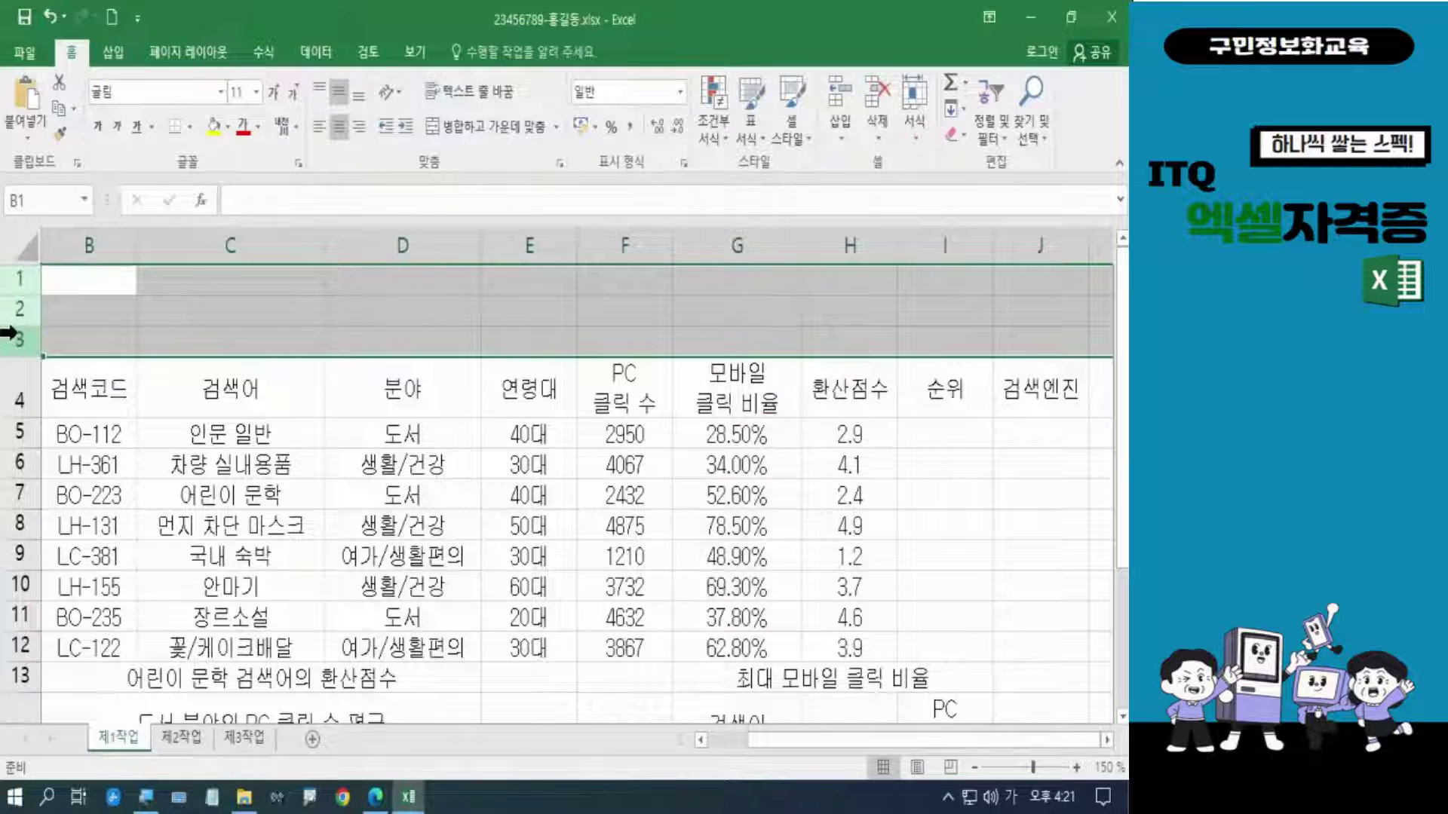
pyautogui.rightClick(27, 323)
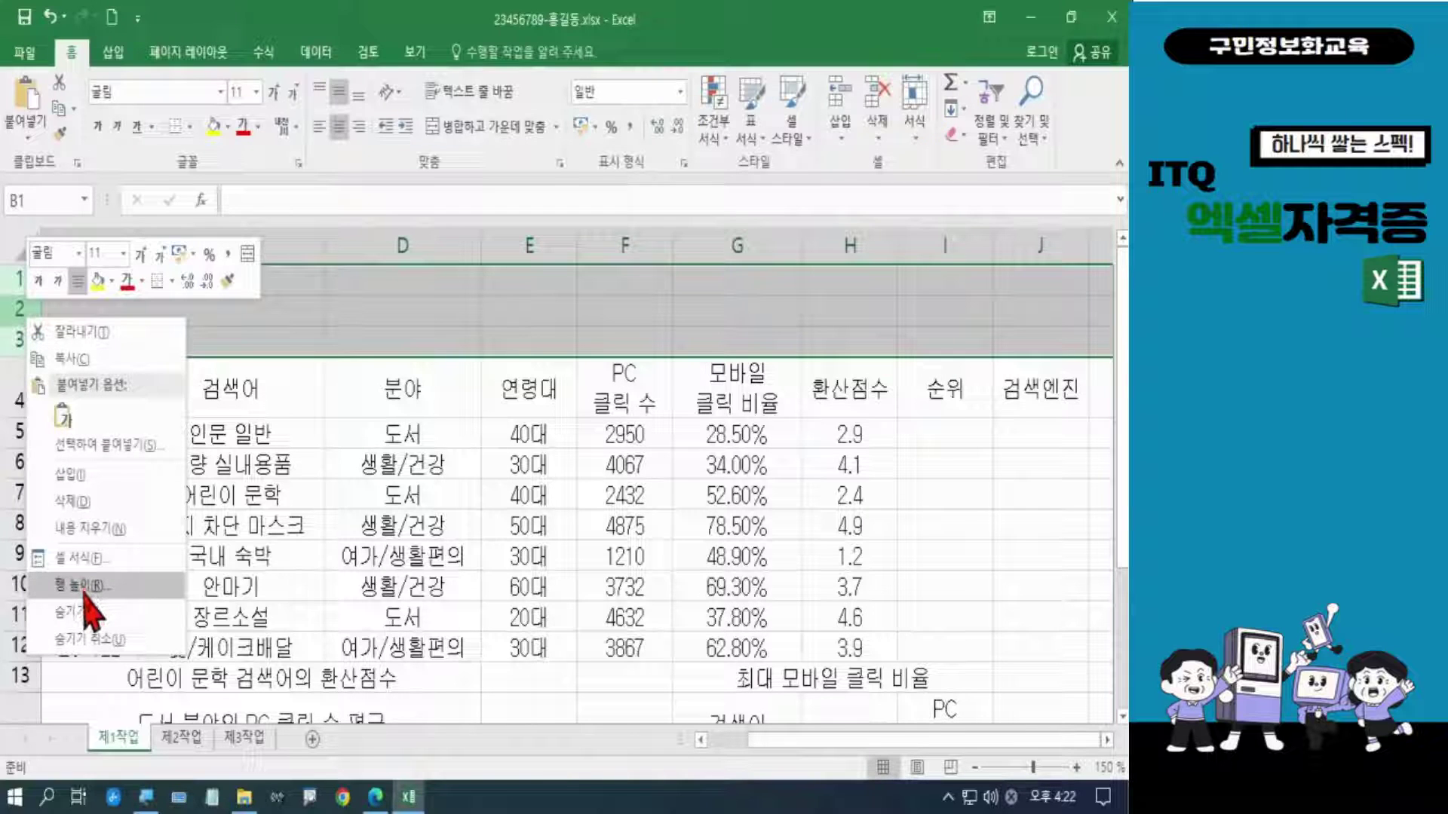
pyautogui.click(84, 587)
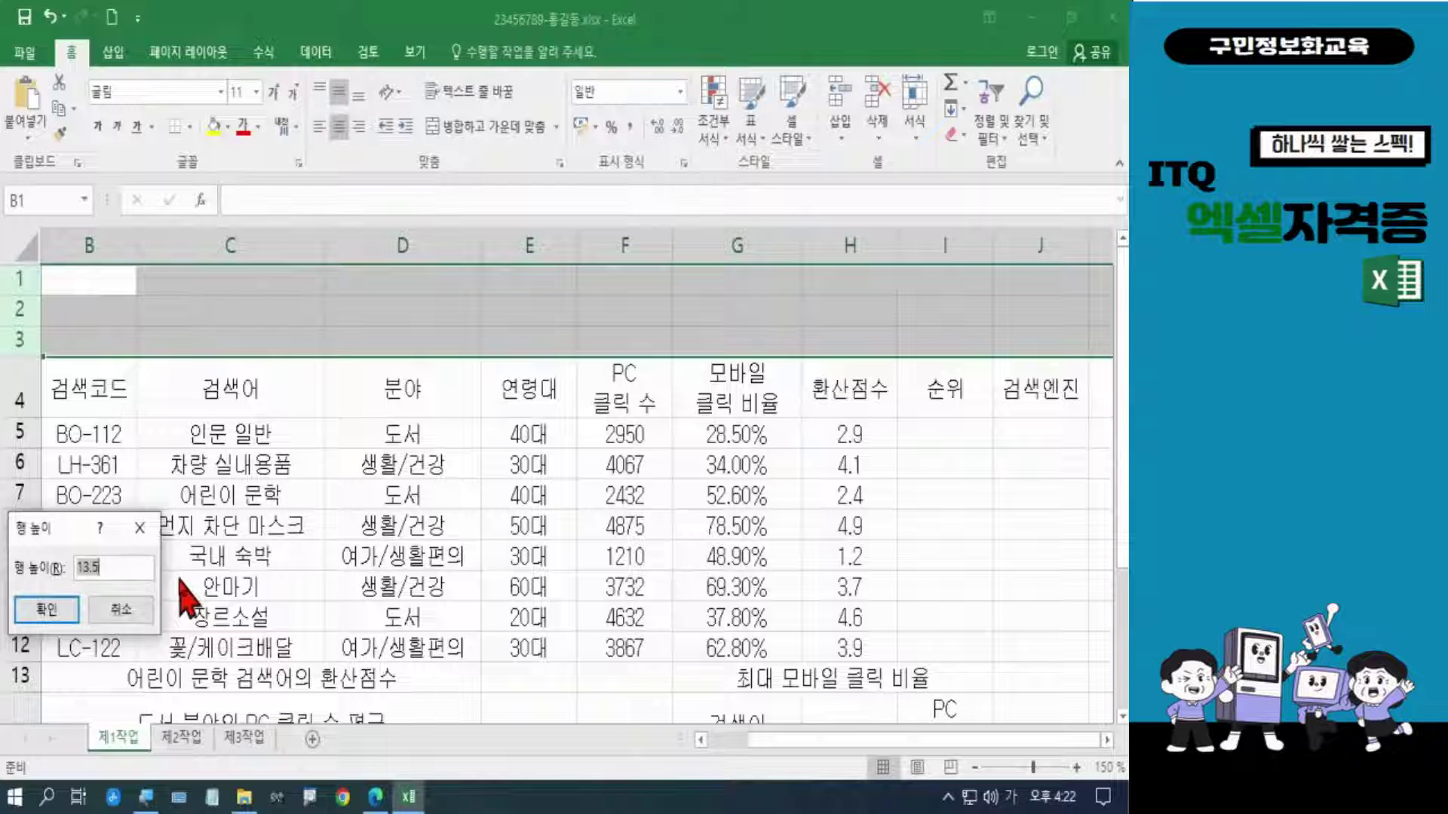
pyautogui.write('21')
pyautogui.press('Return')
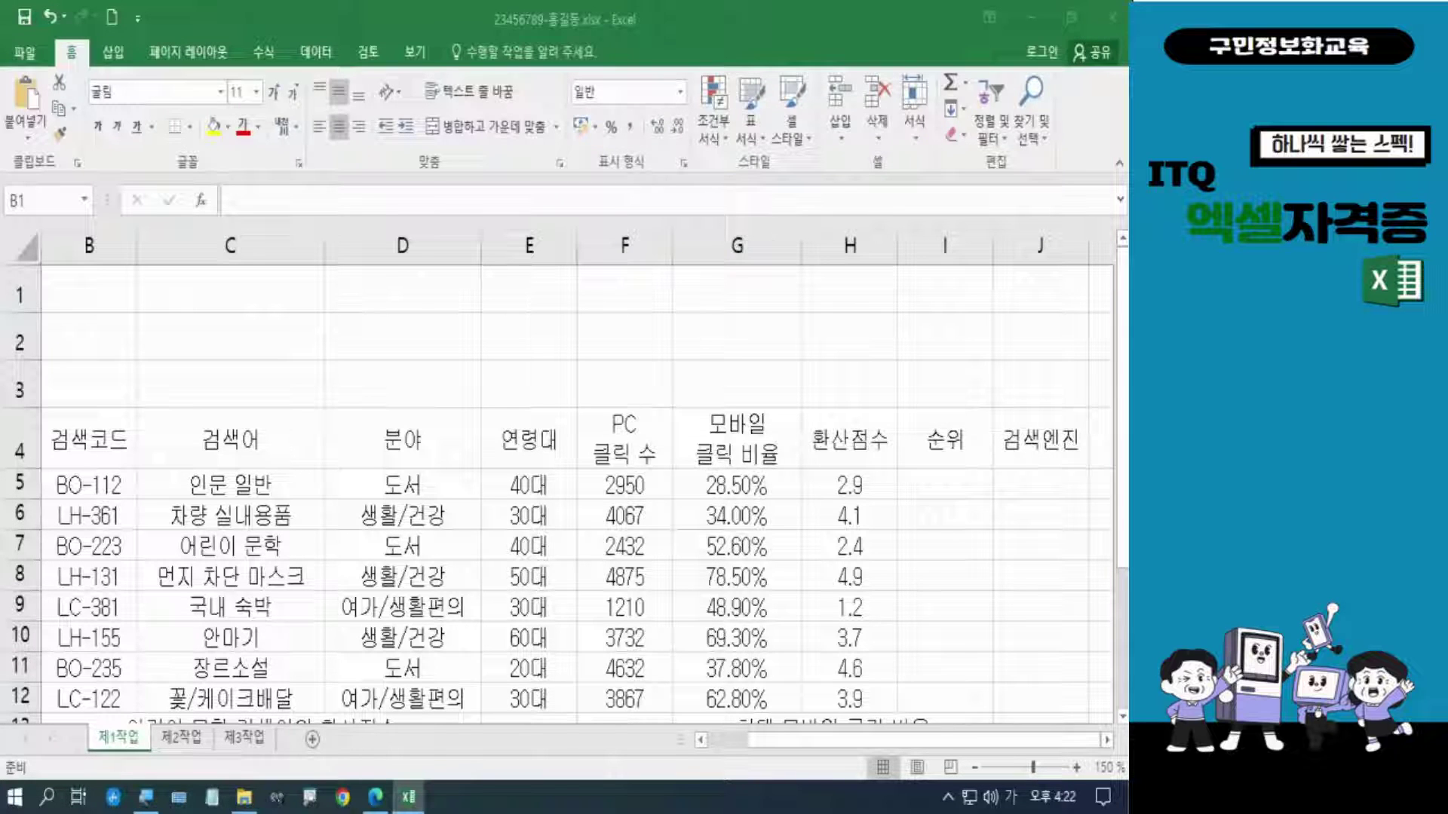
# Step: Make header row 4 slightly taller, by about a fifth of its height
pyautogui.press('Hangul')
pyautogui.press('Hangul')
pyautogui.click(17, 469)
pyautogui.click(26, 457)
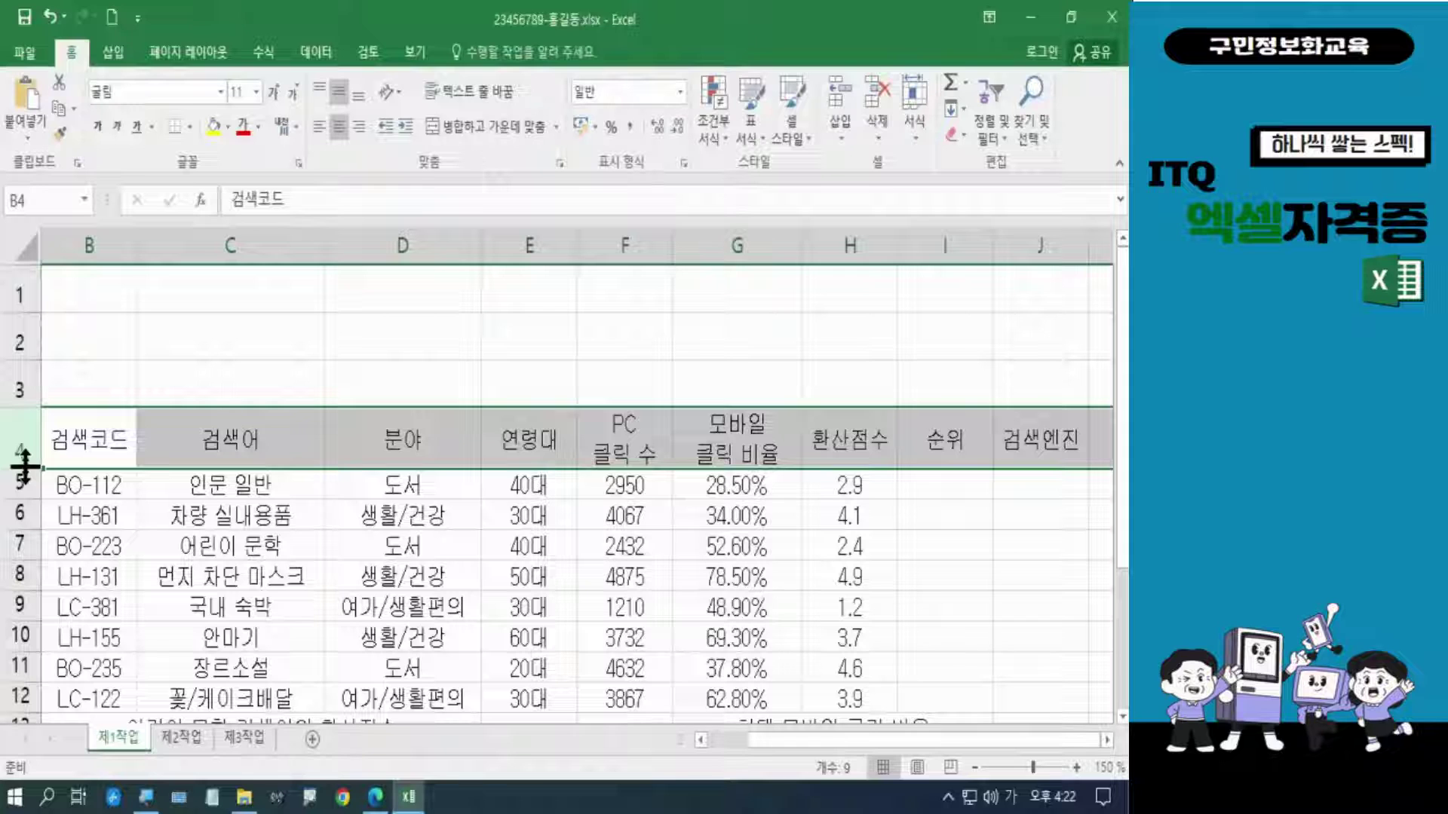
pyautogui.moveTo(25, 468); pyautogui.dragTo(27, 488)
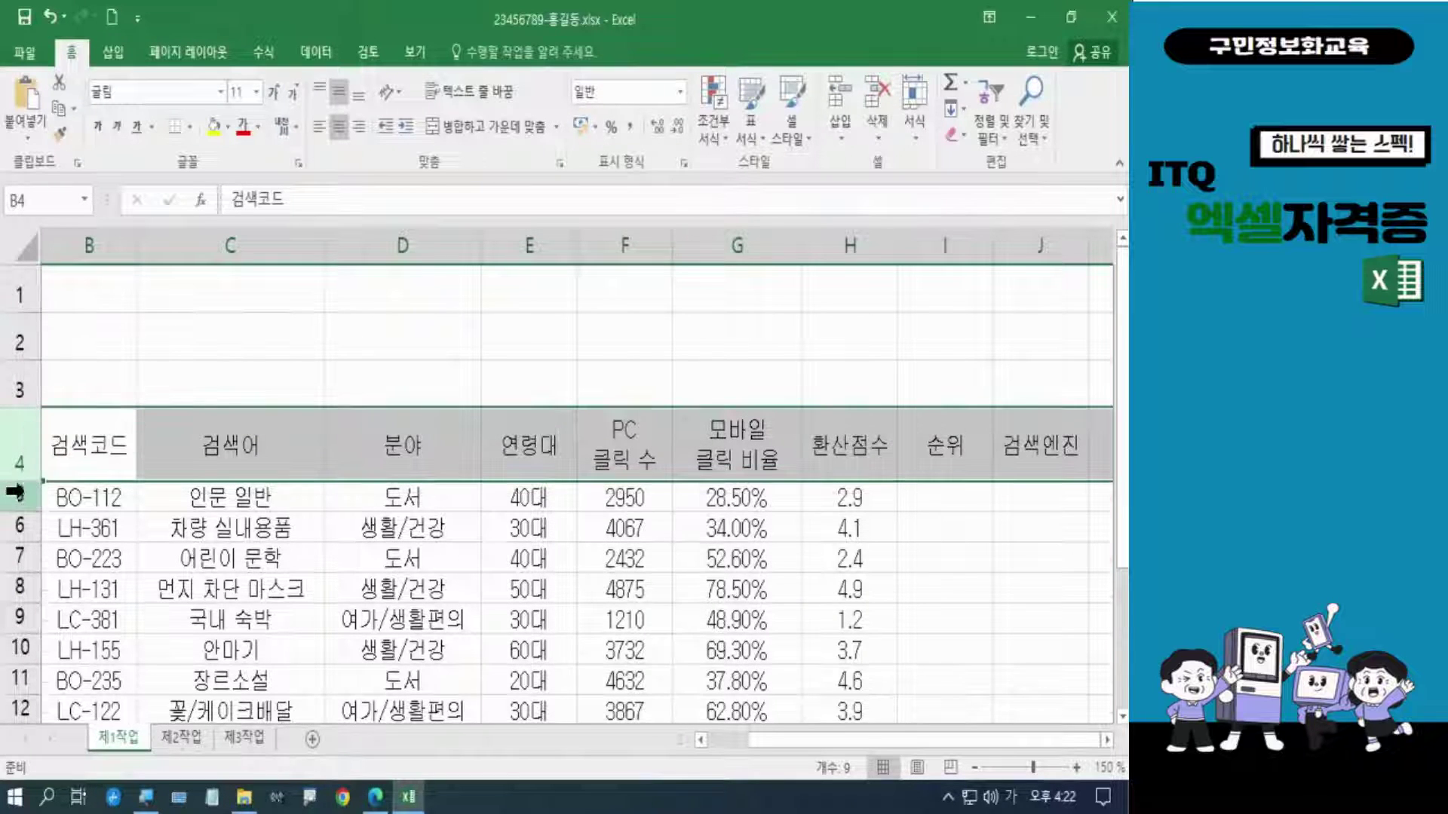
# Step: Set the height of rows 5 to 13 to 17
pyautogui.scroll(-1, 23, 445)
pyautogui.scroll(-1, 22, 445)
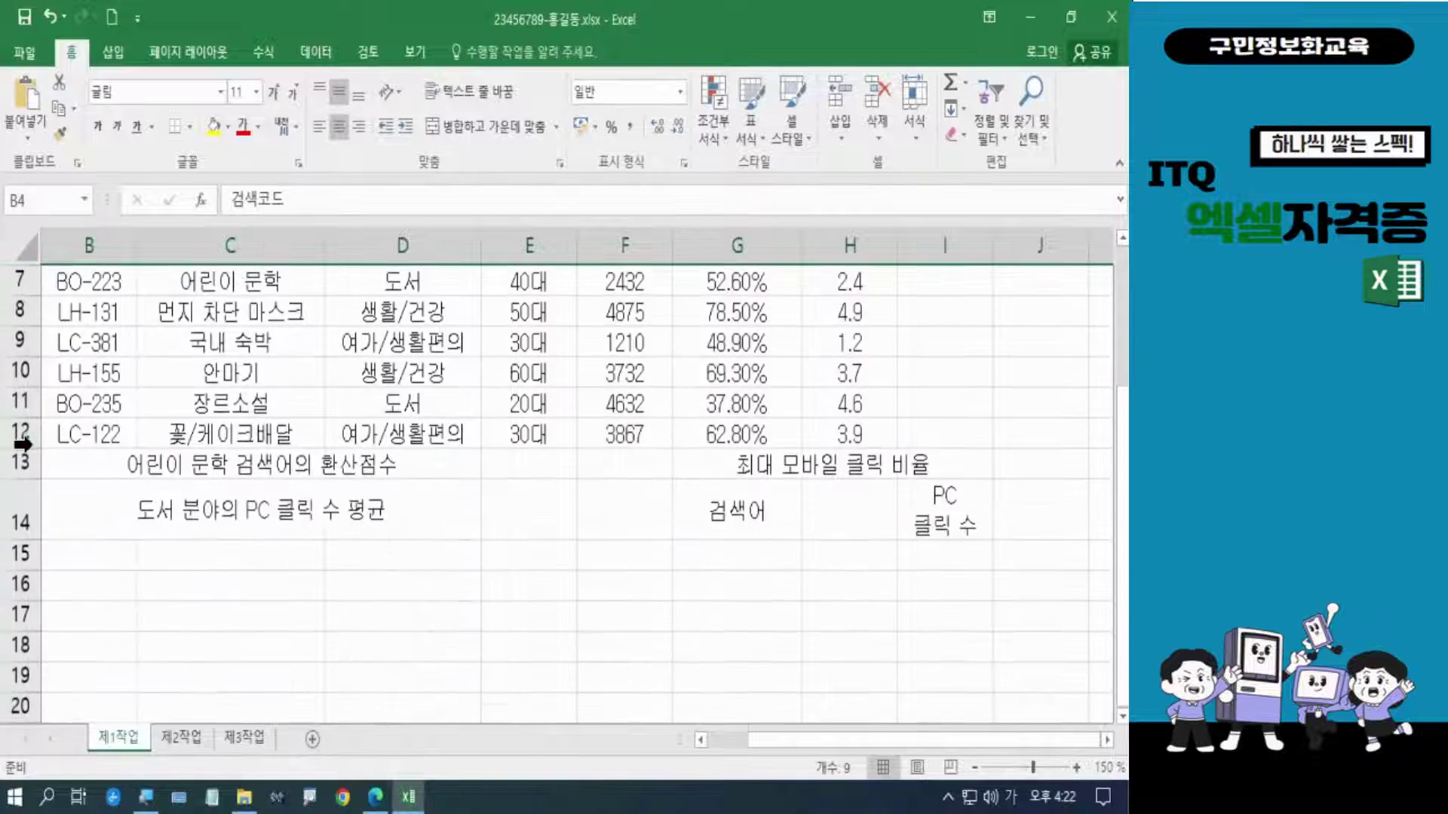
pyautogui.scroll(1, 23, 422)
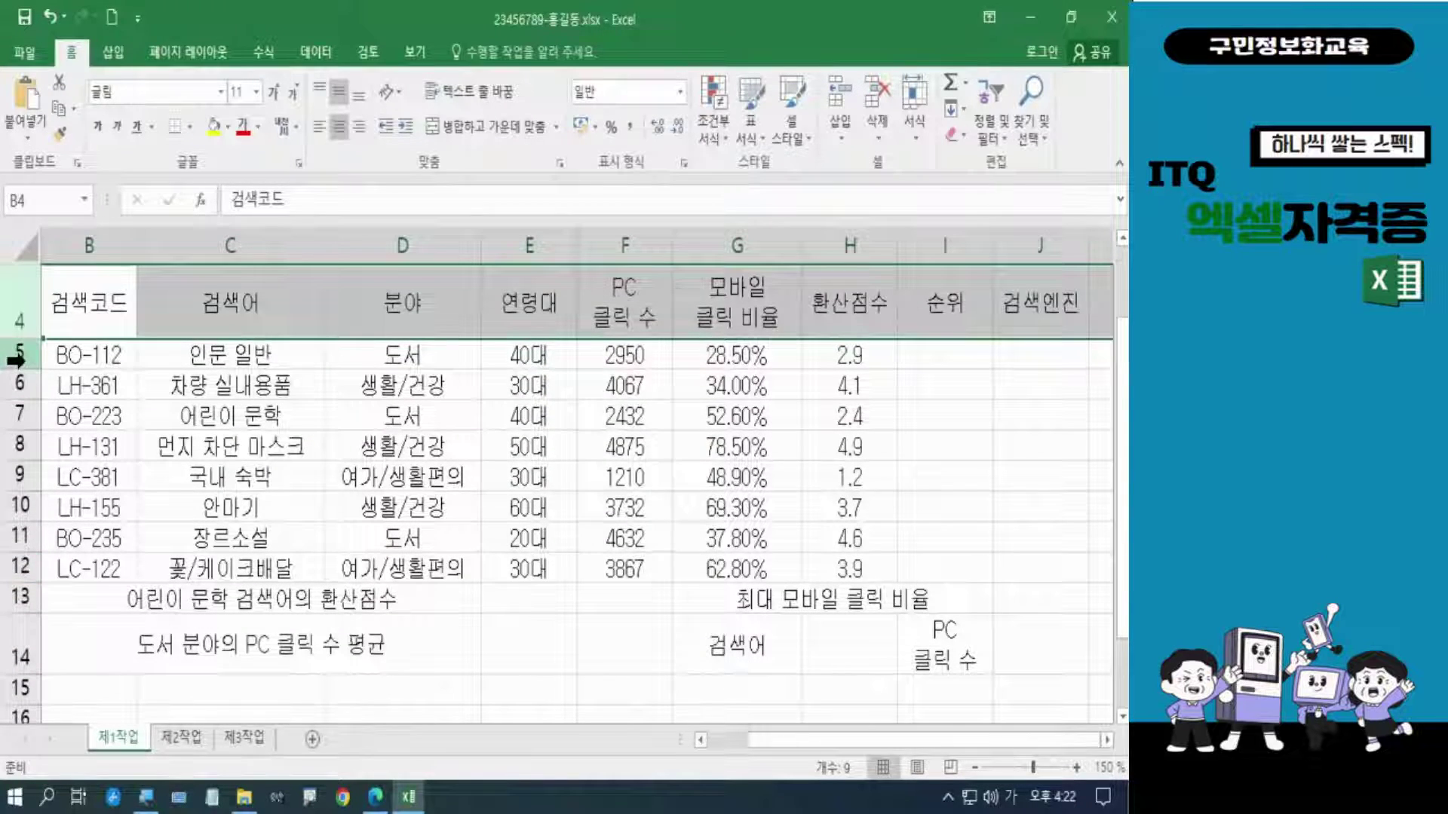
pyautogui.moveTo(23, 358); pyautogui.dragTo(12, 597)
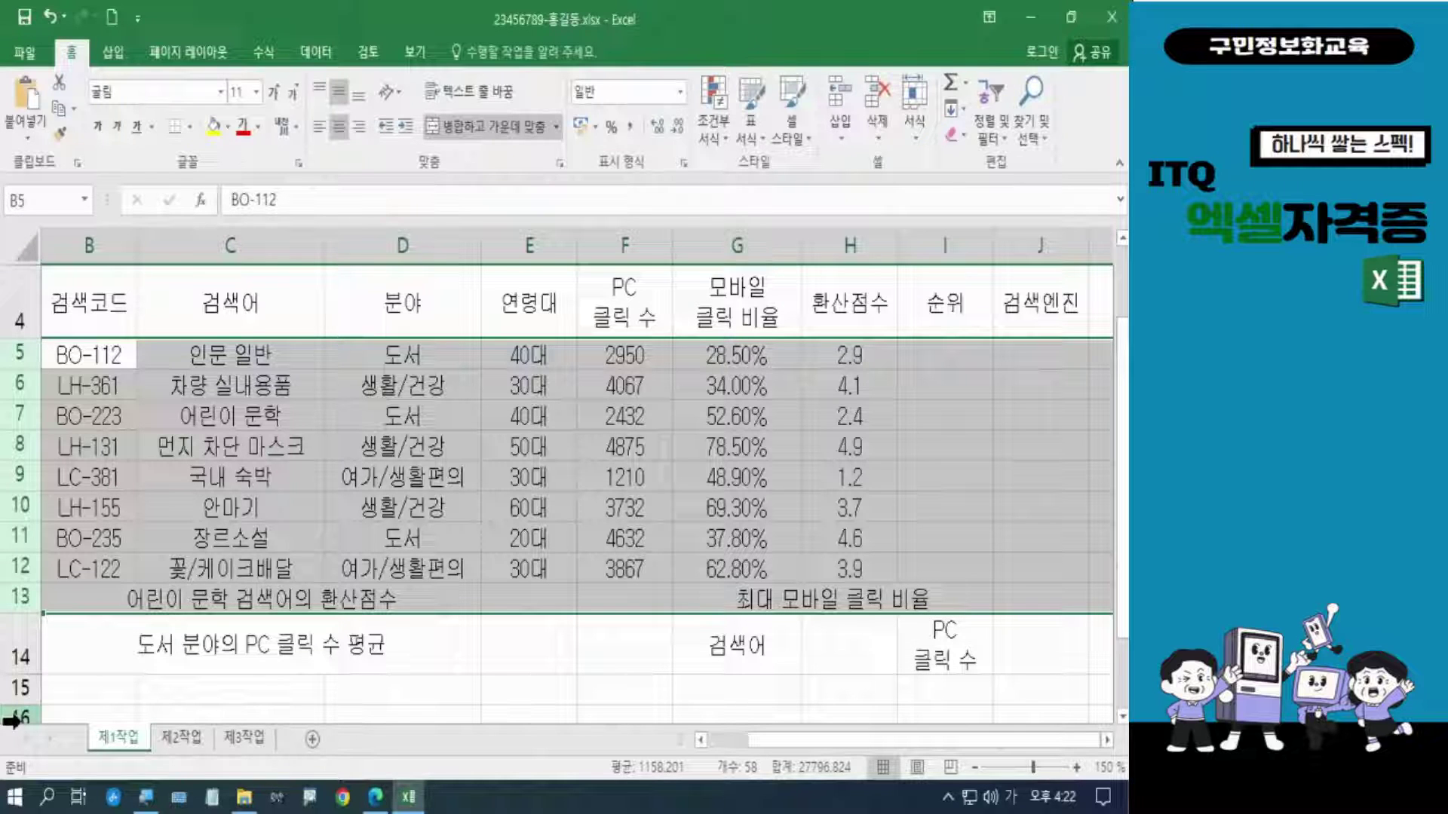
pyautogui.rightClick(12, 514)
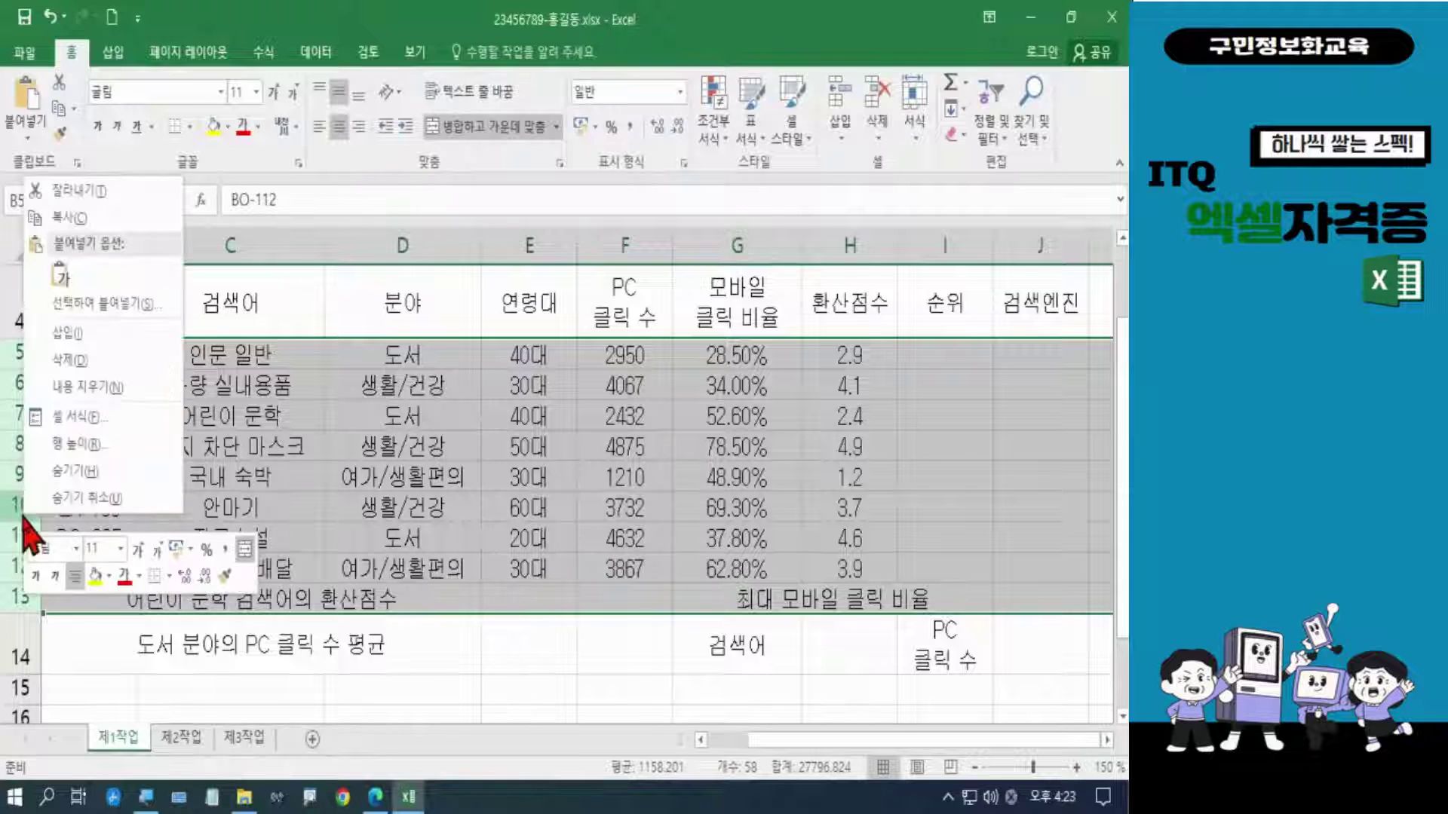
pyautogui.click(75, 447)
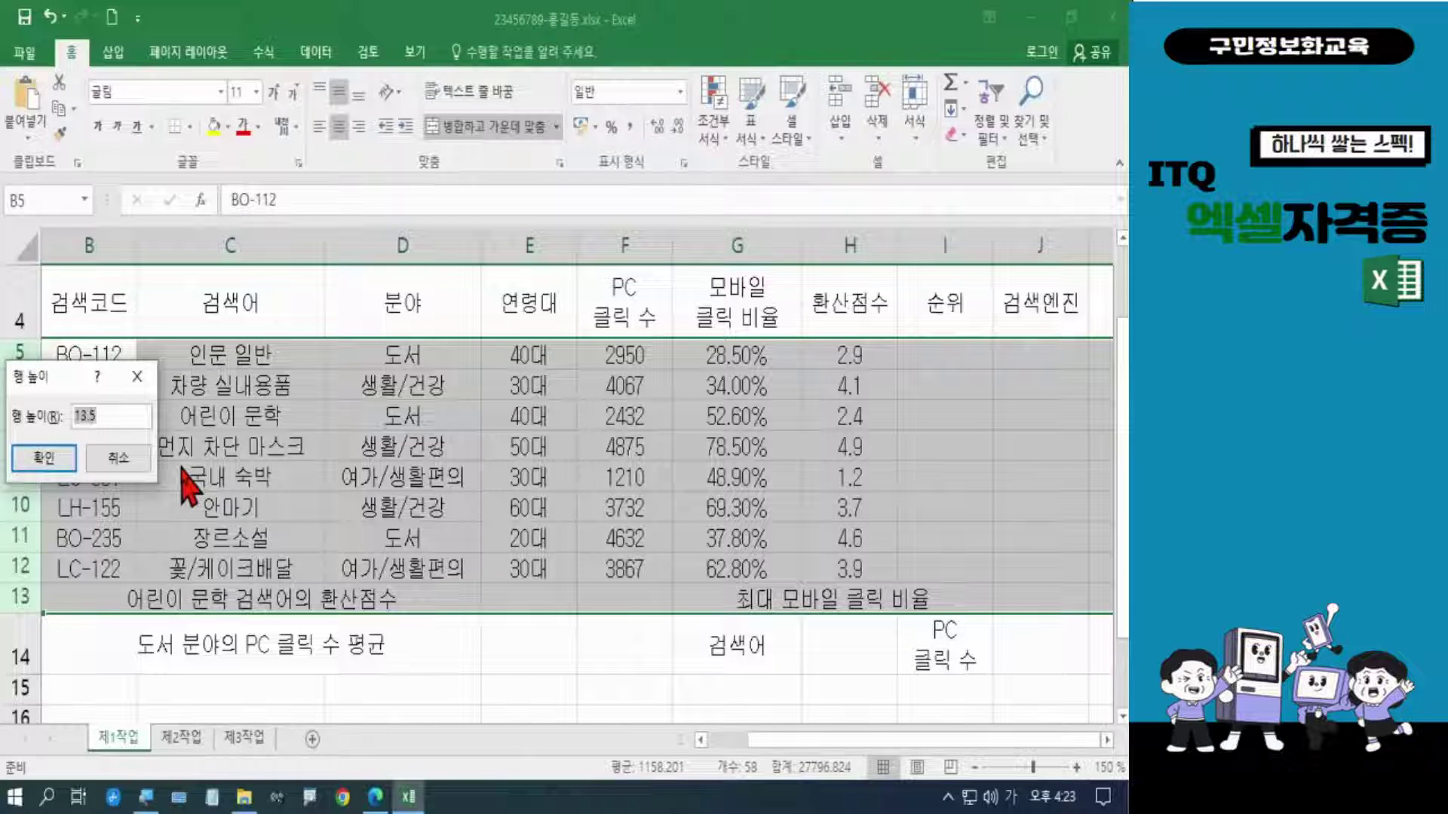
pyautogui.write('17')
pyautogui.click(43, 460)
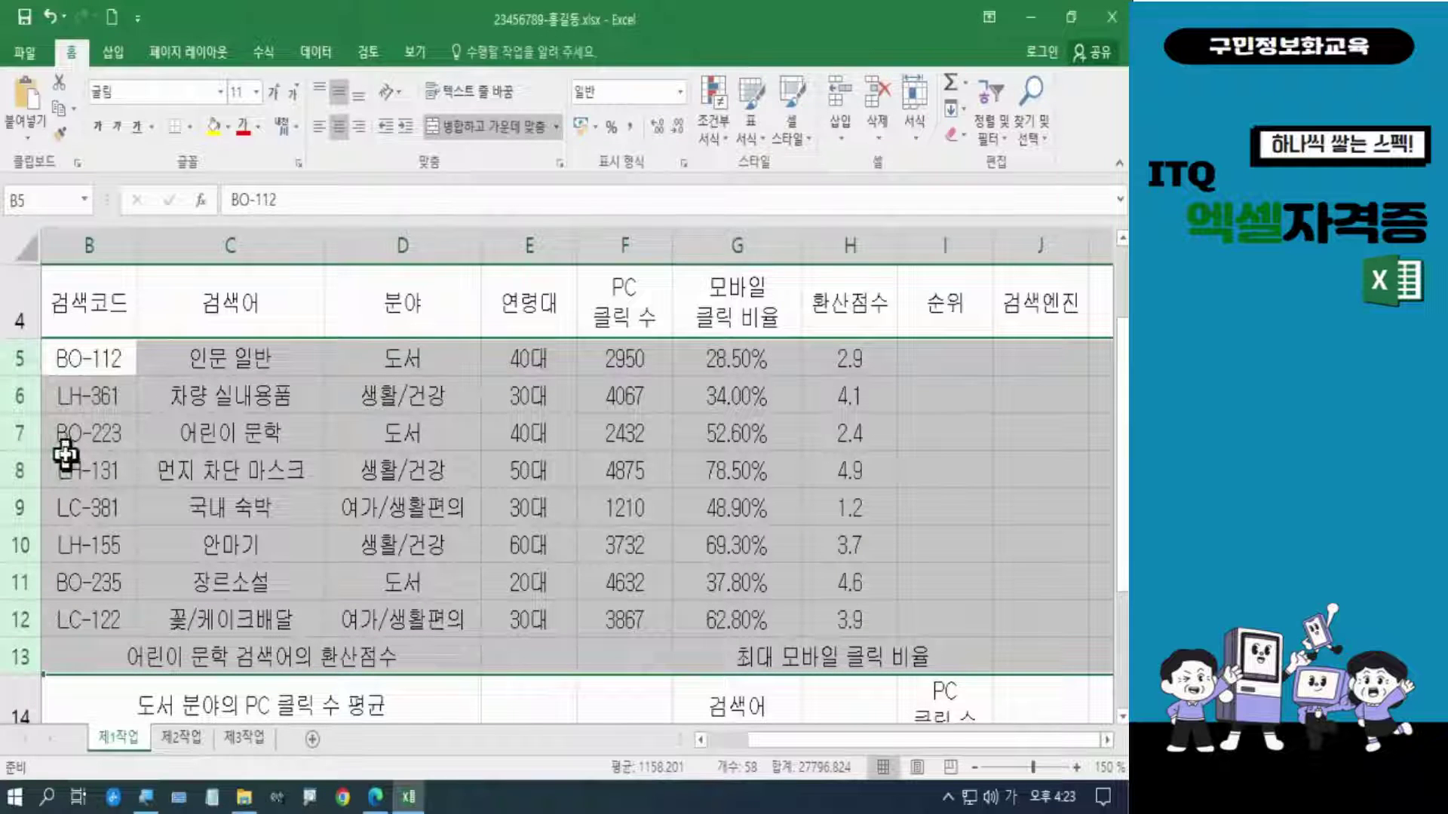
# Step: Make row 14, with the 도서 분야의 PC 클릭 수 평균 label, slightly taller
pyautogui.scroll(-2, 125, 462)
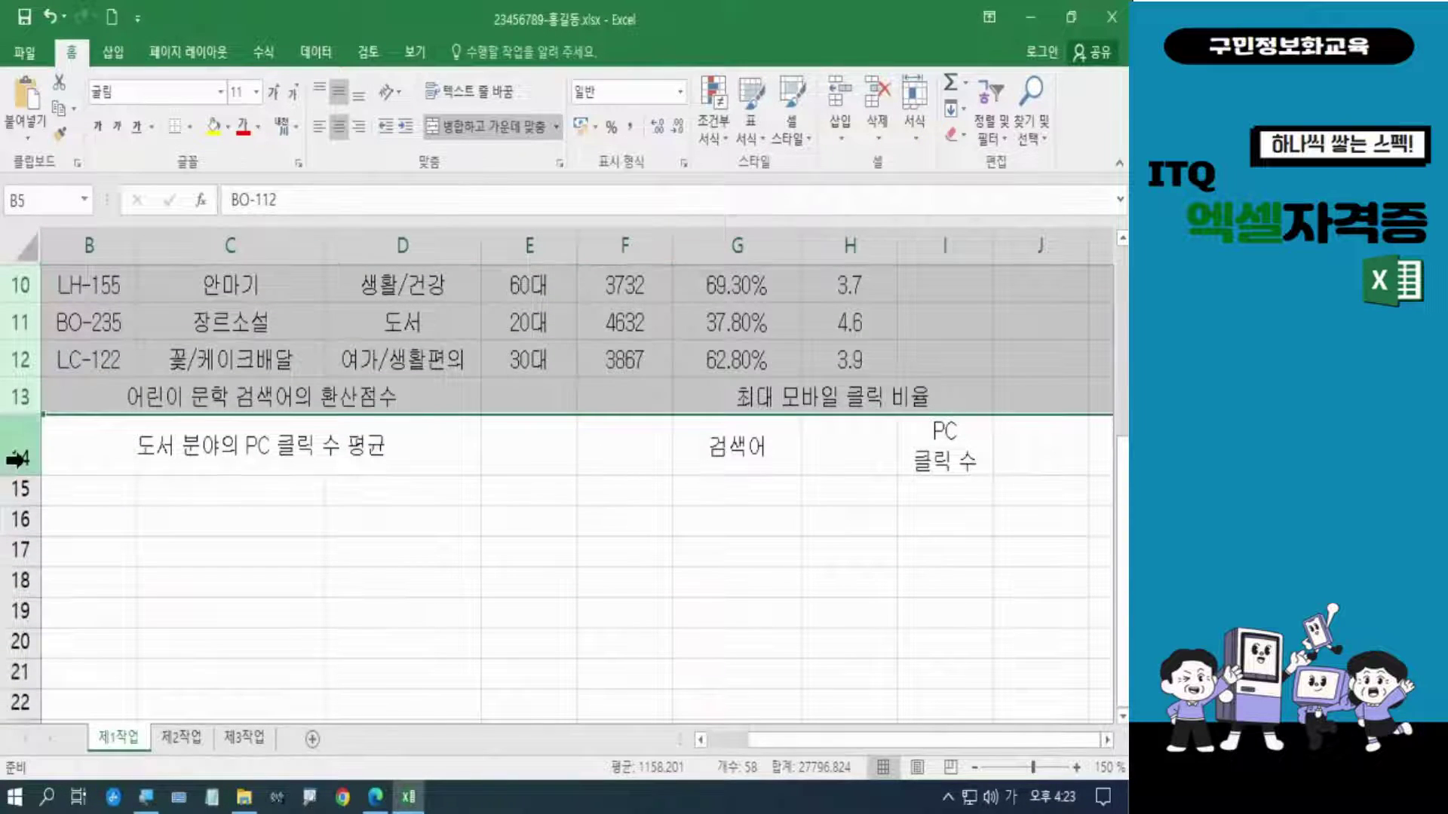
pyautogui.click(16, 459)
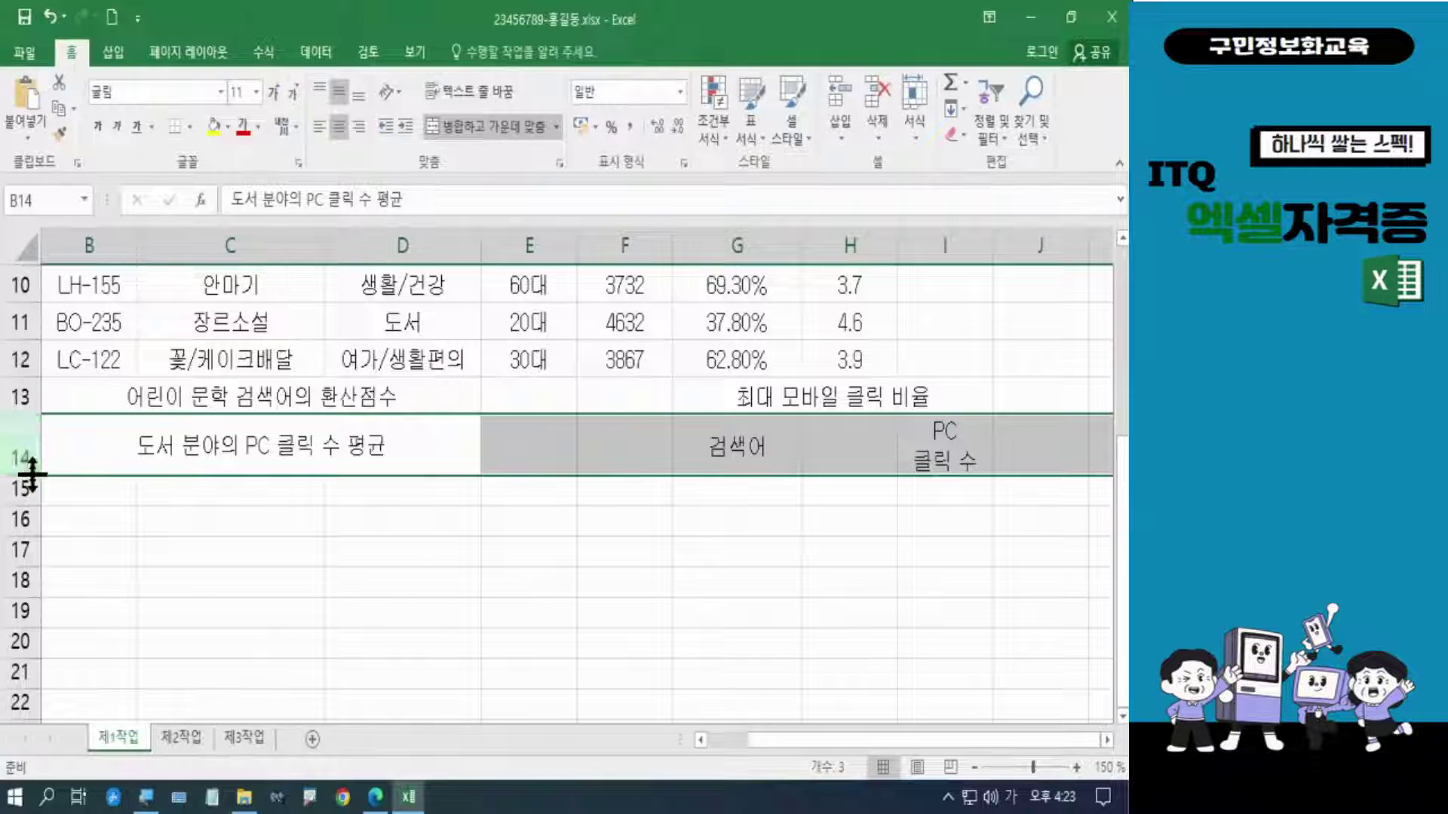
pyautogui.moveTo(33, 475); pyautogui.dragTo(34, 482)
pyautogui.click(226, 589)
pyautogui.scroll(3, 289, 580)
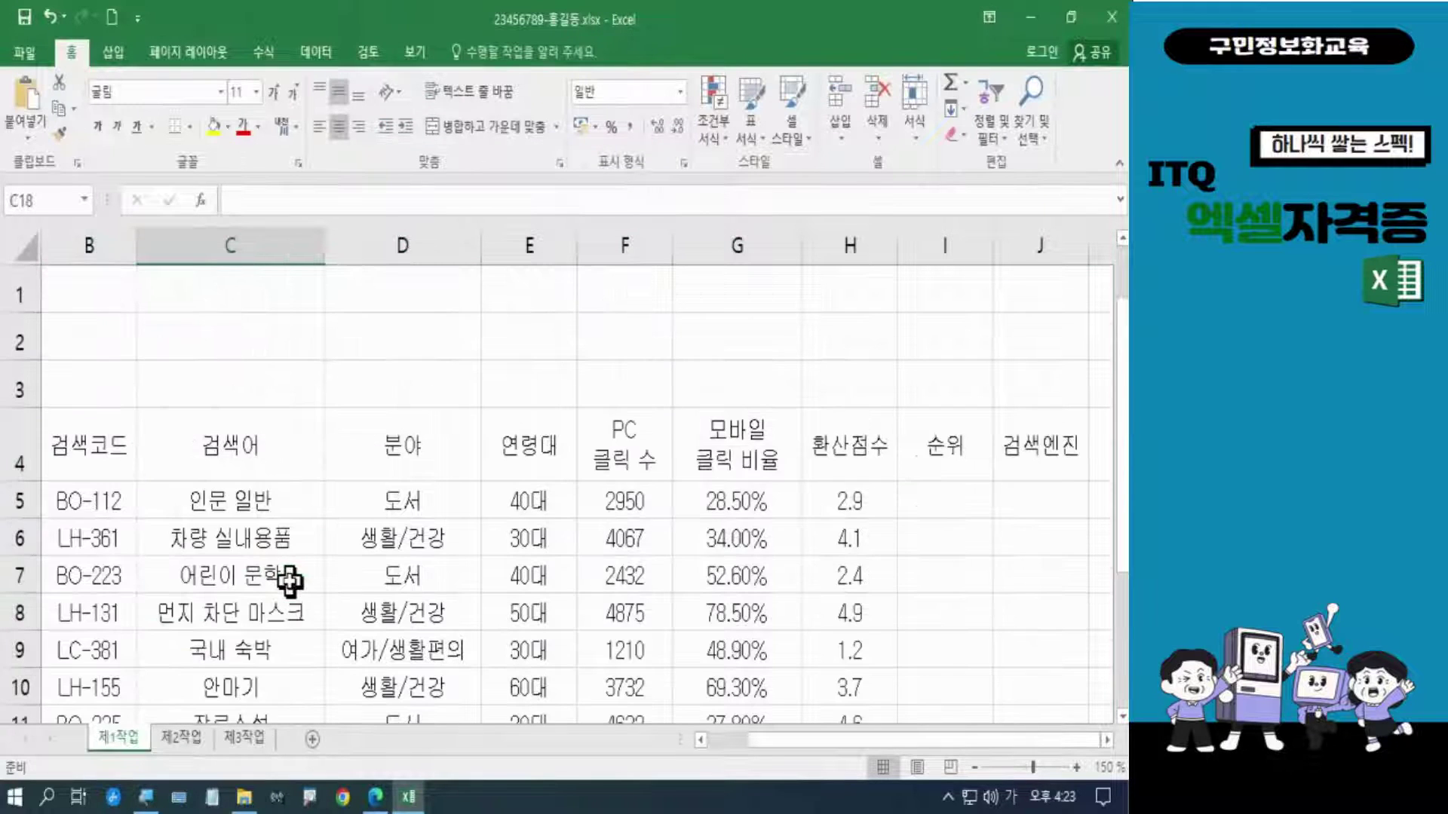
# Step: Reduce the 제1작업 worksheet's zoom to 130%
pyautogui.scroll(-1, 289, 579)
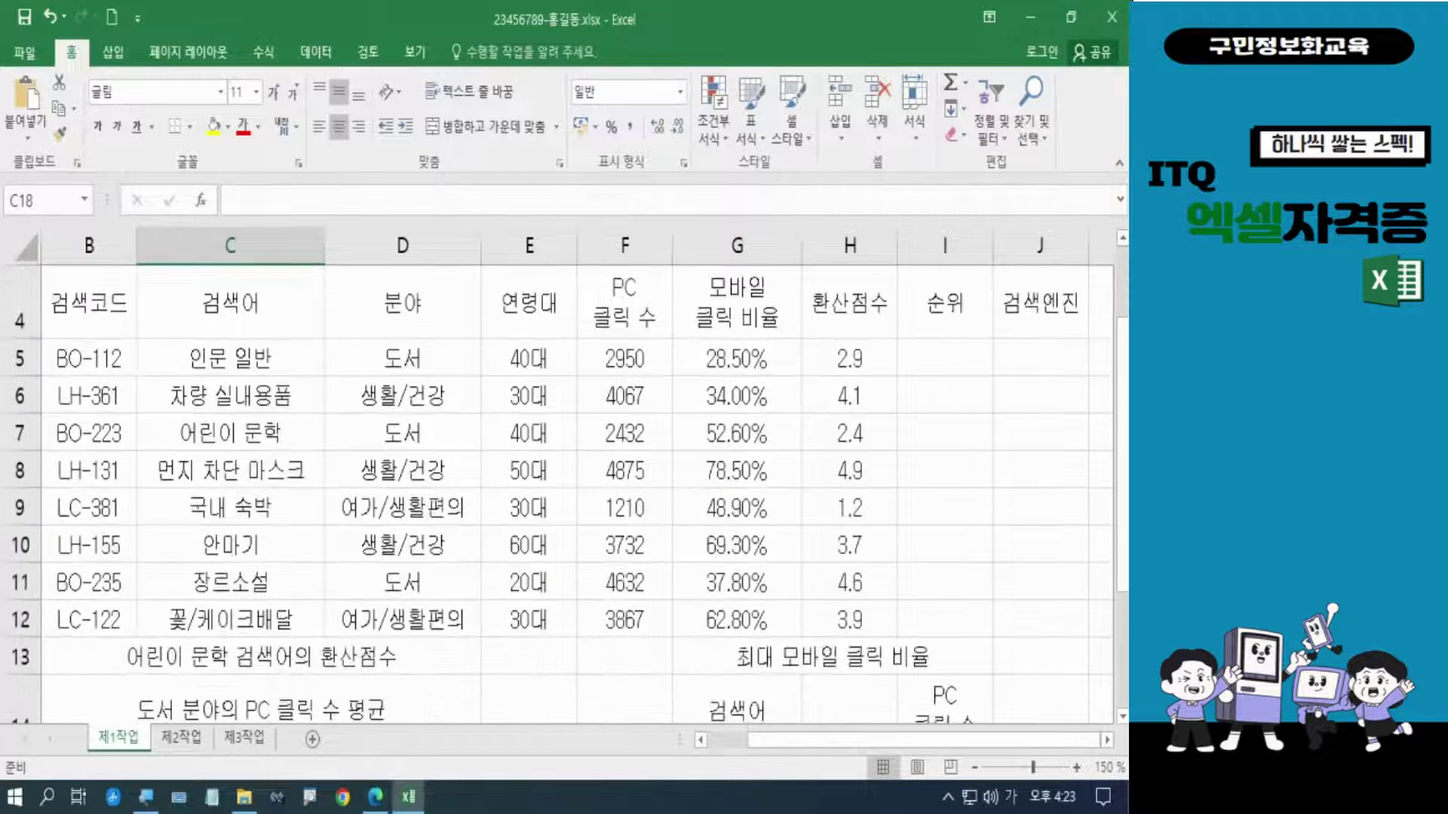
pyautogui.hotkey('ctrl', '2')
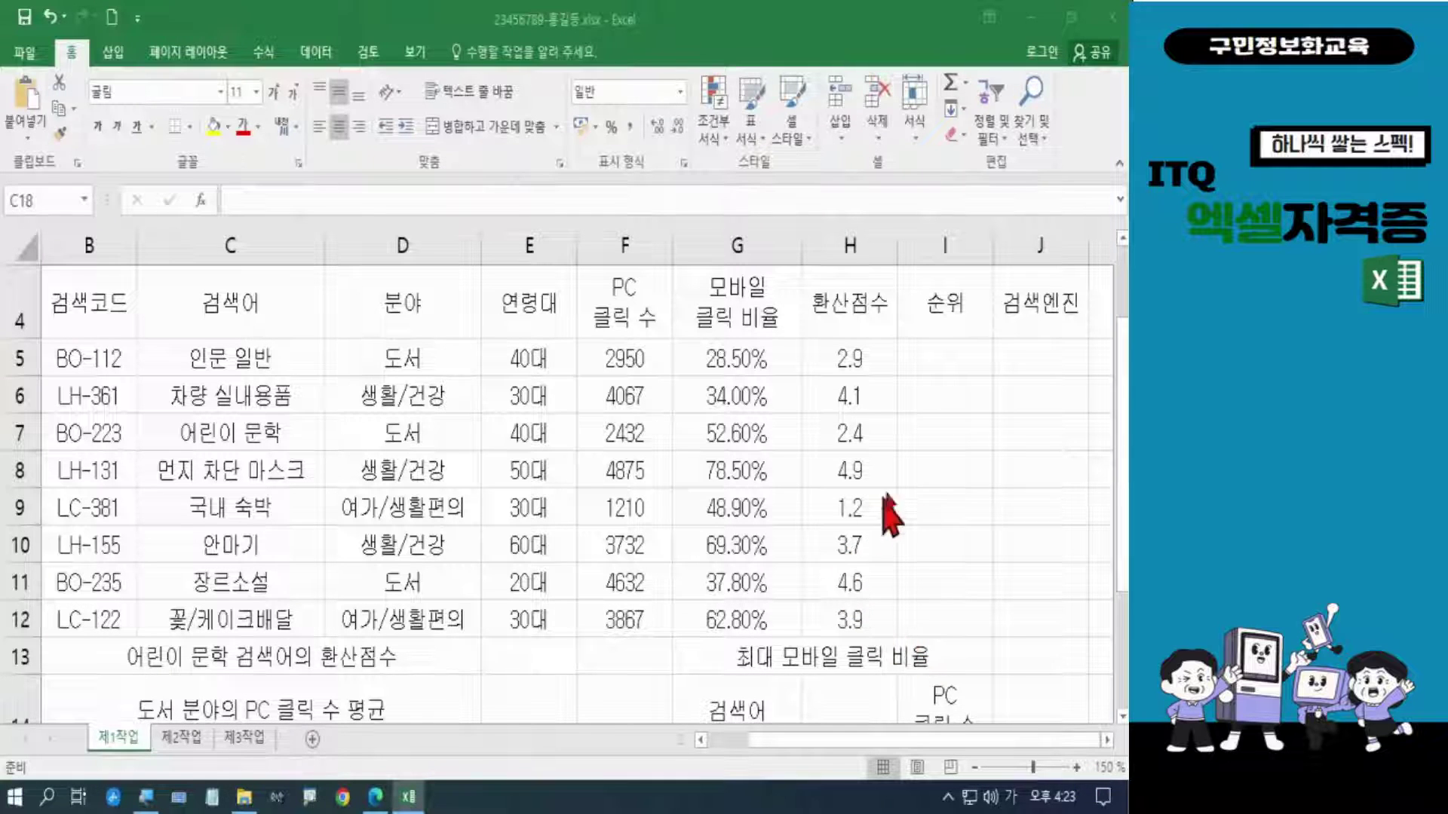
pyautogui.click(1123, 488)
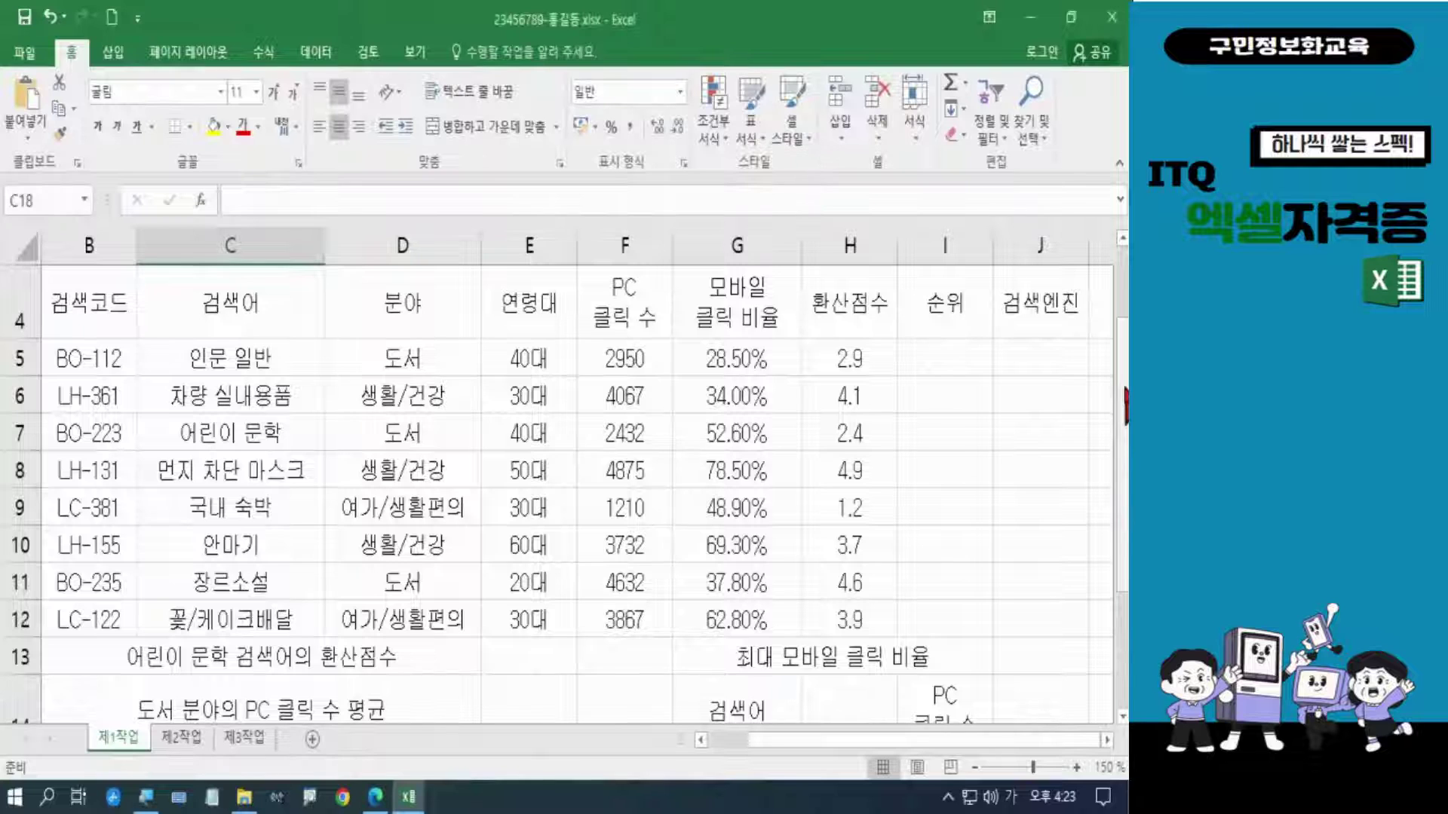
pyautogui.scroll(1, 1125, 399)
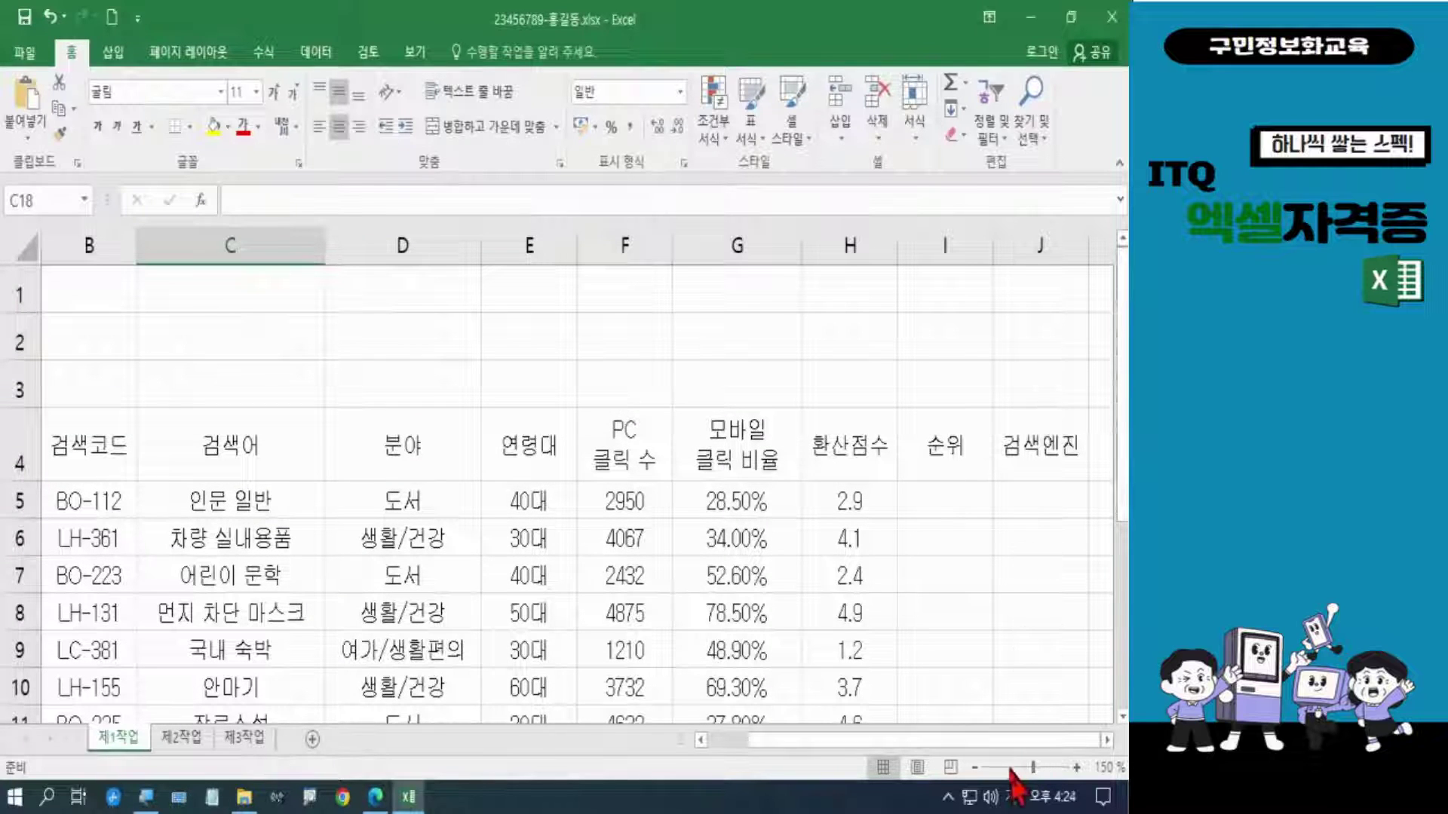
pyautogui.click(974, 768)
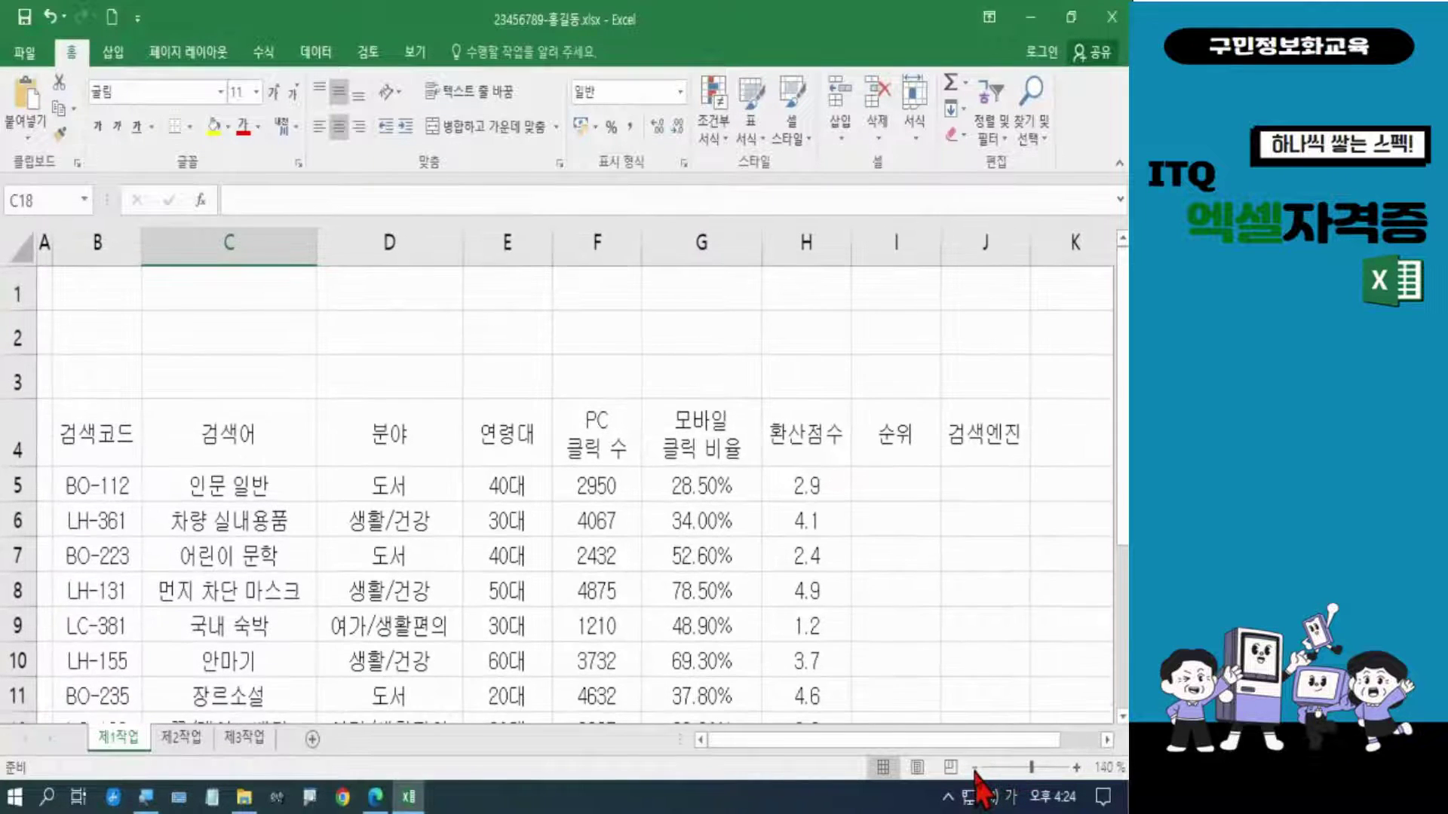
pyautogui.click(974, 768)
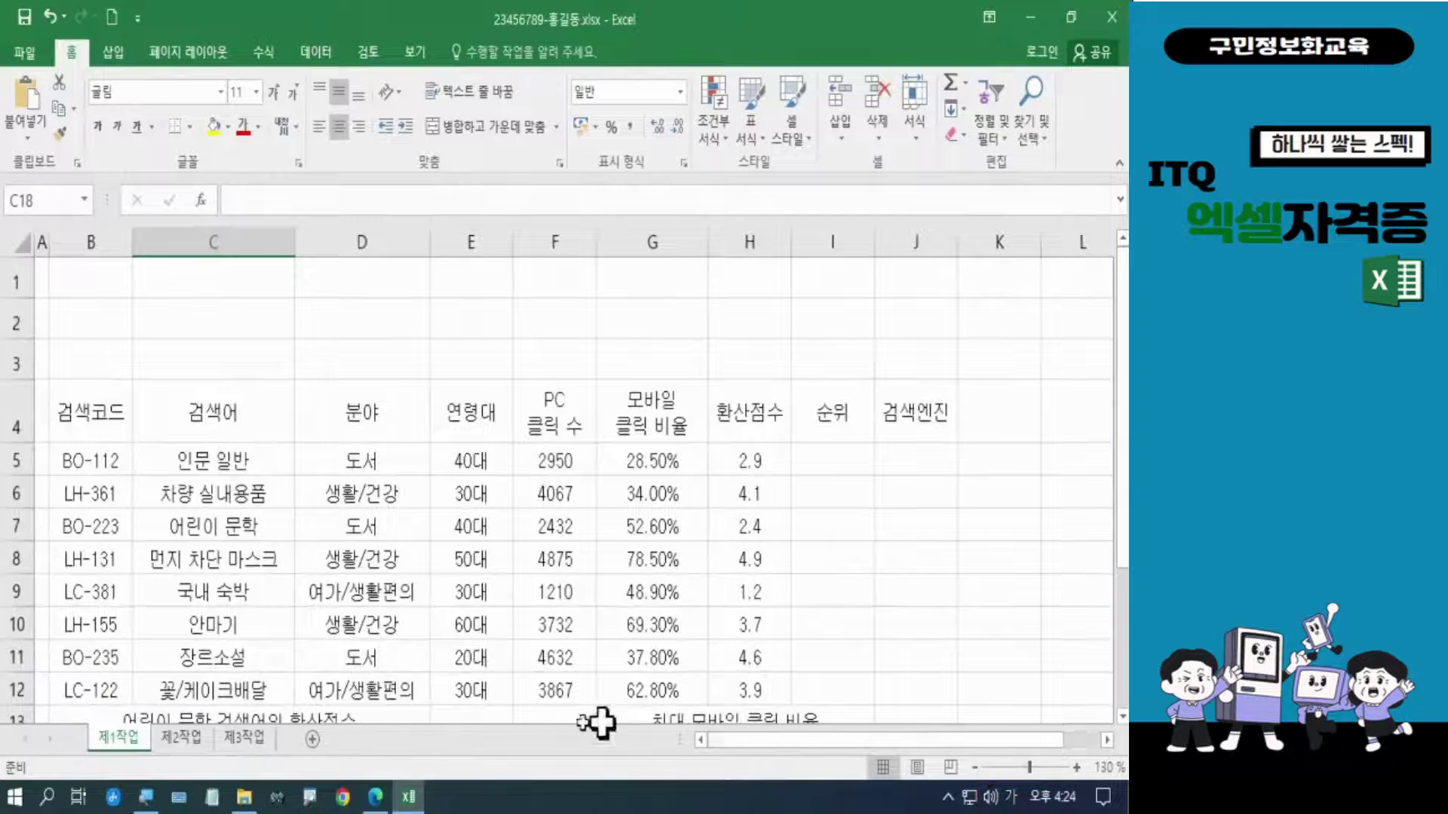
# Step: Switch to the GE11-12A exam PDF and examine the 제목 condition for the title's shape, shadow, text and formatting
pyautogui.click(374, 797)
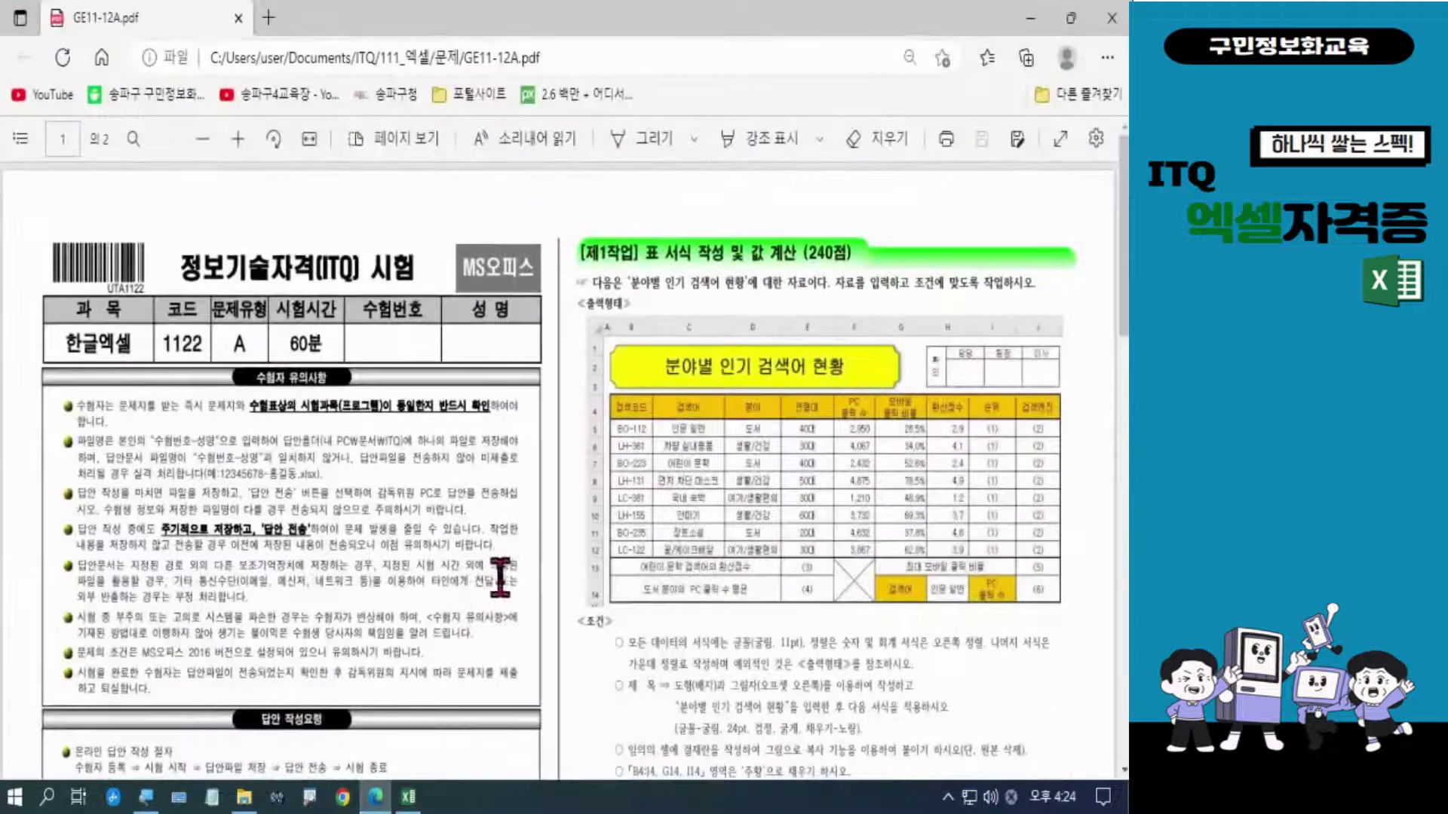
pyautogui.scroll(-3, 690, 580)
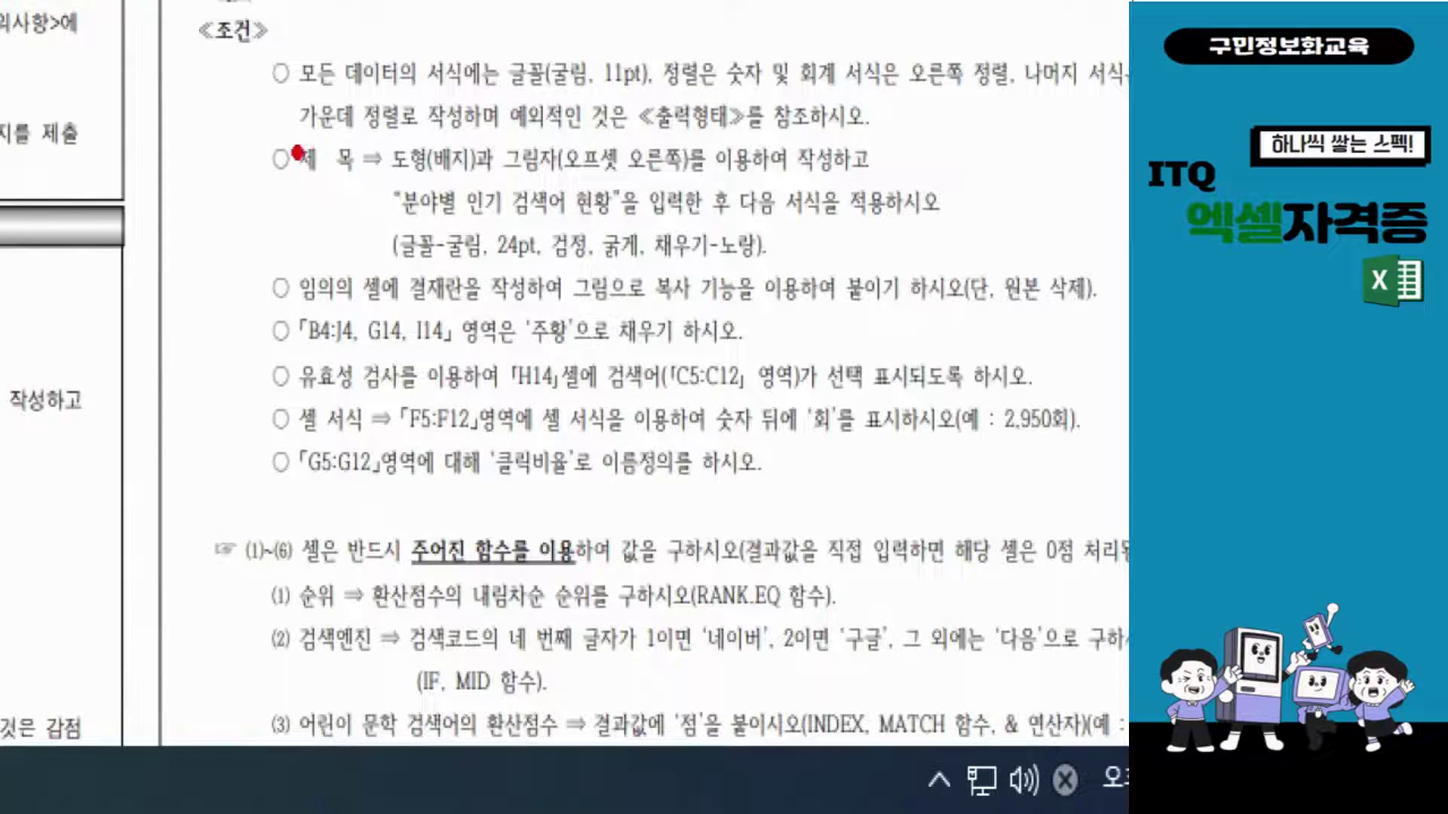
pyautogui.moveTo(298, 153); pyautogui.dragTo(269, 249)
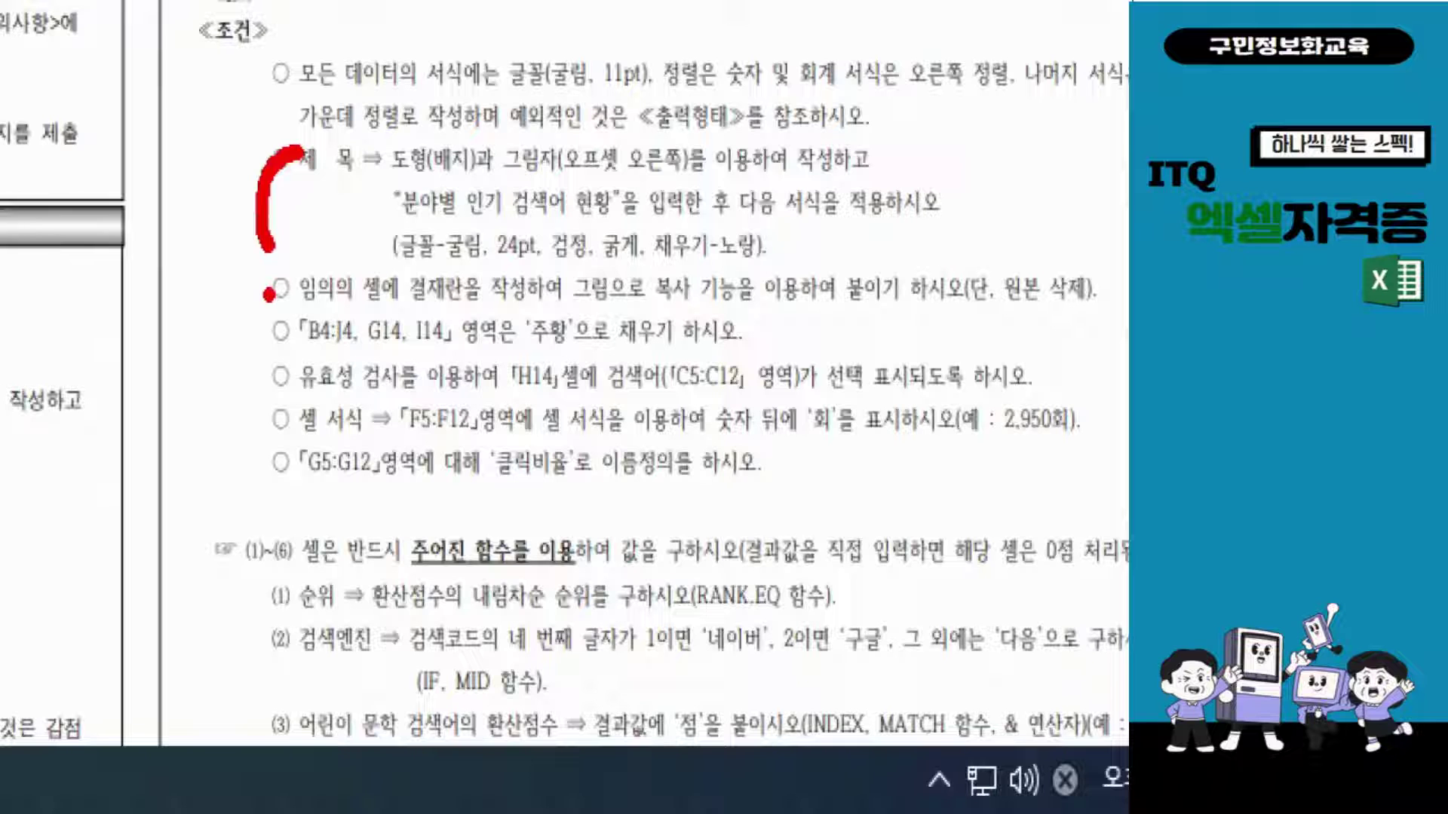
pyautogui.moveTo(426, 184); pyautogui.dragTo(488, 184)
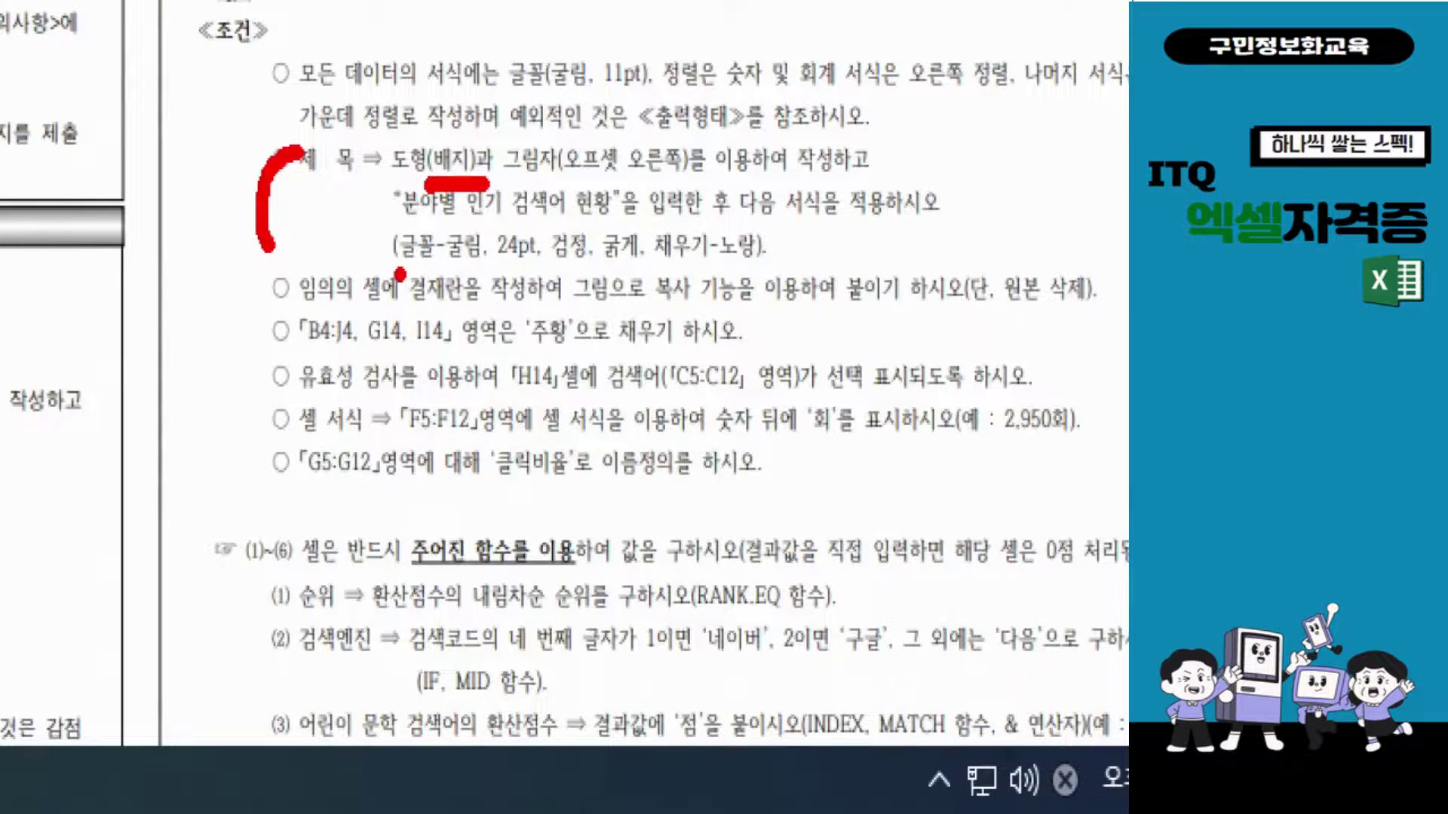
pyautogui.press('Escape')
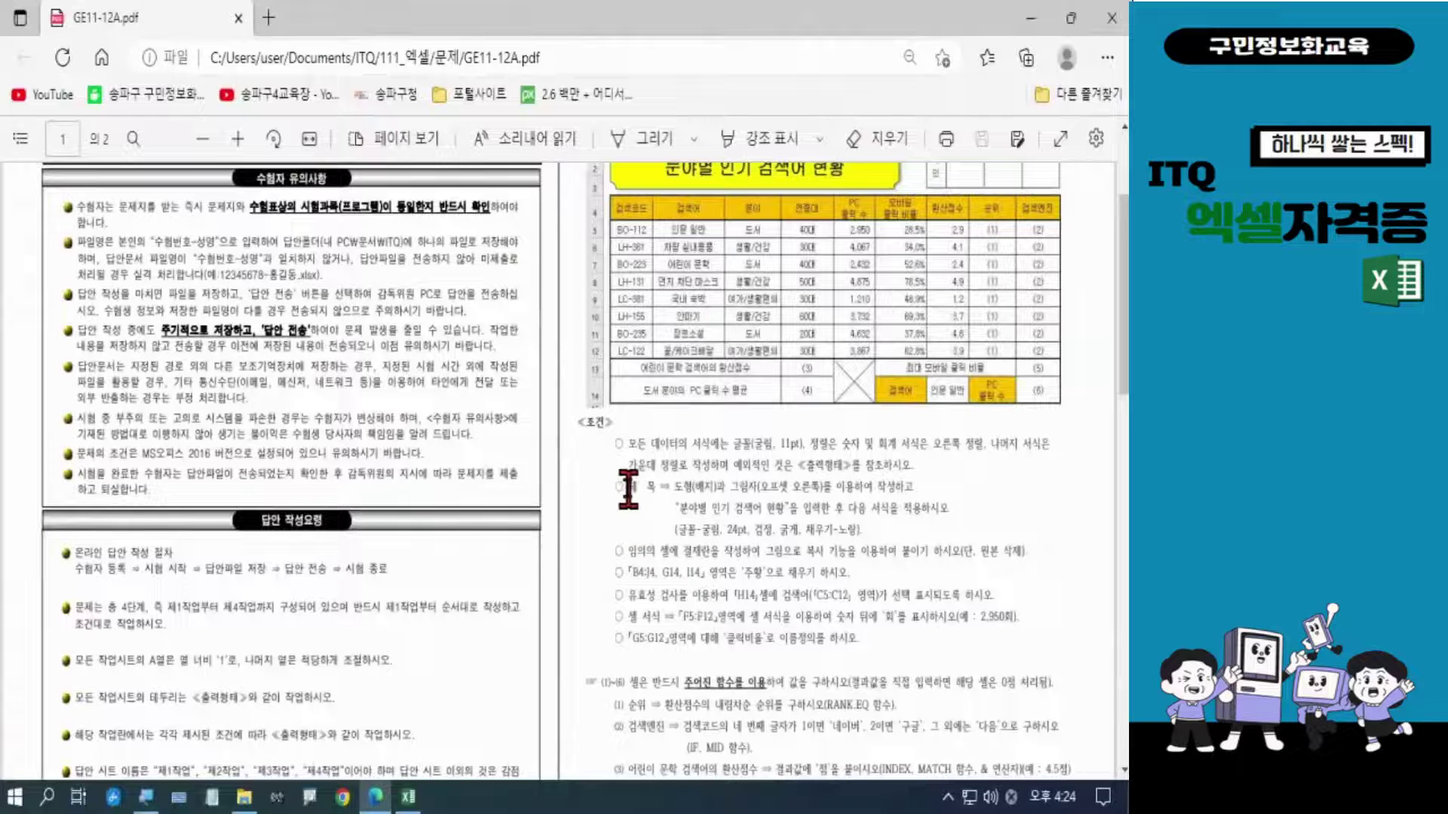
pyautogui.moveTo(628, 489); pyautogui.dragTo(863, 532)
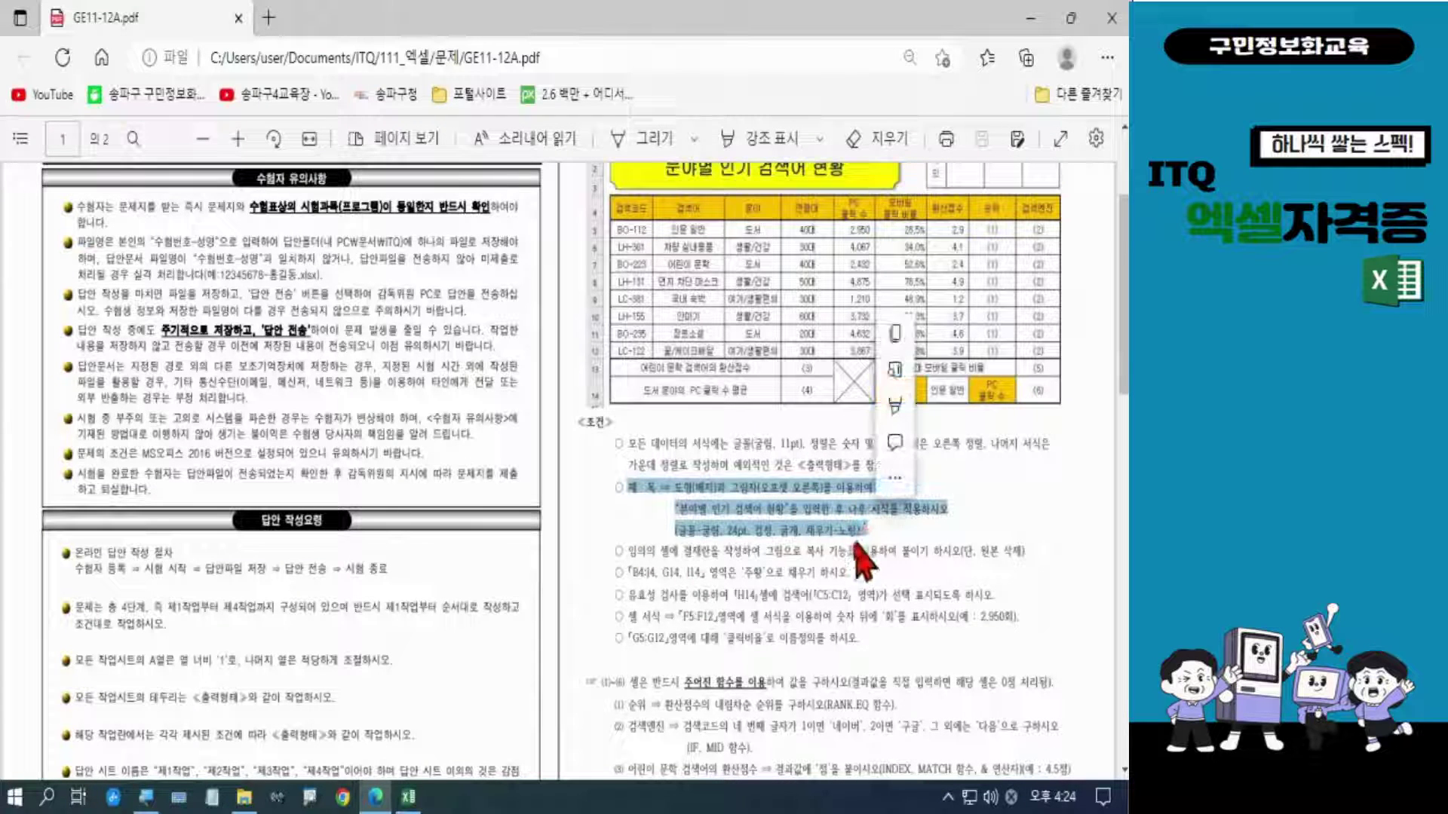
pyautogui.hotkey('ctrl', '1')
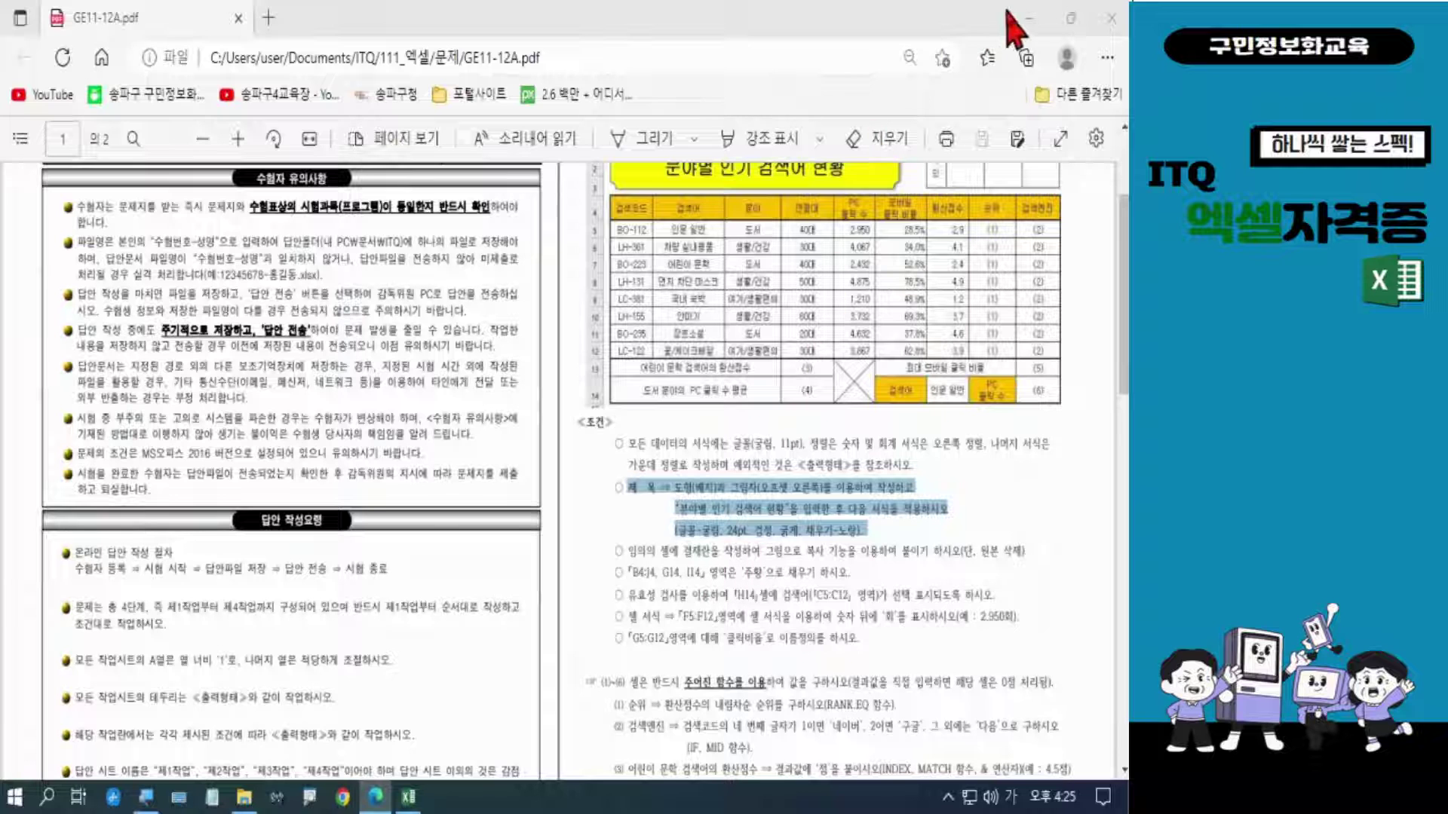
# Step: Return to Excel and draw a 배지 (plaque) basic shape across rows 1 to 3, from column B to about mid-column G
pyautogui.click(1030, 25)
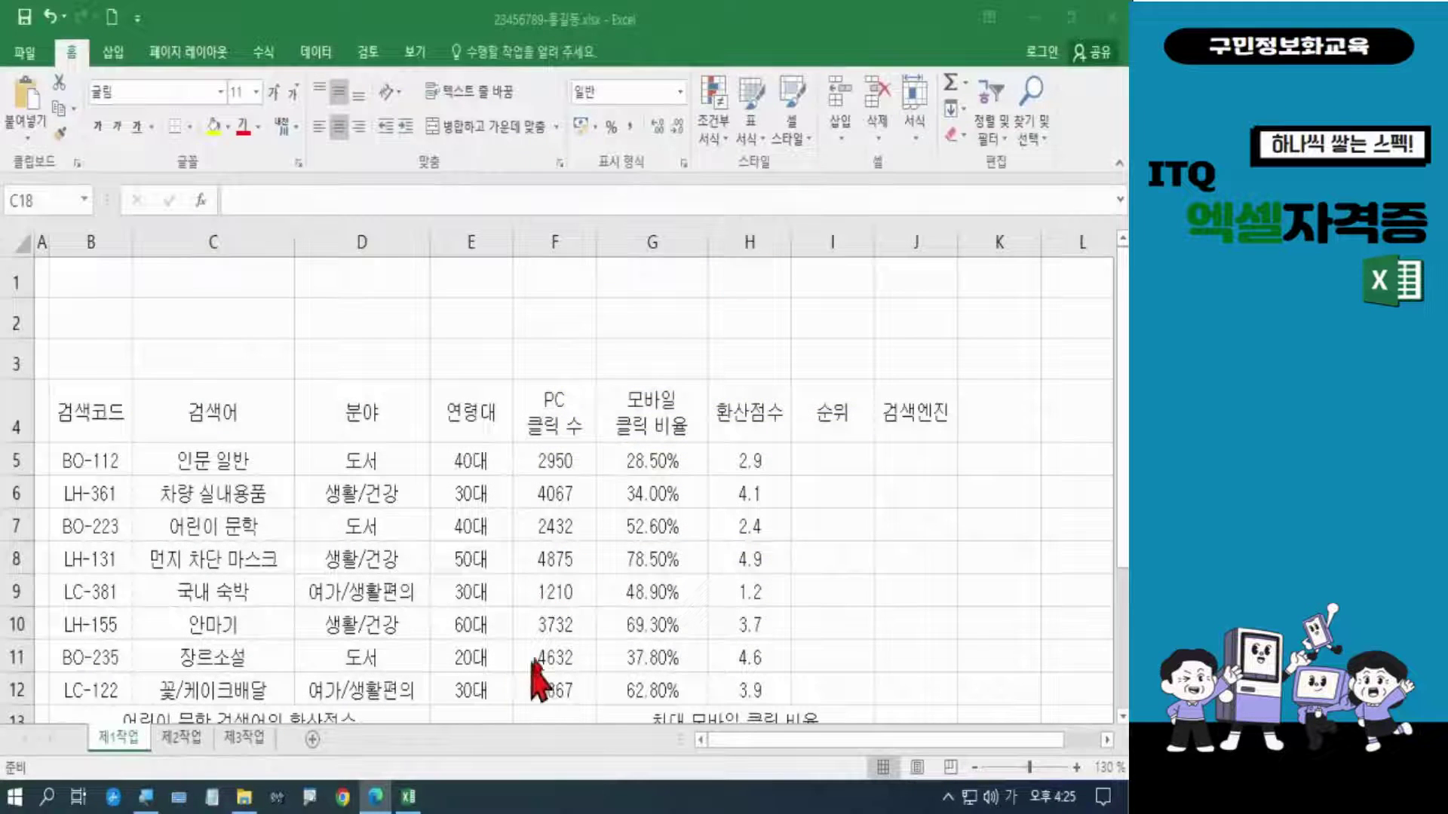
pyautogui.click(111, 59)
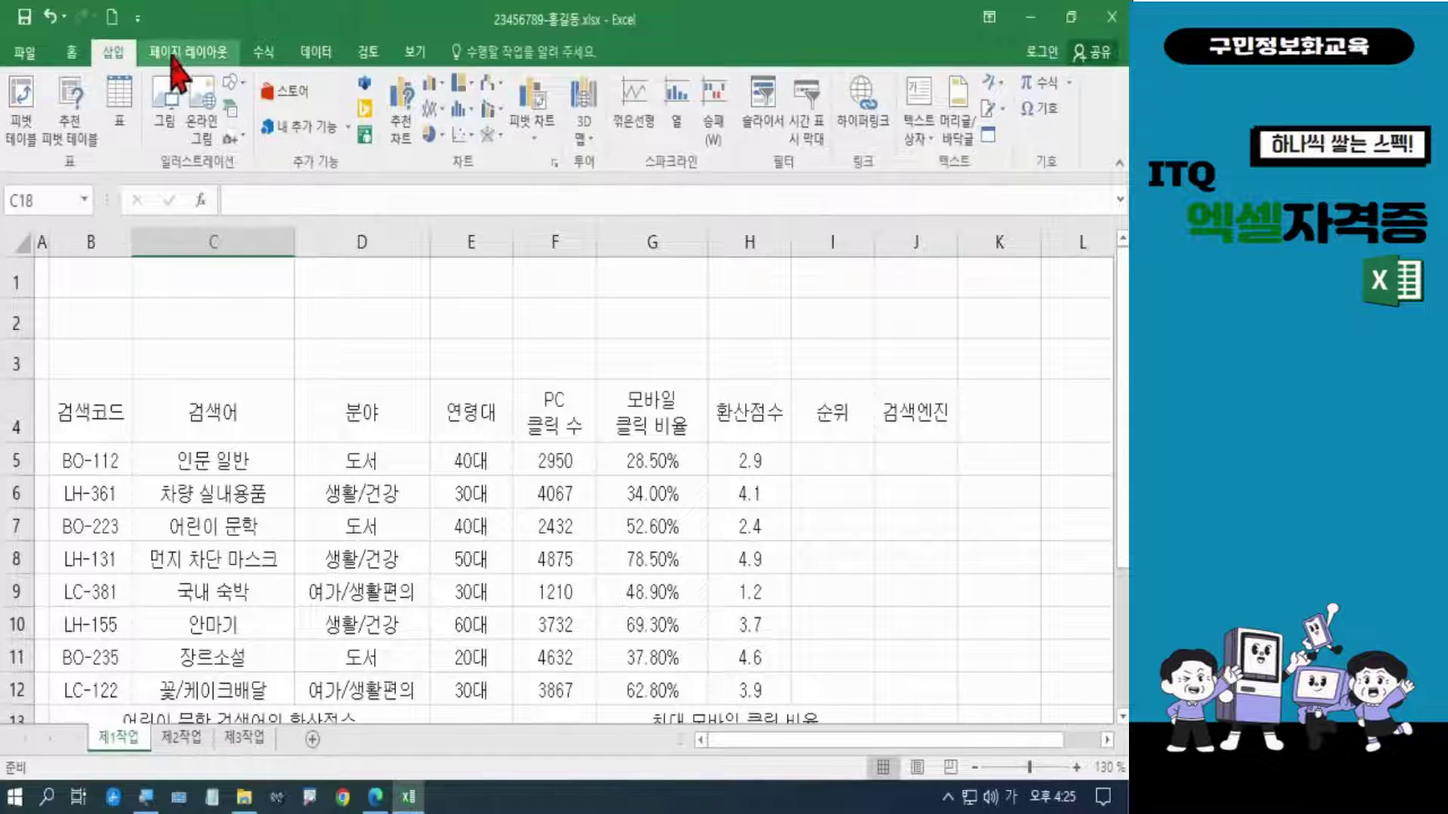
pyautogui.click(234, 83)
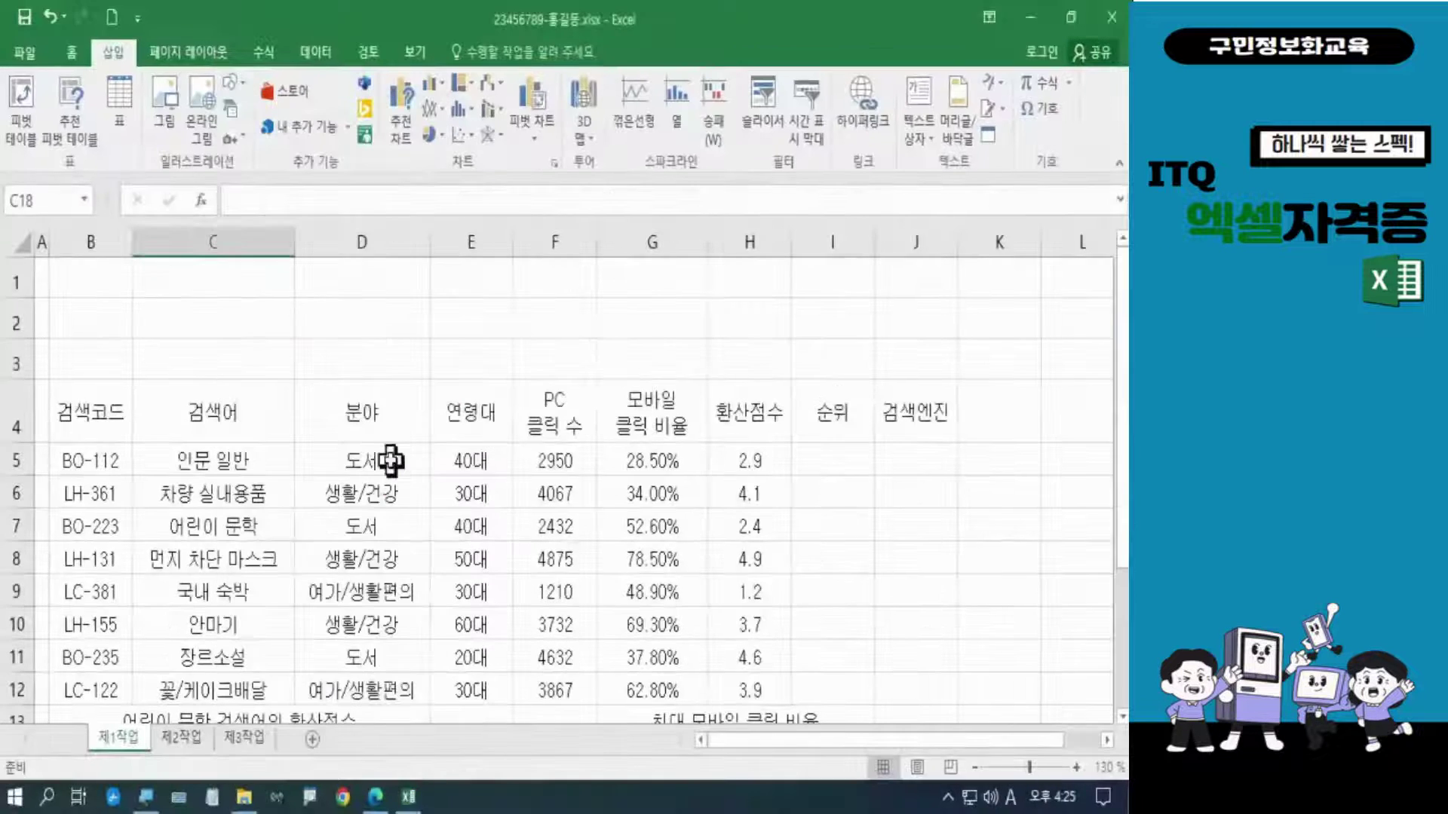
pyautogui.click(239, 84)
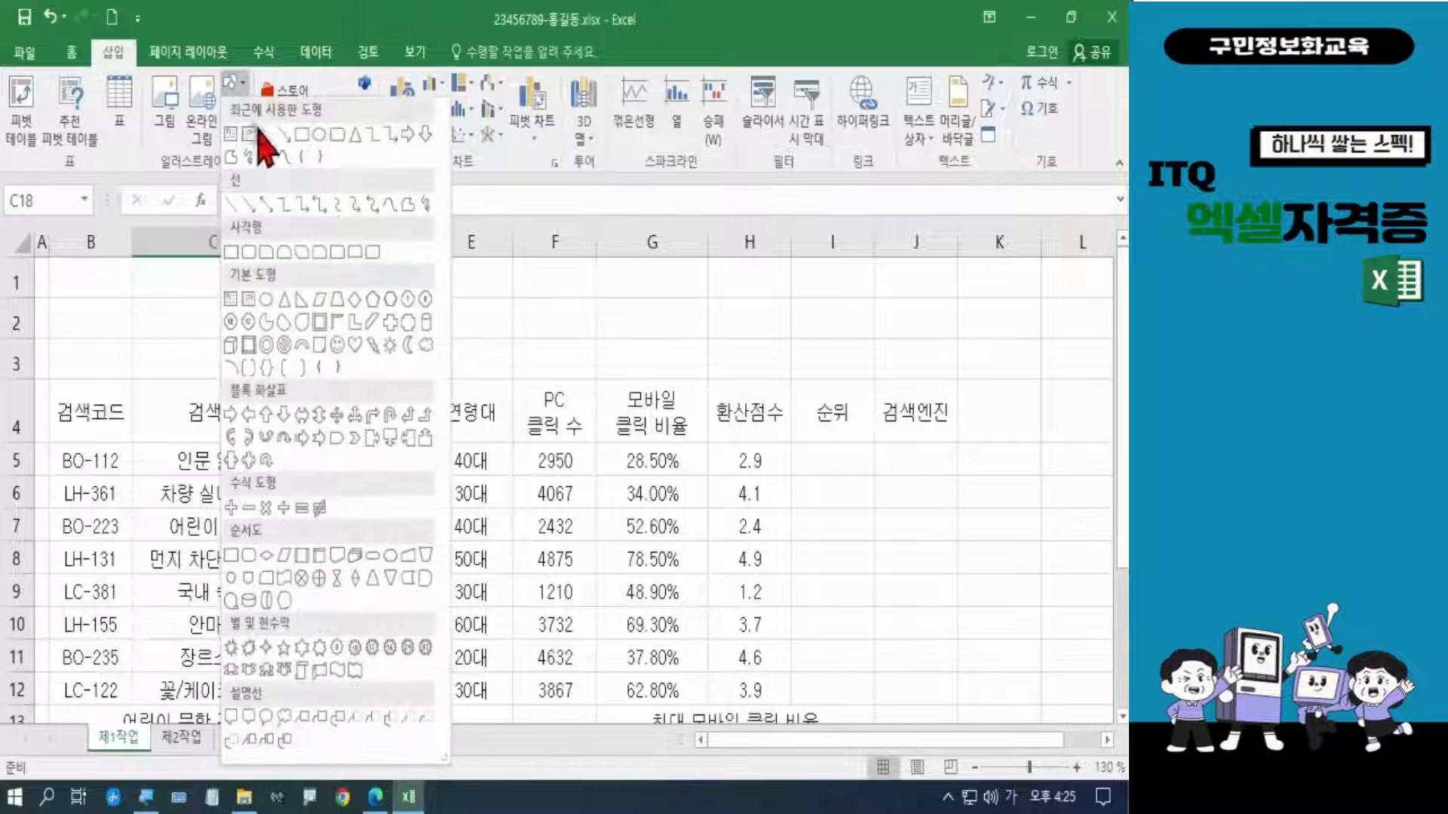
pyautogui.click(411, 325)
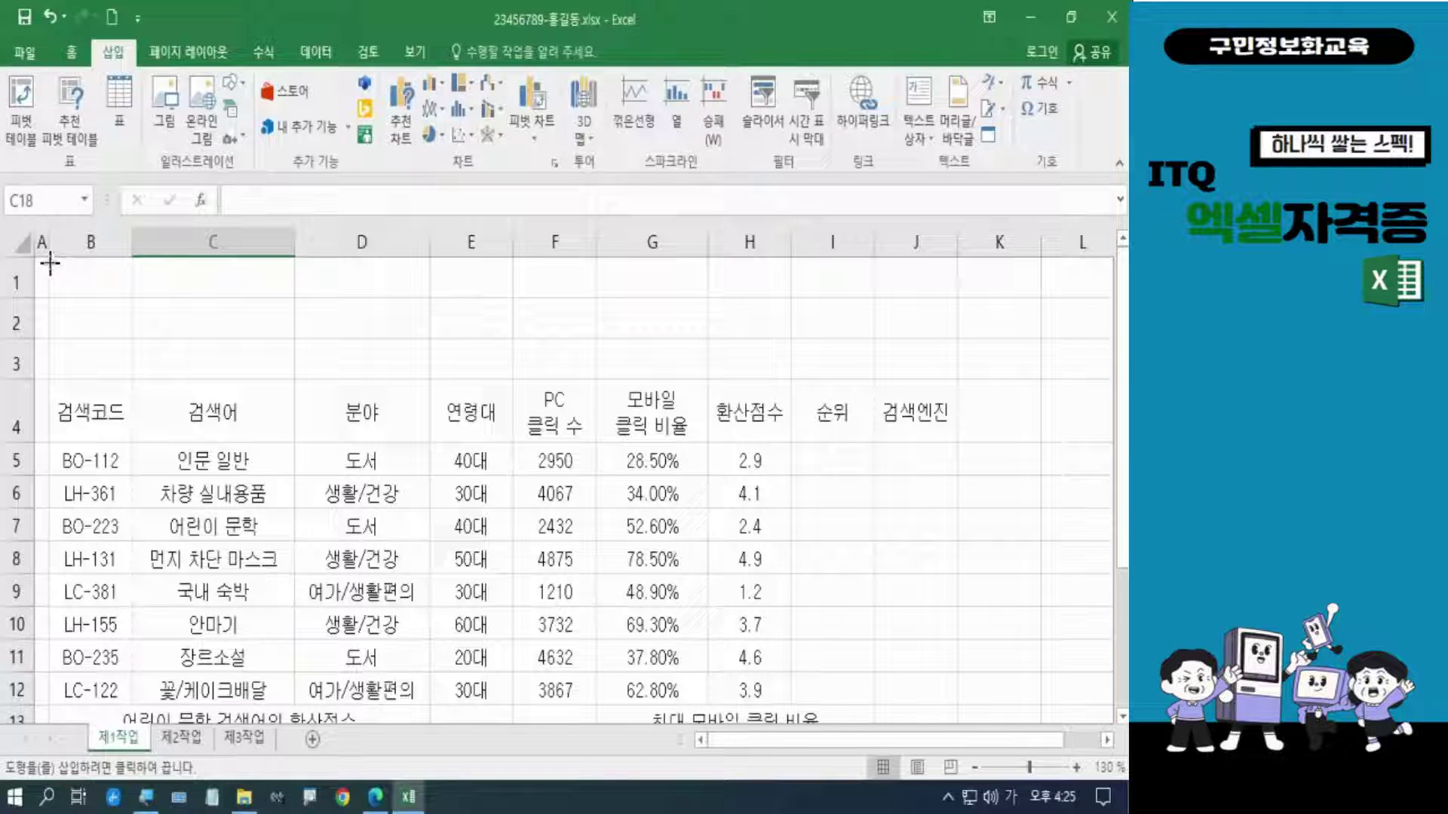
pyautogui.moveTo(49, 263); pyautogui.dragTo(648, 372)
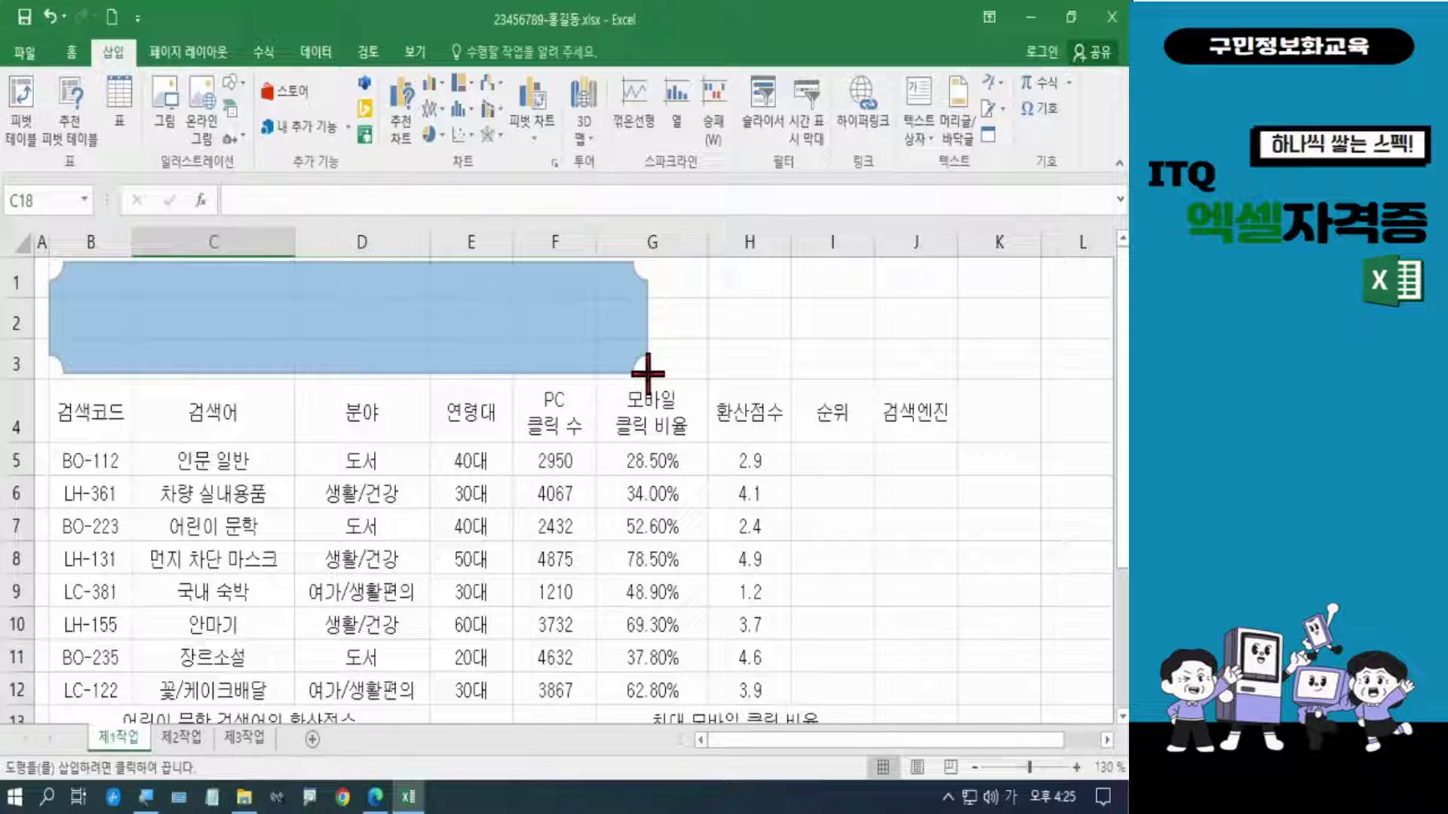
# Step: Finish the plaque shape at about 13.74 cm wide and 2 cm high, and apply the offset-right (오프셋 오른쪽) outer shadow
pyautogui.moveTo(648, 373); pyautogui.dragTo(648, 373)
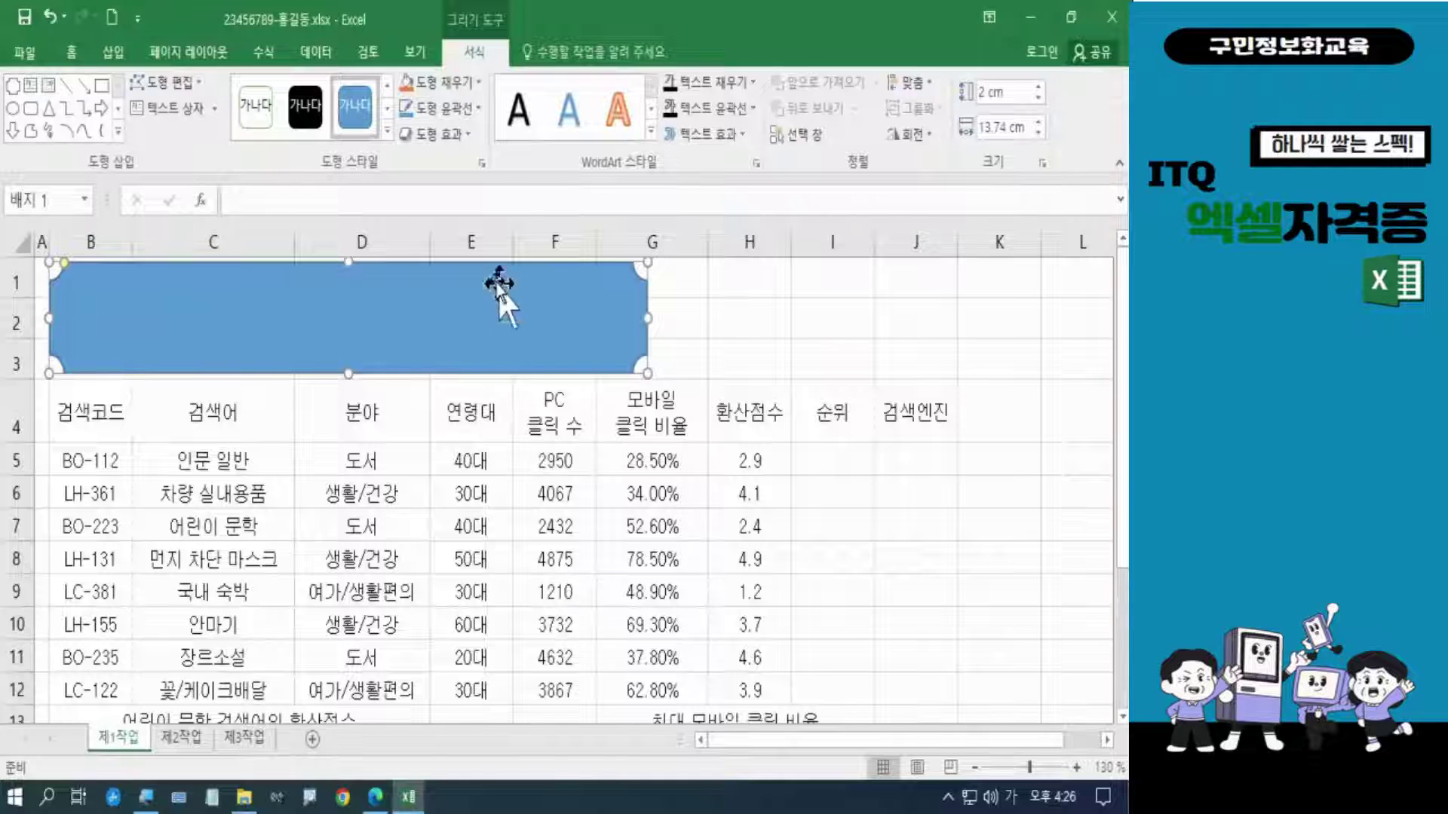
pyautogui.click(468, 135)
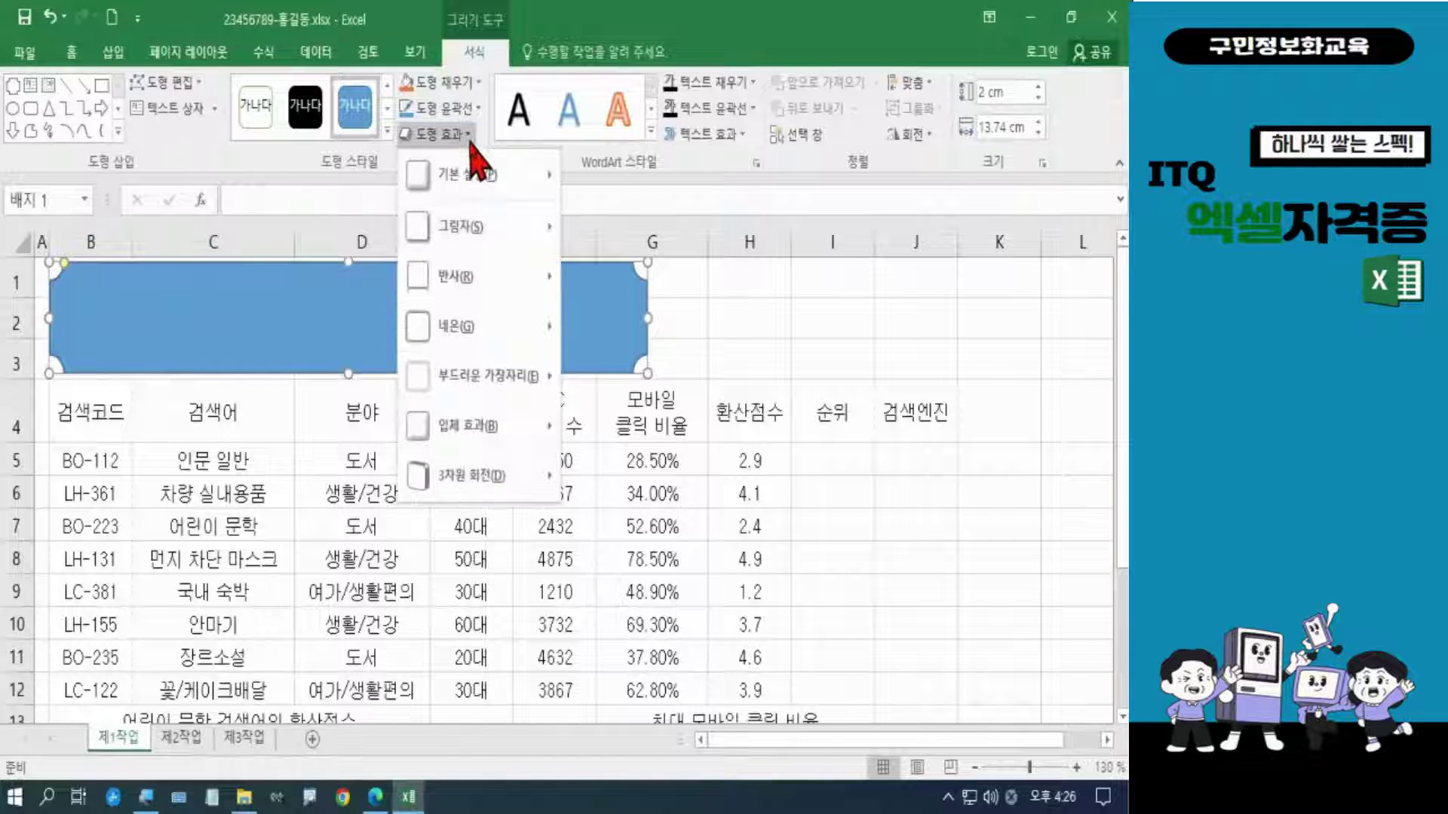
pyautogui.moveTo(472, 226)
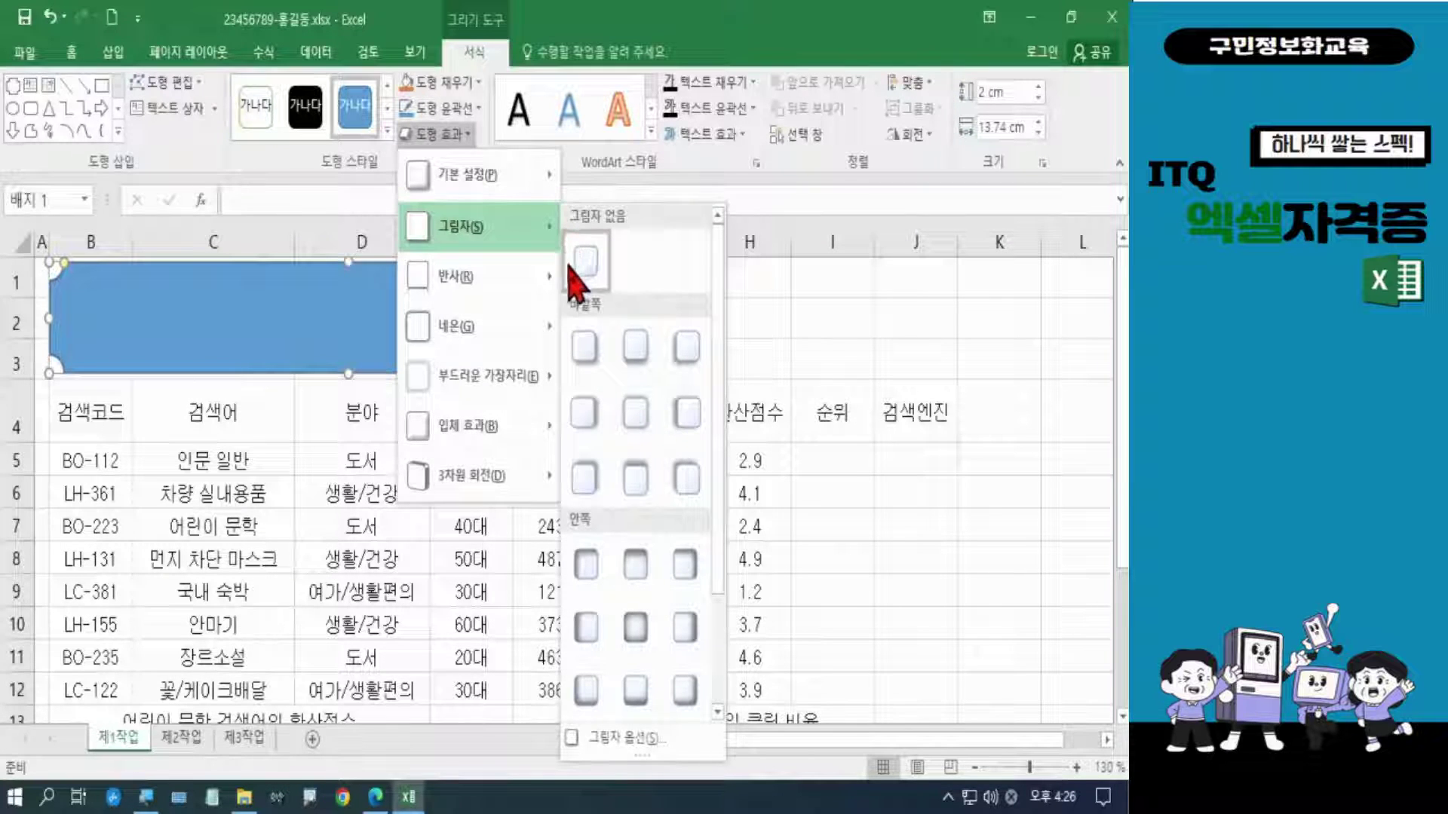
pyautogui.click(588, 425)
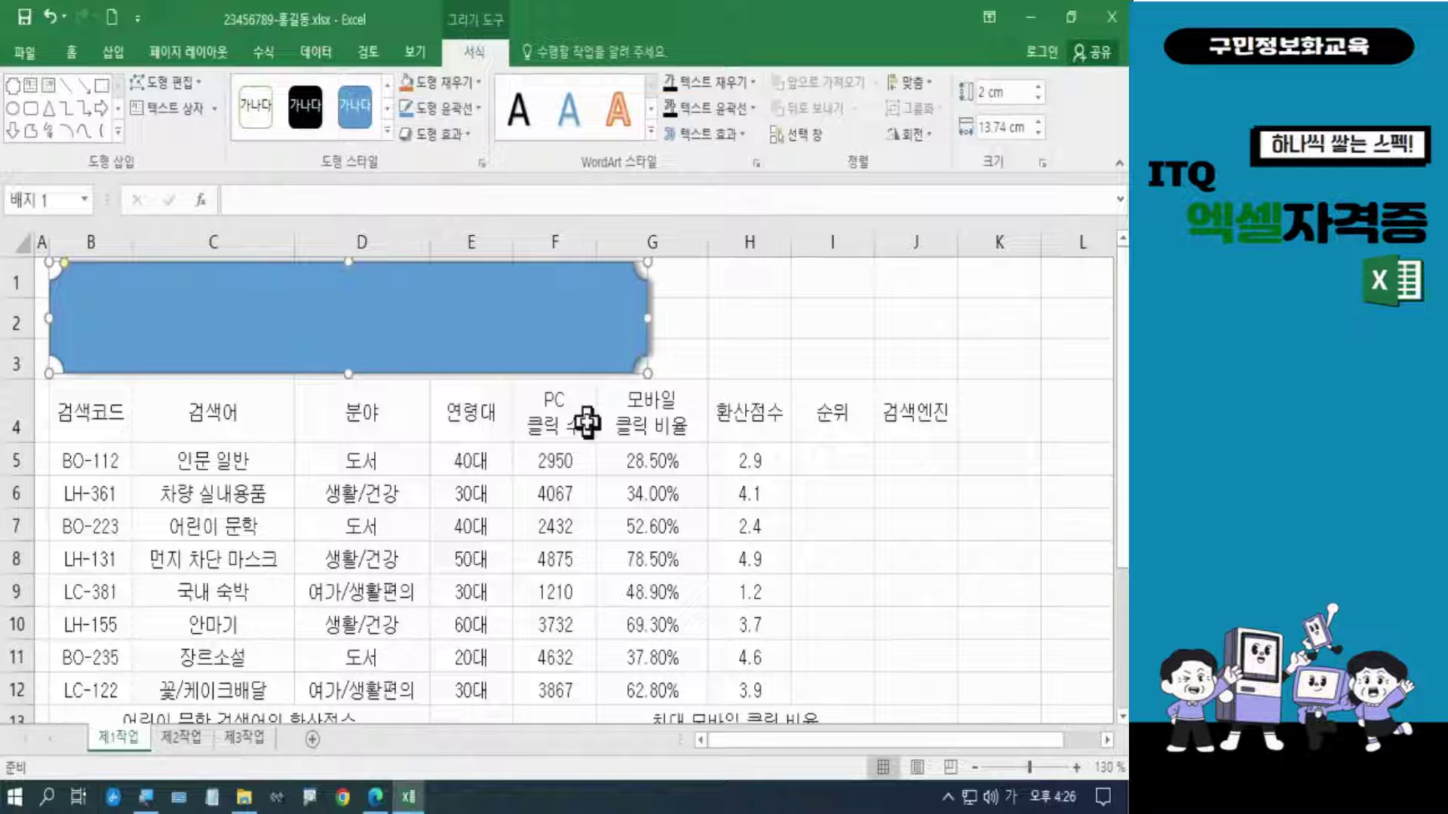
# Step: Switch to the GE11-12A exam PDF, examine the title text, font and fill requirements, and return to Excel
pyautogui.click(377, 799)
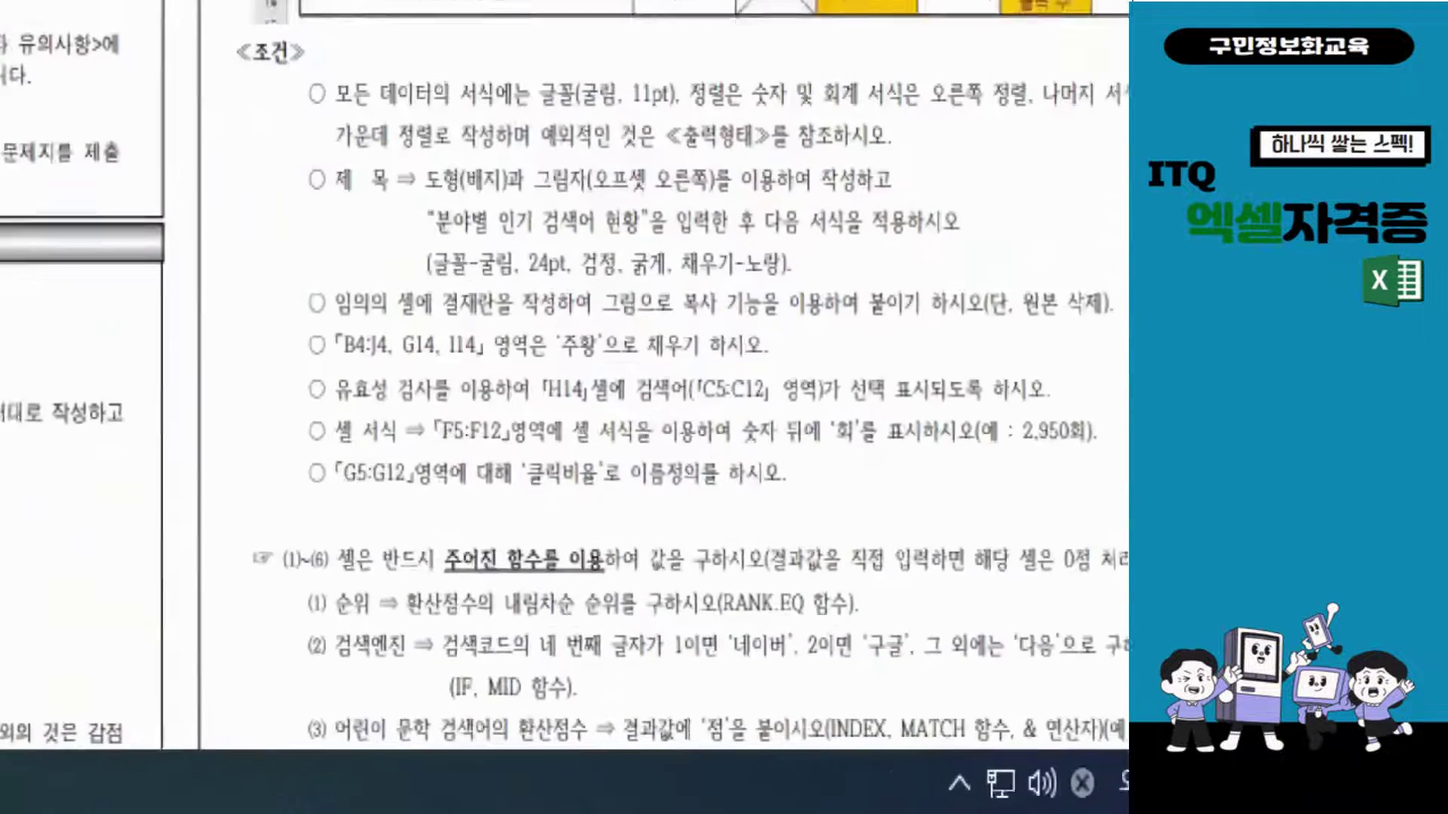
pyautogui.moveTo(391, 199)
pyautogui.mouseDown()
pyautogui.moveTo(518, 269)
pyautogui.moveTo(833, 288)
pyautogui.mouseUp()
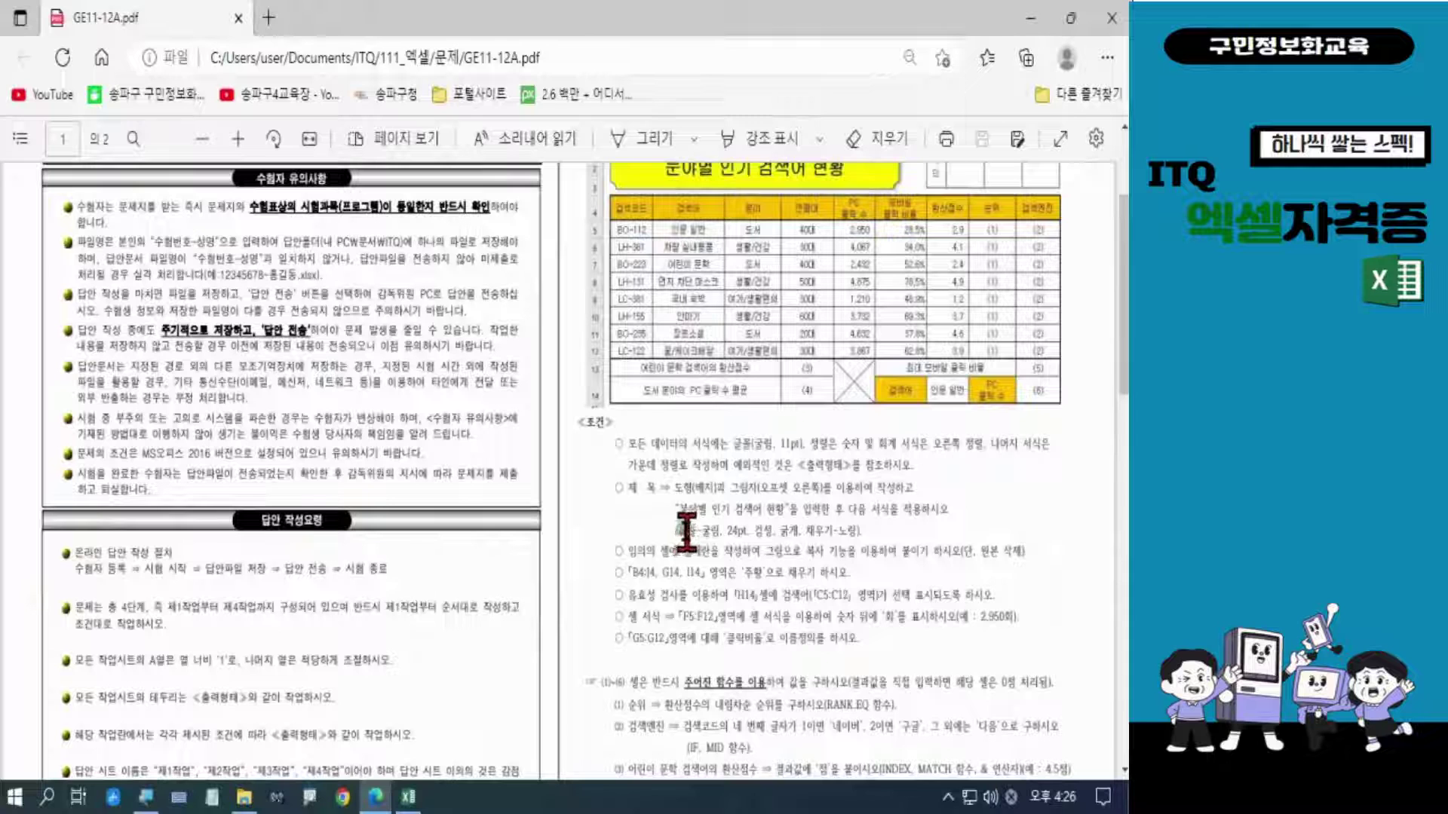
pyautogui.moveTo(682, 532); pyautogui.dragTo(852, 528)
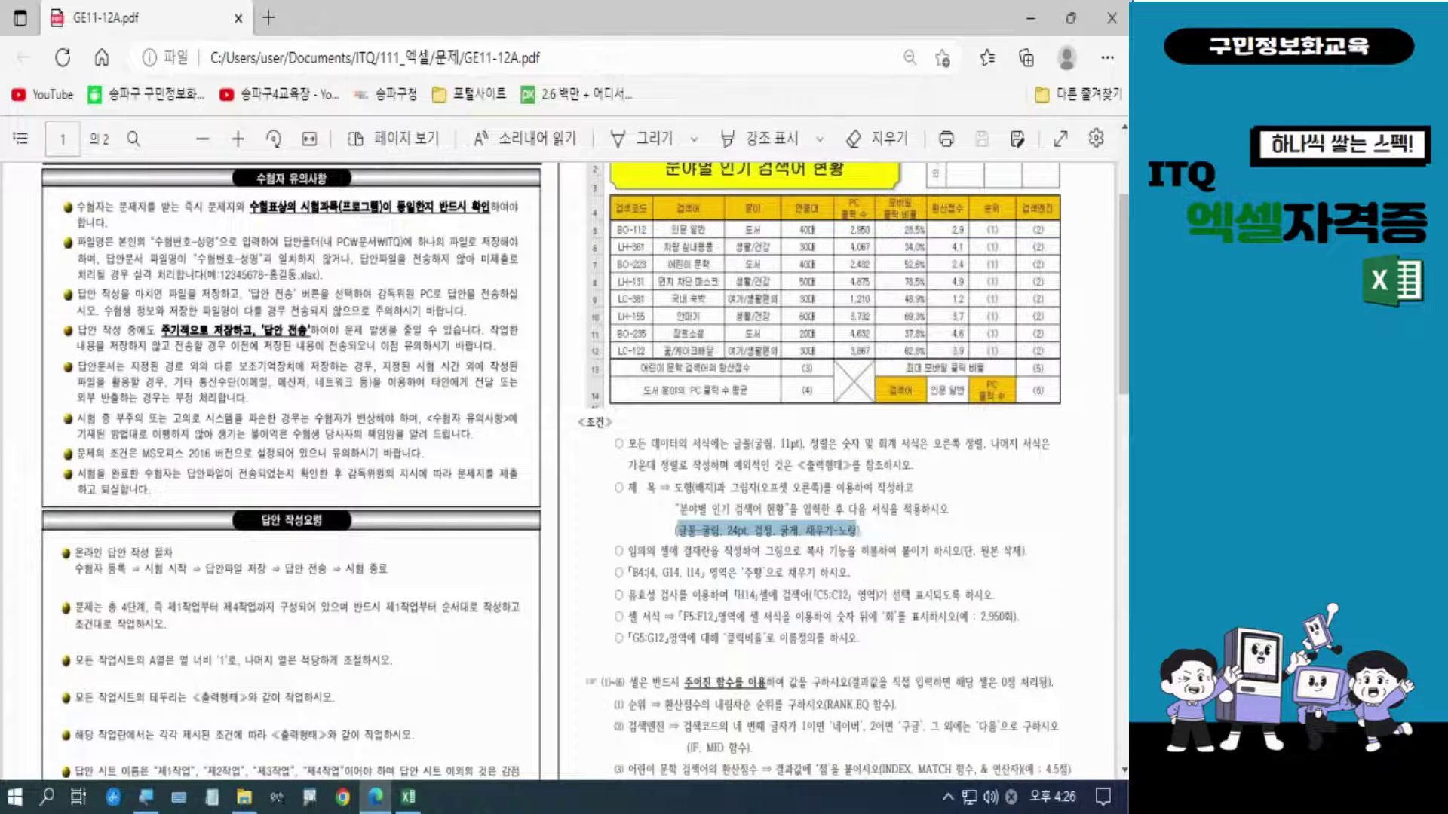
pyautogui.hotkey('alt', 'Tab')
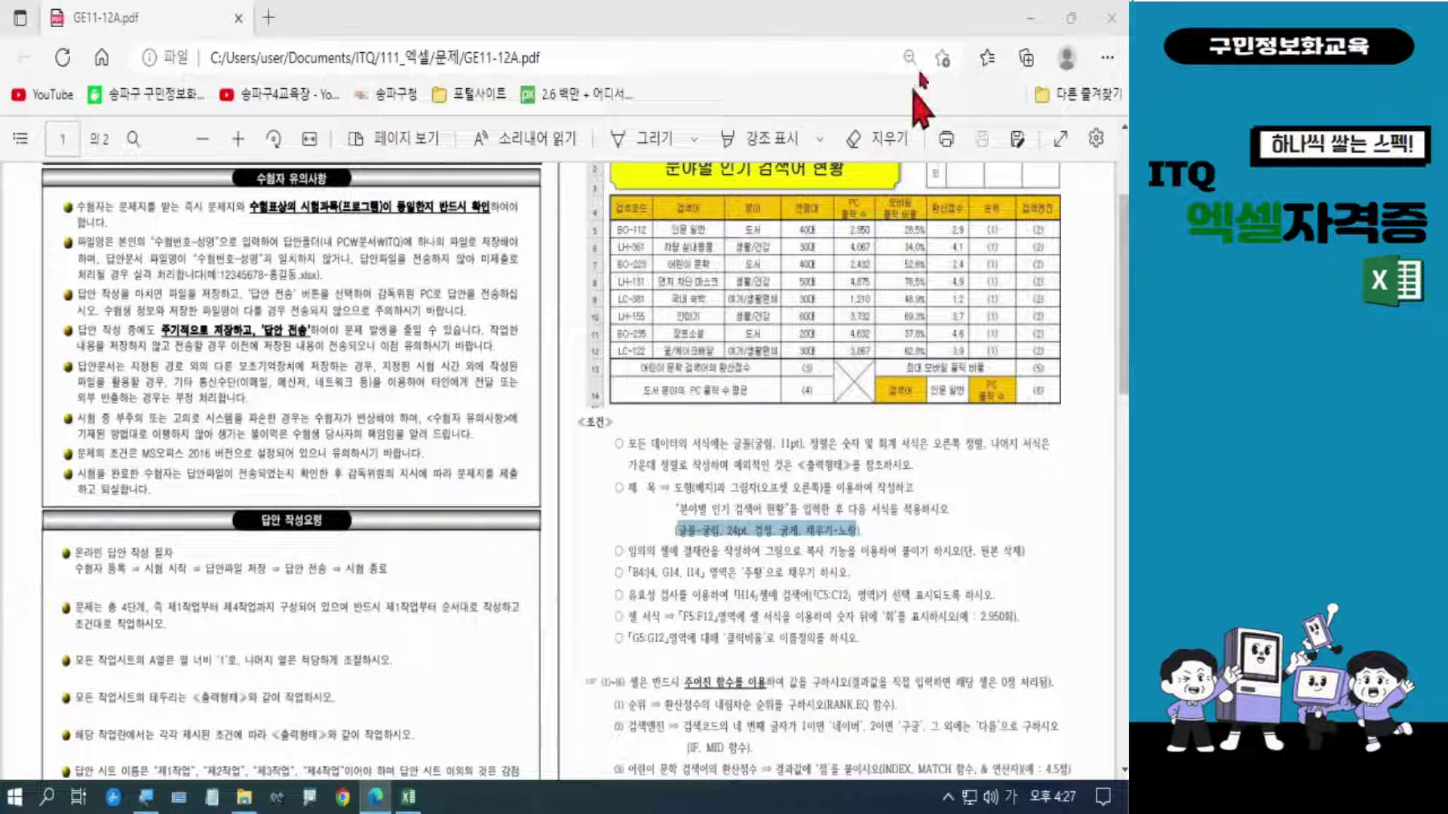
pyautogui.click(1032, 18)
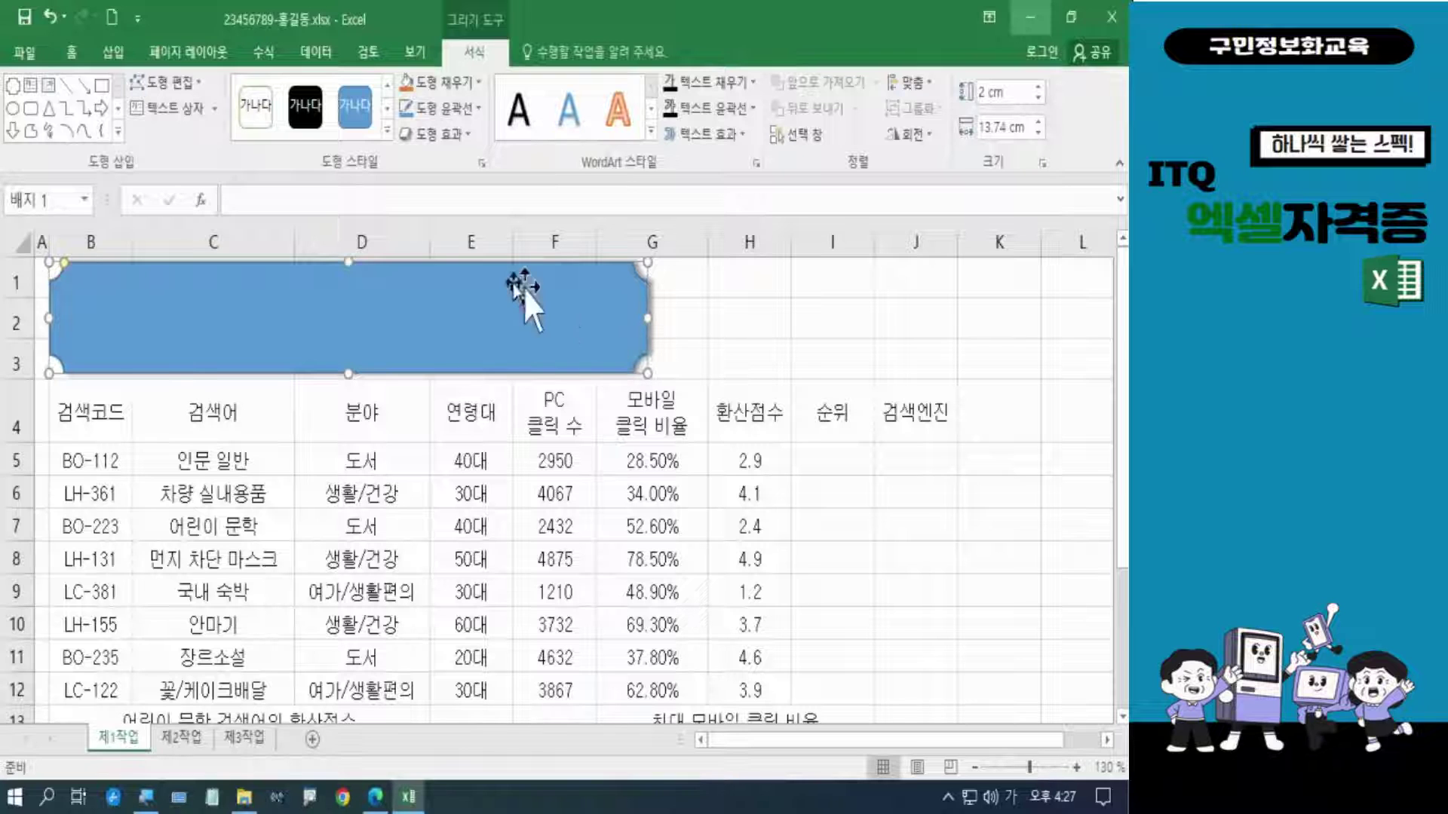
# Step: Set the plaque shape's text font to 굴림, 24 pt, in black
pyautogui.click(74, 54)
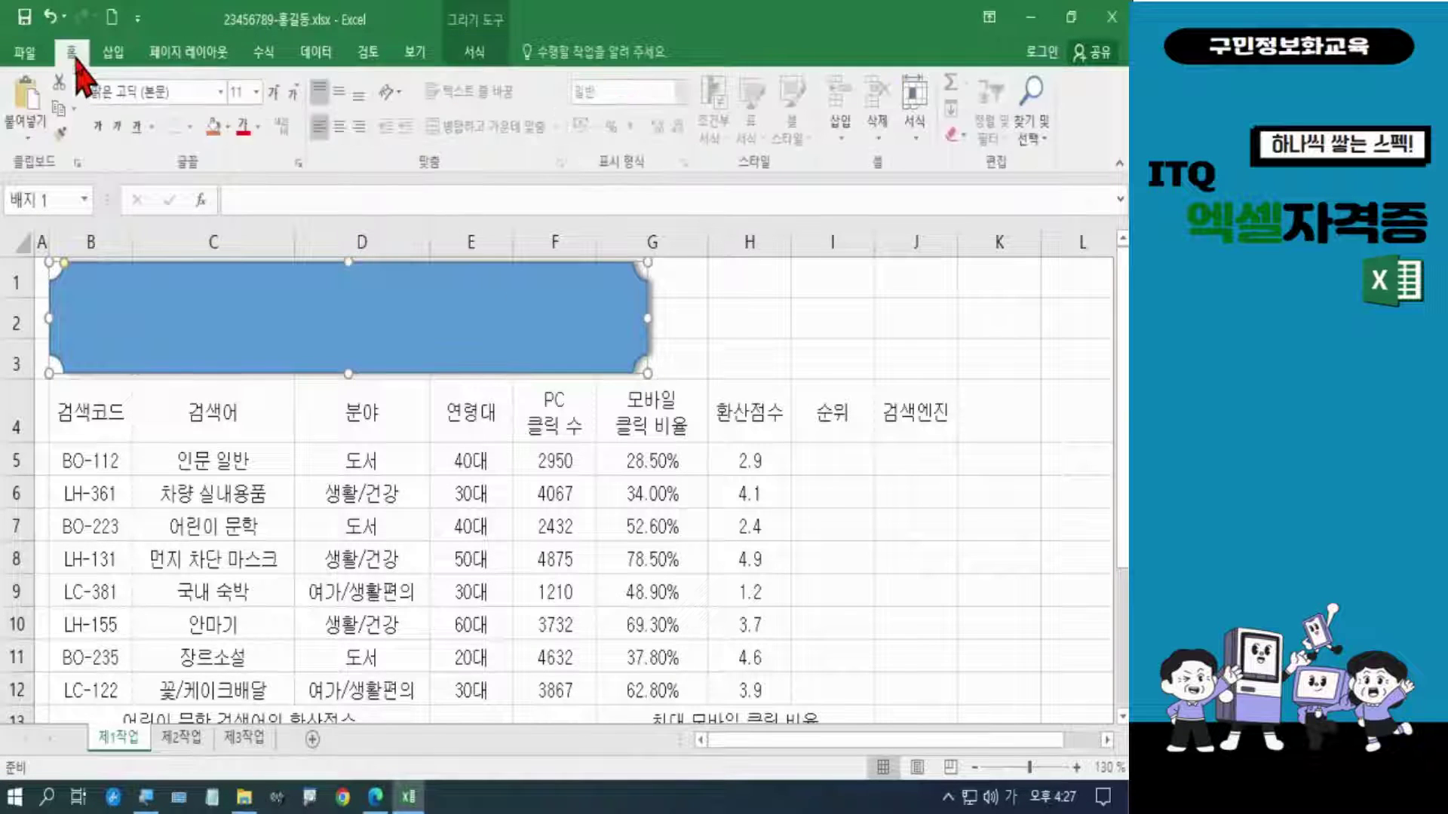
pyautogui.click(183, 92)
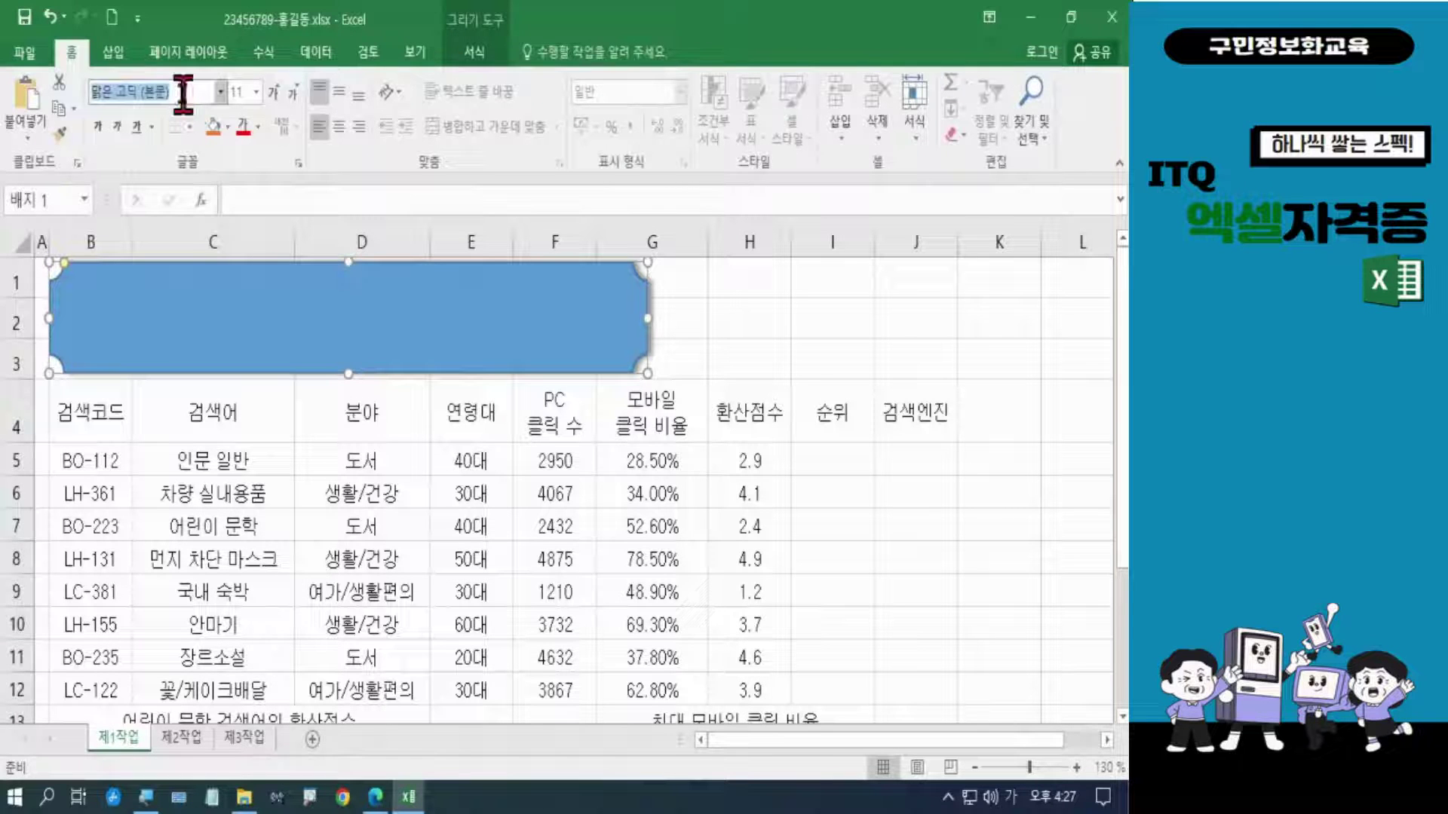
pyautogui.write('굴ㄹ')
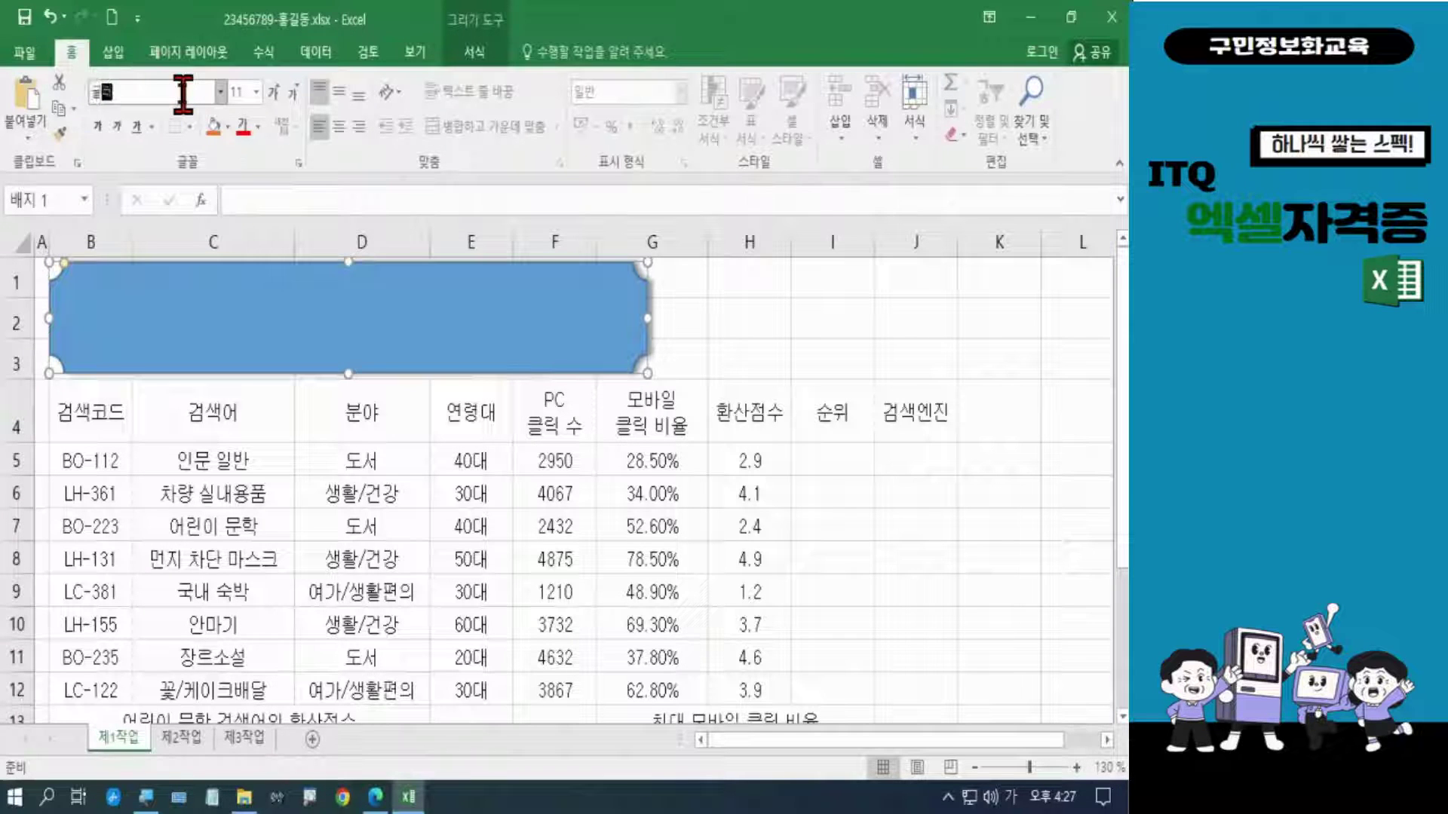
pyautogui.press('Return')
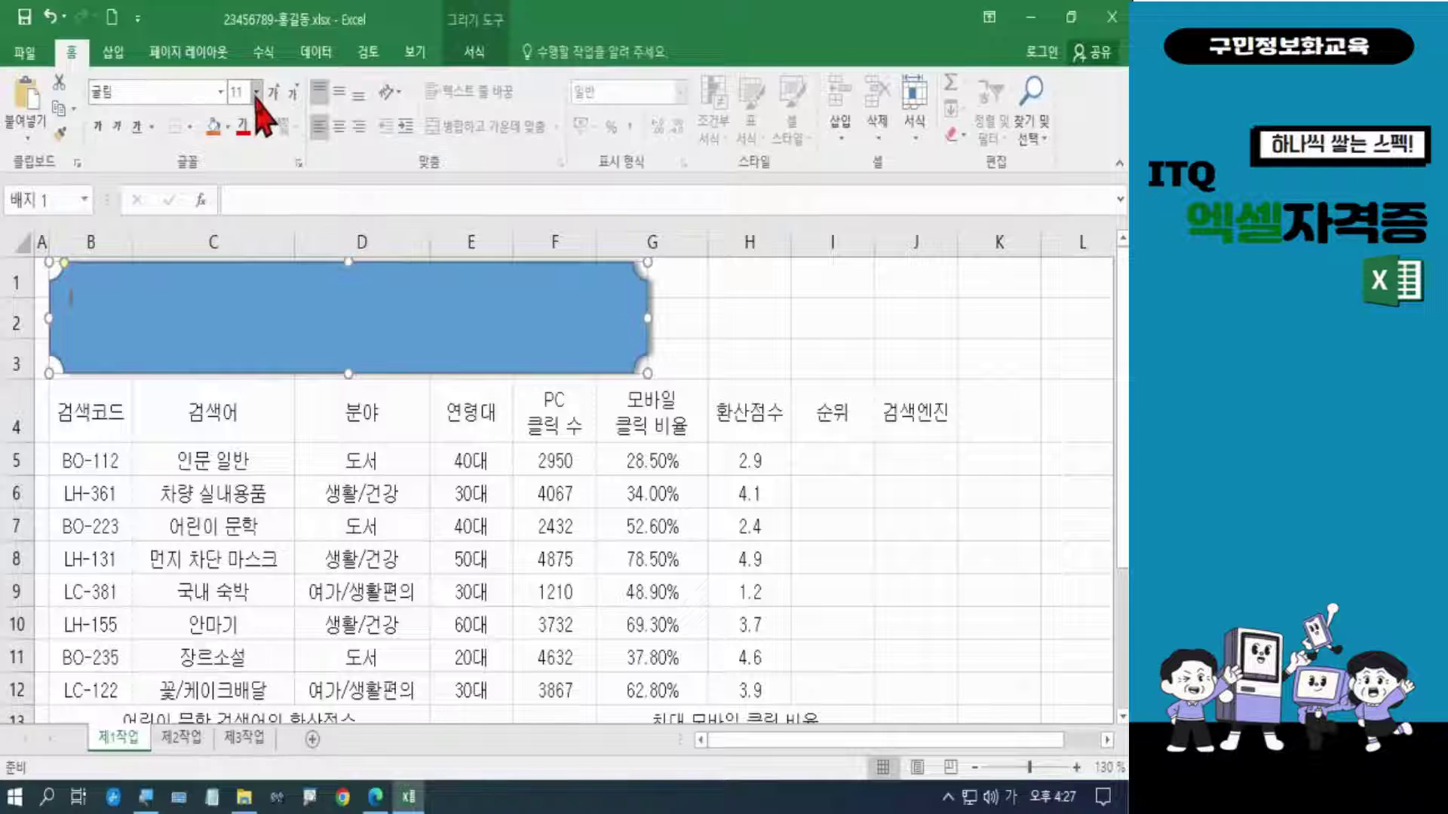
pyautogui.click(257, 98)
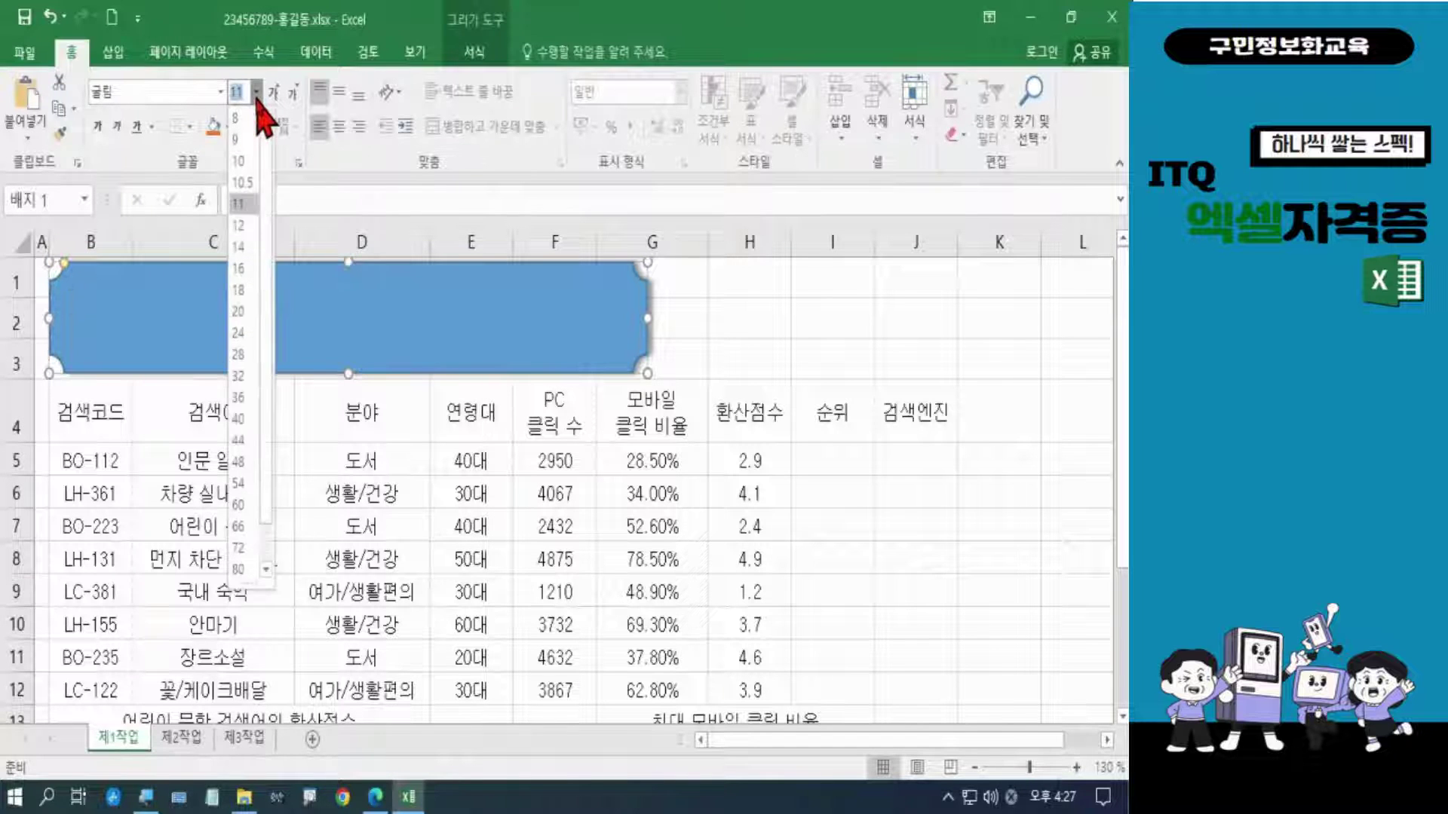
pyautogui.click(238, 332)
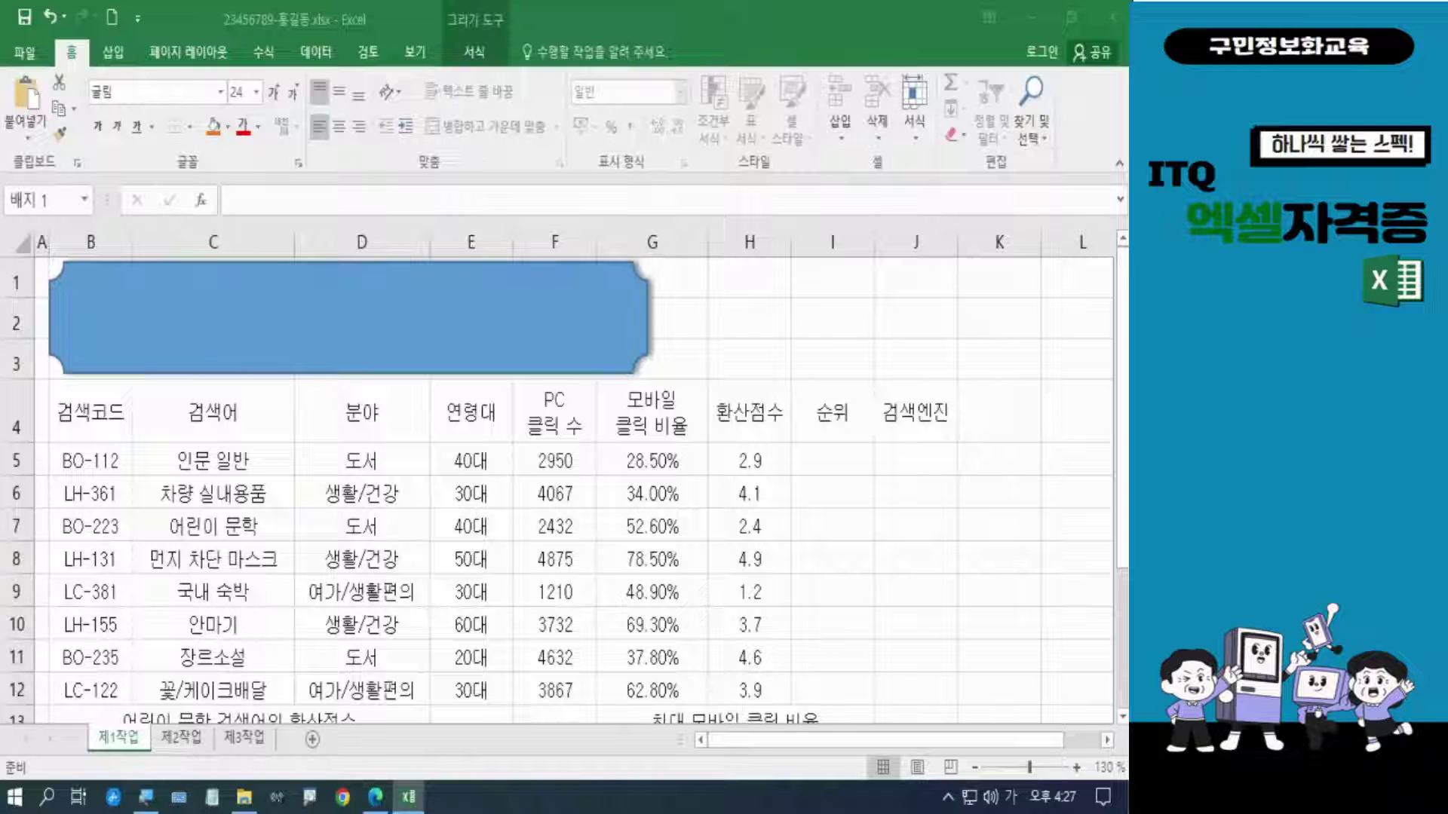
pyautogui.click(640, 355)
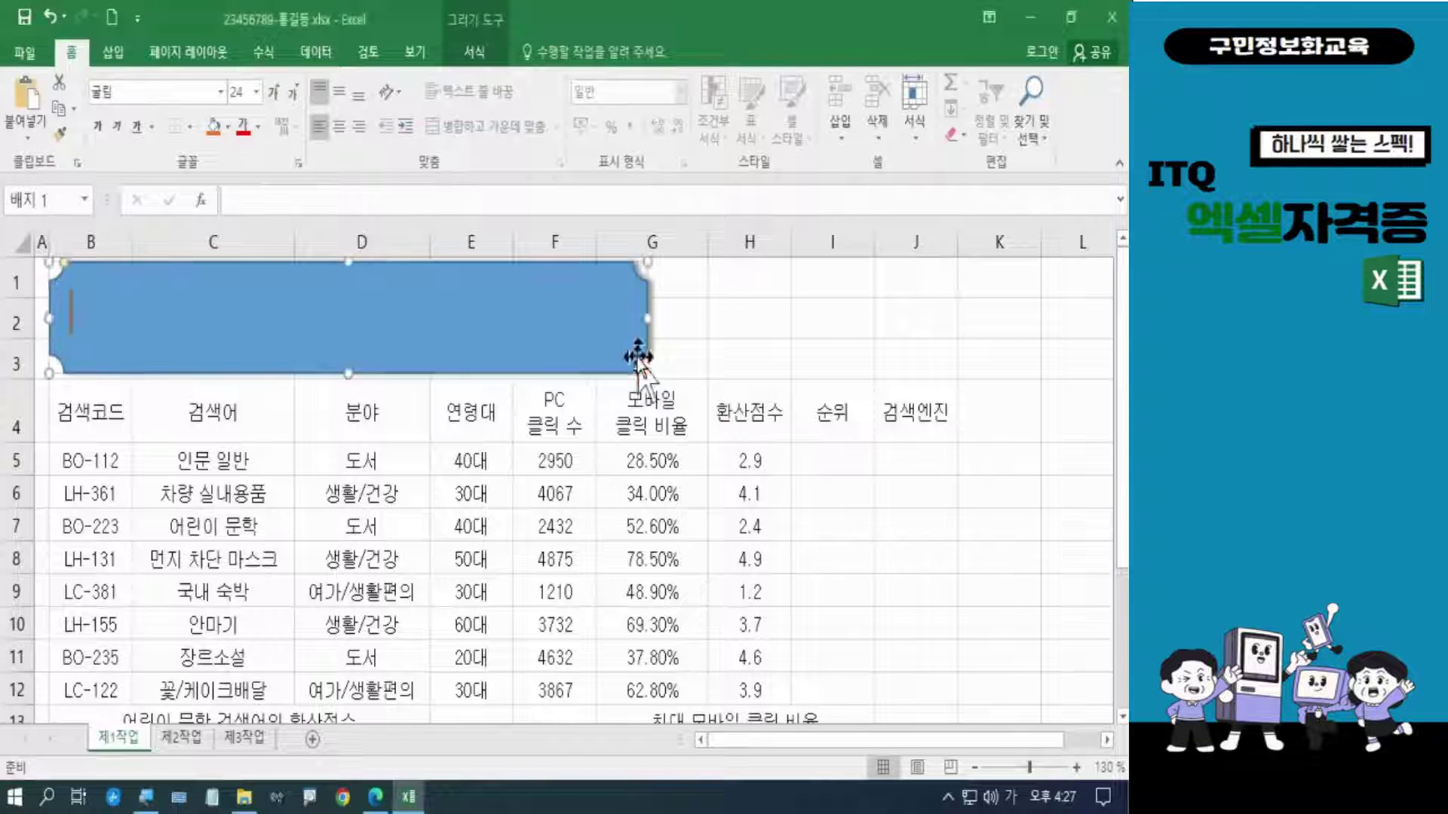
pyautogui.click(258, 128)
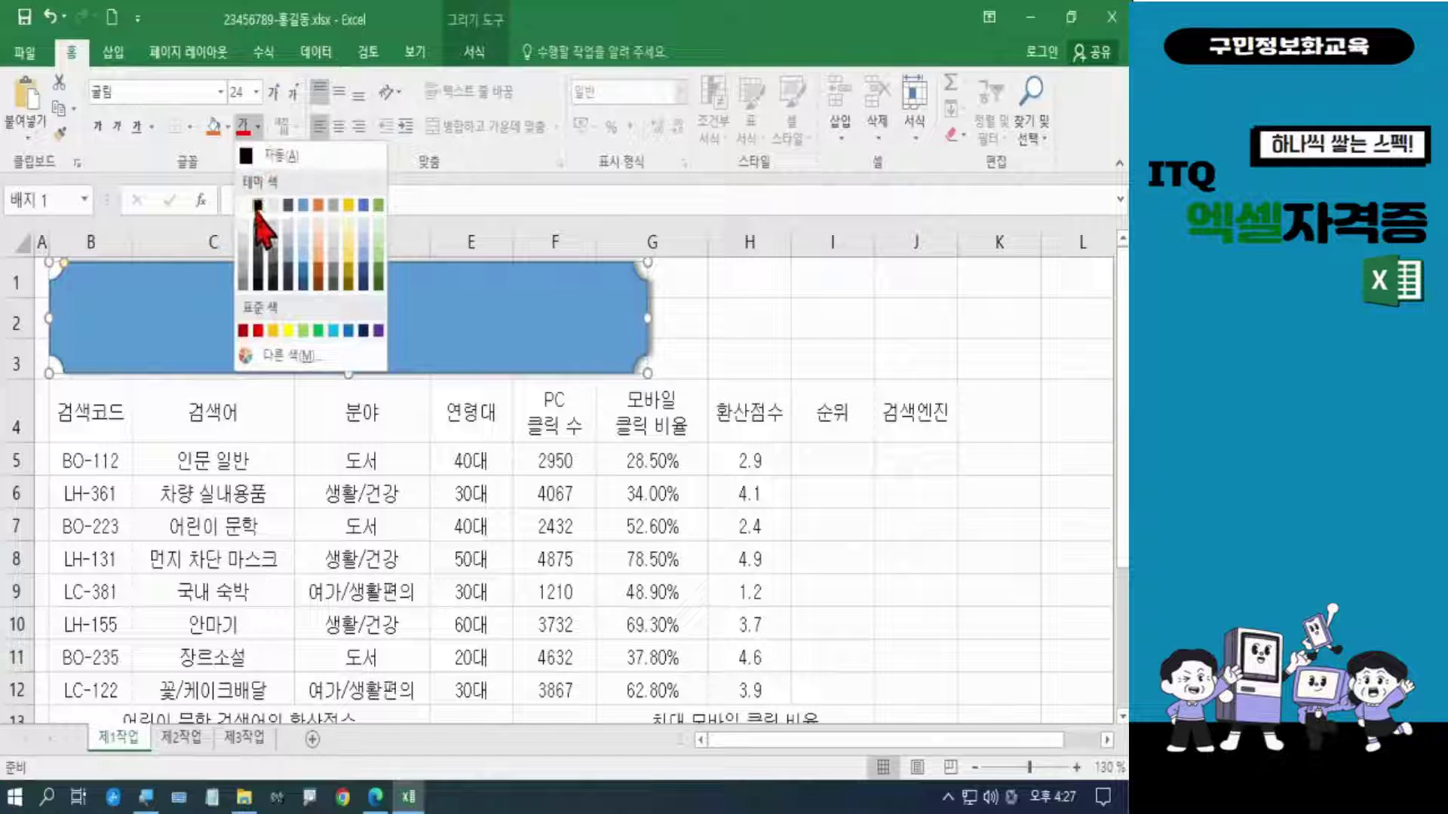
pyautogui.click(258, 210)
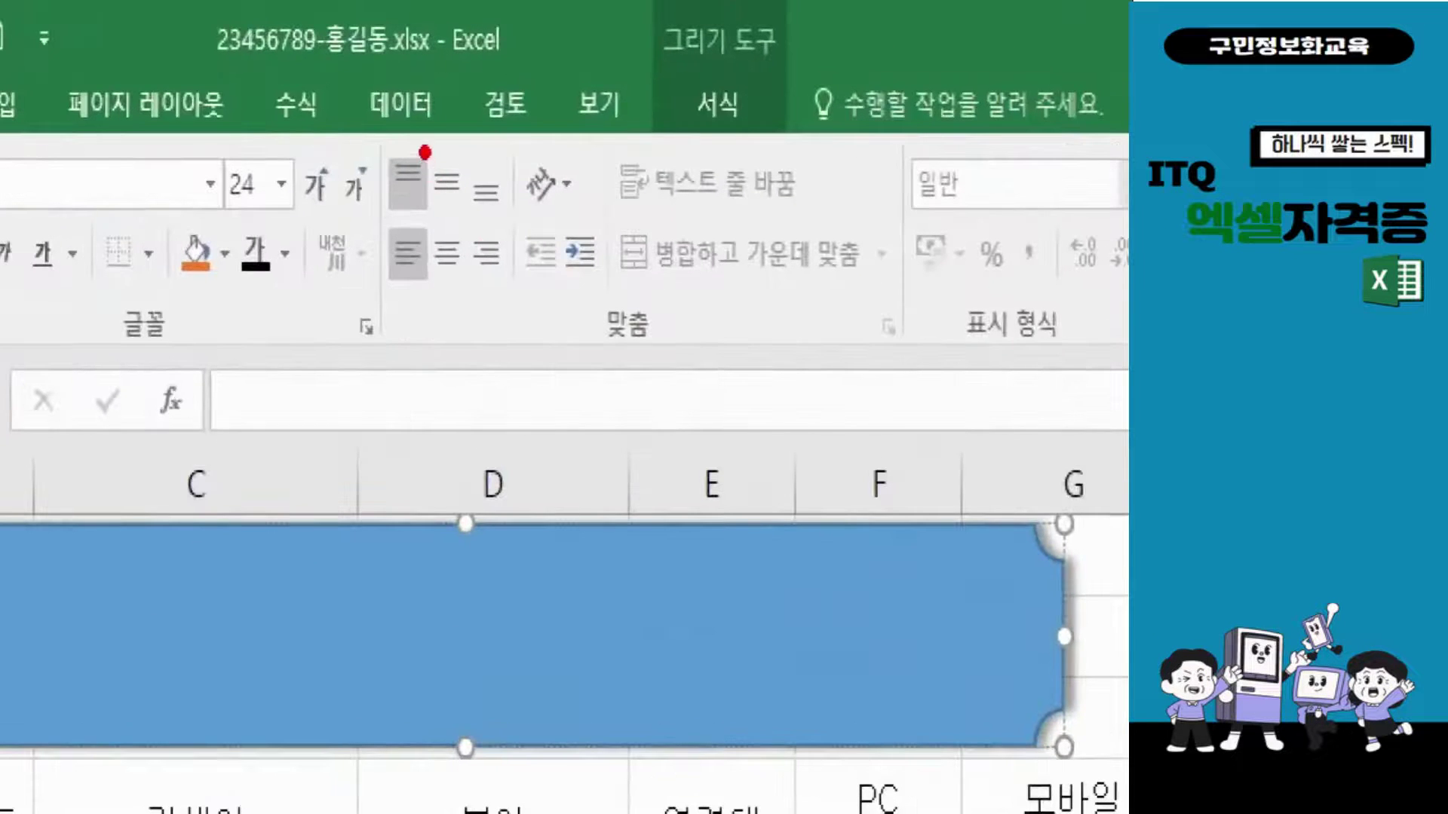
# Step: Centre the plaque shape's text both vertically and horizontally
pyautogui.moveTo(420, 147); pyautogui.dragTo(478, 323)
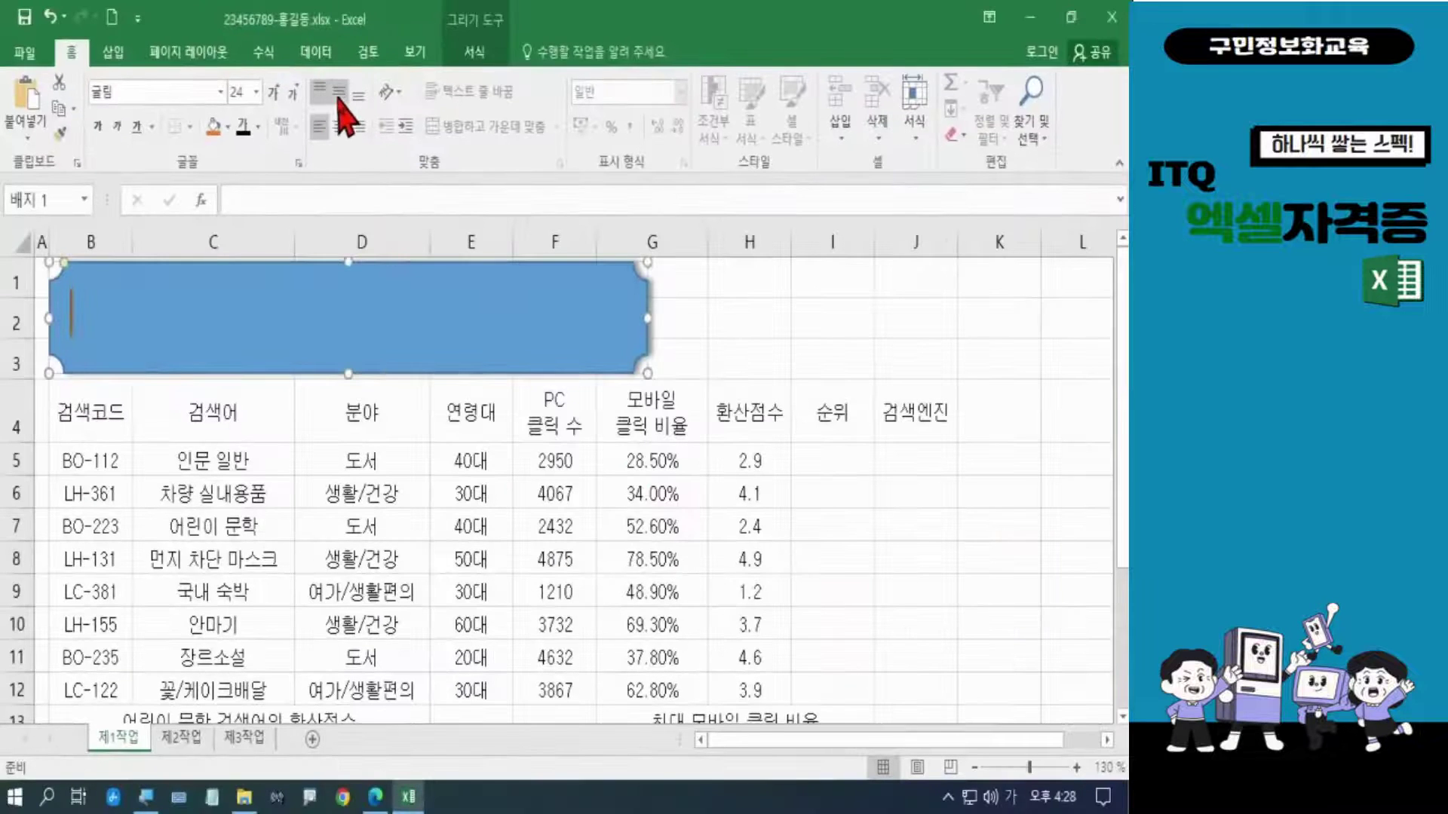
pyautogui.click(339, 94)
pyautogui.click(338, 126)
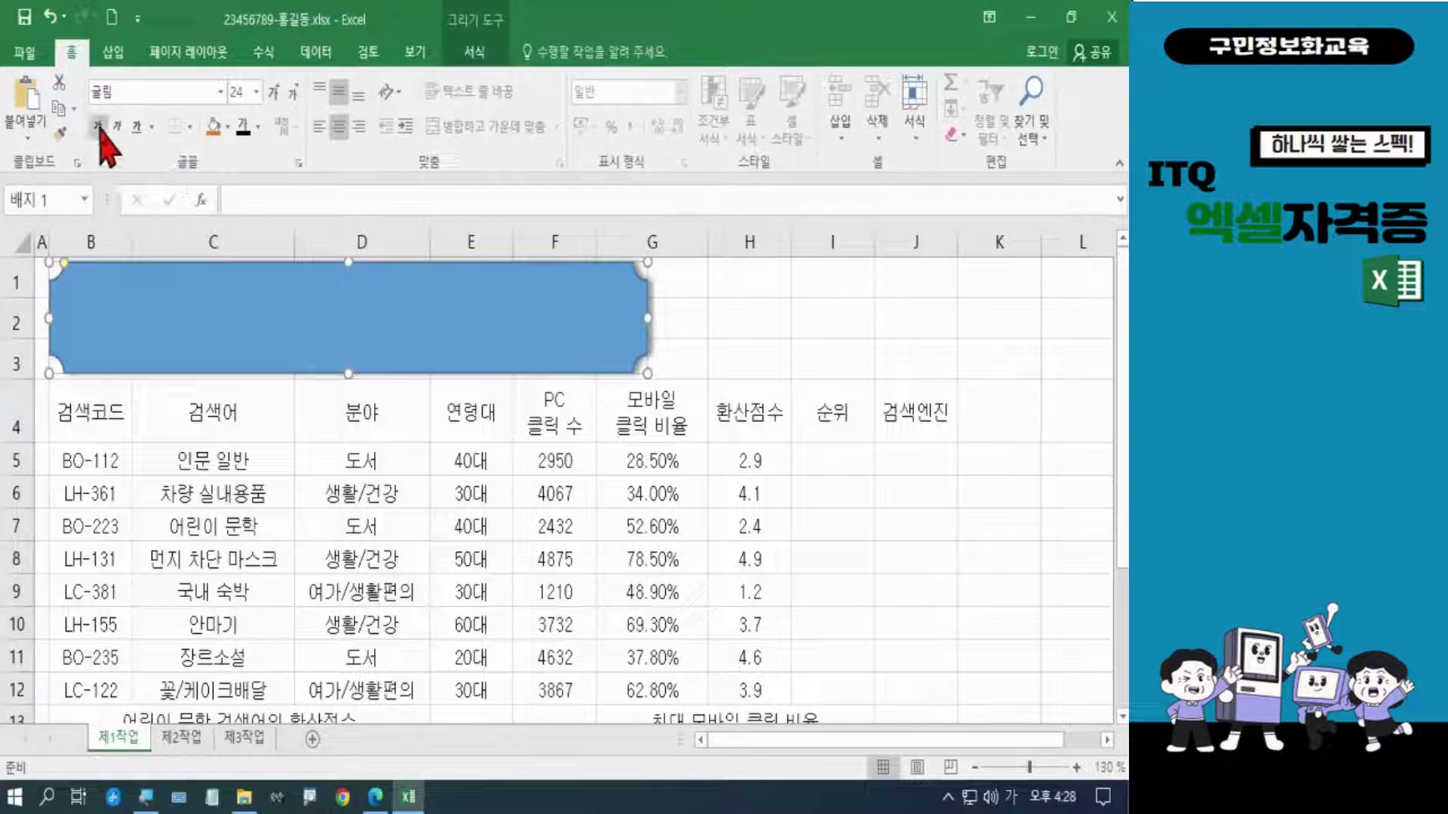
# Step: Make the plaque shape's text bold and fill the shape with standard yellow
pyautogui.click(101, 124)
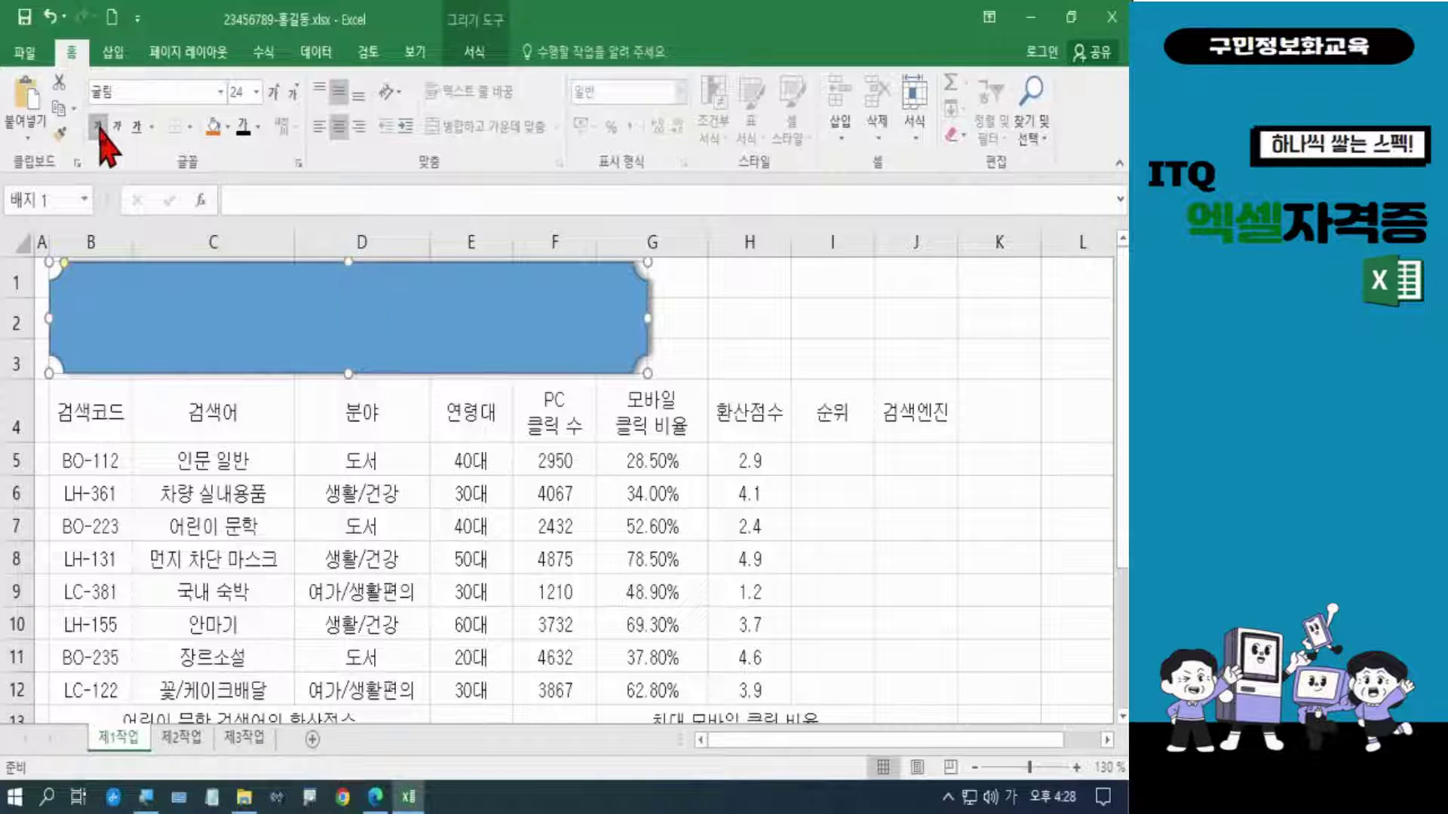
pyautogui.click(227, 127)
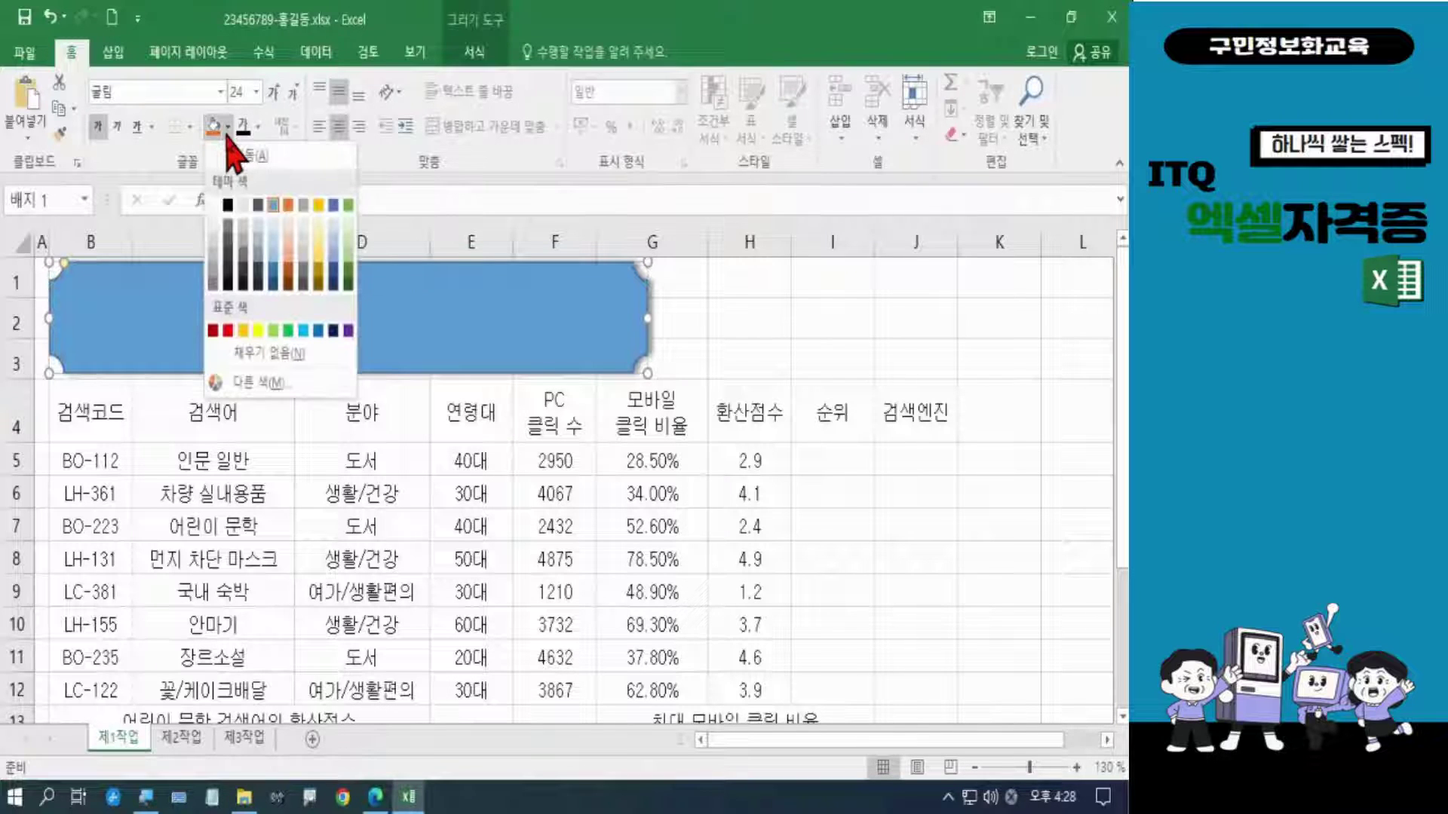
pyautogui.click(258, 331)
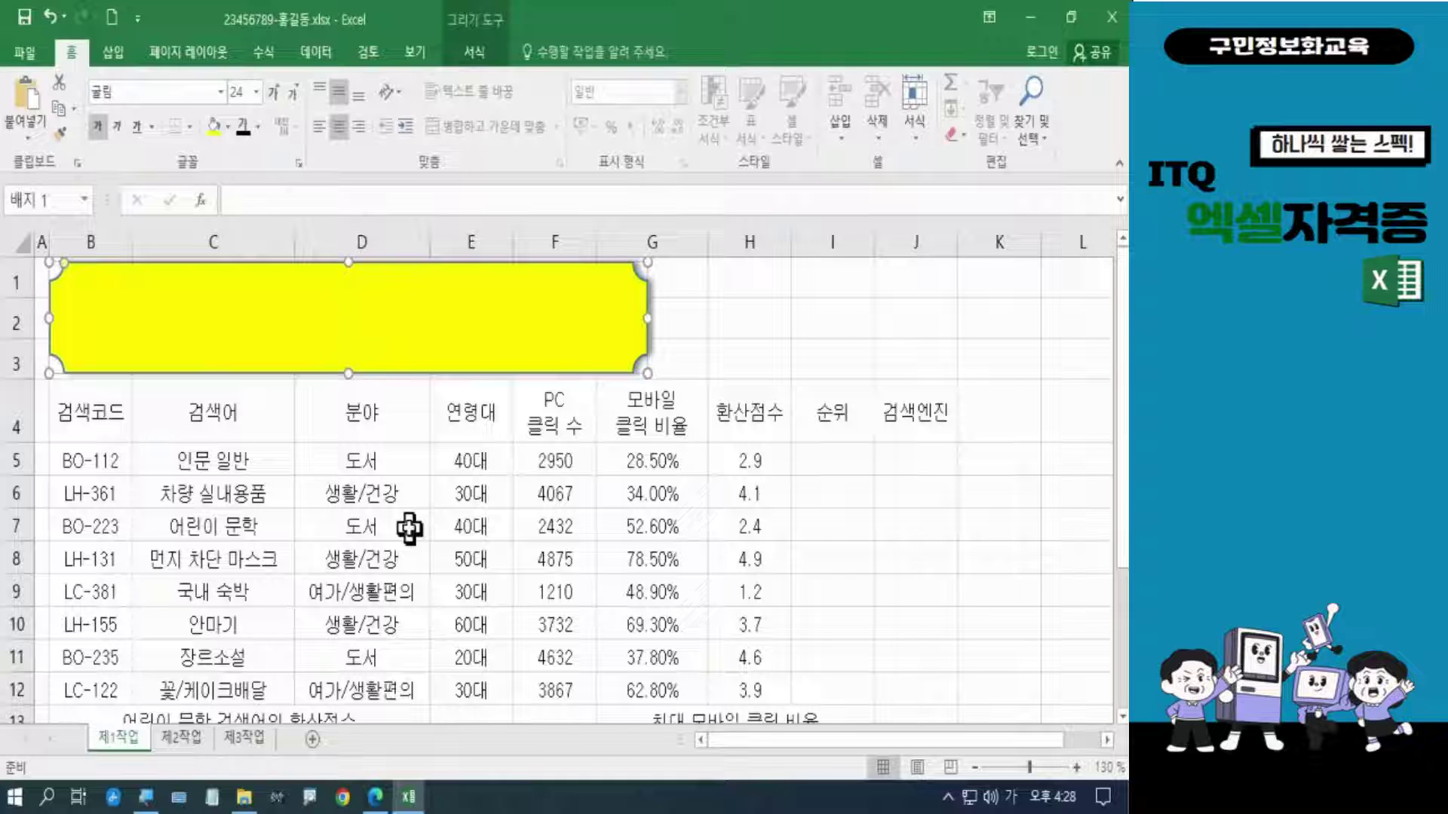
# Step: Enter the title 분야별 인기 검색어 현황 in the yellow plaque shape and deselect it
pyautogui.write('분압')
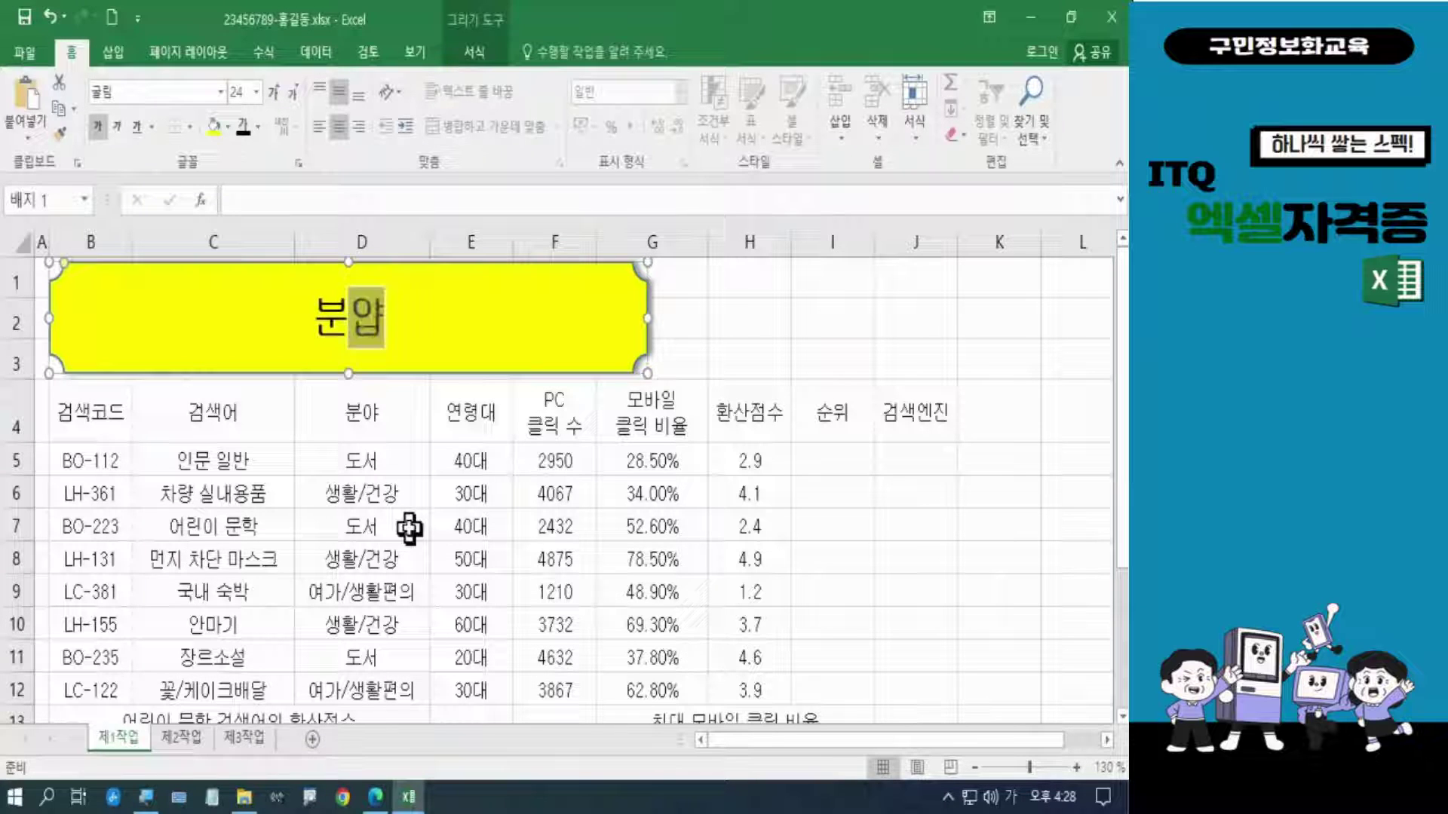
pyautogui.write('벼ㅛㄹ')
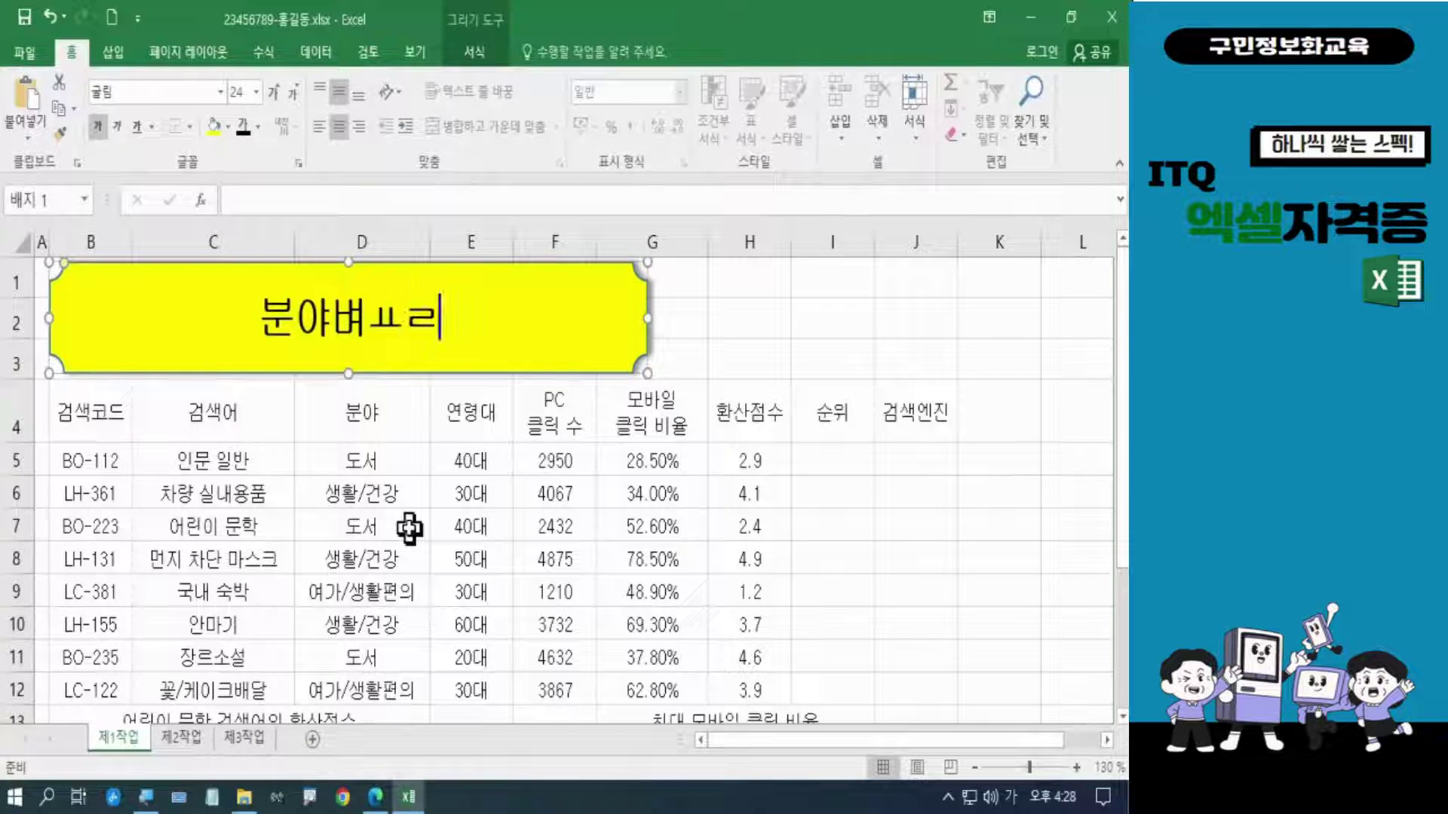
pyautogui.press('BackSpace')
pyautogui.press('BackSpace')
pyautogui.press('BackSpace')
pyautogui.write('별')
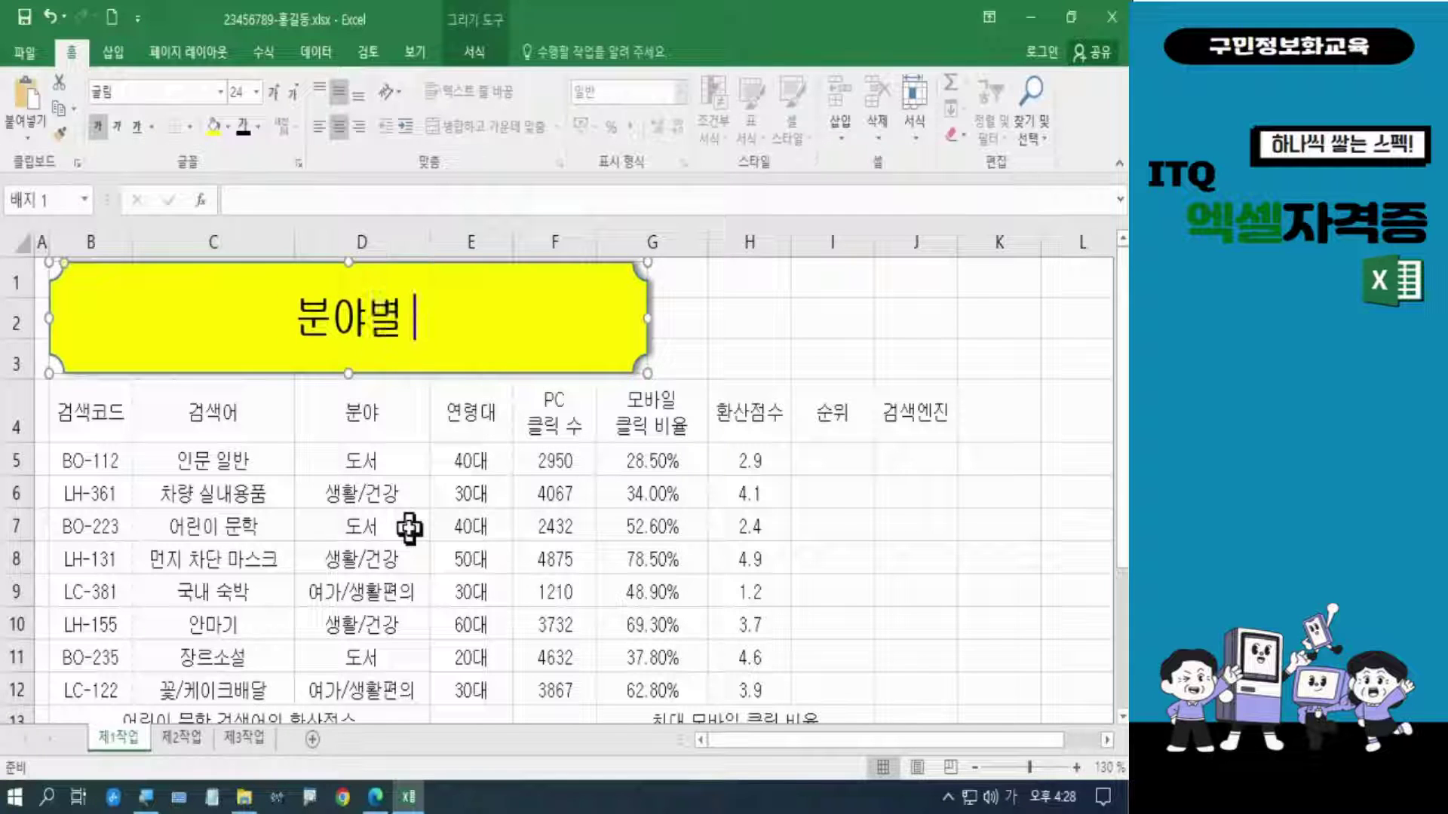
pyautogui.write(' 인기 ㅇ')
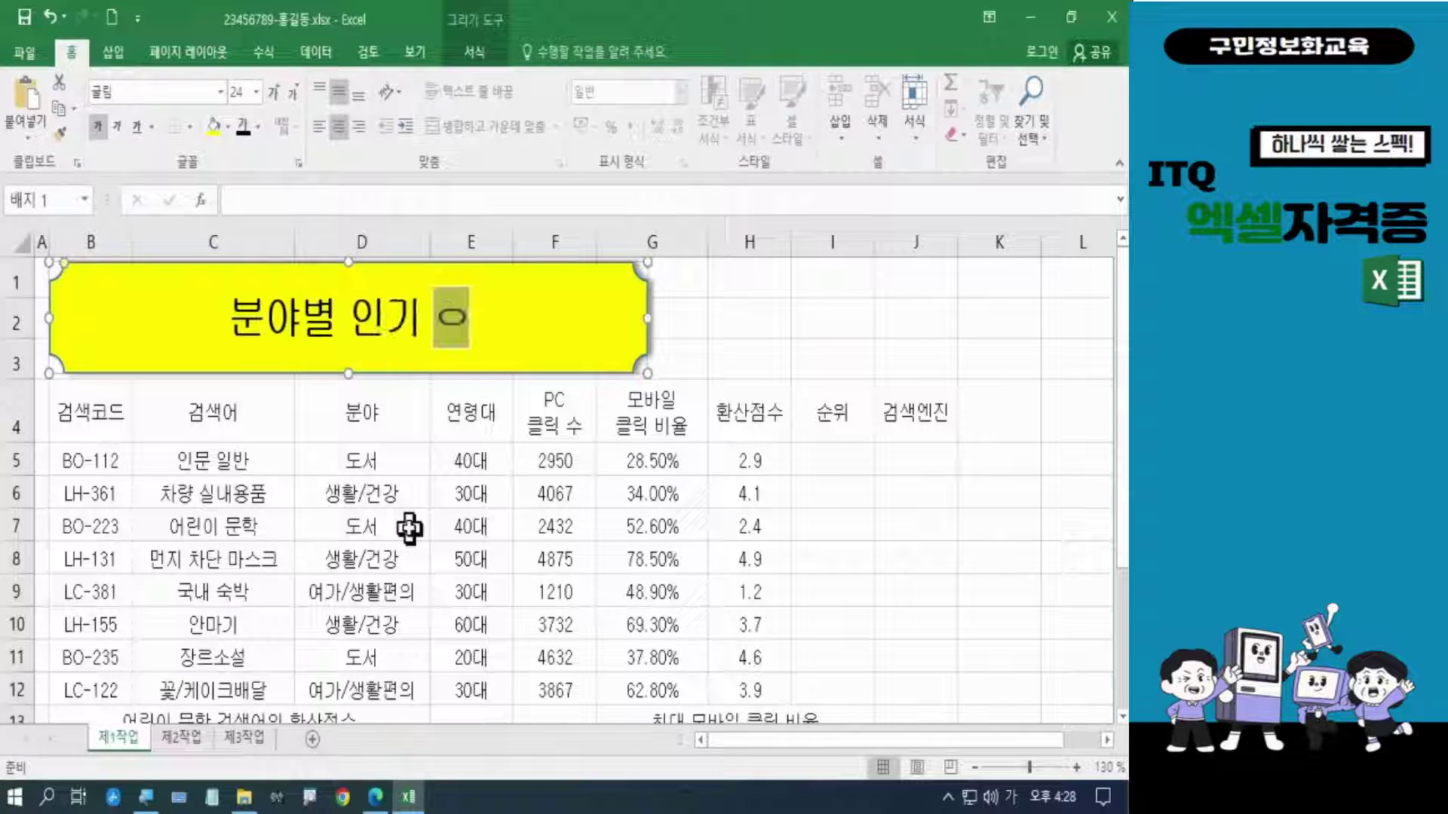
pyautogui.press('BackSpace')
pyautogui.write('검색')
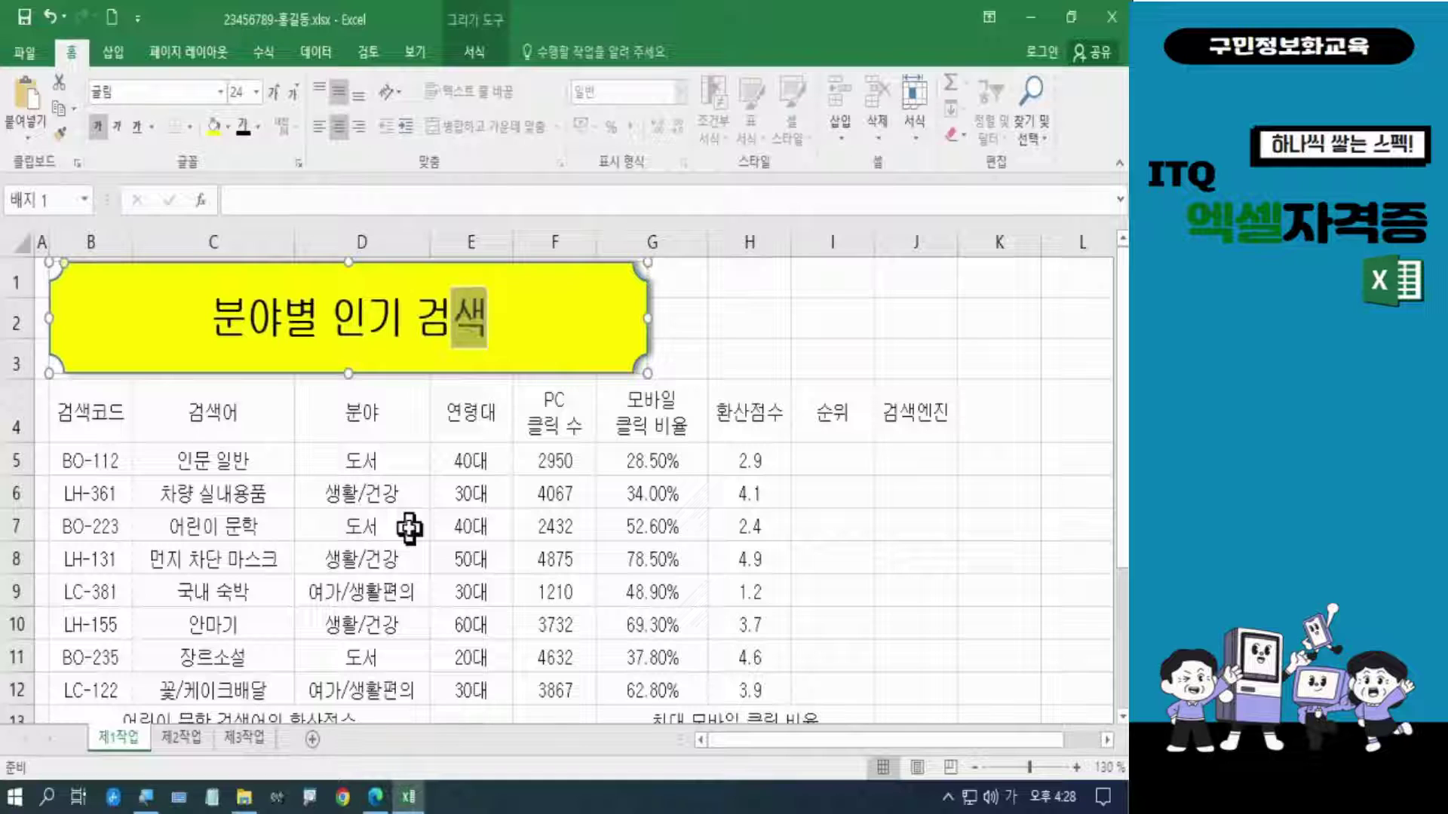
pyautogui.write('어 현화')
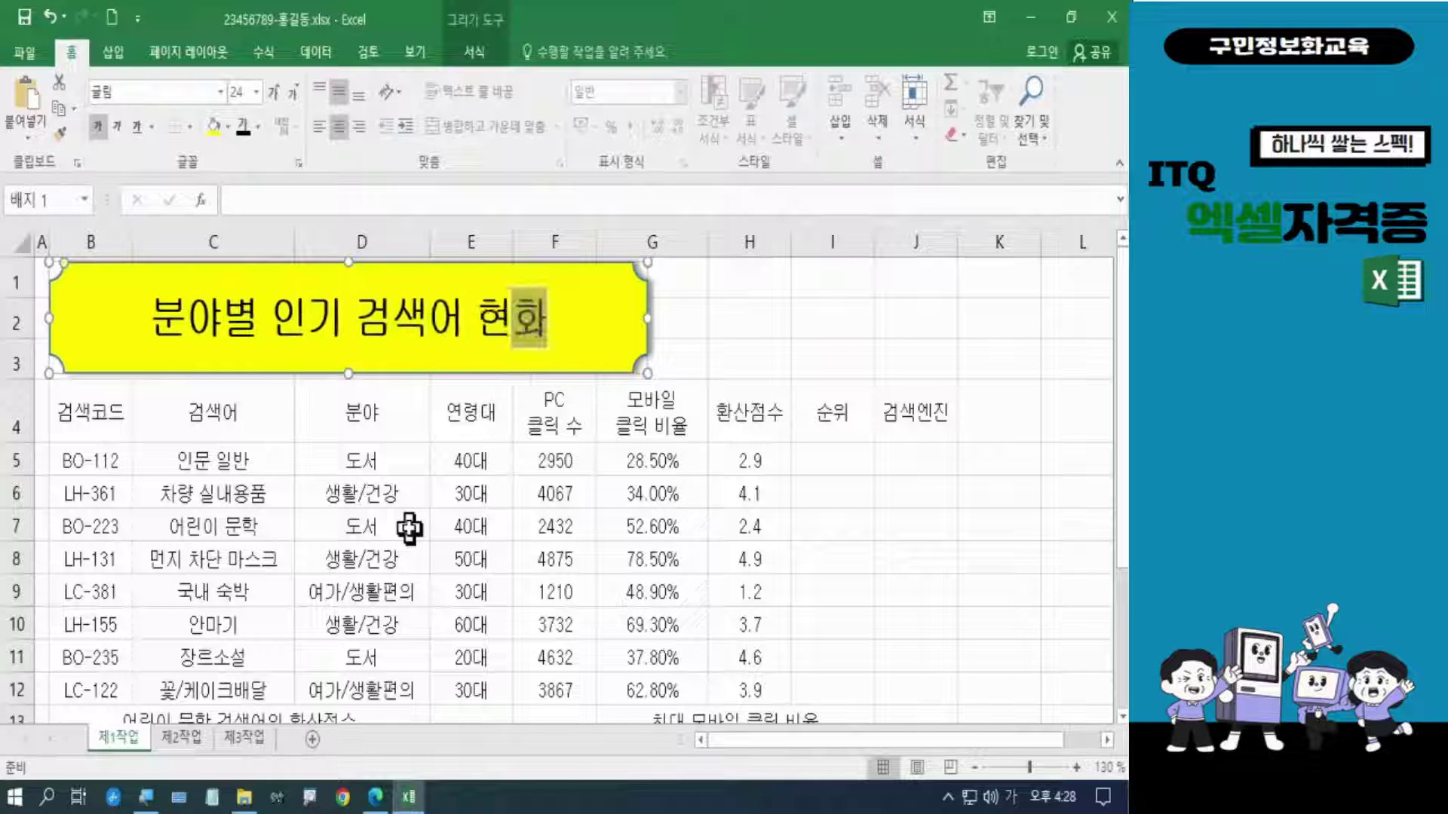
pyautogui.write('ㅇ')
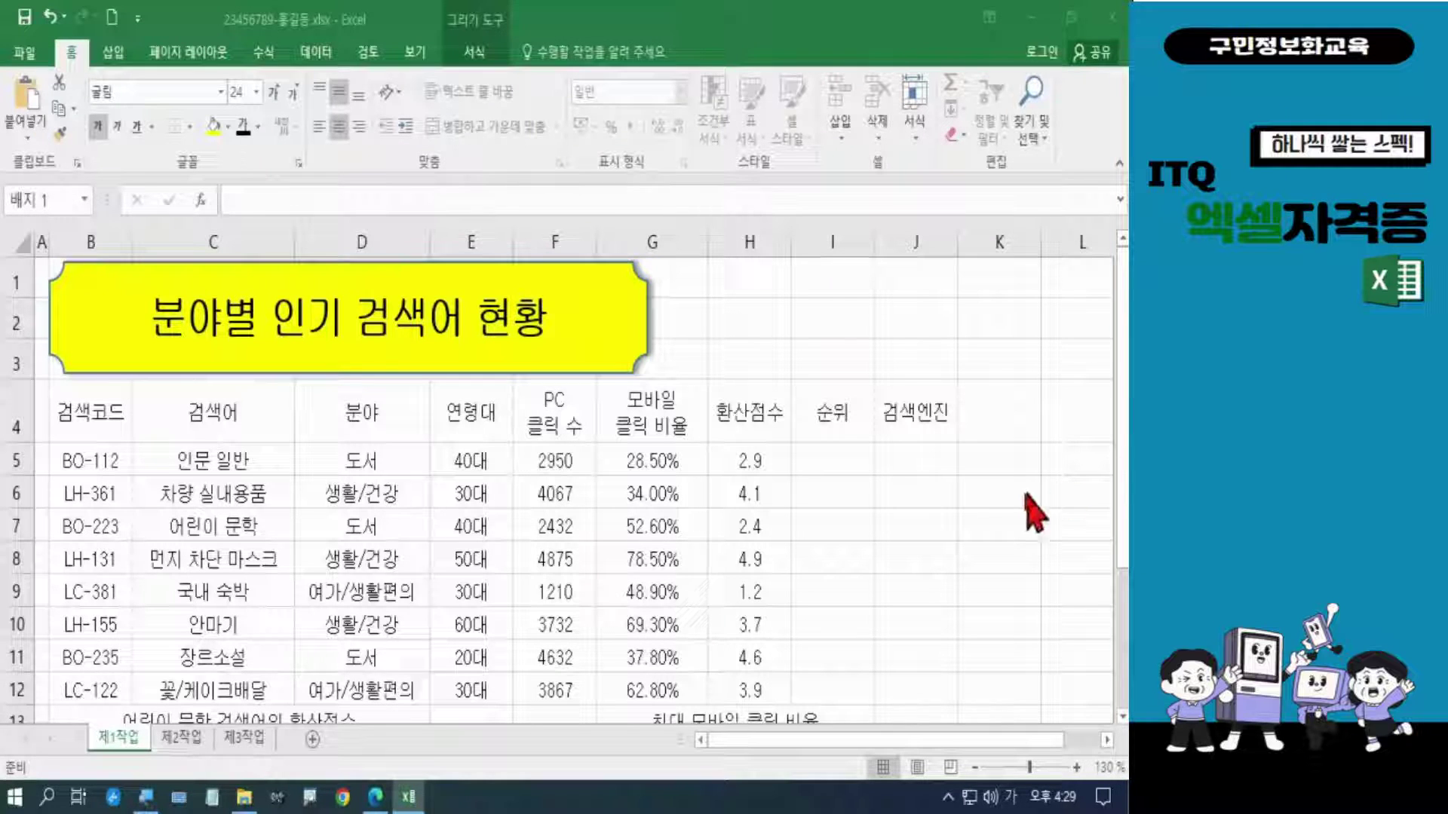
pyautogui.click(966, 503)
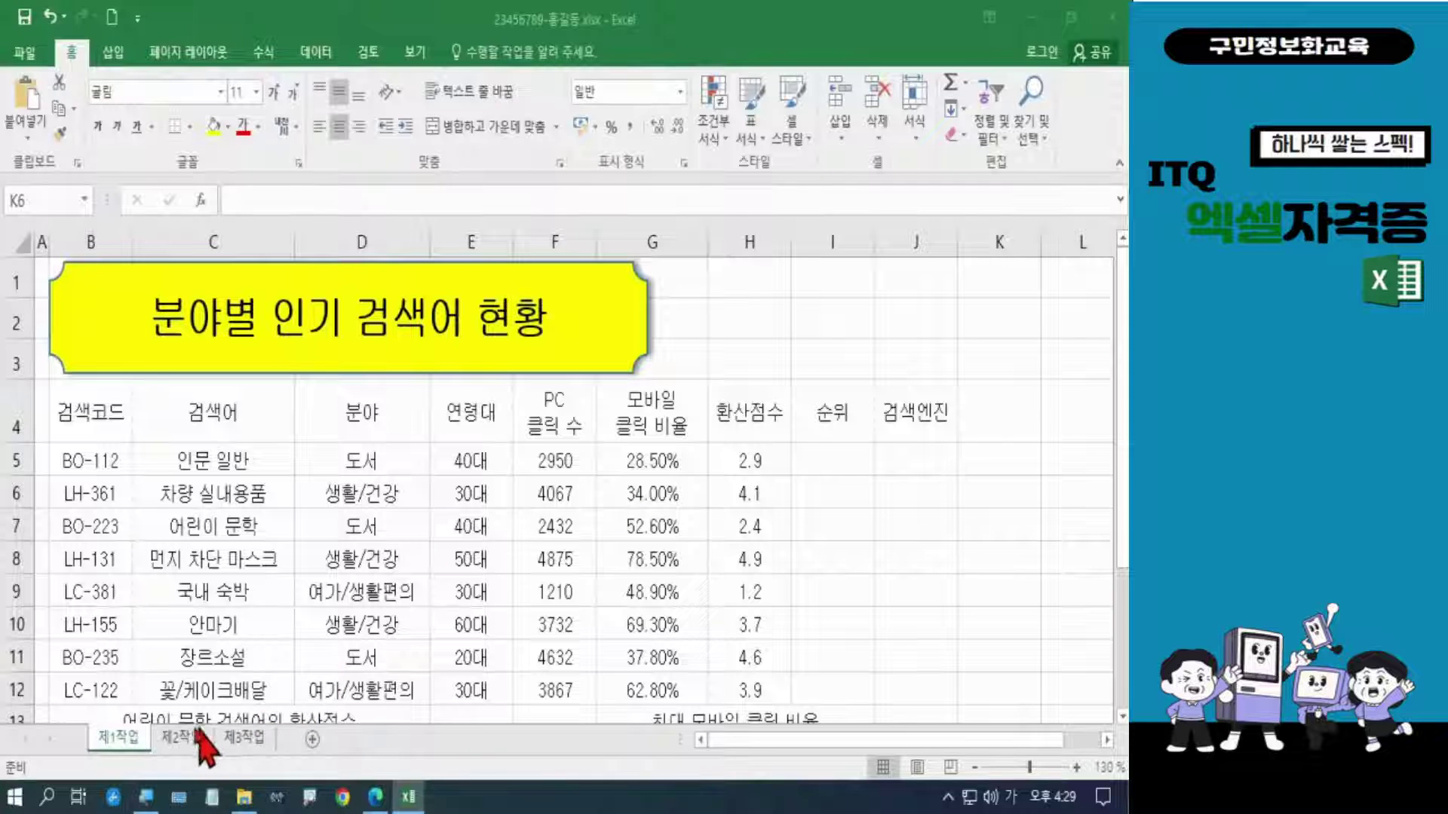
# Step: Switch to the GE11-12A exam PDF and examine the 확인 approval box beside the title in the 출력형태 sample
pyautogui.click(375, 797)
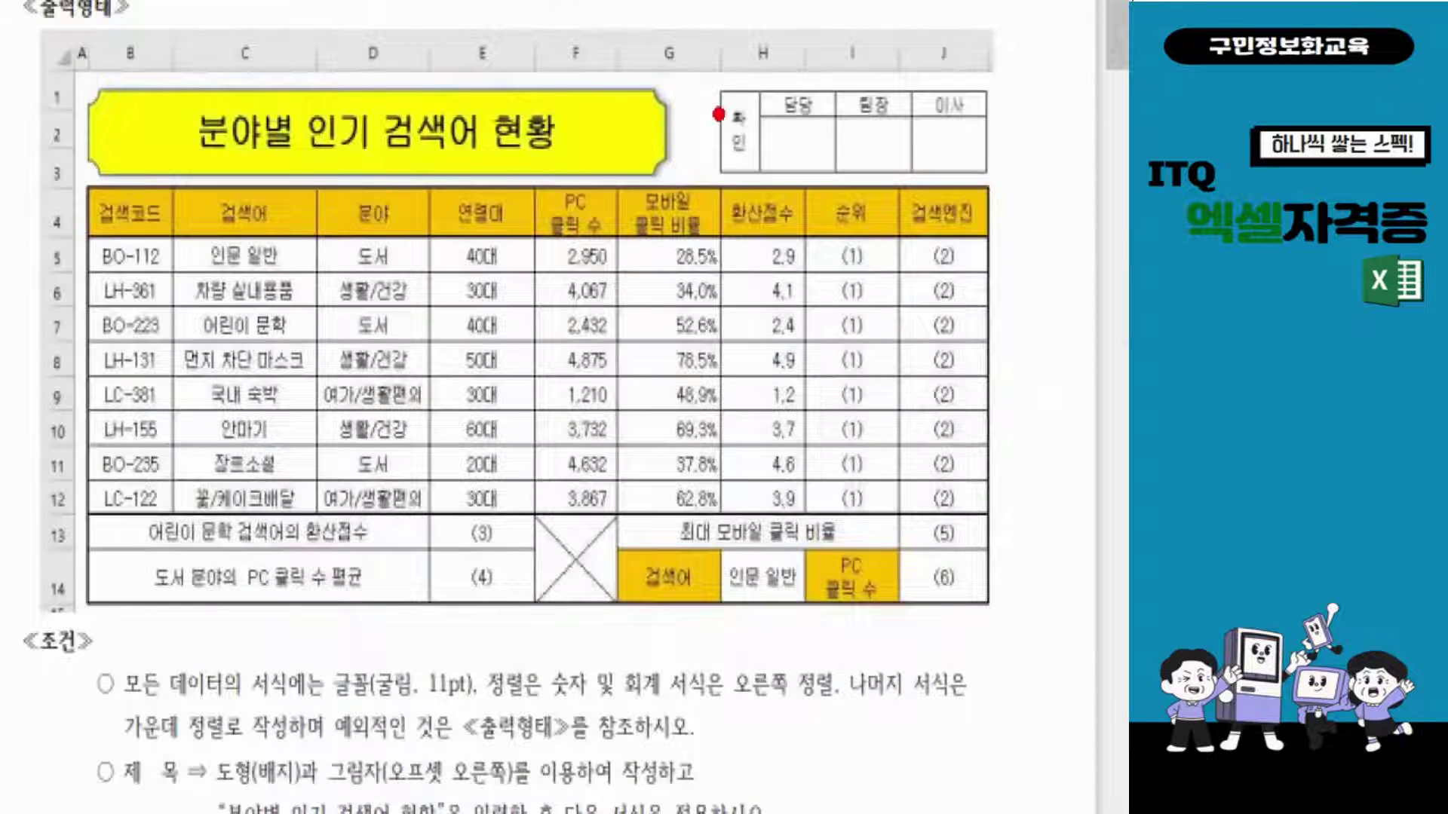
pyautogui.moveTo(728, 97)
pyautogui.mouseDown()
pyautogui.moveTo(700, 106)
pyautogui.moveTo(760, 171)
pyautogui.moveTo(735, 94)
pyautogui.moveTo(716, 94)
pyautogui.mouseUp()
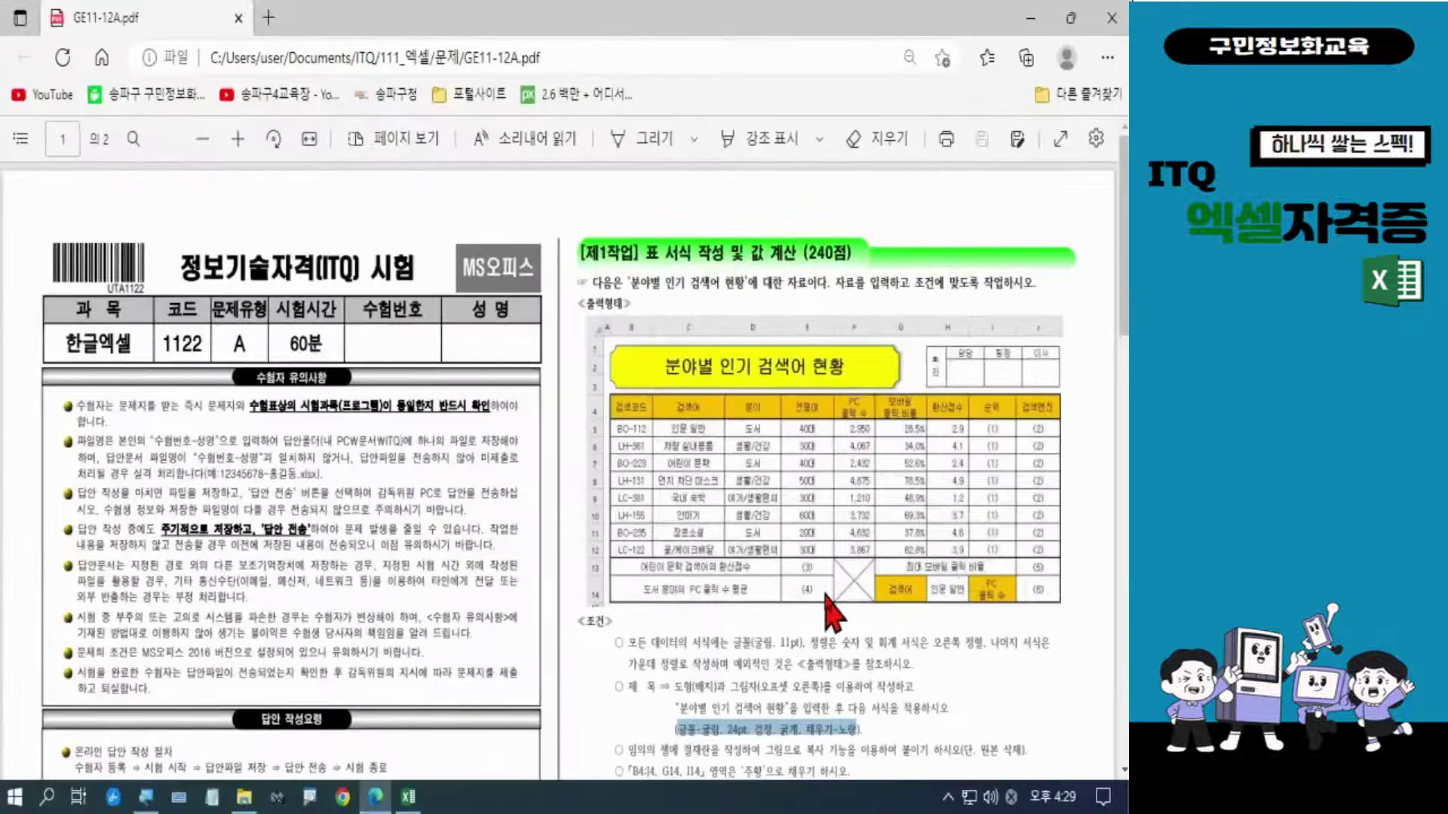
# Step: Return to Excel and reduce the 제1작업 worksheet's zoom to 120%
pyautogui.click(408, 796)
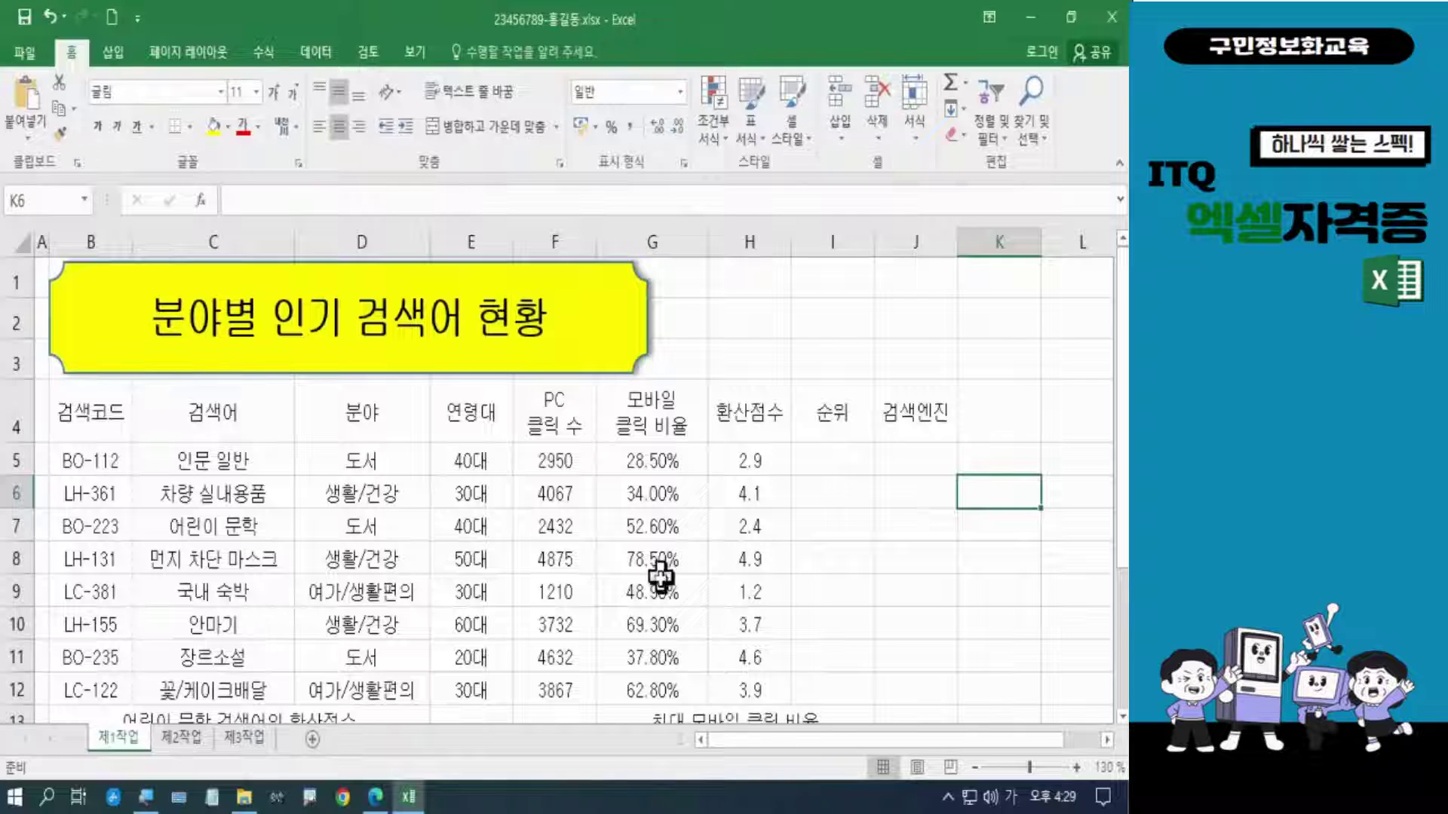
pyautogui.click(974, 768)
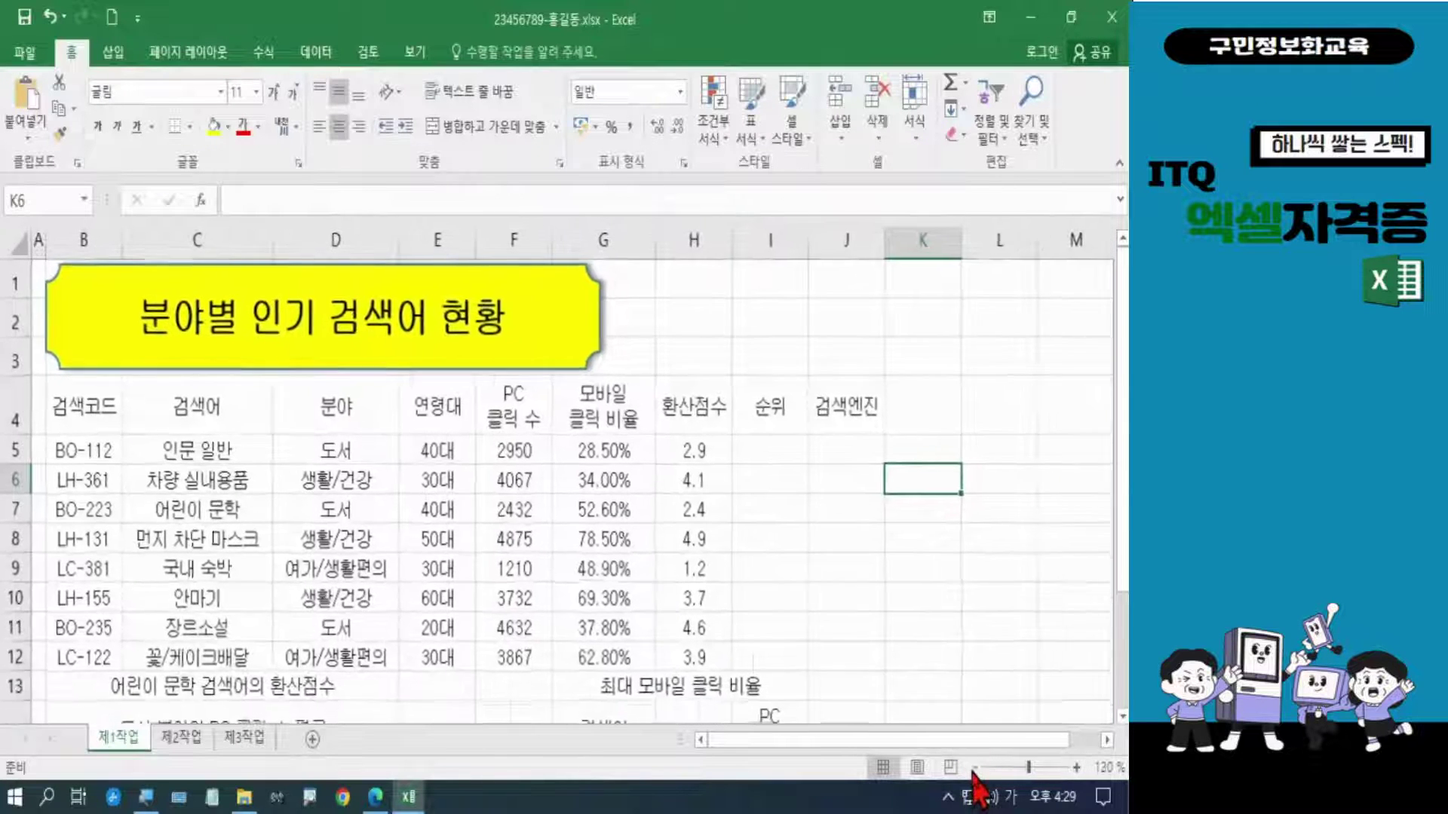
# Step: Enter the label 확인 in empty cell L20, away from the table on the 제1작업 sheet
pyautogui.click(974, 767)
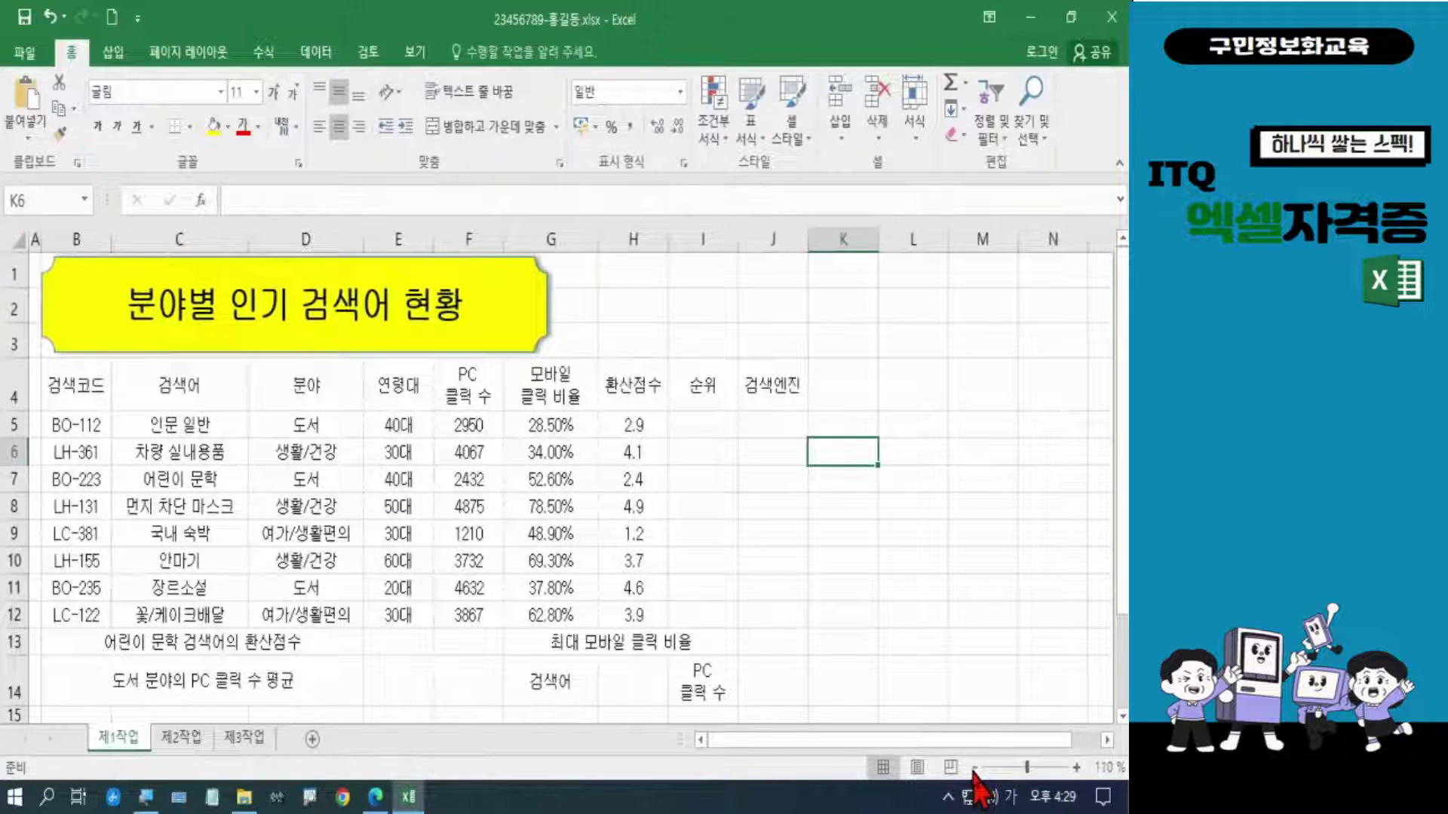
pyautogui.moveTo(1123, 528); pyautogui.dragTo(1123, 658)
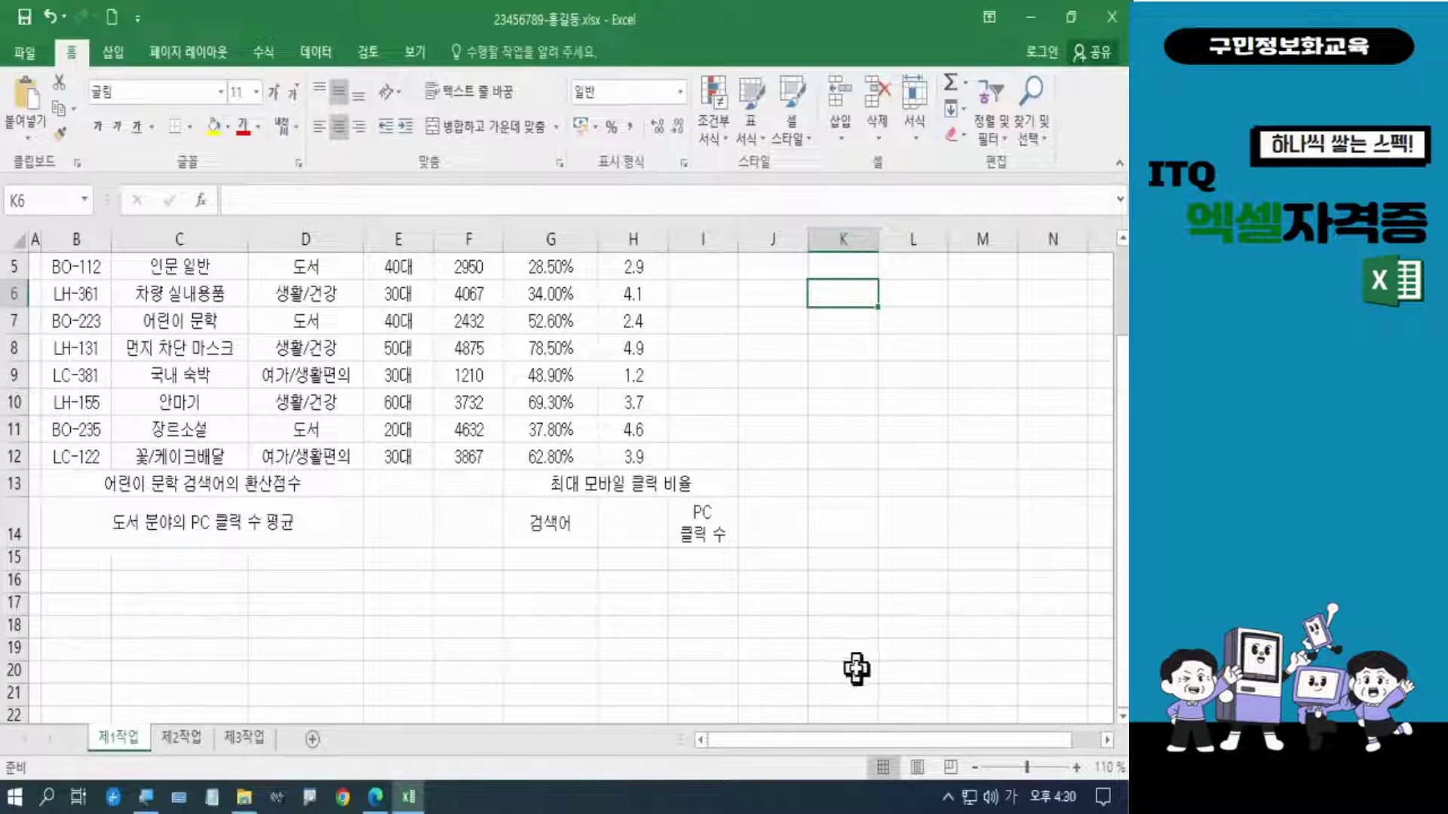
pyautogui.click(894, 672)
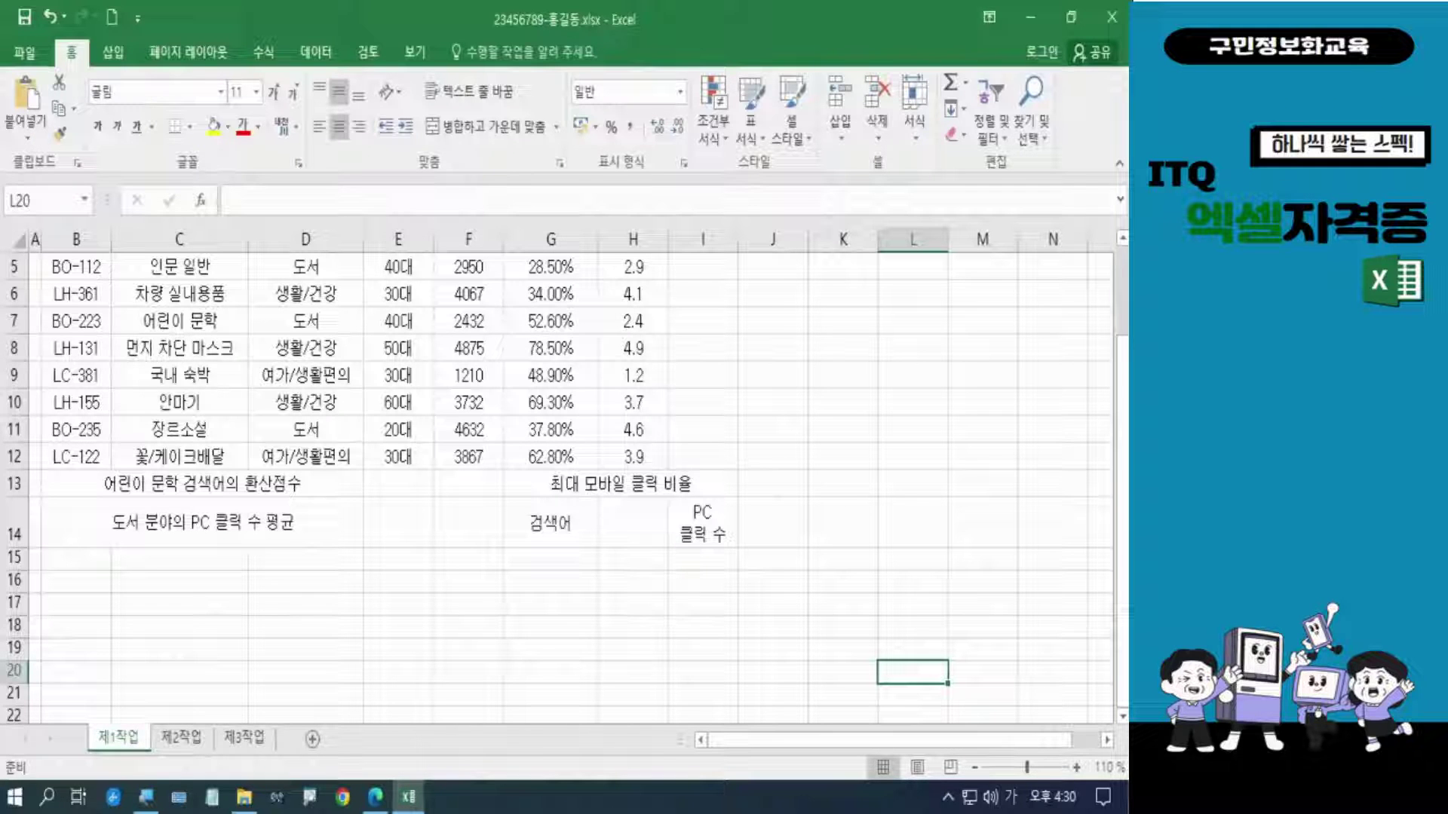
pyautogui.press('Right')
pyautogui.press('Right')
pyautogui.press('Right')
pyautogui.press('Right')
pyautogui.press('Right')
pyautogui.press('Right')
pyautogui.press('Right')
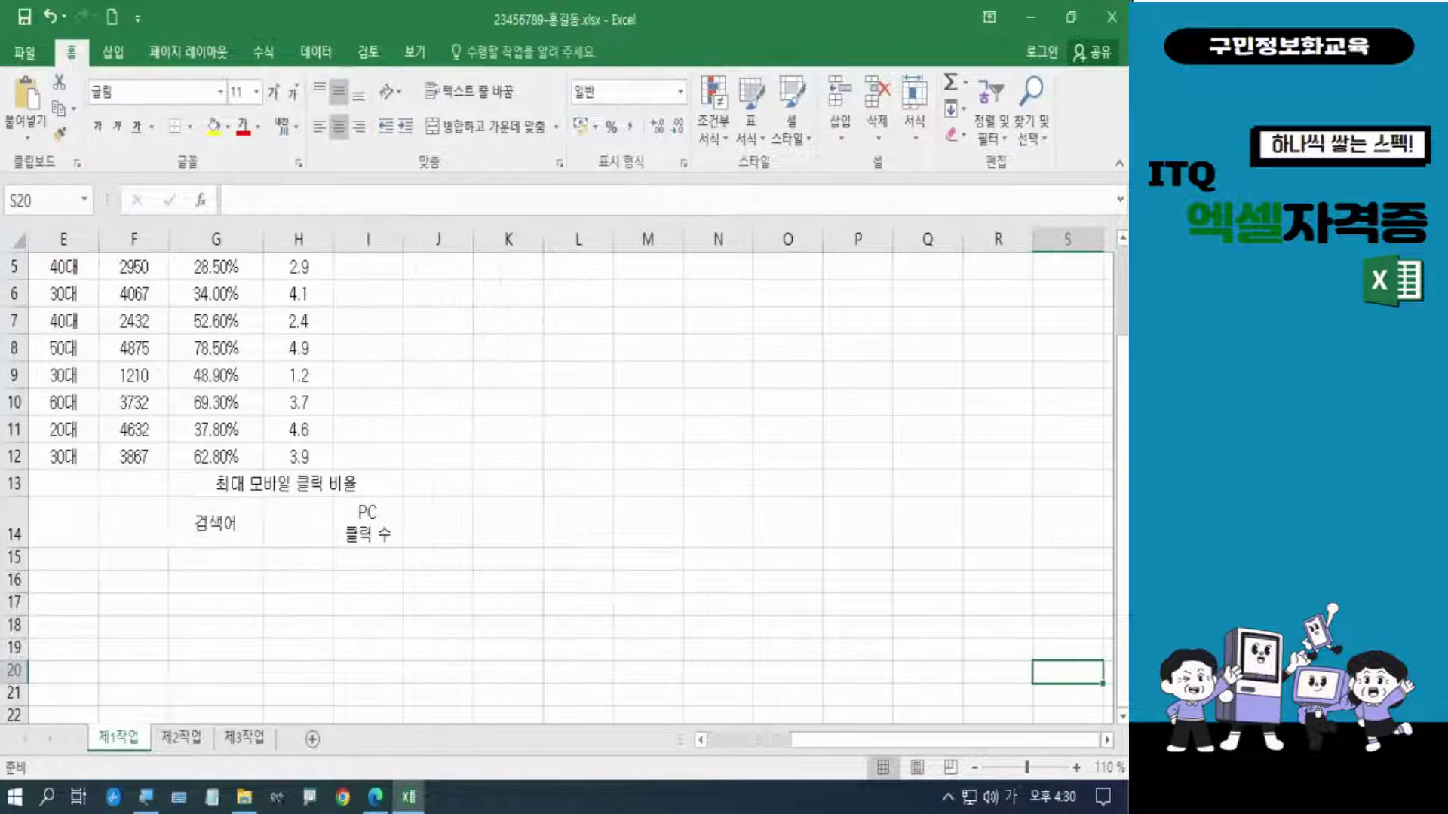
pyautogui.click(565, 676)
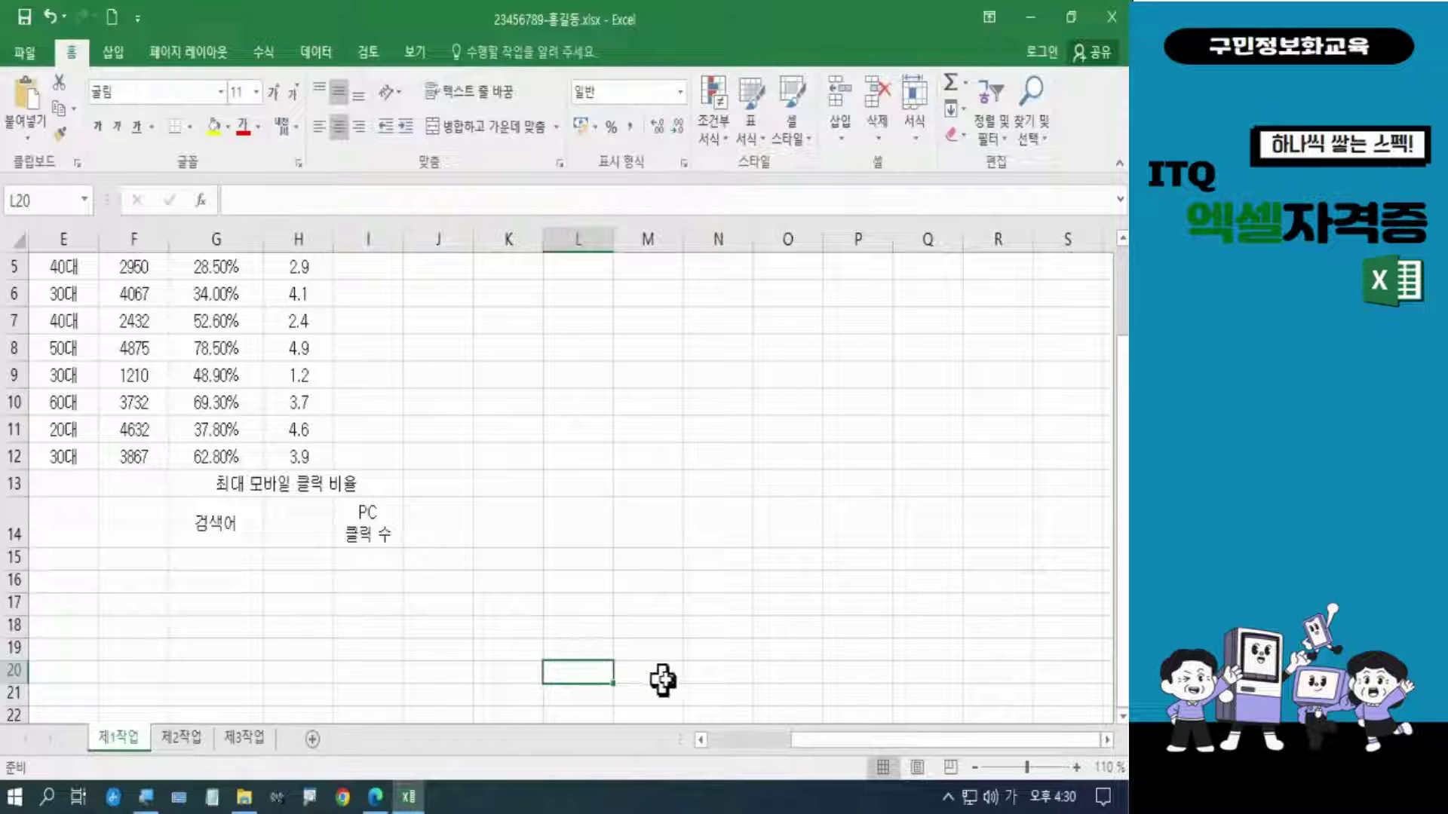
pyautogui.write('확')
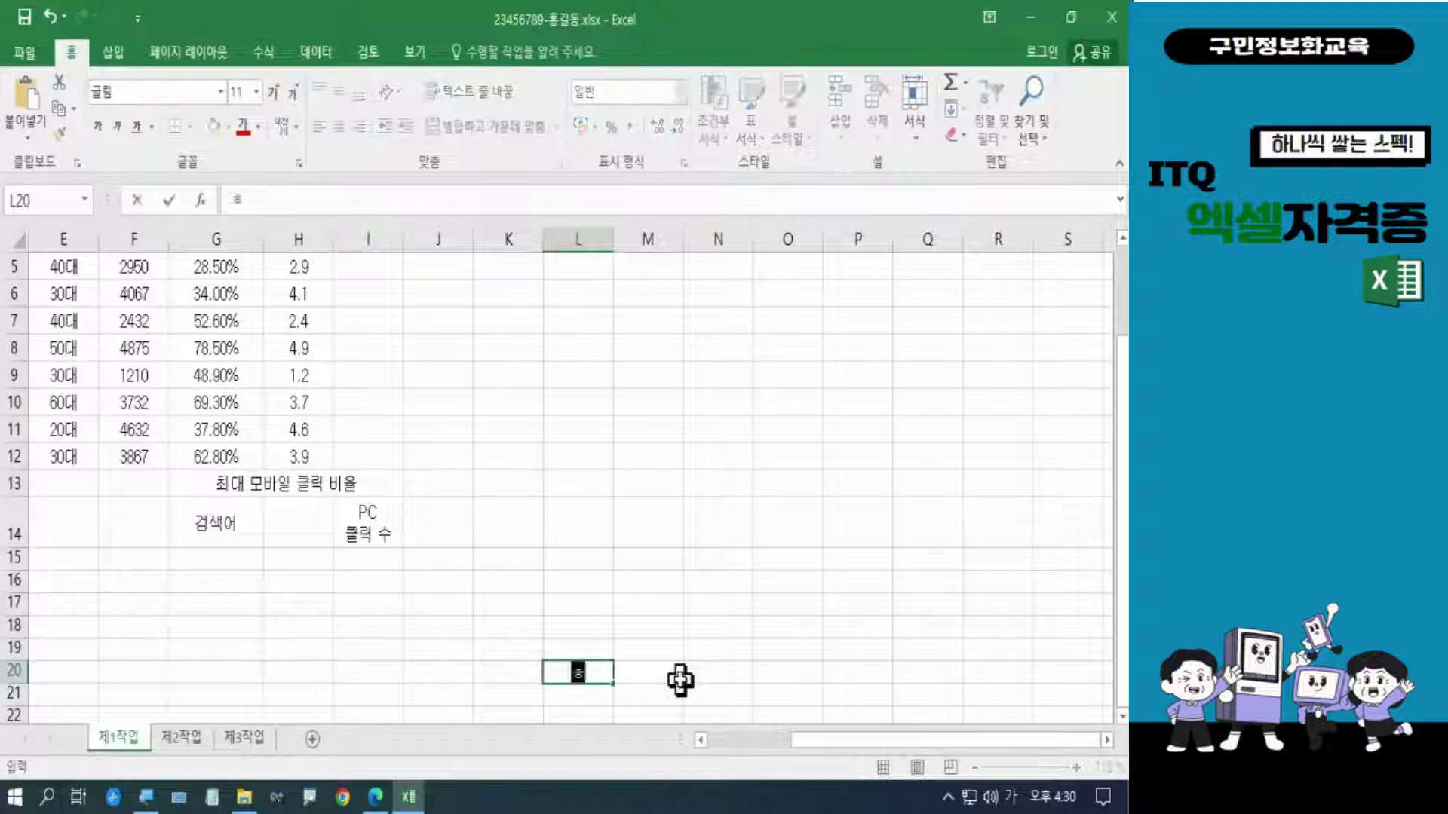
pyautogui.write('이')
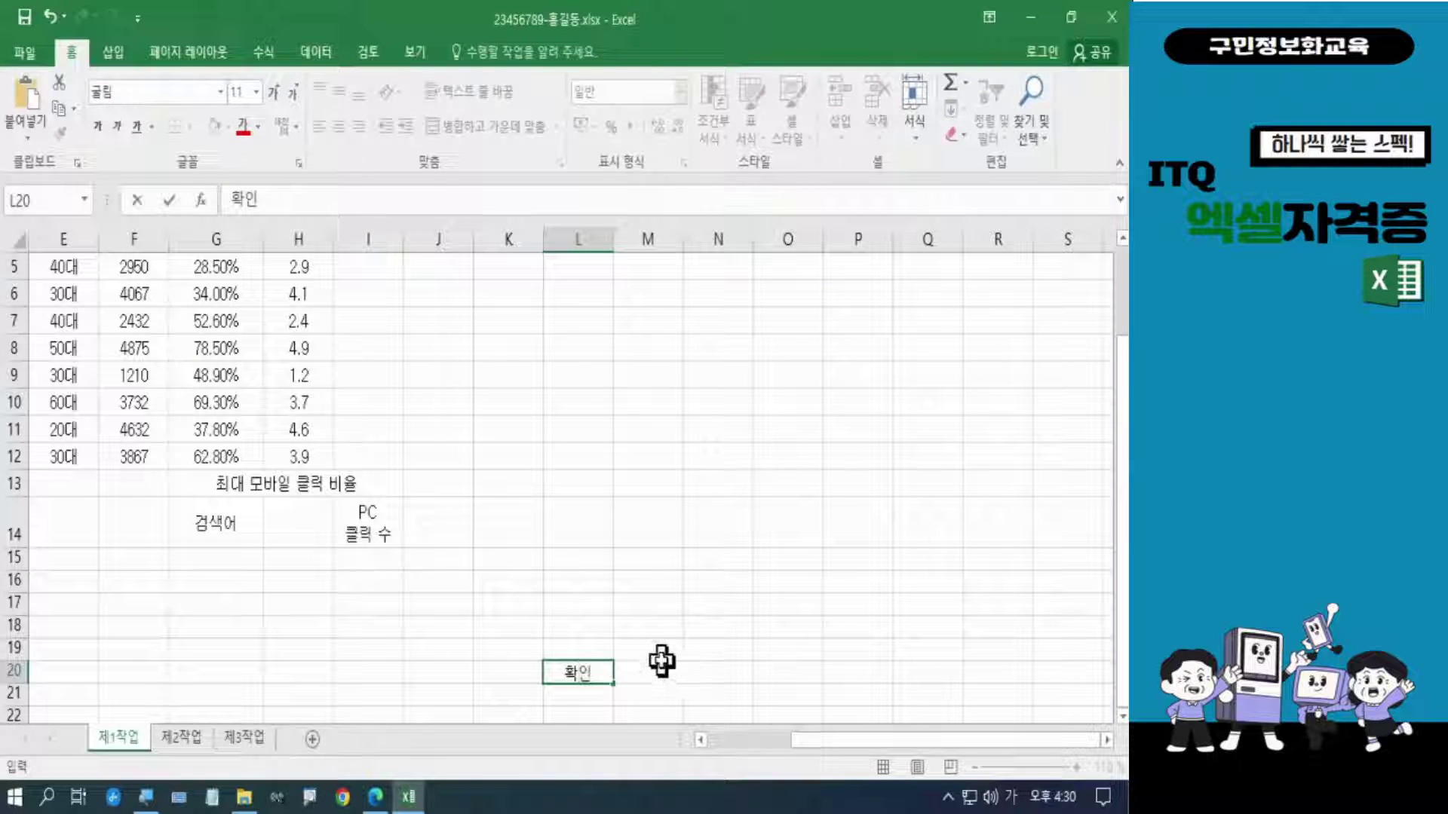
# Step: Enter the approval box headings 담당, 팀장 and 이사 in cells M20, N20 and O20
pyautogui.click(662, 653)
pyautogui.click(667, 672)
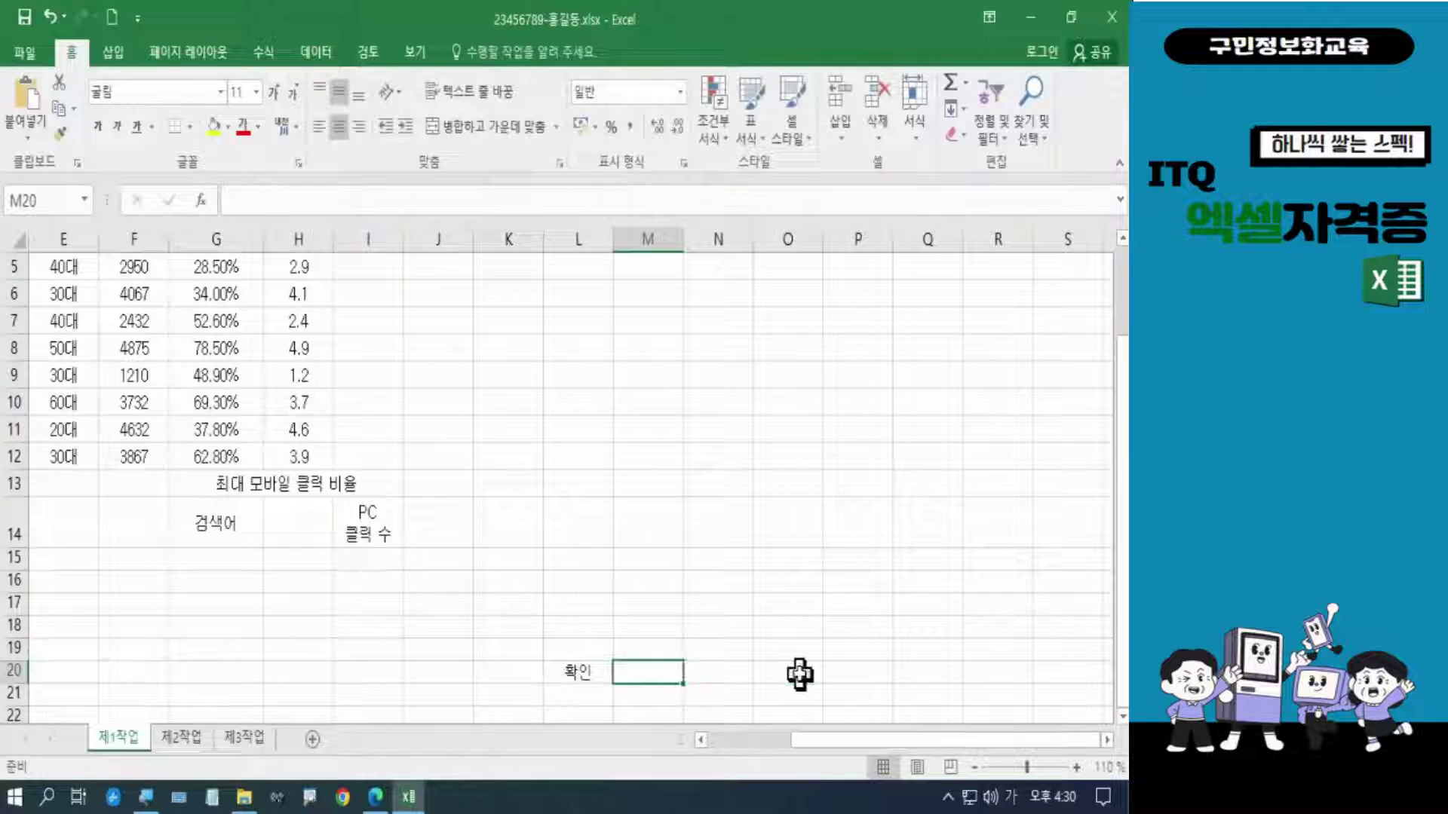
pyautogui.write('담')
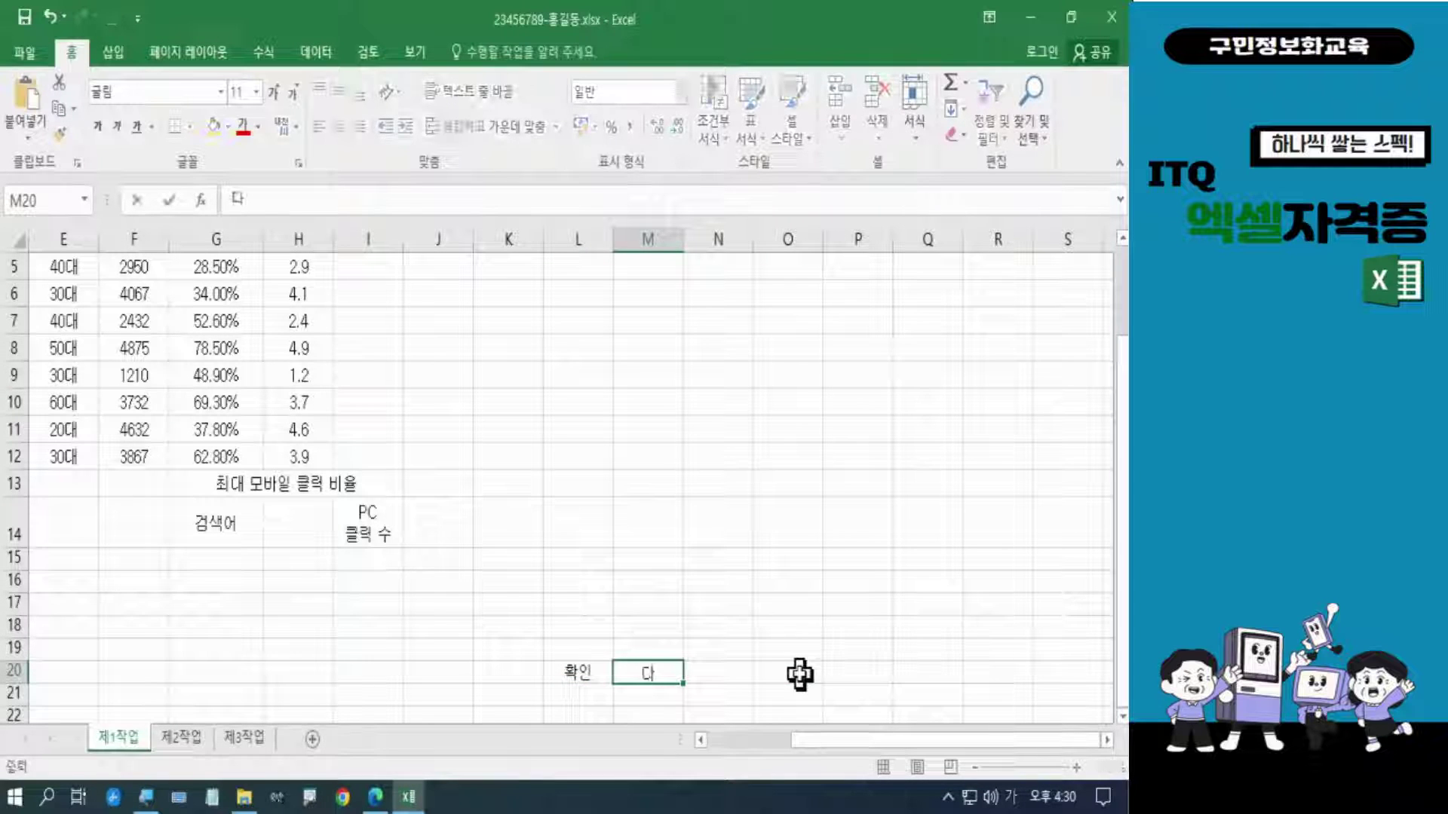
pyautogui.write('당')
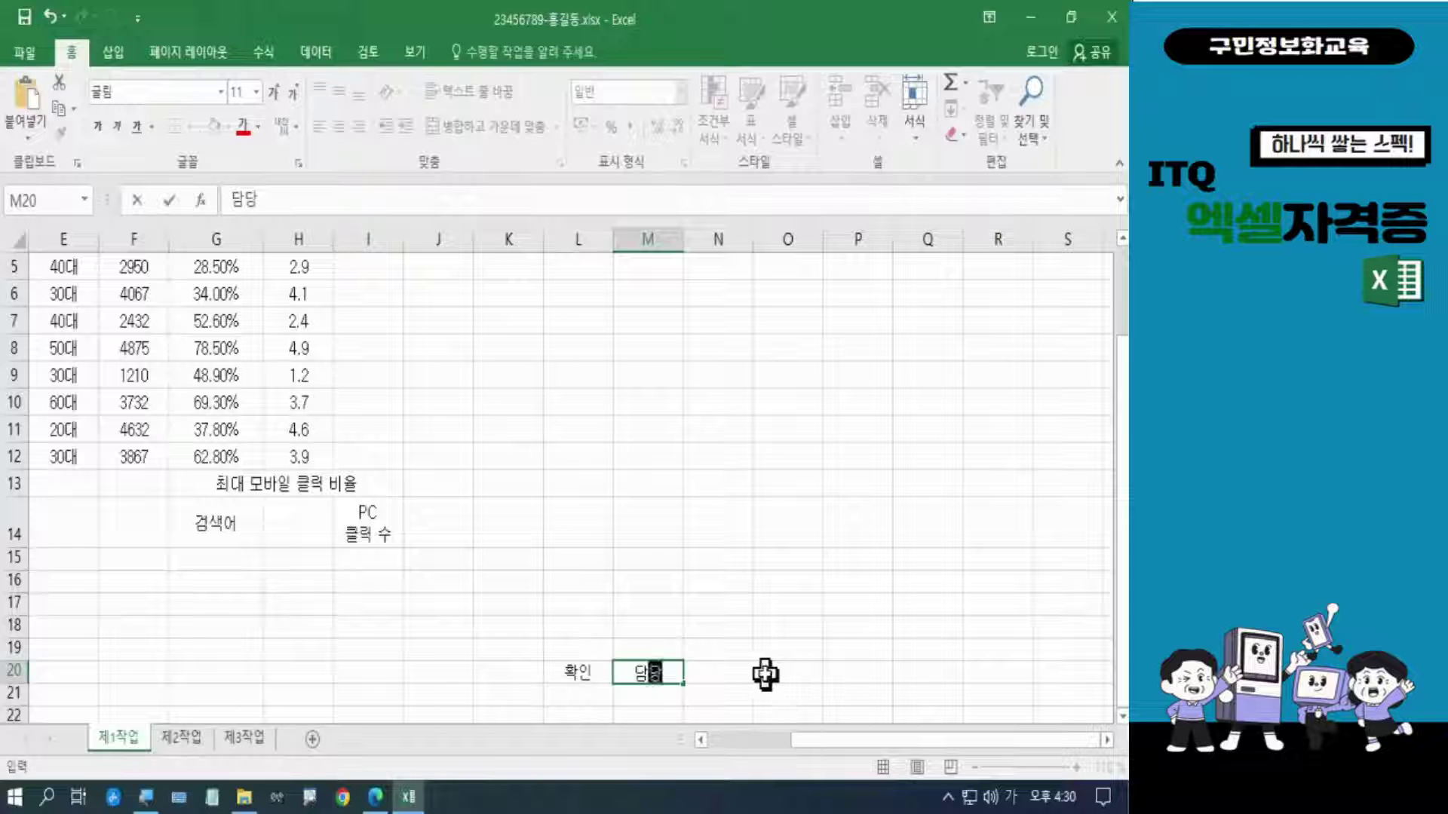
pyautogui.click(735, 668)
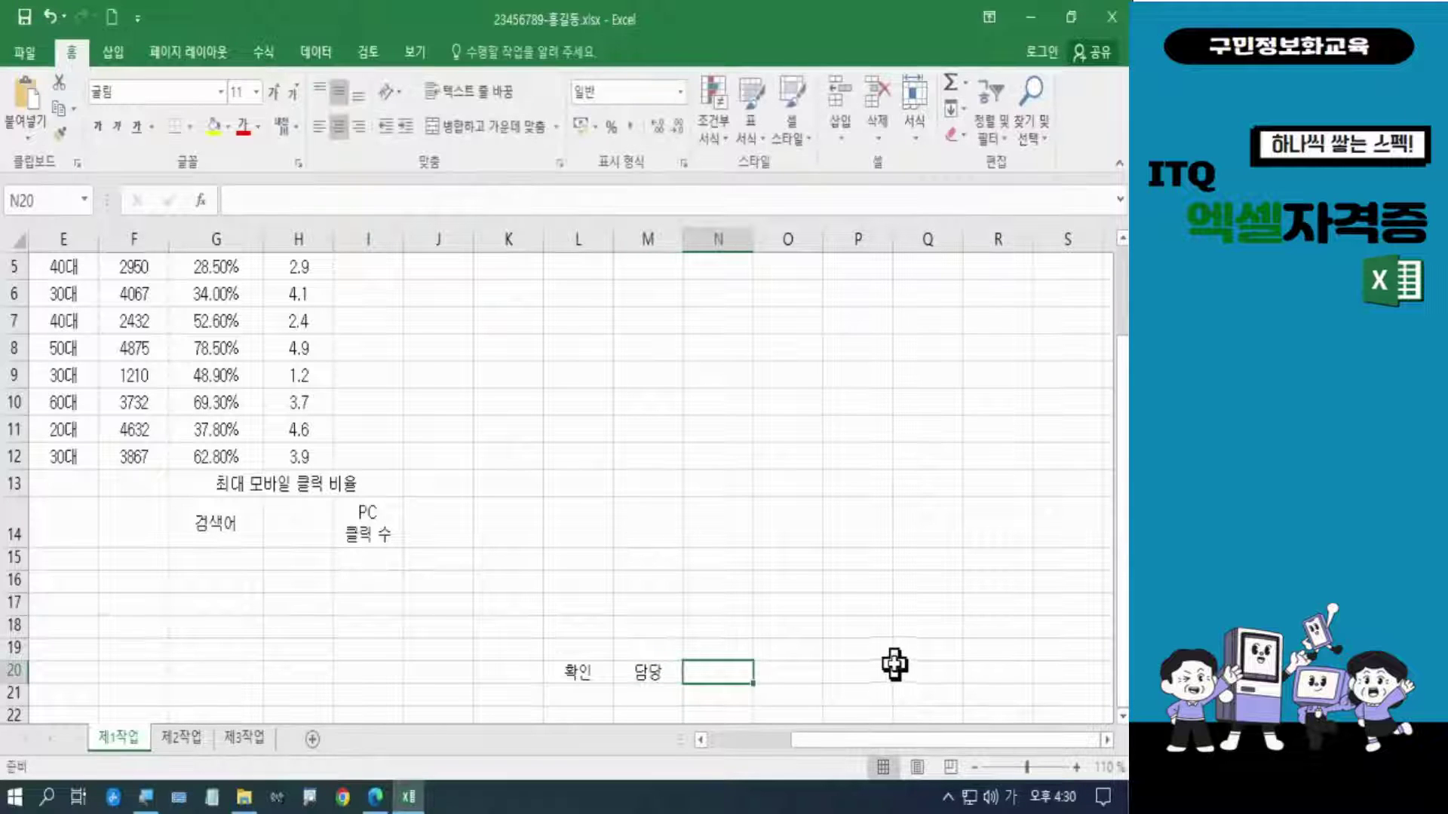
pyautogui.write('팀장')
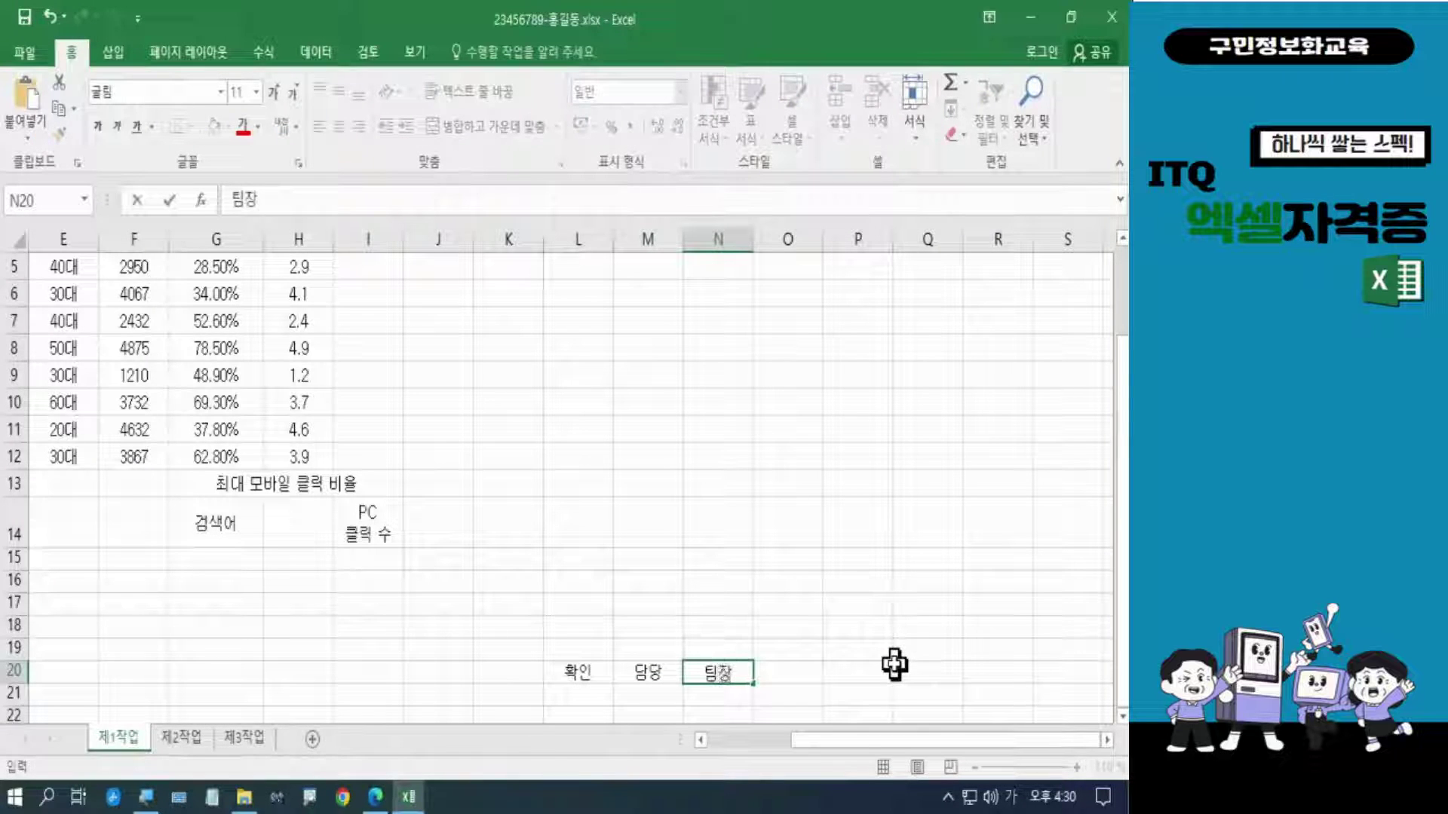
pyautogui.click(790, 668)
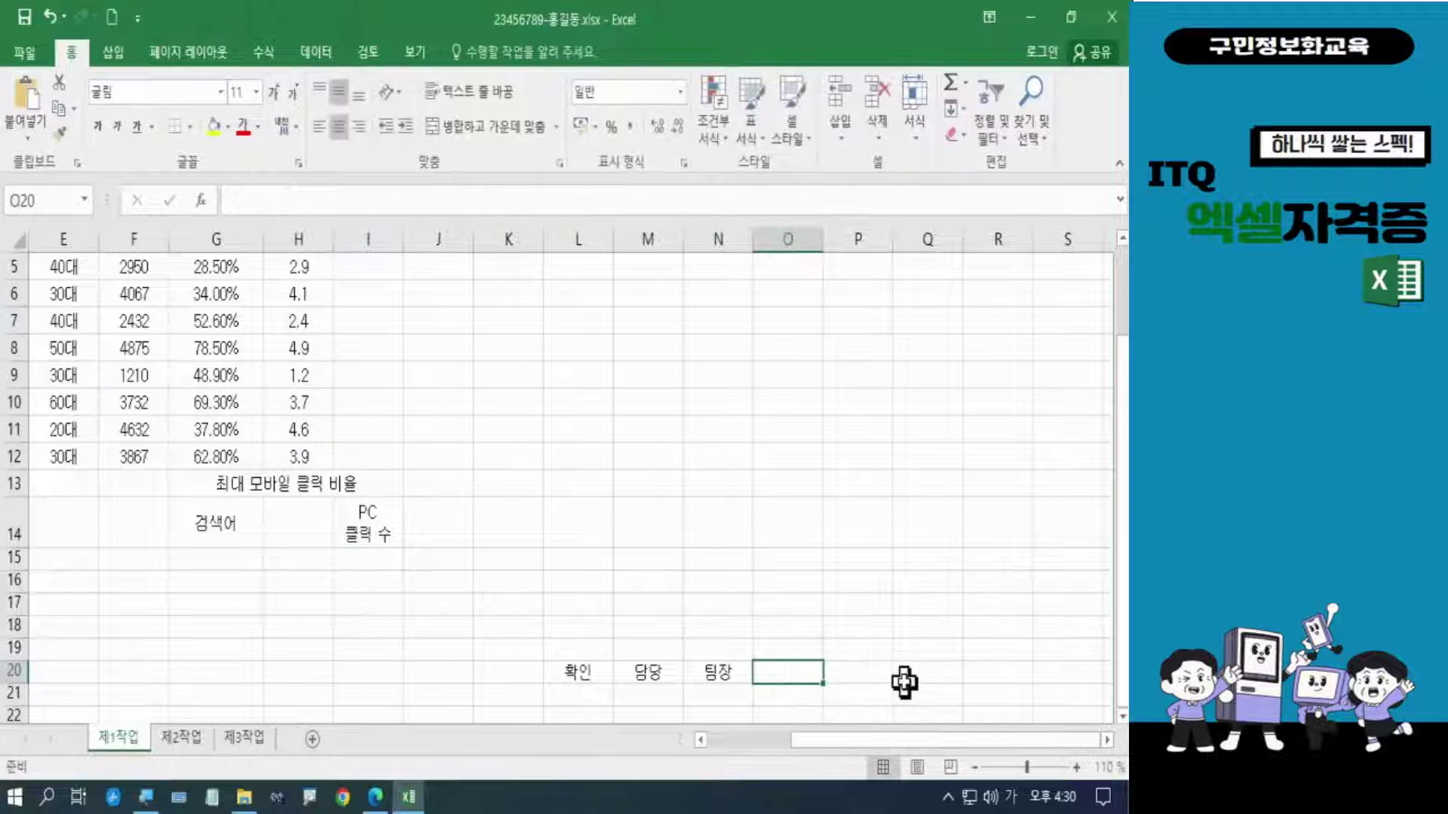
pyautogui.write('이사')
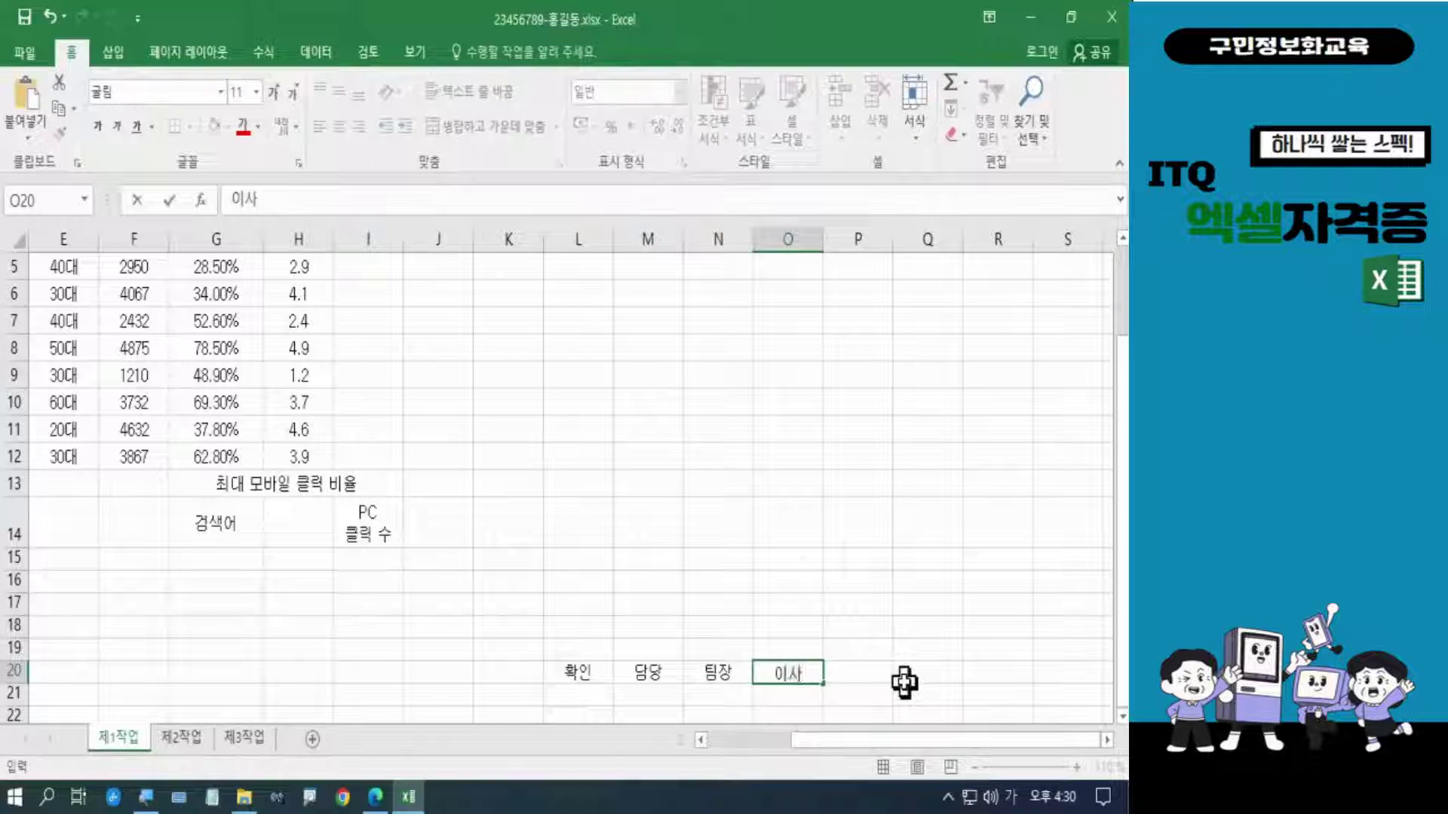
pyautogui.press('Return')
# Step: Increase the height of row 21 below the approval headings to about twice the default
pyautogui.click(1076, 766)
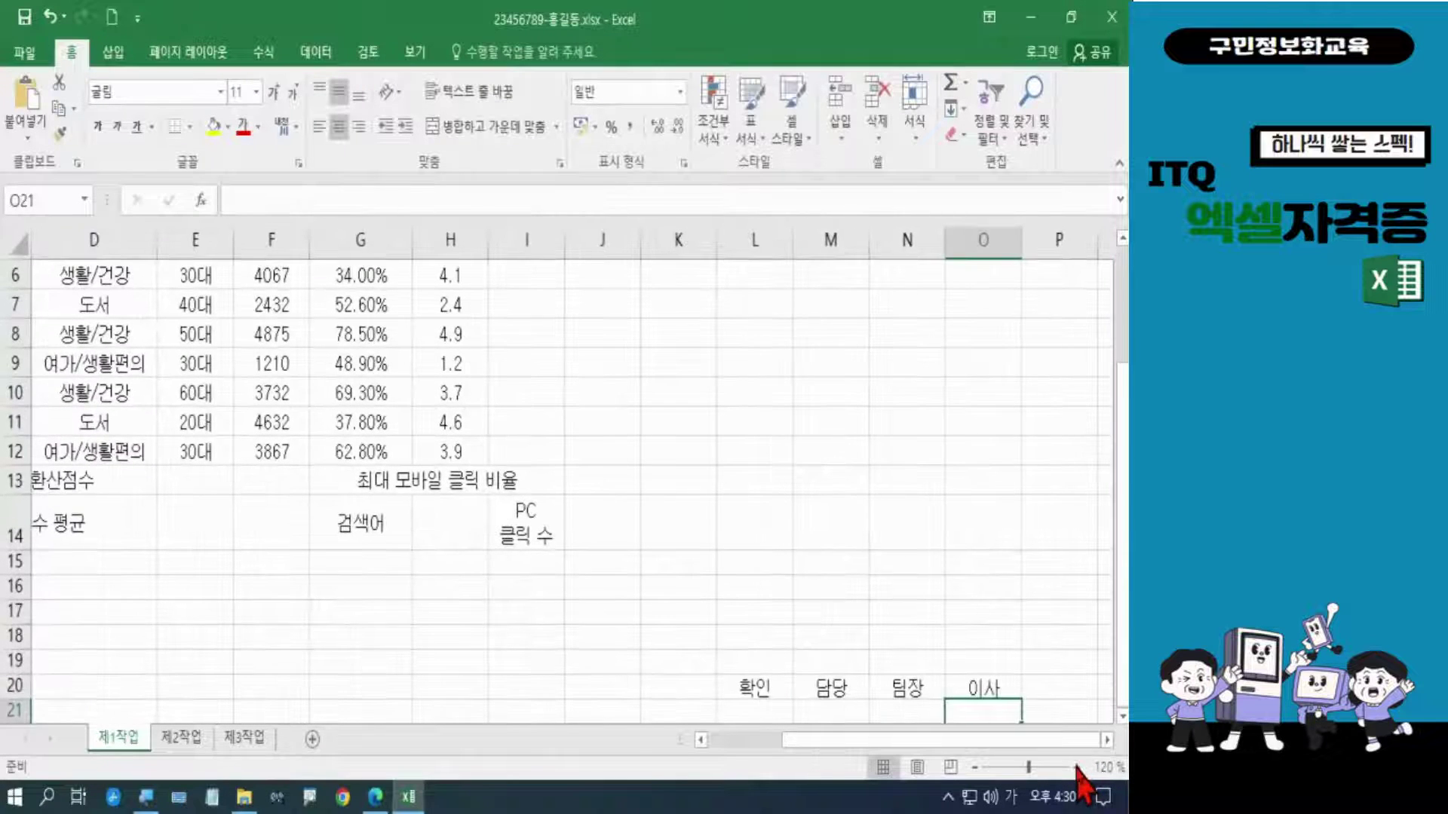
pyautogui.scroll(-2, 1093, 558)
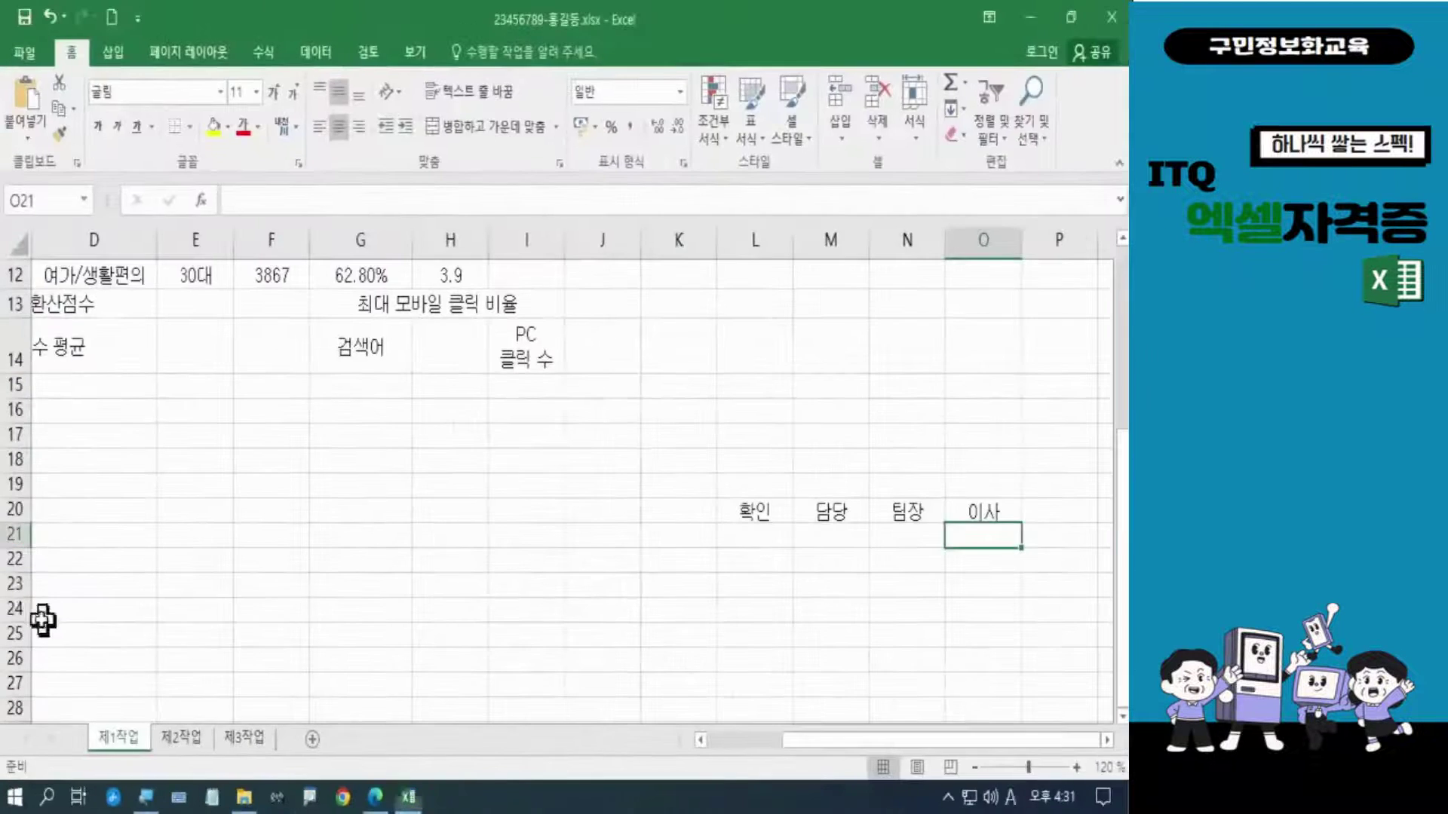
pyautogui.moveTo(20, 549); pyautogui.dragTo(20, 572)
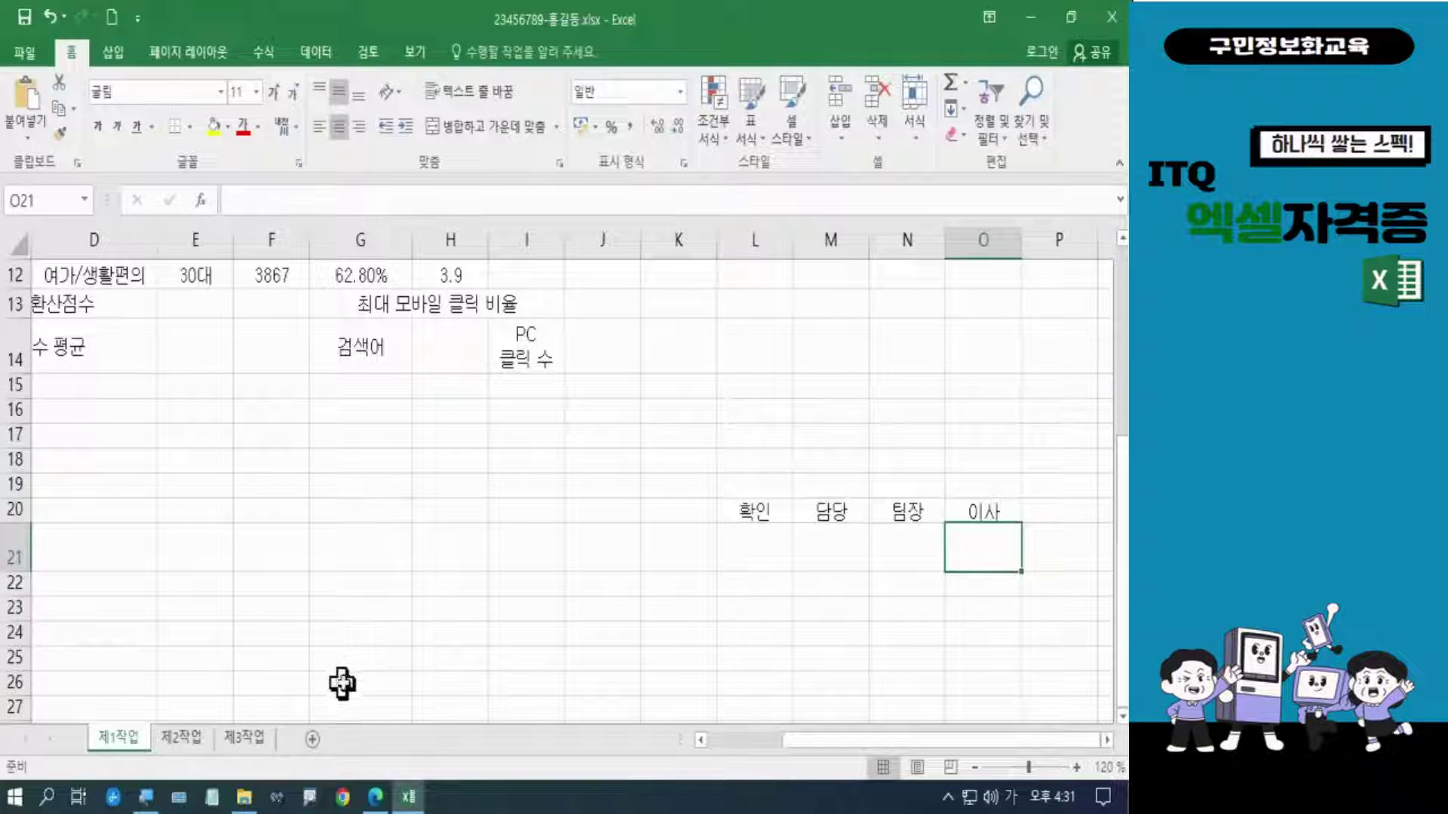
# Step: Select the 확인 cell together with the empty cell below it, L20:L21
pyautogui.click(740, 515)
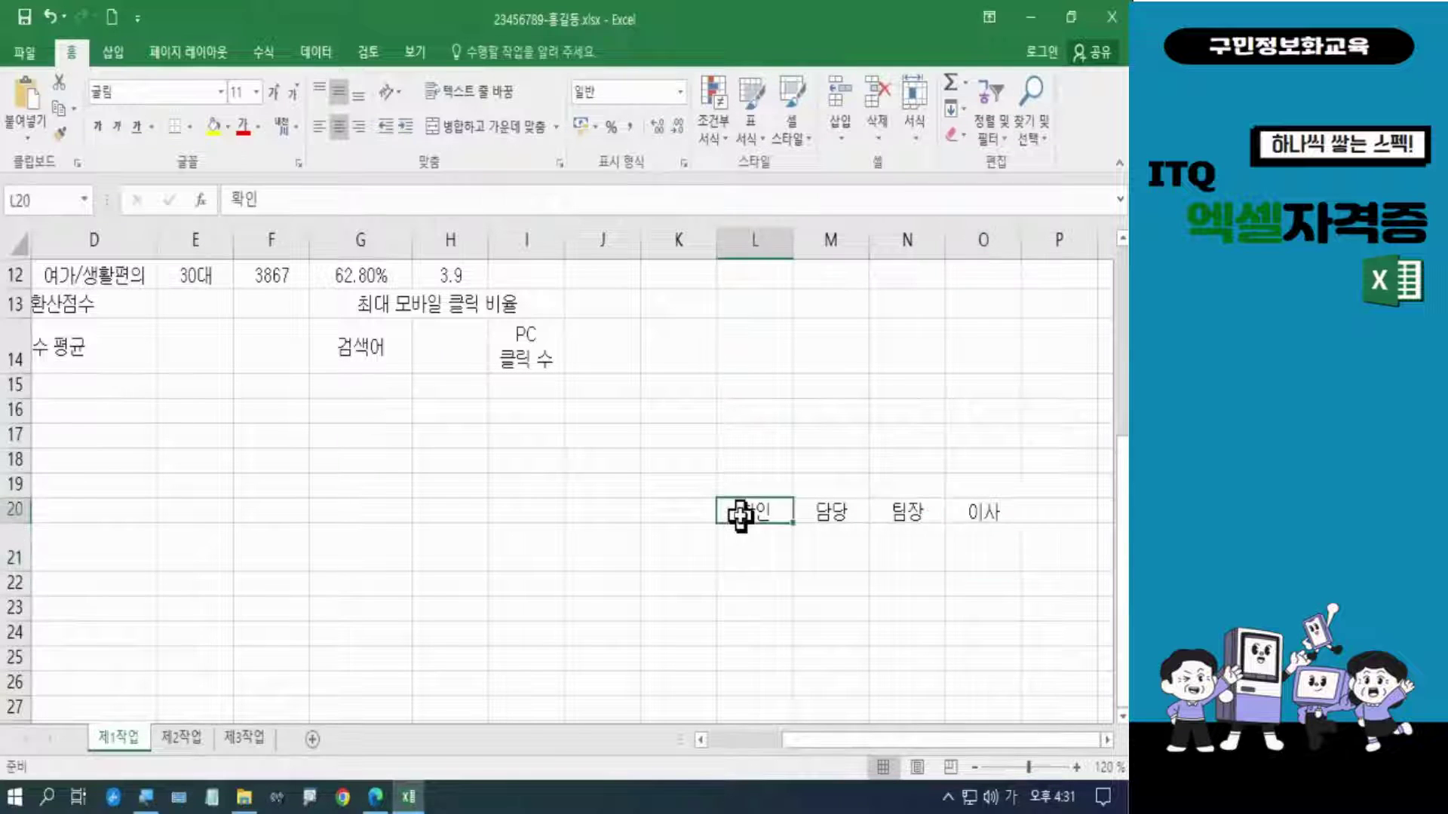
pyautogui.moveTo(740, 516); pyautogui.dragTo(733, 562)
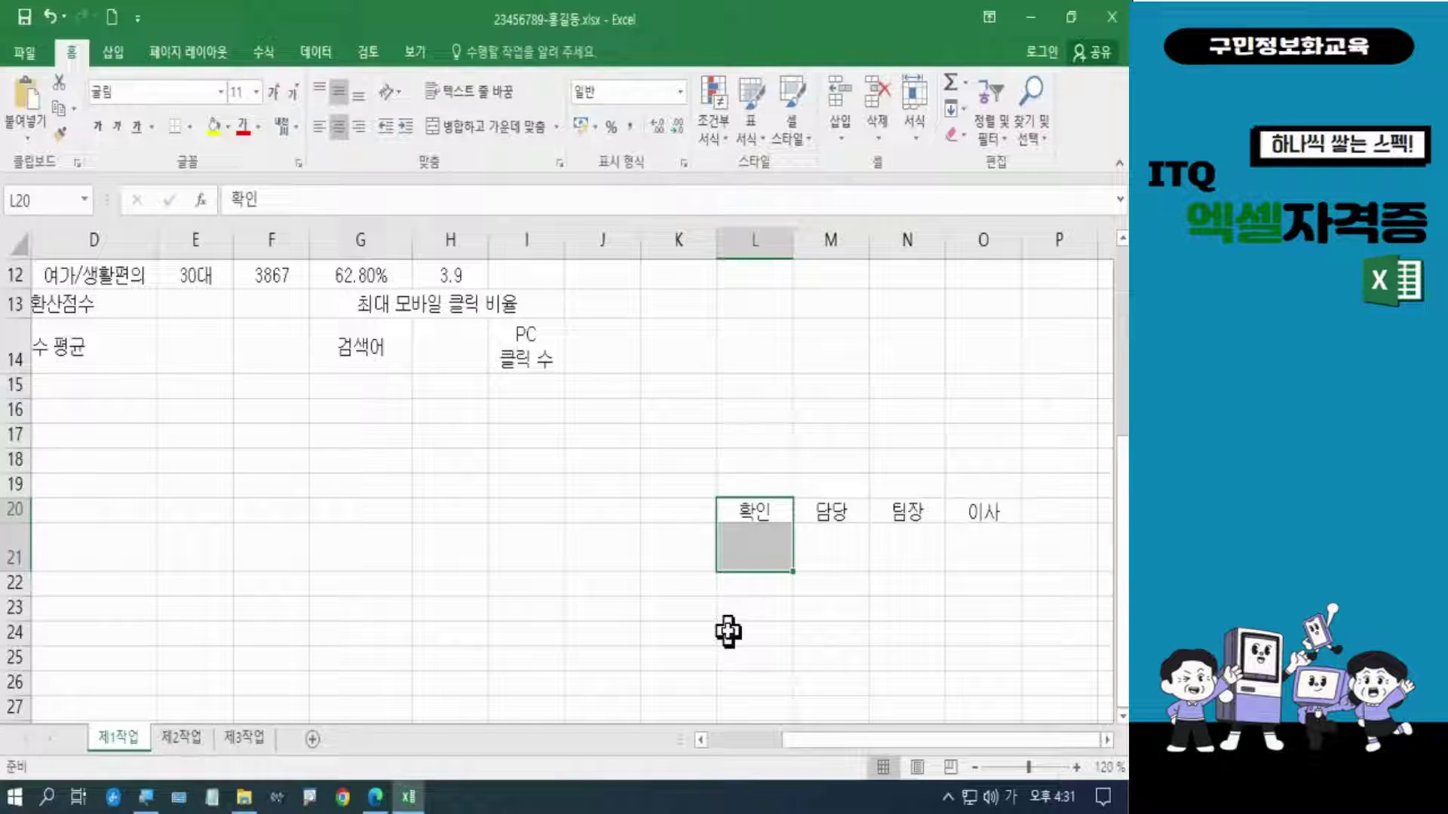
pyautogui.hotkey('ctrl', '2')
pyautogui.moveTo(720, 480)
pyautogui.mouseDown()
pyautogui.moveTo(744, 546)
pyautogui.moveTo(795, 582)
pyautogui.mouseUp()
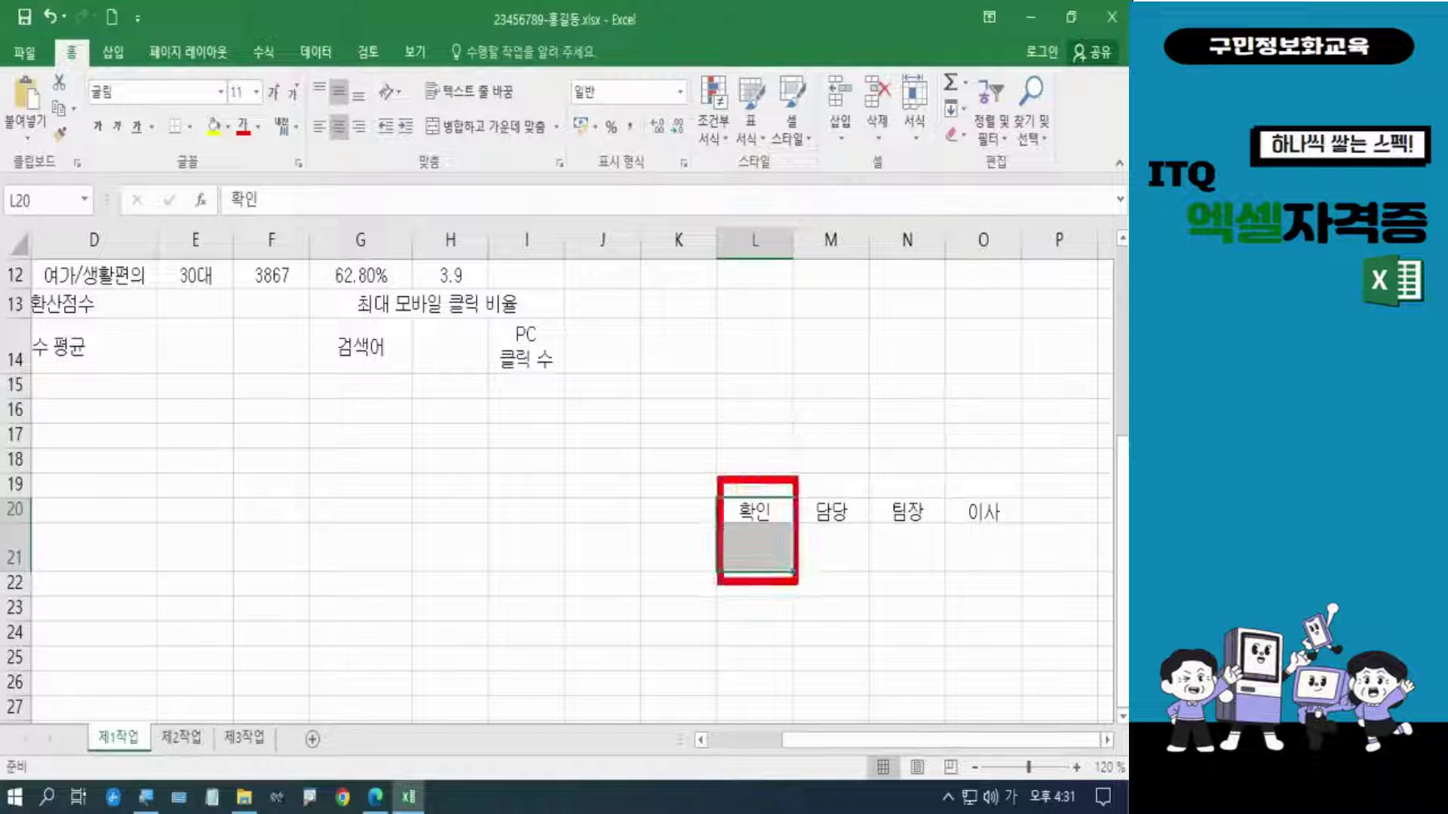
# Step: Merge and centre cells L20:L21 containing 확인
pyautogui.moveTo(423, 107)
pyautogui.mouseDown()
pyautogui.moveTo(563, 164)
pyautogui.moveTo(539, 189)
pyautogui.moveTo(683, 481)
pyautogui.mouseUp()
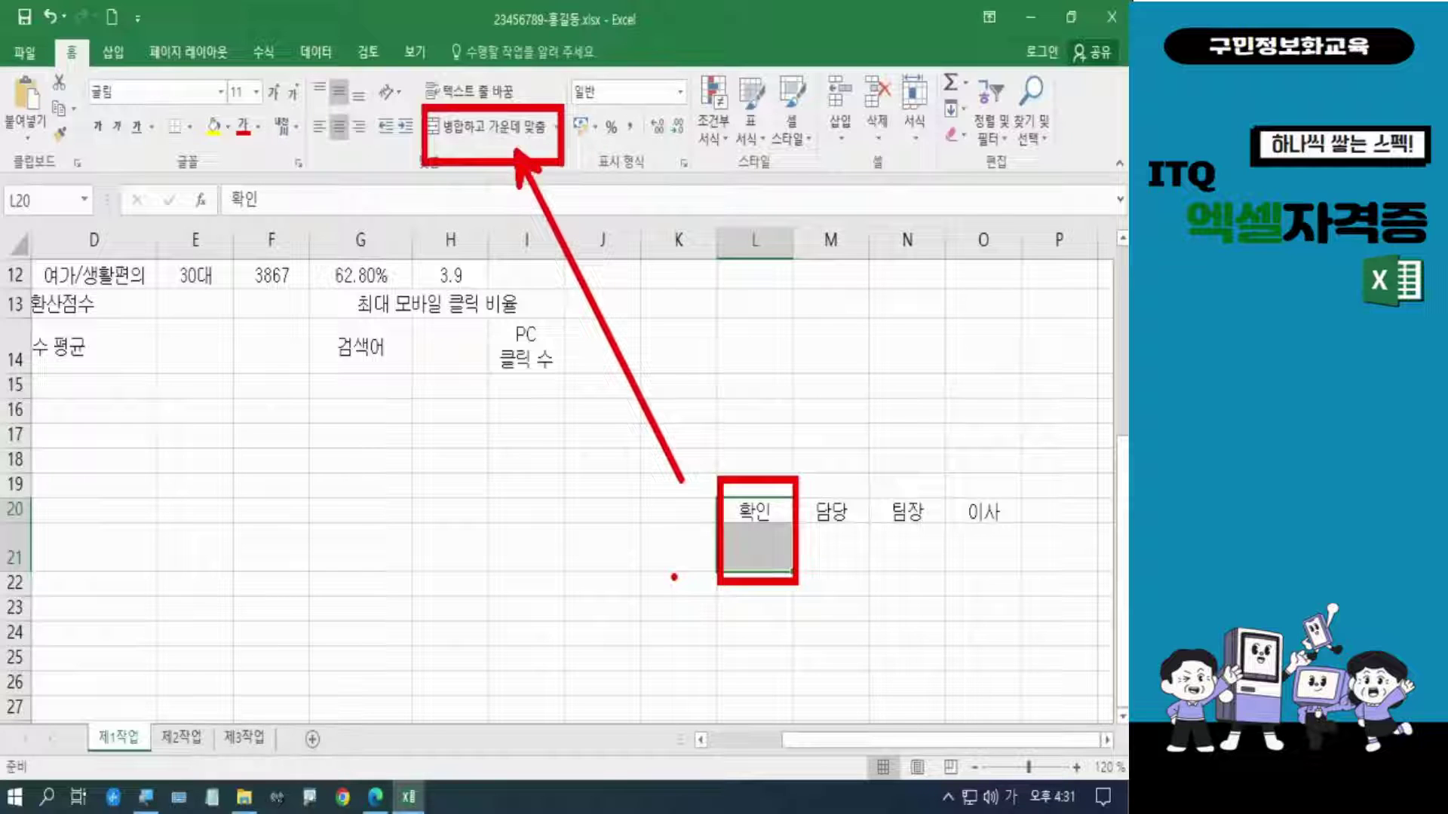
pyautogui.press('Escape')
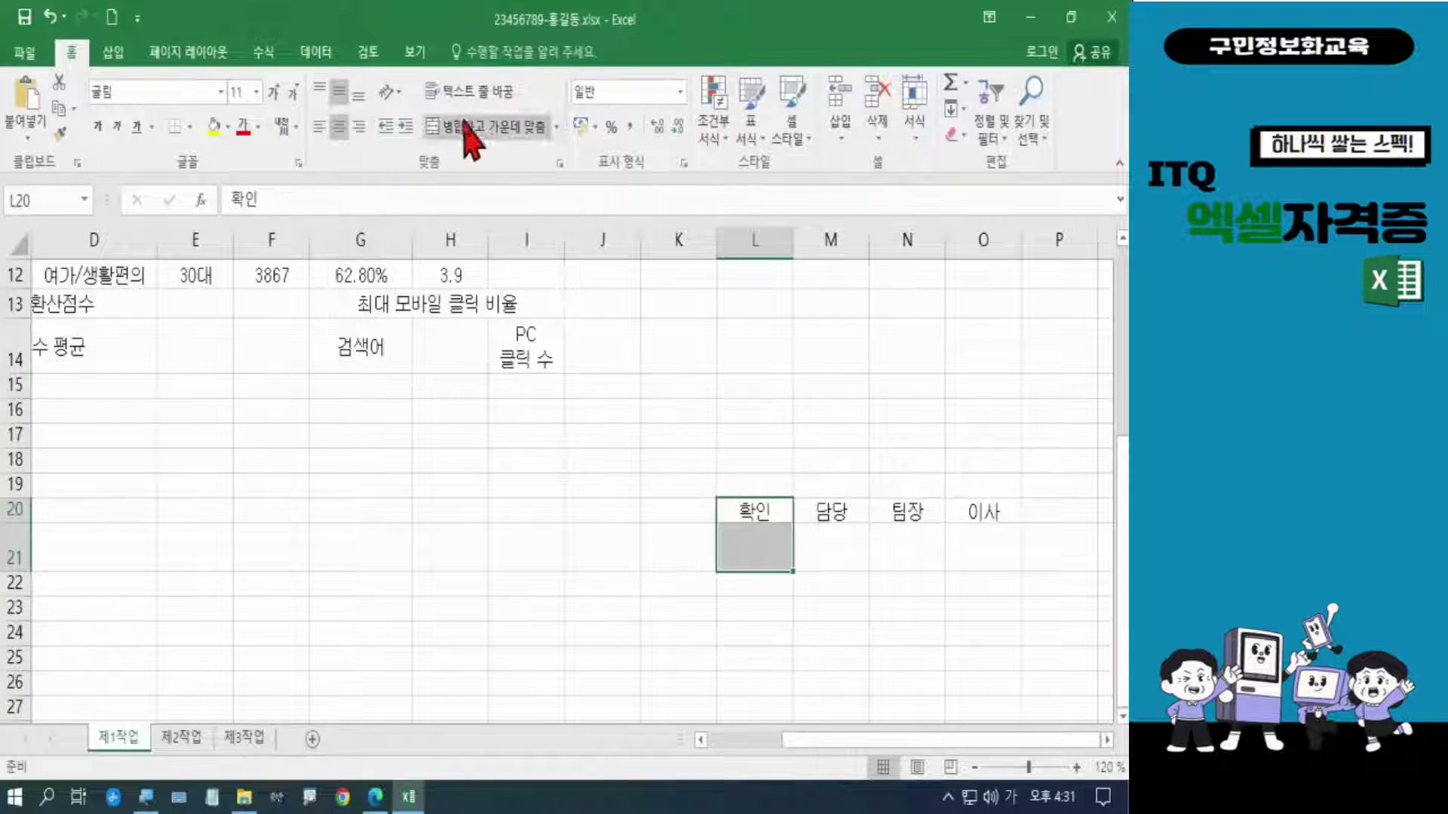
pyautogui.click(475, 128)
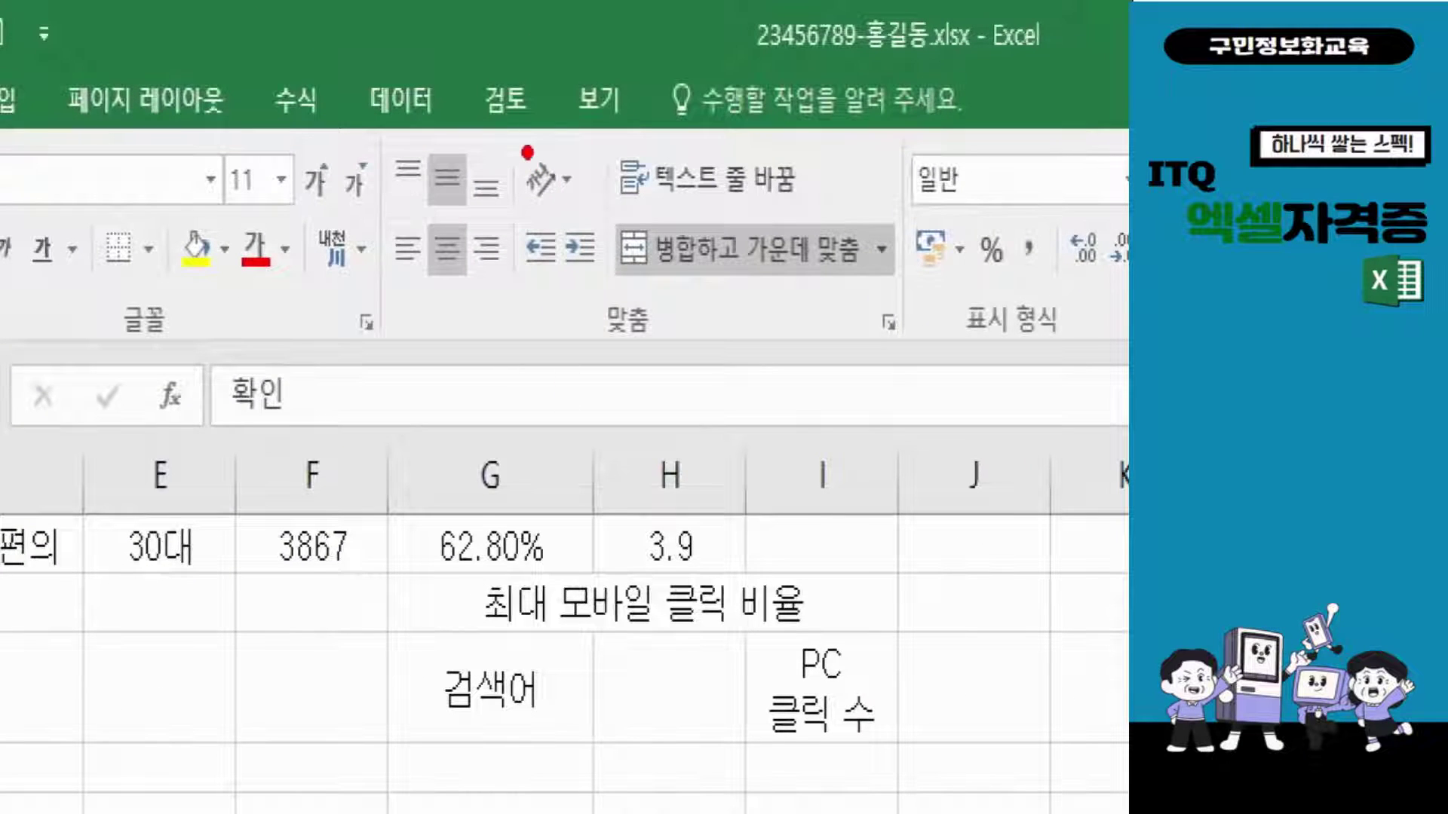
# Step: Set the merged 확인 cell to vertical text and narrow column L to fit the single-character width
pyautogui.moveTo(489, 122); pyautogui.dragTo(641, 260)
pyautogui.moveTo(568, 196); pyautogui.dragTo(700, 537)
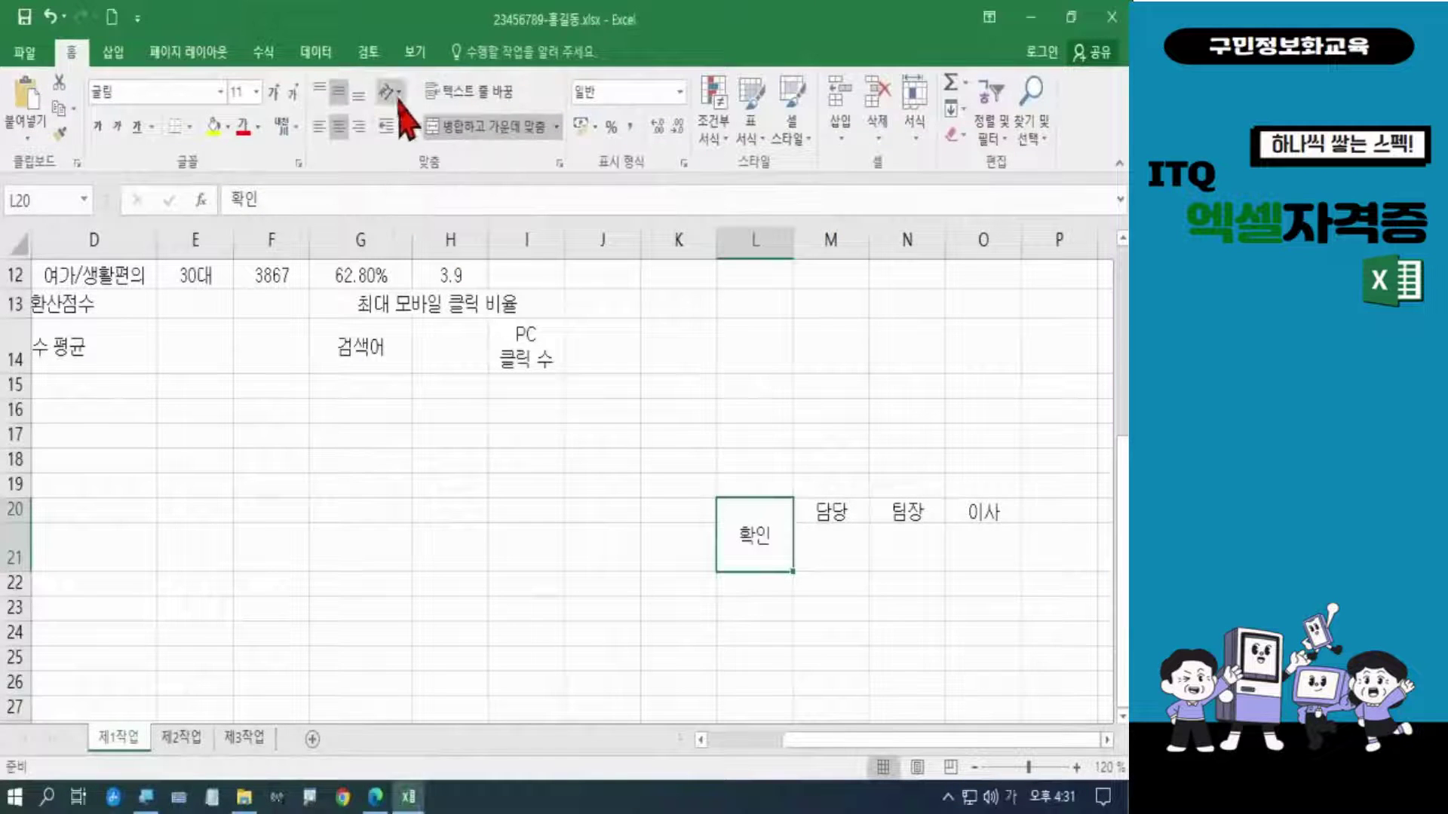
pyautogui.click(566, 181)
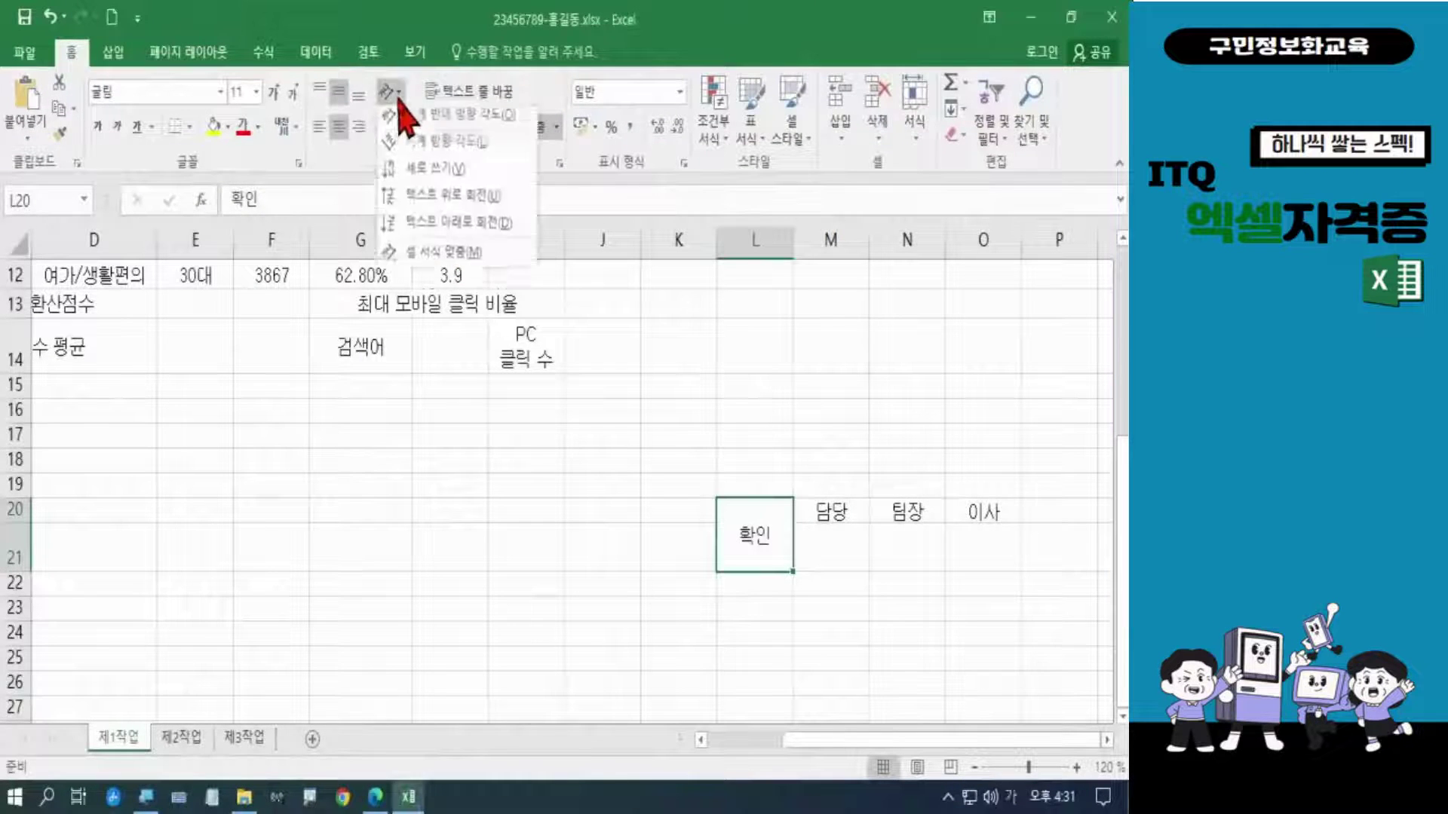
pyautogui.click(413, 176)
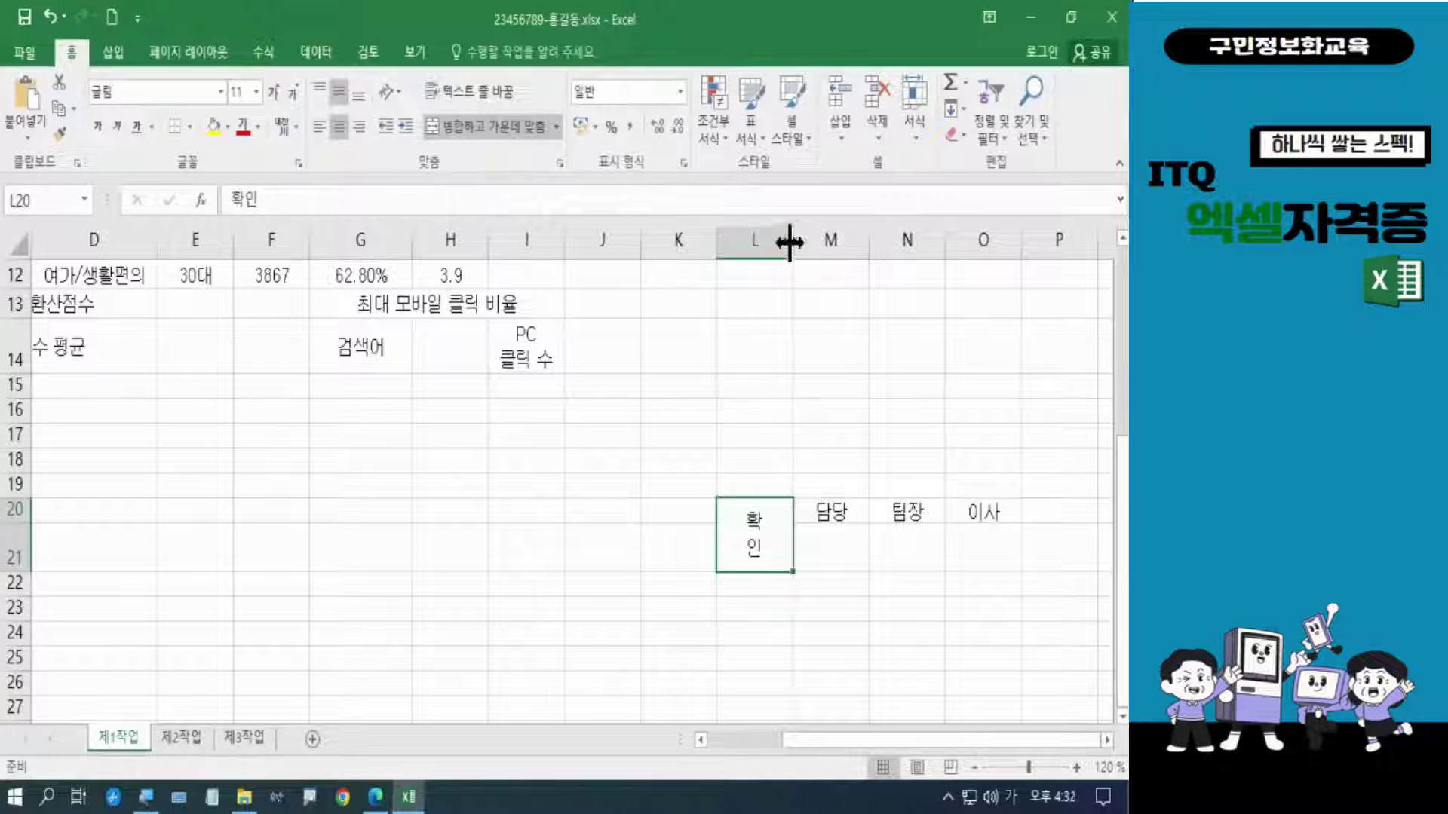
pyautogui.moveTo(790, 242); pyautogui.dragTo(749, 252)
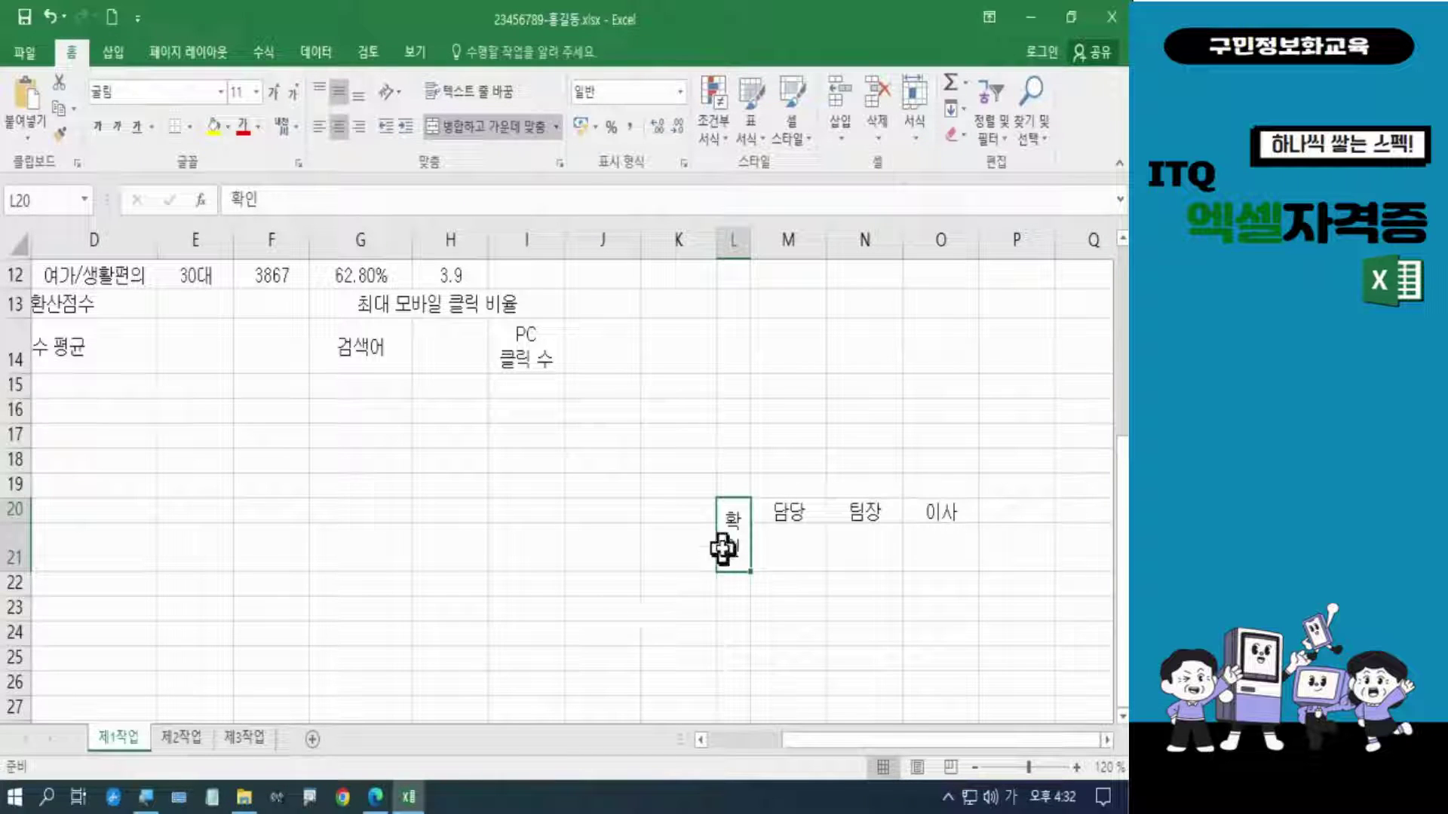
# Step: Apply all borders to the approval box in L20:O21
pyautogui.moveTo(731, 547); pyautogui.dragTo(914, 543)
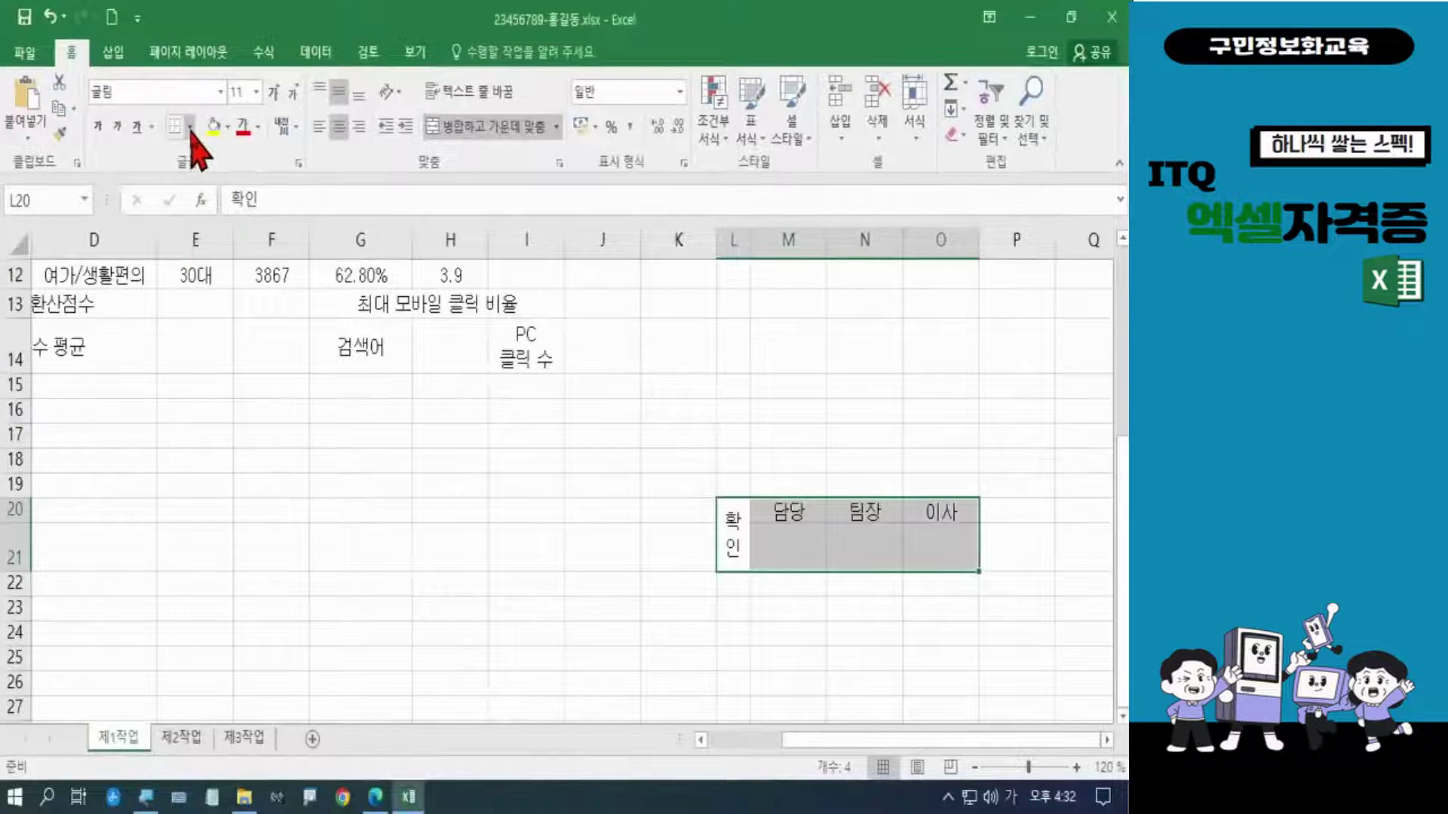
pyautogui.click(380, 102)
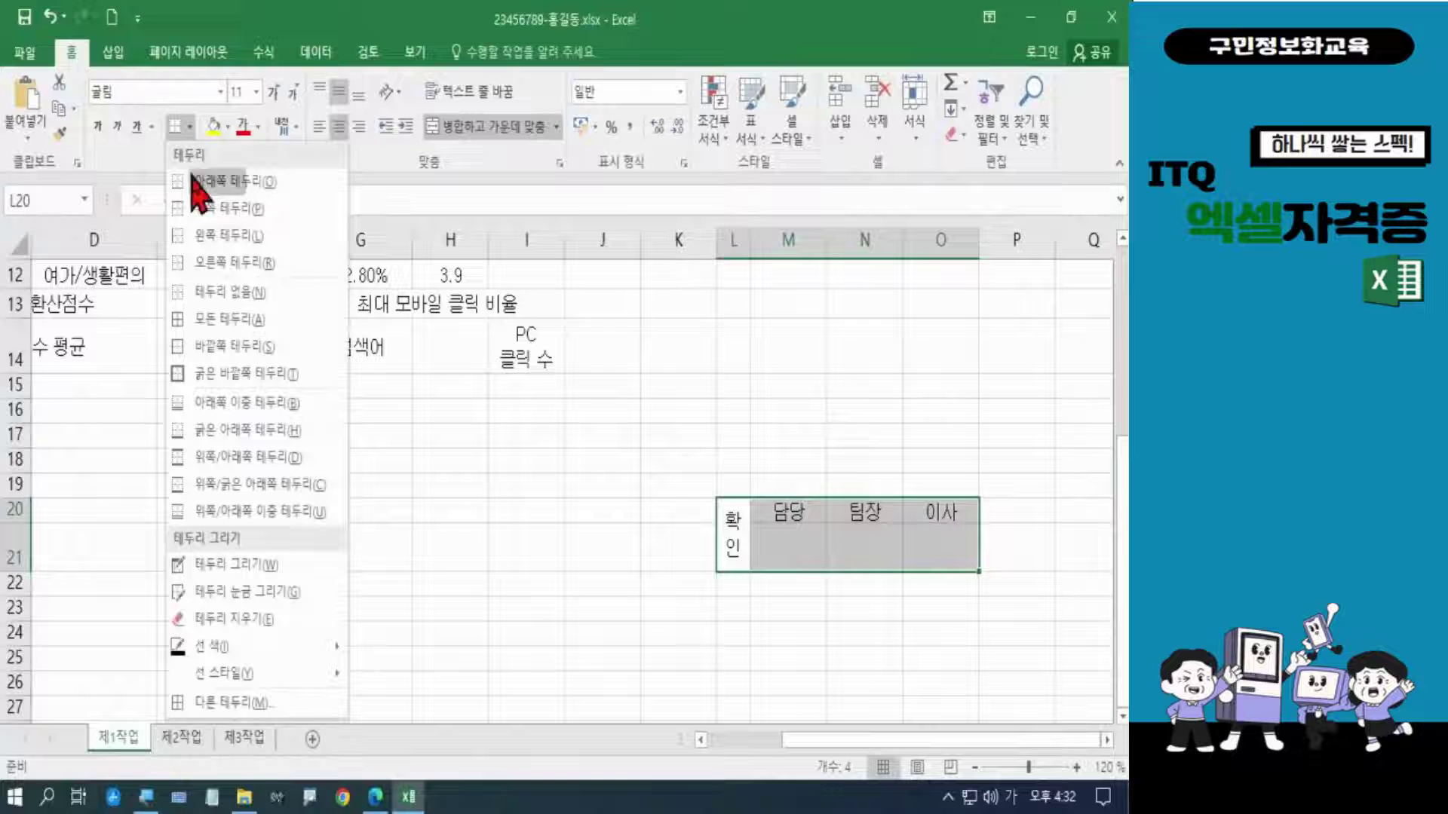
pyautogui.click(227, 321)
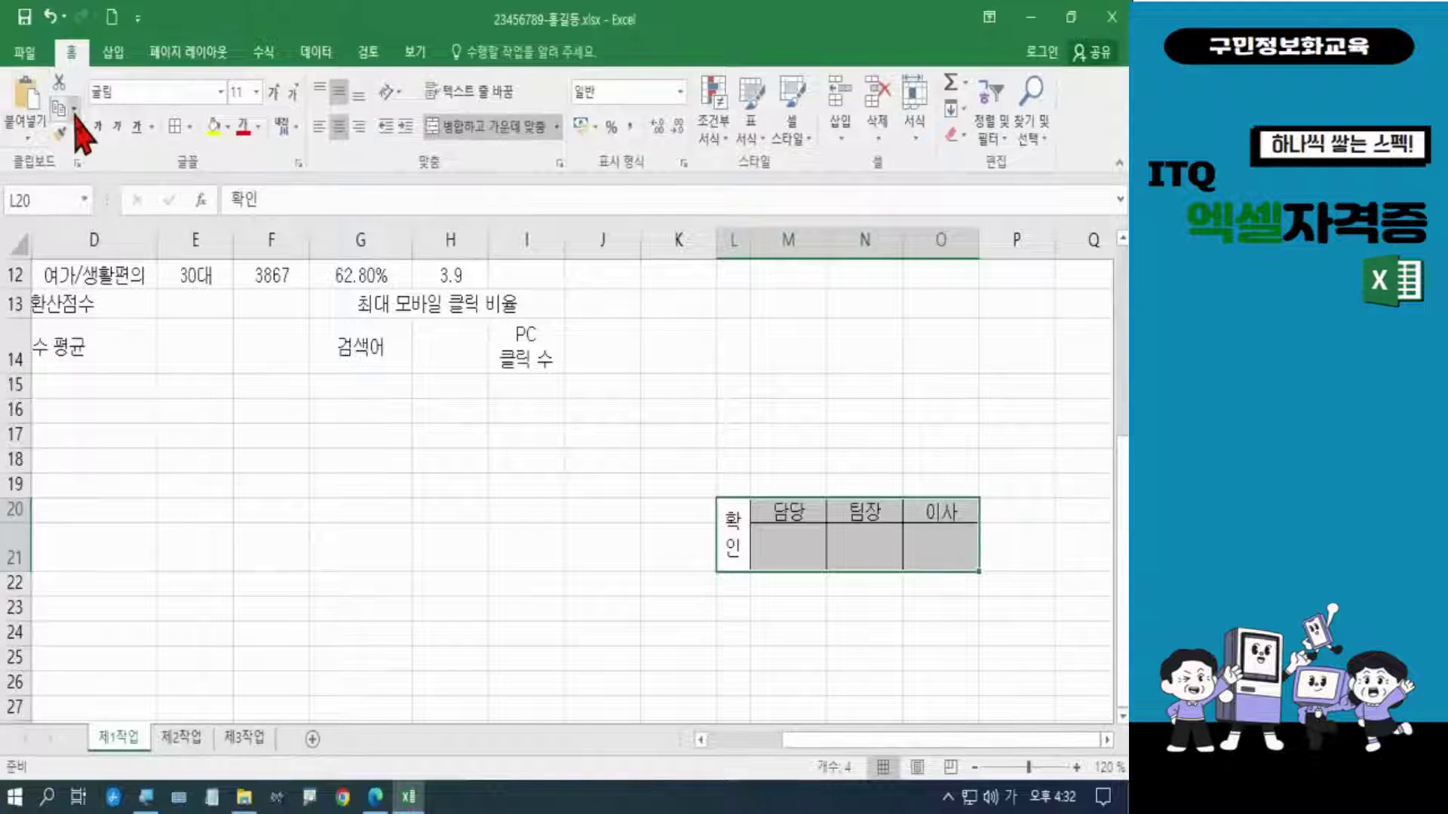
# Step: Copy the bordered approval box as a picture, as shown on screen in picture format, and paste it at cell L14
pyautogui.click(149, 218)
pyautogui.click(113, 163)
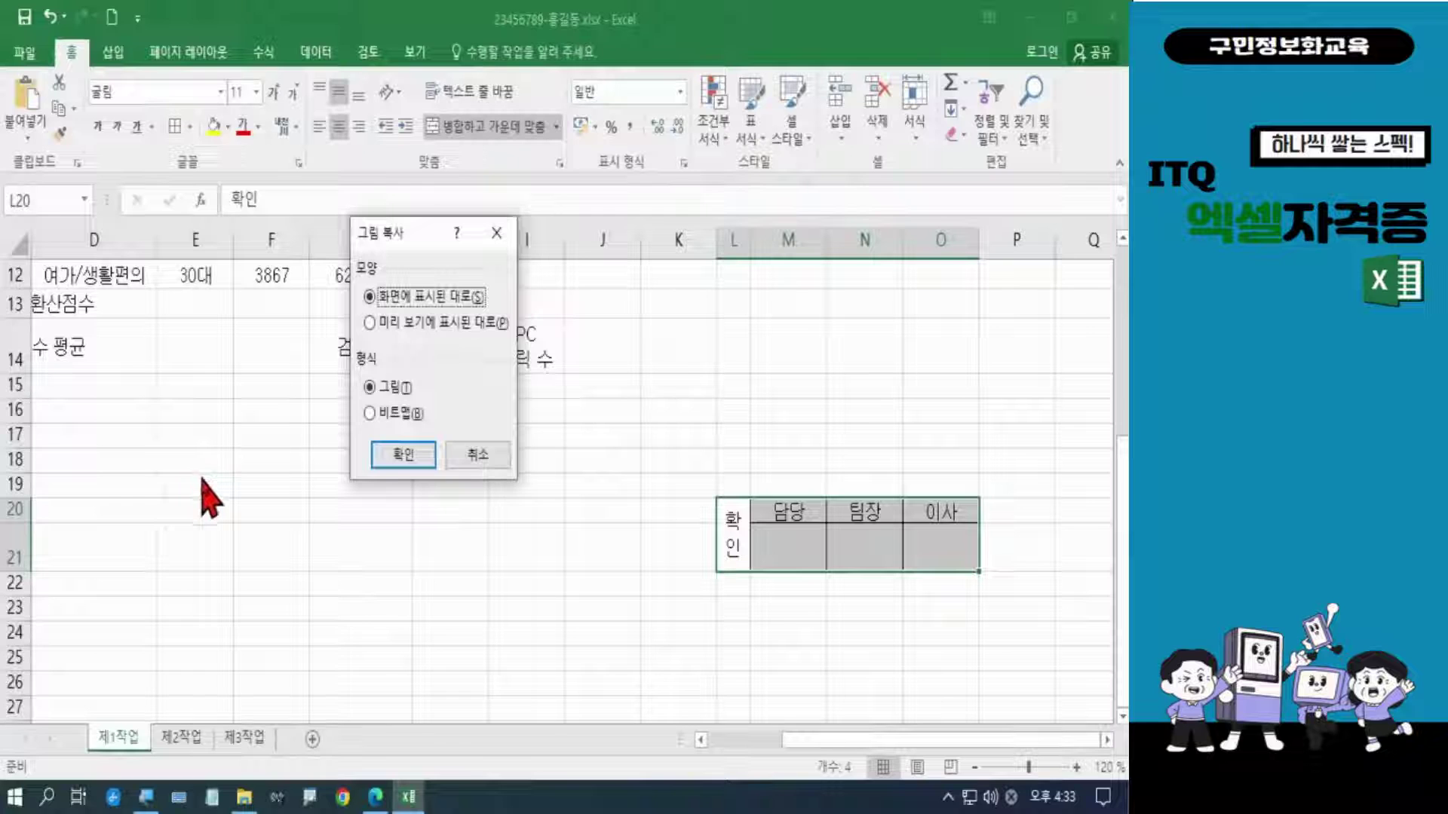
pyautogui.click(400, 454)
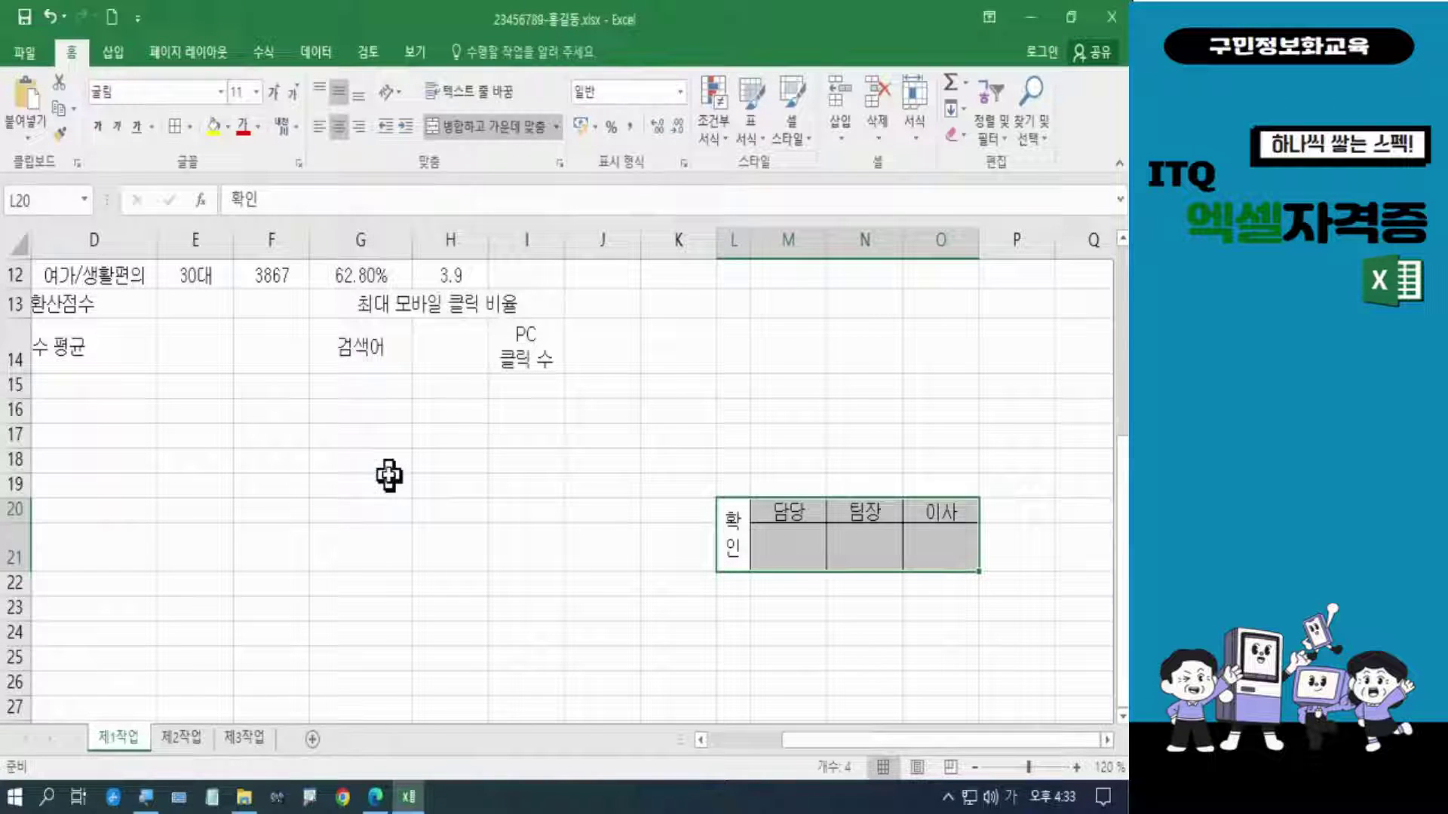
pyautogui.click(720, 359)
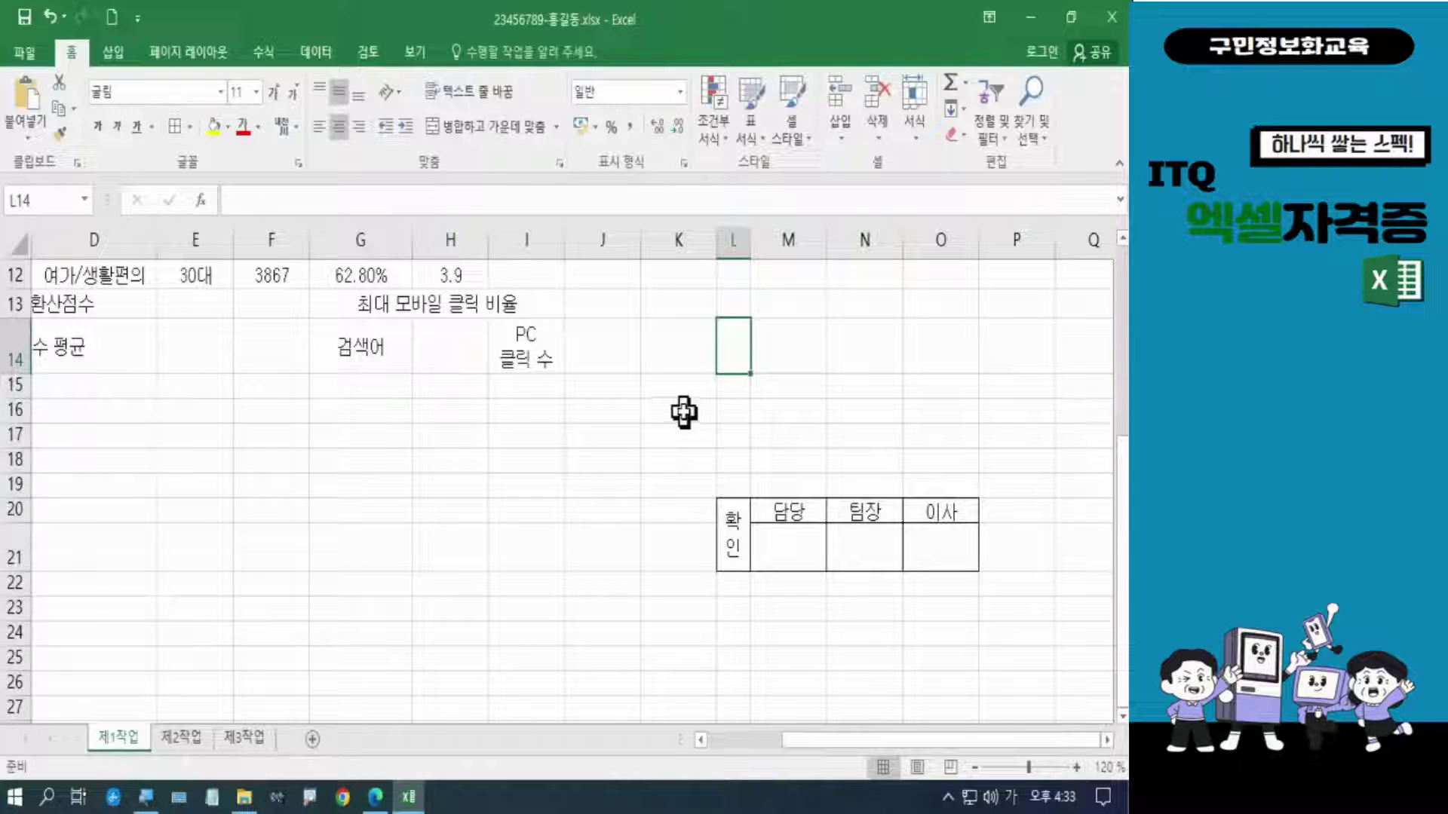
pyautogui.hotkey('ctrl', 'v')
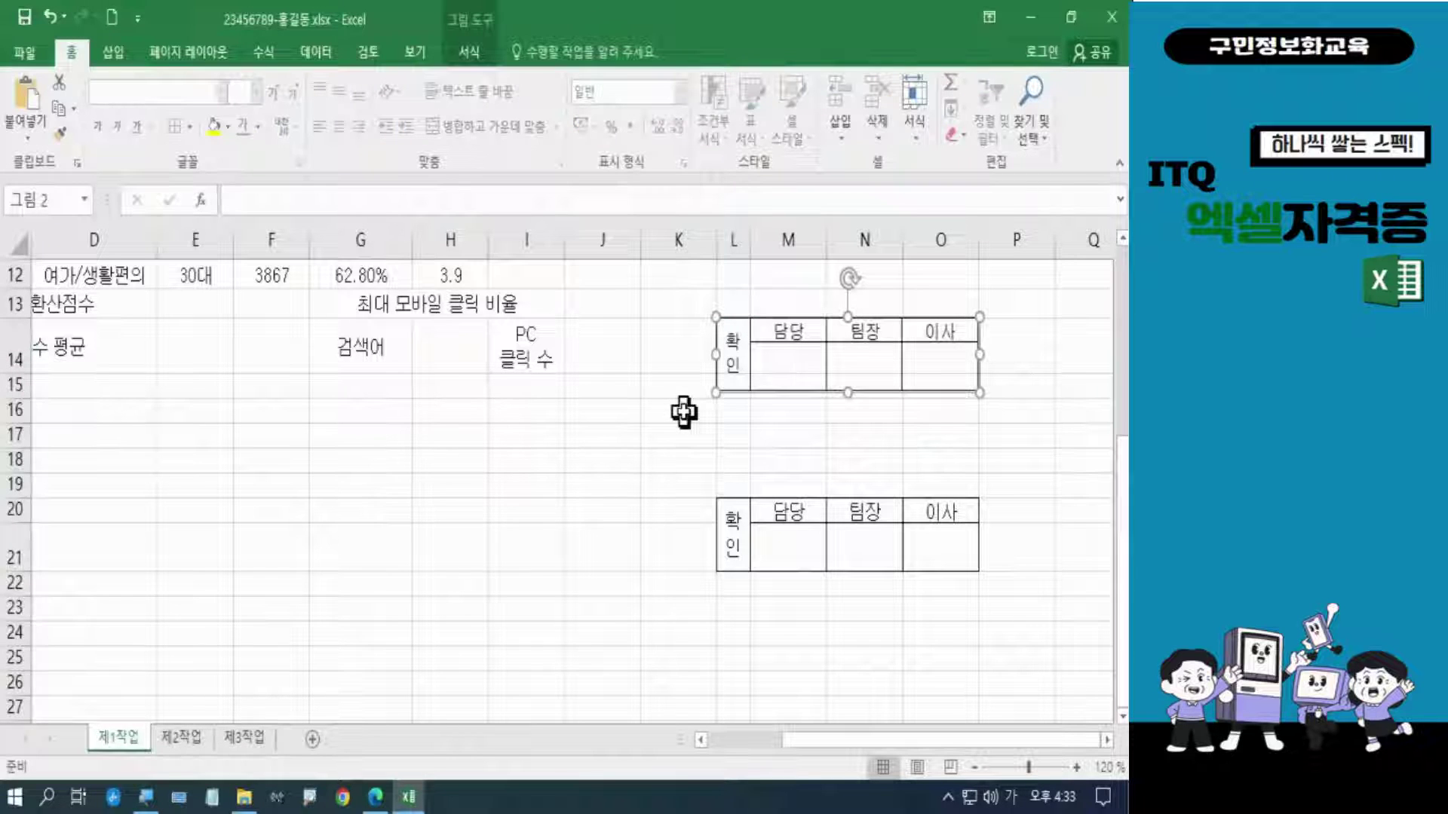
# Step: Move the approval box picture beside the yellow title shape above columns G to J and stretch its height to fit rows 1 to 3
pyautogui.scroll(2, 682, 400)
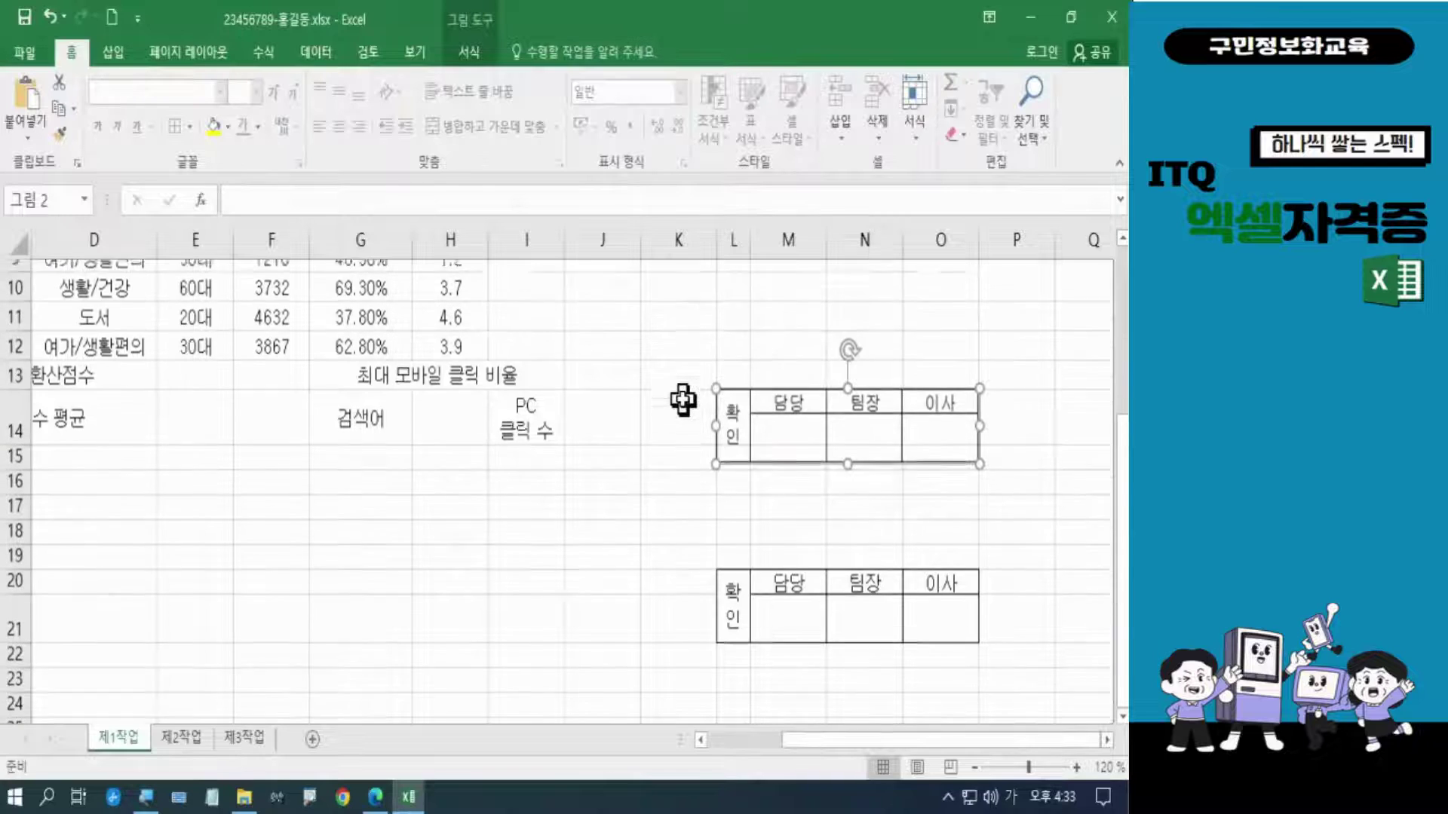
pyautogui.scroll(2, 683, 400)
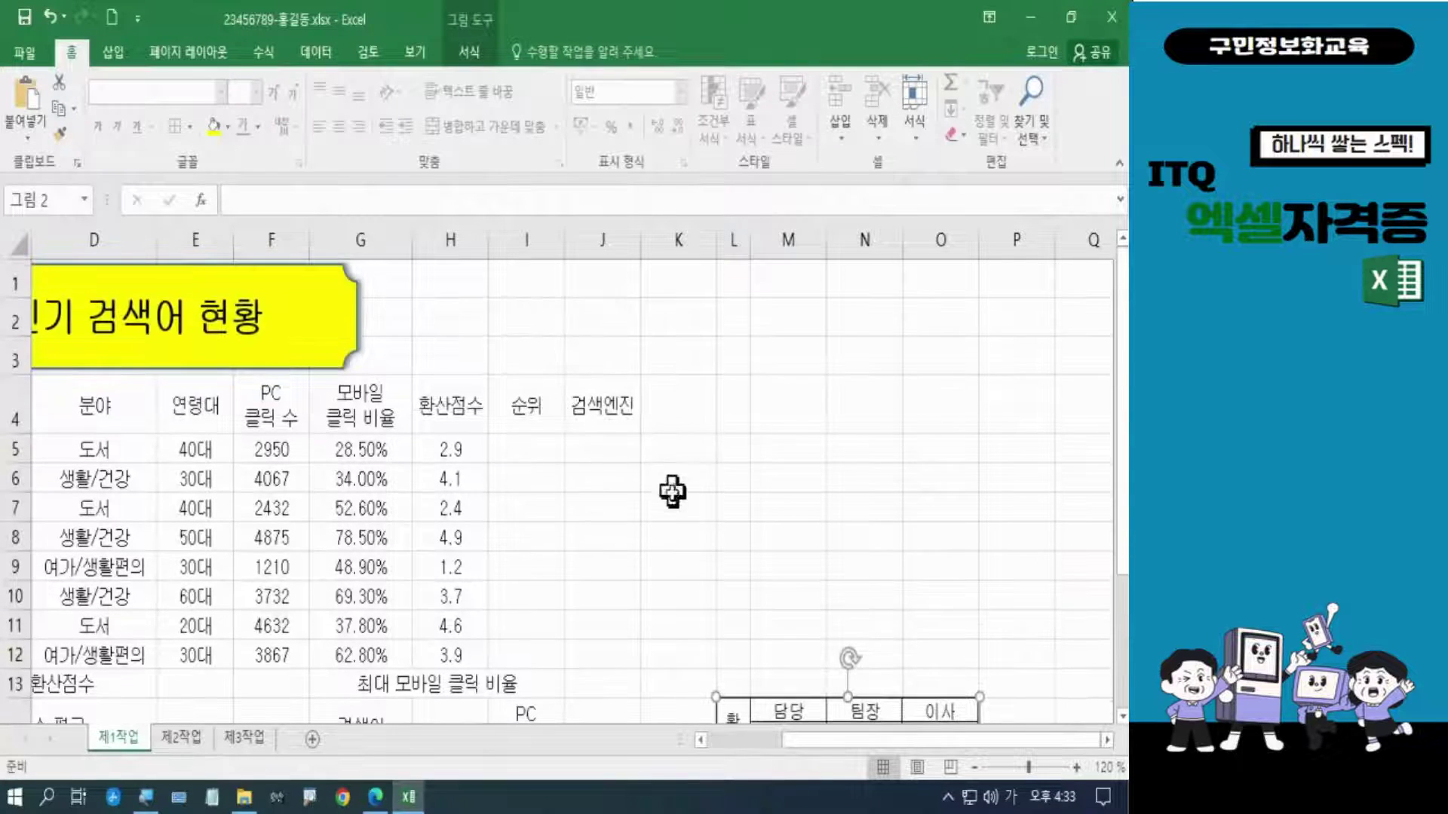
pyautogui.moveTo(750, 704); pyautogui.dragTo(431, 272)
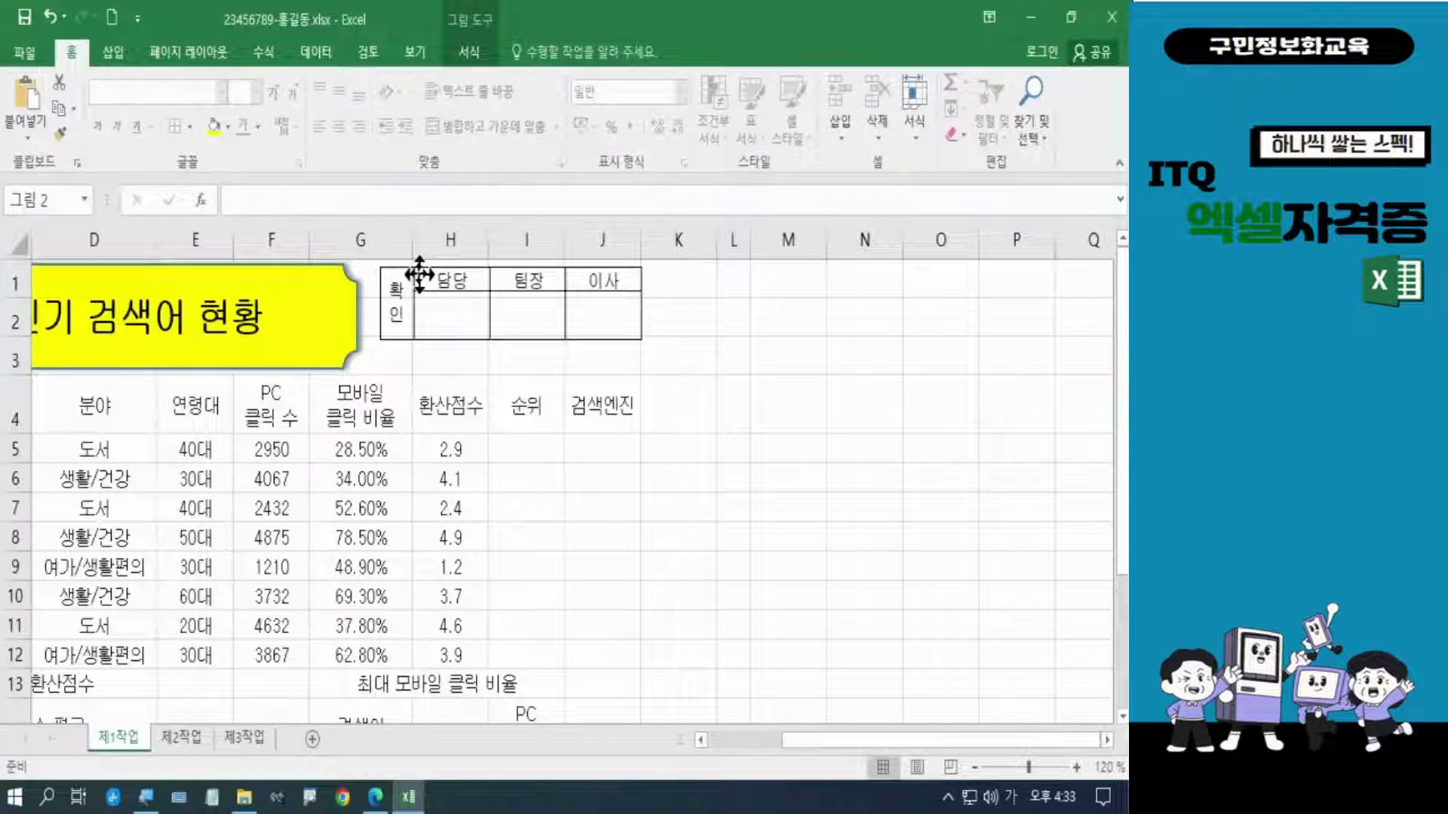
pyautogui.moveTo(511, 340); pyautogui.dragTo(511, 374)
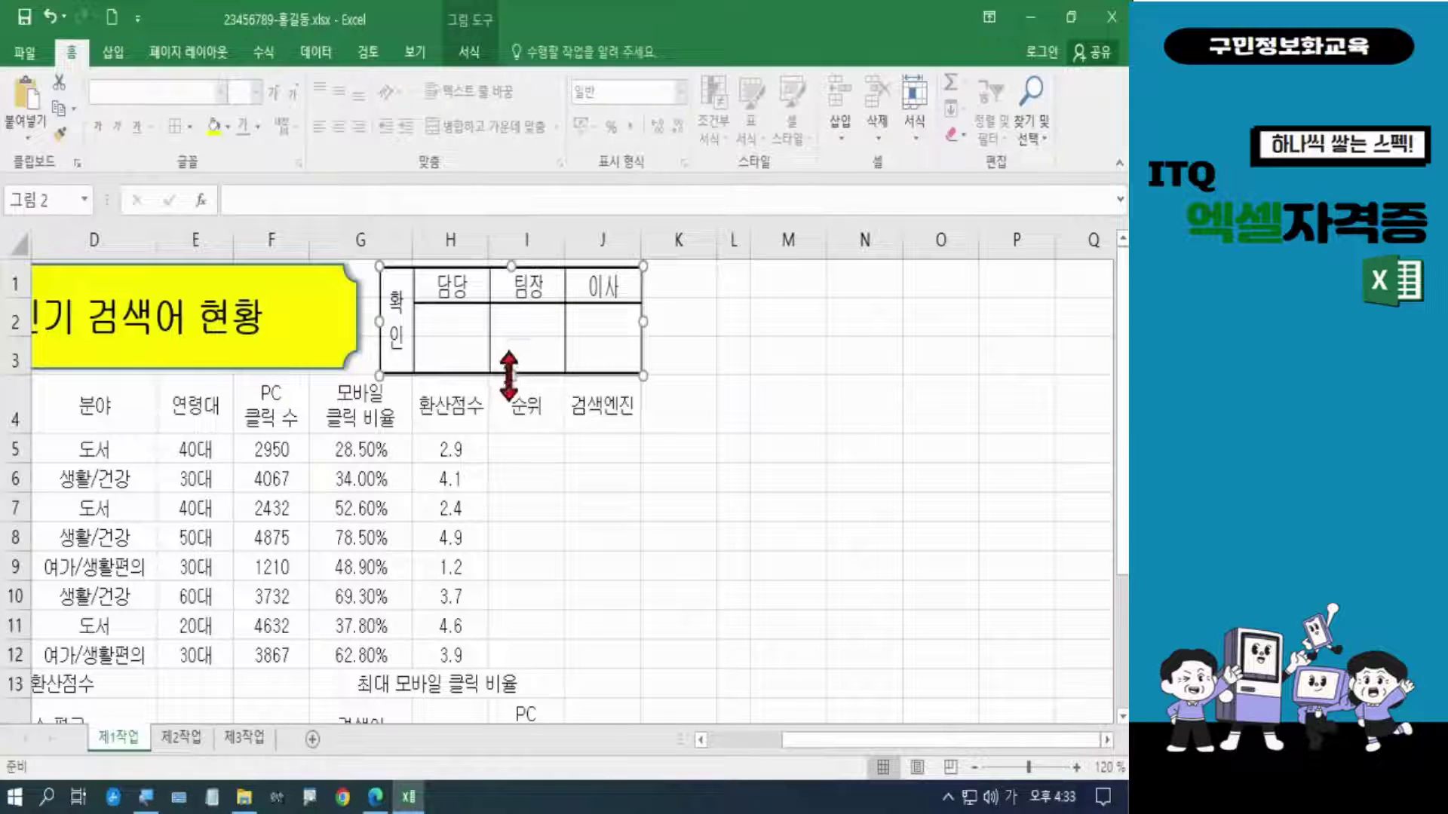
pyautogui.moveTo(510, 376); pyautogui.dragTo(508, 365)
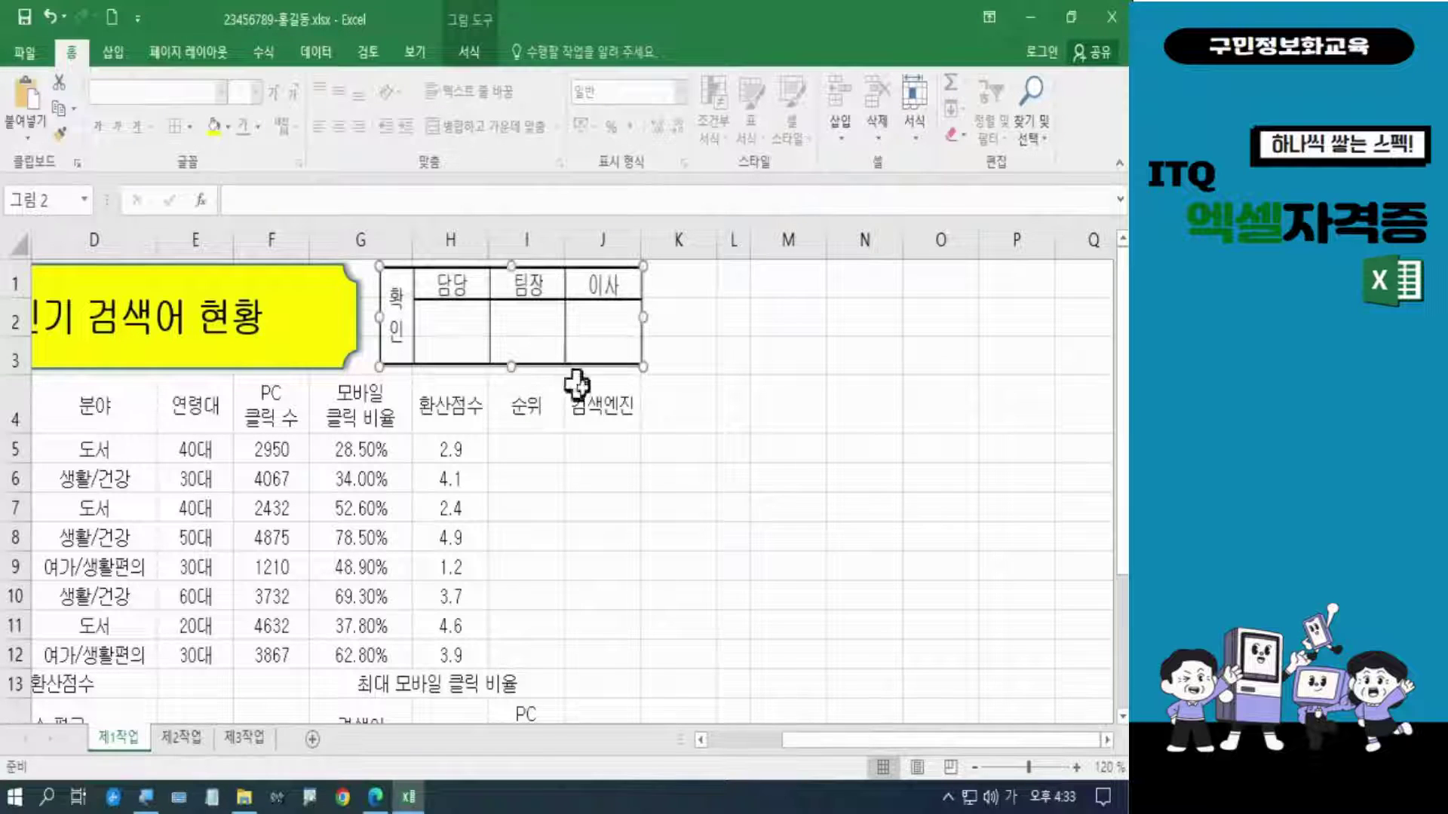
pyautogui.click(735, 461)
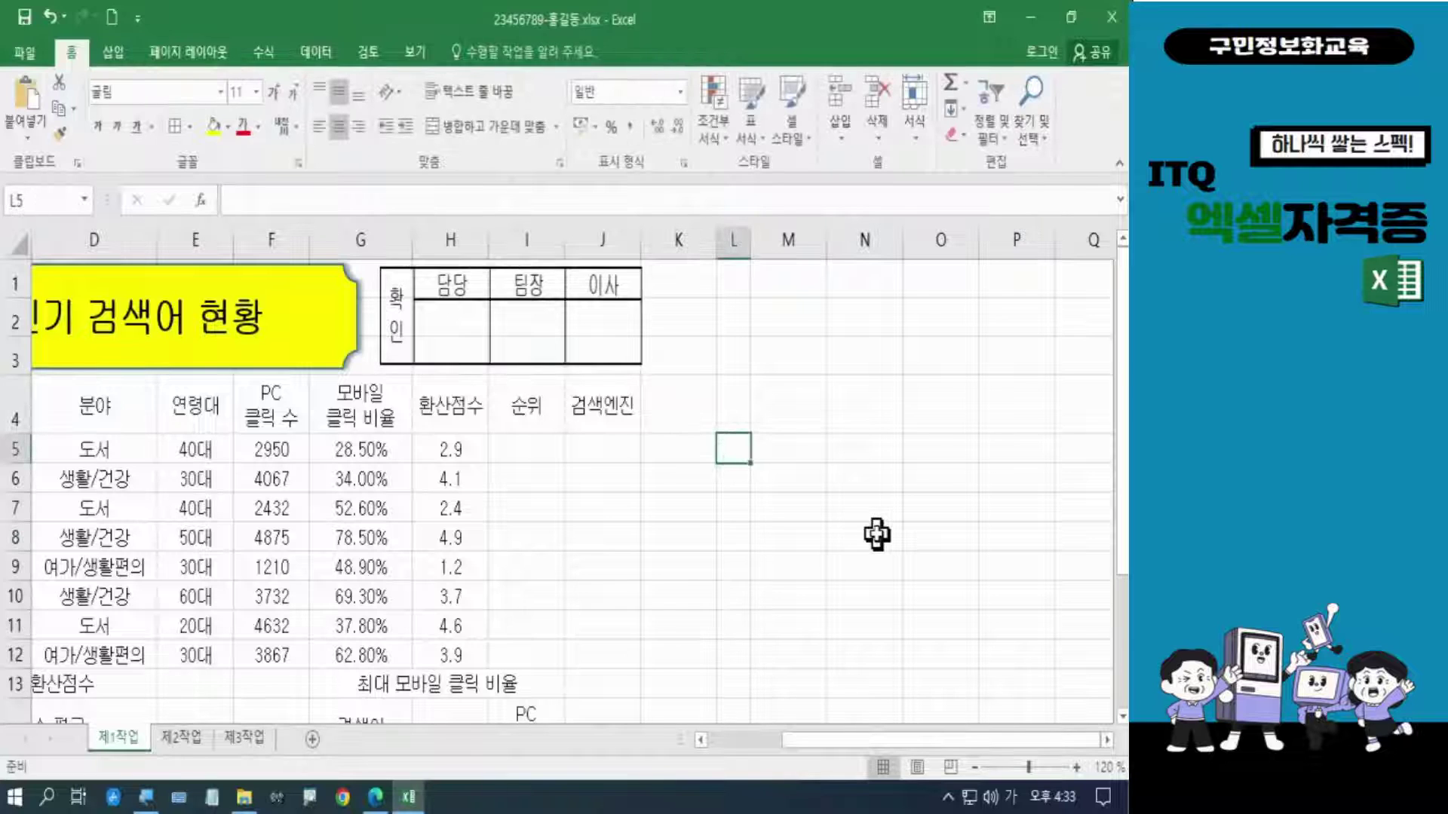
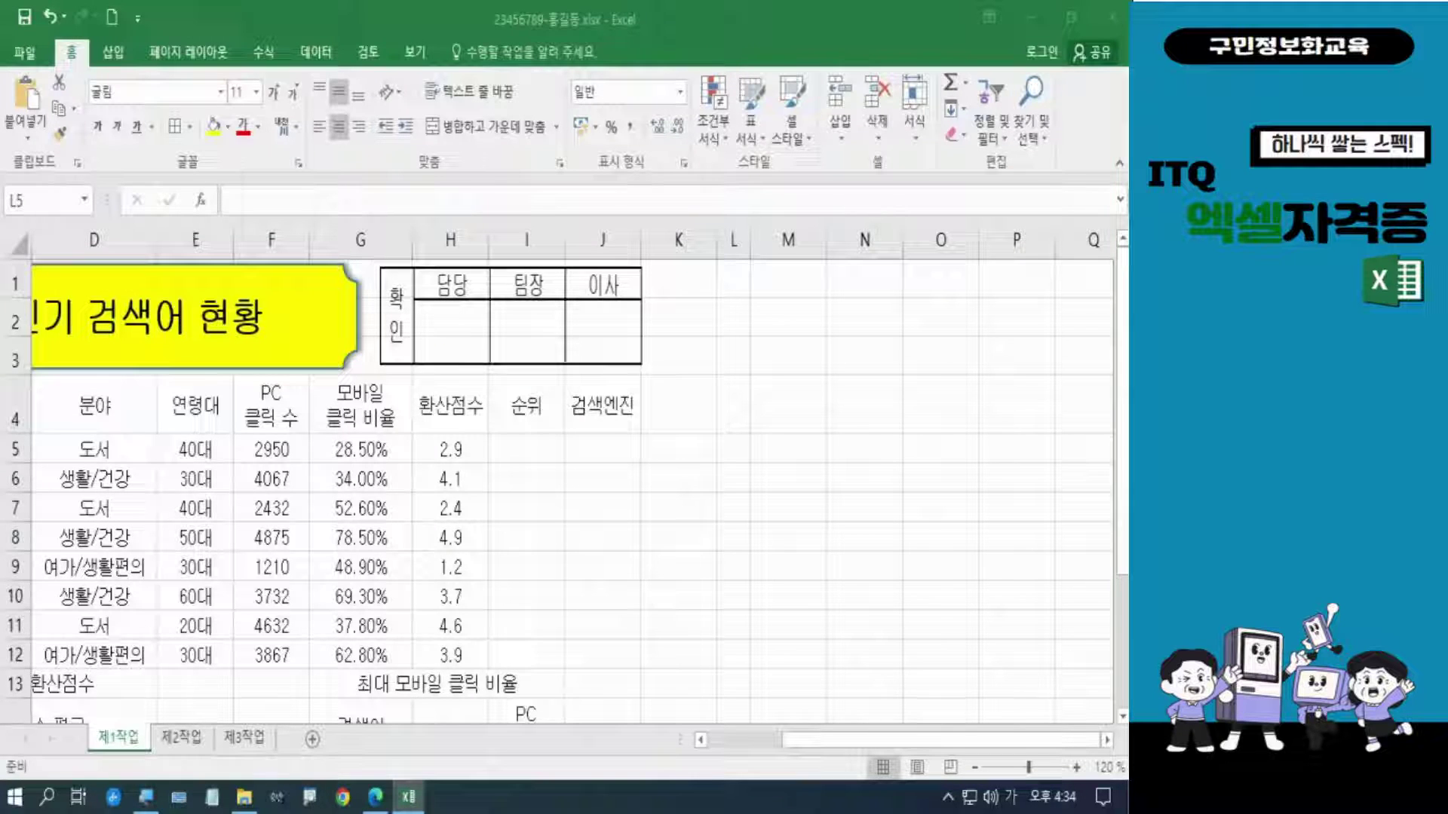
# Step: Delete rows 20 and 21, which hold the original approval box cells
pyautogui.click(492, 607)
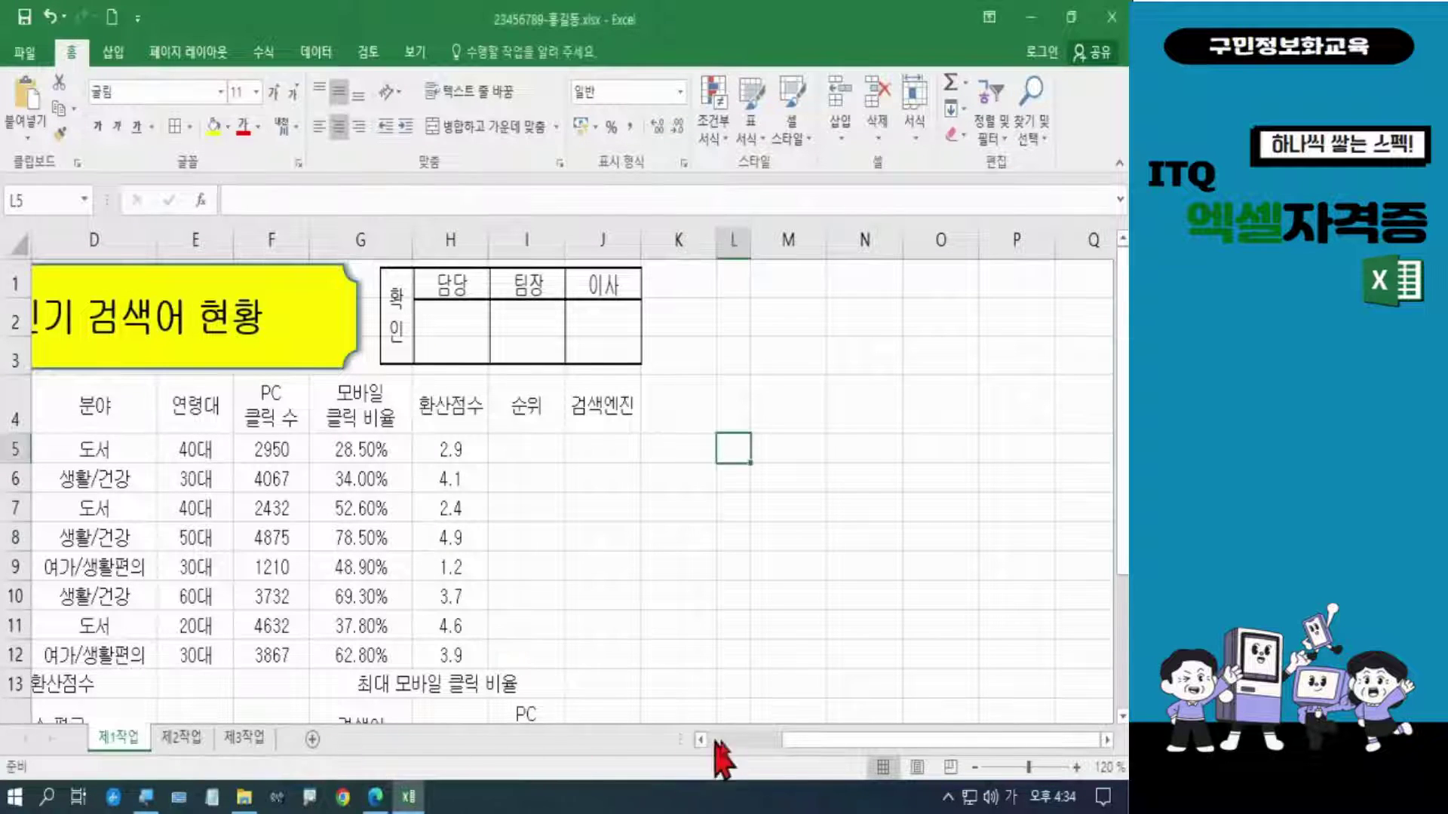
pyautogui.moveTo(792, 741); pyautogui.dragTo(737, 742)
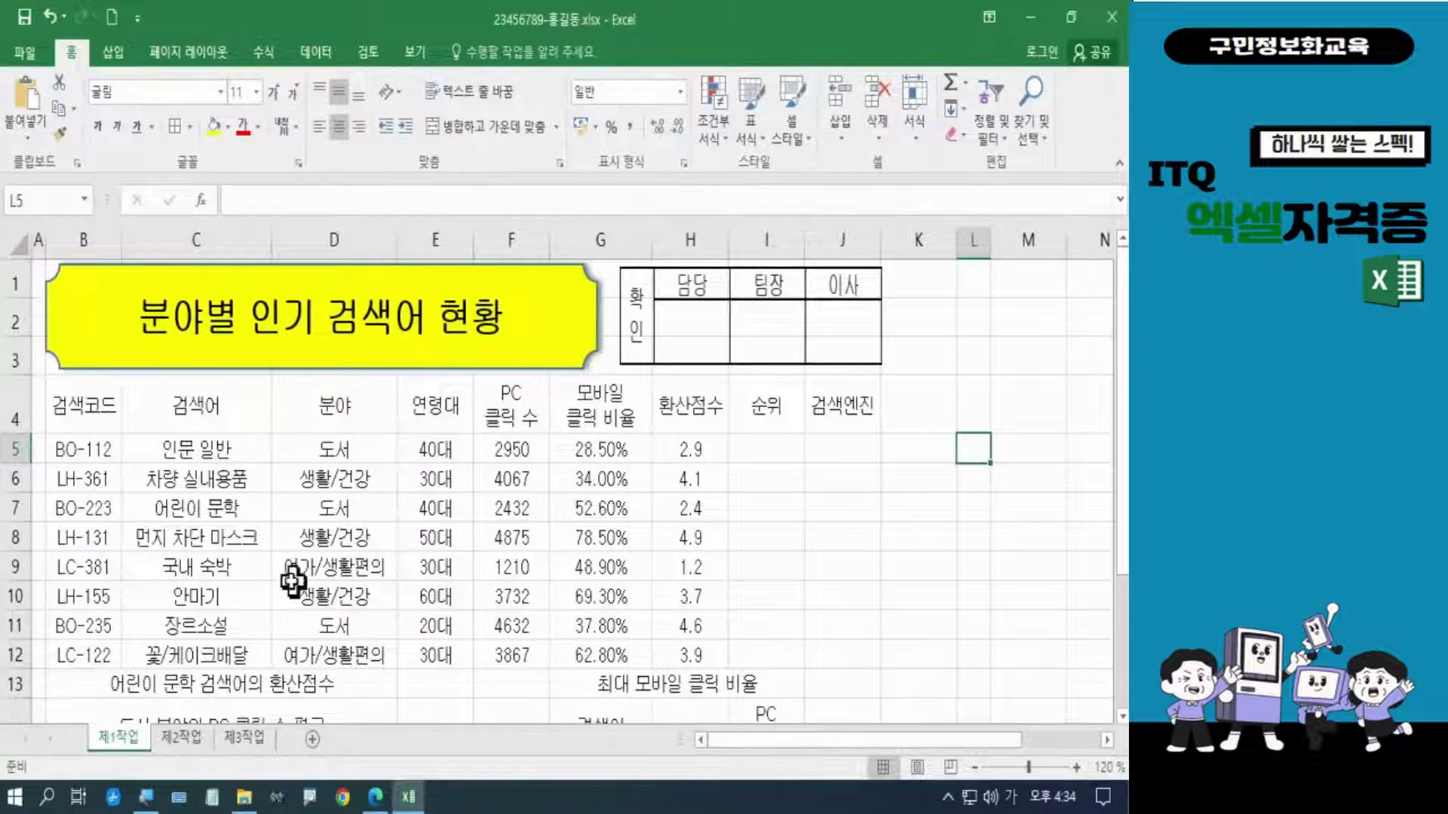
pyautogui.scroll(-3, 287, 580)
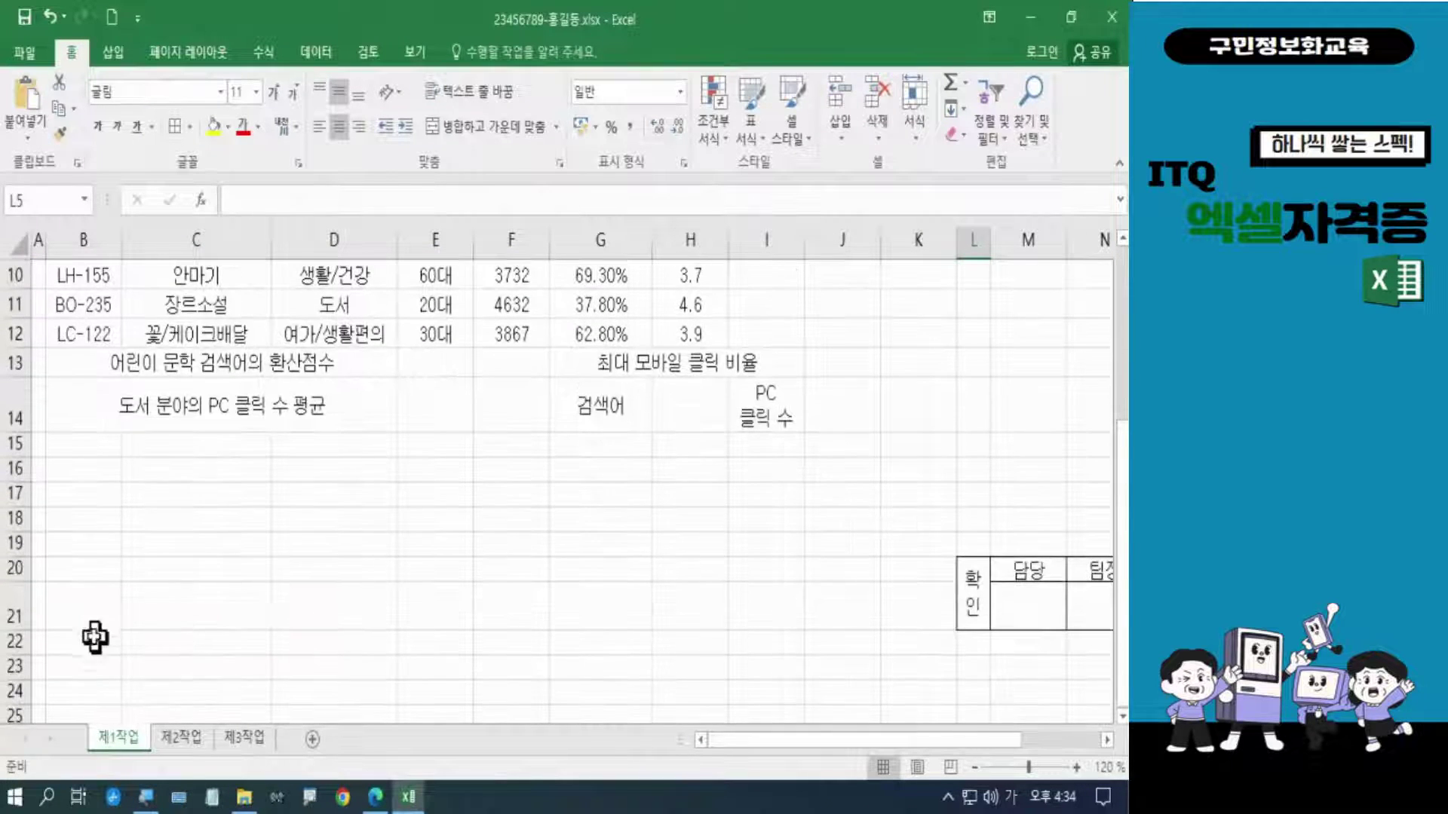
pyautogui.moveTo(16, 569); pyautogui.dragTo(16, 604)
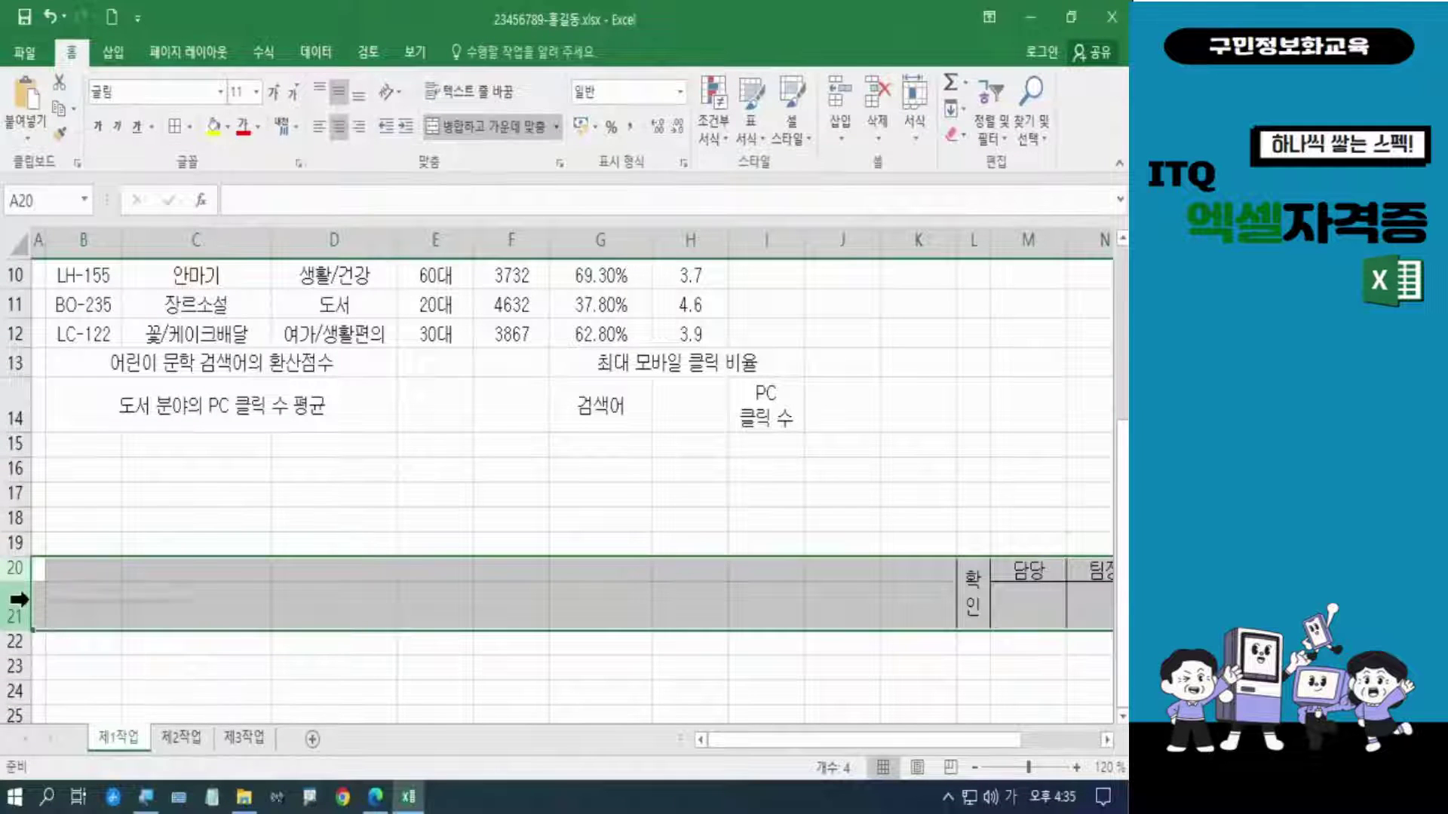
pyautogui.rightClick(38, 596)
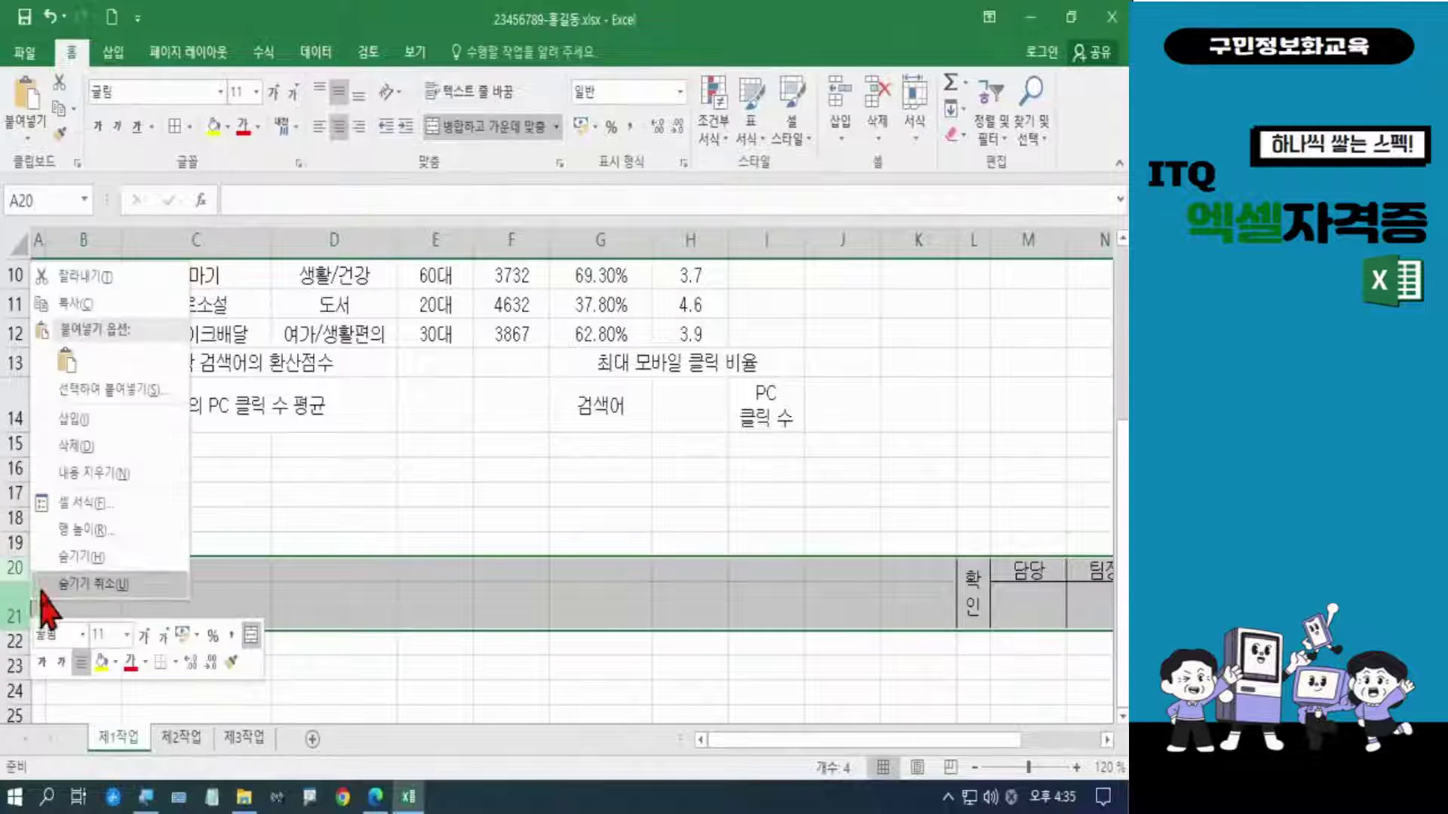
pyautogui.click(83, 448)
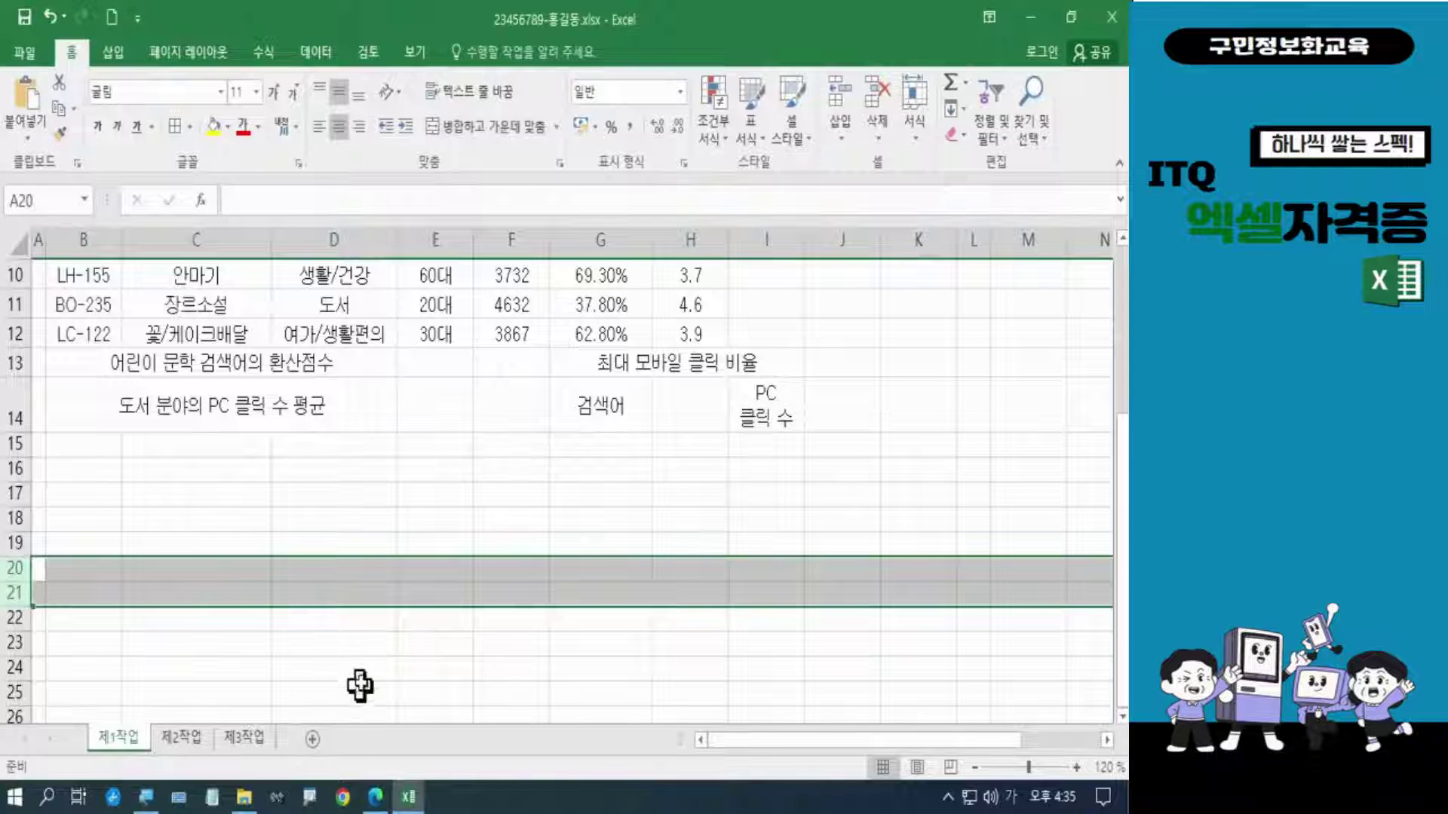
pyautogui.click(359, 674)
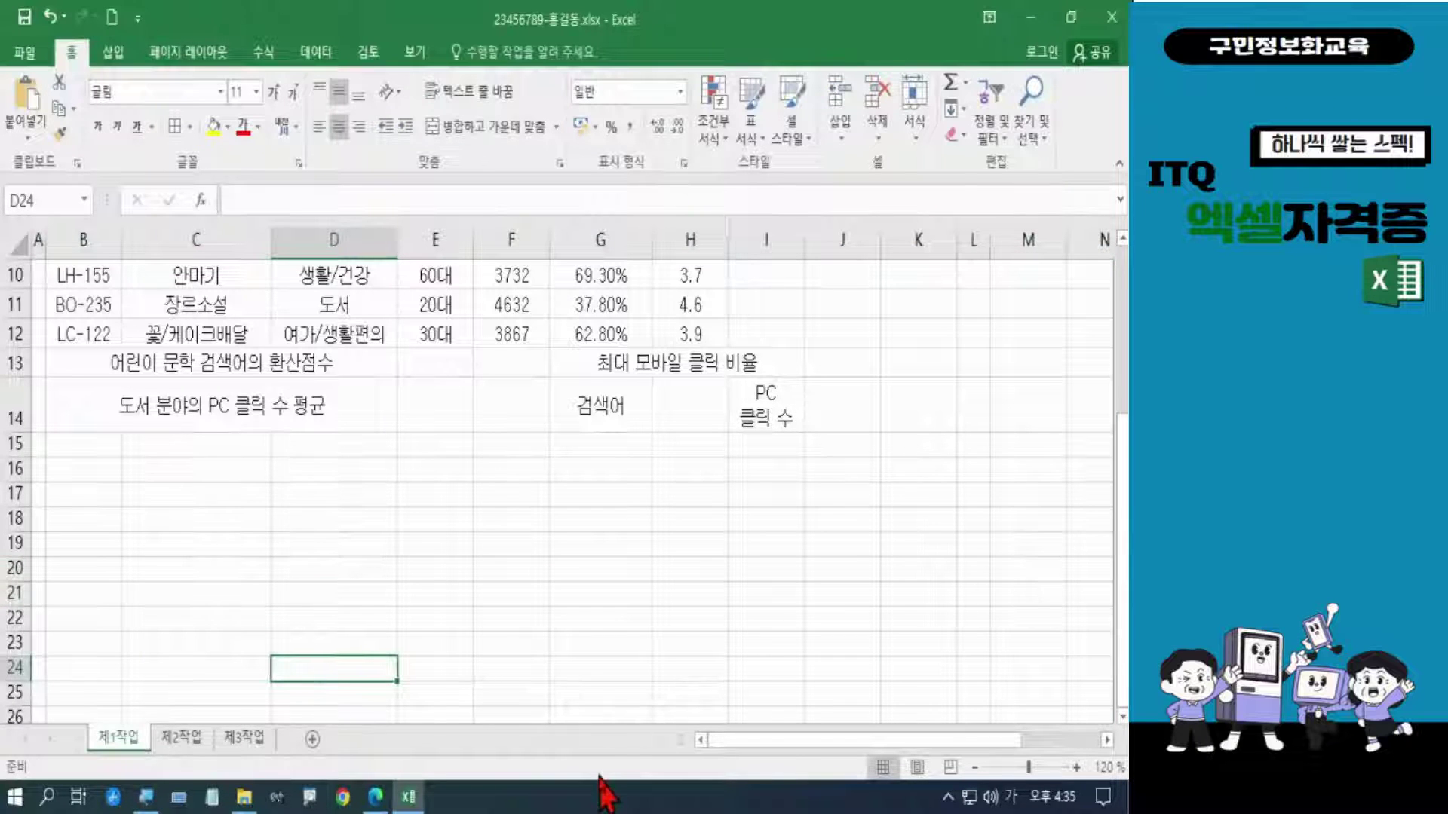
pyautogui.scroll(3, 577, 683)
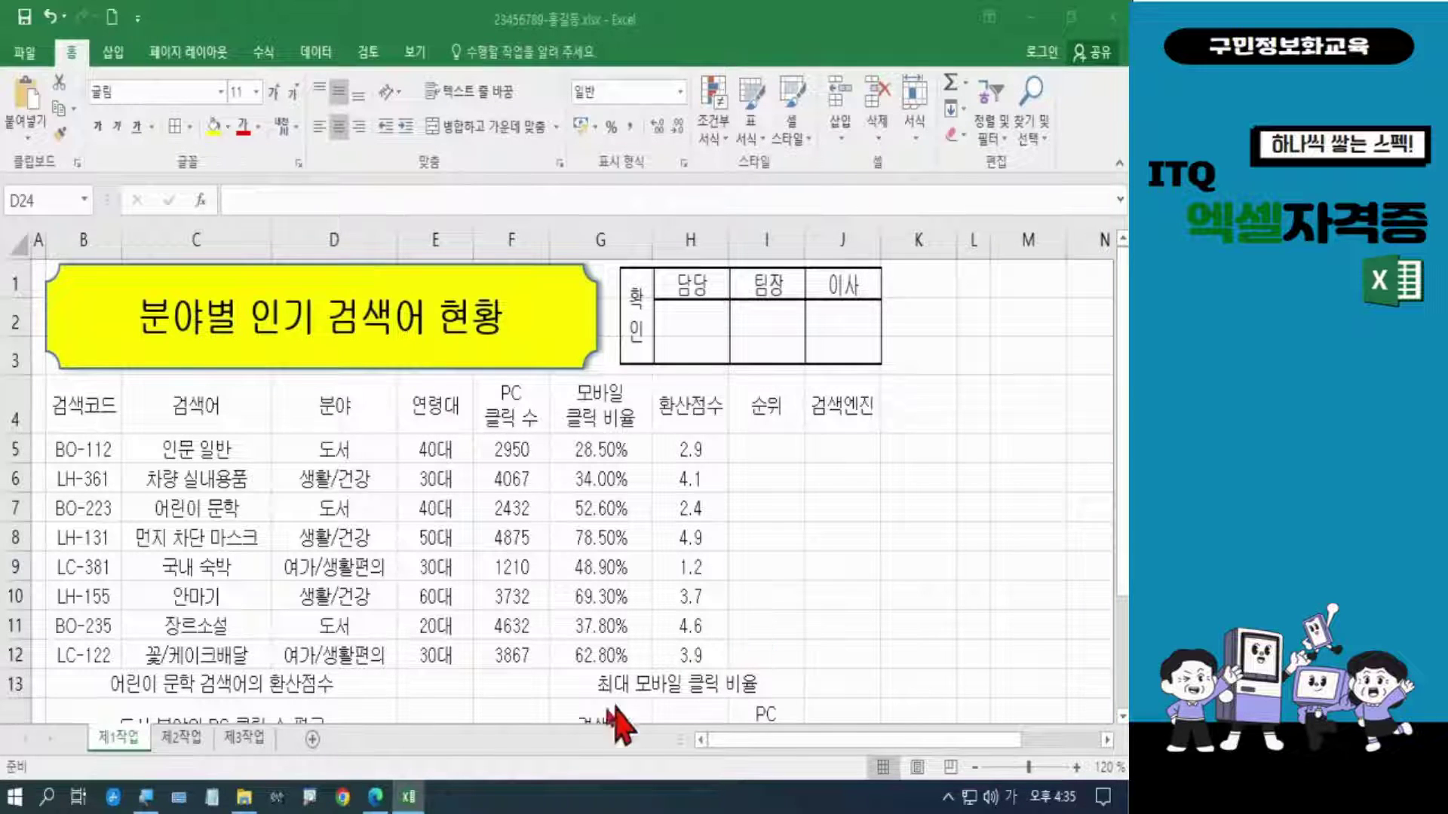
# Step: Check the number formats and alignment of the PC 클릭 수 and 모바일 클릭 비율 columns in the exam sheet GE11-12A.pdf, and return to the workbook
pyautogui.click(375, 798)
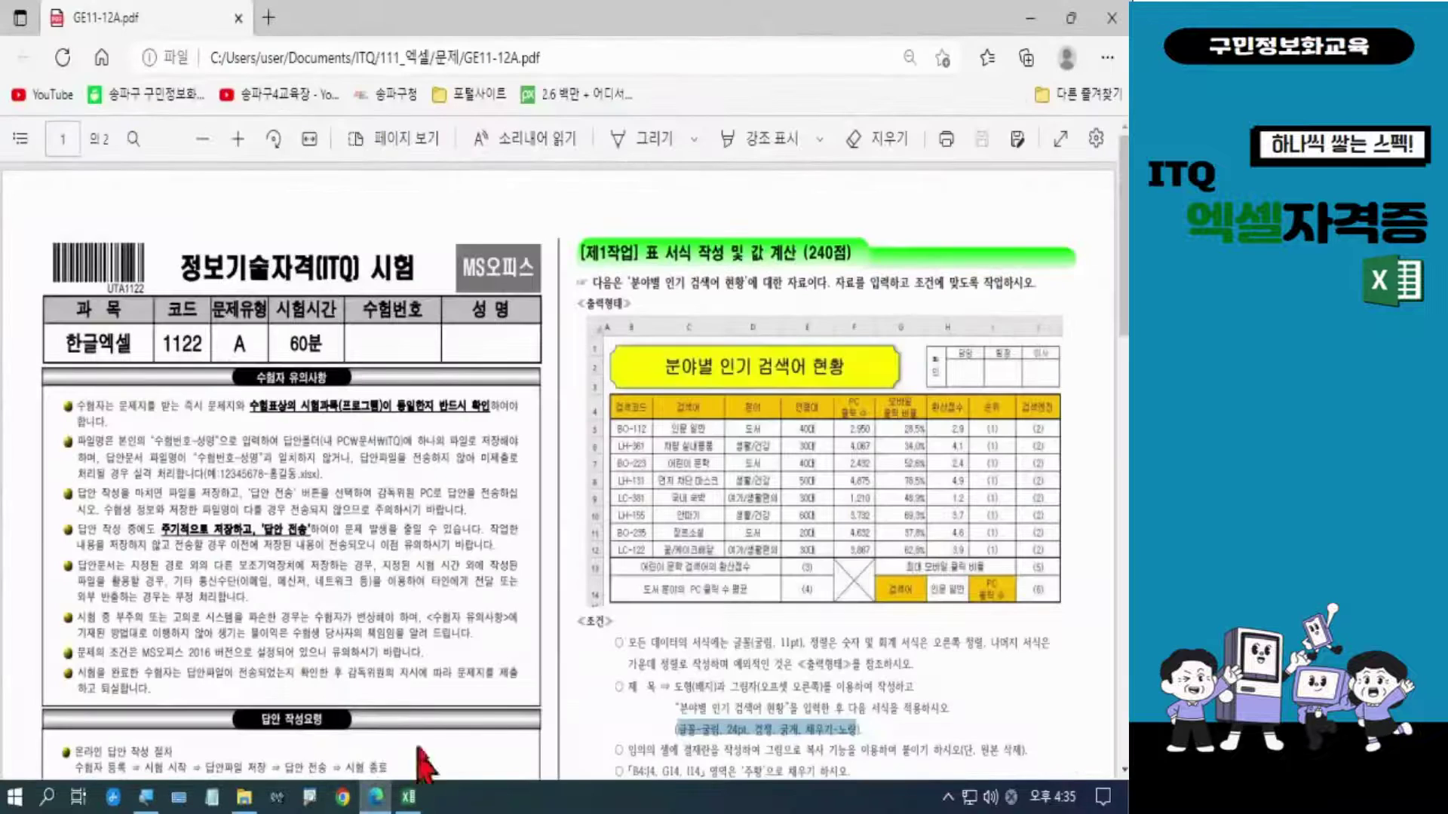
pyautogui.click(995, 686)
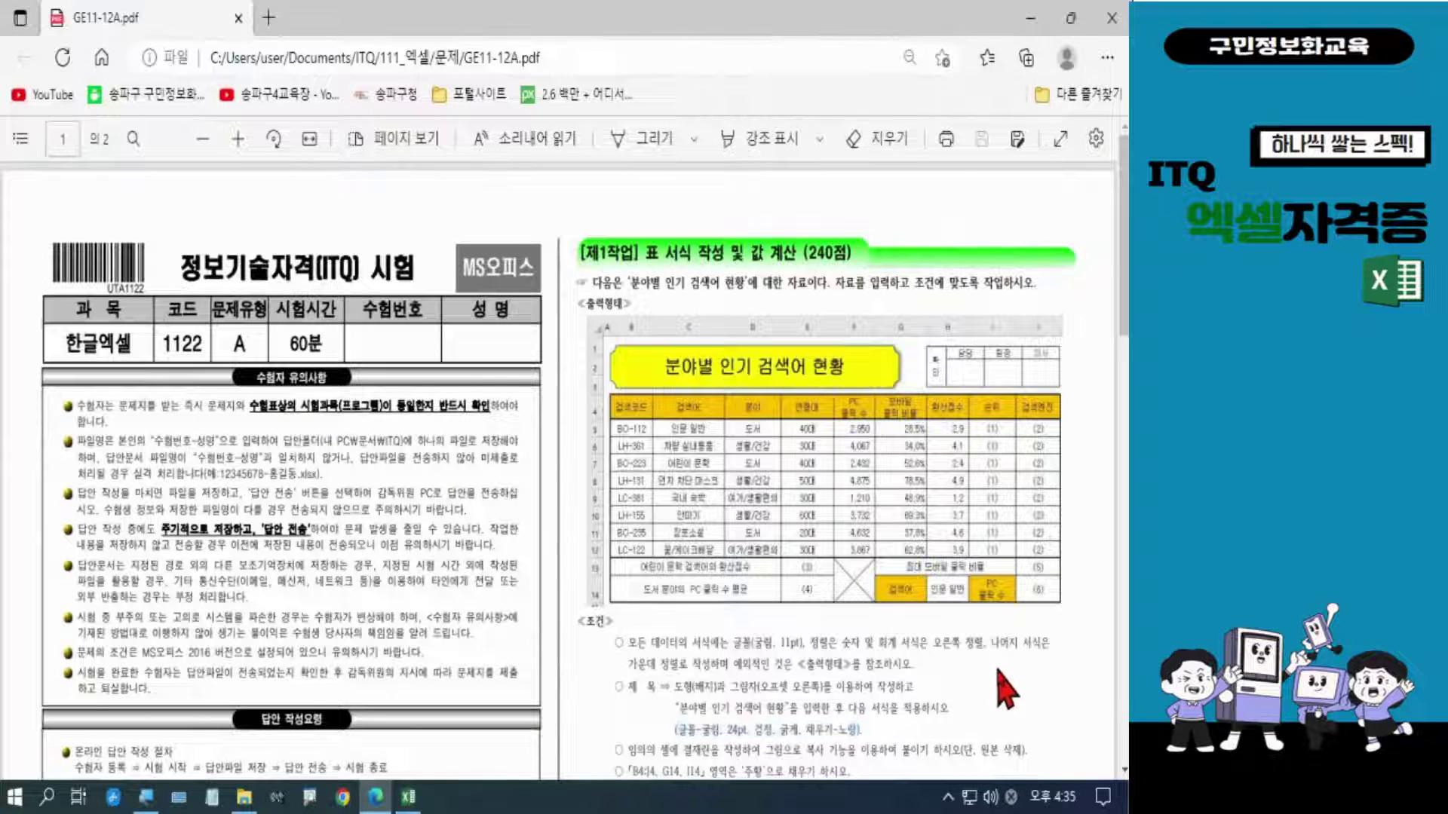
pyautogui.scroll(-1, 1007, 687)
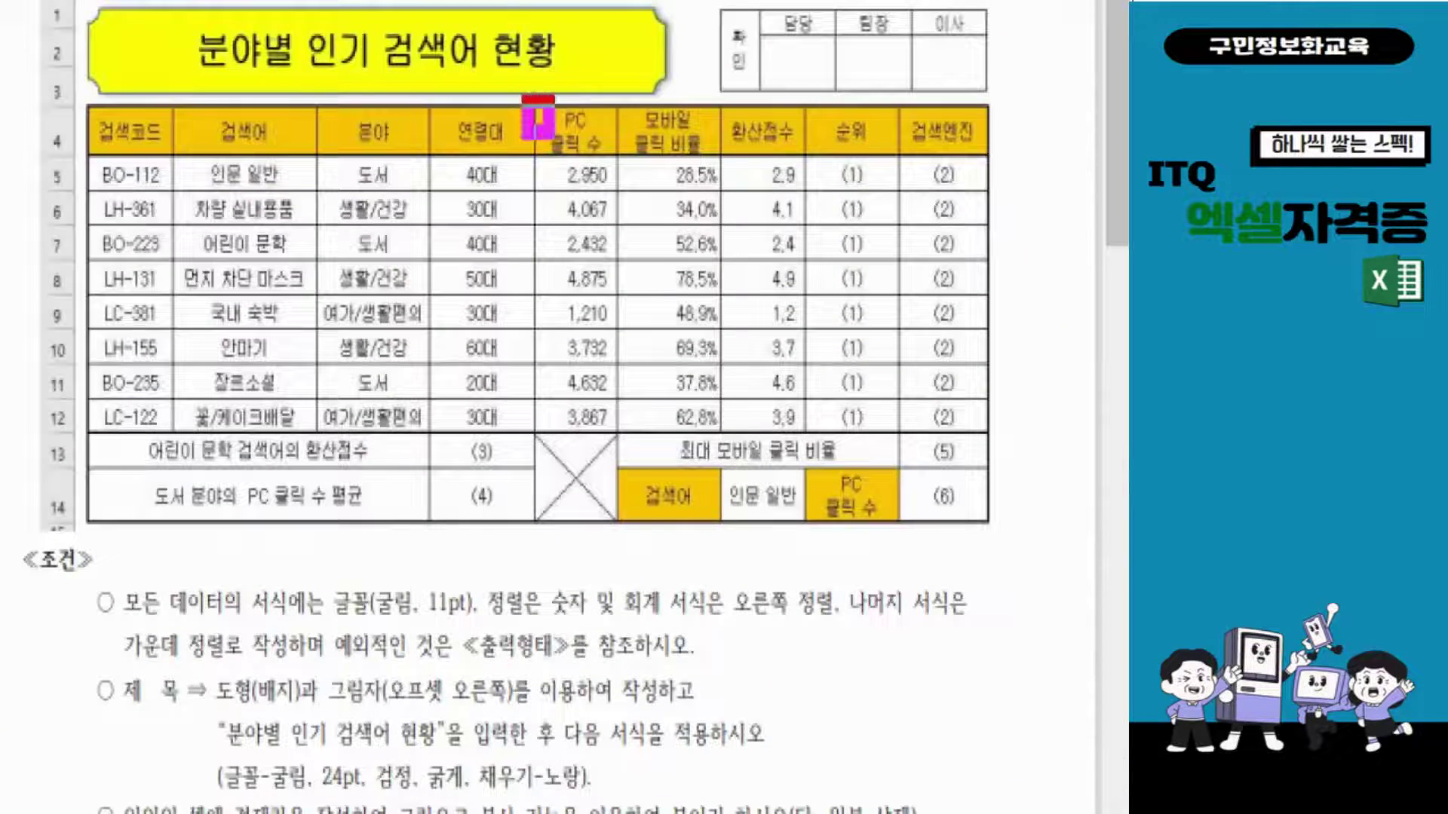
pyautogui.moveTo(538, 113); pyautogui.dragTo(642, 452)
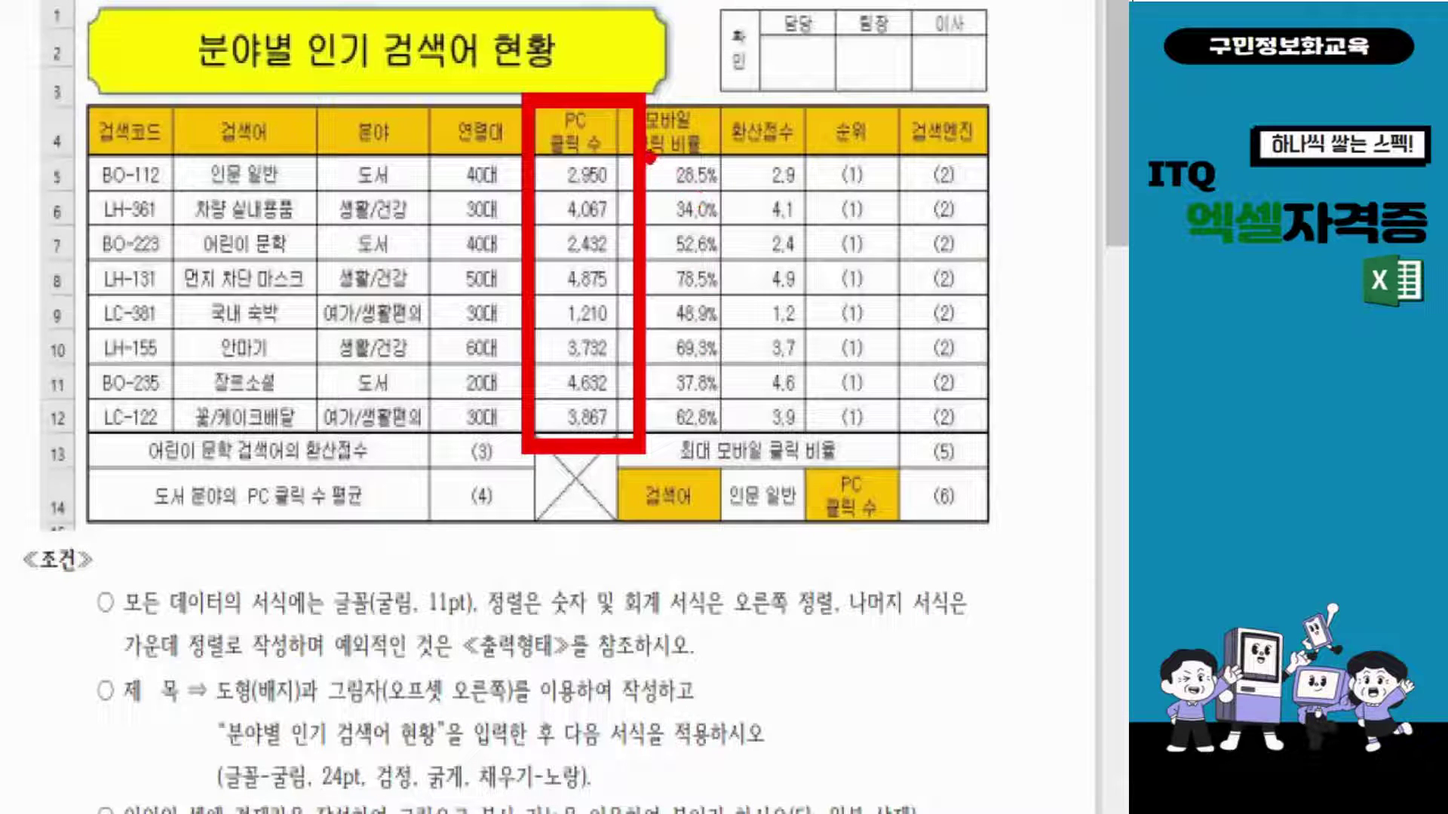
pyautogui.moveTo(647, 150)
pyautogui.mouseDown()
pyautogui.moveTo(739, 339)
pyautogui.moveTo(750, 448)
pyautogui.mouseUp()
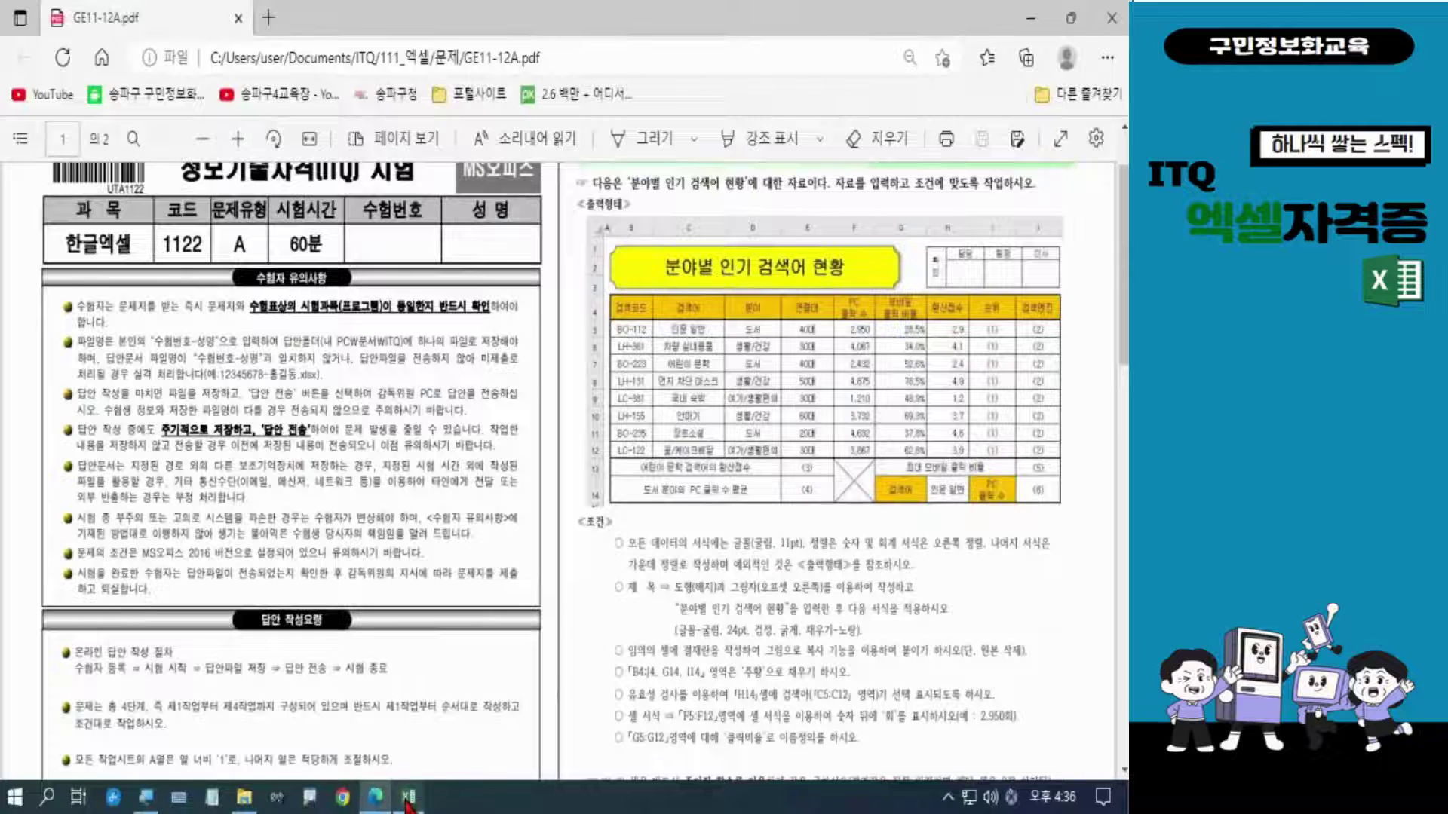
pyautogui.click(408, 797)
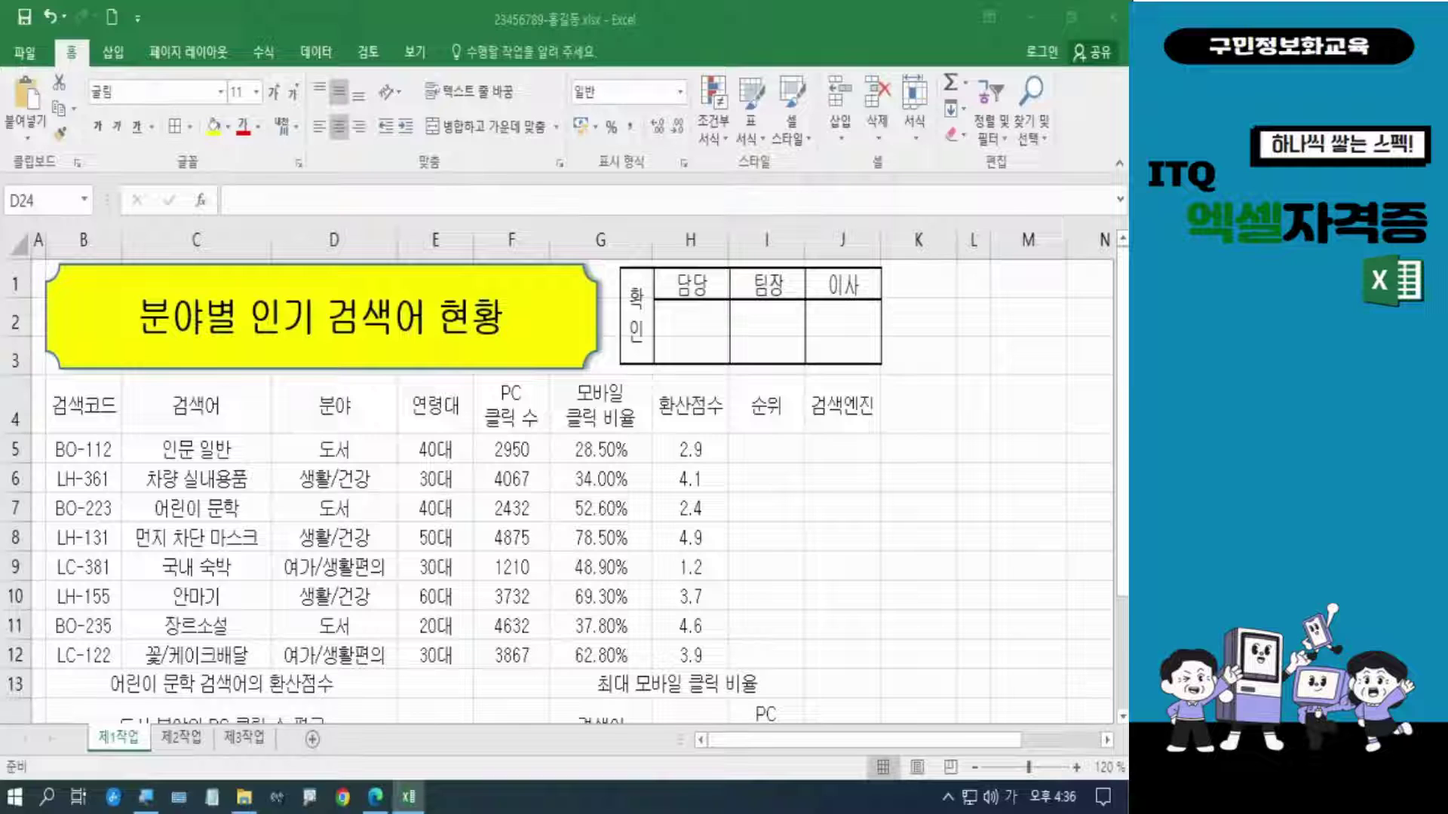
# Step: Apply the comma style to the PC 클릭 수 values in F5:F12
pyautogui.press('Hangul')
pyautogui.press('Hangul')
pyautogui.click(514, 453)
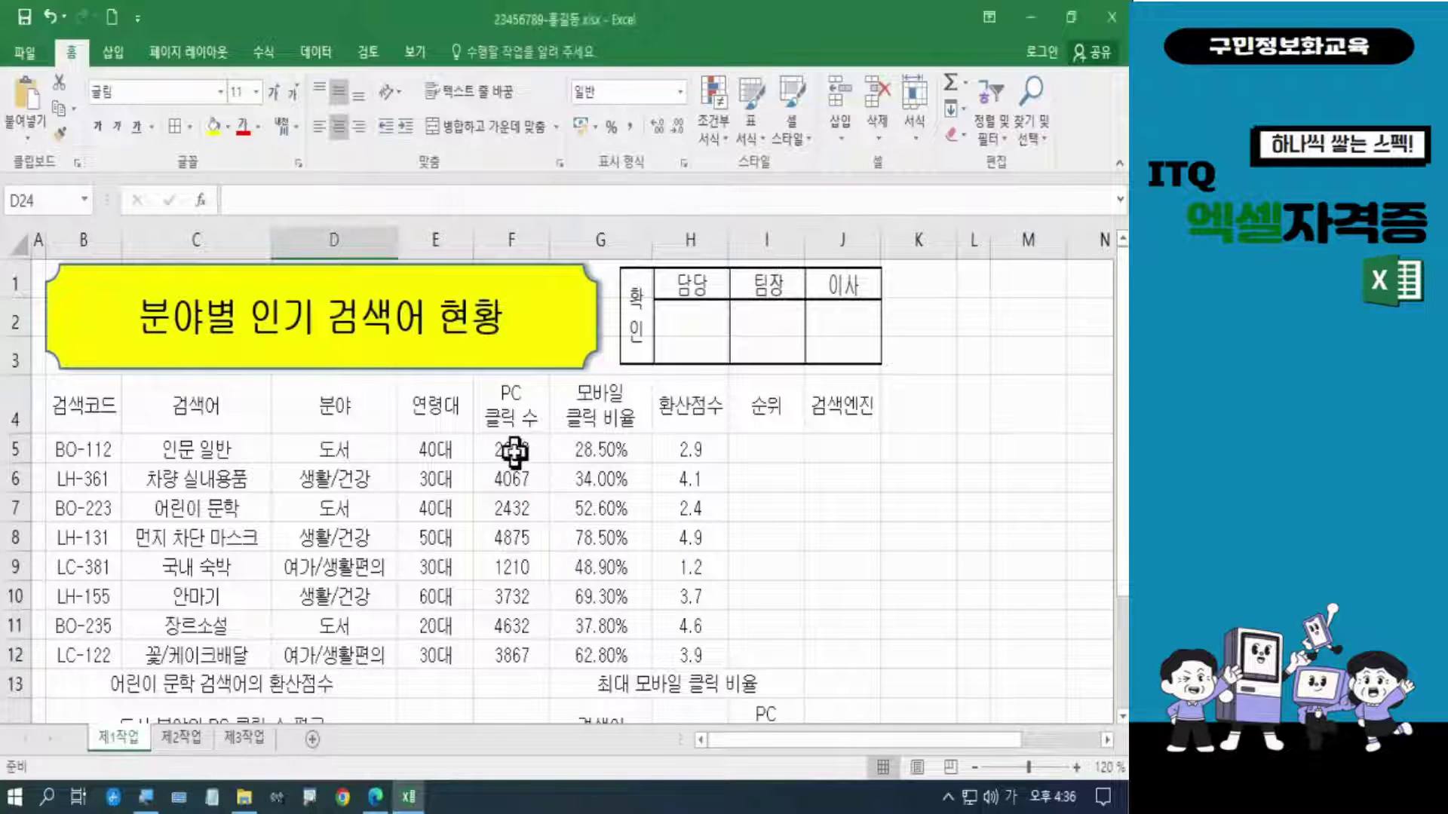
pyautogui.moveTo(513, 454); pyautogui.dragTo(534, 650)
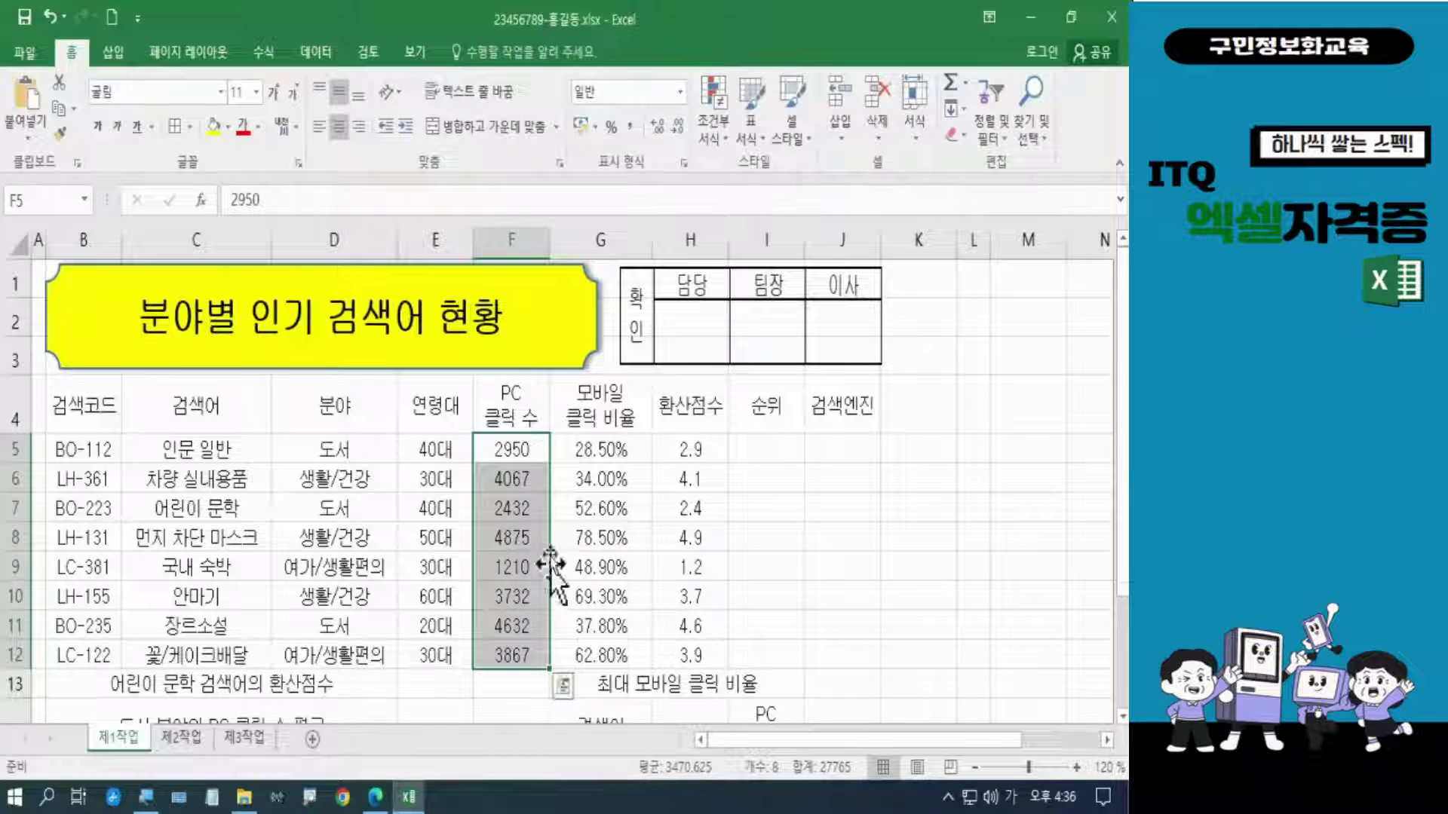
pyautogui.hotkey('ctrl', 'q')
pyautogui.press('Escape')
pyautogui.click(630, 128)
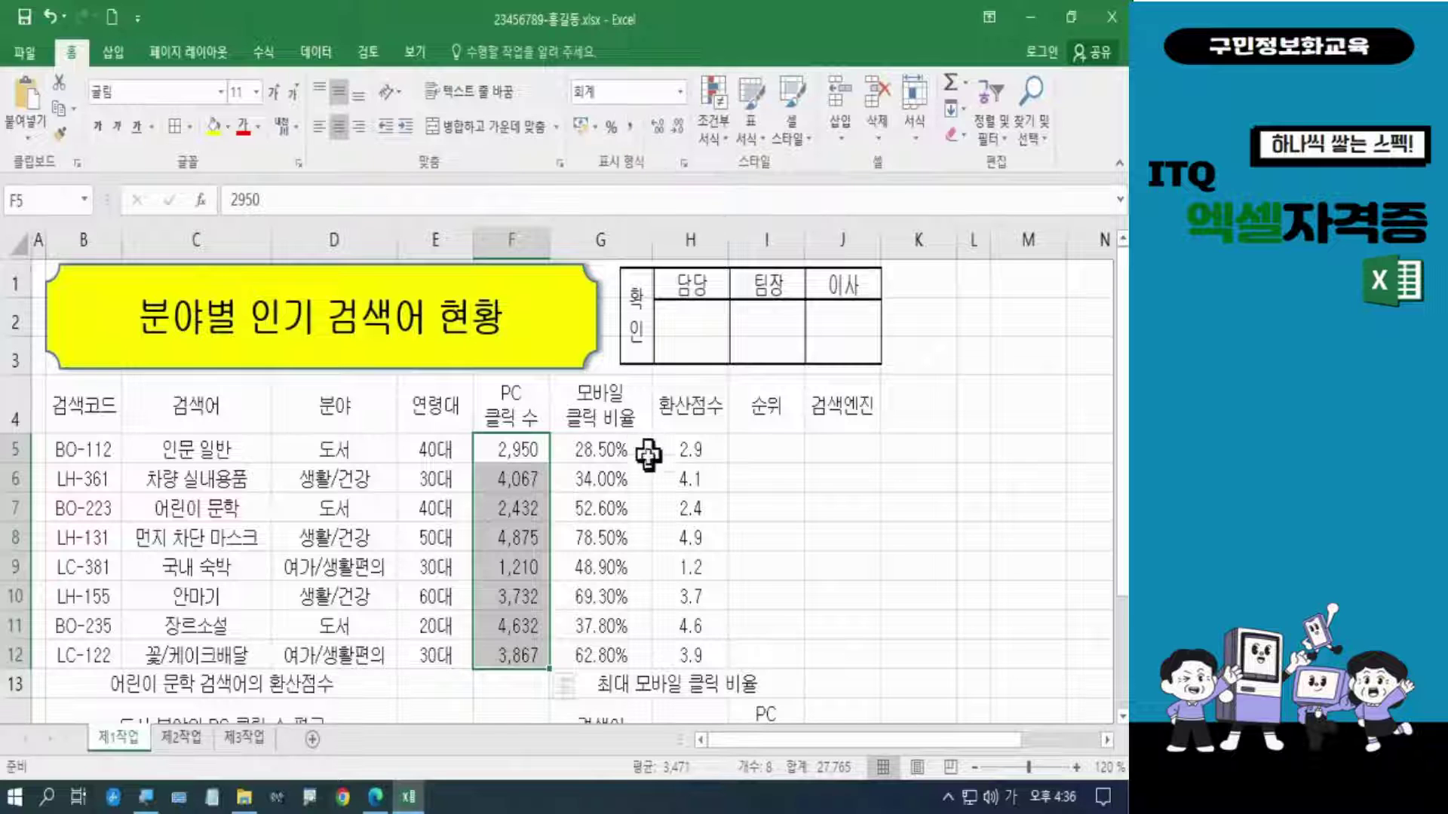
# Step: Reduce the 모바일 클릭 비율 percentages in G5:G12 to one decimal place and right-align them
pyautogui.moveTo(626, 454); pyautogui.dragTo(632, 656)
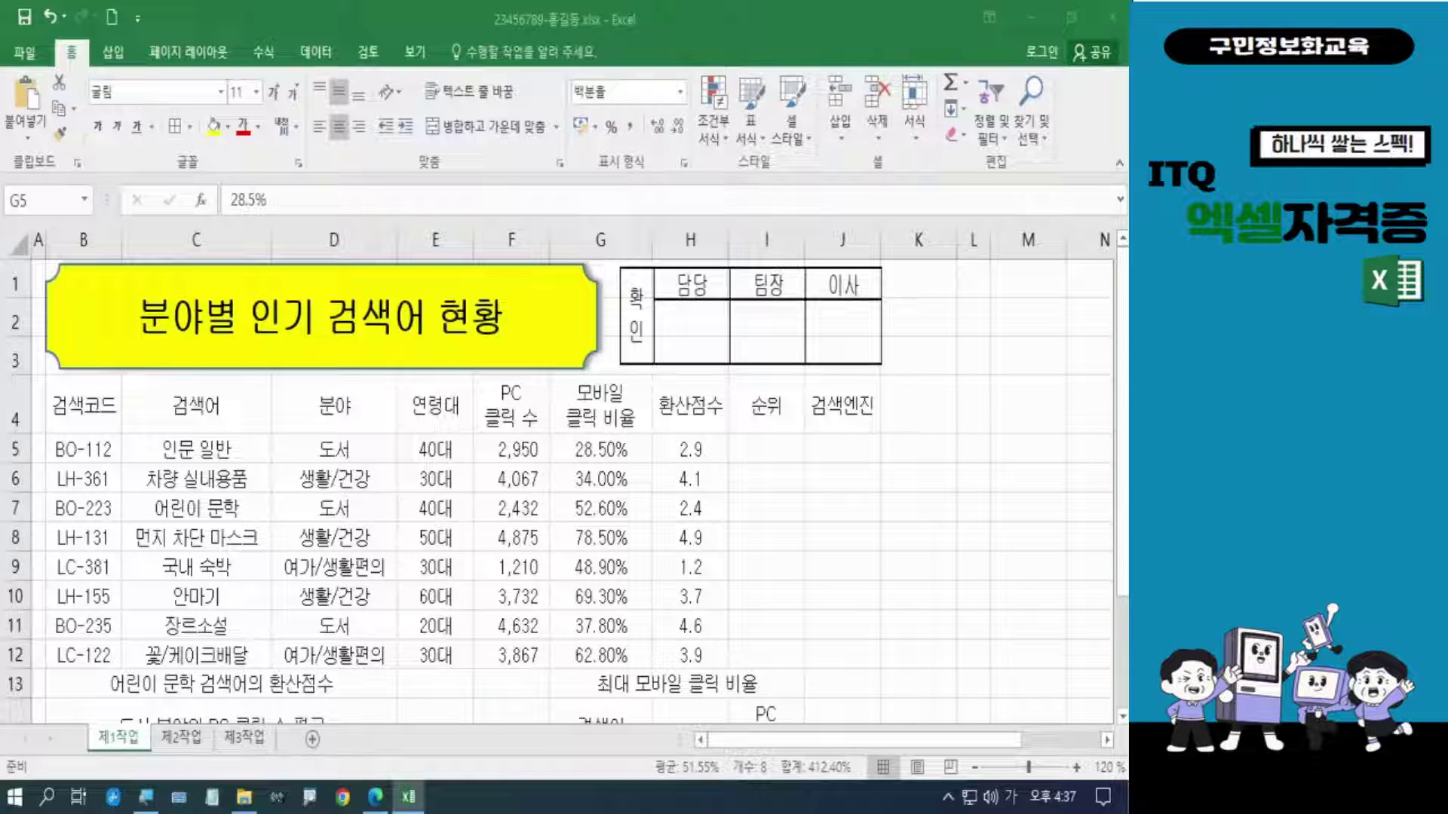
pyautogui.click(623, 444)
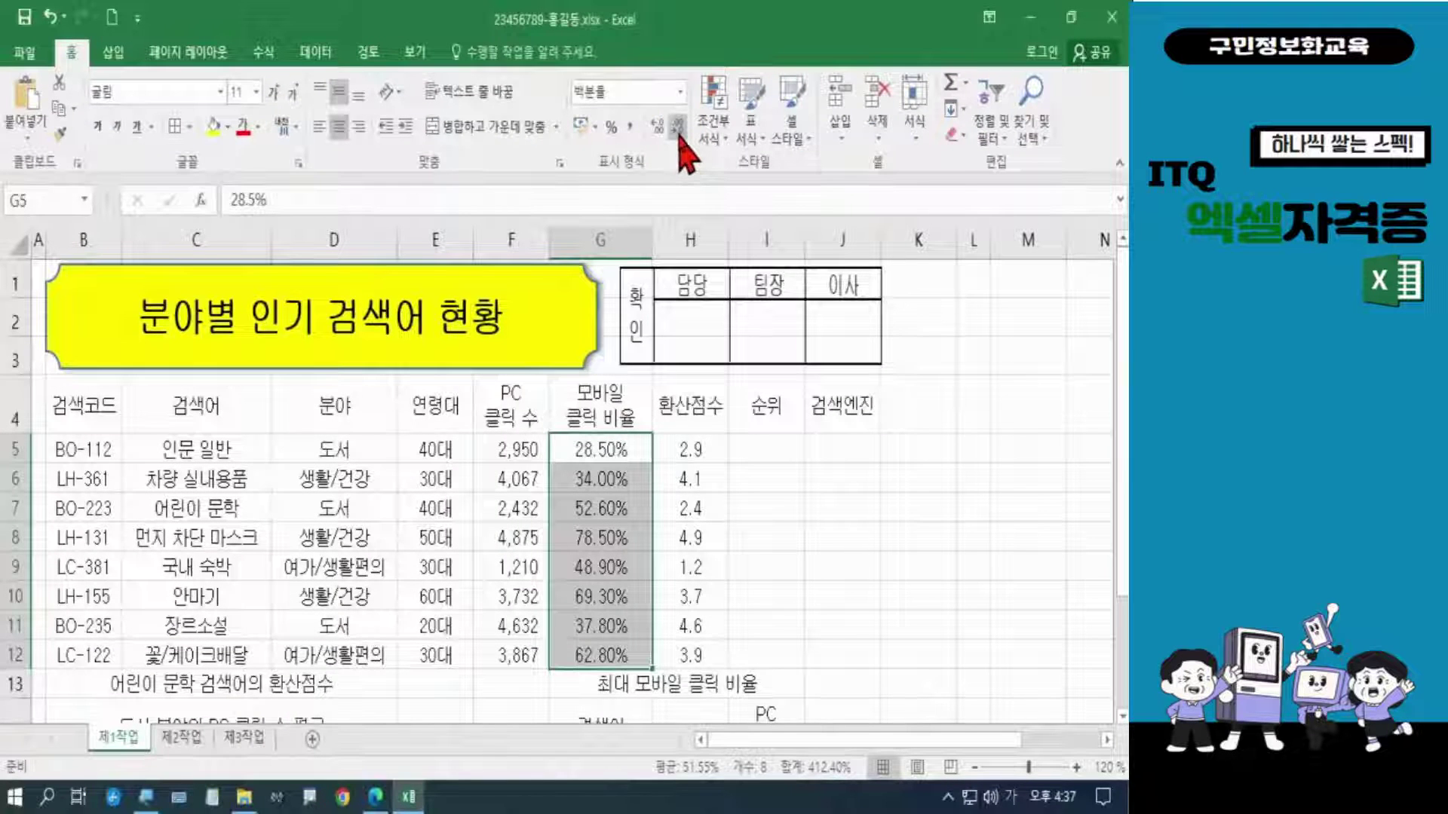
pyautogui.click(678, 134)
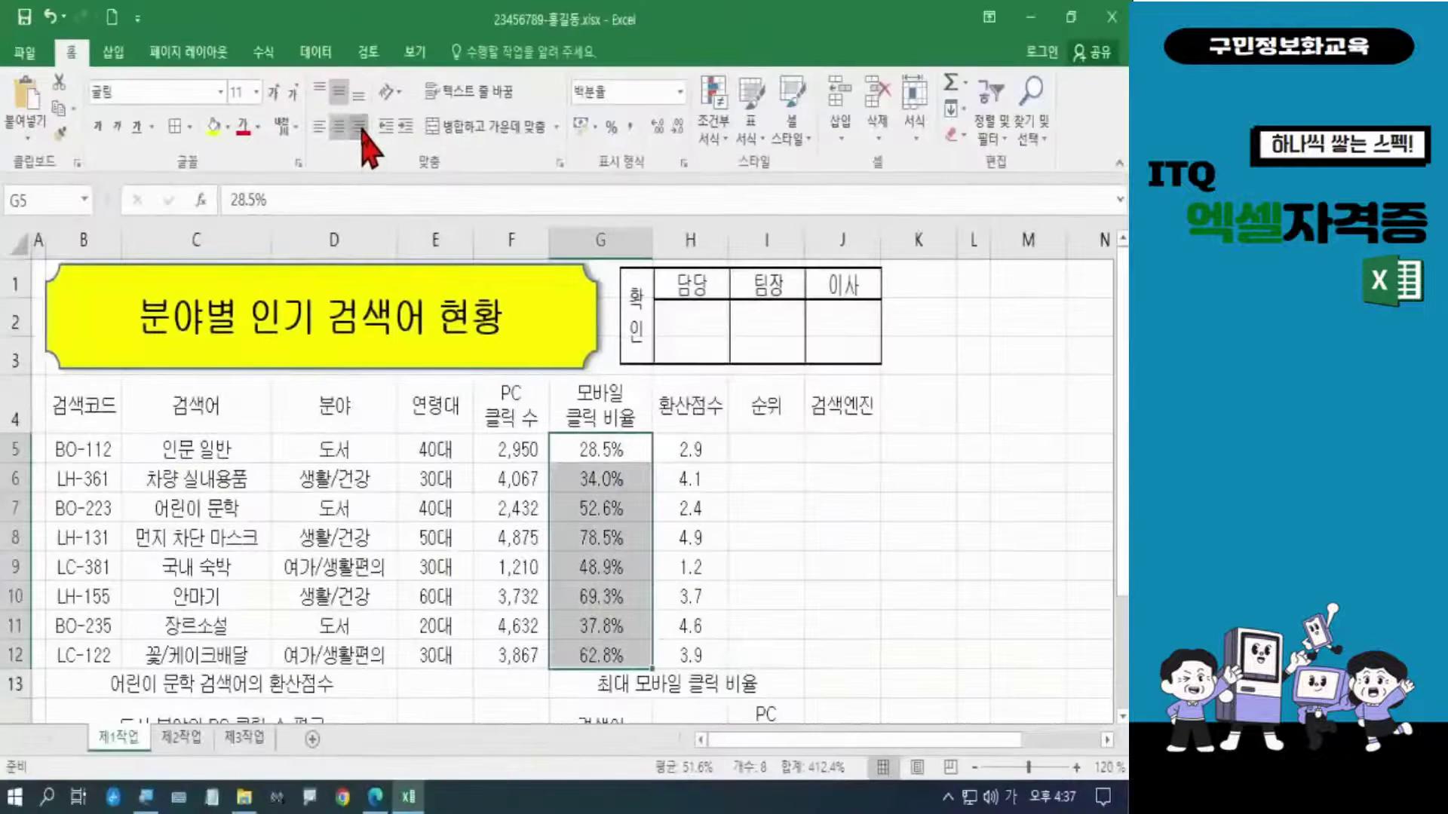
pyautogui.click(558, 255)
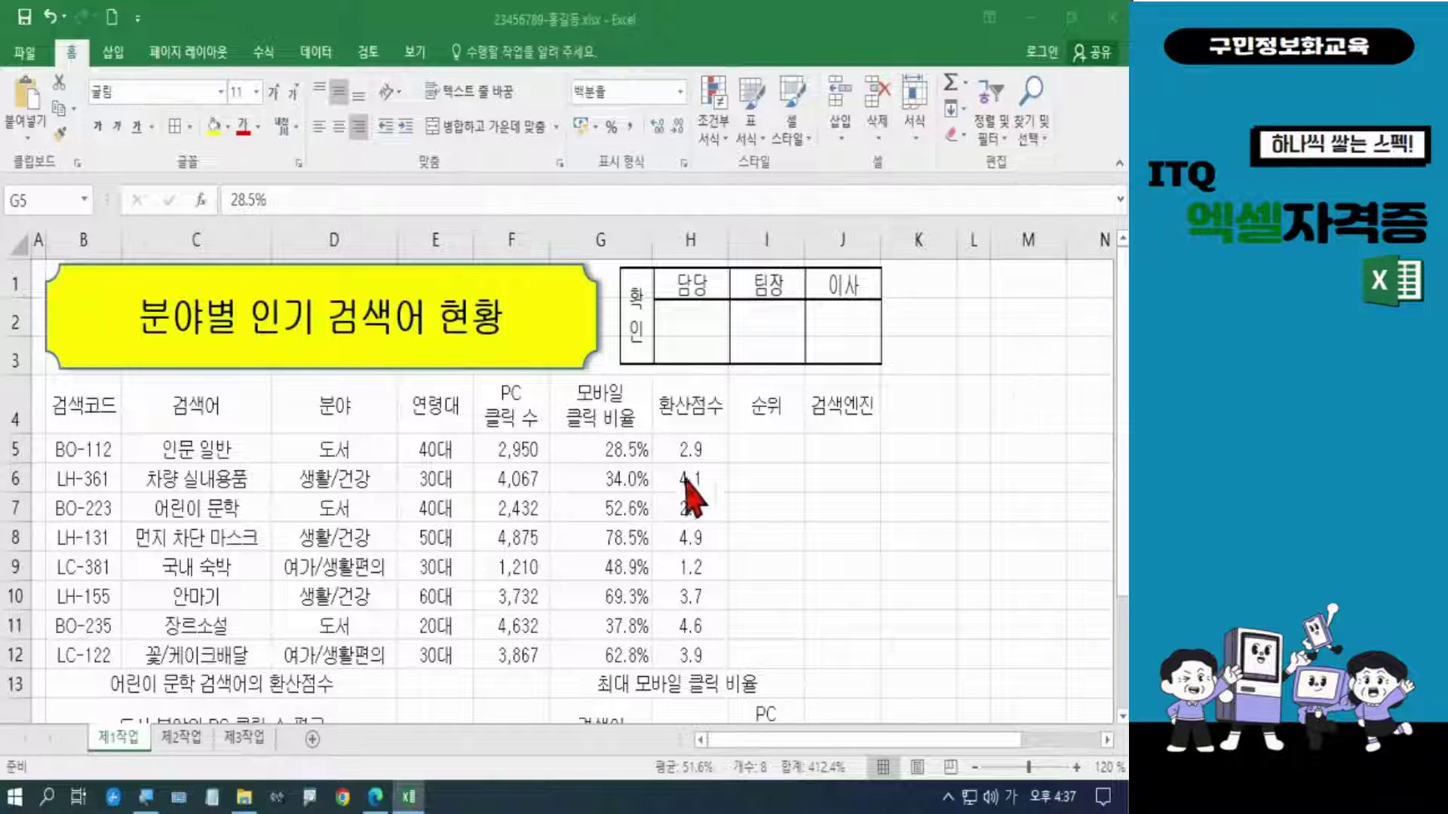
# Step: Check the number format and alignment of the 환산점수 column in the exam sheet GE11-12A.pdf, and return to the workbook
pyautogui.click(377, 797)
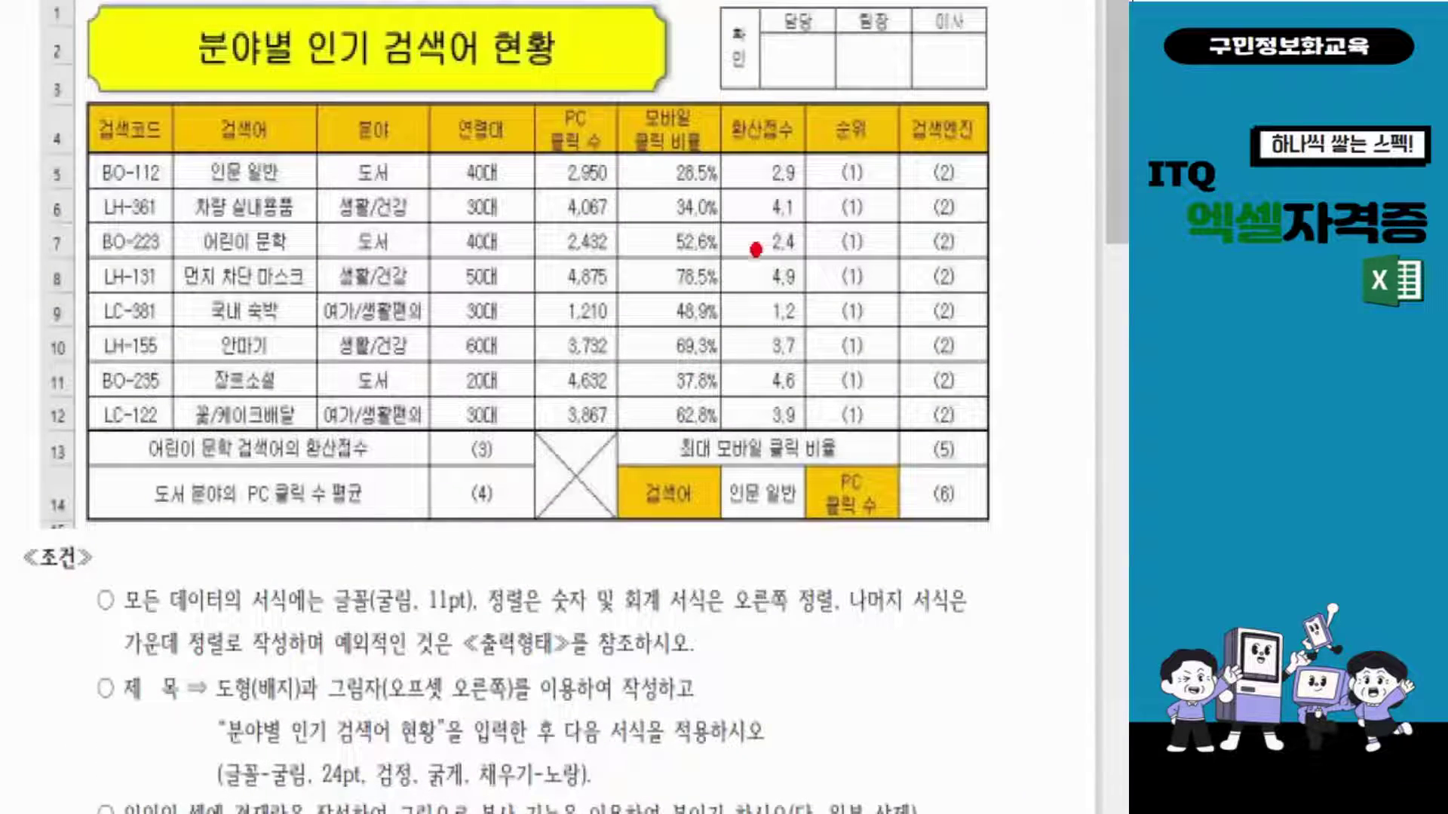
pyautogui.moveTo(726, 129)
pyautogui.mouseDown()
pyautogui.moveTo(844, 406)
pyautogui.moveTo(839, 444)
pyautogui.mouseUp()
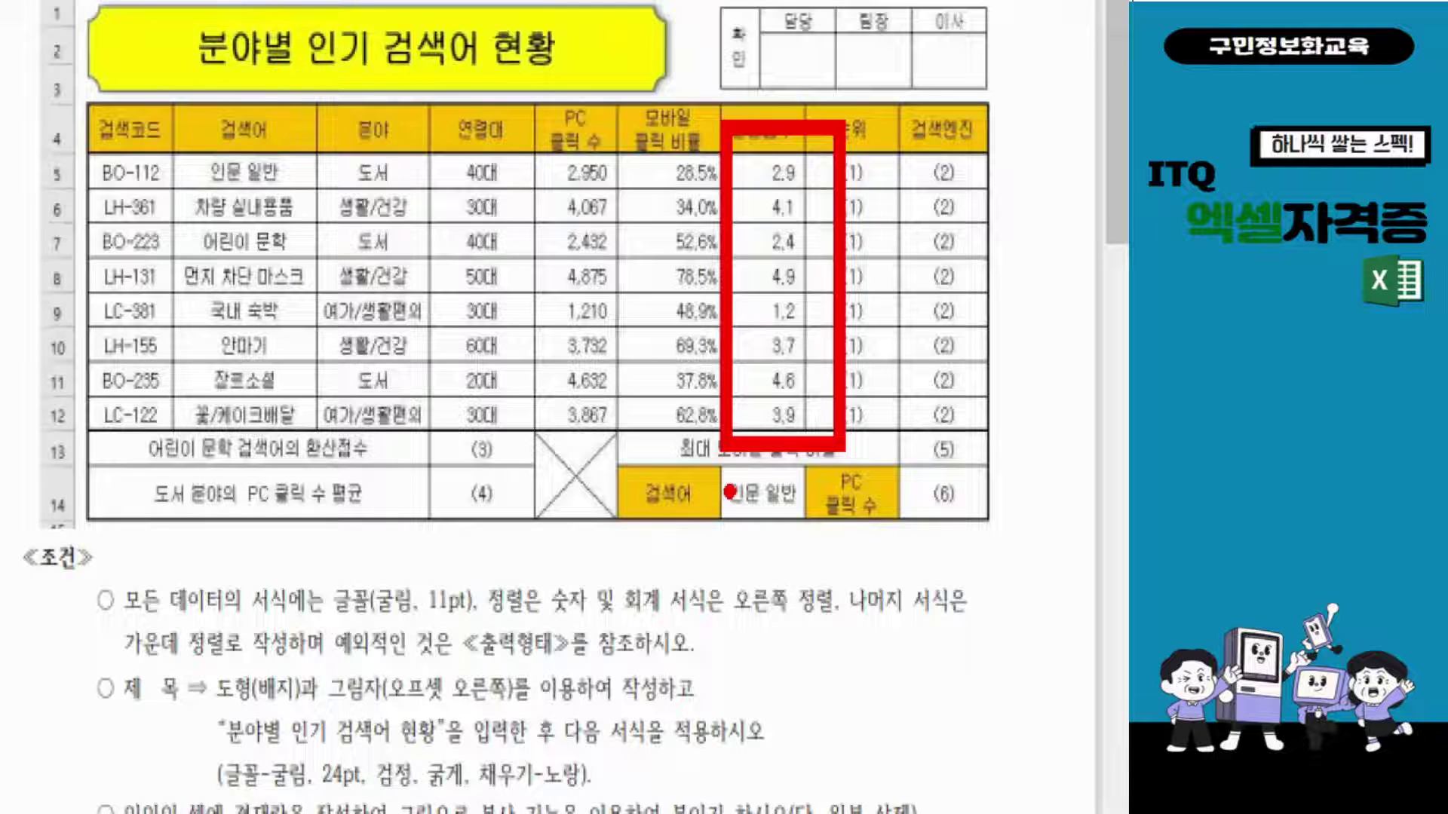
pyautogui.press('Escape')
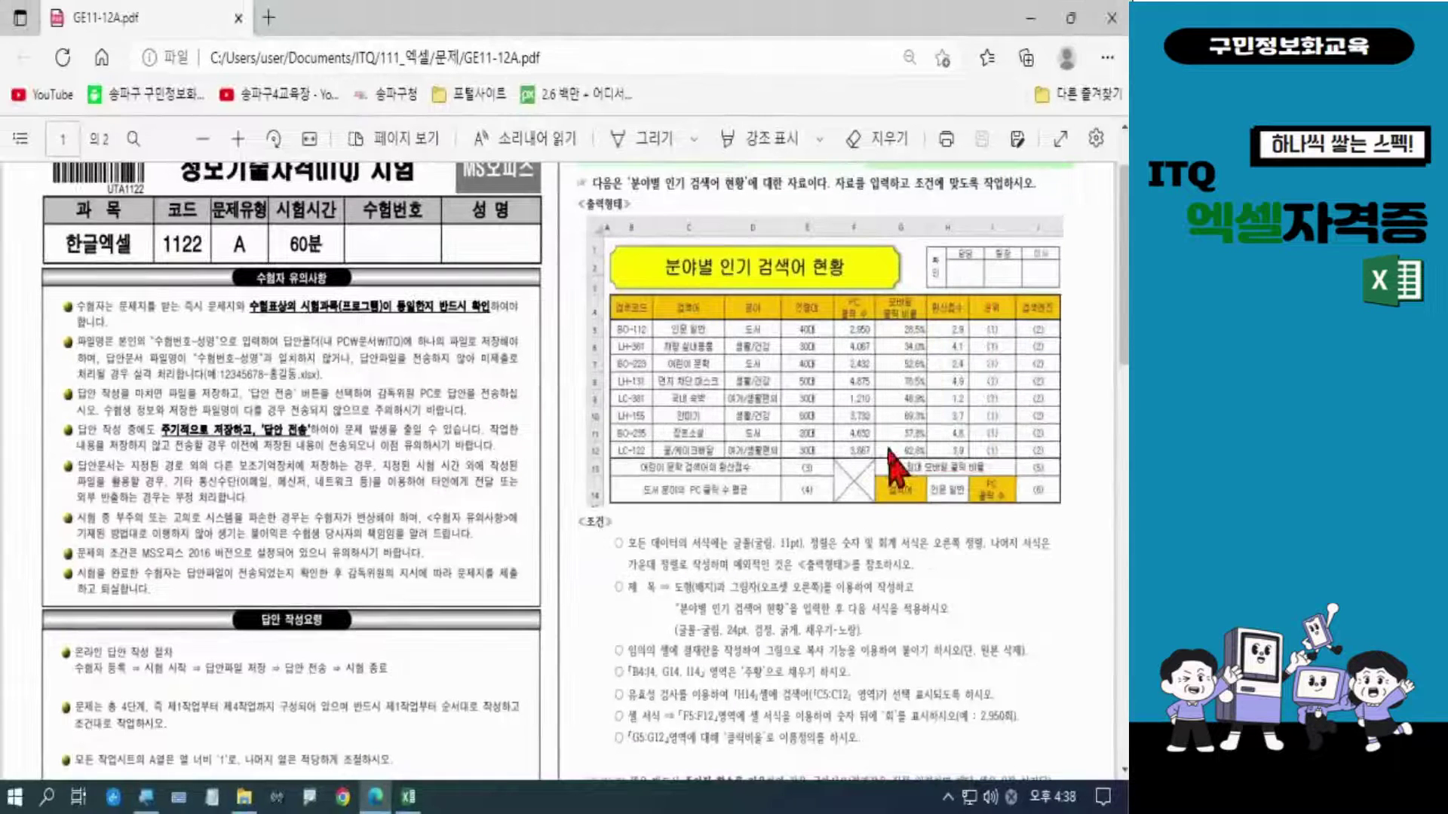
pyautogui.click(408, 797)
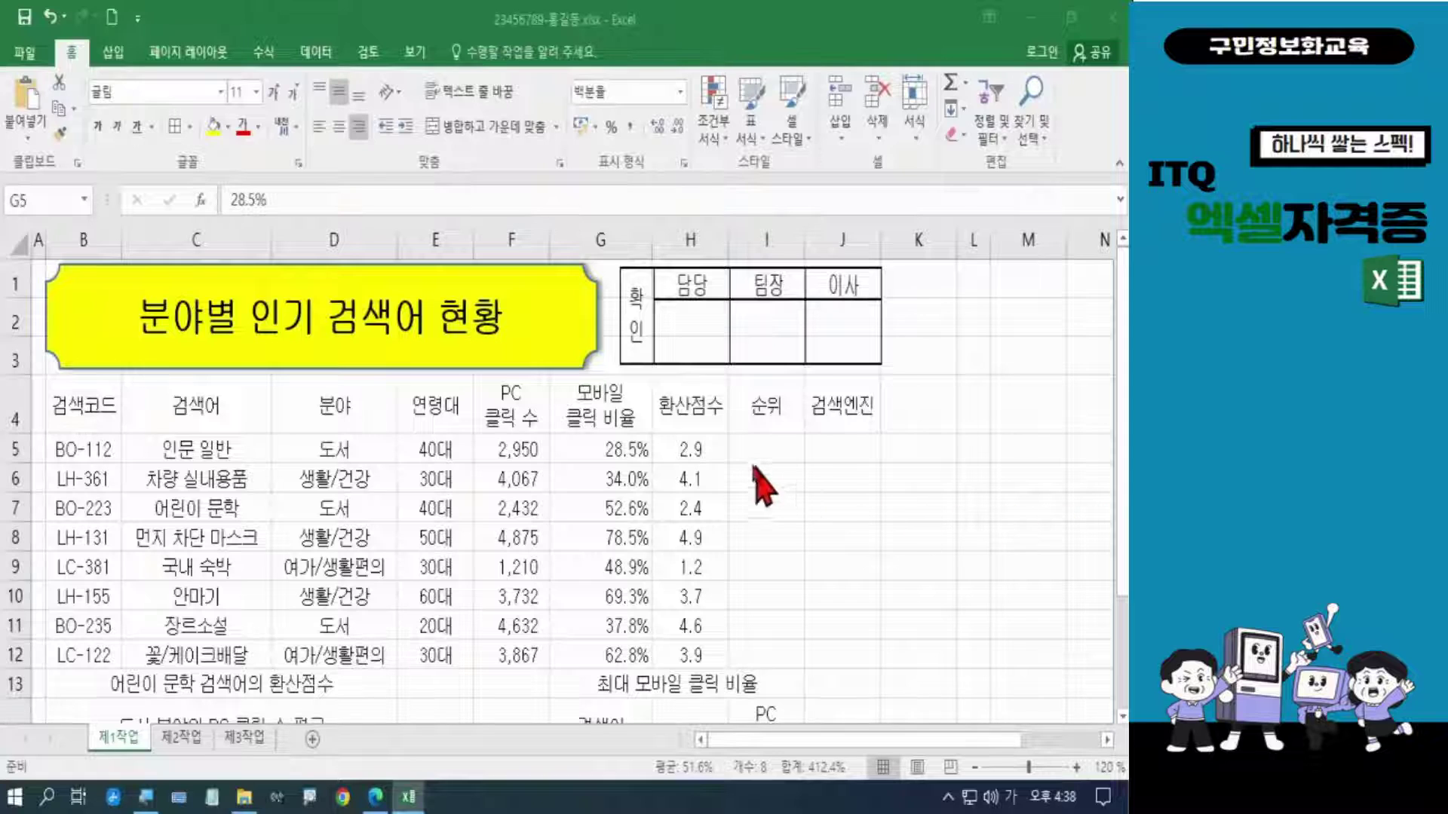
# Step: Format the 환산점수 values in H5:H12 with the comma style and one decimal place, and right-align them
pyautogui.click(698, 454)
pyautogui.moveTo(698, 455); pyautogui.dragTo(699, 653)
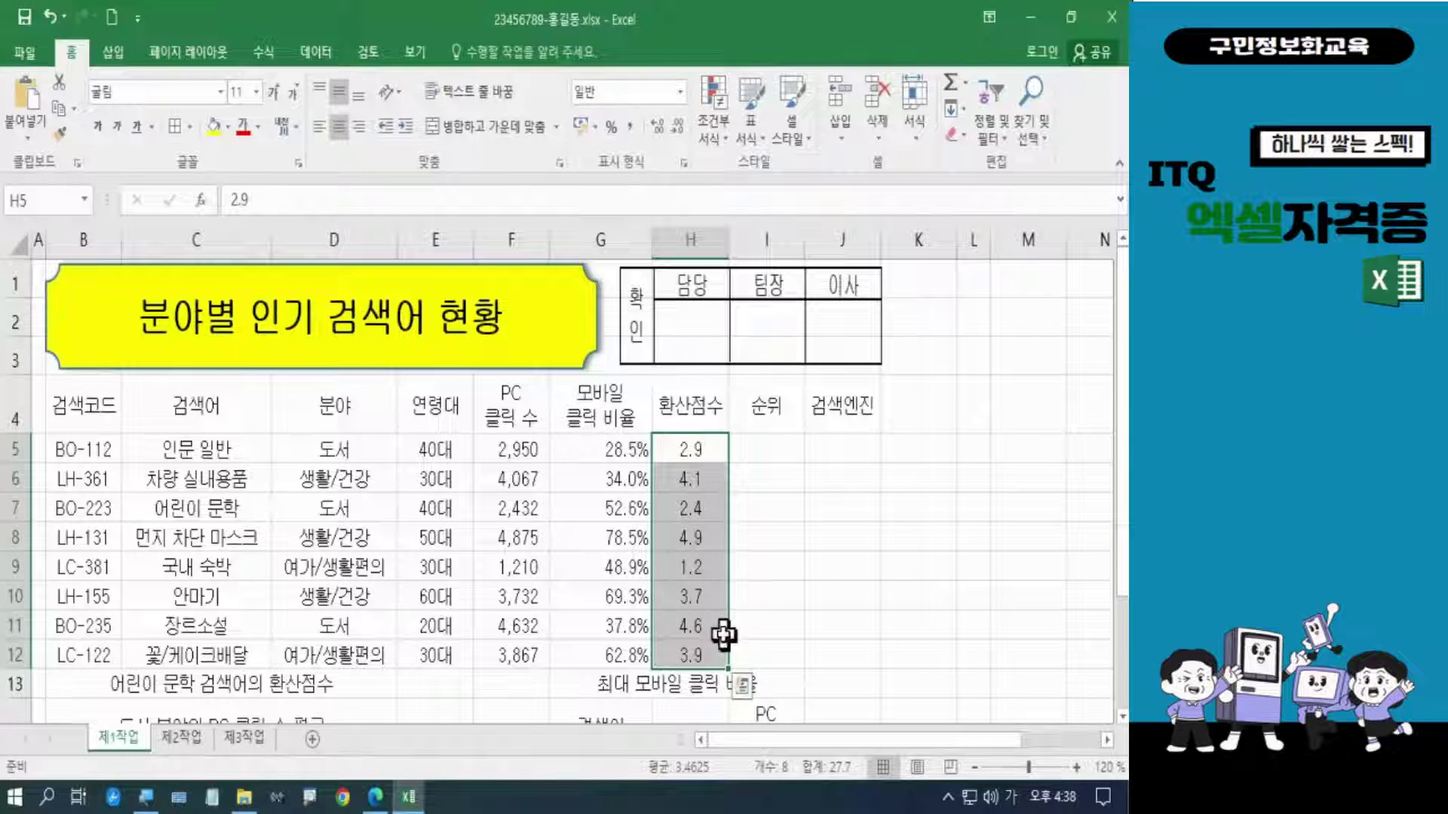
pyautogui.click(356, 128)
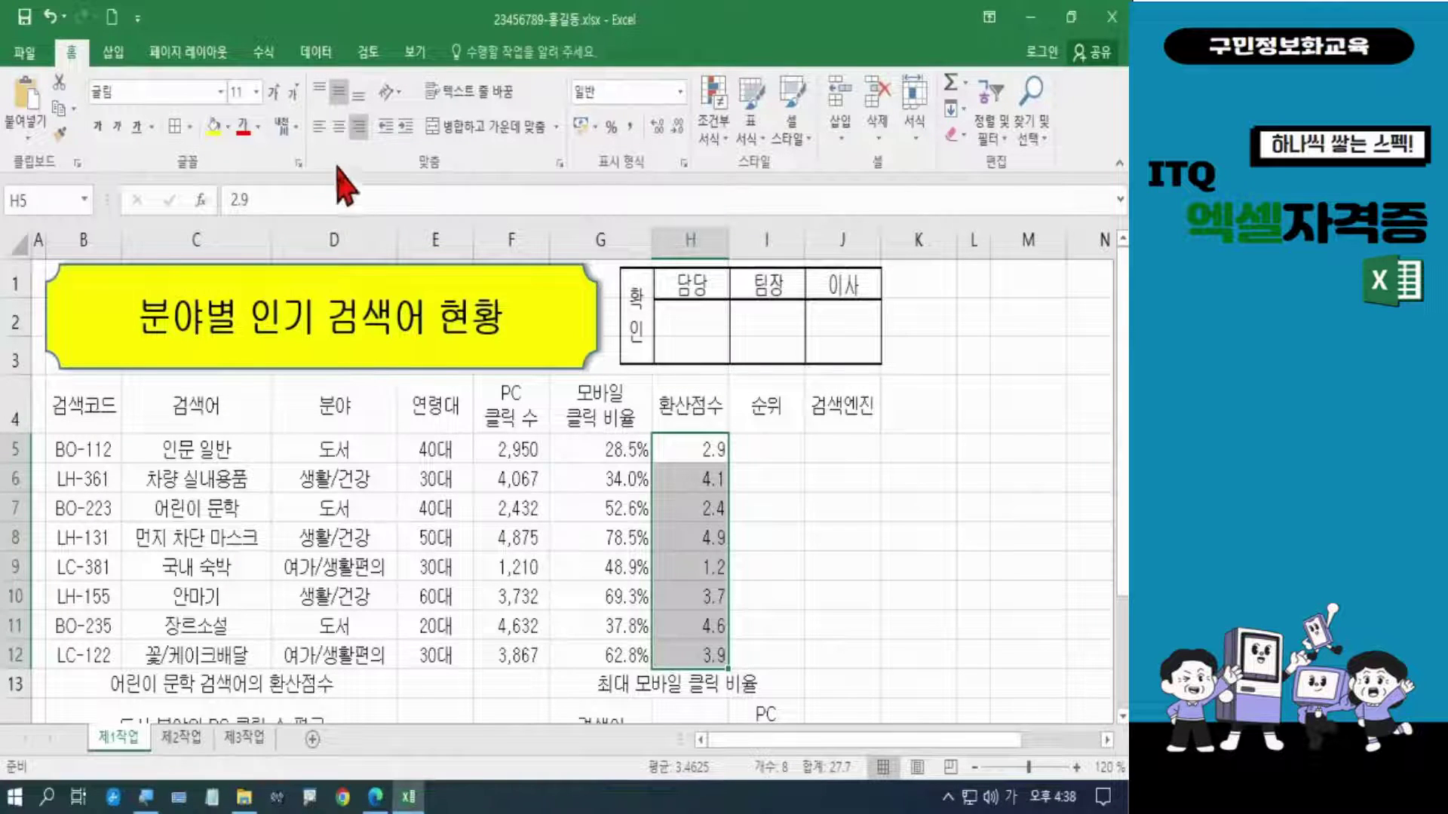
pyautogui.click(339, 125)
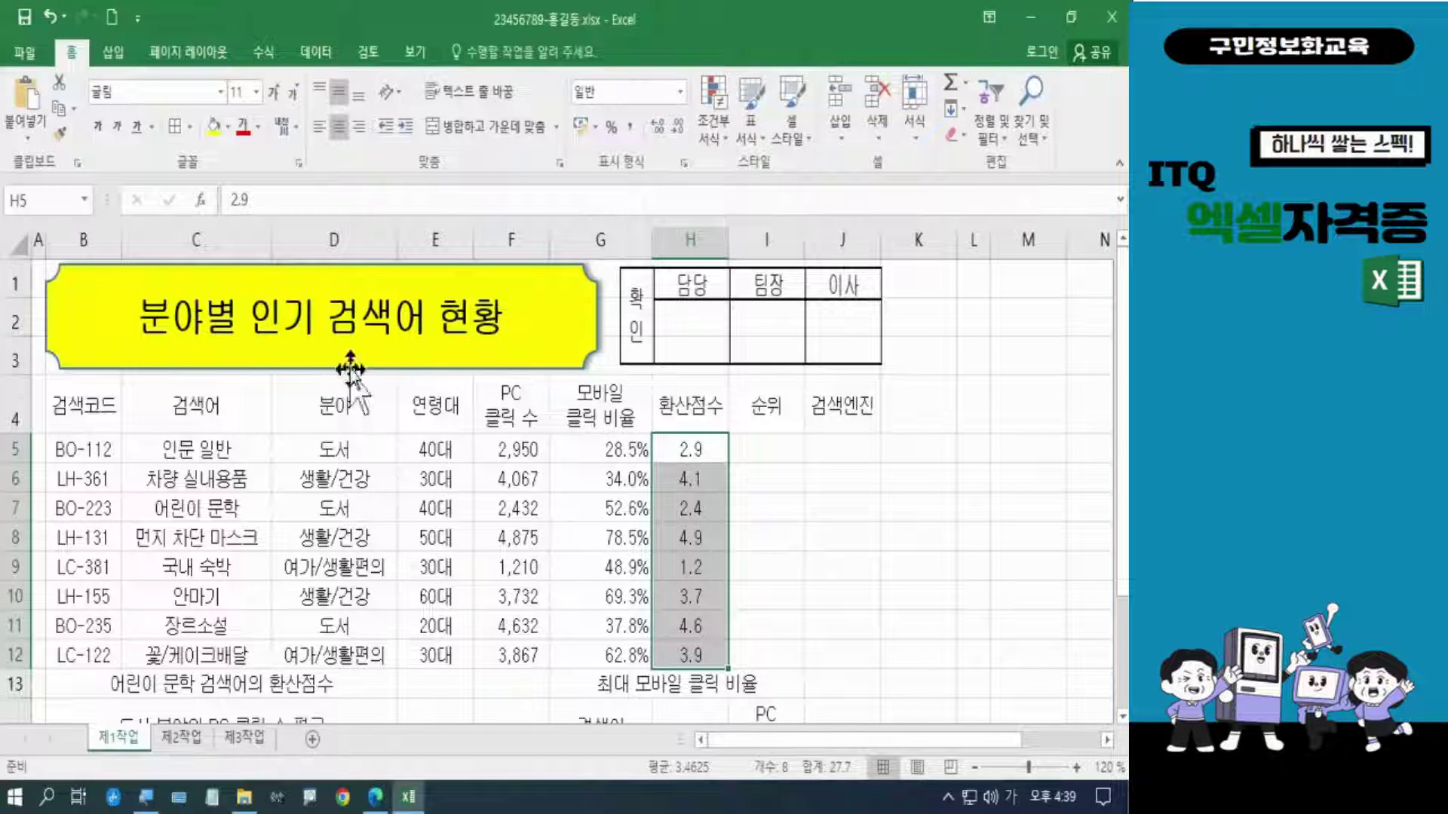
pyautogui.click(631, 133)
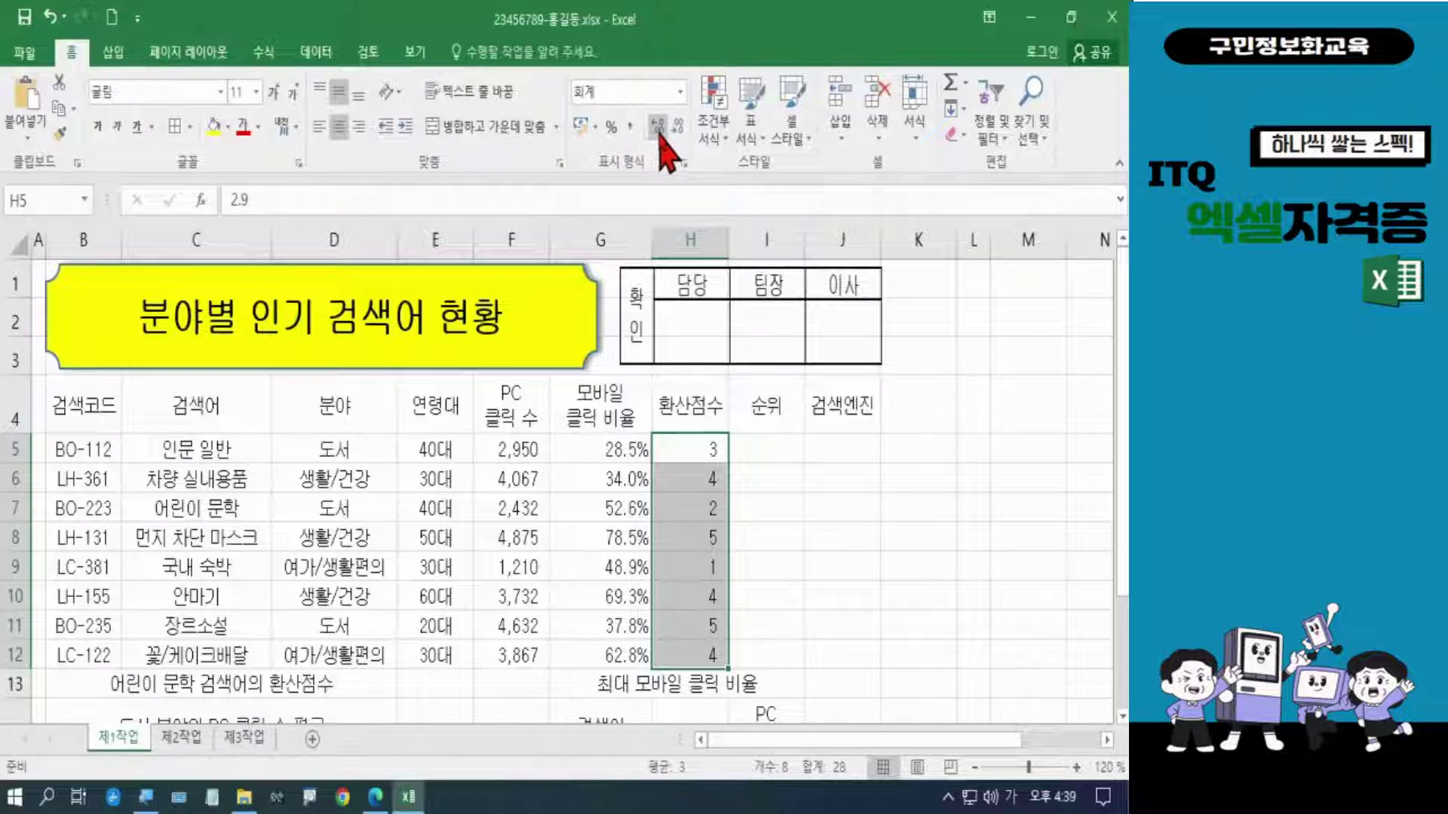
pyautogui.click(658, 128)
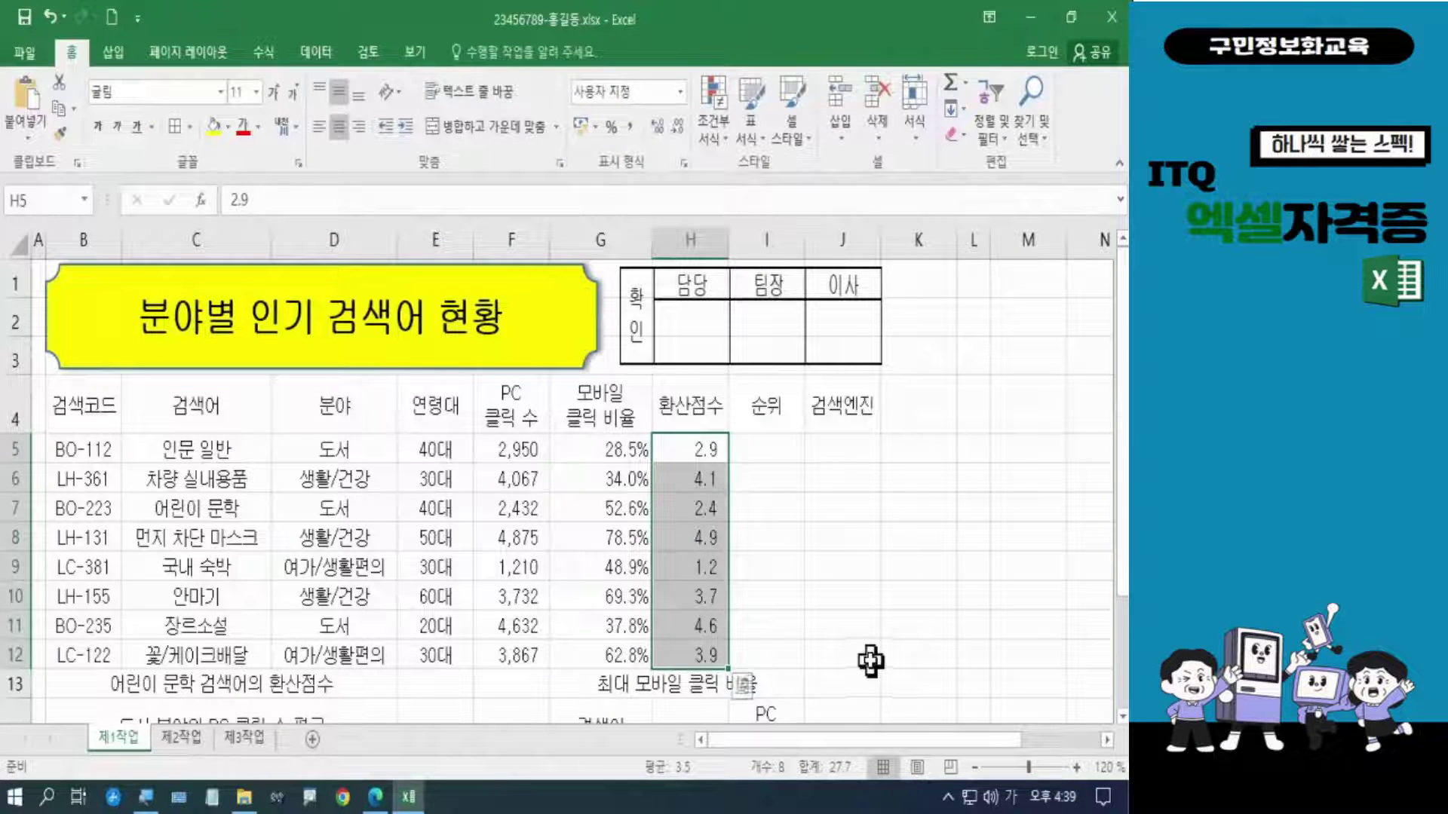
pyautogui.click(360, 132)
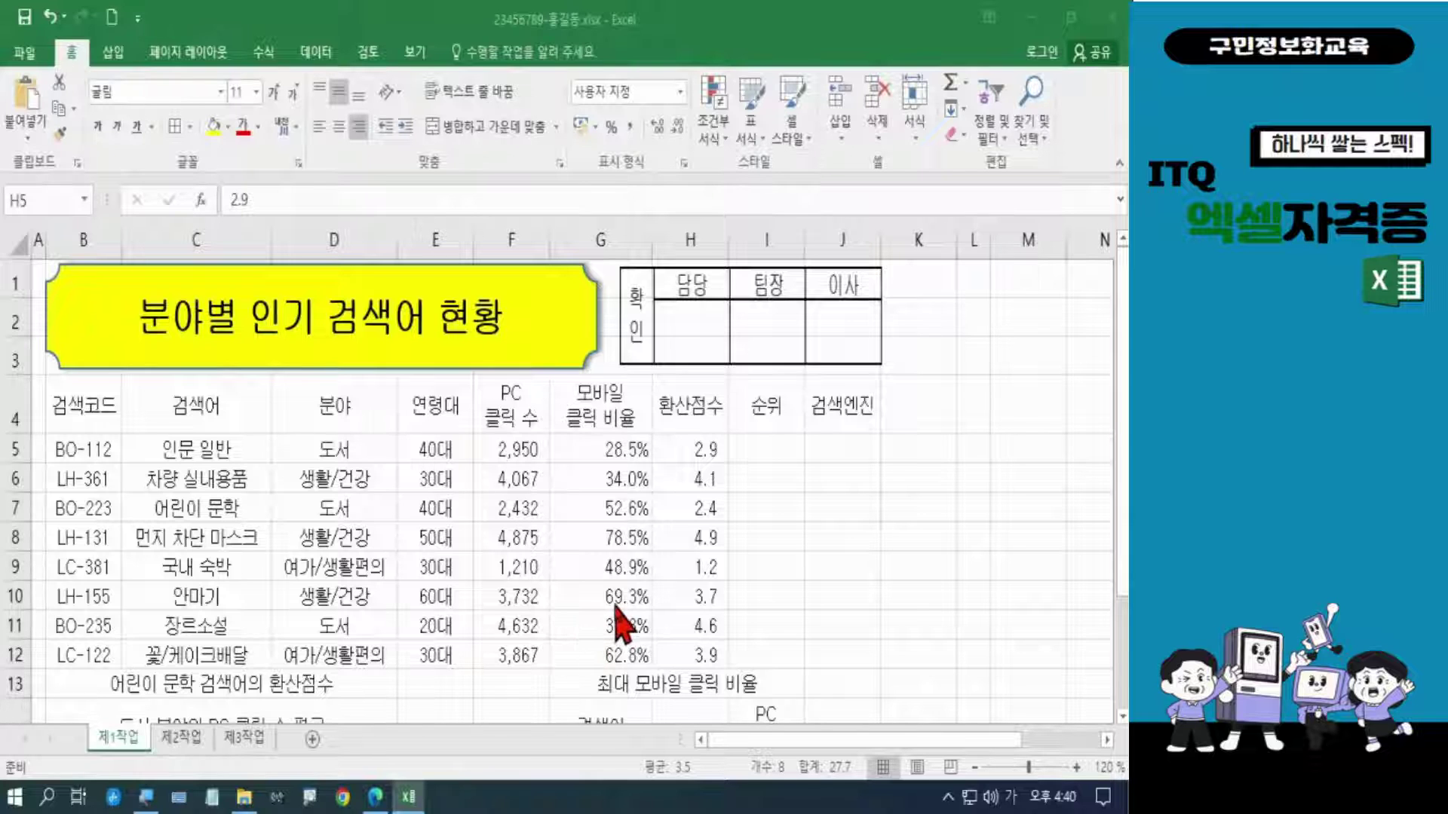
pyautogui.click(845, 570)
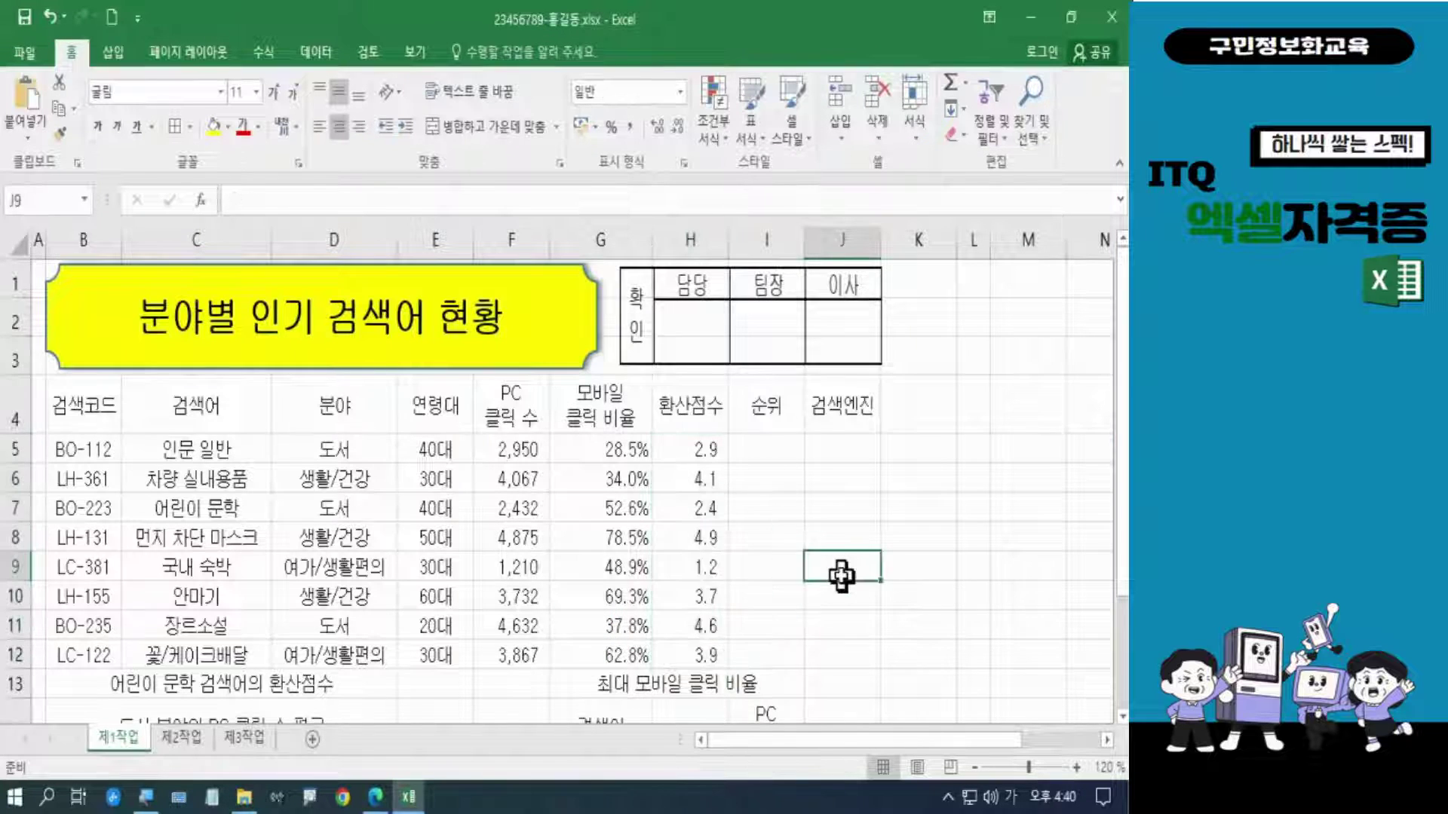
# Step: Apply all borders to the table range B4:J14
pyautogui.scroll(-2, 842, 577)
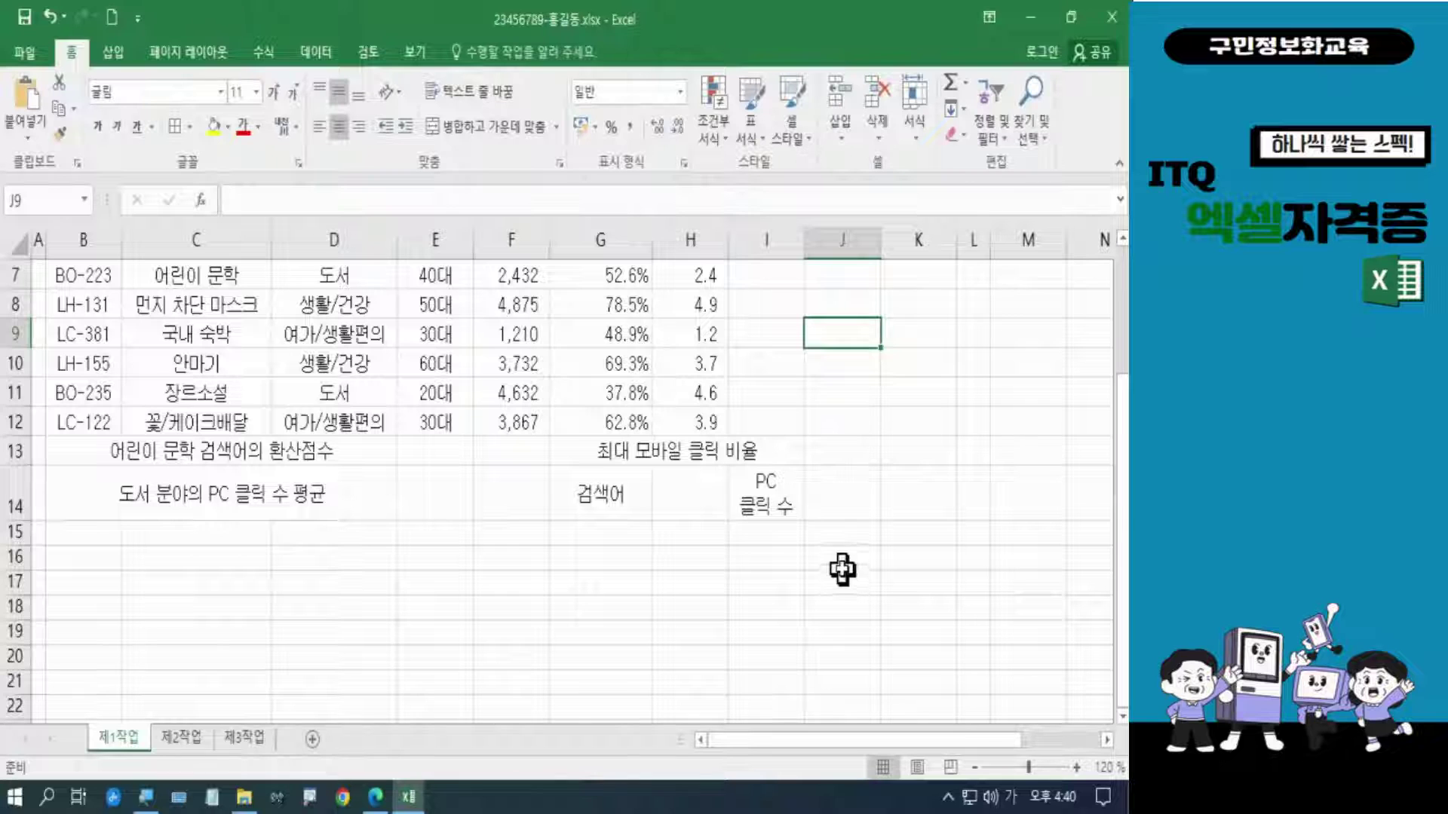
pyautogui.click(842, 566)
pyautogui.scroll(1, 845, 577)
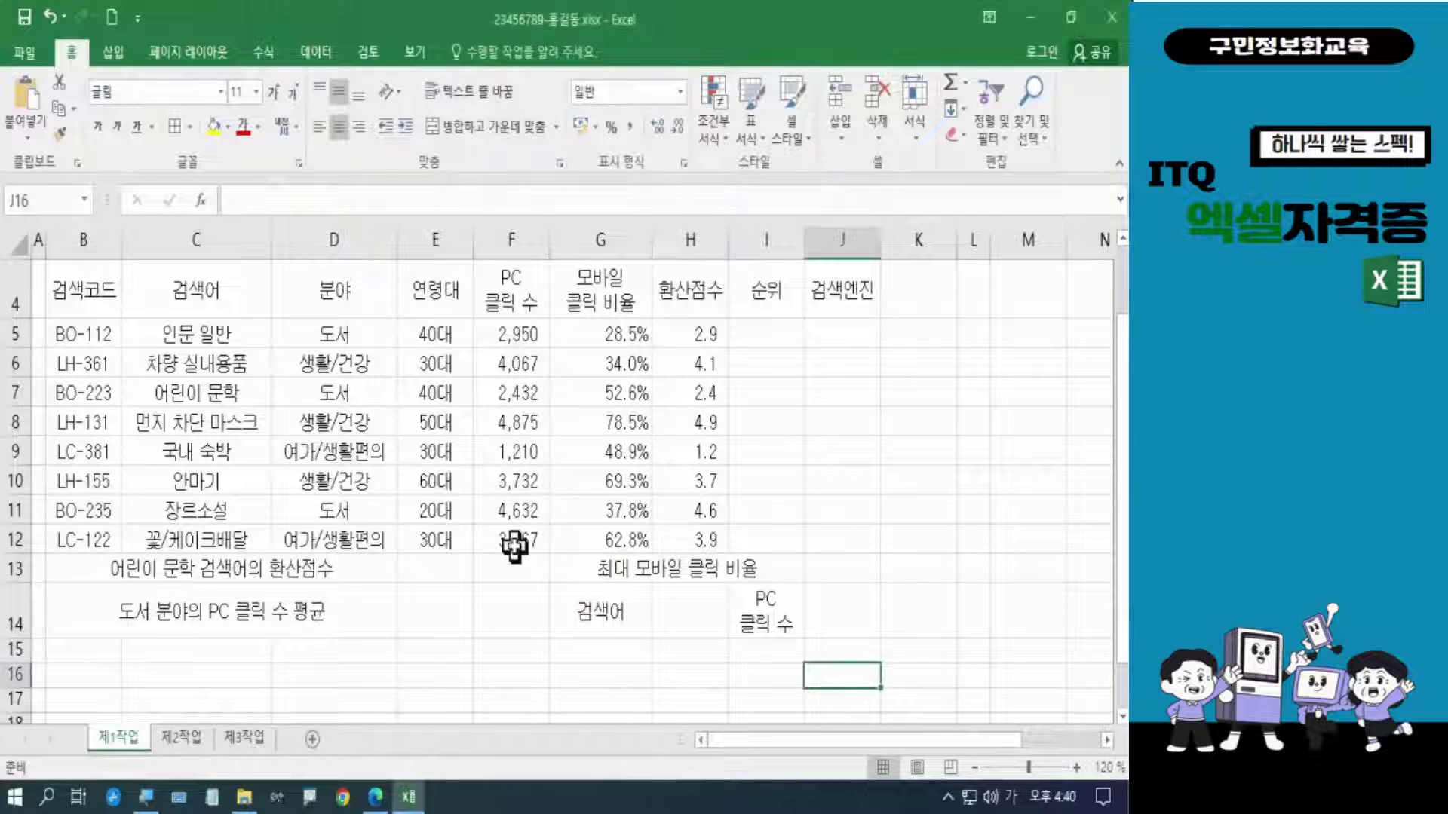
pyautogui.scroll(1, 511, 543)
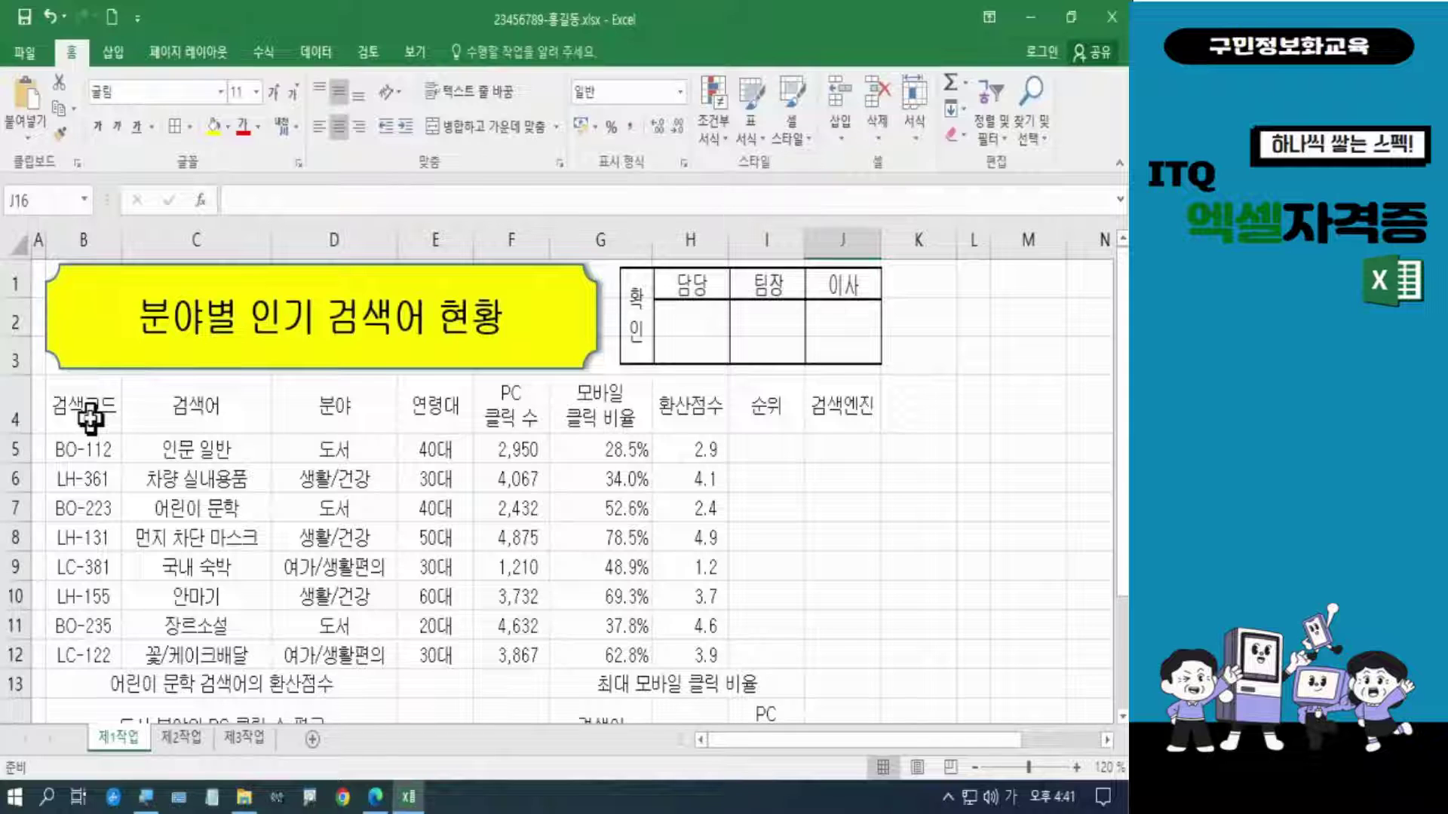
pyautogui.moveTo(90, 415); pyautogui.dragTo(867, 616)
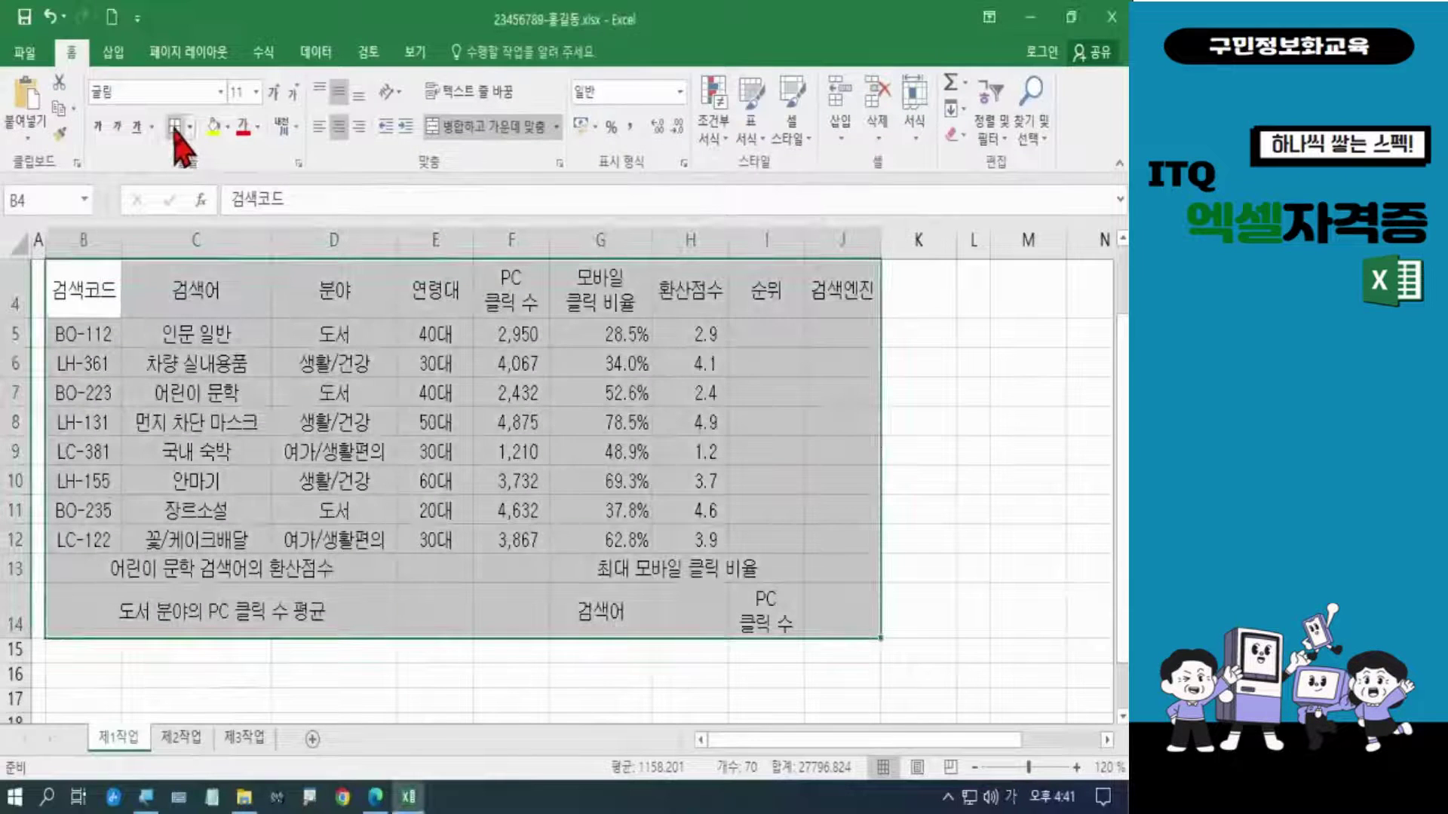
pyautogui.click(350, 254)
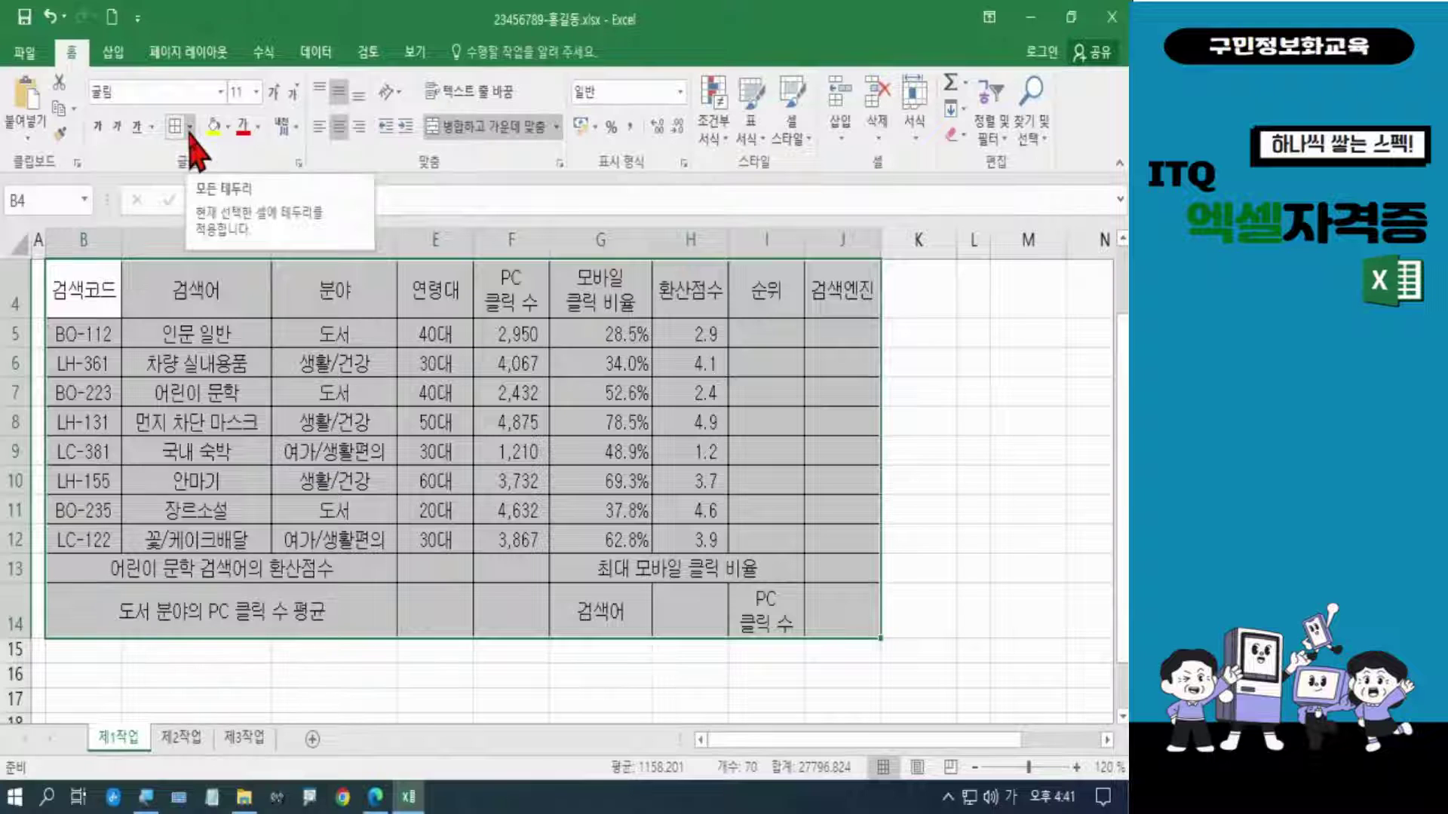
# Step: Add a thick outside border around the table range B4:J14
pyautogui.click(190, 127)
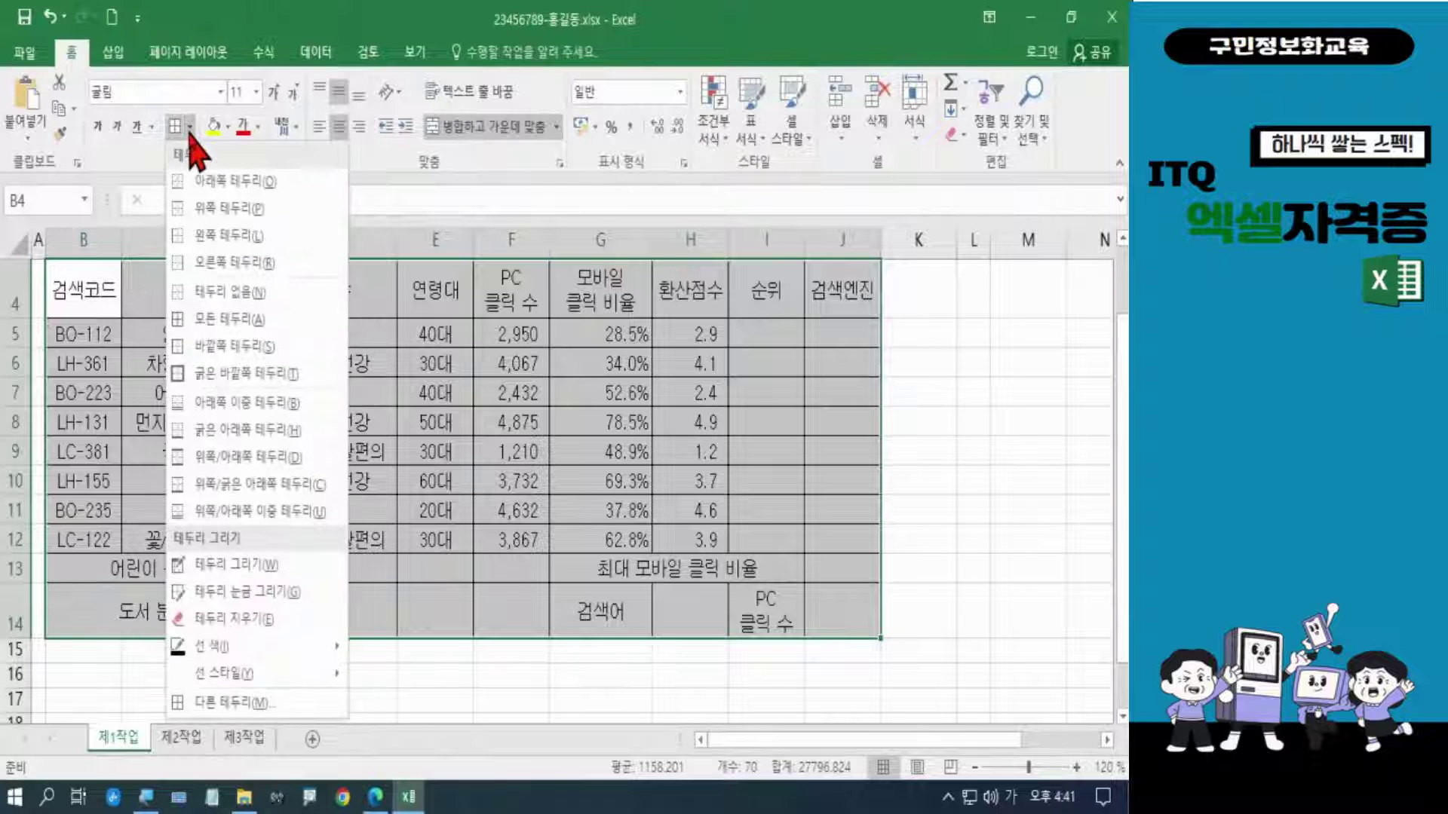
pyautogui.click(223, 375)
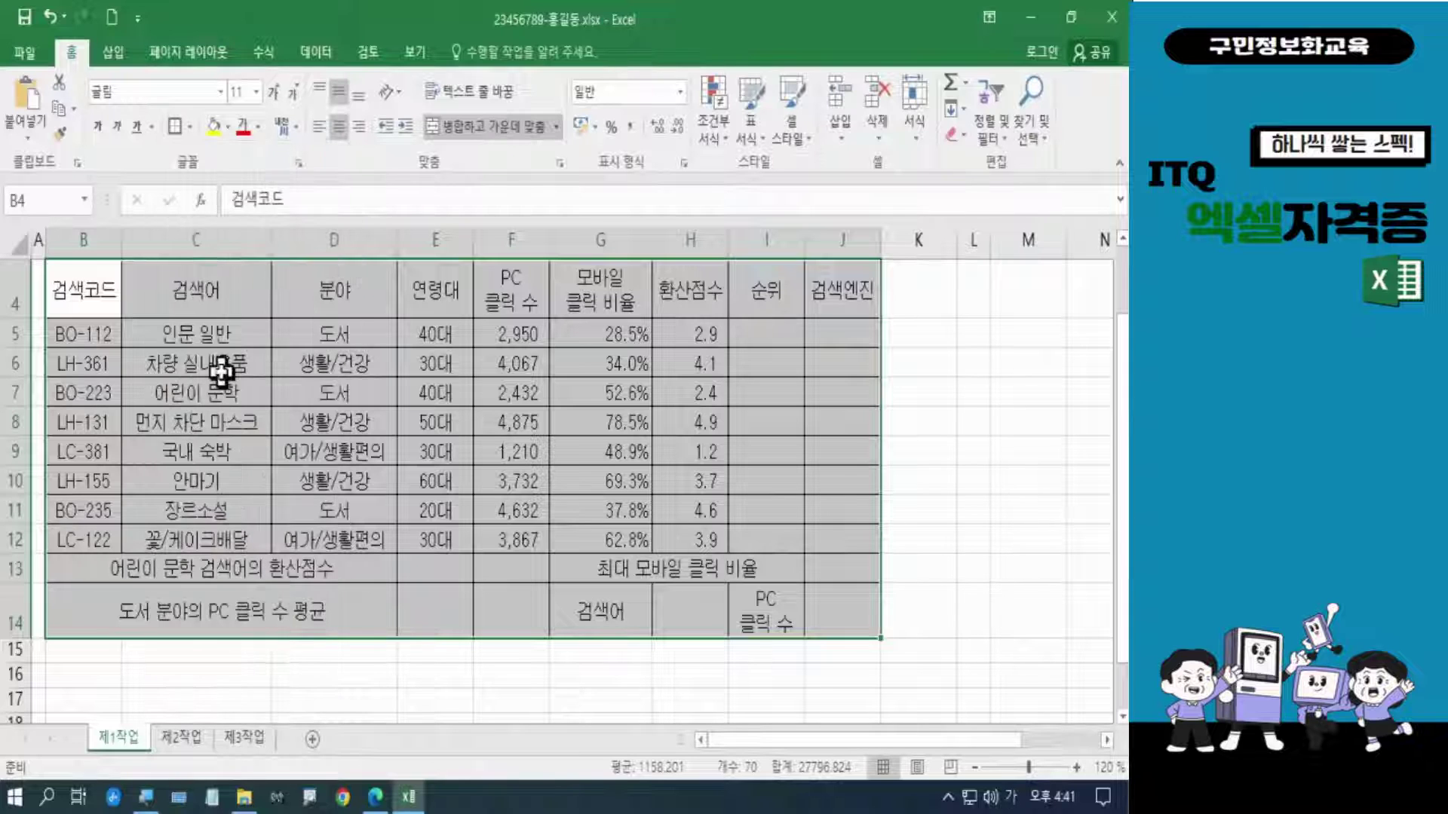
pyautogui.click(973, 513)
pyautogui.scroll(1, 1003, 670)
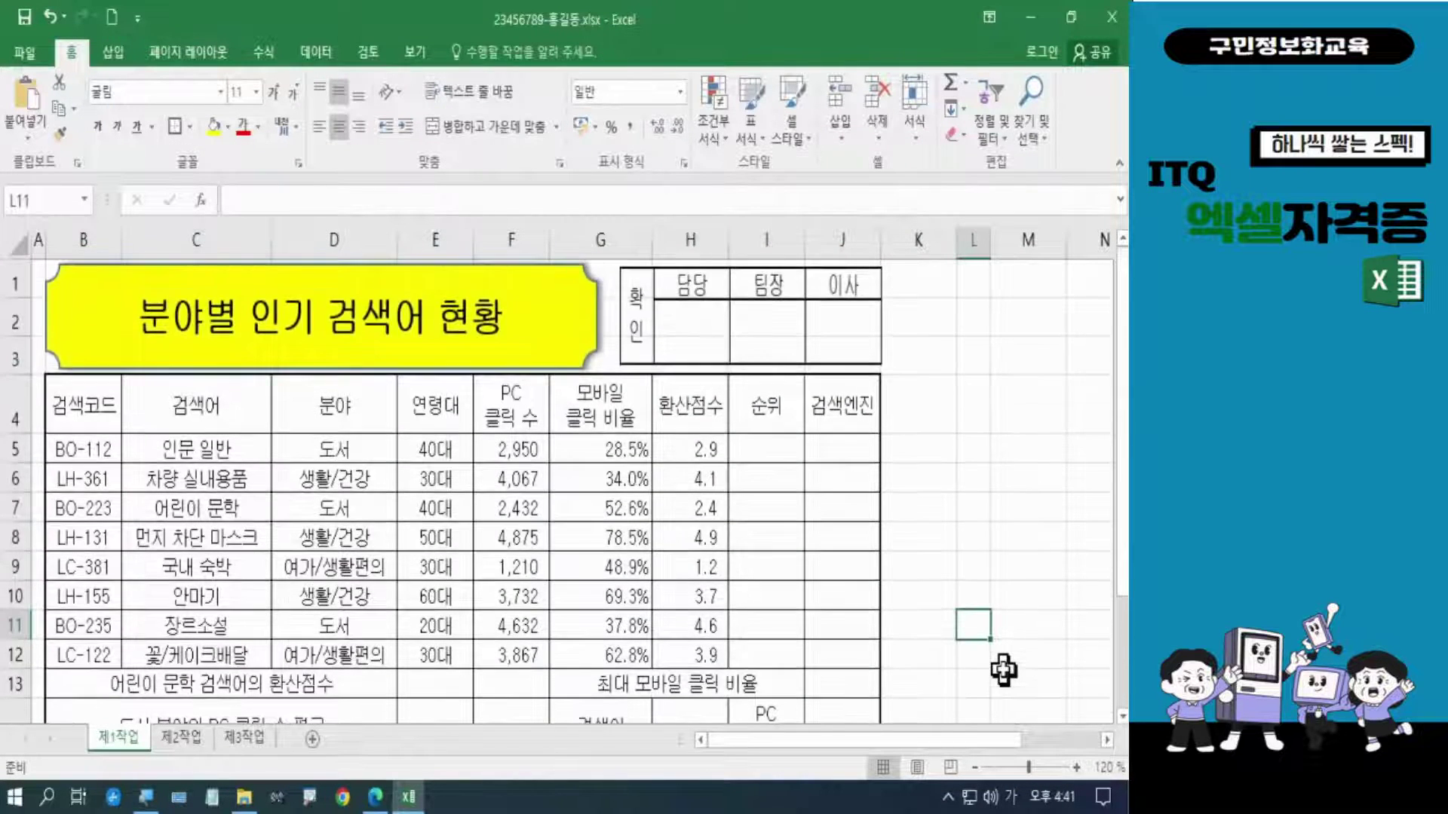
pyautogui.scroll(-1, 1003, 670)
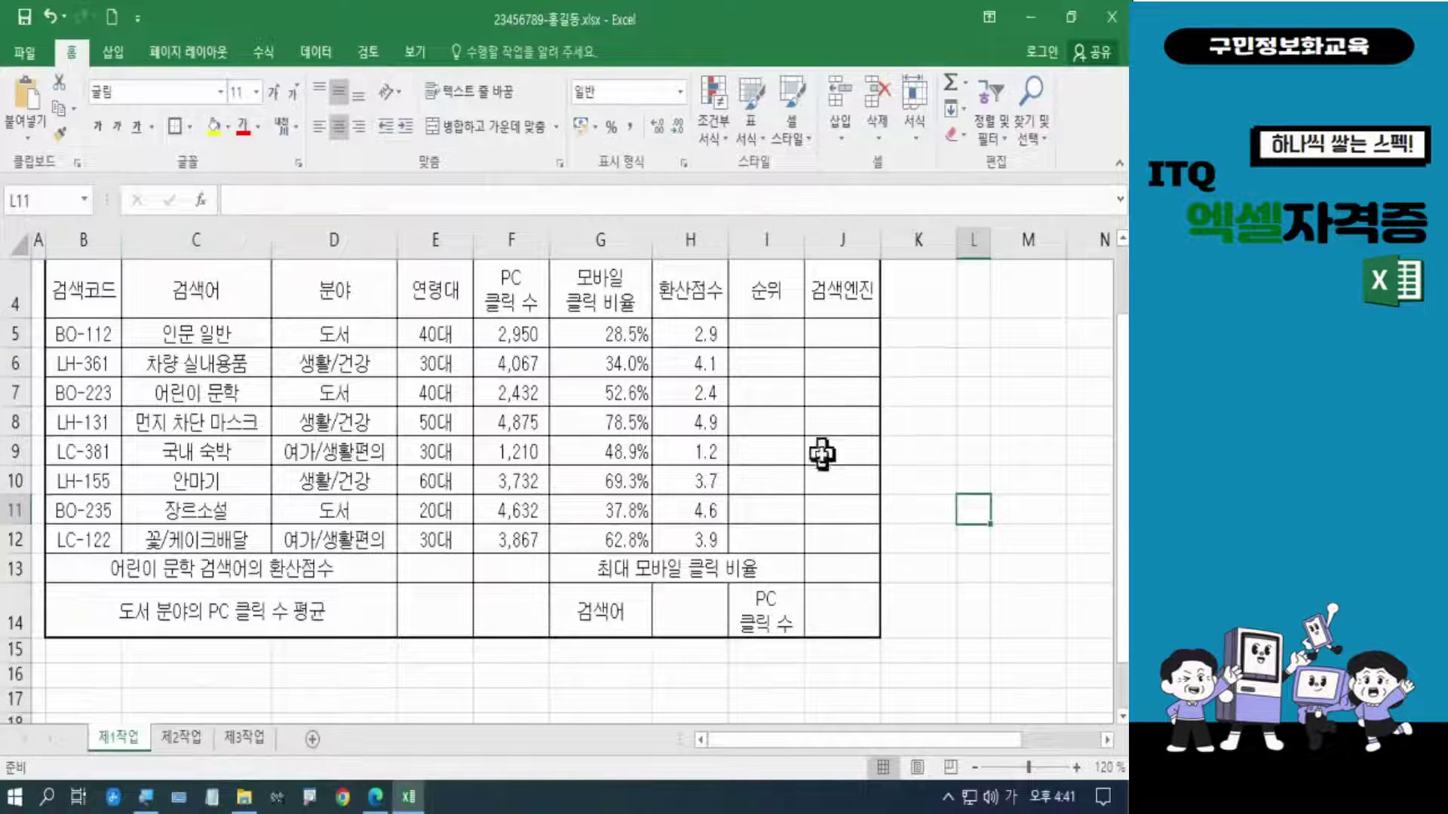
# Step: Add a thick outside border around the data rows B5:J12
pyautogui.click(975, 768)
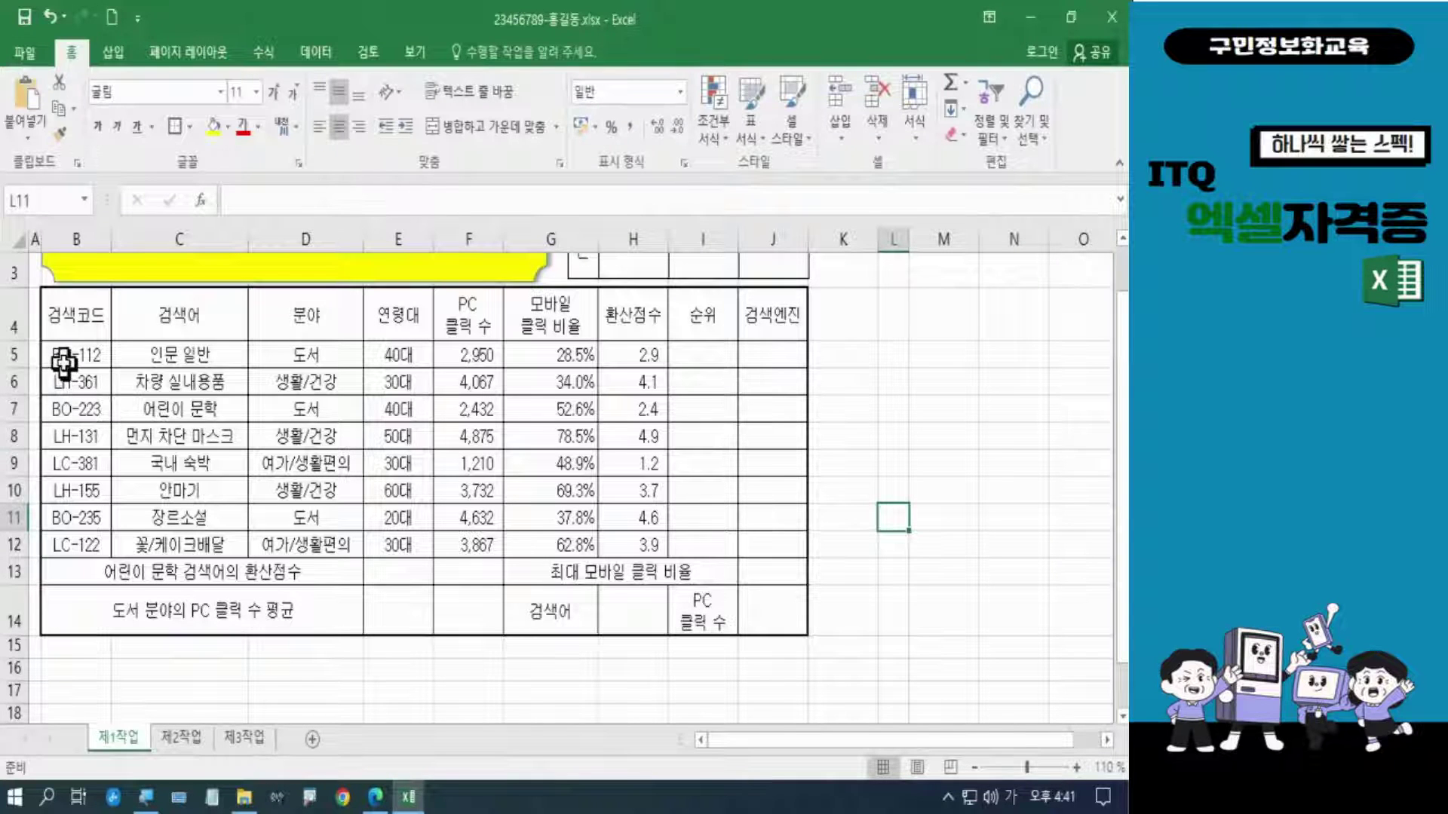
pyautogui.moveTo(63, 362); pyautogui.dragTo(750, 537)
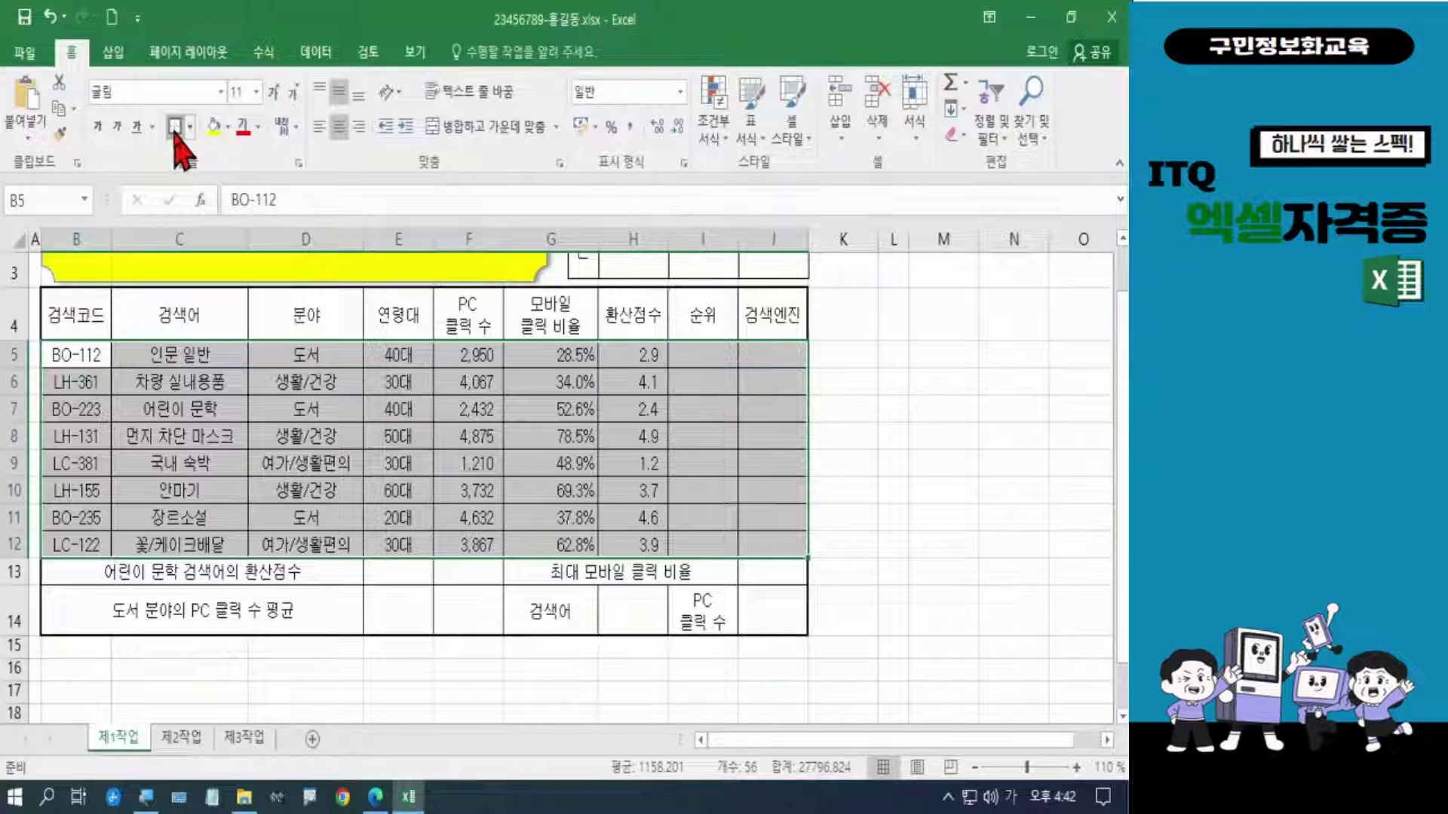
pyautogui.click(951, 591)
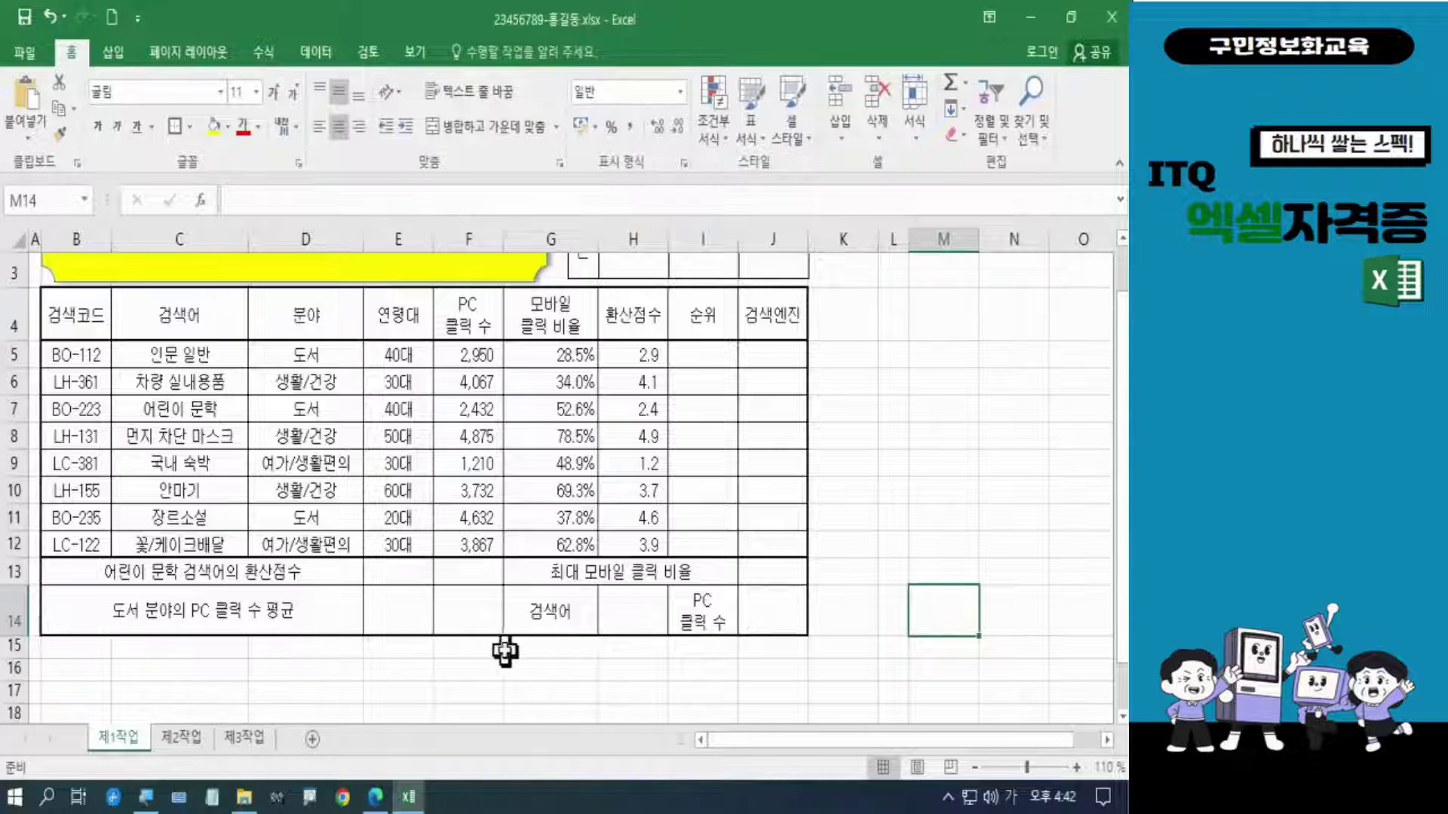
# Step: Compare the table with the exam sheet GE11-12A.pdf, and merge and center cells F13:F14 in the workbook
pyautogui.click(371, 796)
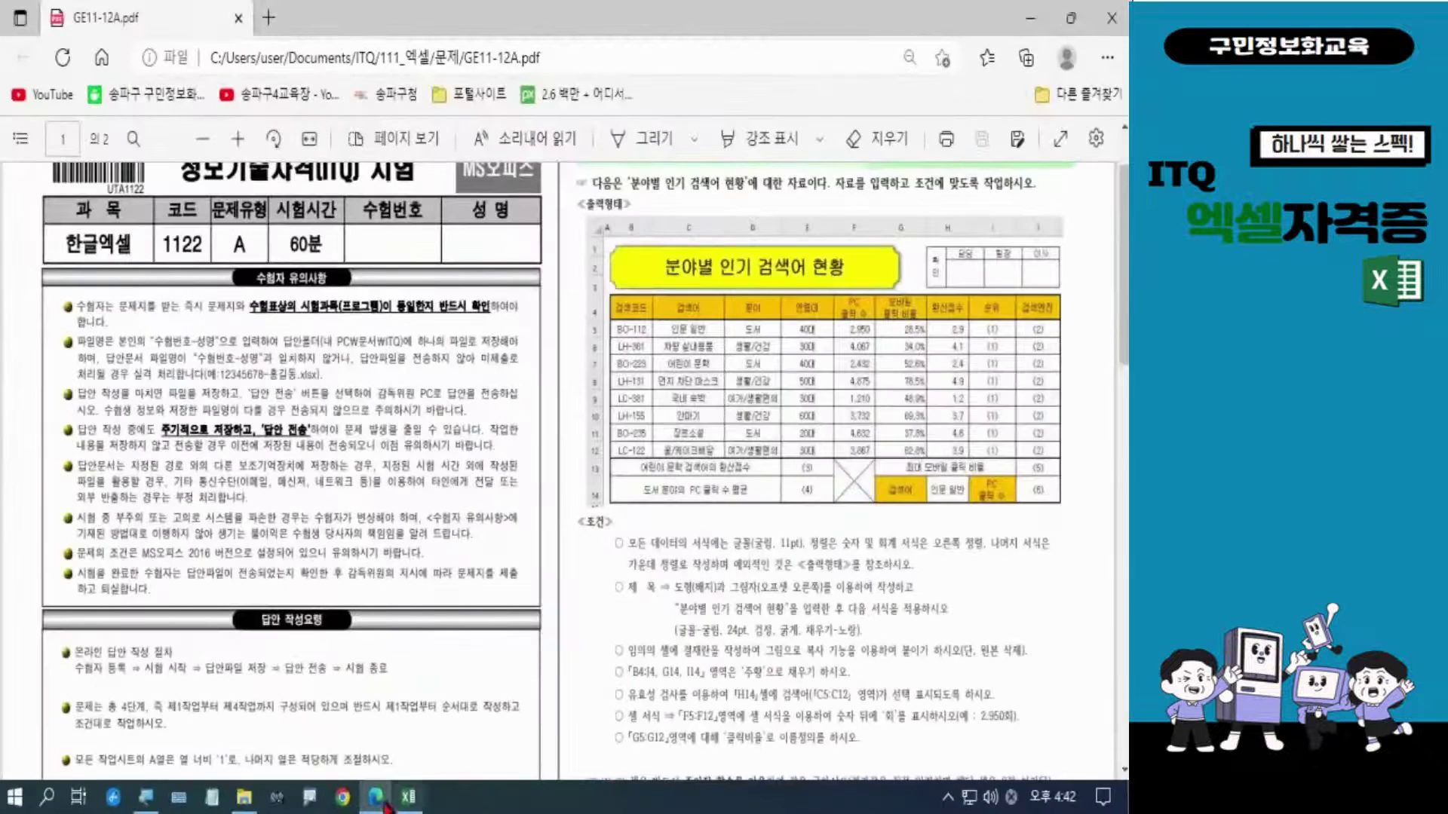
pyautogui.click(407, 799)
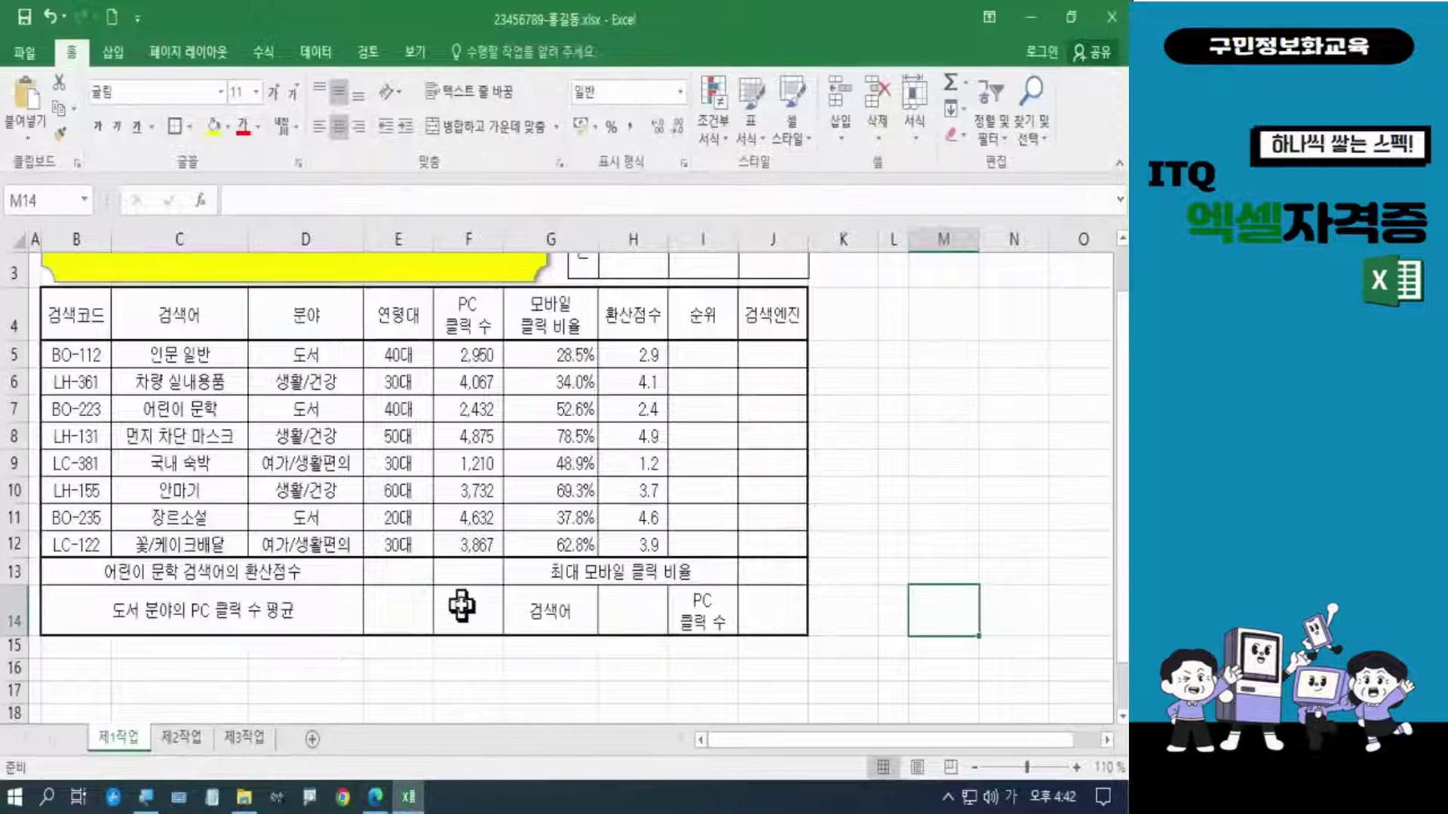
pyautogui.moveTo(462, 578); pyautogui.dragTo(463, 611)
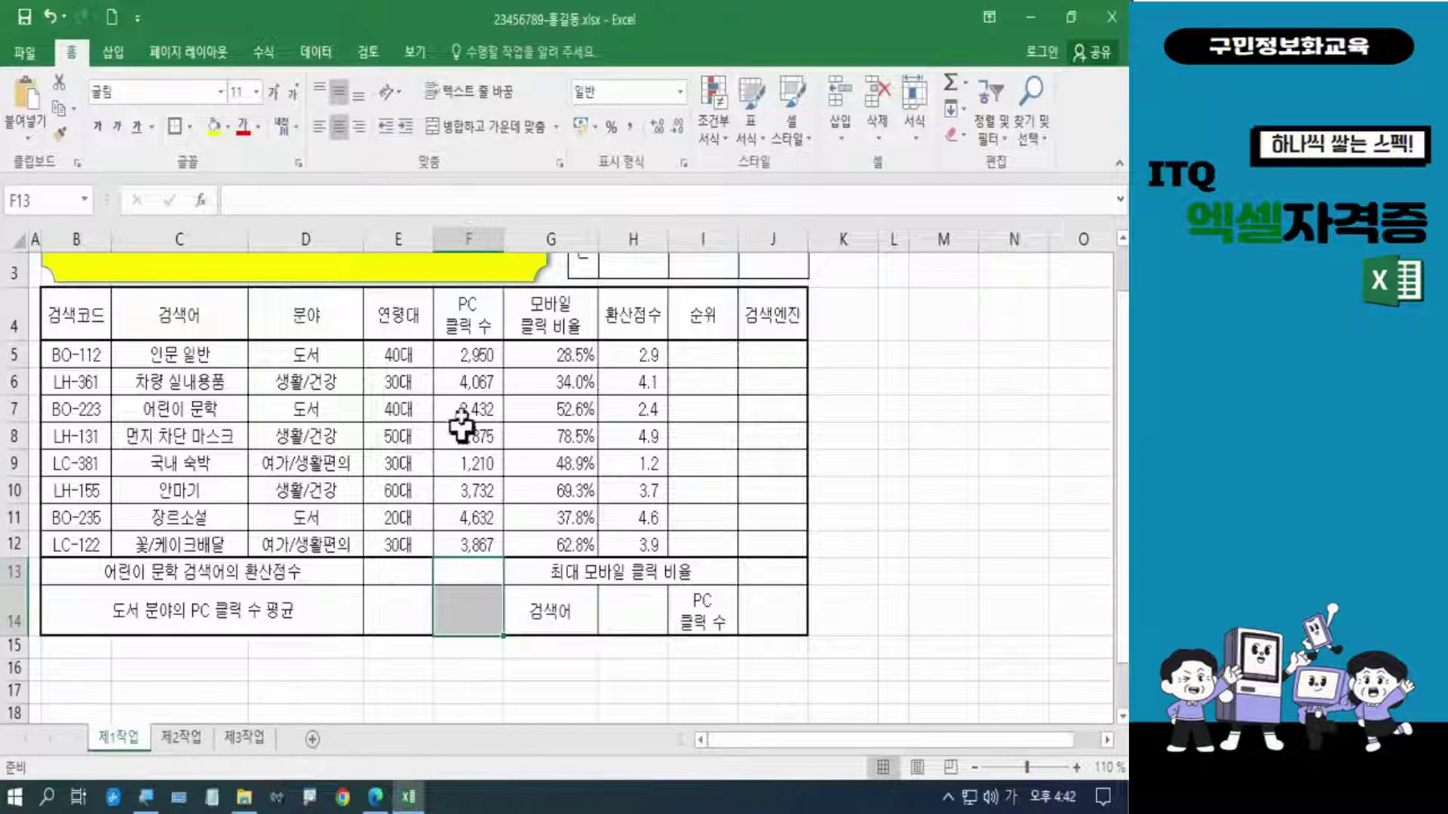
pyautogui.click(480, 132)
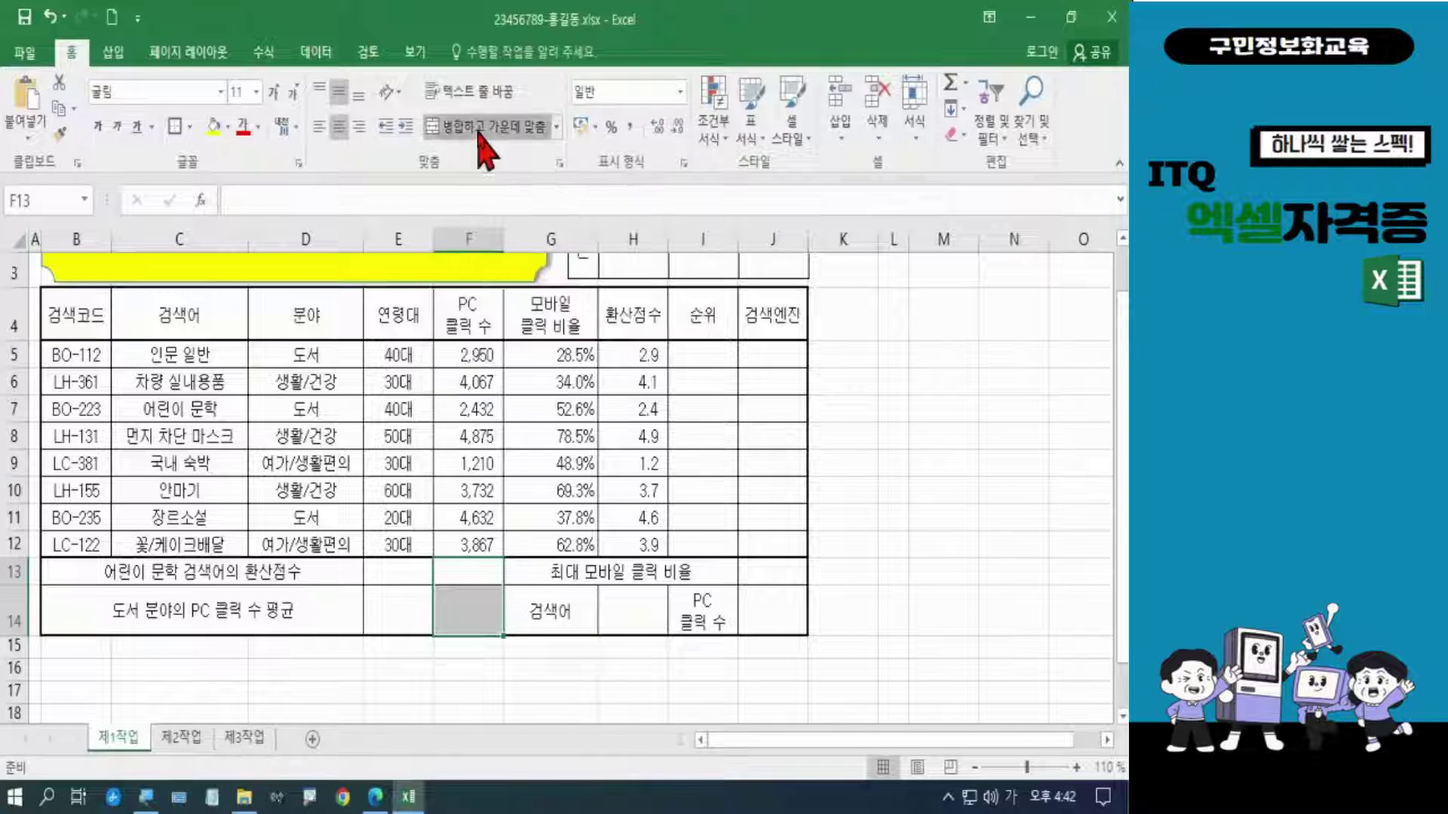
# Step: Add both diagonal borders to the merged cell F13:F14 so that they form an X
pyautogui.rightClick(473, 617)
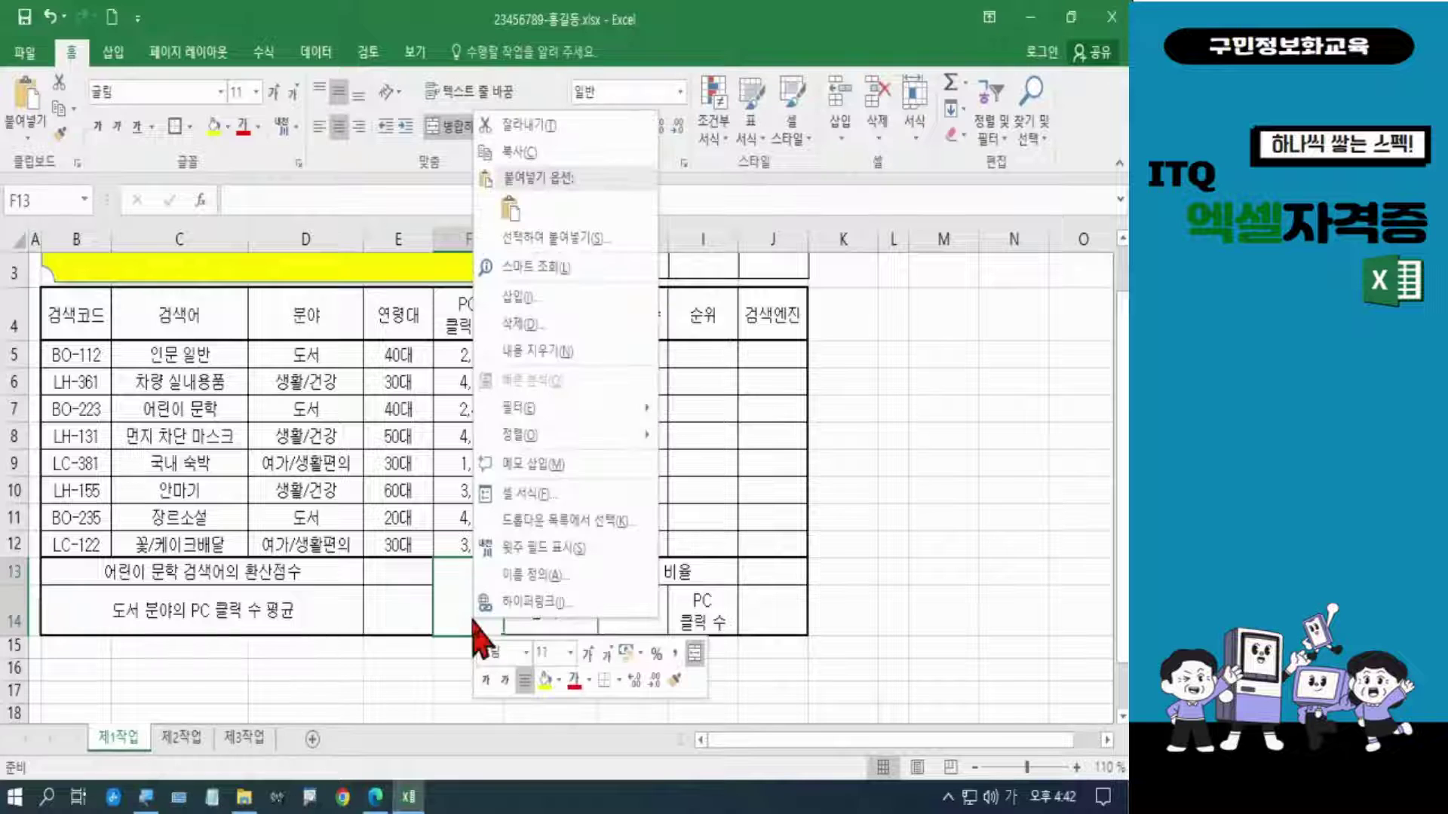
pyautogui.click(516, 495)
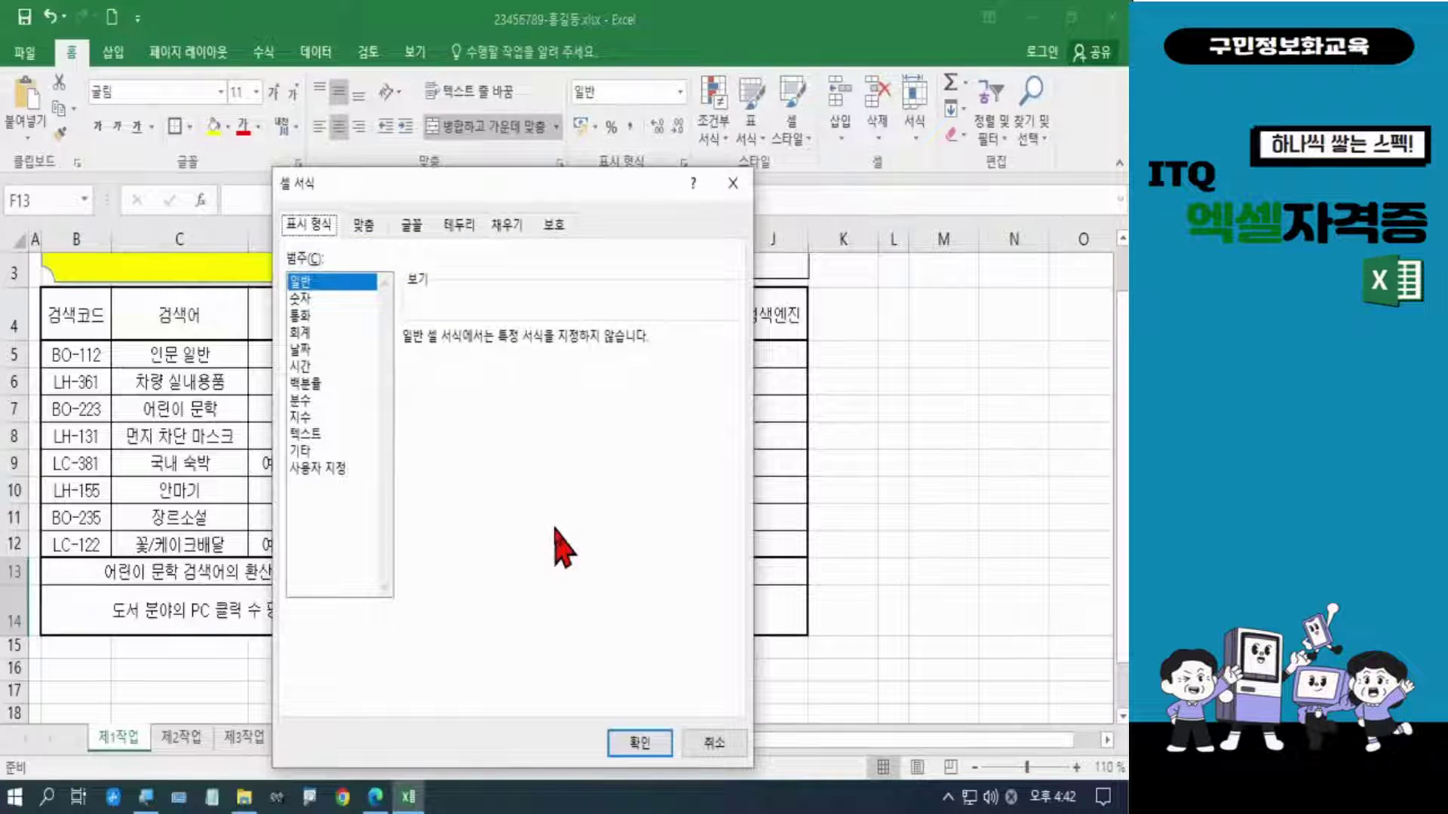
pyautogui.click(459, 225)
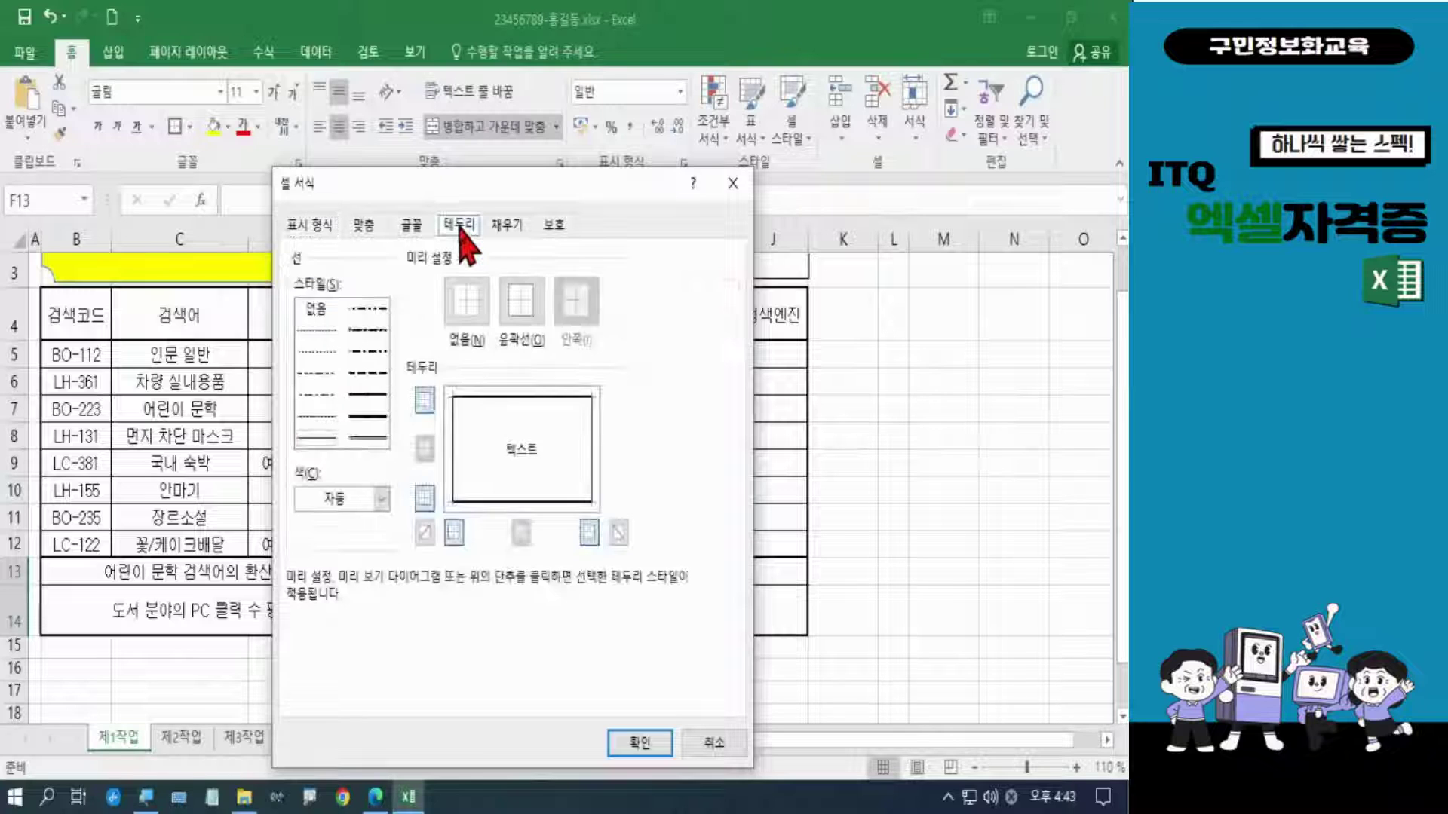
pyautogui.click(424, 533)
pyautogui.click(619, 532)
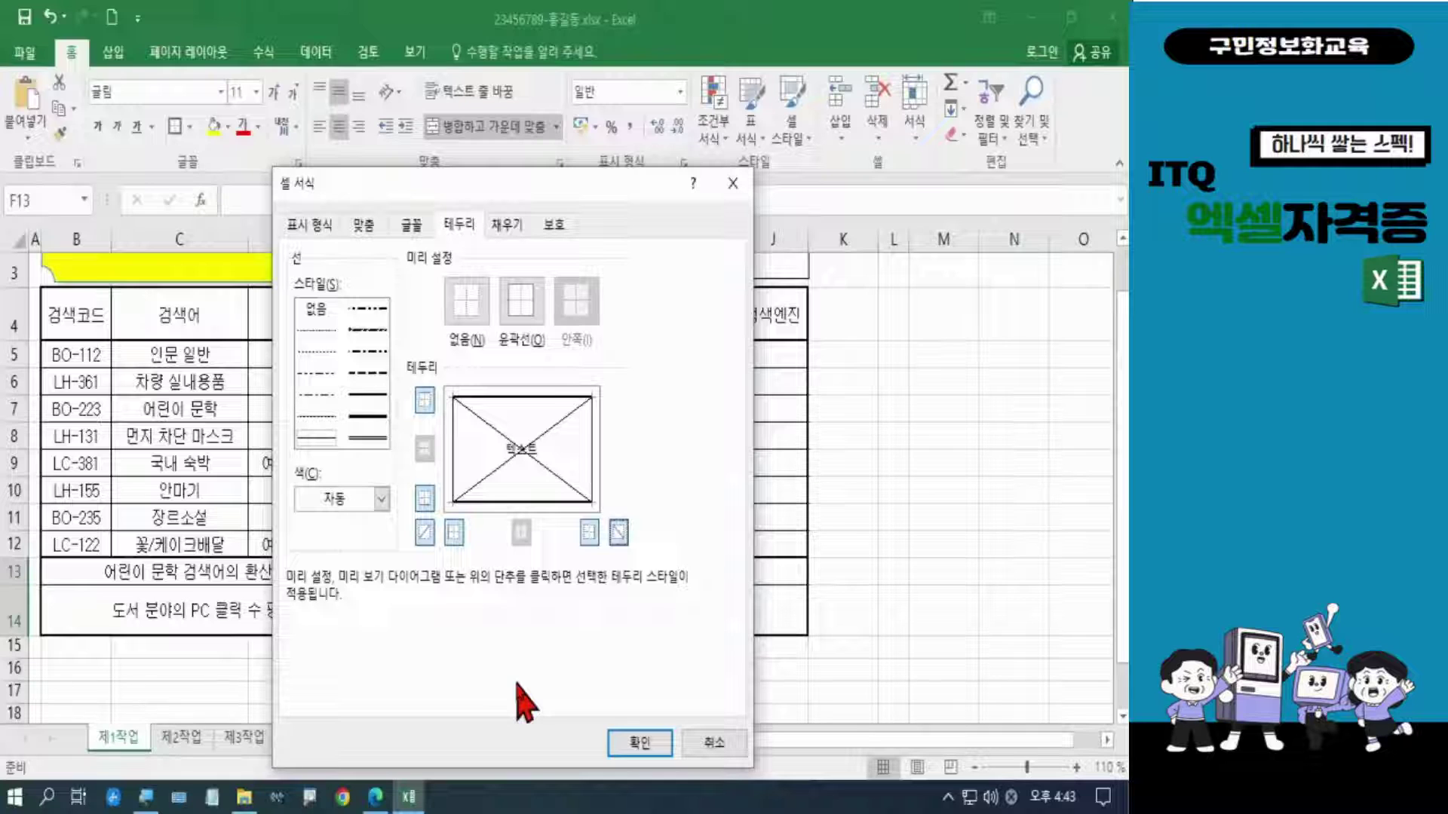
pyautogui.click(648, 747)
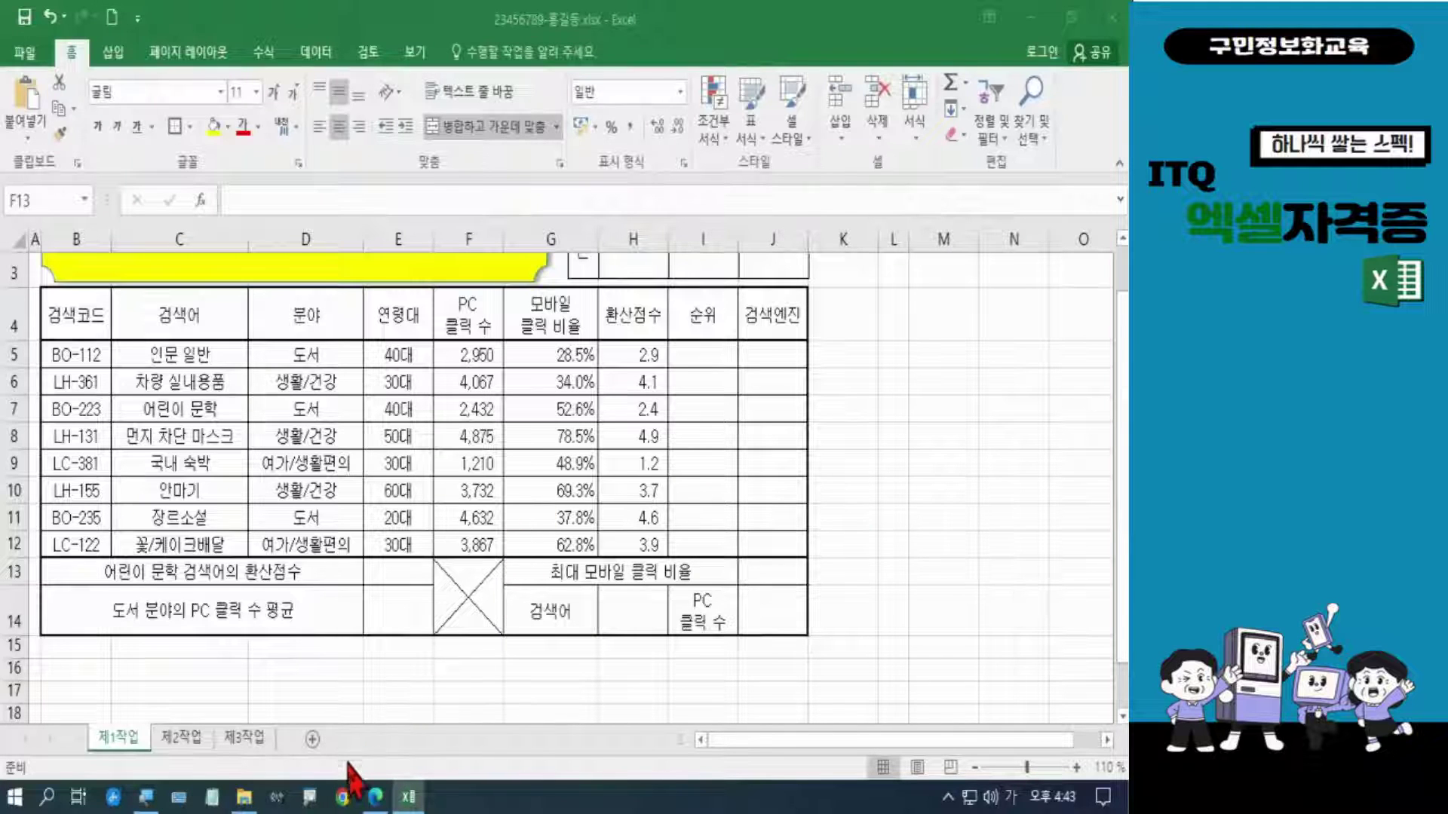
# Step: Check the fill condition in the exam sheet GE11-12A.pdf, and fill cells B4:J4, G14 and I14 in the workbook with standard orange (주황)
pyautogui.click(375, 798)
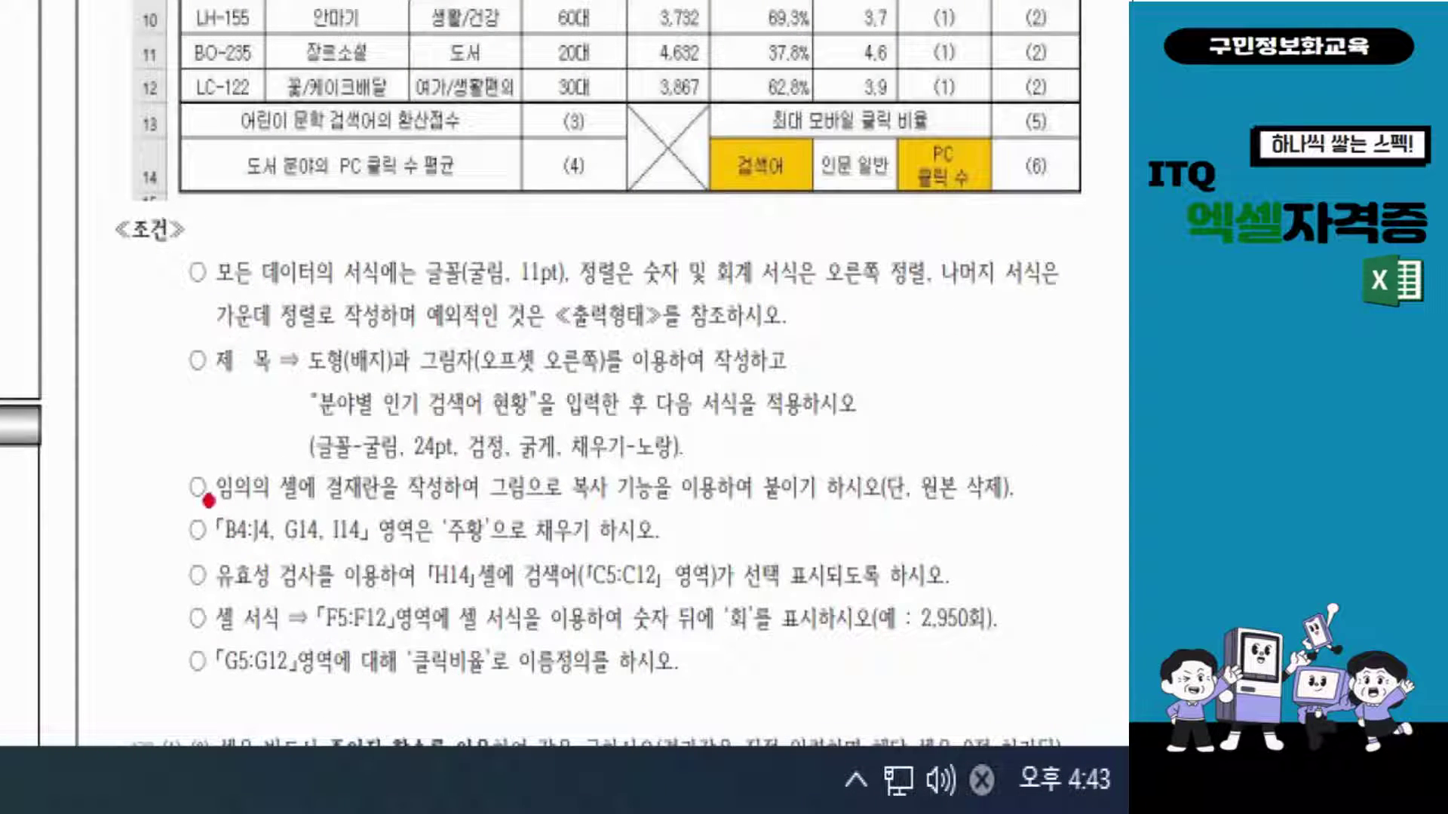
pyautogui.moveTo(203, 492); pyautogui.dragTo(281, 567)
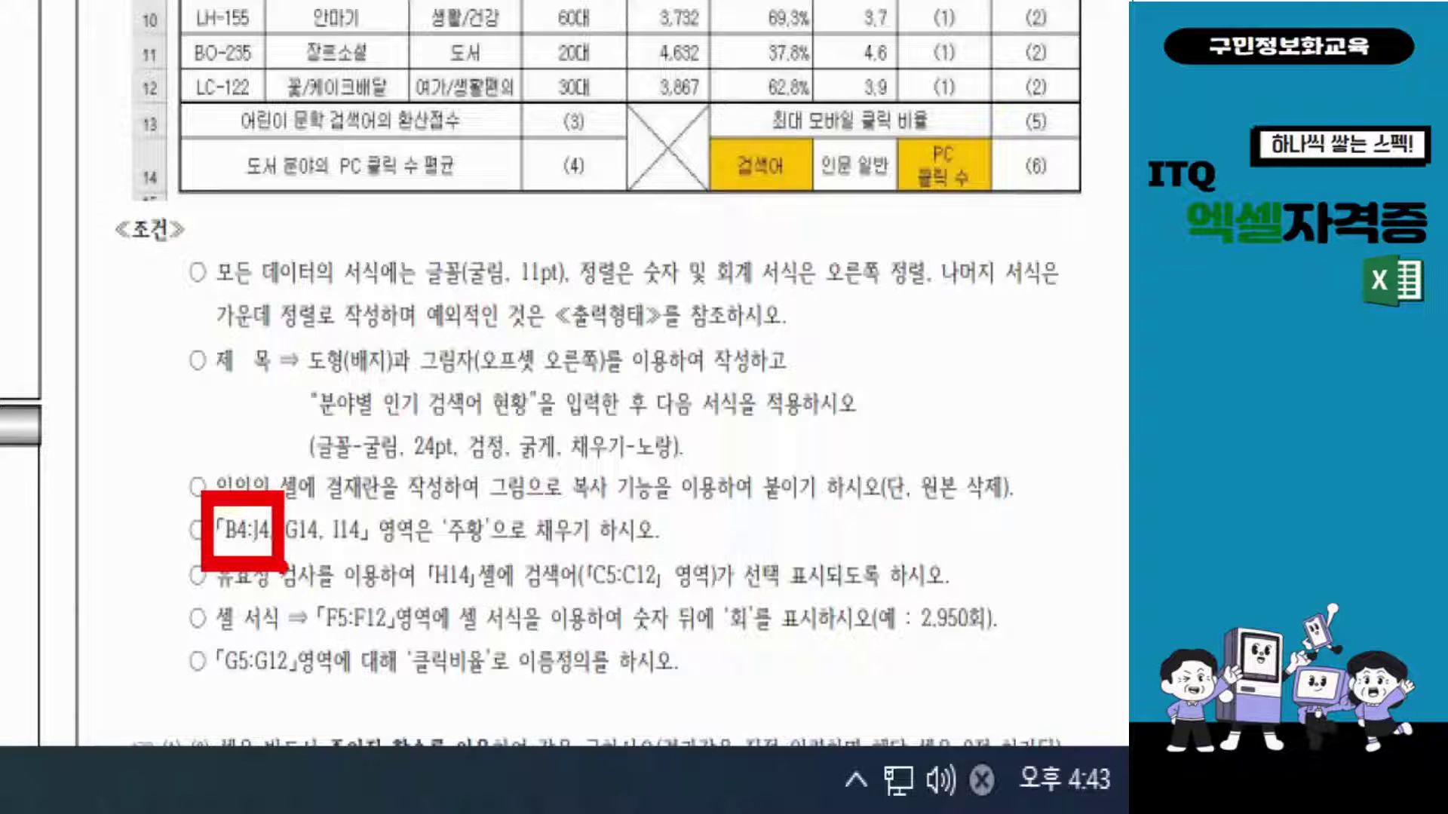
pyautogui.moveTo(436, 555); pyautogui.dragTo(504, 556)
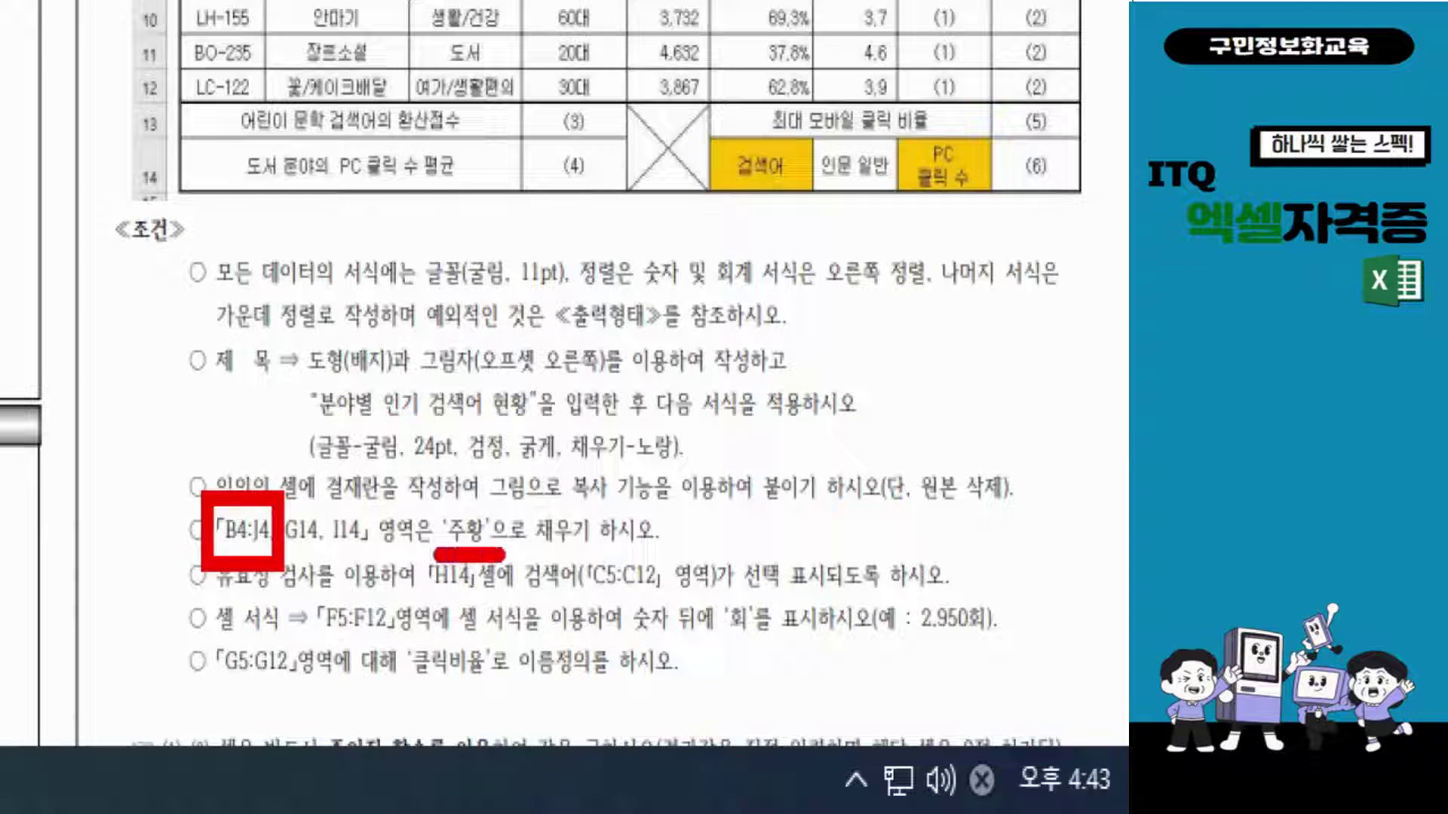
pyautogui.moveTo(286, 542); pyautogui.dragTo(381, 555)
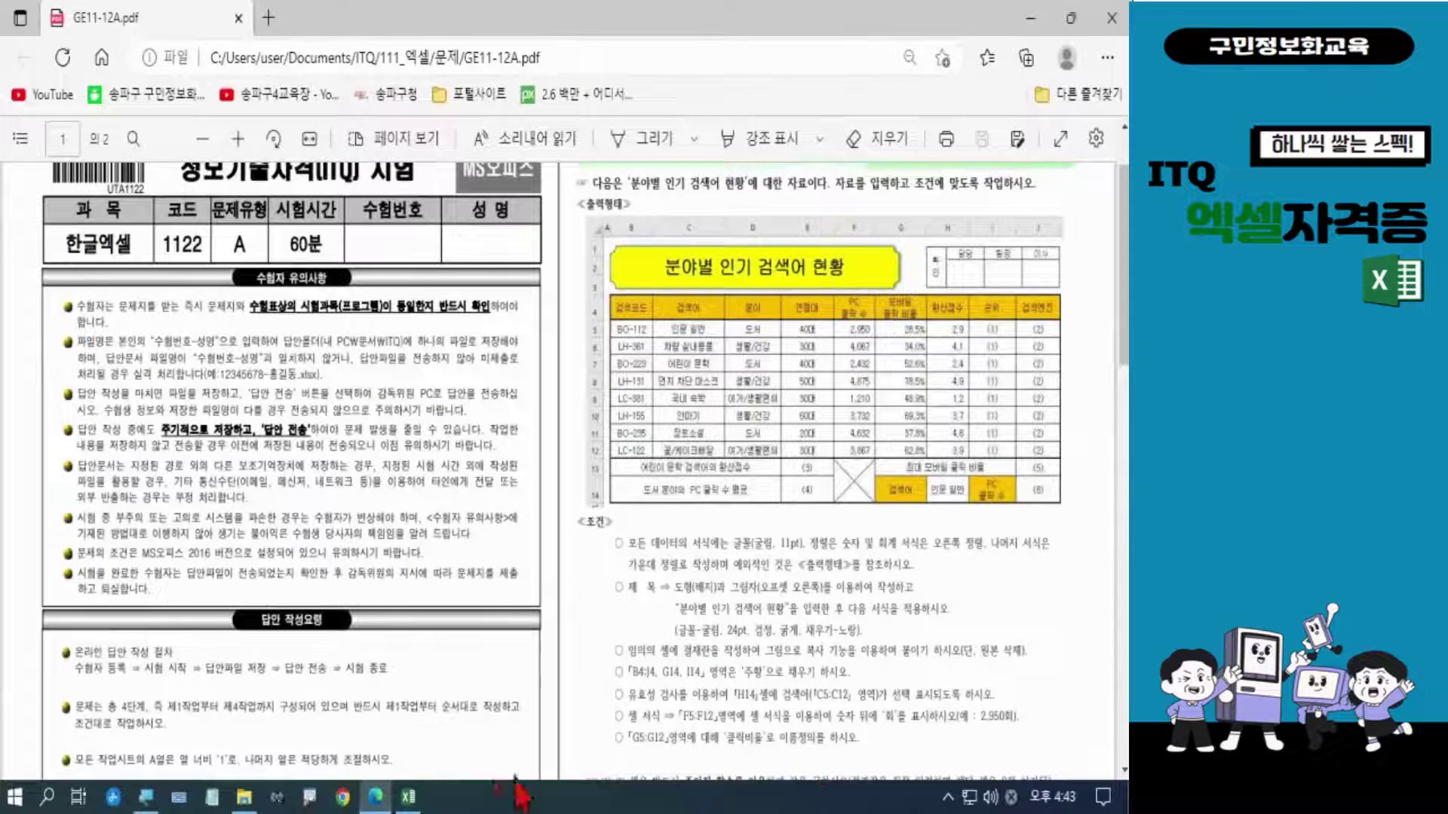
pyautogui.click(408, 797)
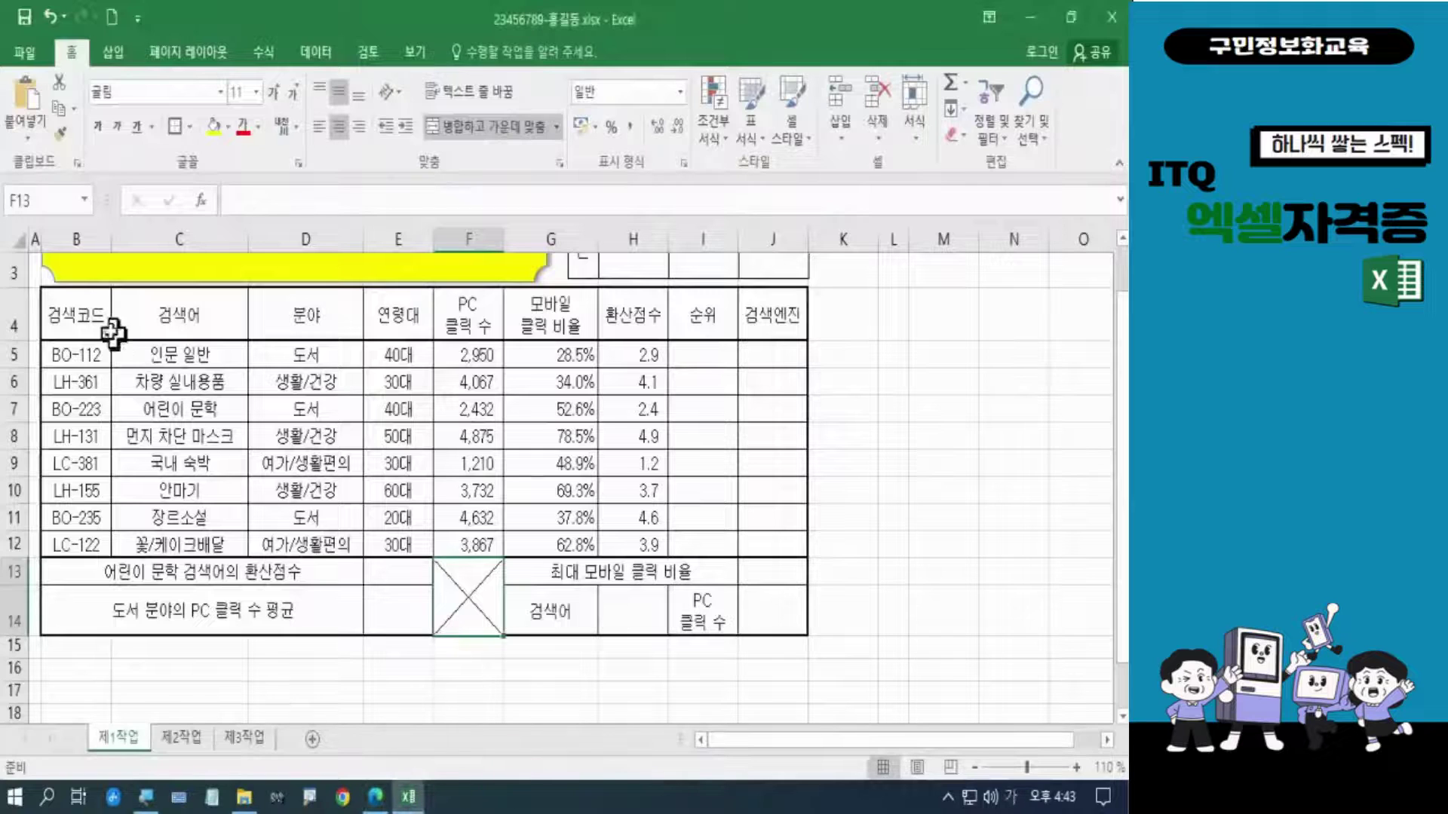
pyautogui.click(81, 315)
pyautogui.moveTo(82, 315); pyautogui.dragTo(743, 315)
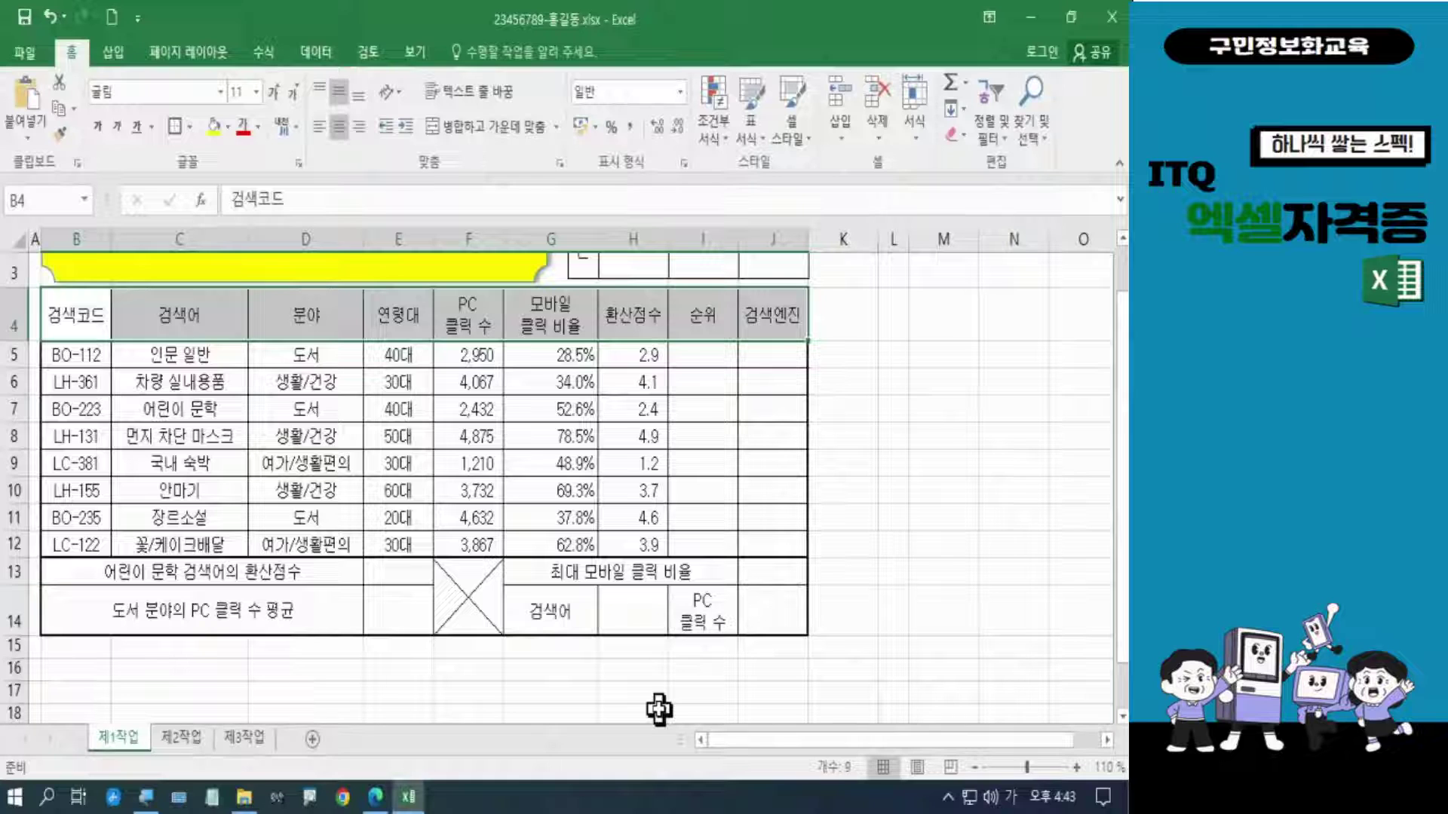
pyautogui.keyDown('ctrl'); pyautogui.click(557, 609); pyautogui.keyUp('ctrl')
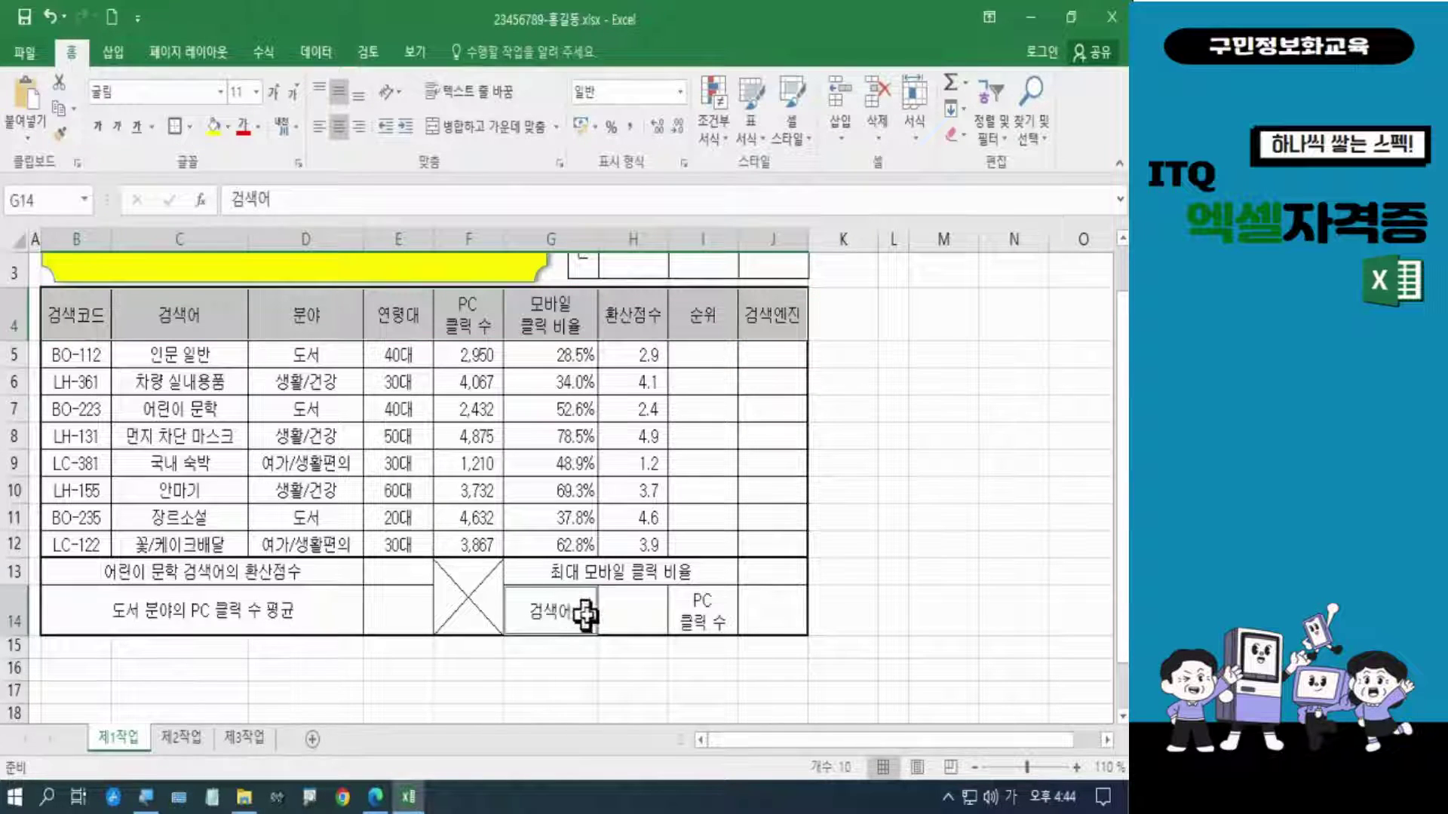
pyautogui.keyDown('ctrl'); pyautogui.click(695, 608); pyautogui.keyUp('ctrl')
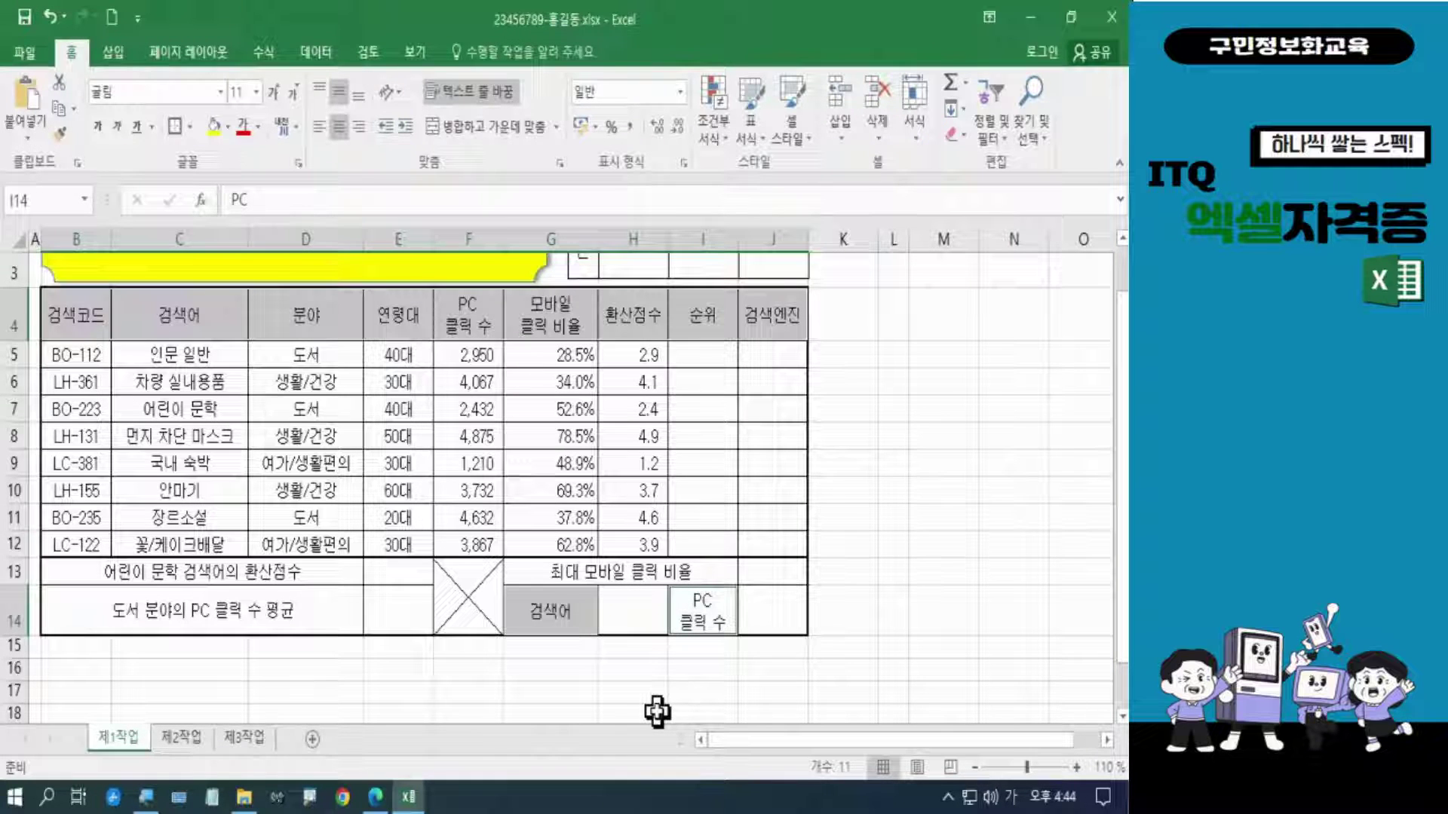
pyautogui.click(229, 127)
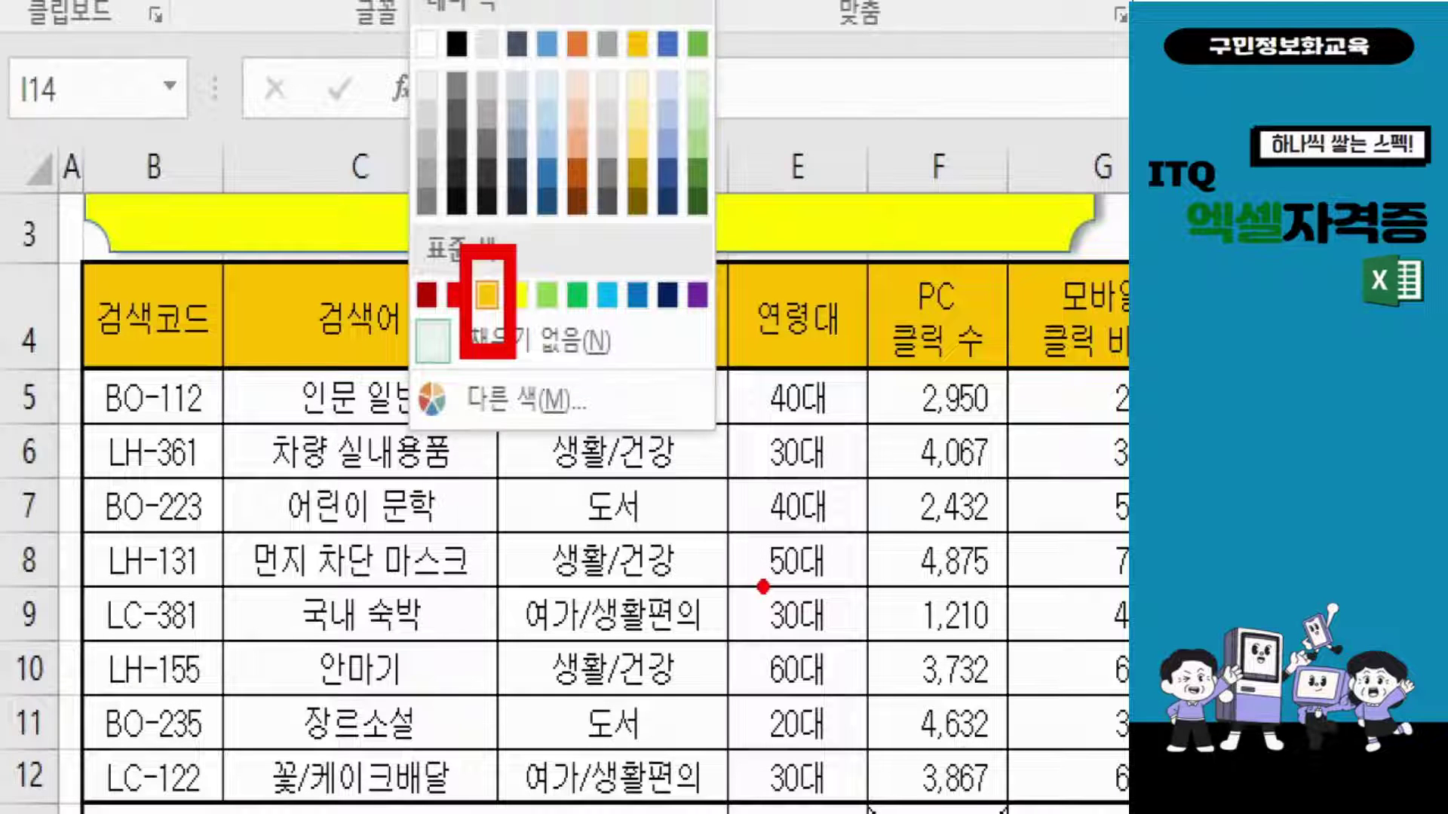
pyautogui.press('Escape')
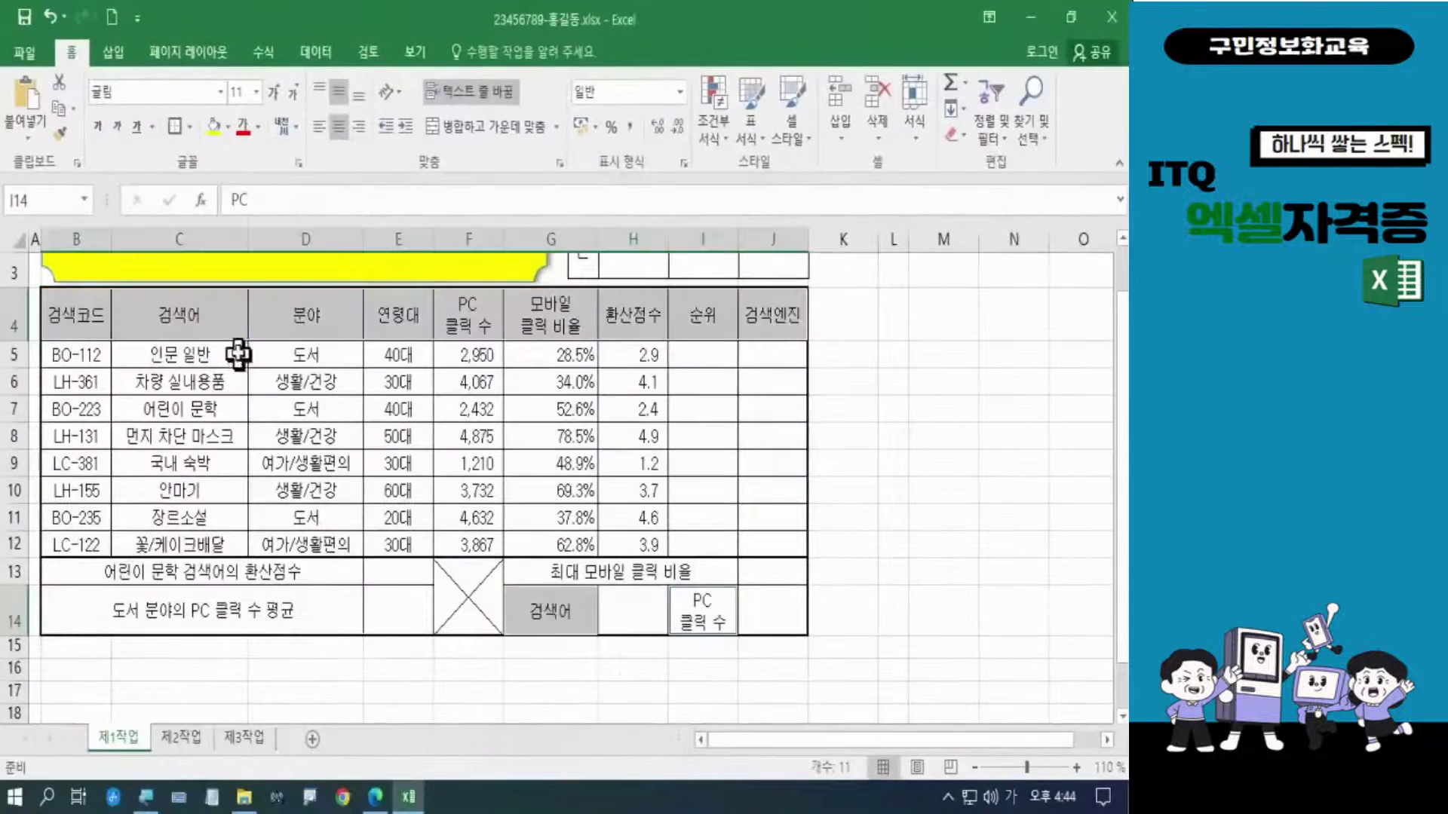
pyautogui.click(228, 127)
pyautogui.click(318, 237)
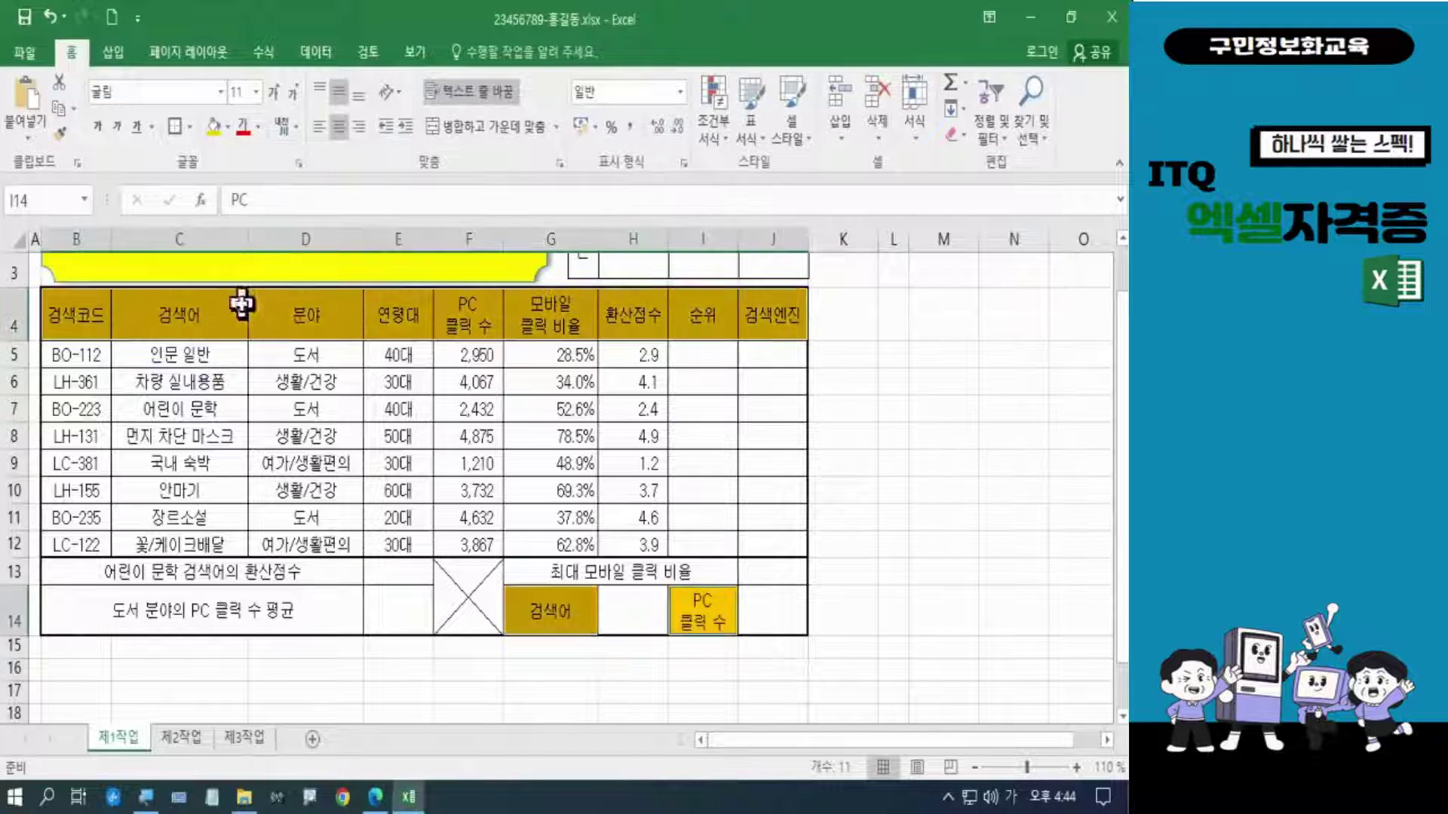
pyautogui.click(931, 671)
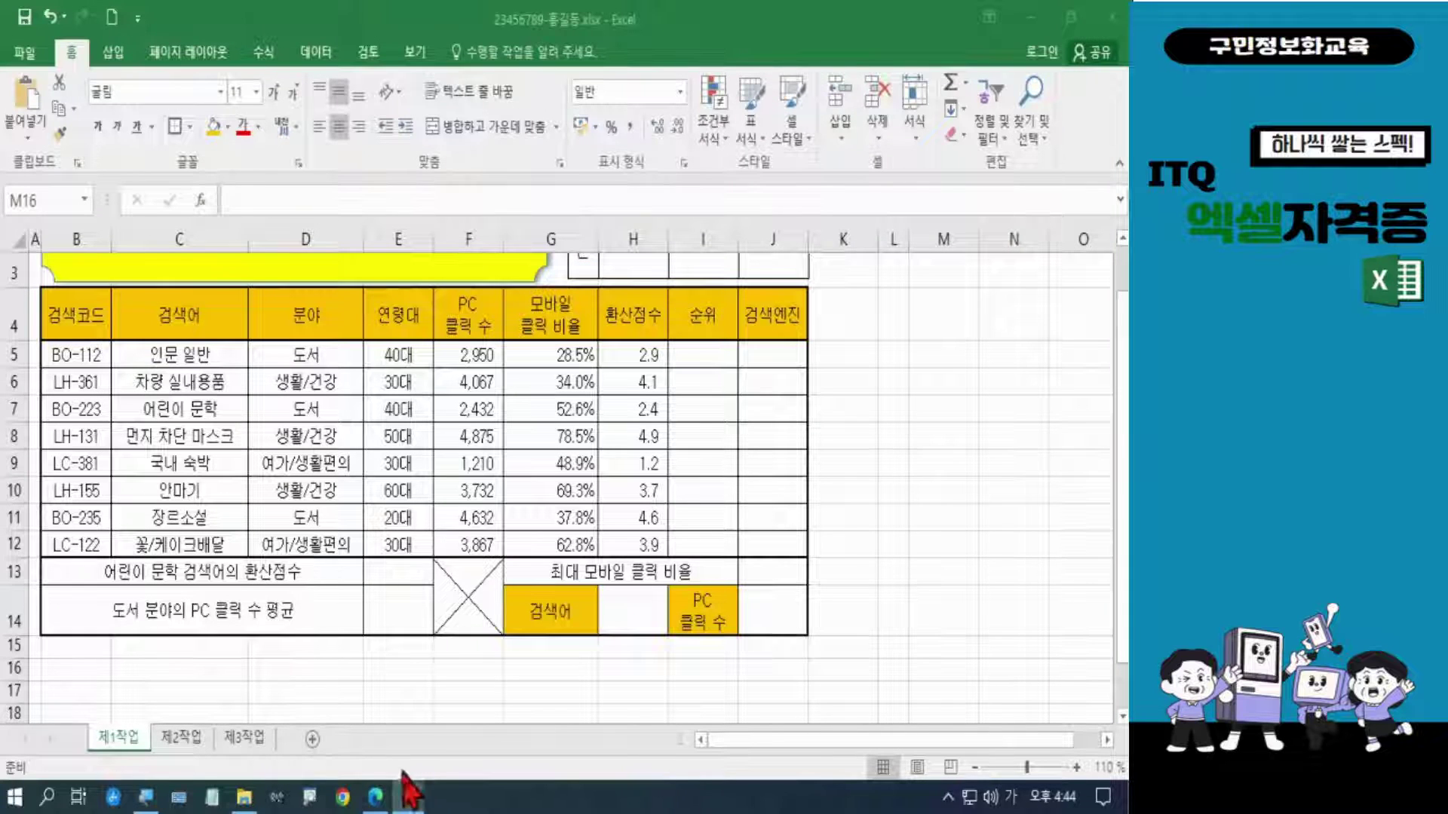
# Step: Read the data validation condition for H14 in GE11-12A.pdf, and slightly widen column H in the workbook
pyautogui.click(375, 796)
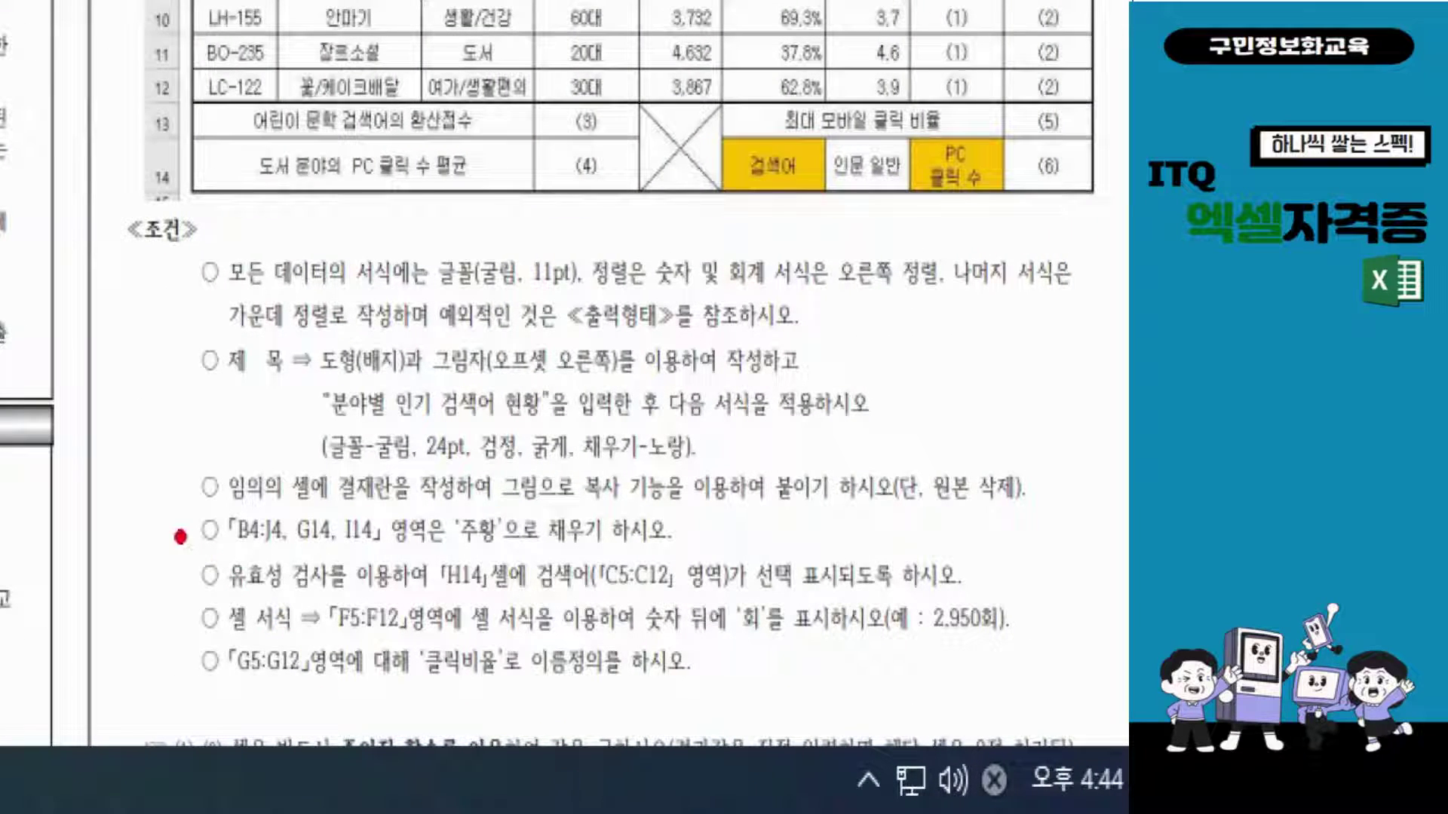
pyautogui.moveTo(176, 530)
pyautogui.mouseDown()
pyautogui.moveTo(337, 614)
pyautogui.moveTo(454, 625)
pyautogui.moveTo(411, 624)
pyautogui.moveTo(426, 624)
pyautogui.mouseUp()
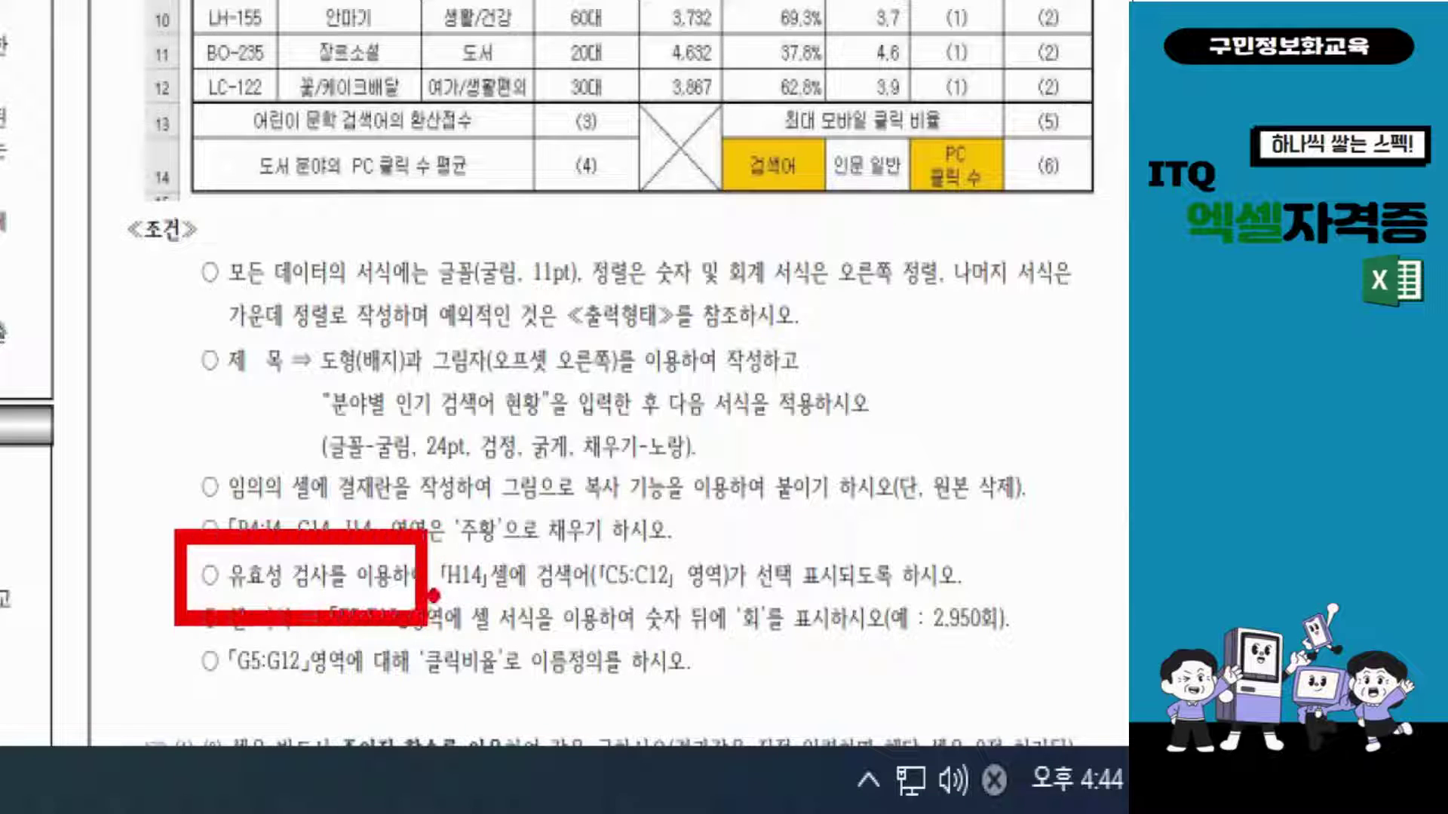
pyautogui.moveTo(434, 532)
pyautogui.mouseDown()
pyautogui.moveTo(504, 626)
pyautogui.moveTo(683, 614)
pyautogui.mouseUp()
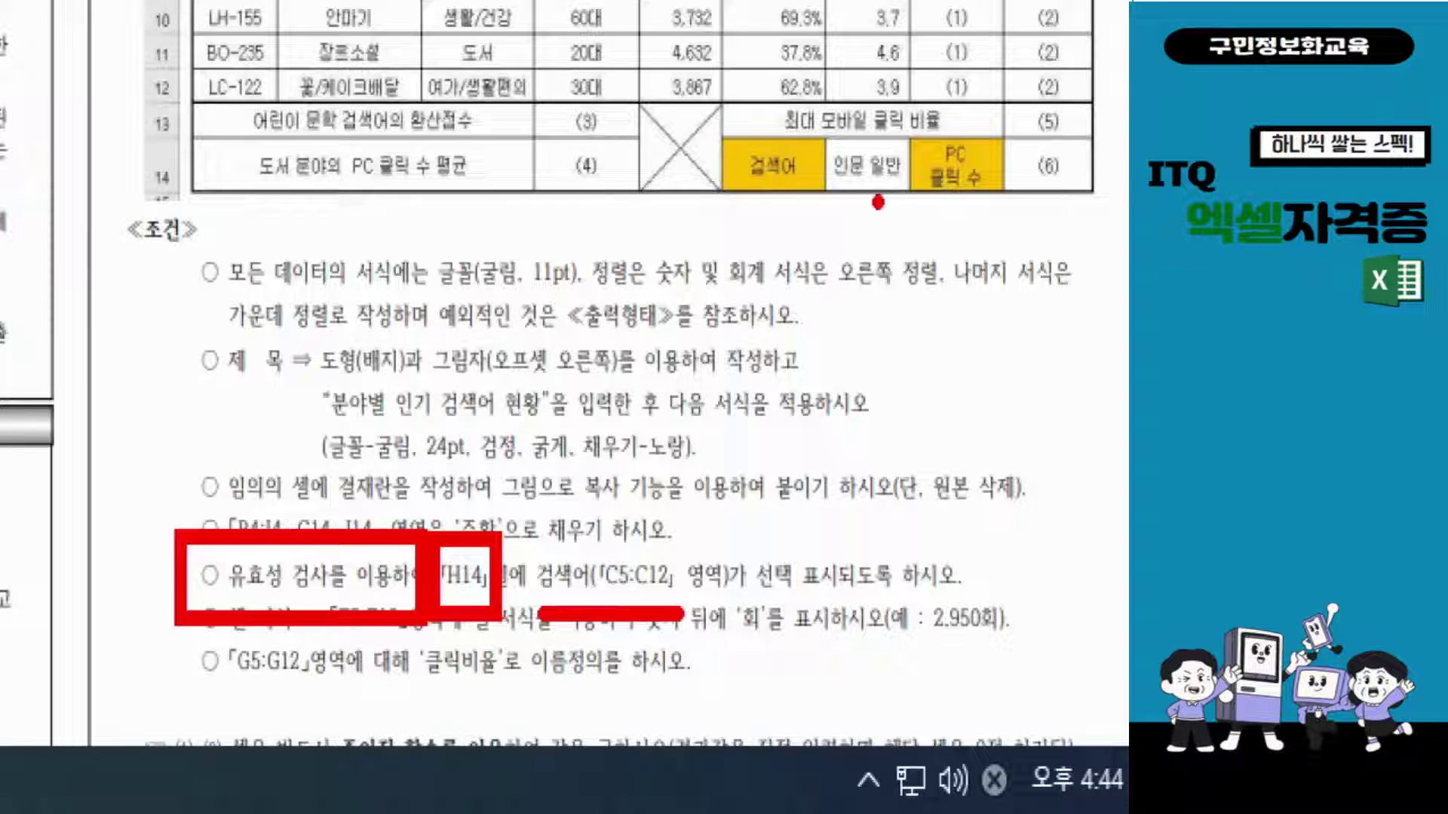
pyautogui.moveTo(926, 198)
pyautogui.mouseDown()
pyautogui.moveTo(860, 246)
pyautogui.moveTo(929, 121)
pyautogui.moveTo(884, 262)
pyautogui.mouseUp()
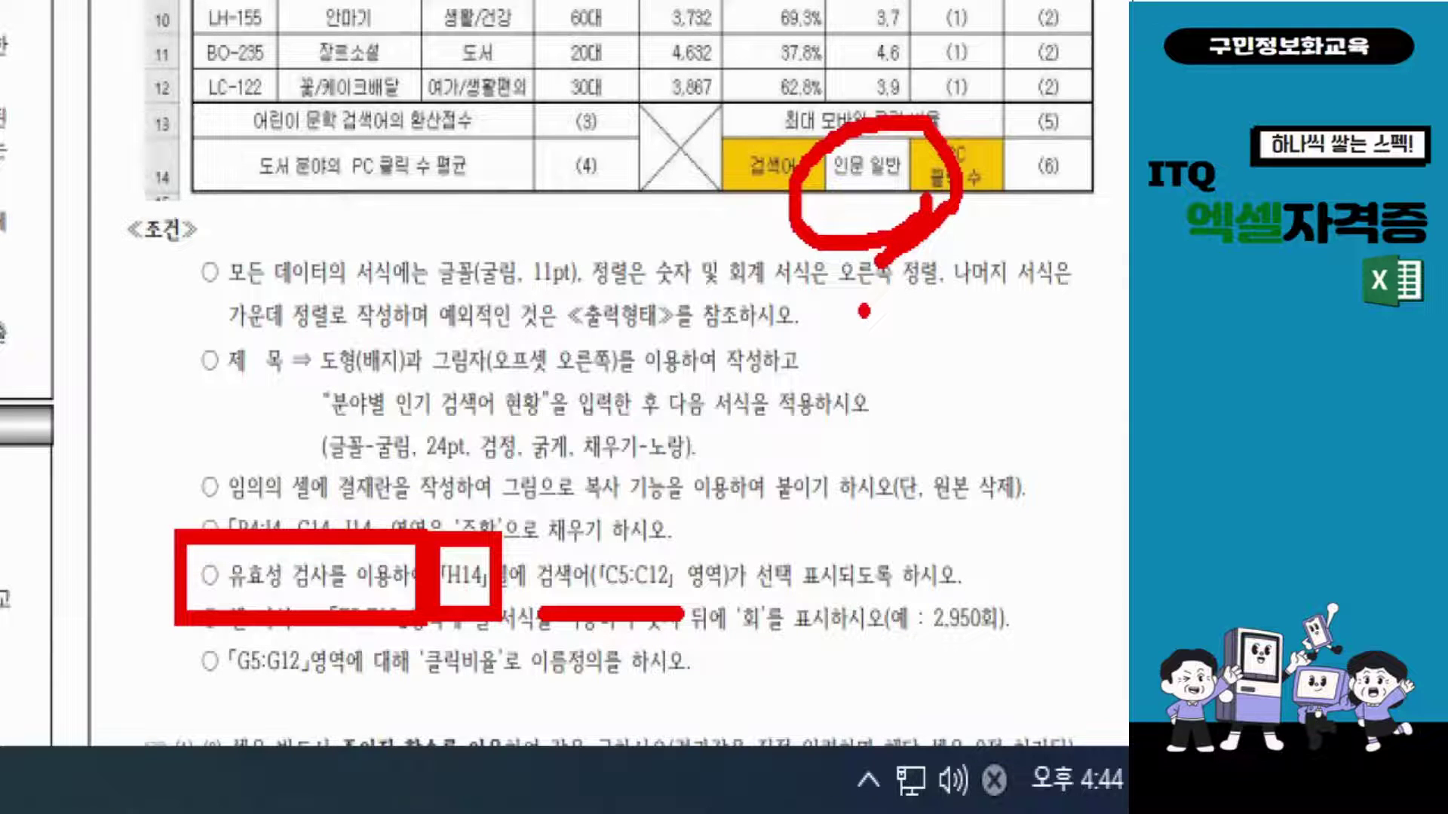
pyautogui.press('Escape')
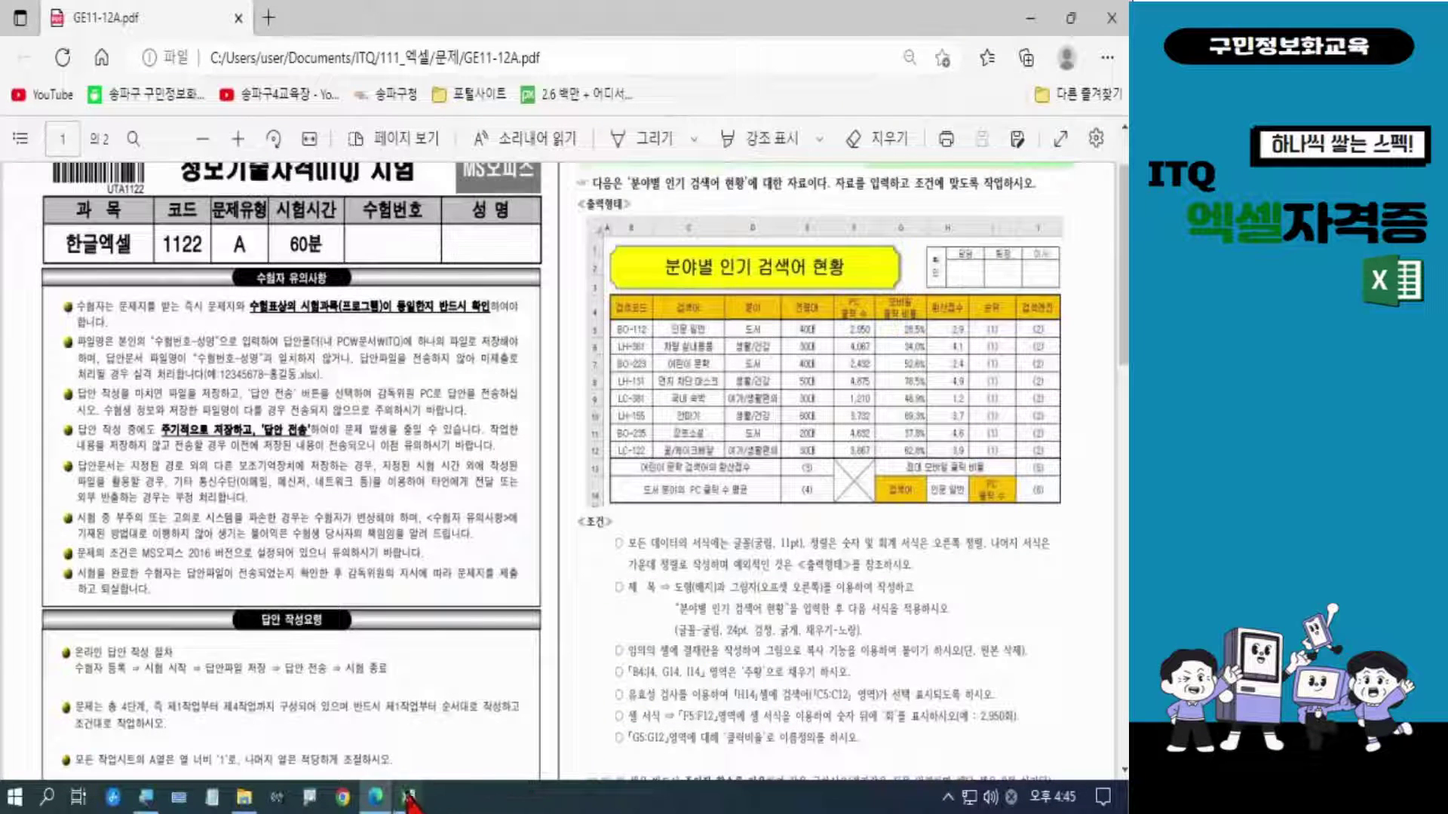
pyautogui.click(408, 797)
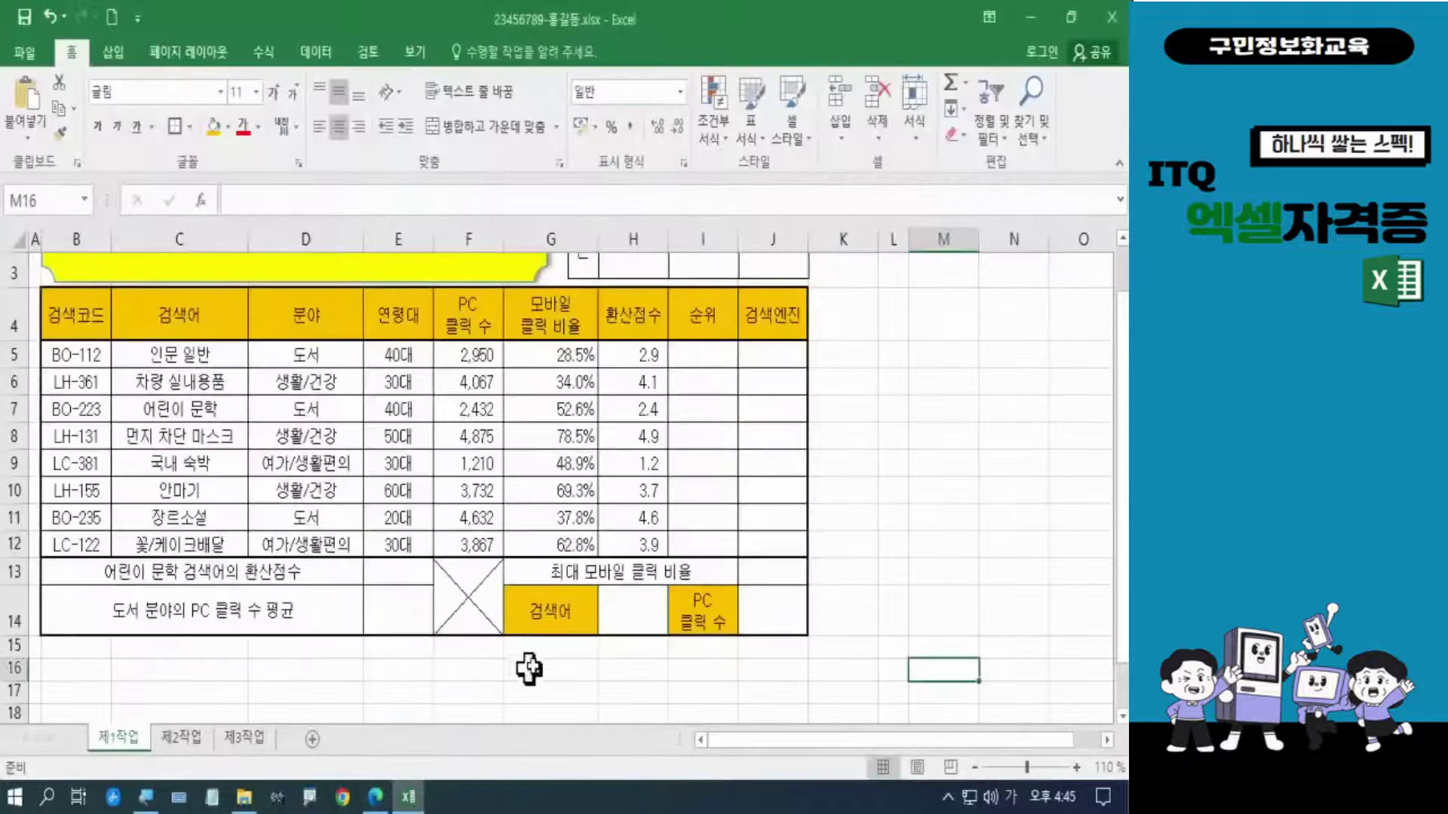
pyautogui.click(631, 609)
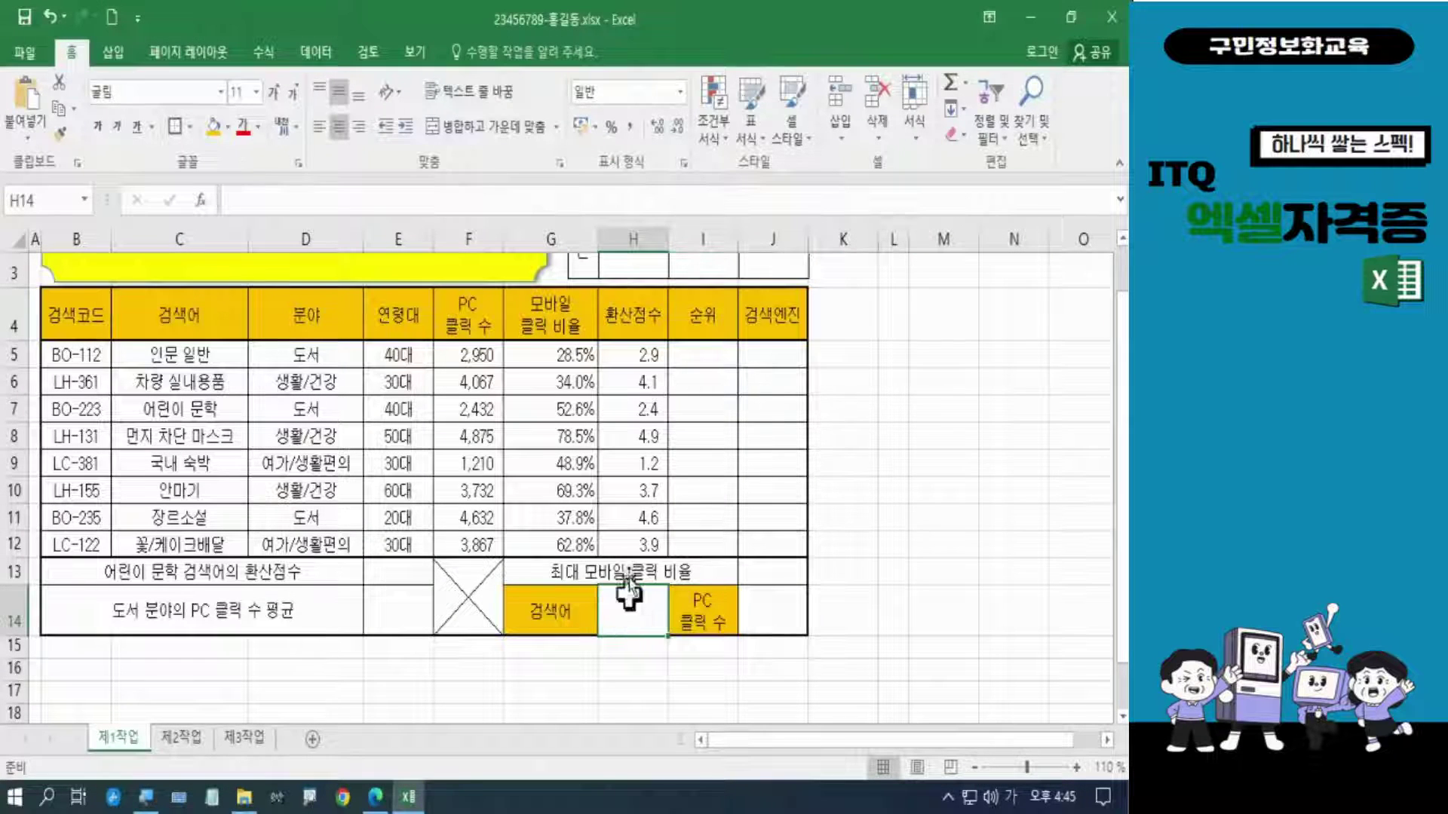
pyautogui.moveTo(668, 240); pyautogui.dragTo(683, 248)
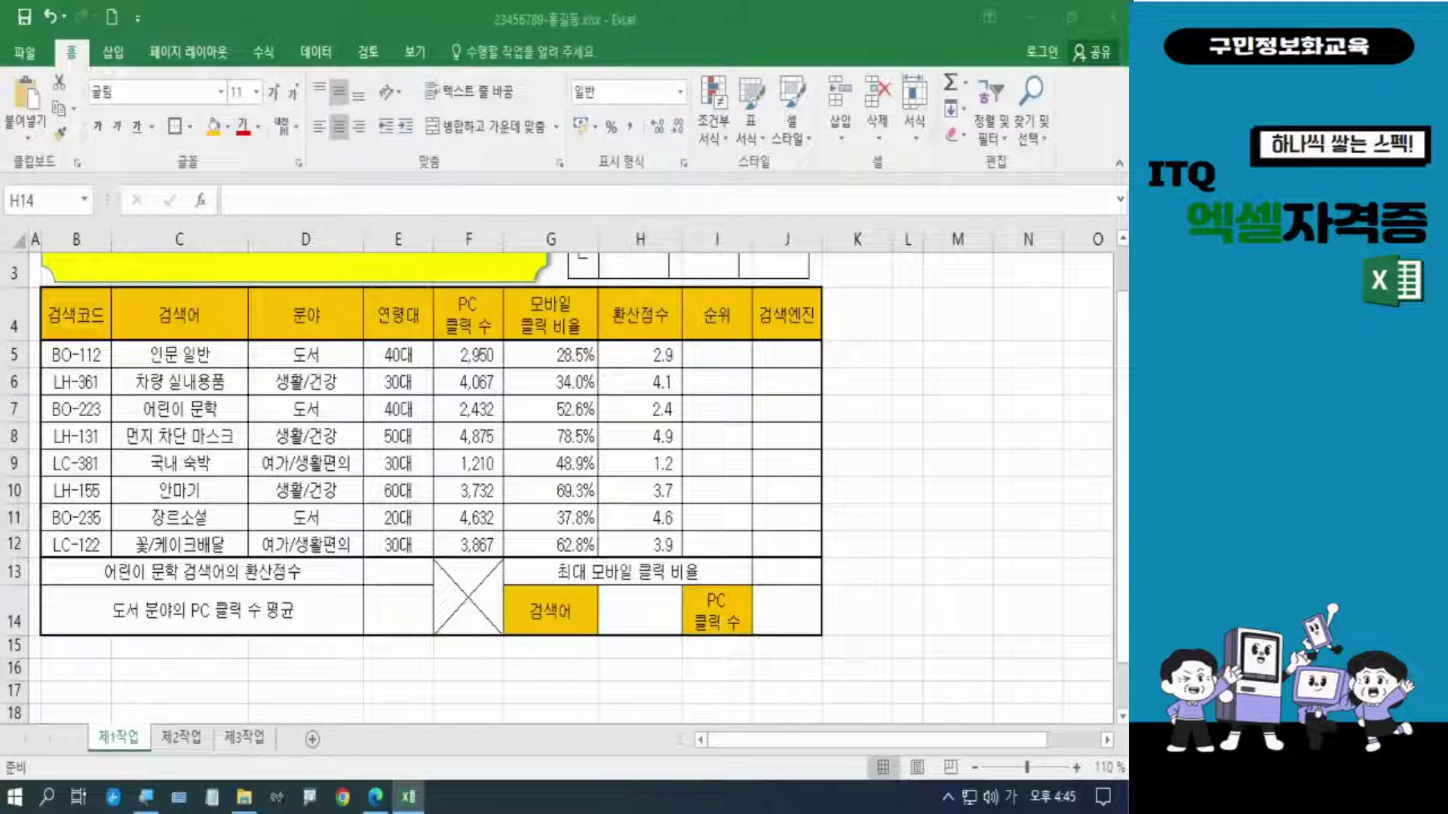
# Step: Apply list (목록) data validation to cell H14 with the source =$C$5:$C$12
pyautogui.click(638, 607)
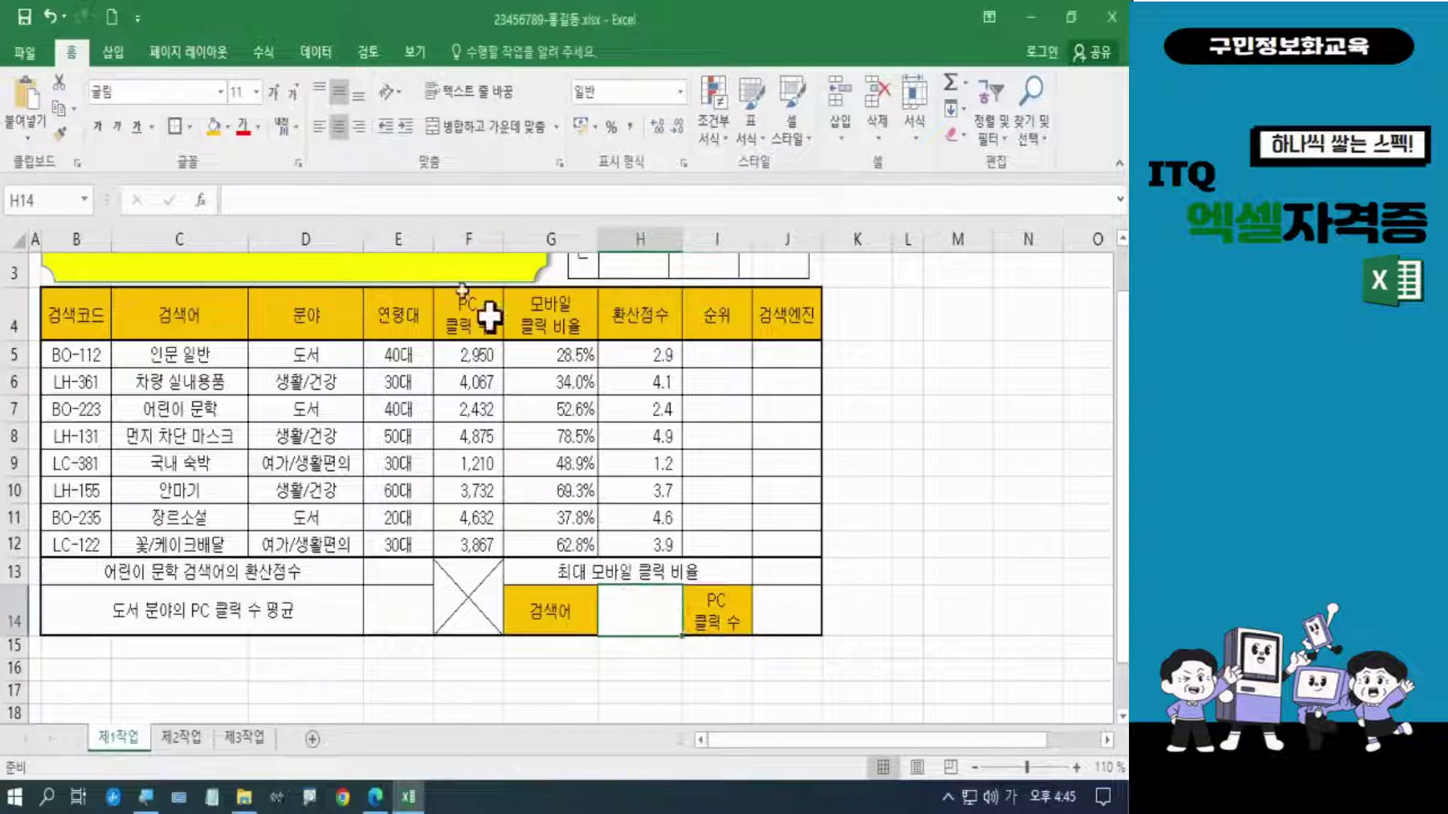
pyautogui.click(305, 54)
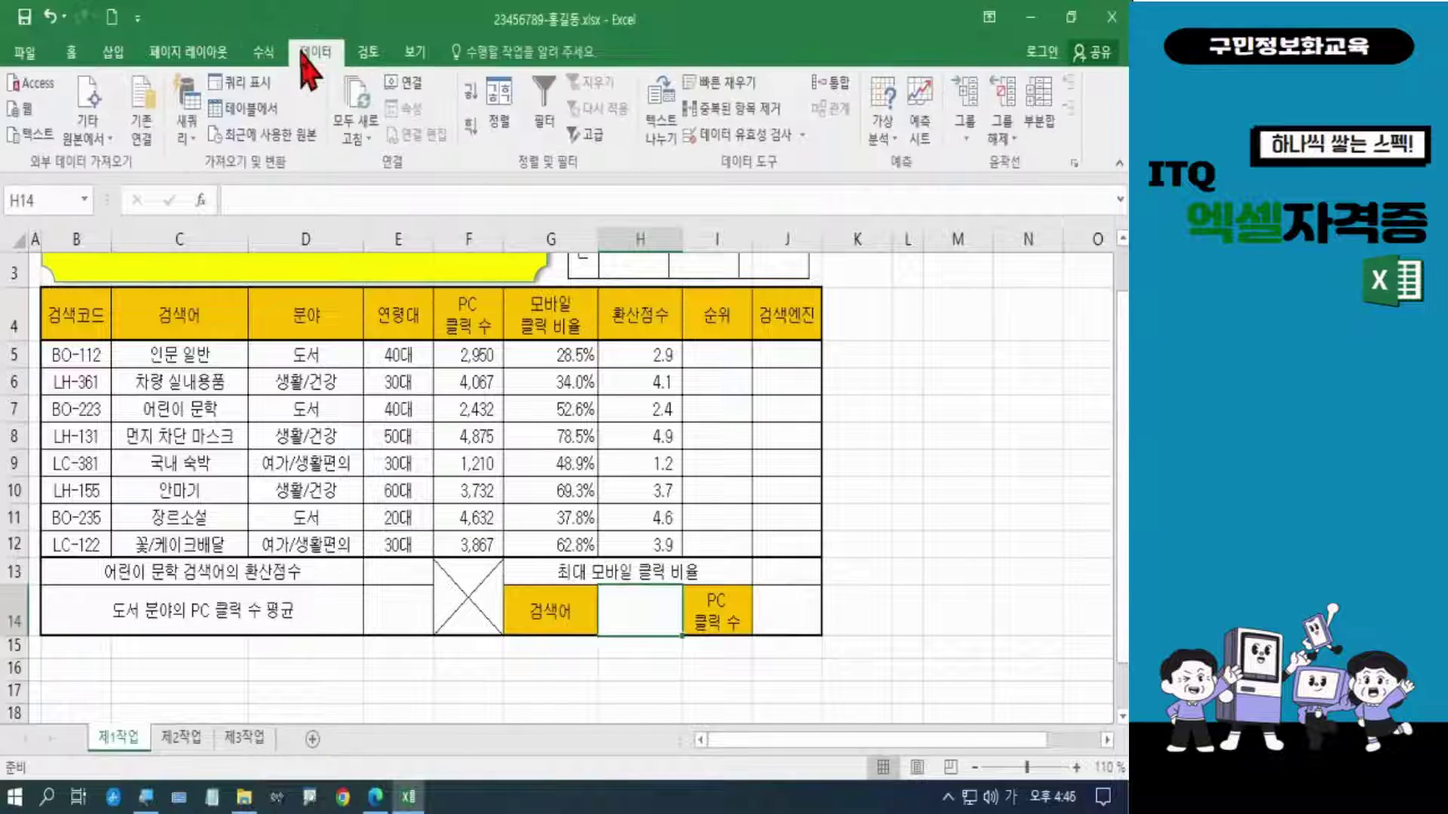
pyautogui.click(728, 136)
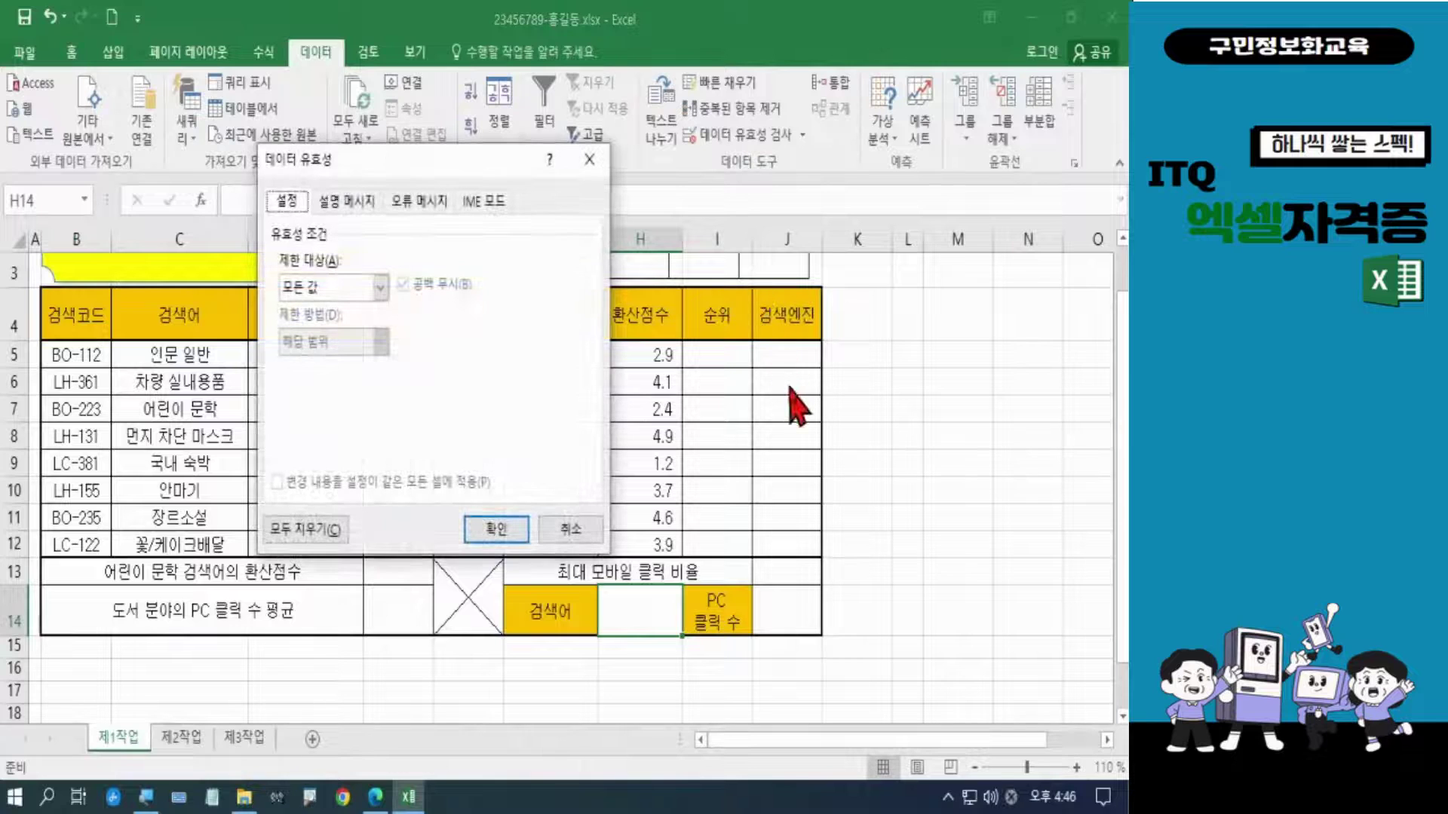
pyautogui.moveTo(495, 160); pyautogui.dragTo(831, 153)
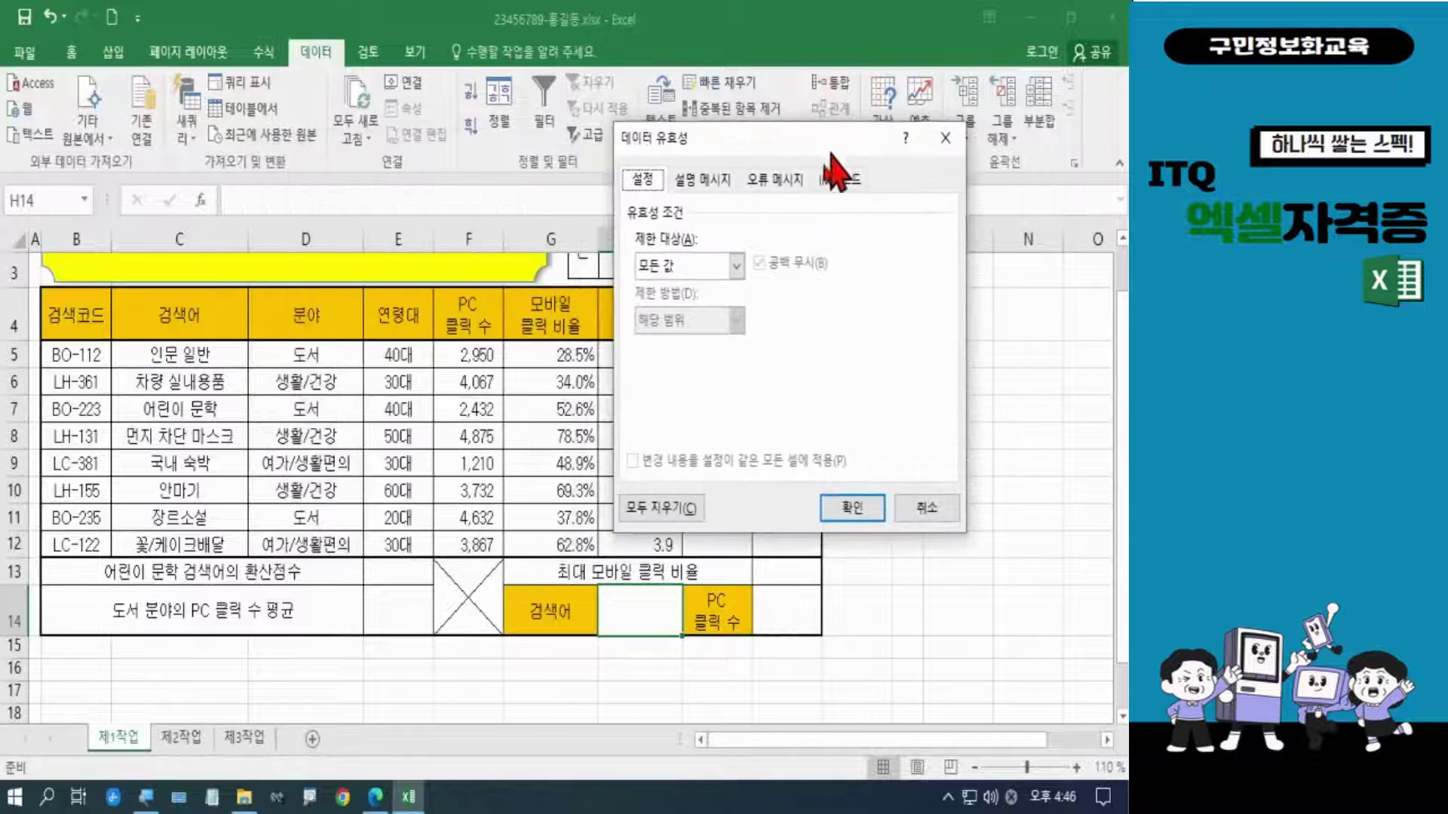
pyautogui.click(737, 267)
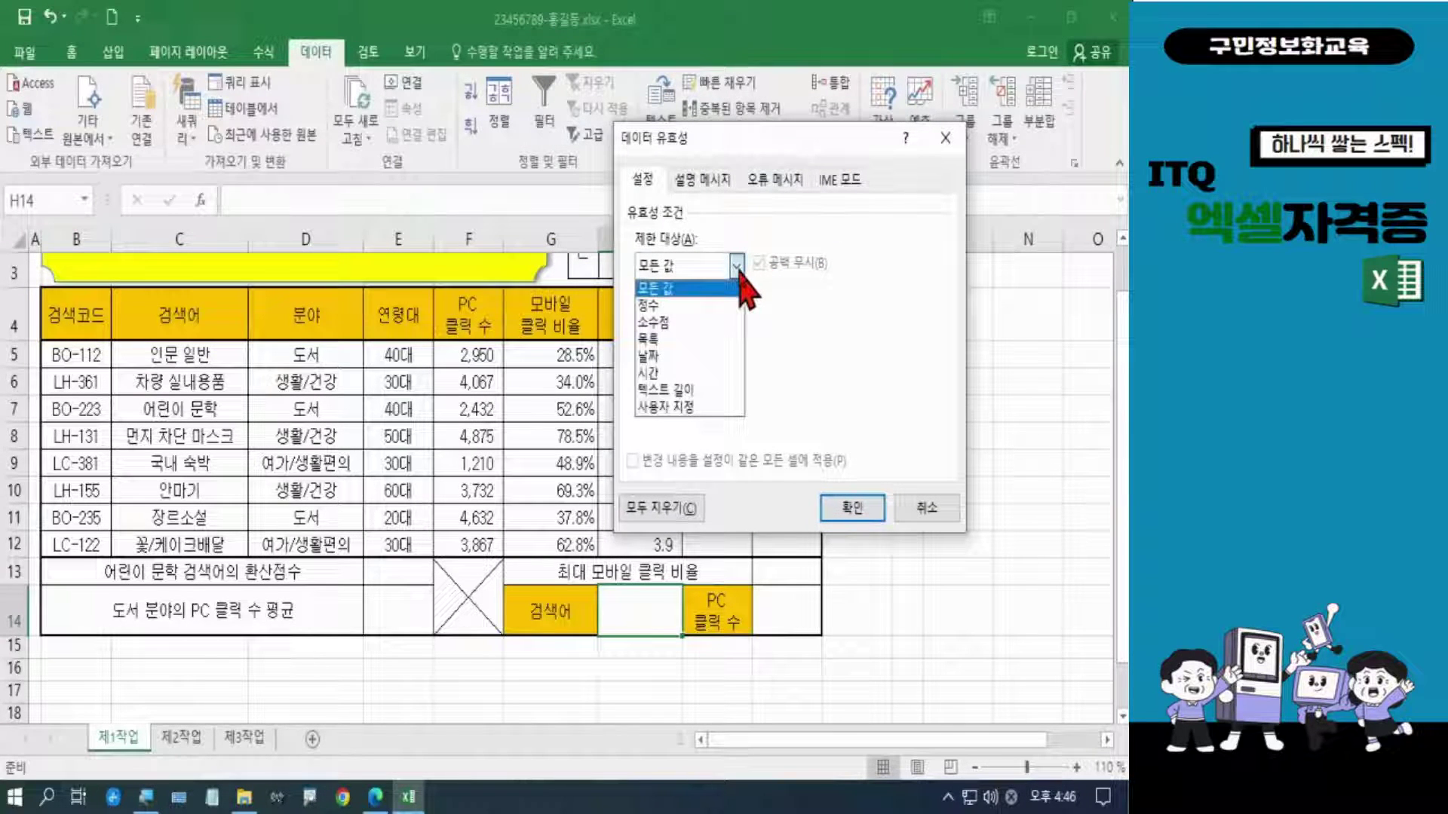
pyautogui.click(701, 338)
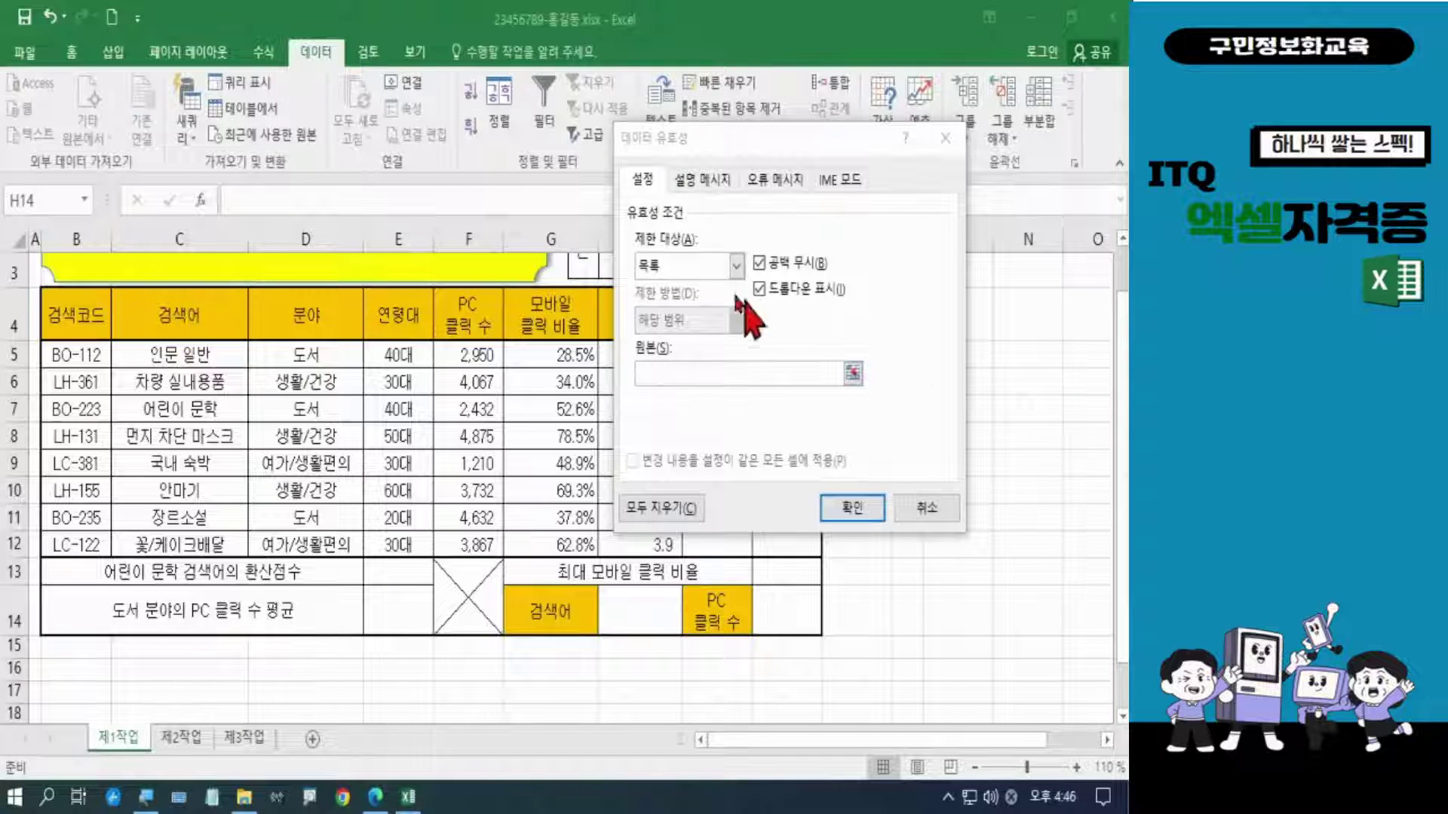
pyautogui.click(670, 370)
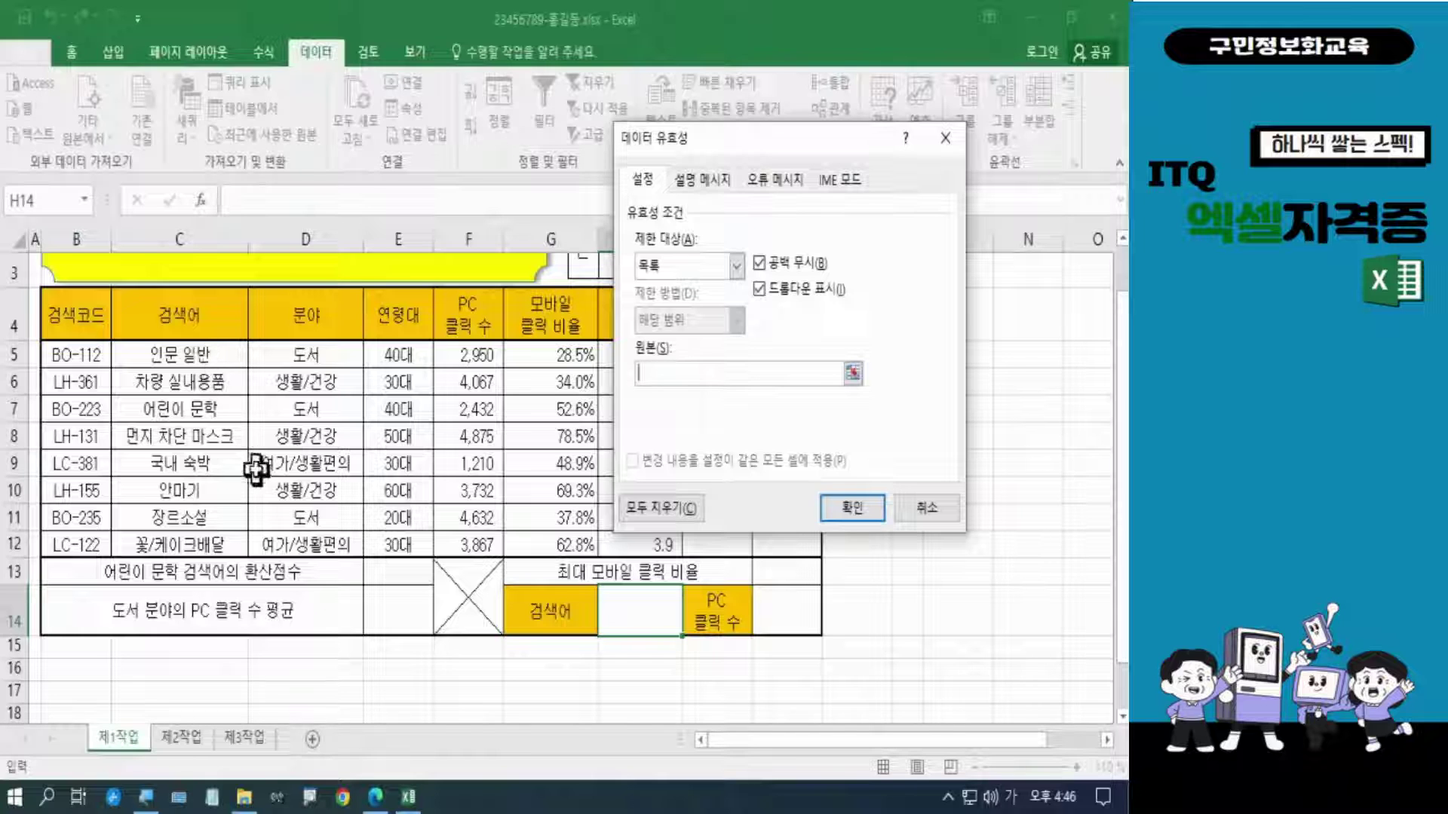
pyautogui.moveTo(109, 337)
pyautogui.mouseDown()
pyautogui.moveTo(151, 396)
pyautogui.moveTo(178, 544)
pyautogui.moveTo(215, 522)
pyautogui.moveTo(609, 601)
pyautogui.moveTo(539, 624)
pyautogui.mouseUp()
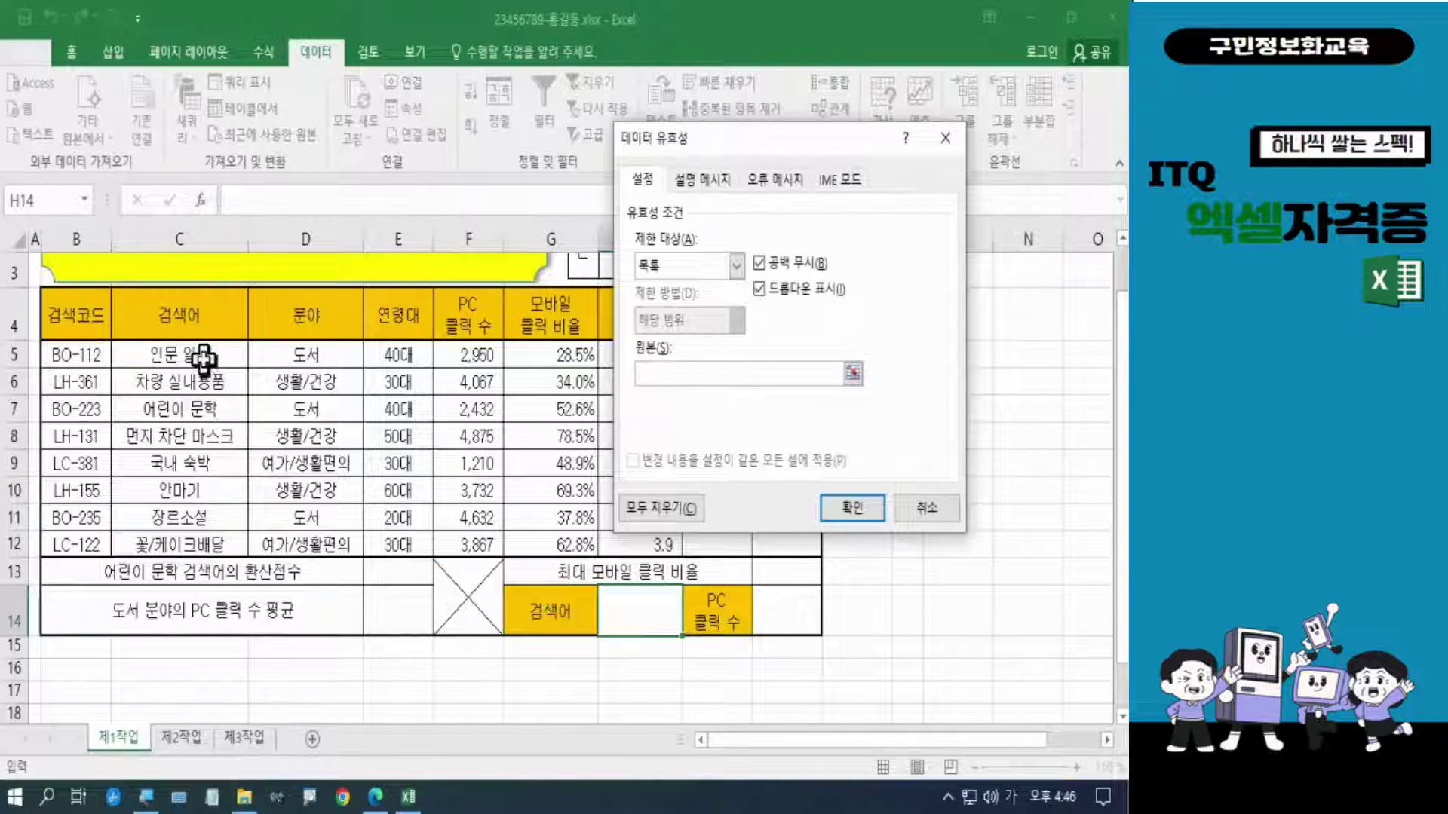
pyautogui.moveTo(203, 356); pyautogui.dragTo(204, 537)
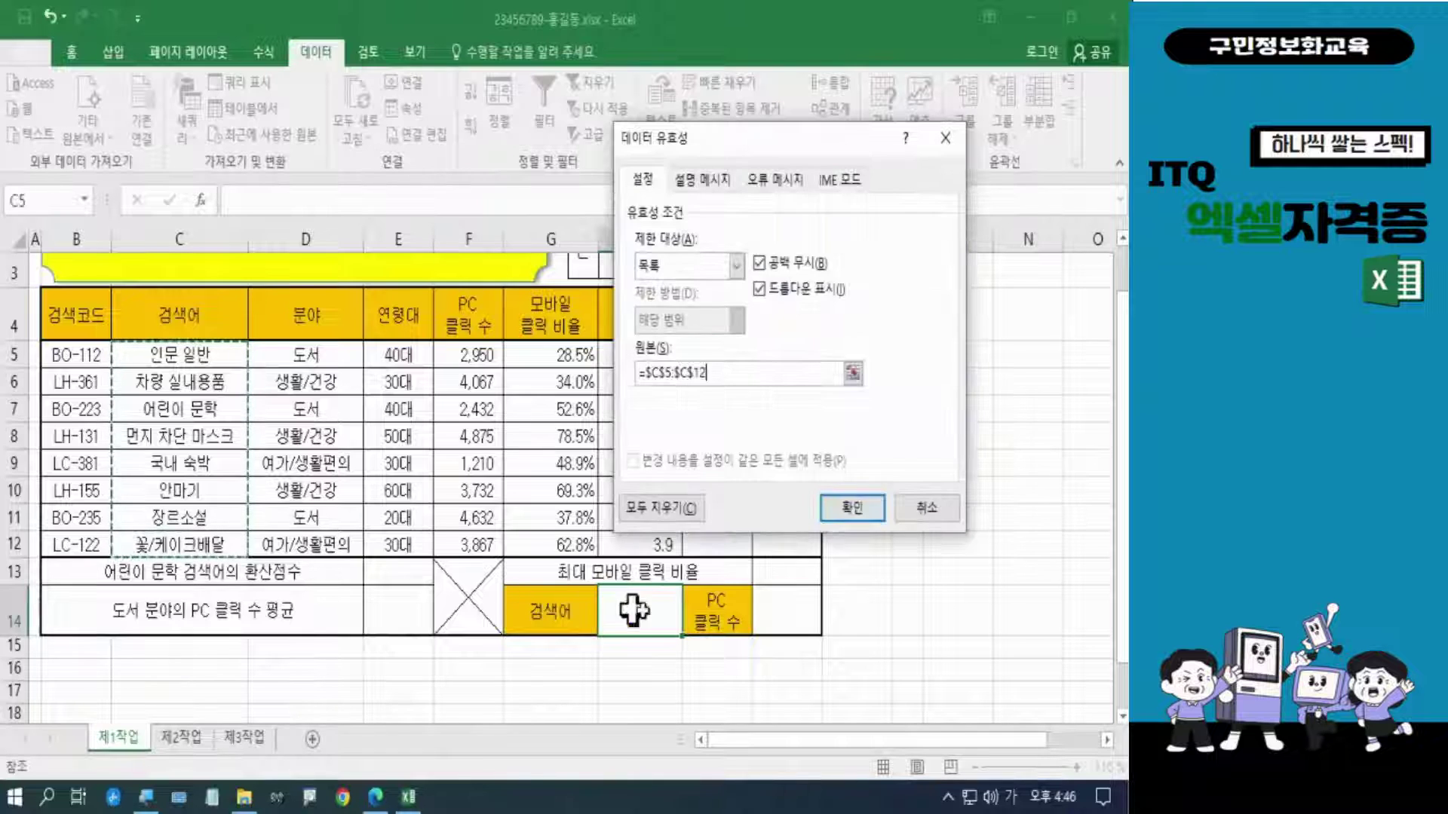
pyautogui.click(864, 514)
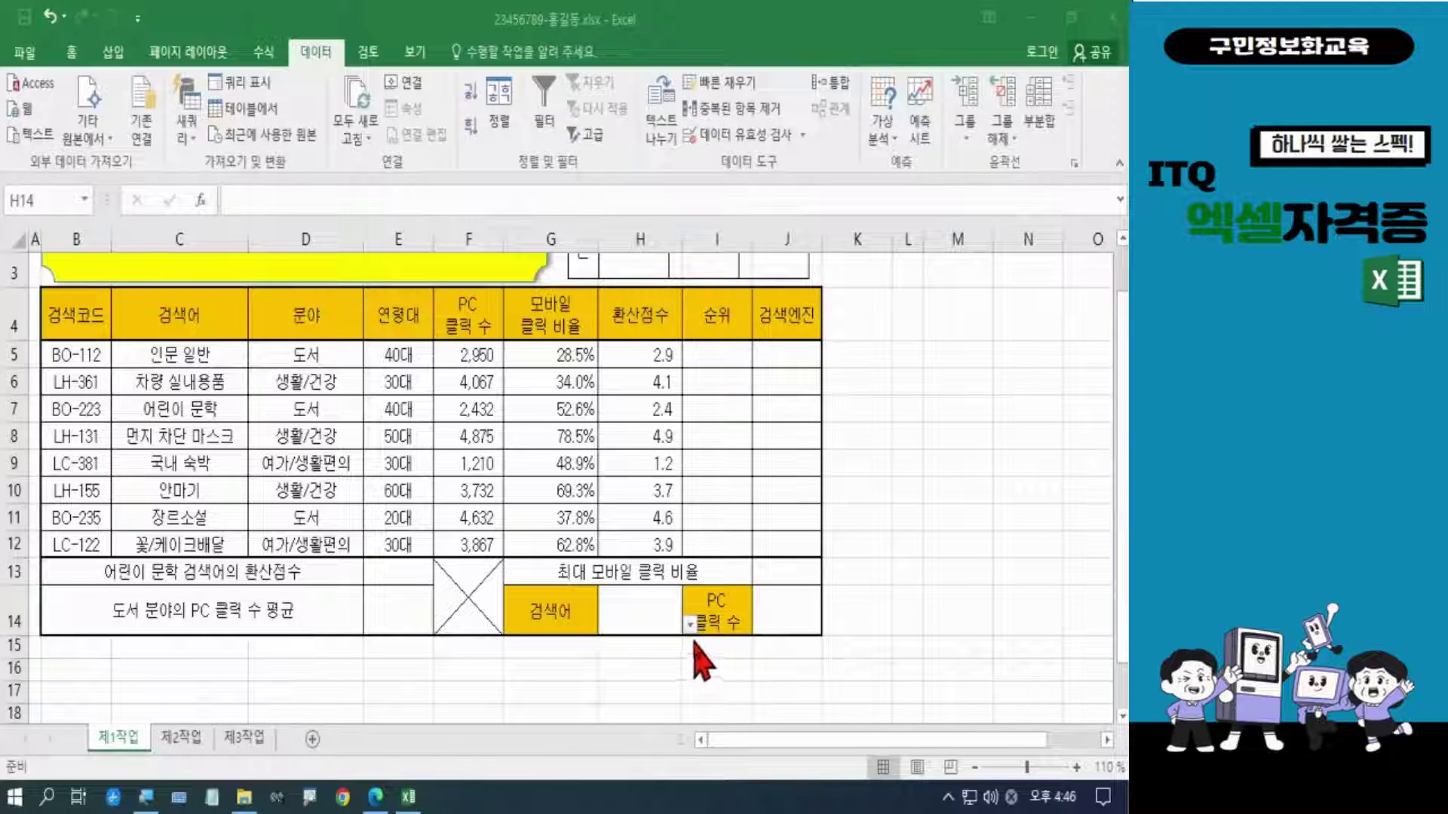
# Step: Choose 인문 일반 from the validation list in cell H14
pyautogui.click(687, 628)
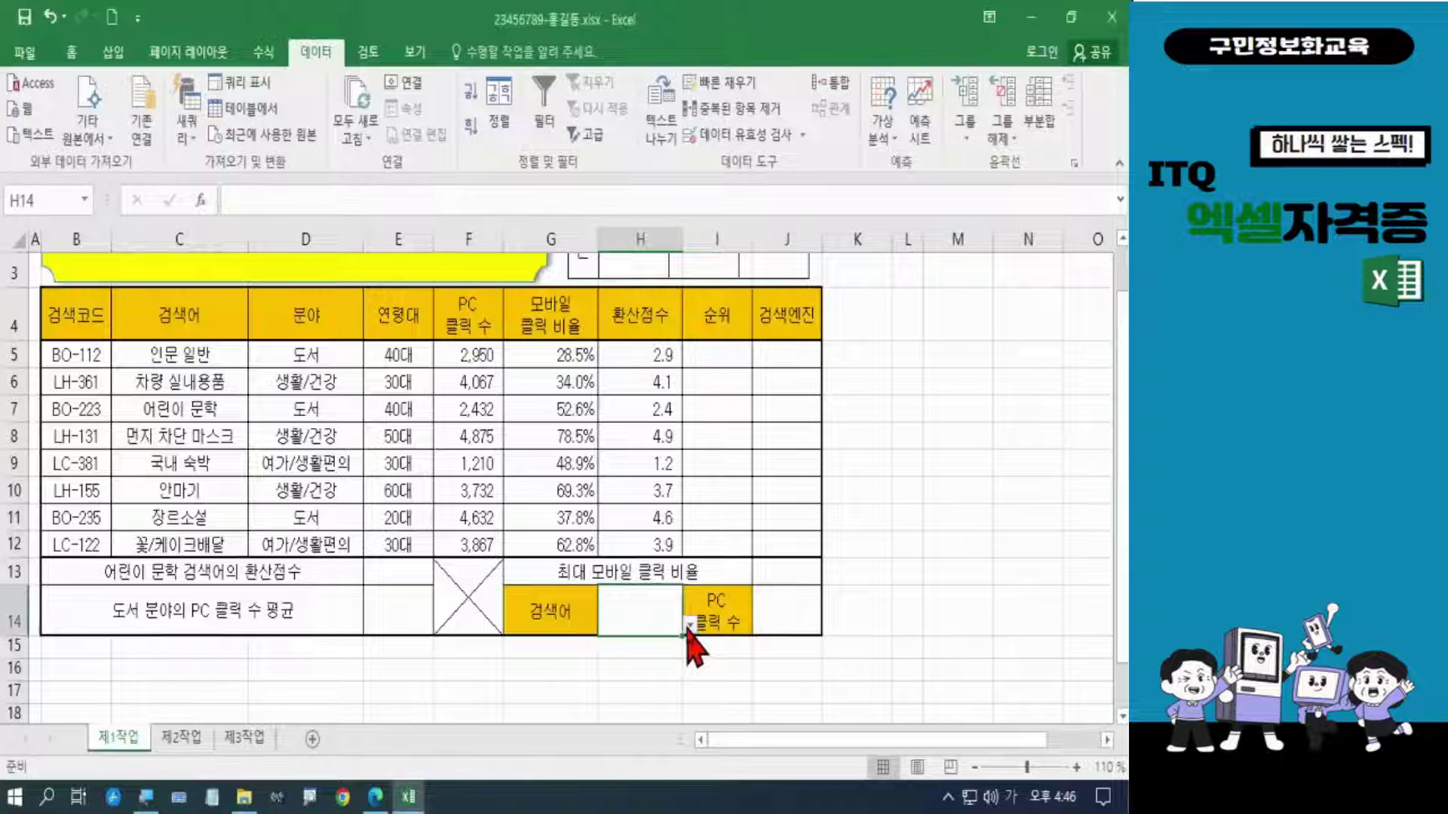
pyautogui.click(688, 626)
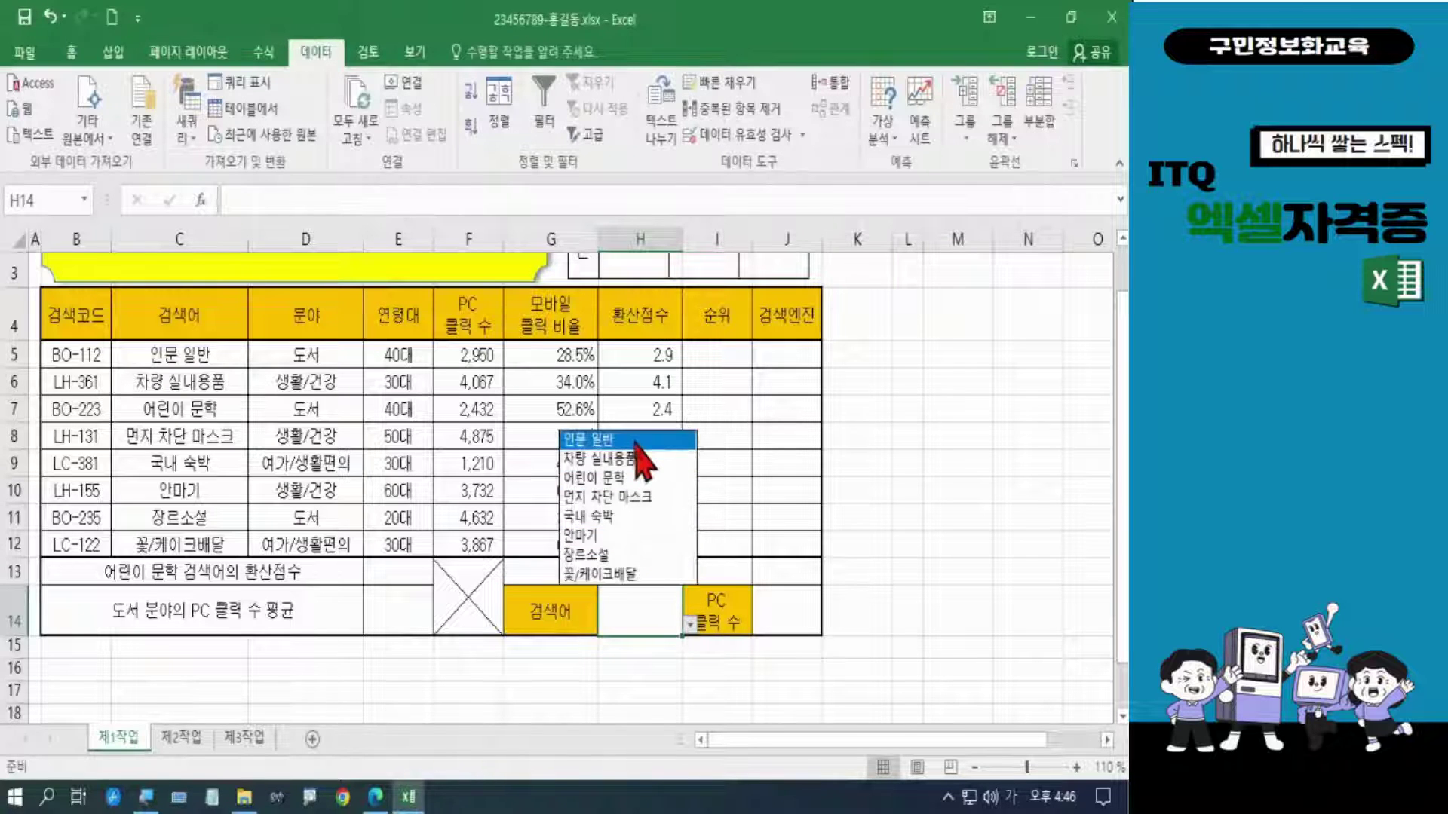
pyautogui.click(636, 442)
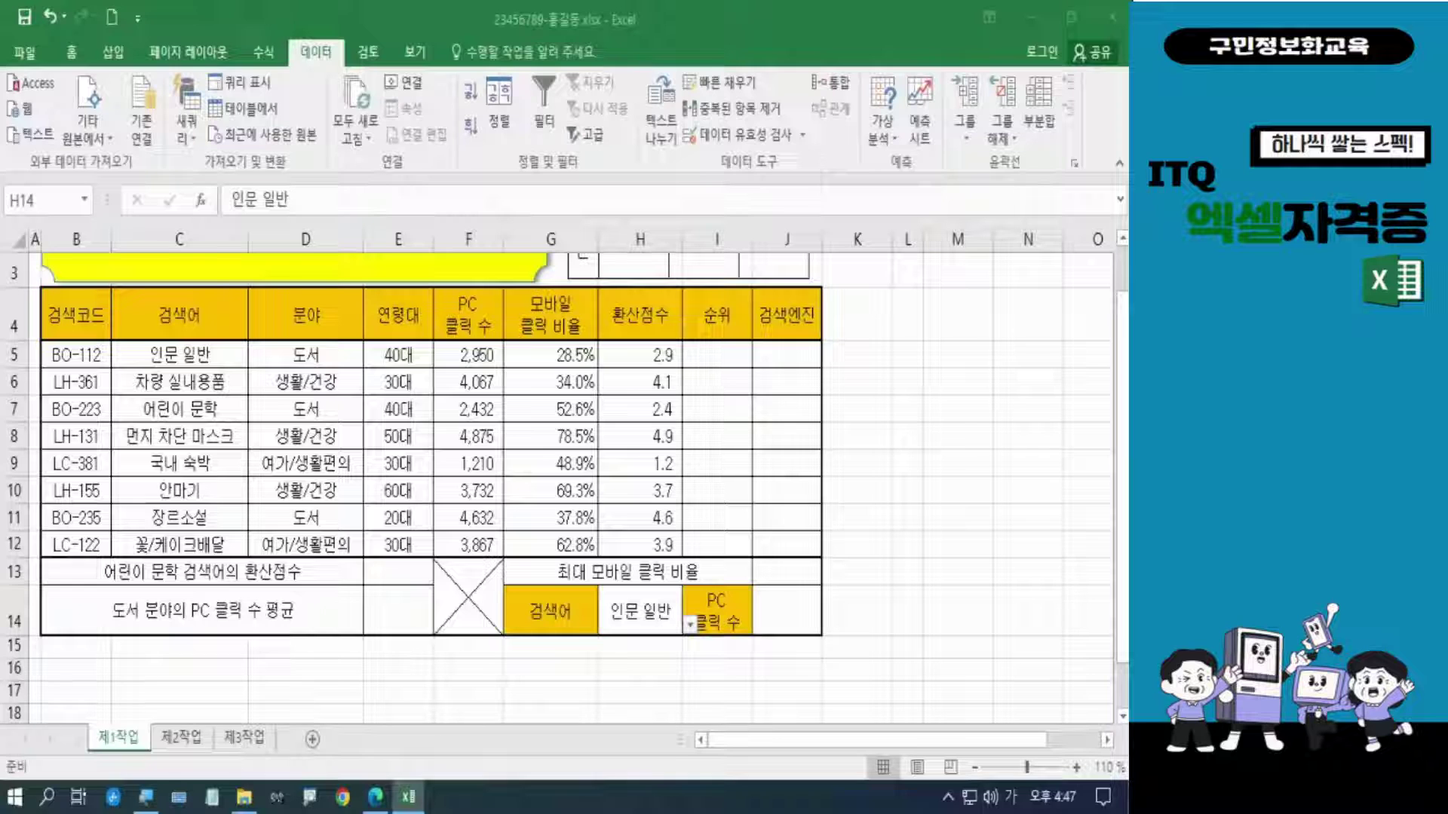
pyautogui.press('Hangul')
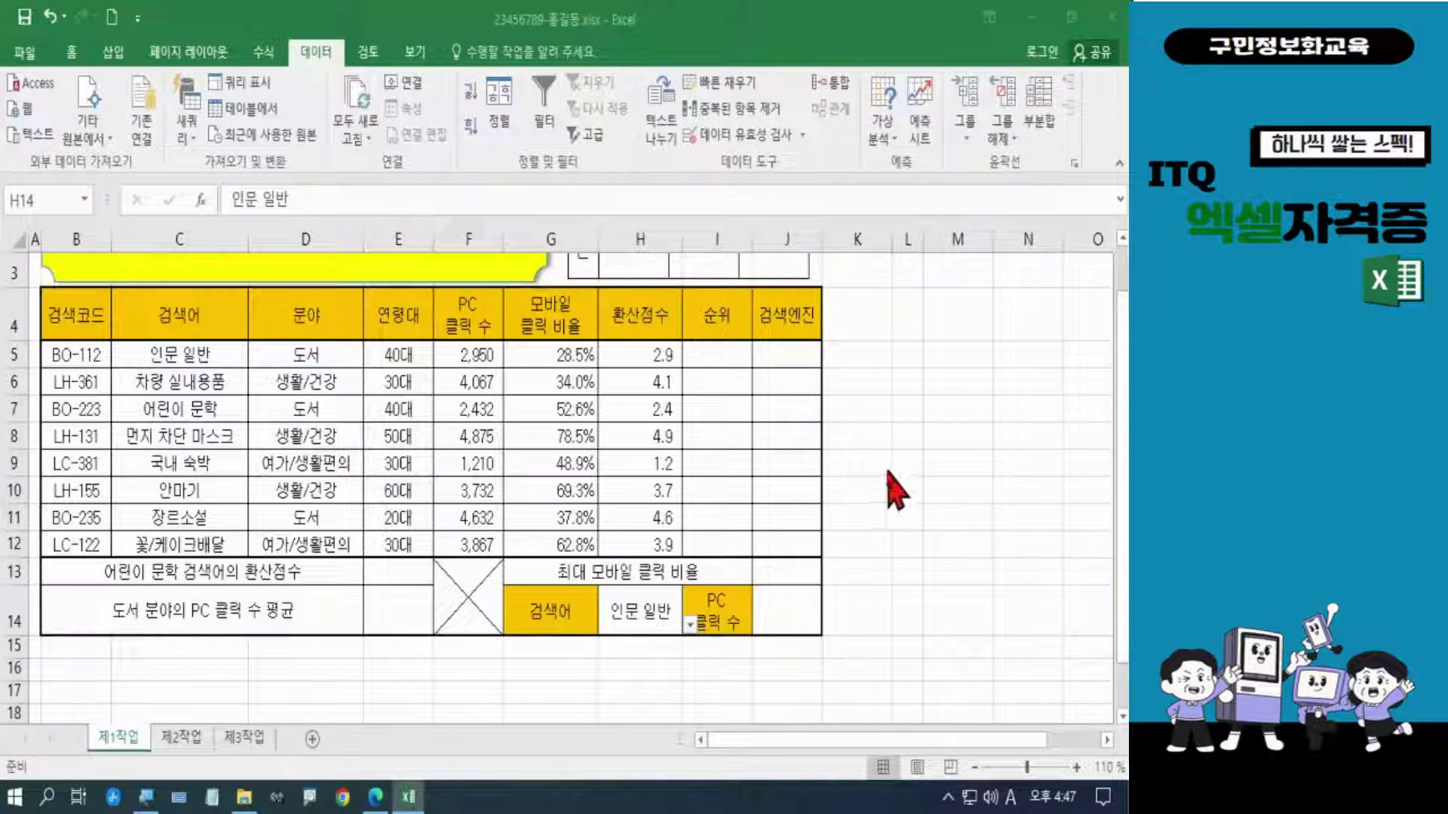
# Step: Switch to GE11-12A.pdf, read the cell format condition for F5:F12, and return to the workbook
pyautogui.click(377, 798)
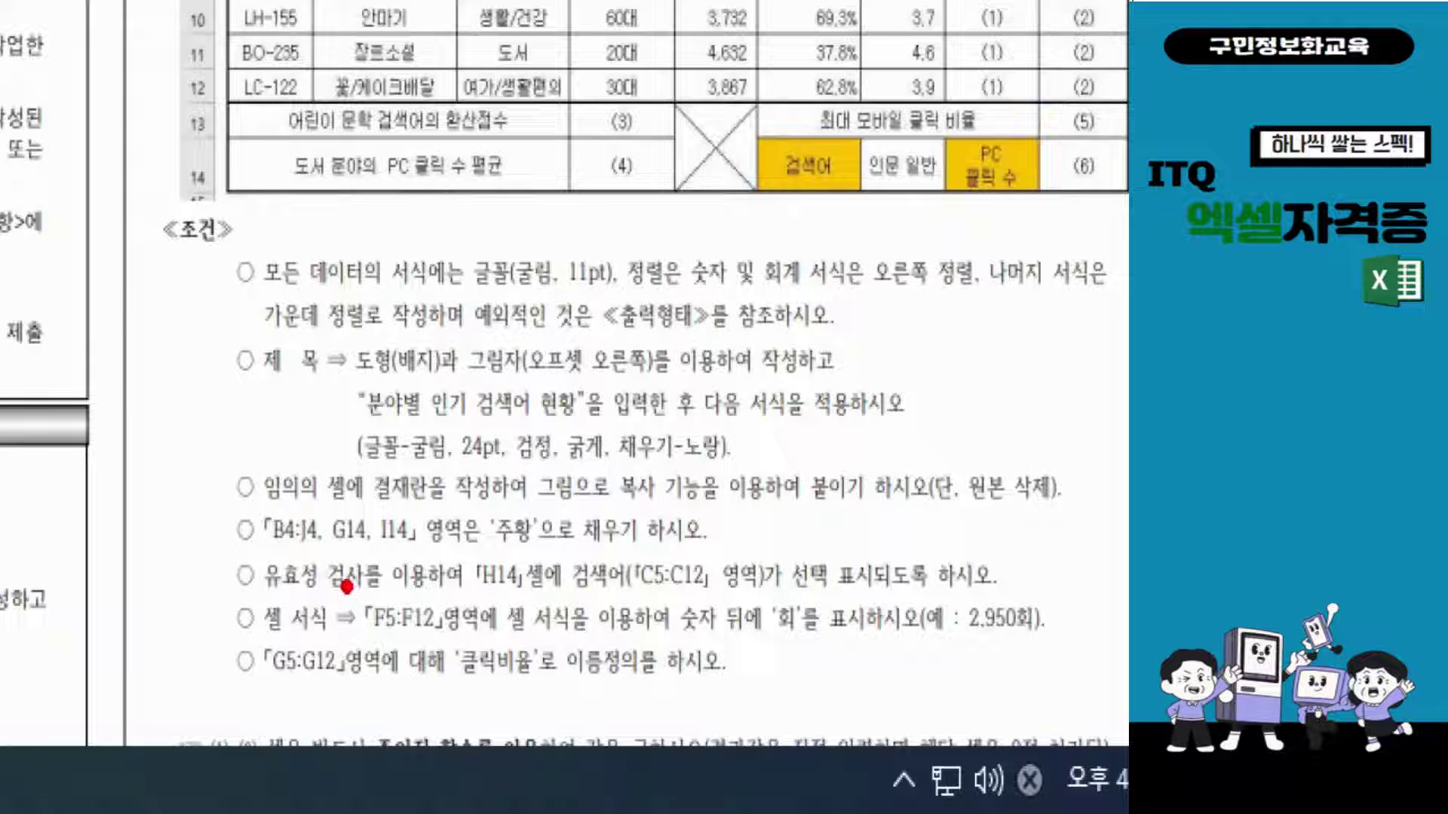
pyautogui.moveTo(341, 579)
pyautogui.mouseDown()
pyautogui.moveTo(398, 629)
pyautogui.moveTo(463, 655)
pyautogui.mouseUp()
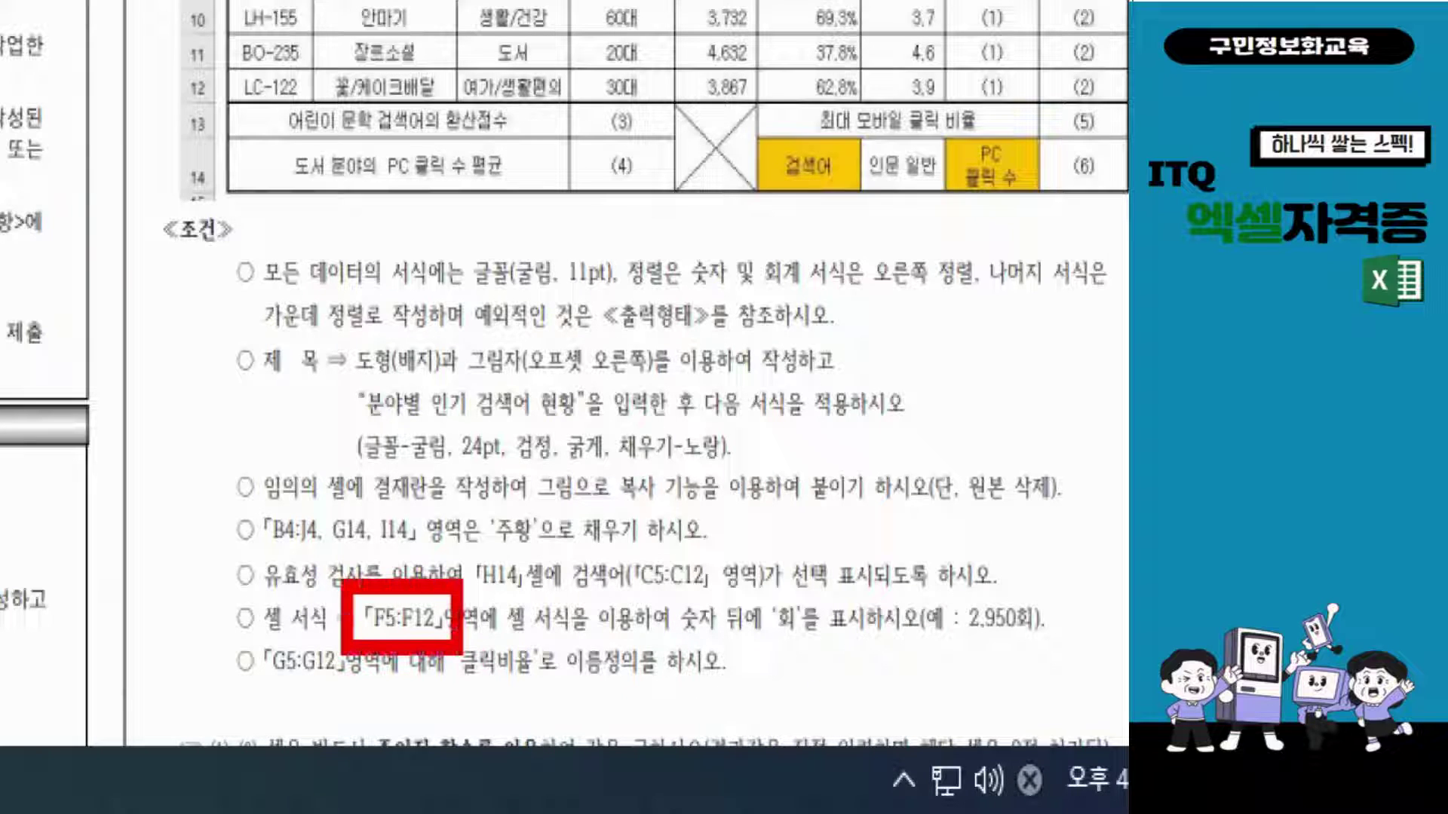
pyautogui.moveTo(958, 637); pyautogui.dragTo(1027, 634)
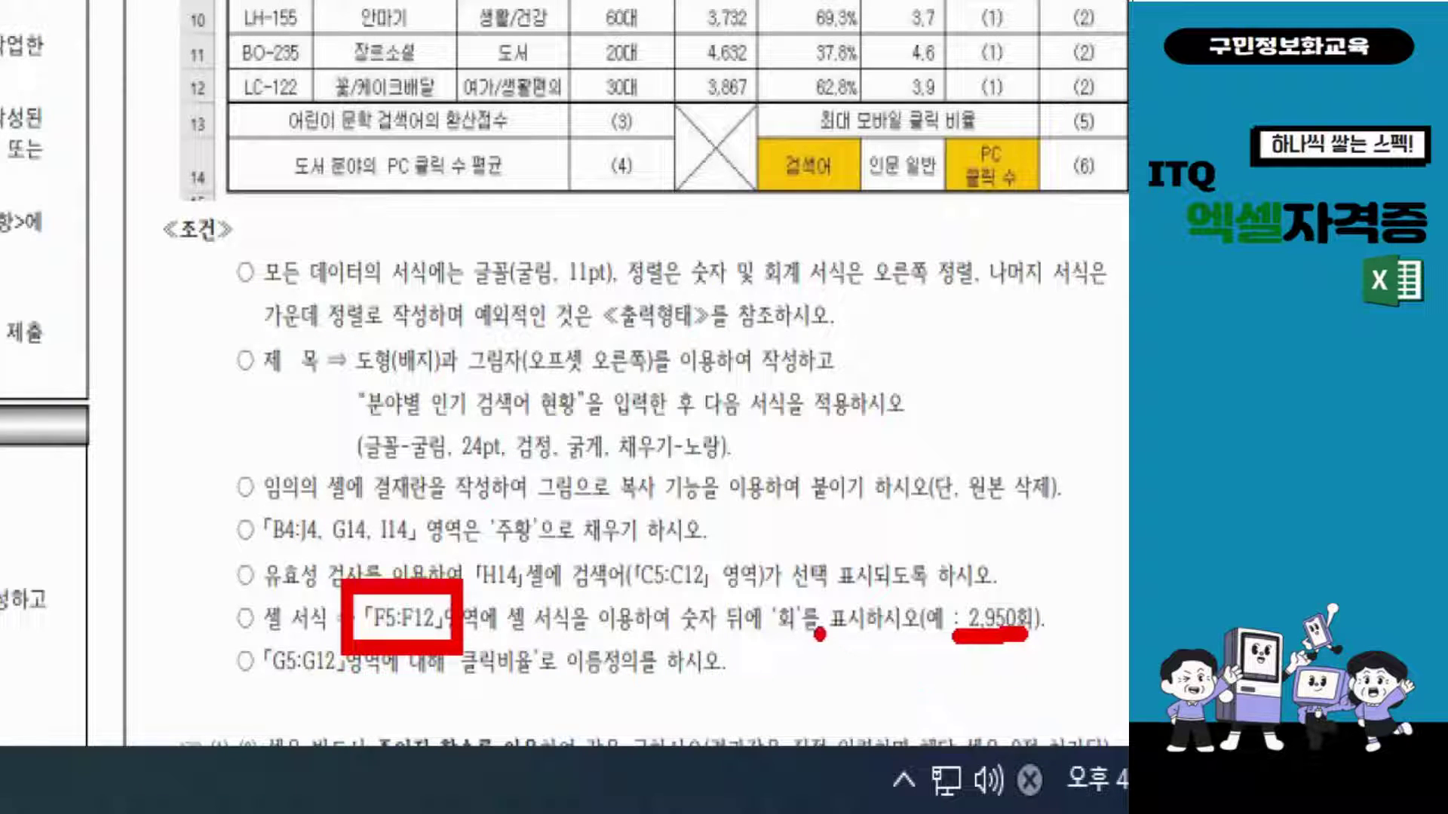
pyautogui.moveTo(822, 629)
pyautogui.mouseDown()
pyautogui.moveTo(800, 646)
pyautogui.moveTo(765, 626)
pyautogui.moveTo(786, 592)
pyautogui.moveTo(814, 607)
pyautogui.moveTo(816, 650)
pyautogui.mouseUp()
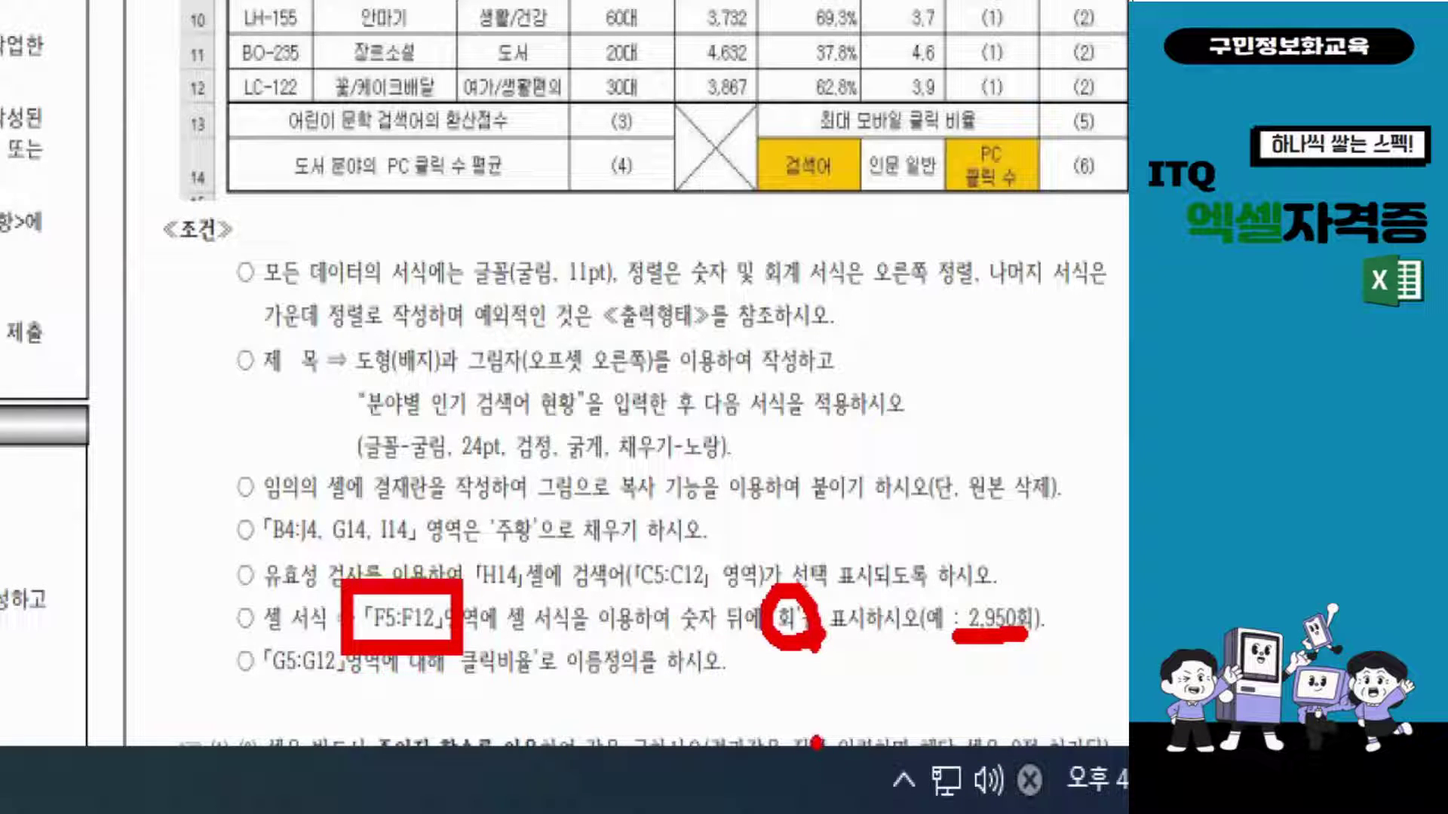
pyautogui.press('Escape')
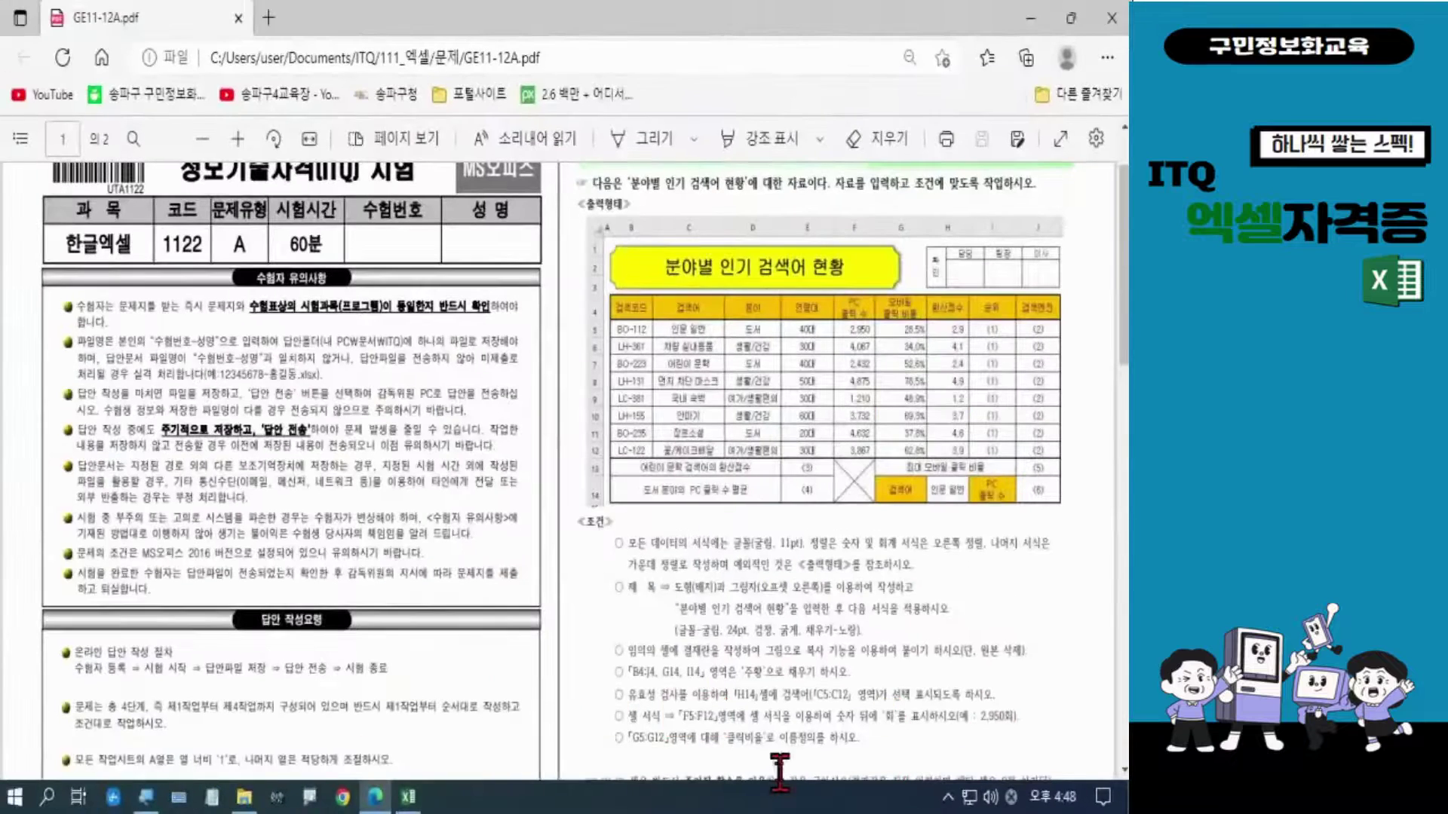
pyautogui.click(415, 799)
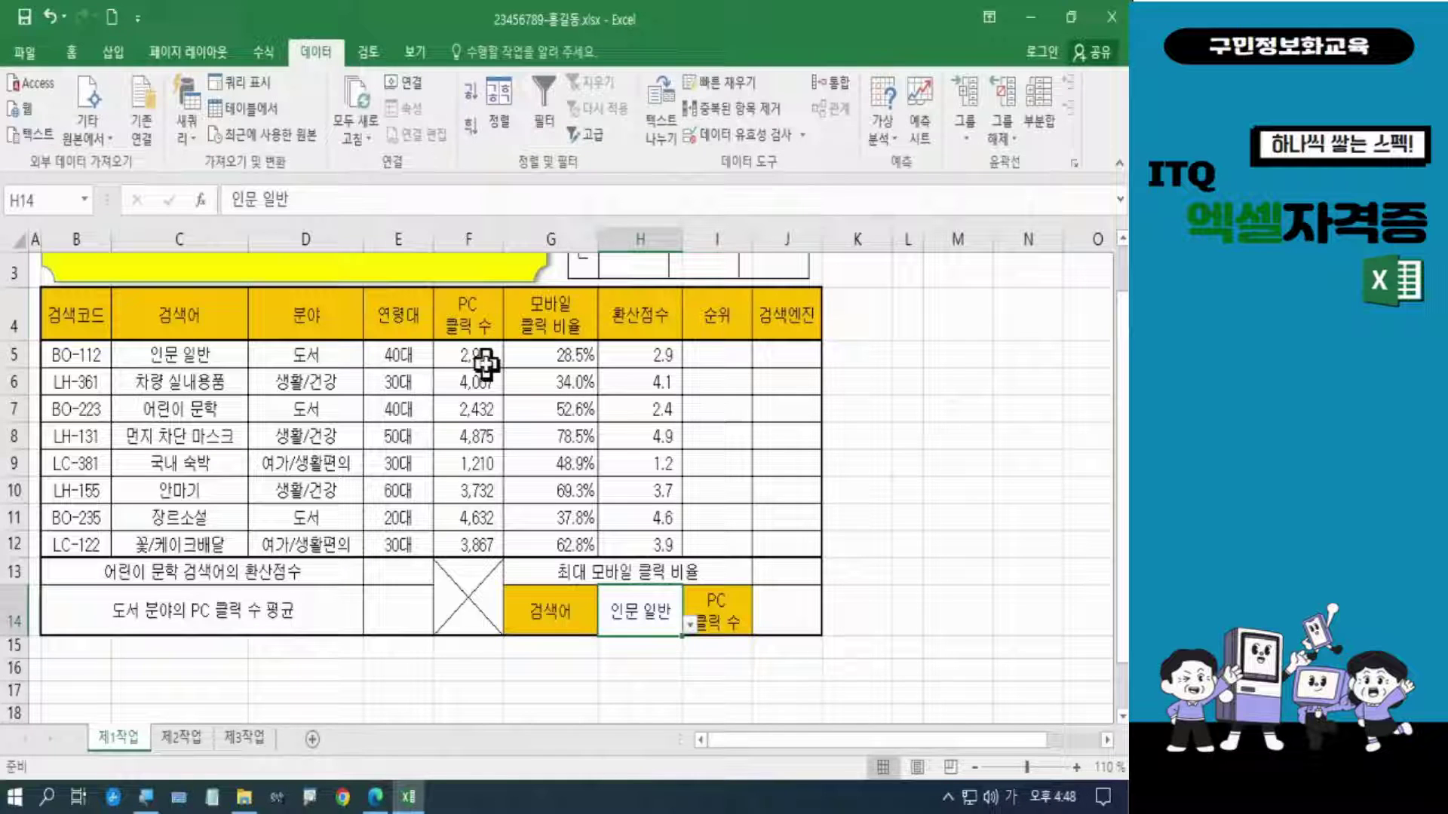
# Step: Open the cell formatting for F5:F12 and choose the custom (사용자 지정) number format #,##0 as the base
pyautogui.moveTo(485, 364); pyautogui.dragTo(485, 534)
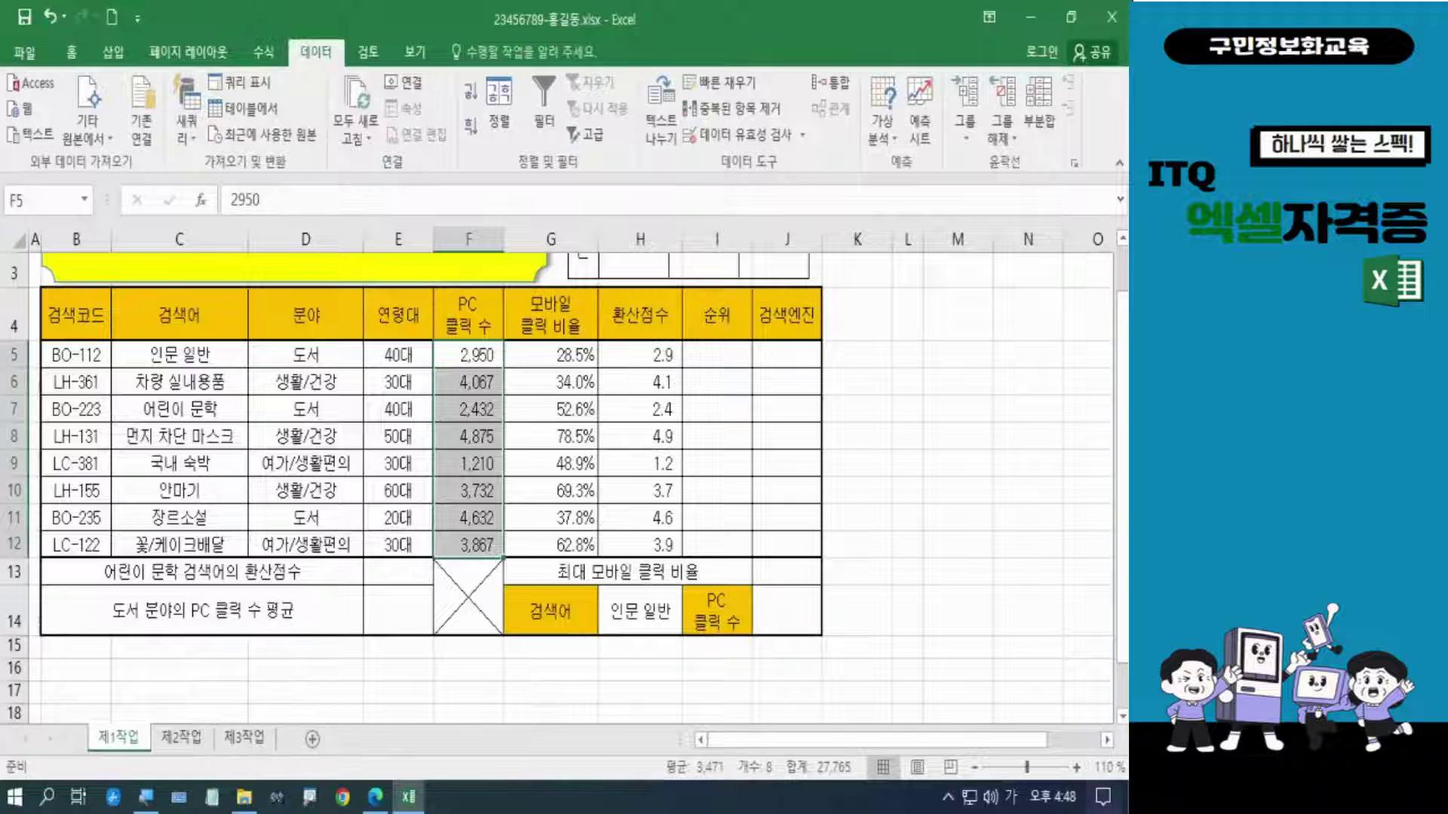
pyautogui.hotkey('ctrl', '1')
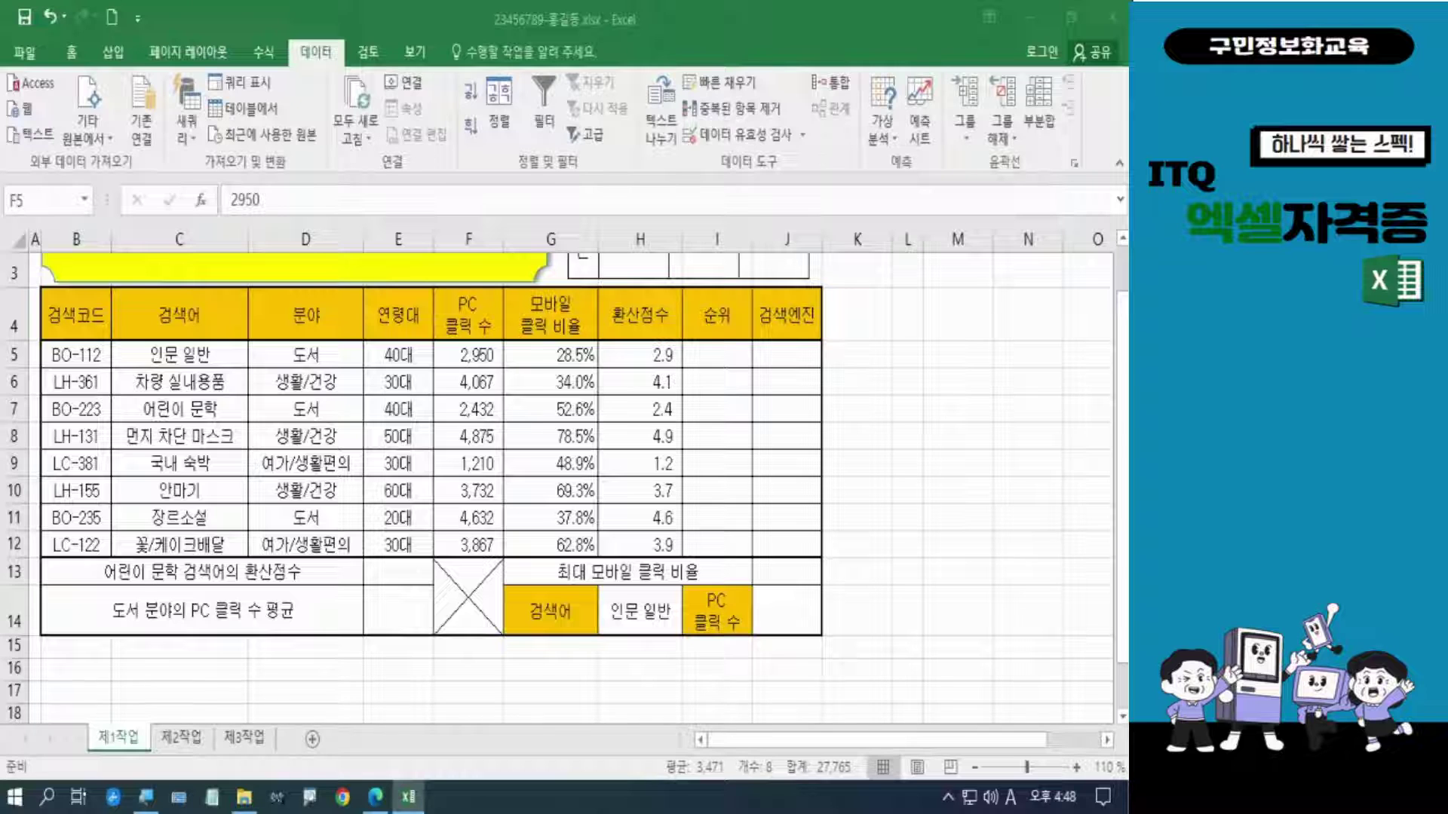
pyautogui.press('Hangul')
pyautogui.press('Hangul')
pyautogui.press('Hangul')
pyautogui.click(461, 368)
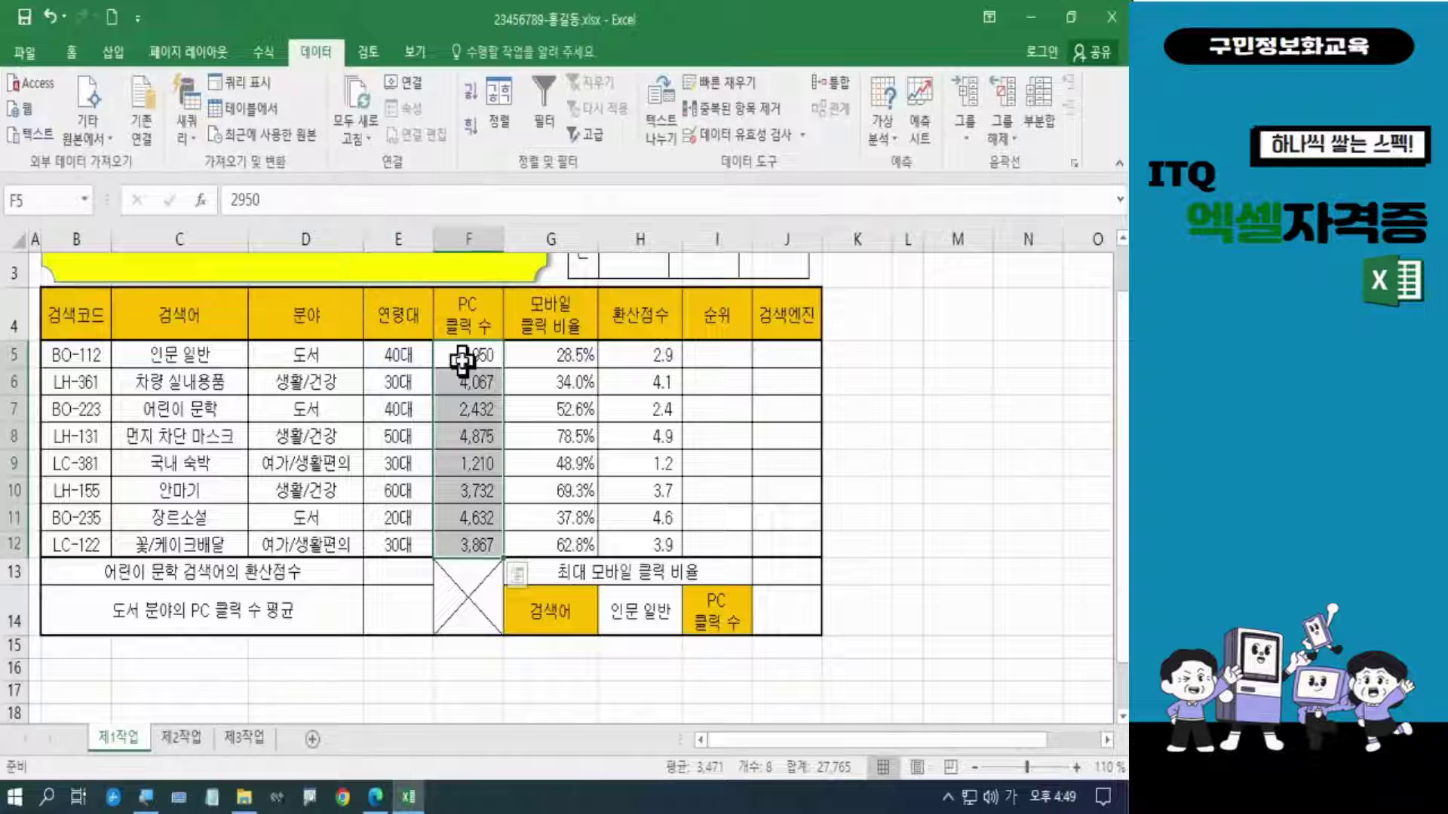
pyautogui.rightClick(453, 533)
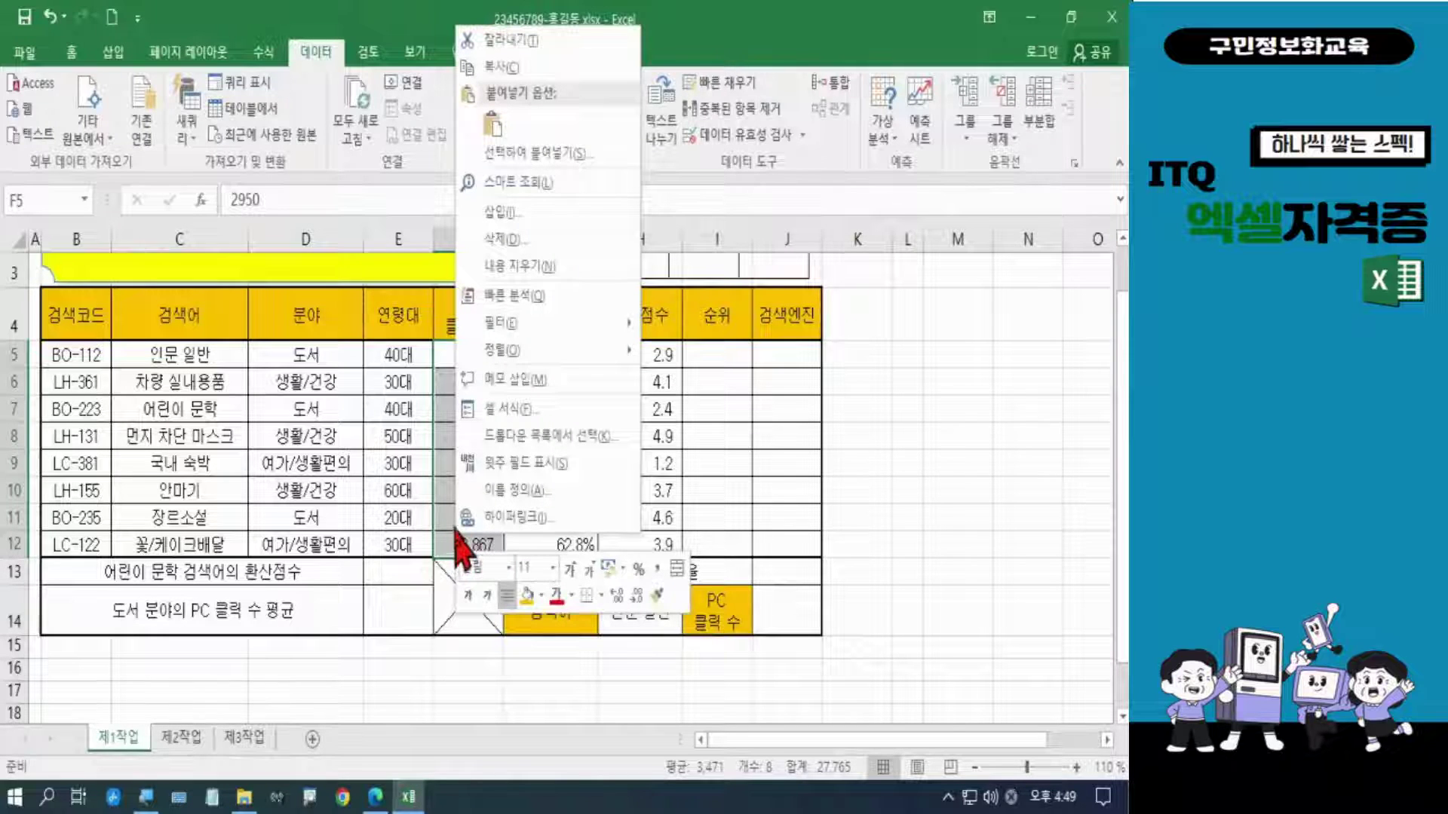
pyautogui.click(495, 409)
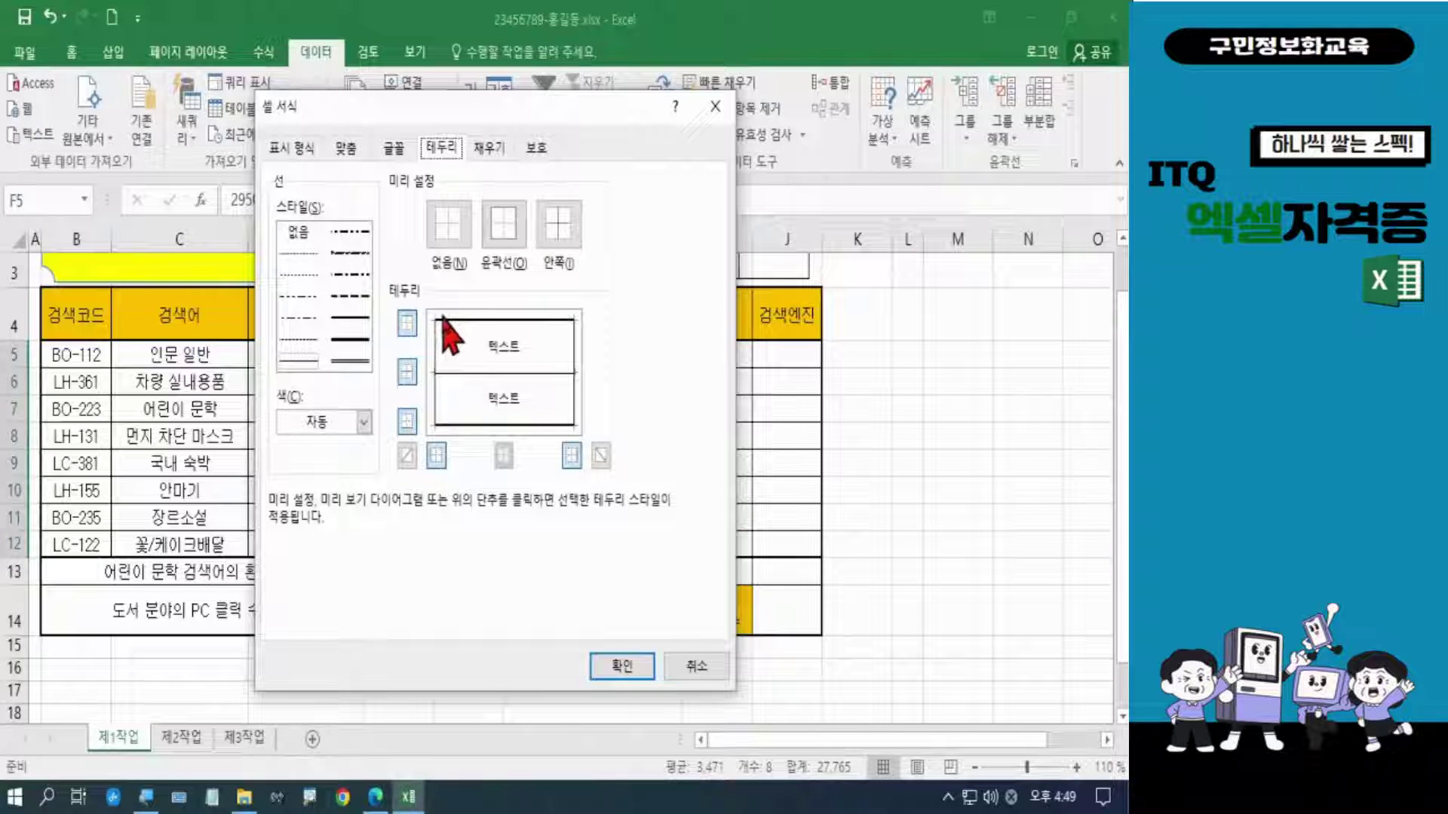
pyautogui.click(305, 149)
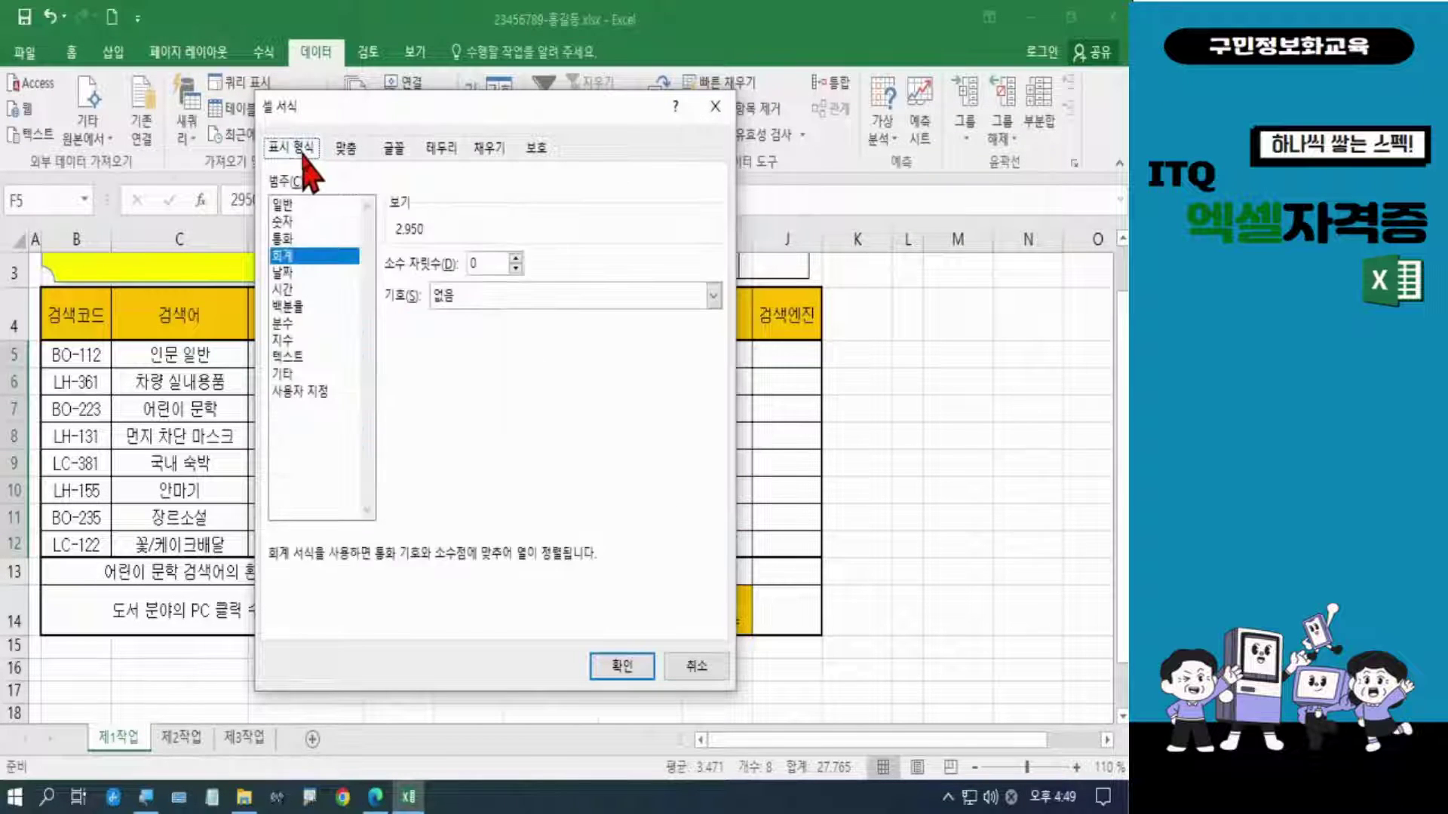
pyautogui.click(312, 393)
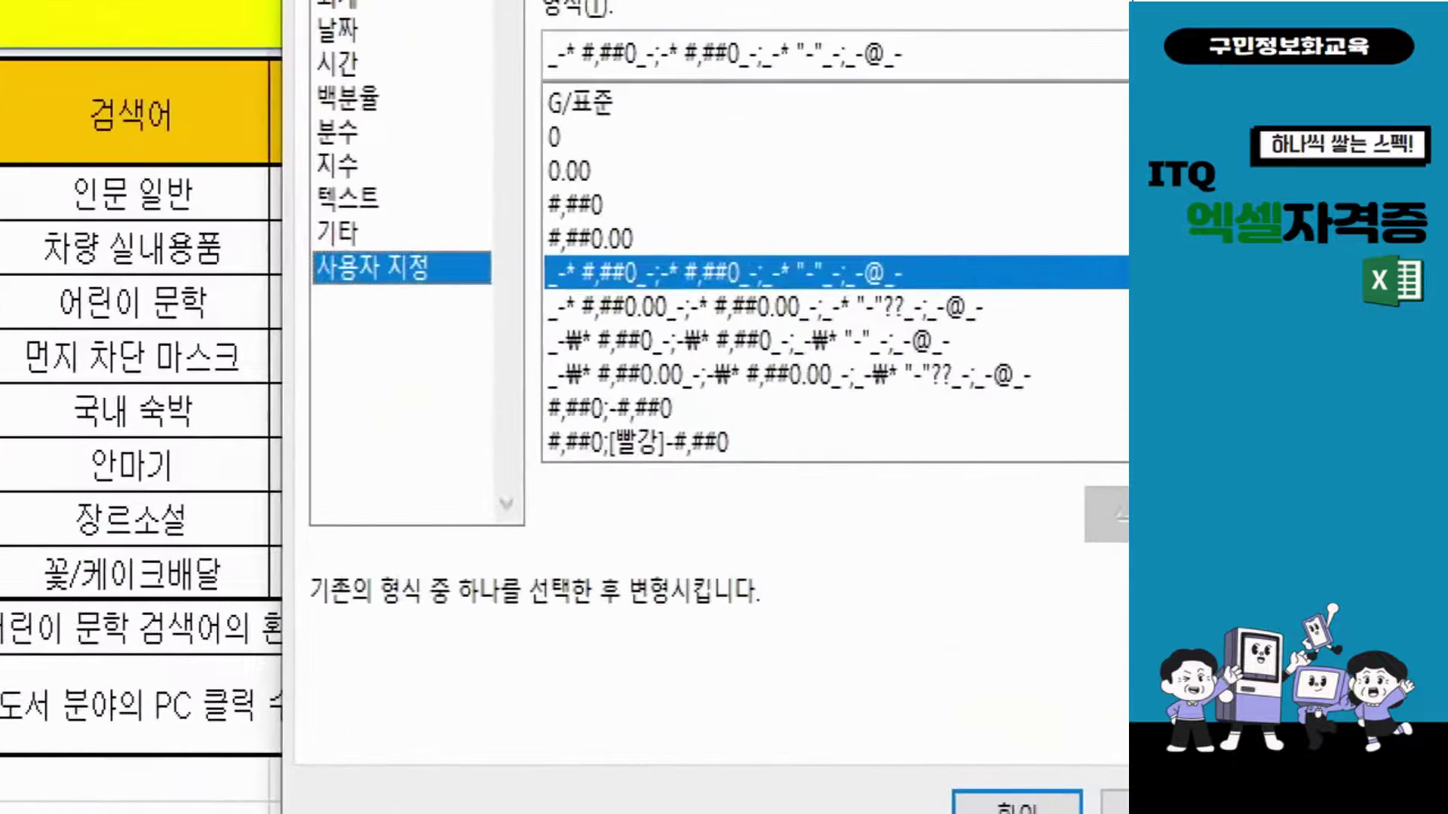
pyautogui.moveTo(528, 166); pyautogui.dragTo(628, 242)
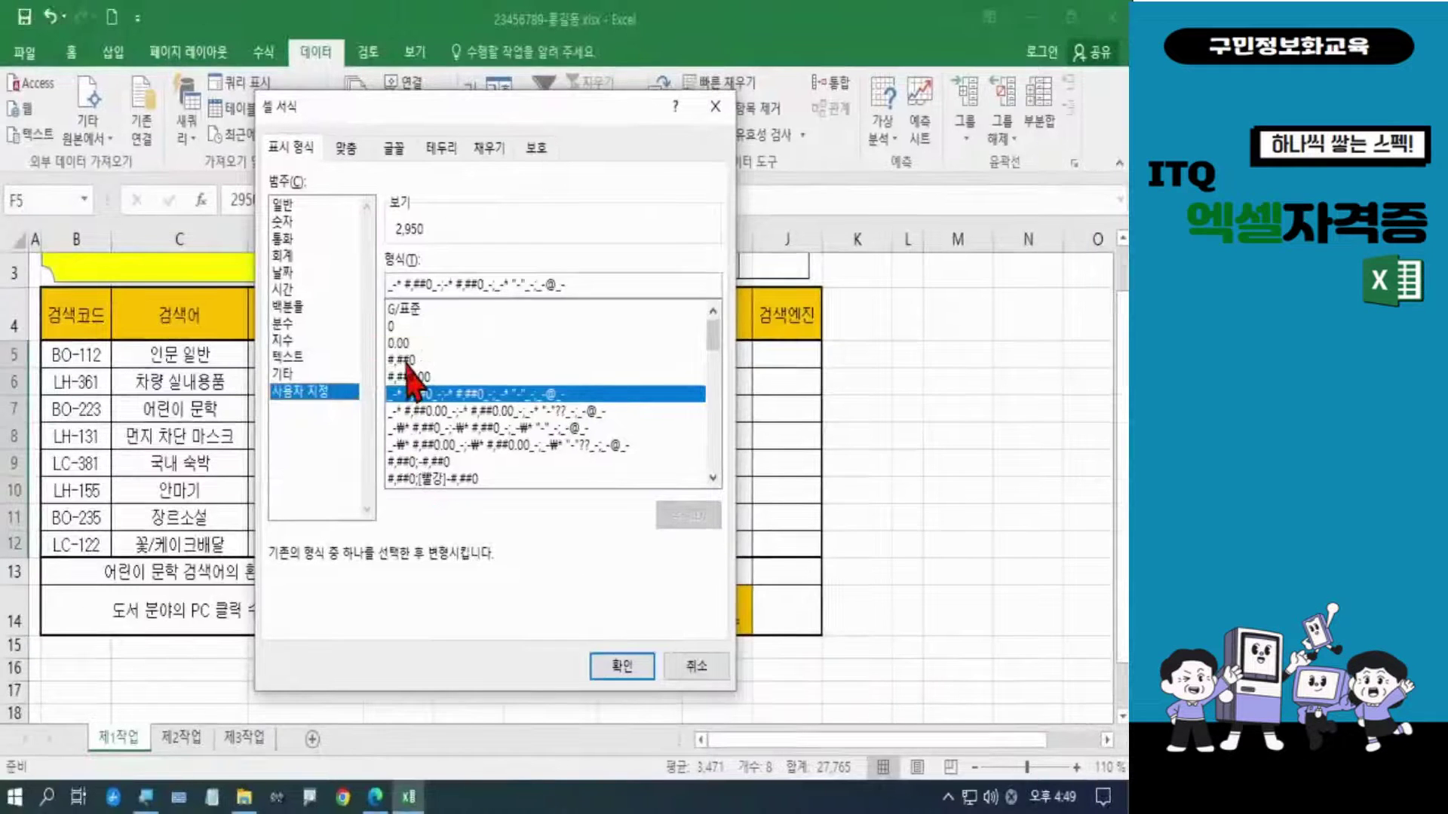
pyautogui.click(574, 204)
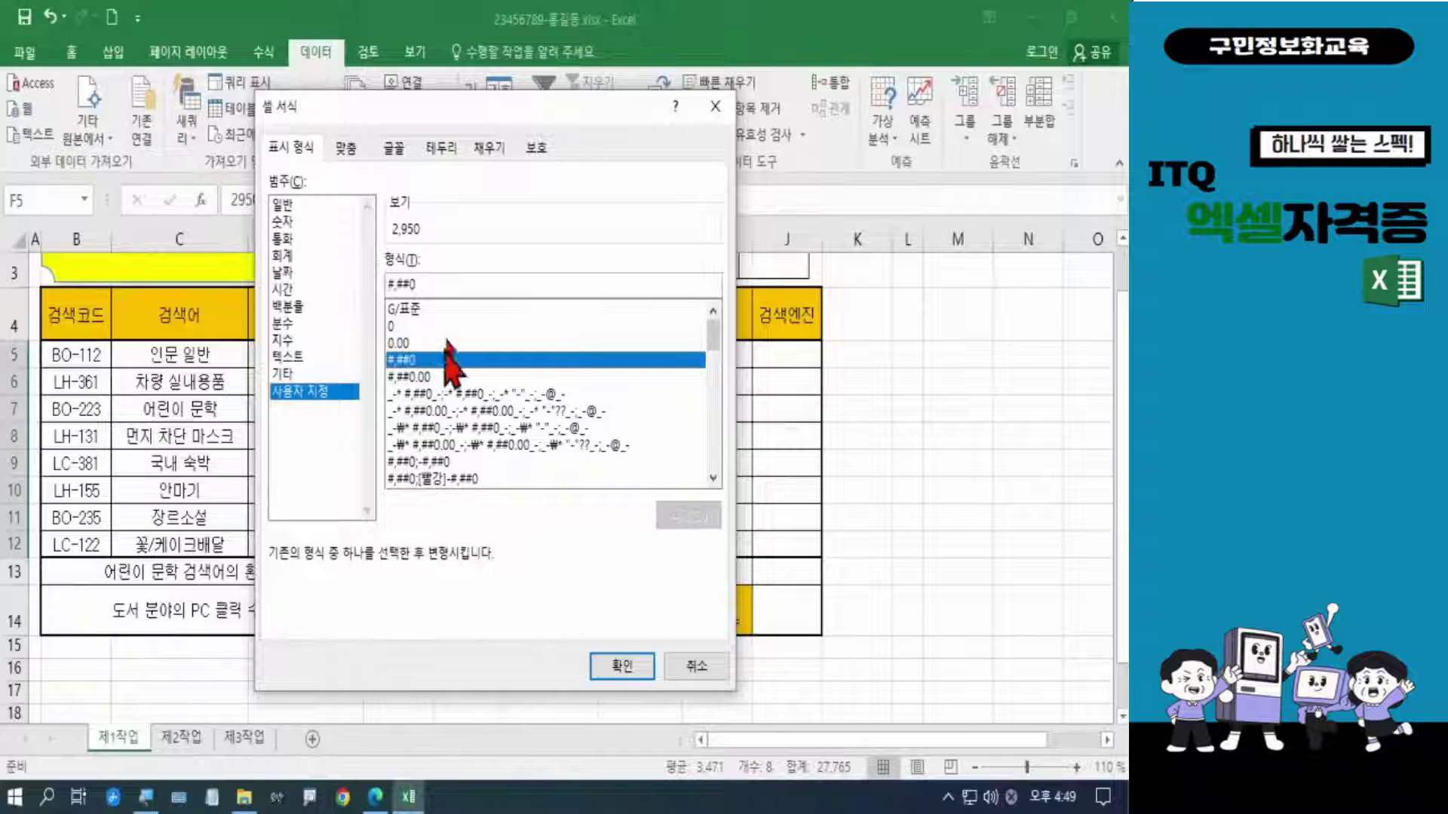
# Step: Append "회" to the format code to make #,##0"회", apply it to F5:F12, and right-align the cells
pyautogui.click(462, 285)
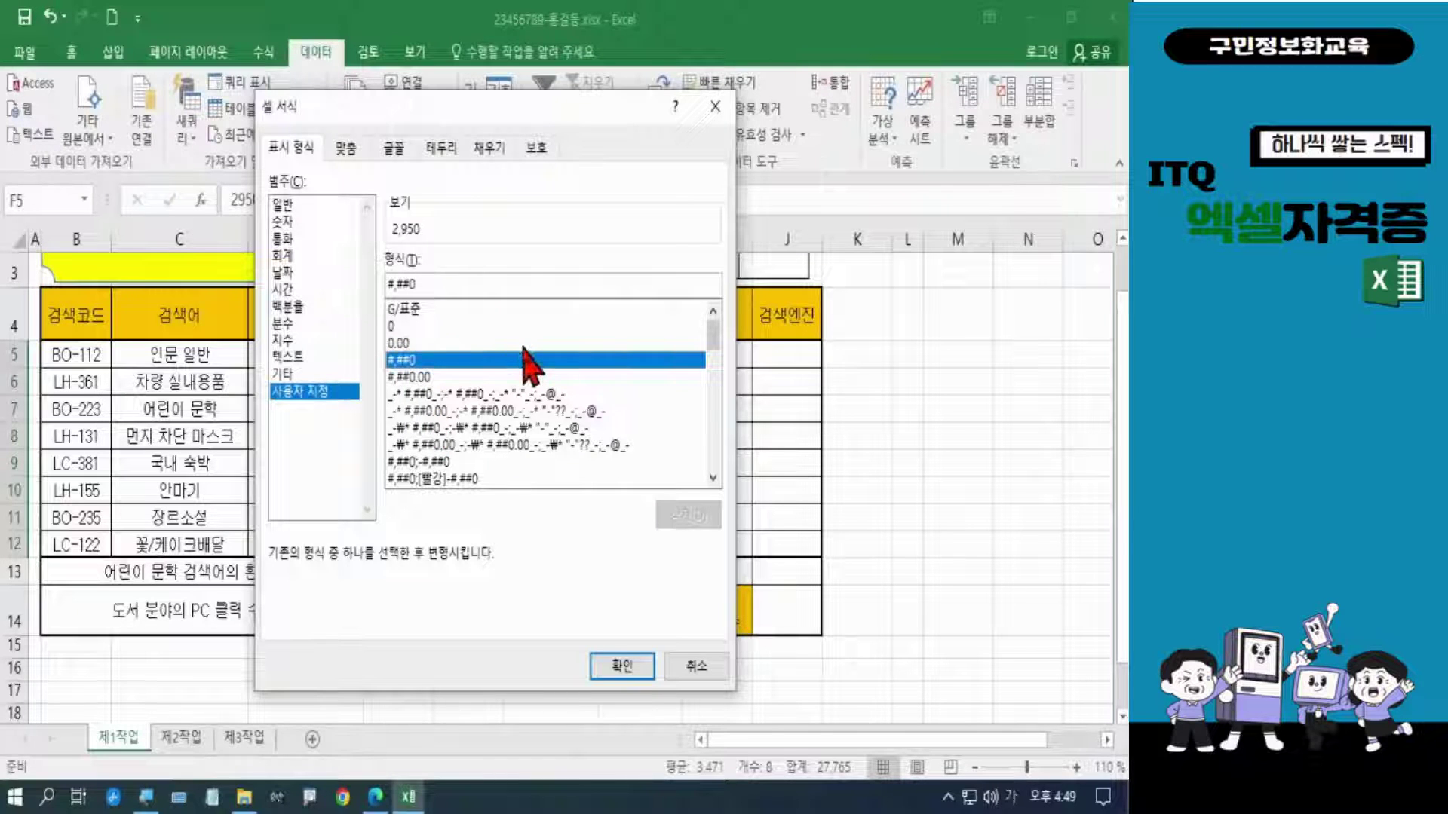
pyautogui.write('"')
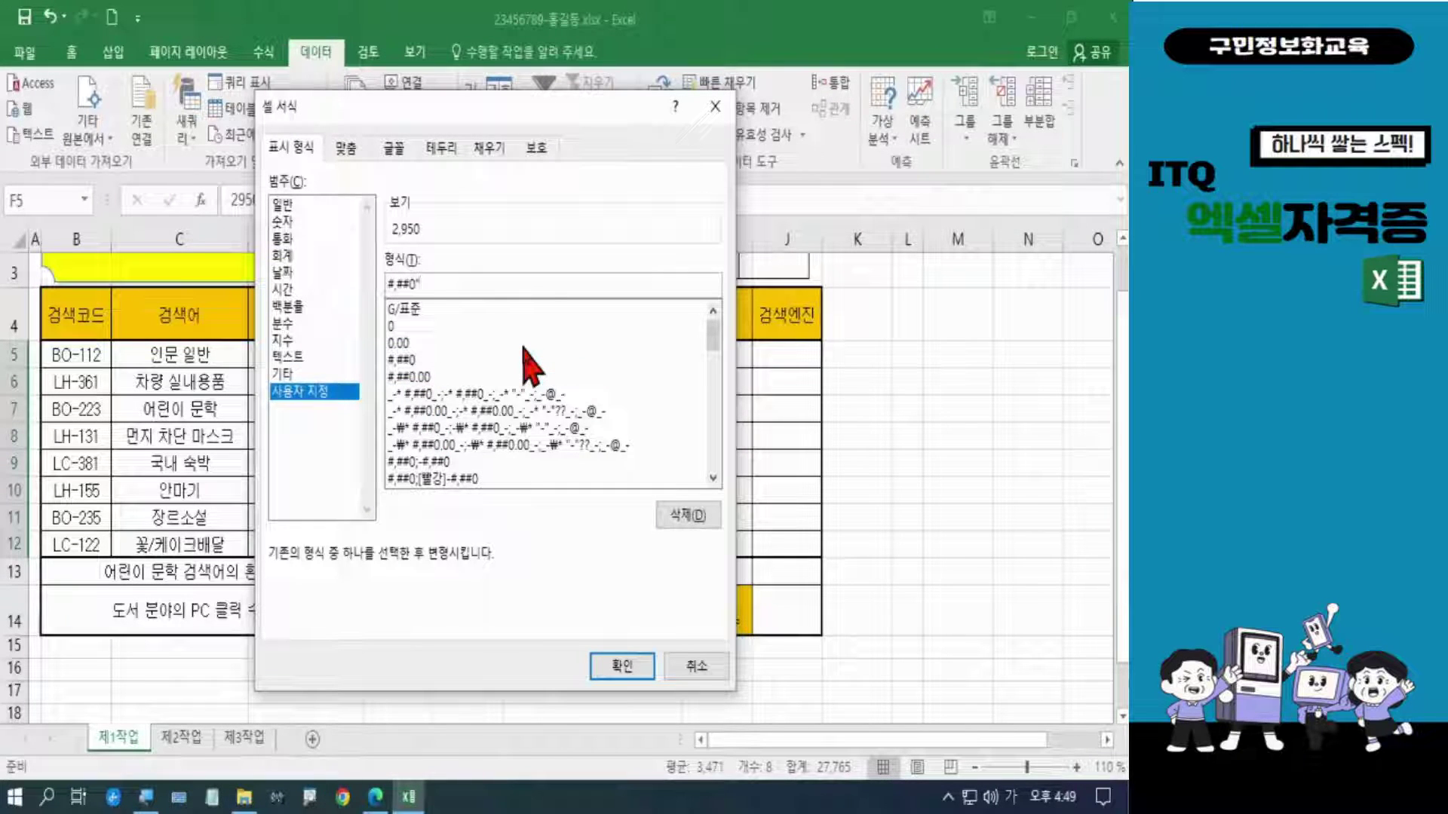
pyautogui.press('Hangul')
pyautogui.press('Hangul')
pyautogui.write('회"')
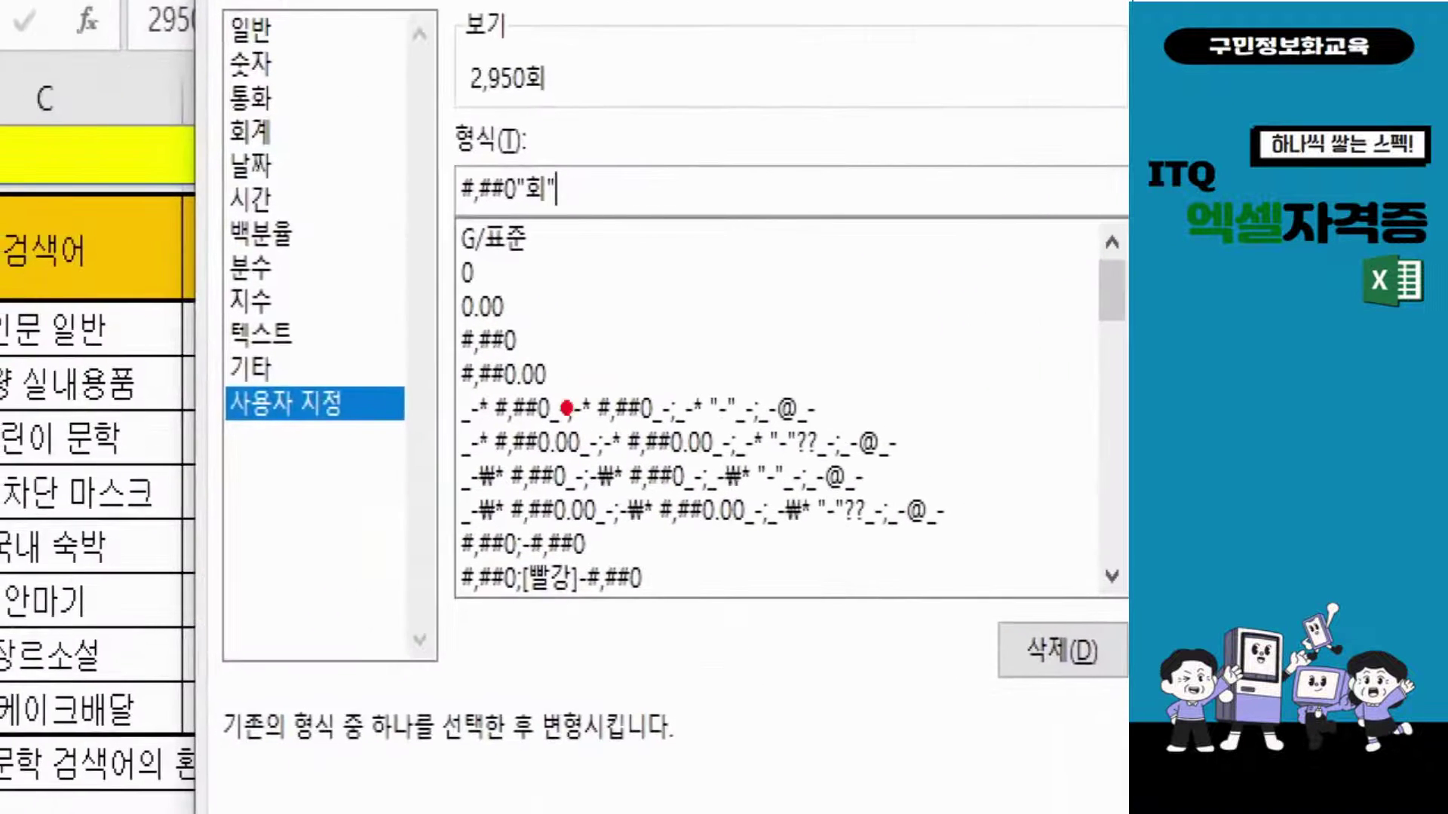
pyautogui.moveTo(421, 134); pyautogui.dragTo(598, 242)
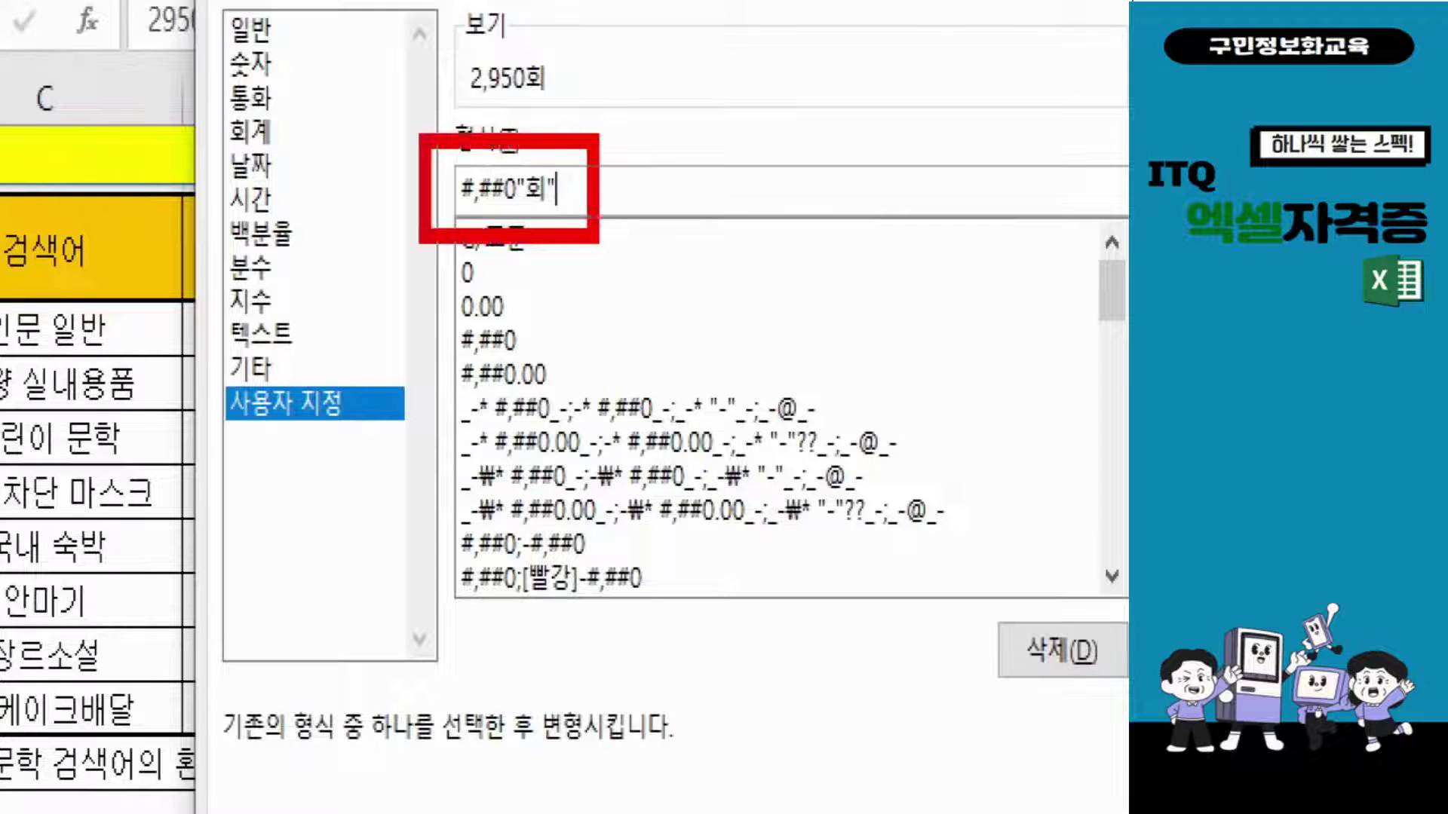
pyautogui.moveTo(627, 189)
pyautogui.mouseDown()
pyautogui.moveTo(642, 106)
pyautogui.moveTo(582, 76)
pyautogui.moveTo(623, 59)
pyautogui.moveTo(579, 78)
pyautogui.moveTo(617, 140)
pyautogui.mouseUp()
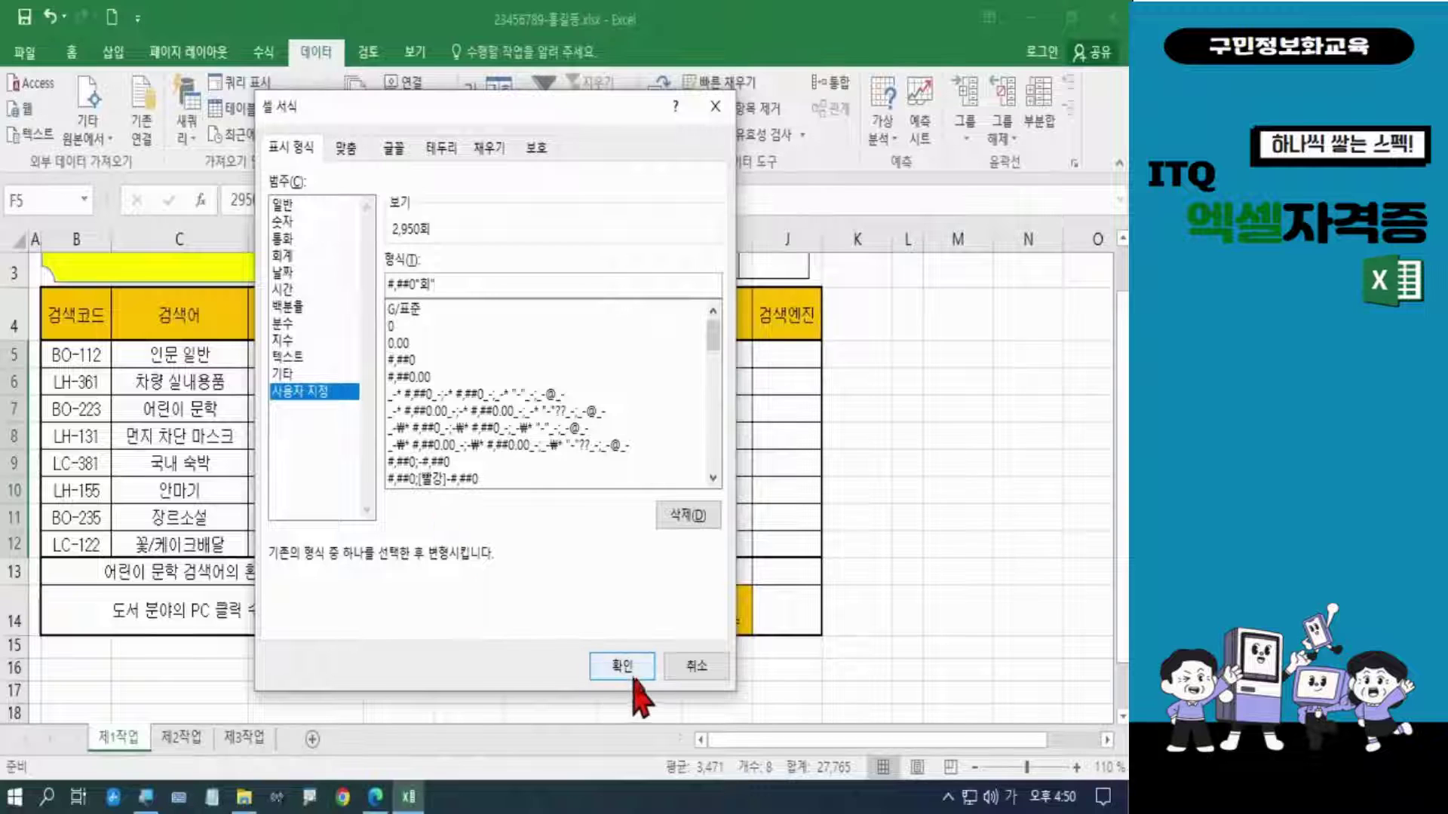
pyautogui.click(632, 673)
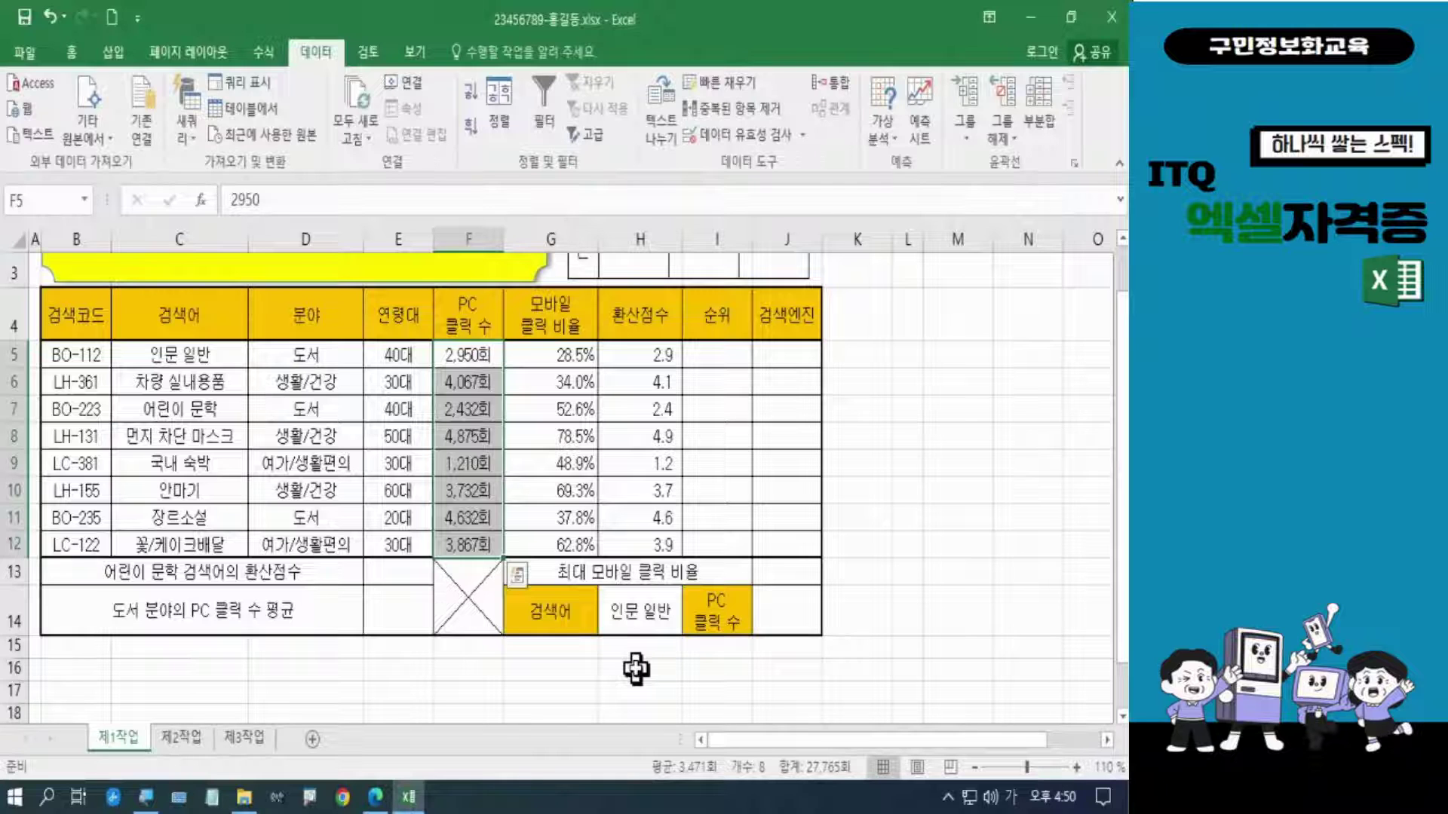
pyautogui.click(71, 53)
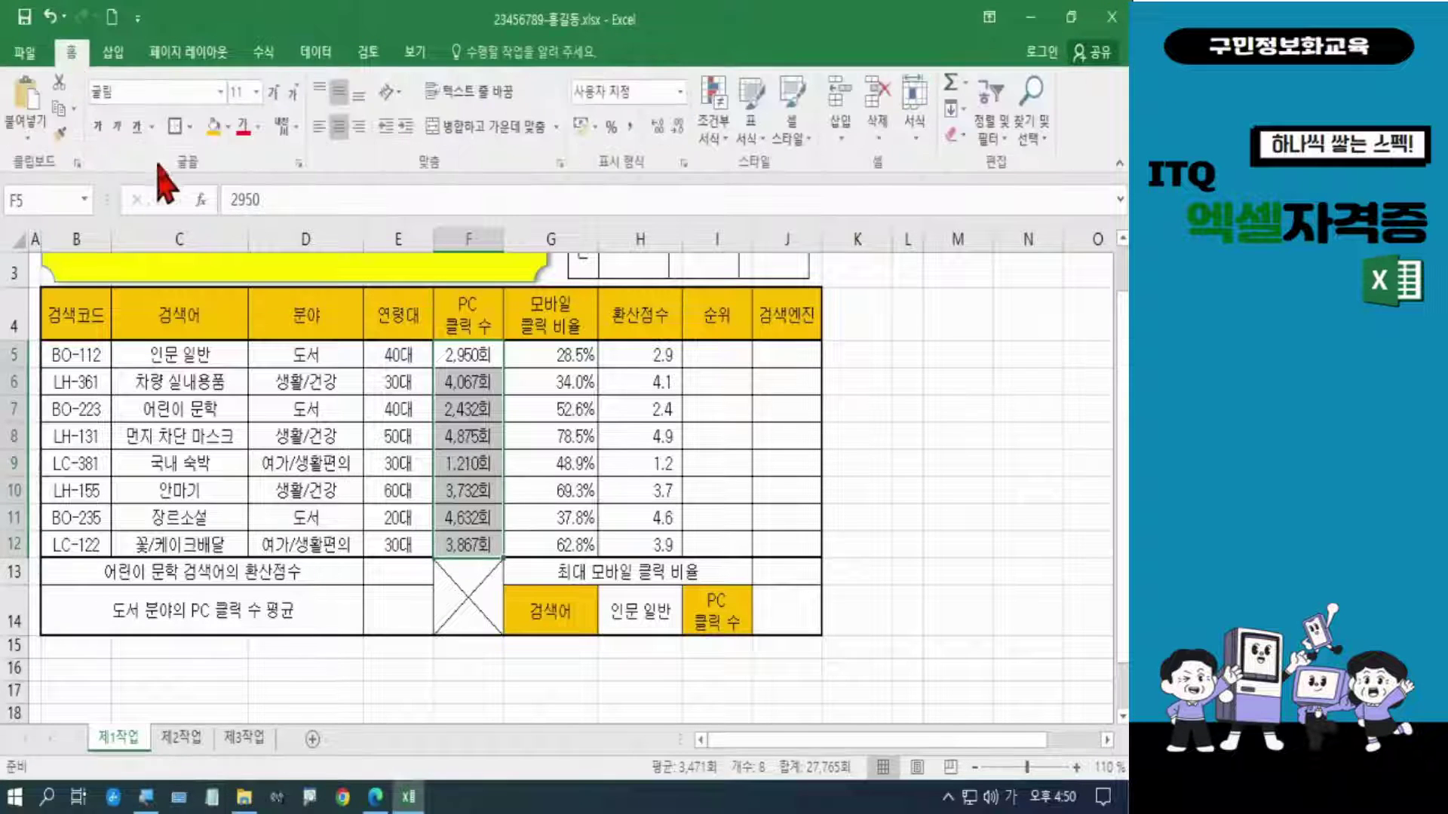
pyautogui.click(358, 133)
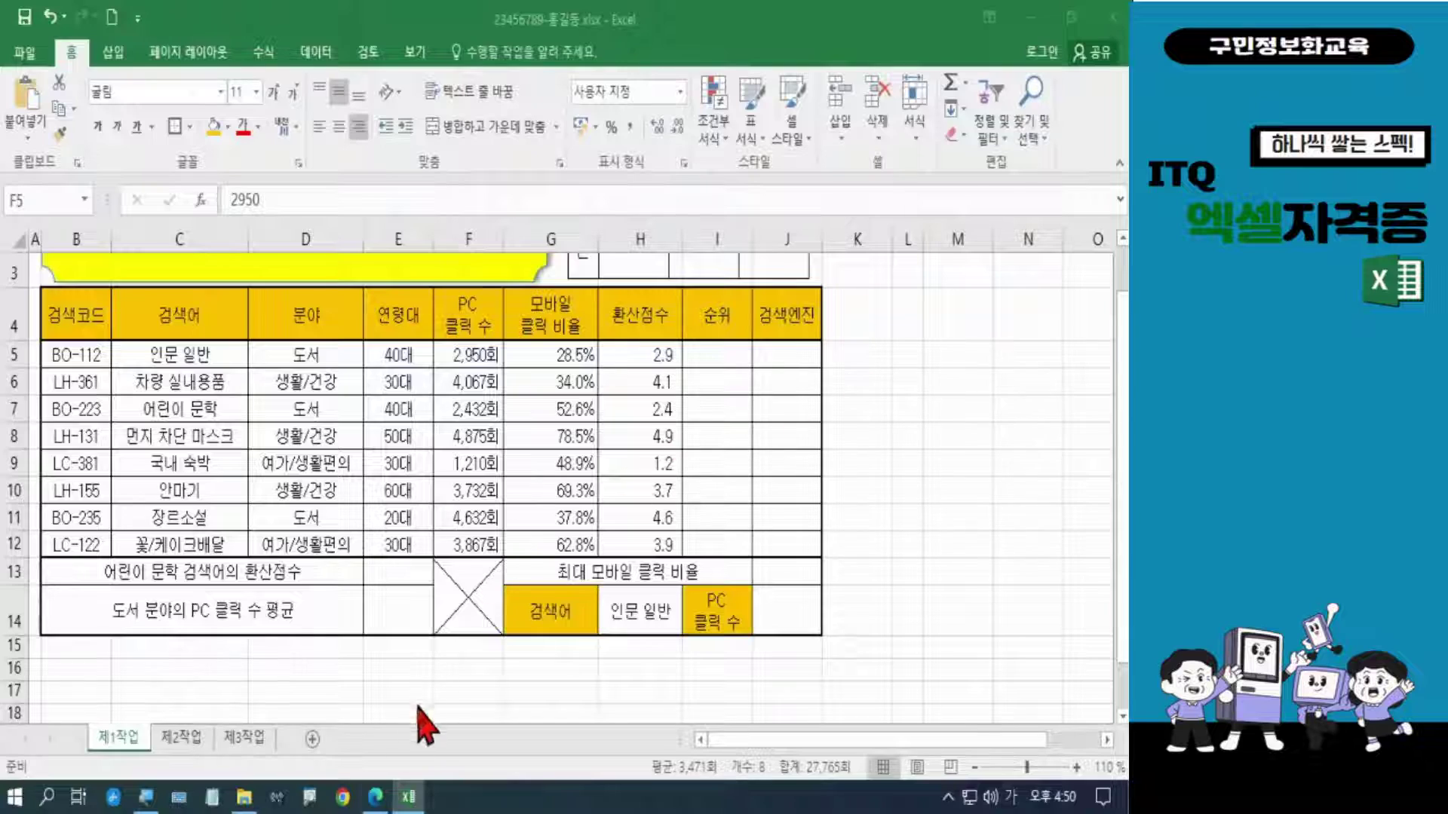
# Step: Switch to GE11-12A.pdf, read the name definition condition for G5:G12, and return to the workbook
pyautogui.click(374, 796)
pyautogui.scroll(-3, 724, 604)
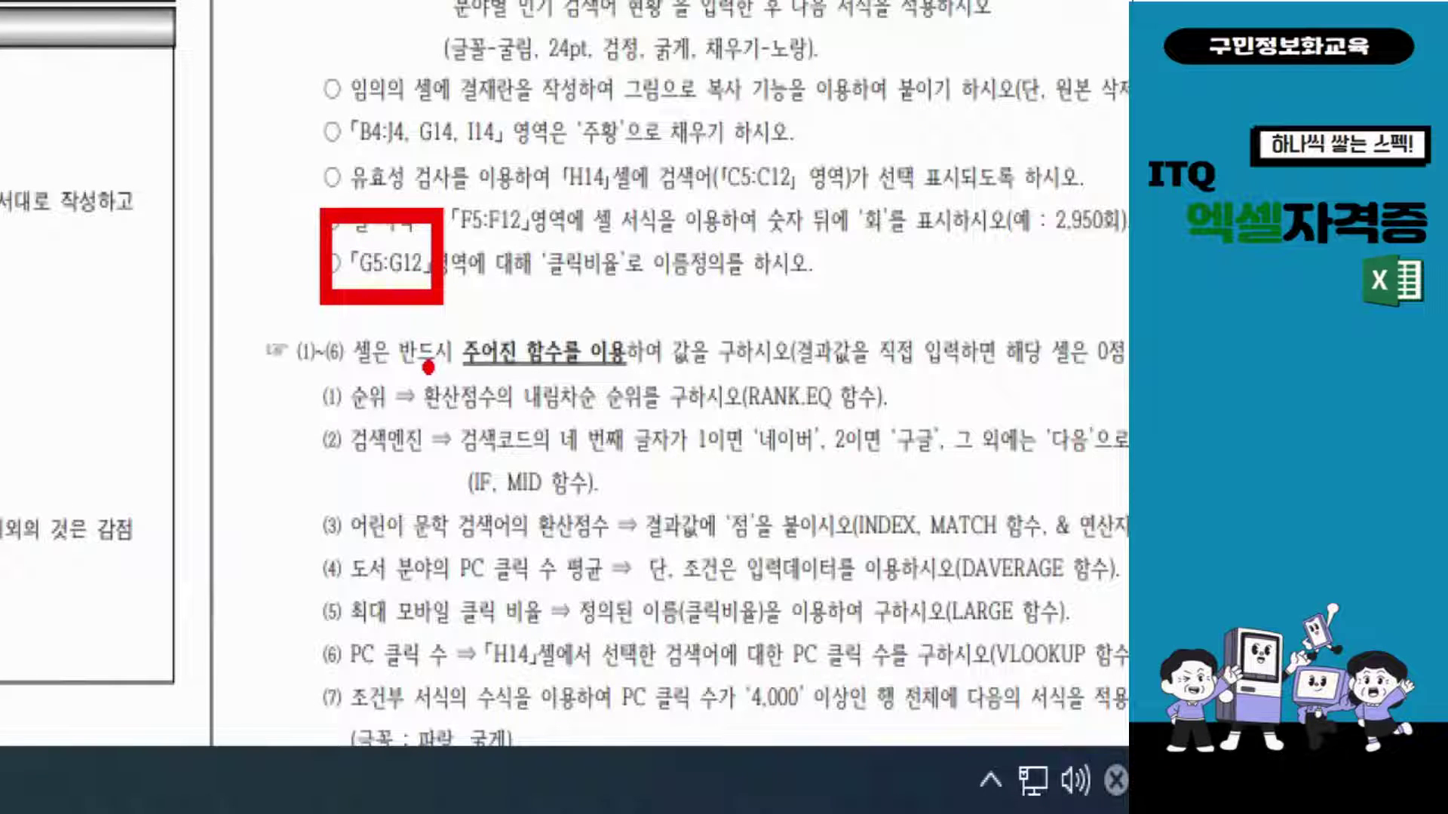
pyautogui.moveTo(520, 228)
pyautogui.mouseDown()
pyautogui.moveTo(628, 314)
pyautogui.moveTo(723, 289)
pyautogui.mouseUp()
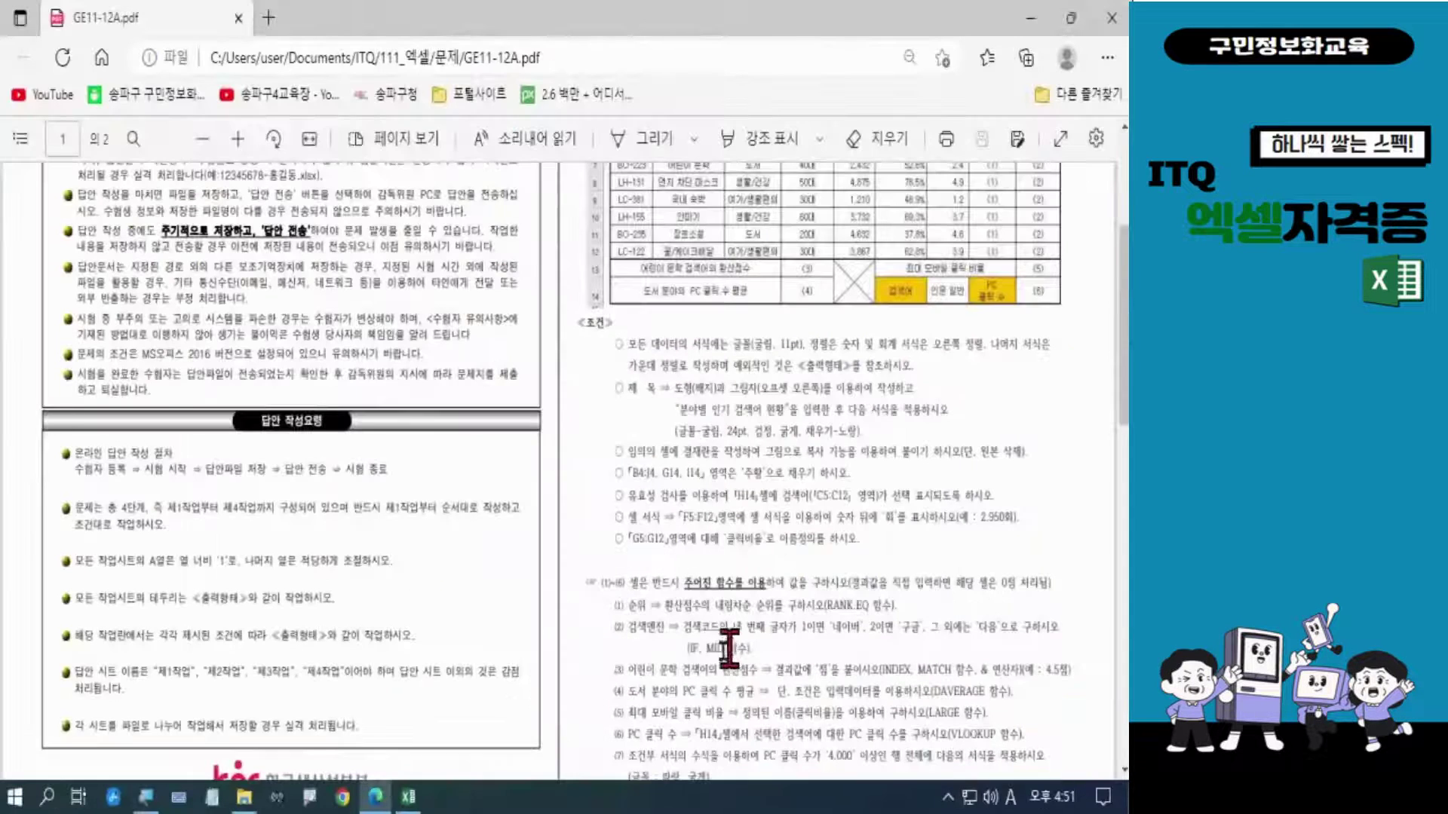
pyautogui.click(408, 796)
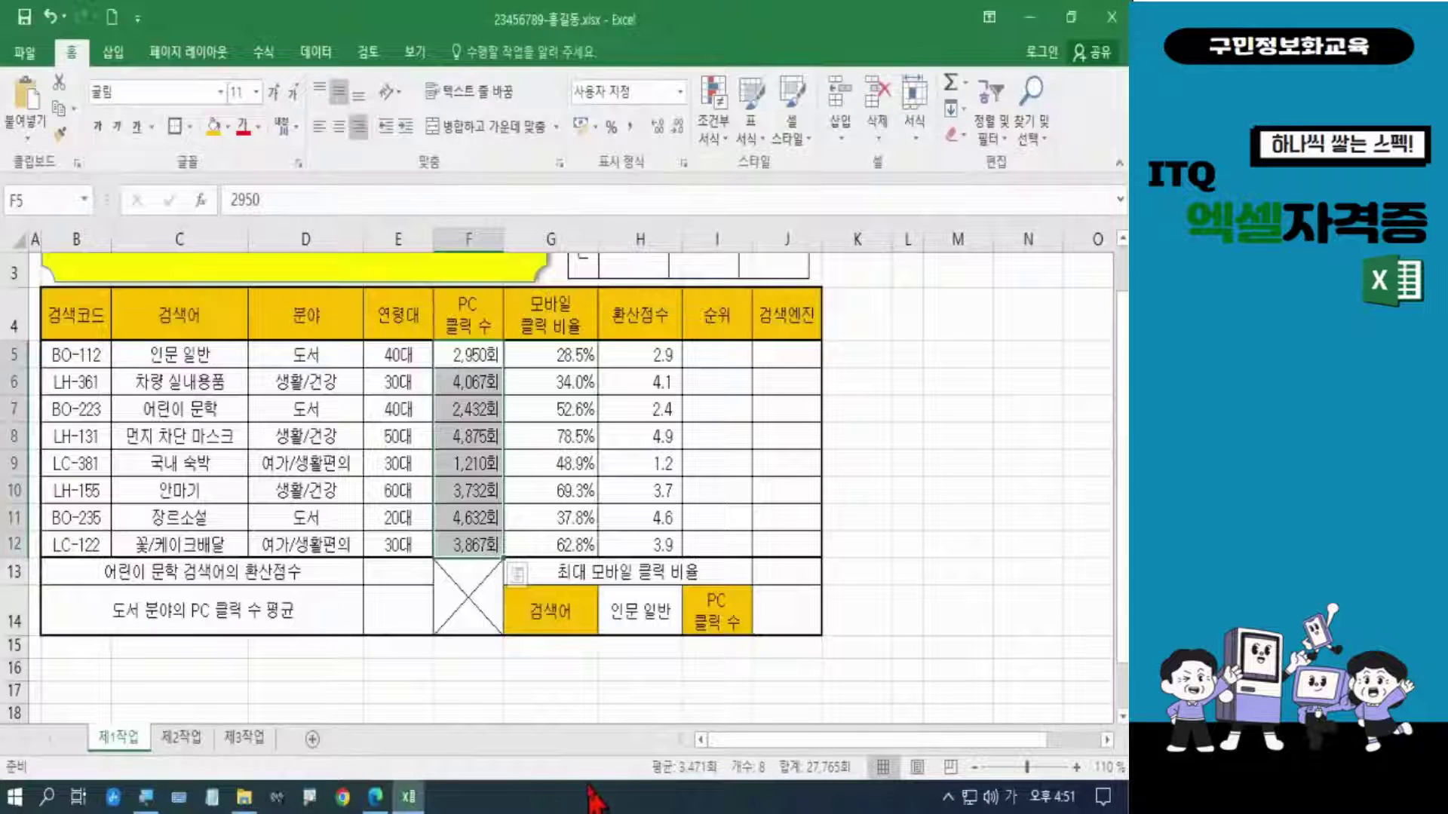
# Step: Define the name 클릭비율 for the range G5:G12 in the 모바일 클릭 비율 column
pyautogui.click(562, 361)
pyautogui.moveTo(561, 361); pyautogui.dragTo(558, 542)
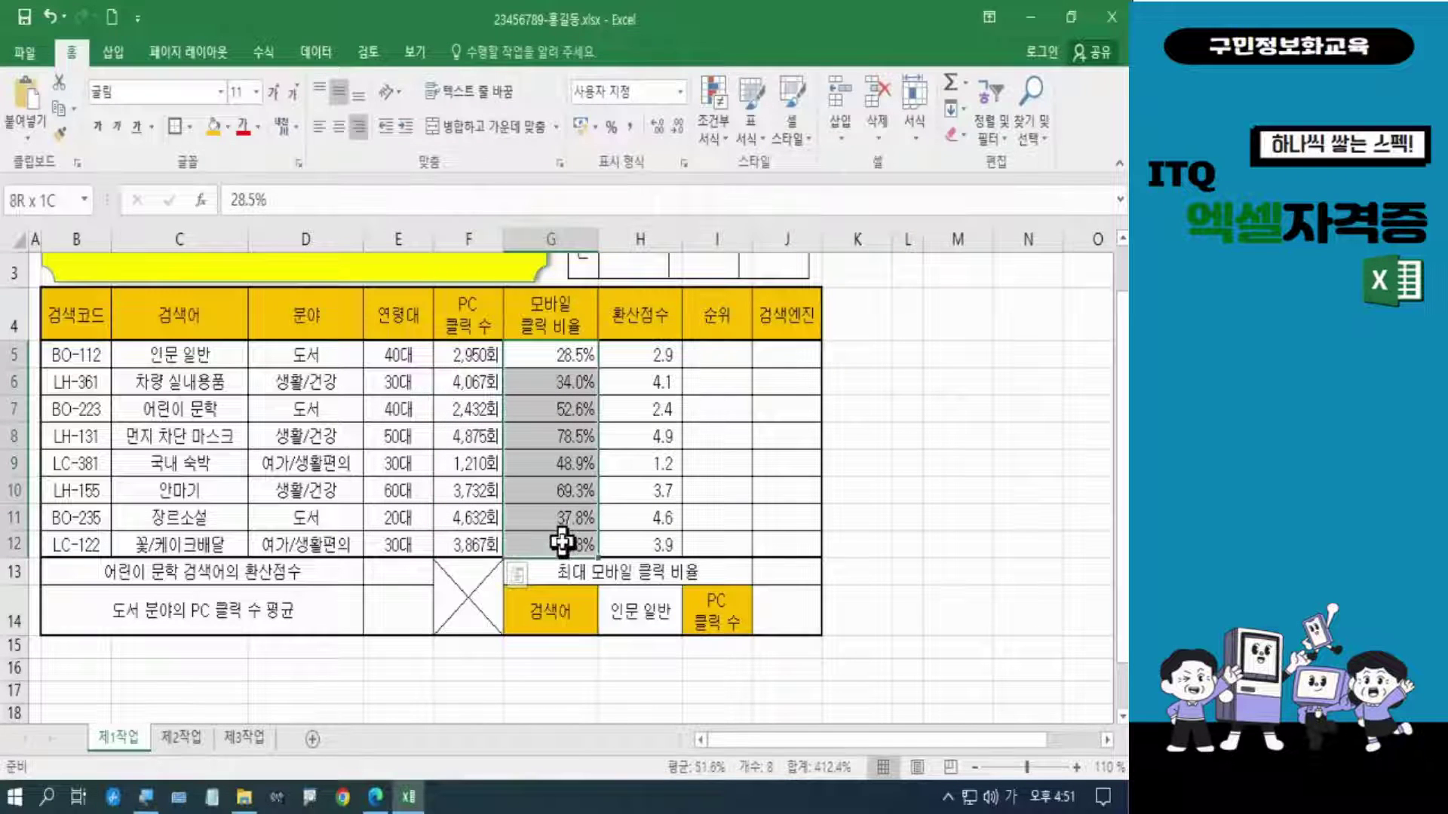
pyautogui.hotkey('ctrl', '1')
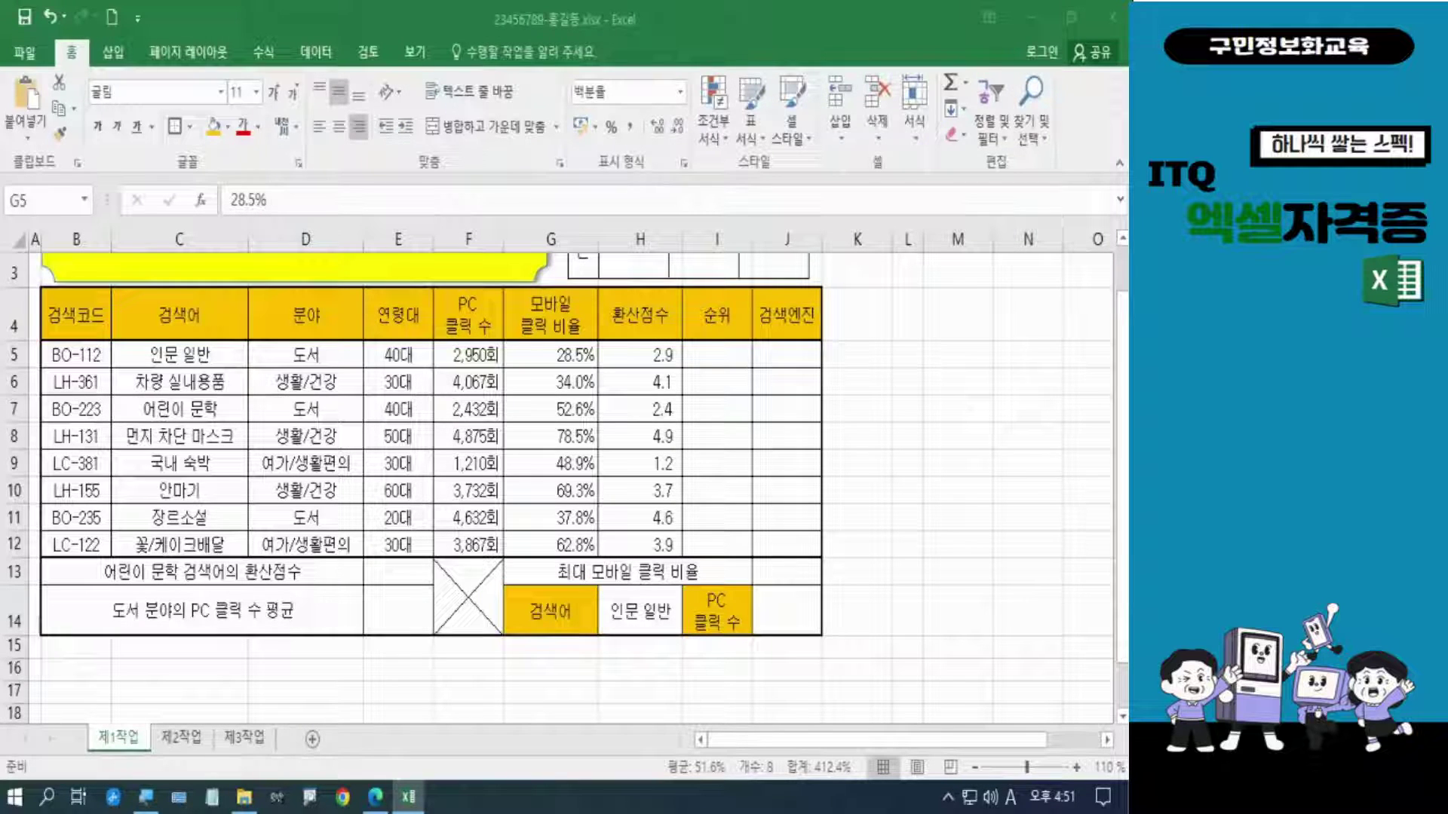
pyautogui.press('Hangul')
pyautogui.click(556, 359)
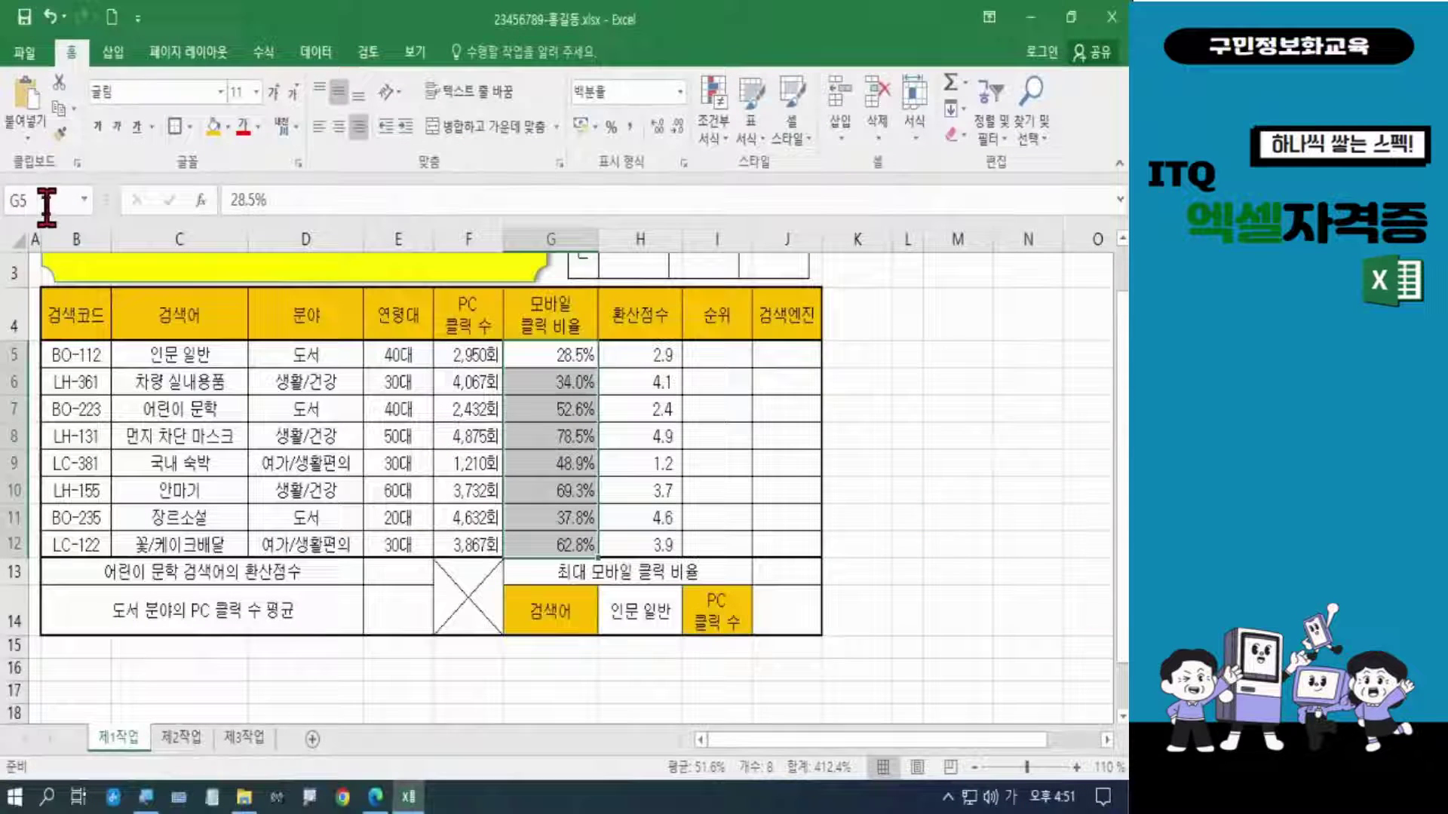
pyautogui.click(95, 148)
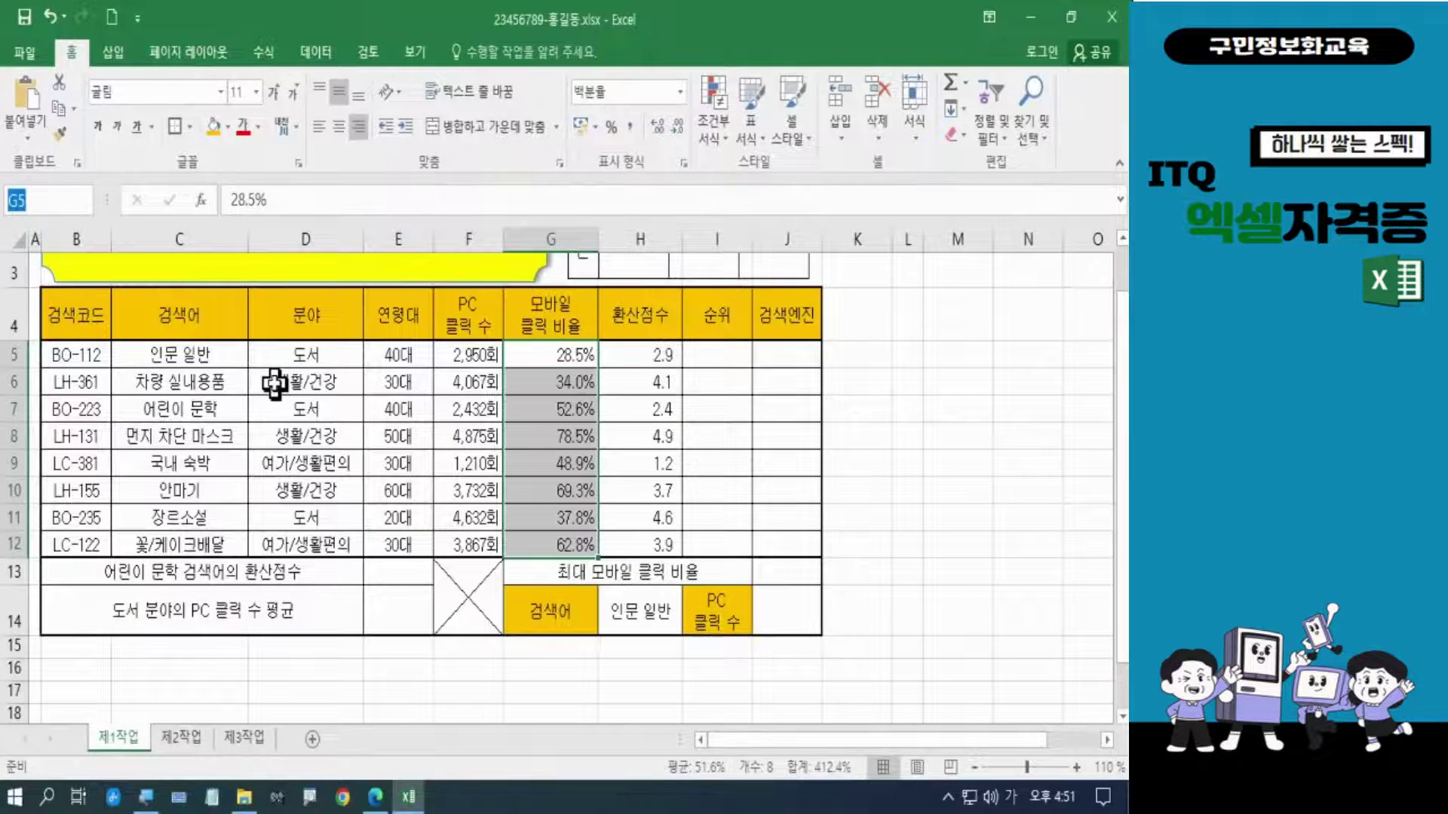
pyautogui.write('클릭비')
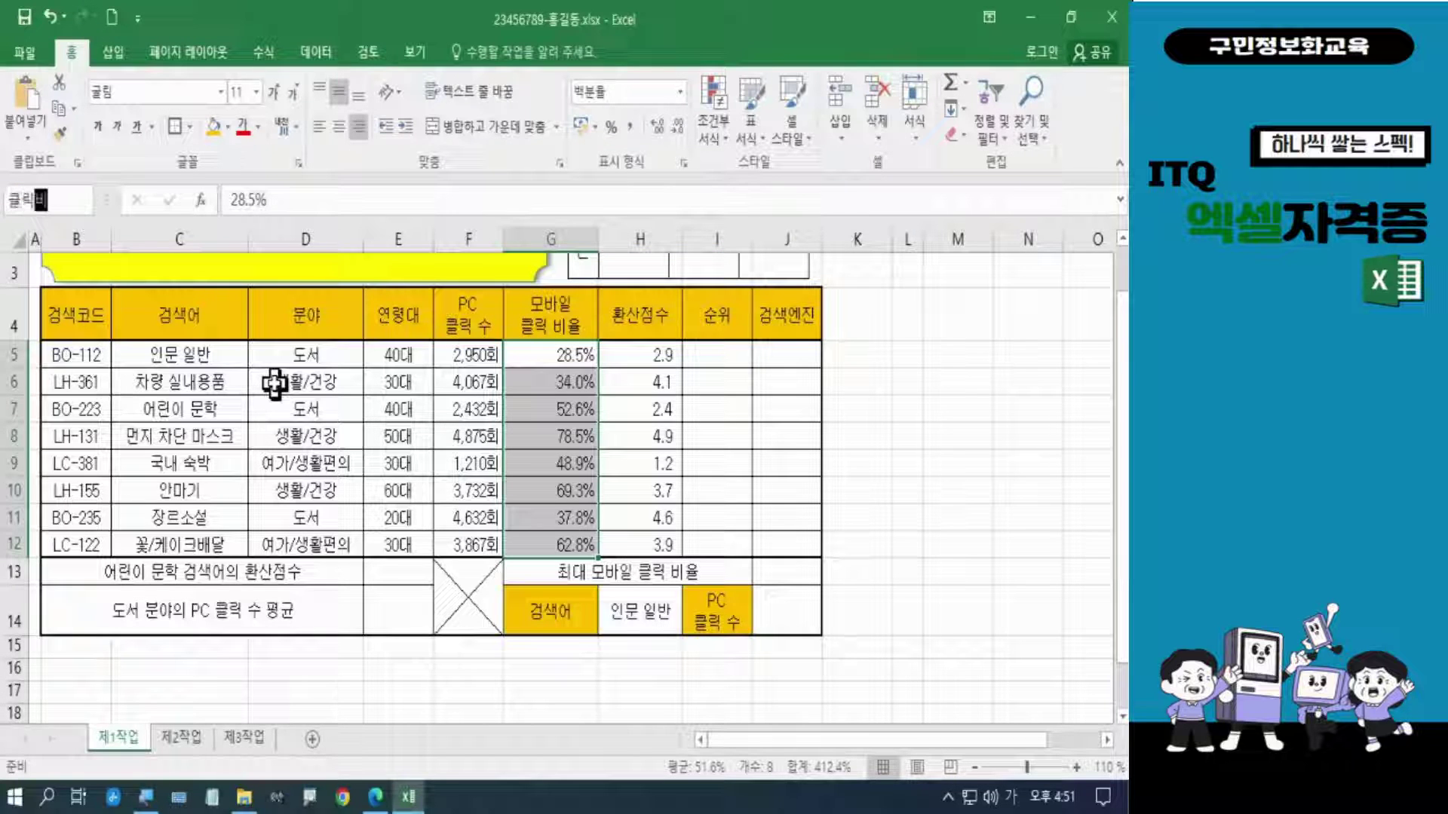
pyautogui.write('율')
pyautogui.press('Return')
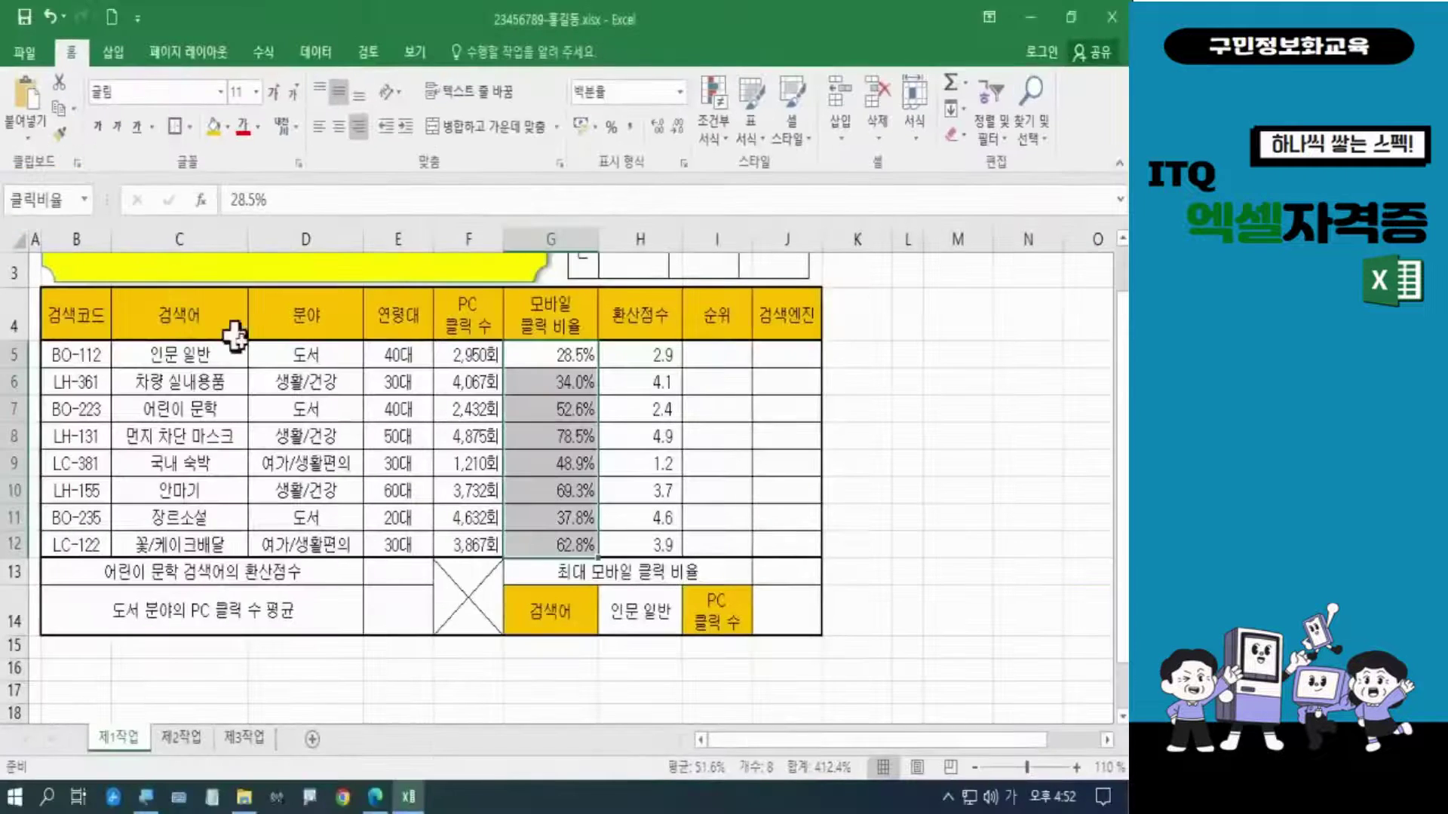
pyautogui.click(522, 470)
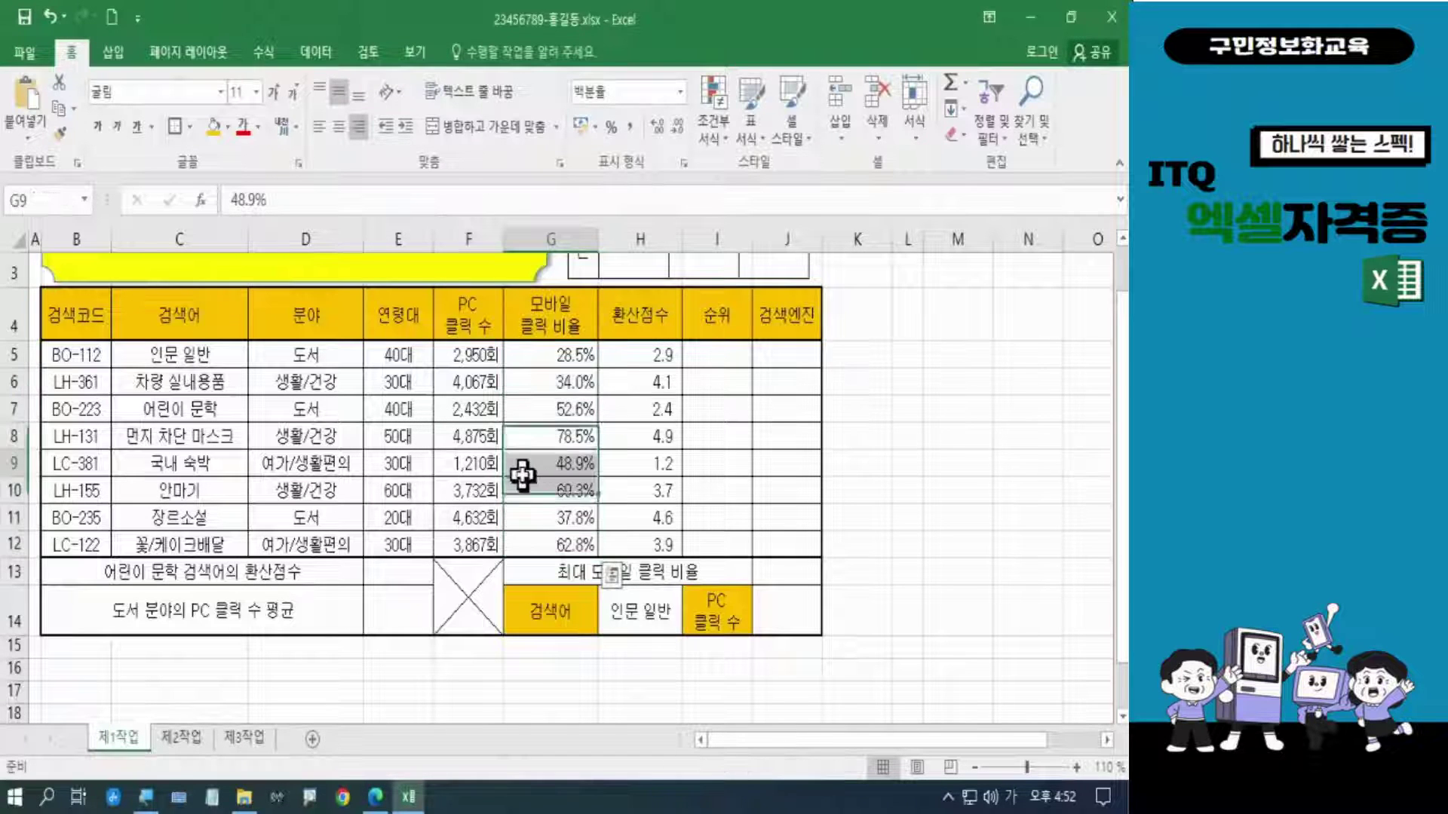
# Step: Switch to GE11-12A.pdf, review the conditions and the function instruction for item (1) 순위, and return to the workbook
pyautogui.click(374, 797)
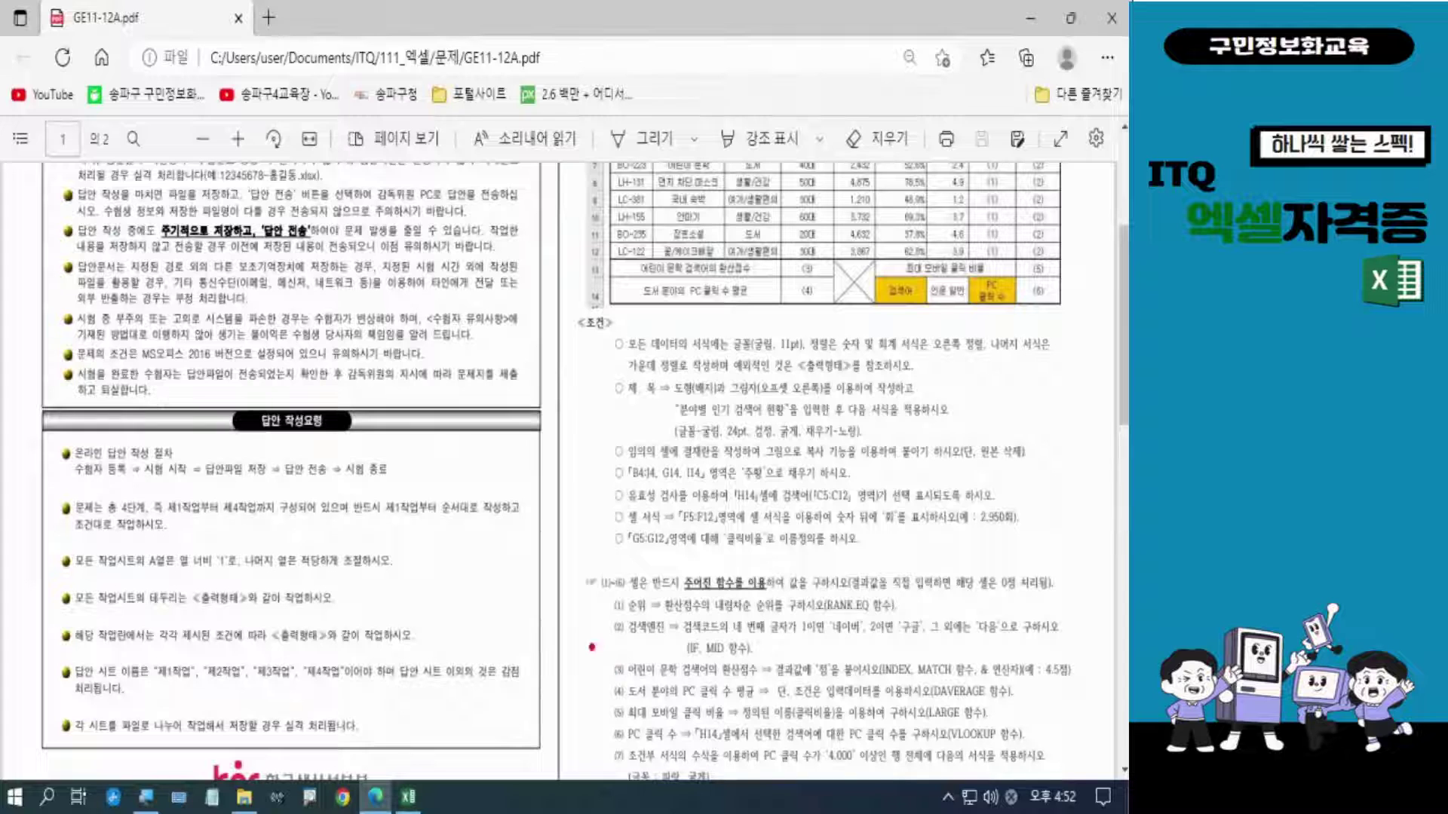
pyautogui.moveTo(562, 281); pyautogui.dragTo(1048, 567)
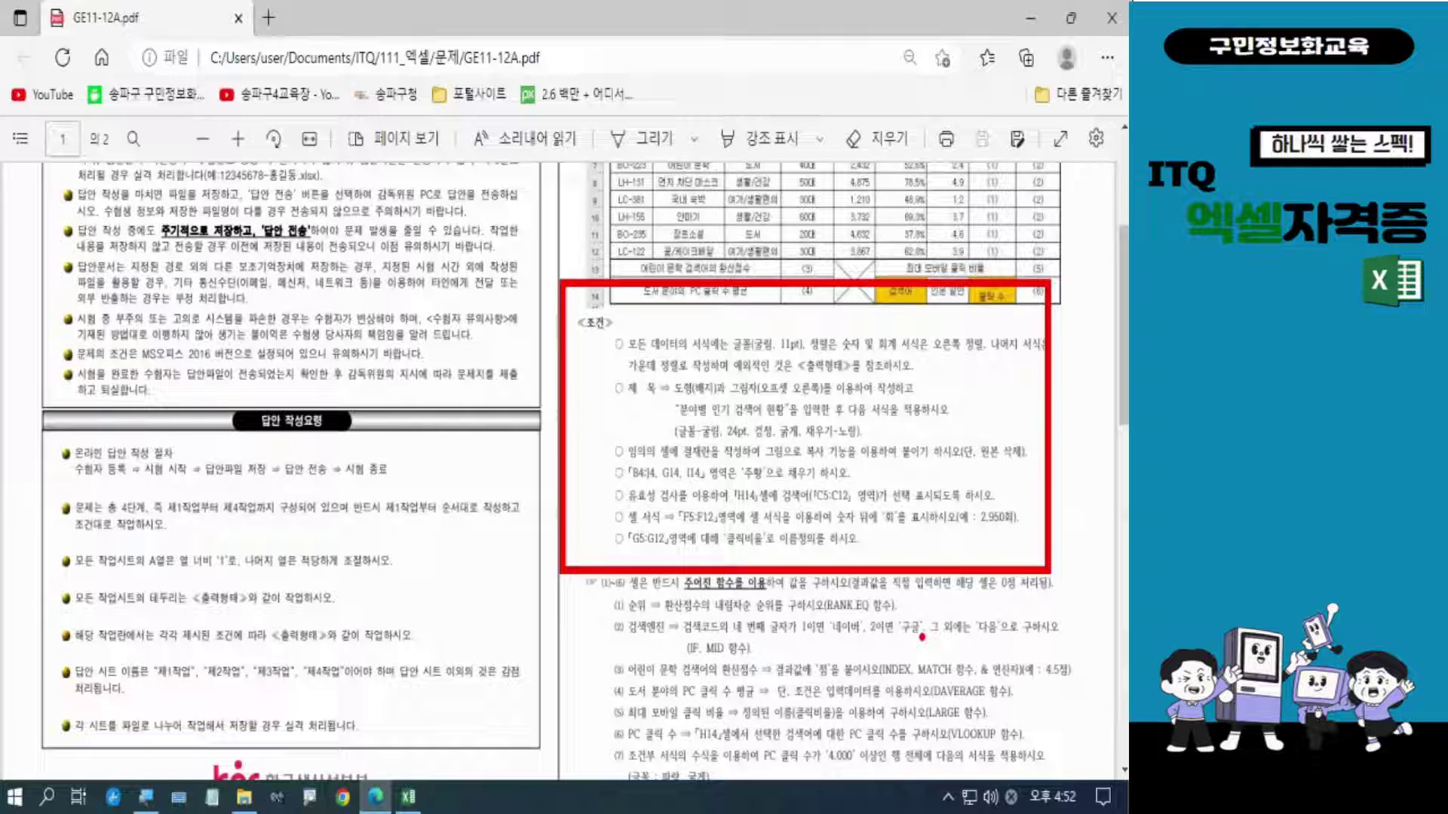
pyautogui.press('Escape')
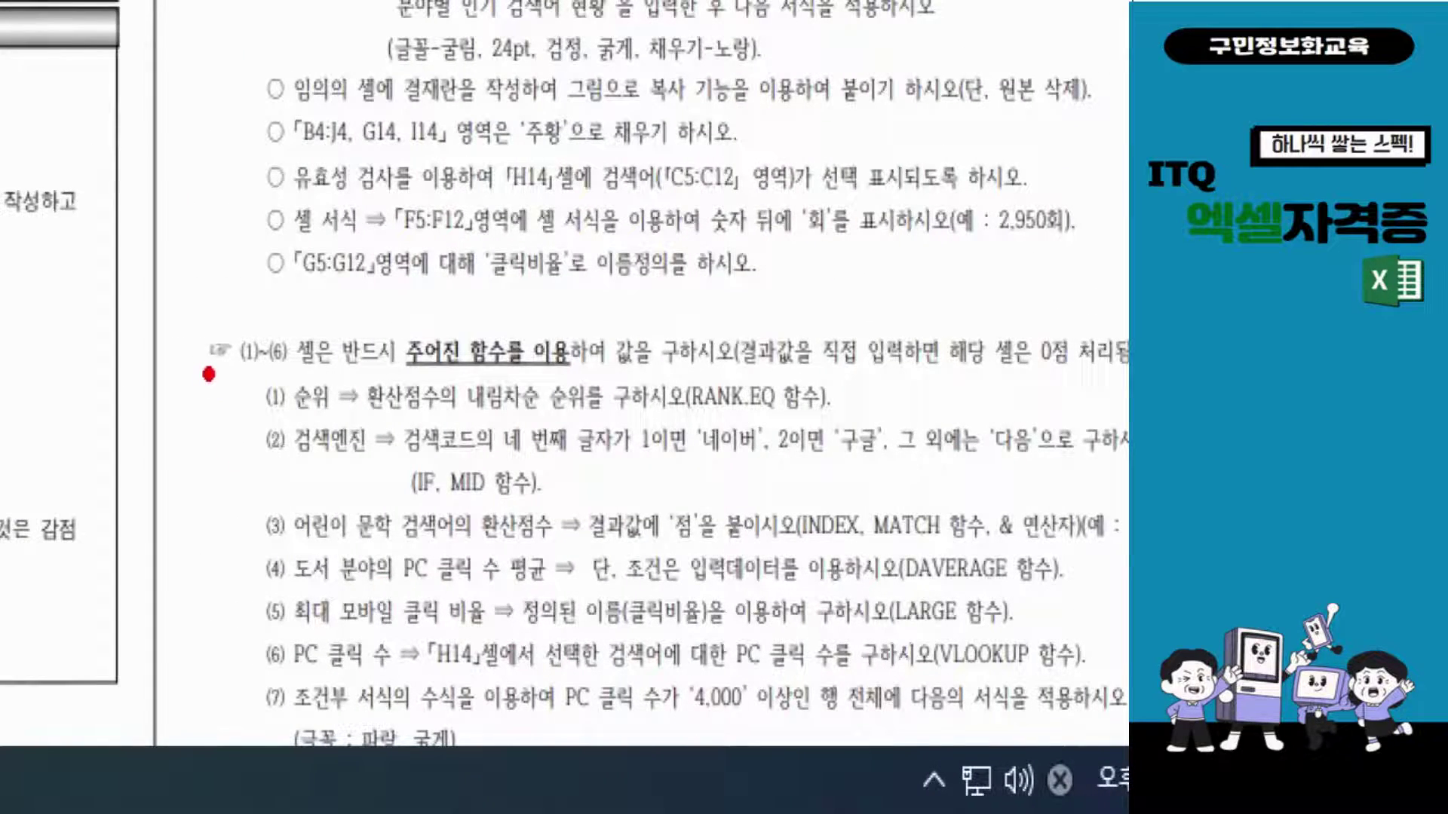
pyautogui.moveTo(209, 338)
pyautogui.mouseDown()
pyautogui.moveTo(231, 367)
pyautogui.moveTo(447, 445)
pyautogui.moveTo(725, 456)
pyautogui.moveTo(887, 440)
pyautogui.mouseUp()
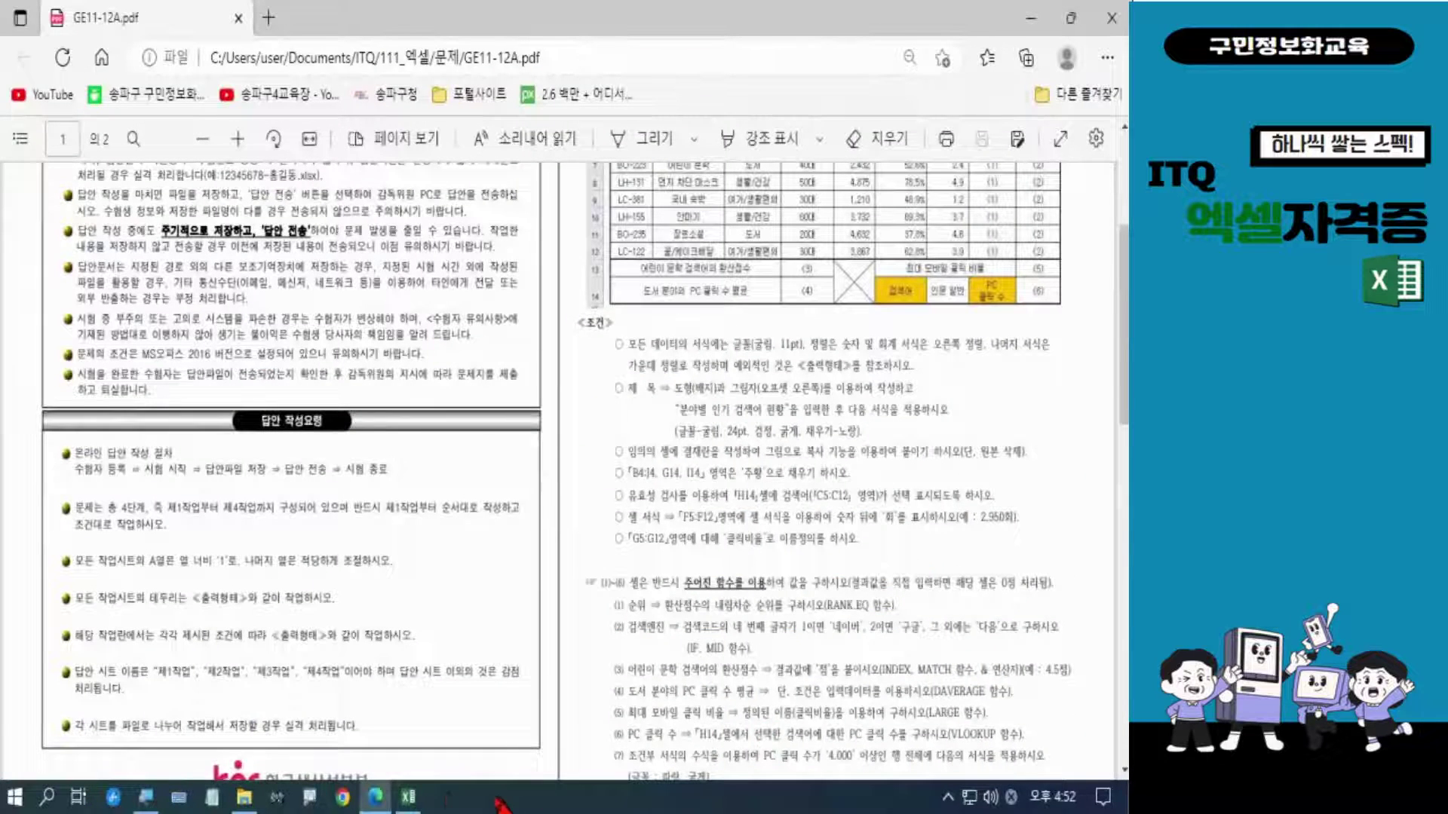
pyautogui.click(407, 796)
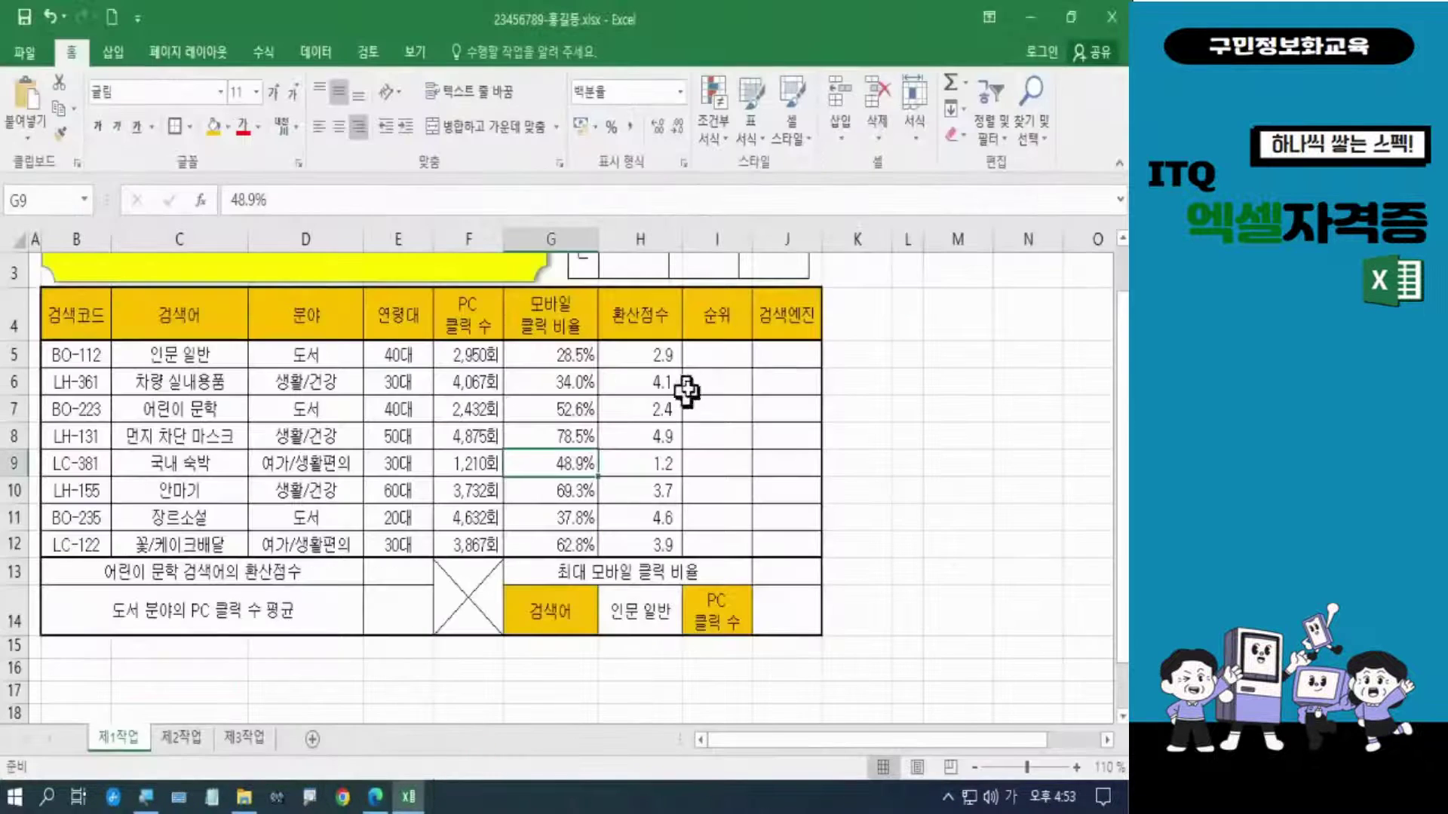
# Step: Start a RANK.EQ formula in cell I5 of the 순위 column
pyautogui.click(704, 357)
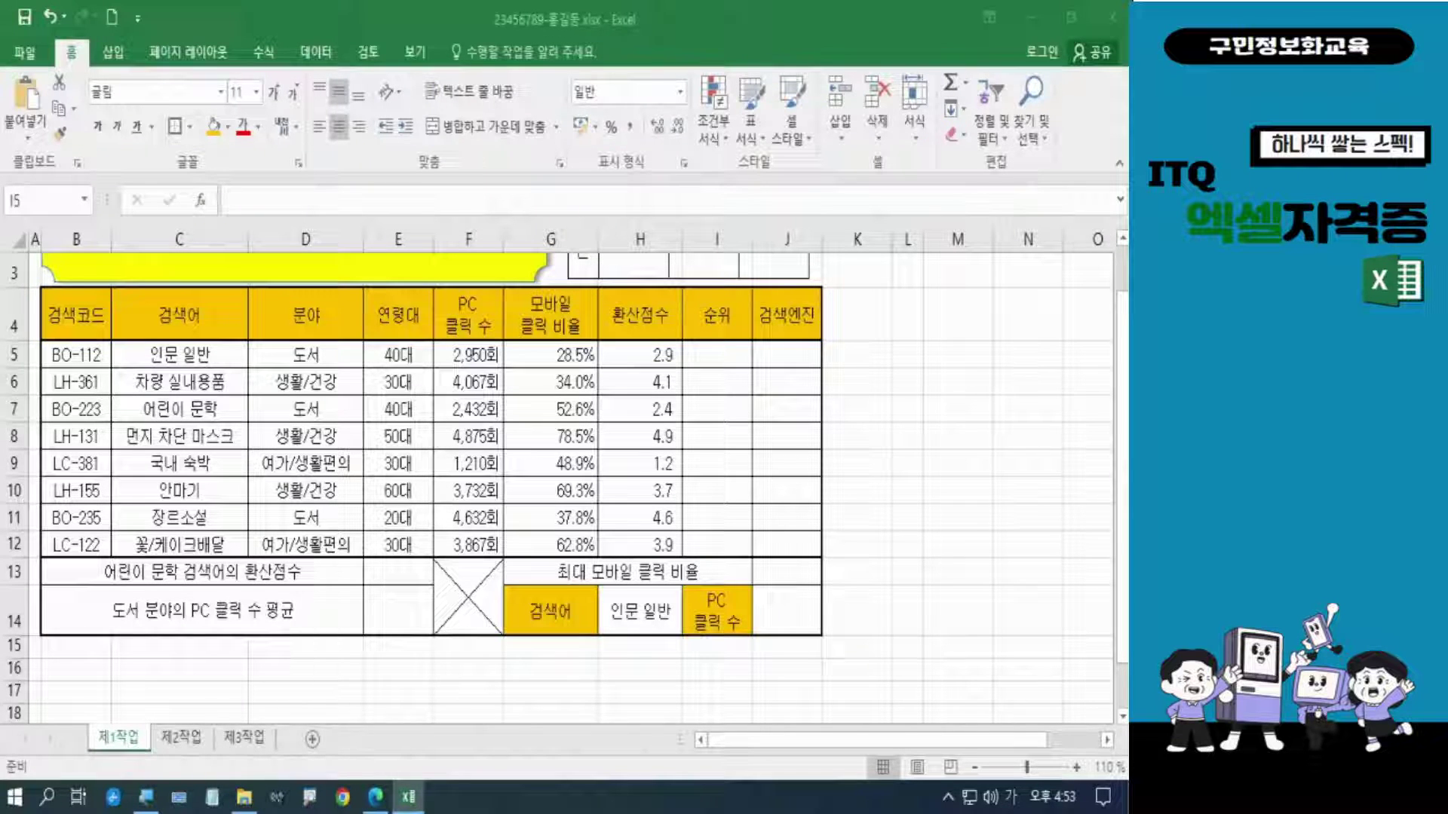
pyautogui.click(717, 356)
pyautogui.press('Hangul')
pyautogui.click(691, 351)
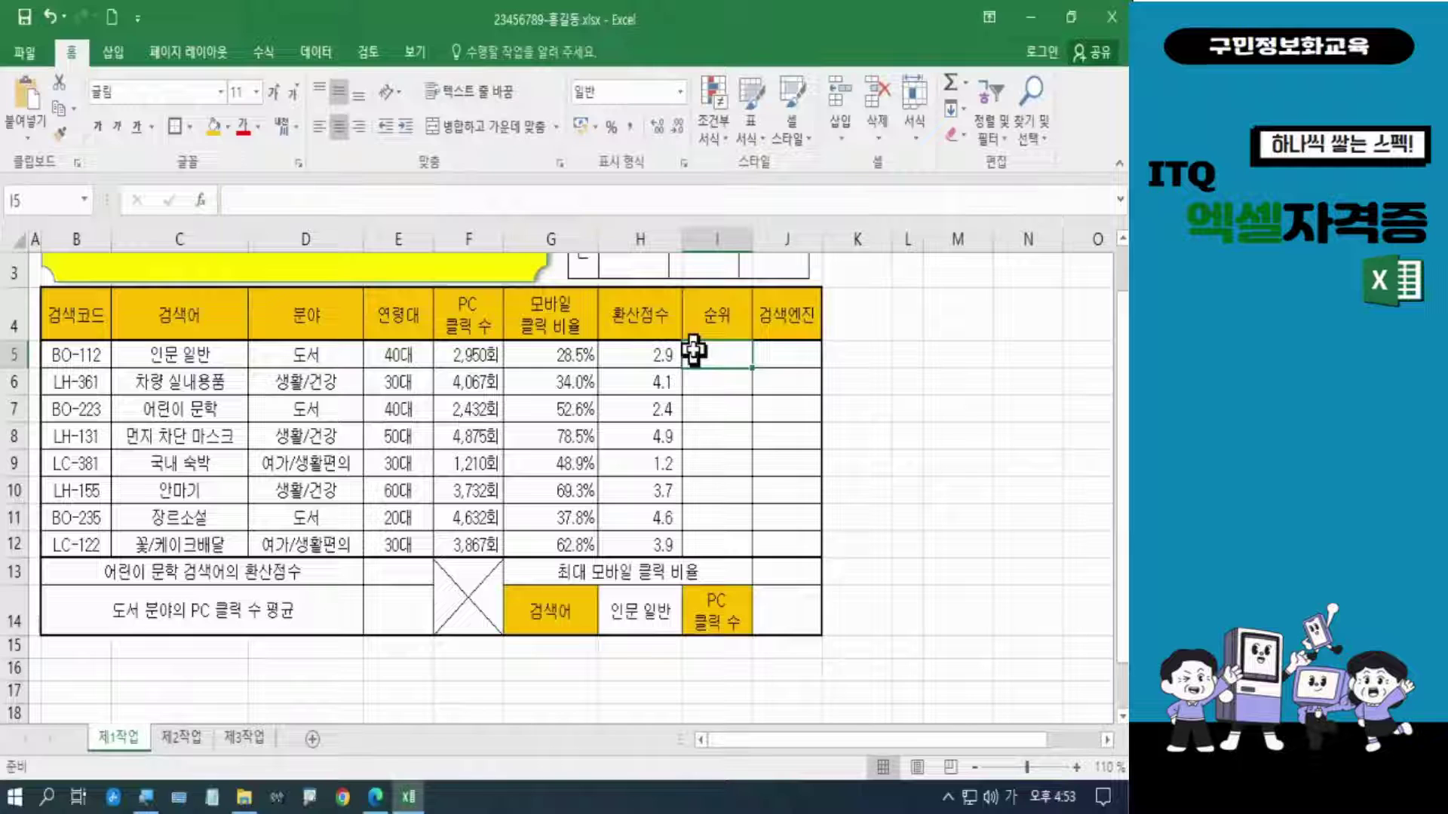
pyautogui.write('=')
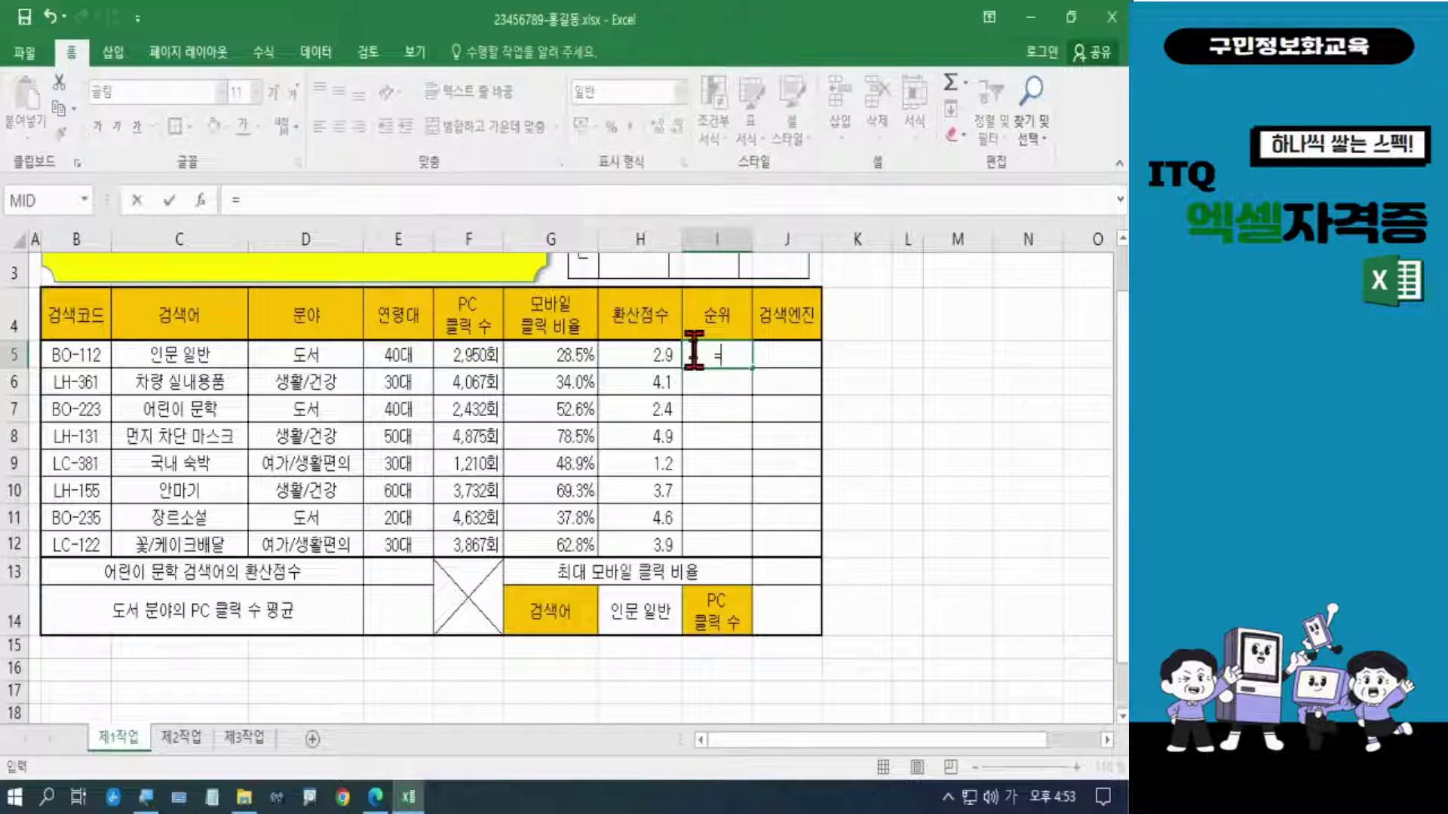
pyautogui.press('Hangul')
pyautogui.write('r')
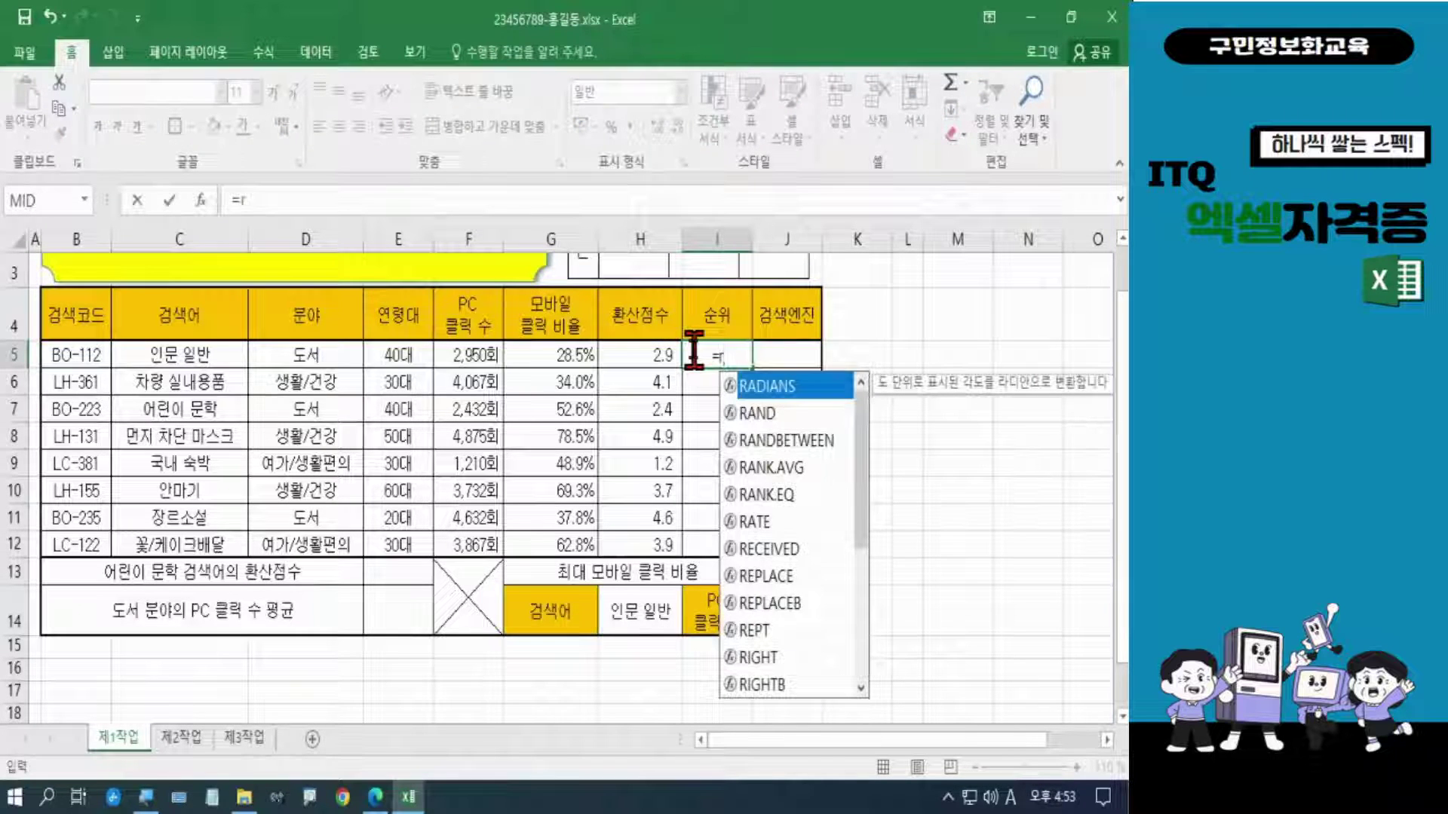
pyautogui.write('ank')
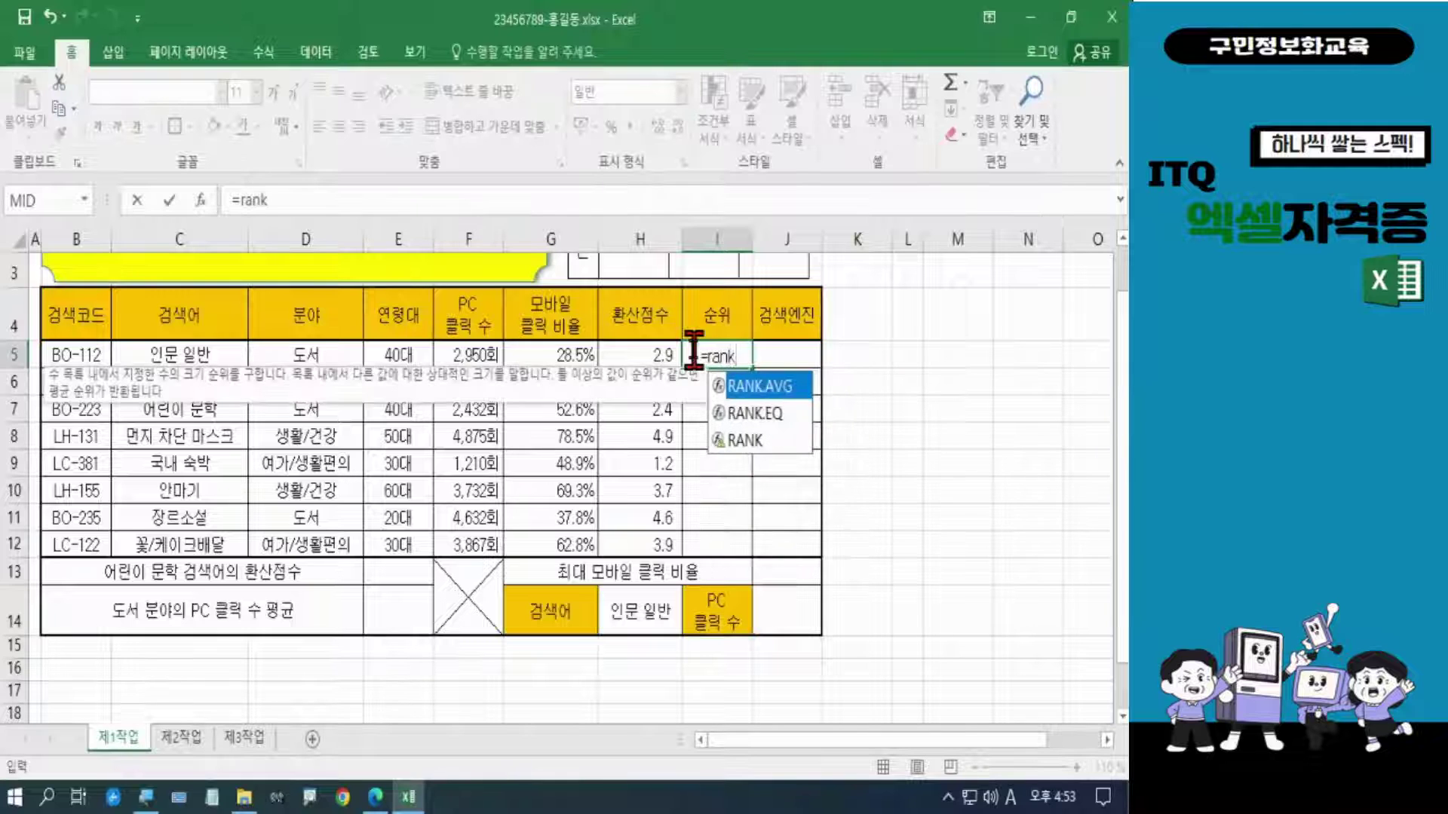
pyautogui.click(746, 415)
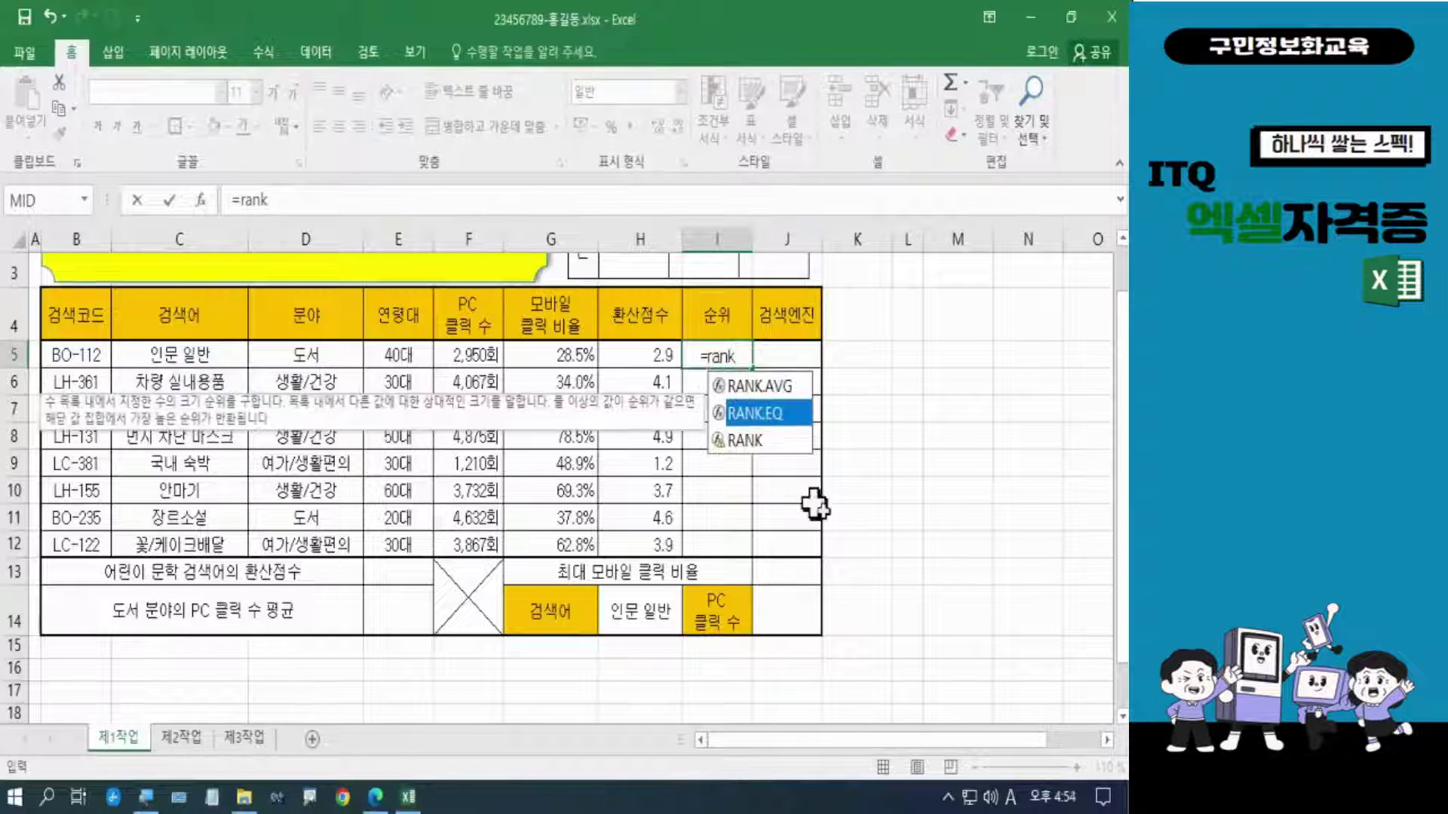
pyautogui.press('Tab')
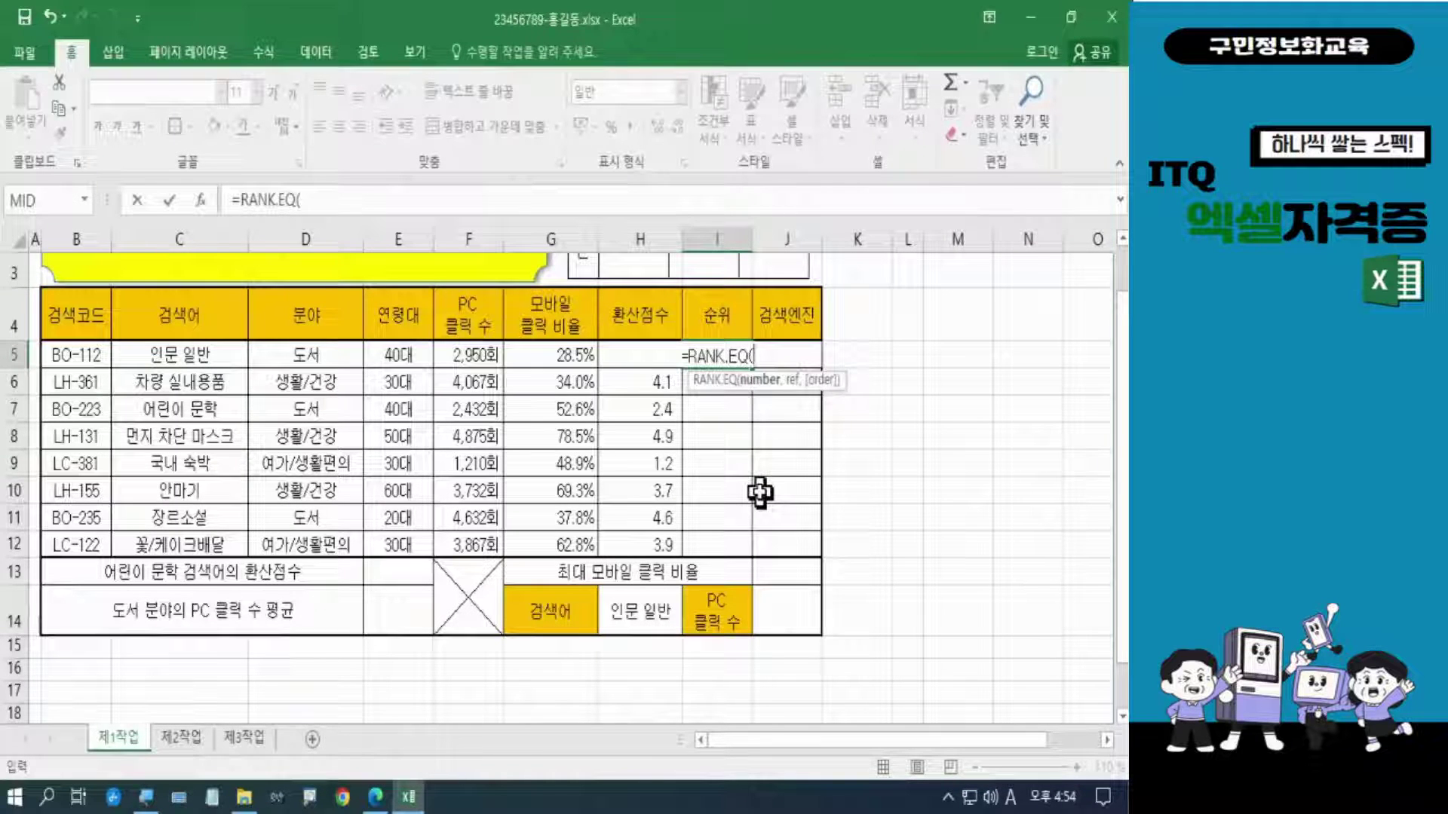
# Step: Complete the I5 formula as =RANK.EQ(H5,$H$5:$H$12), with the reference range made absolute
pyautogui.write('h5')
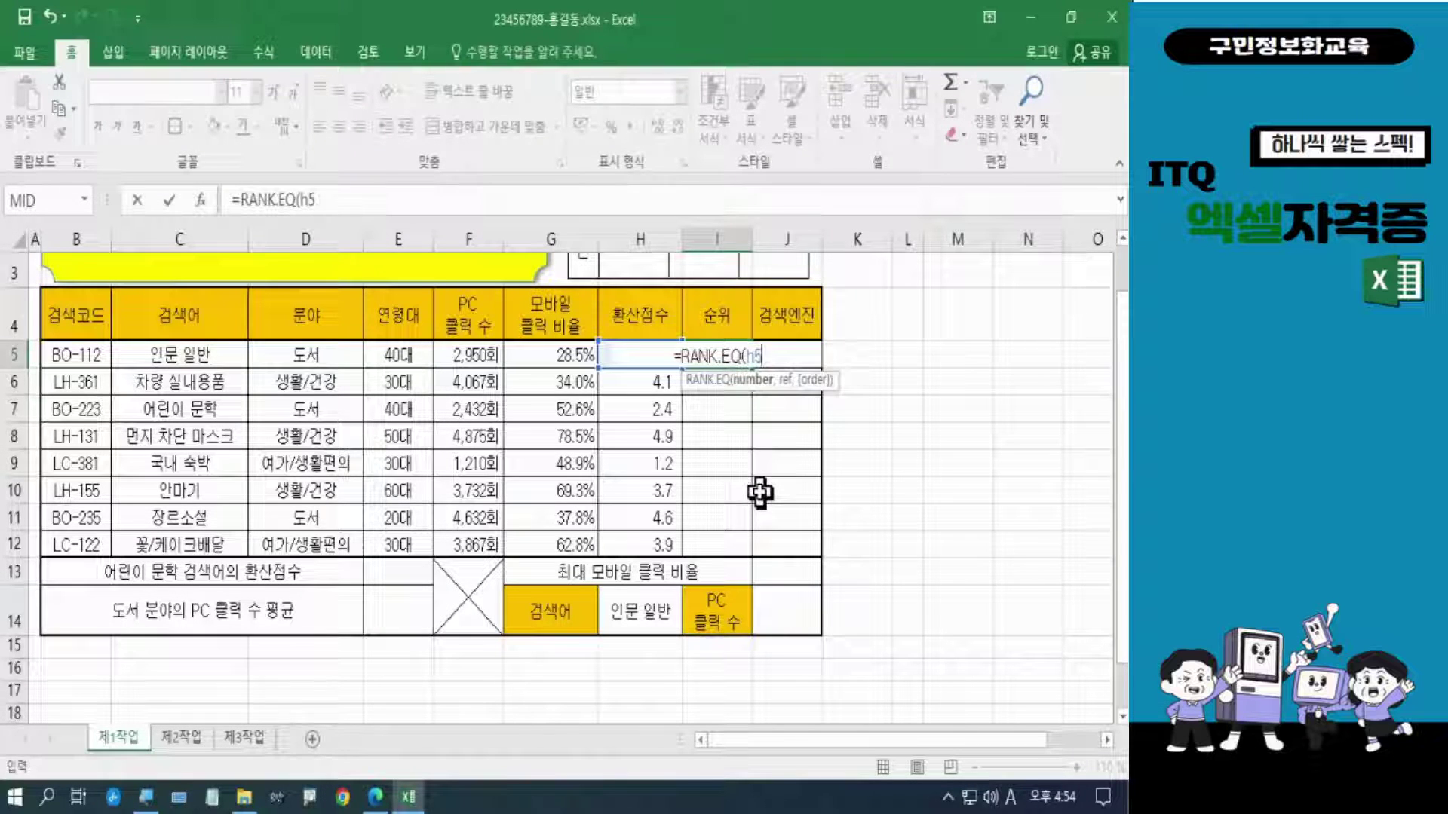
pyautogui.write(',')
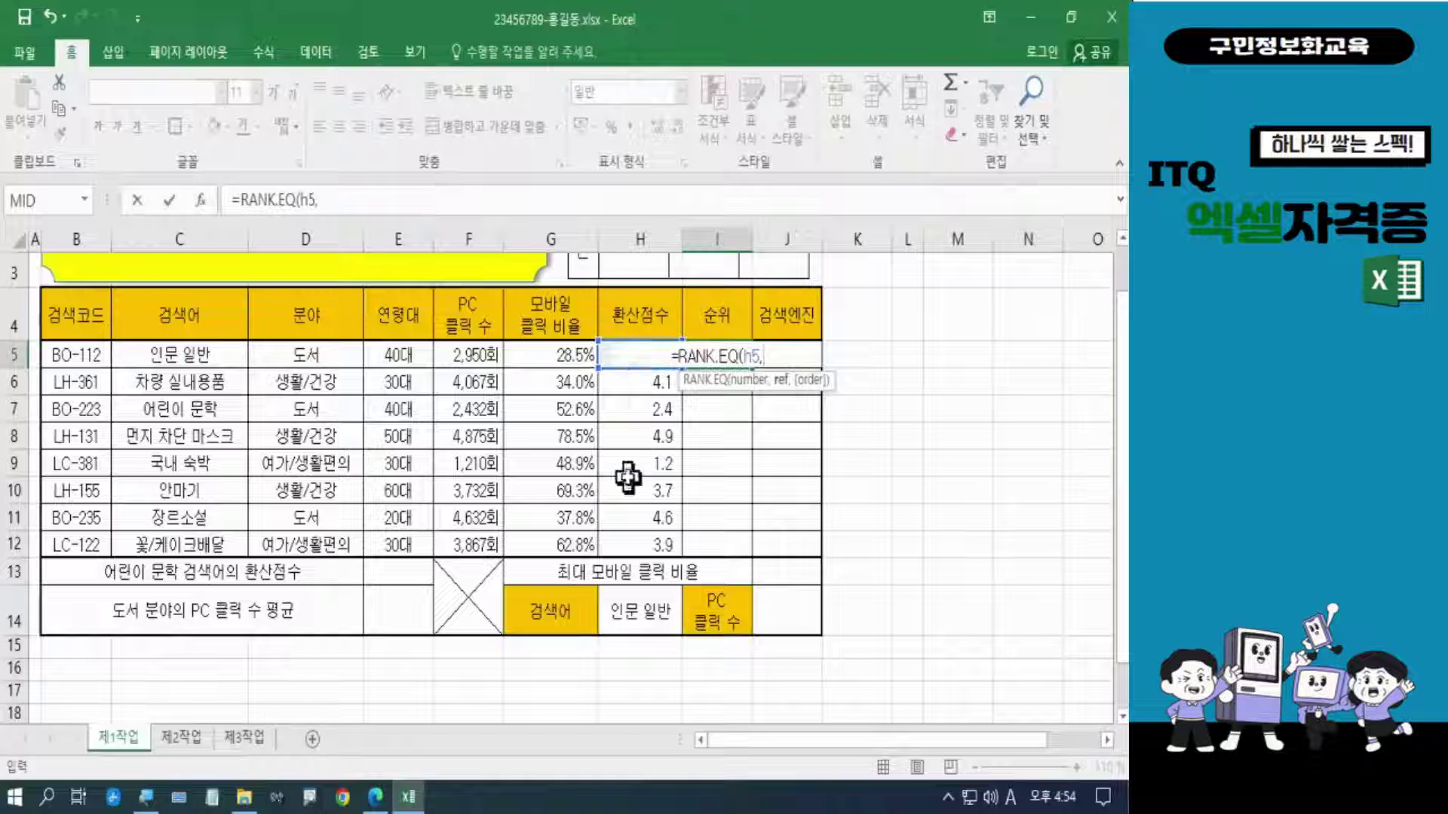
pyautogui.moveTo(632, 539); pyautogui.dragTo(620, 358)
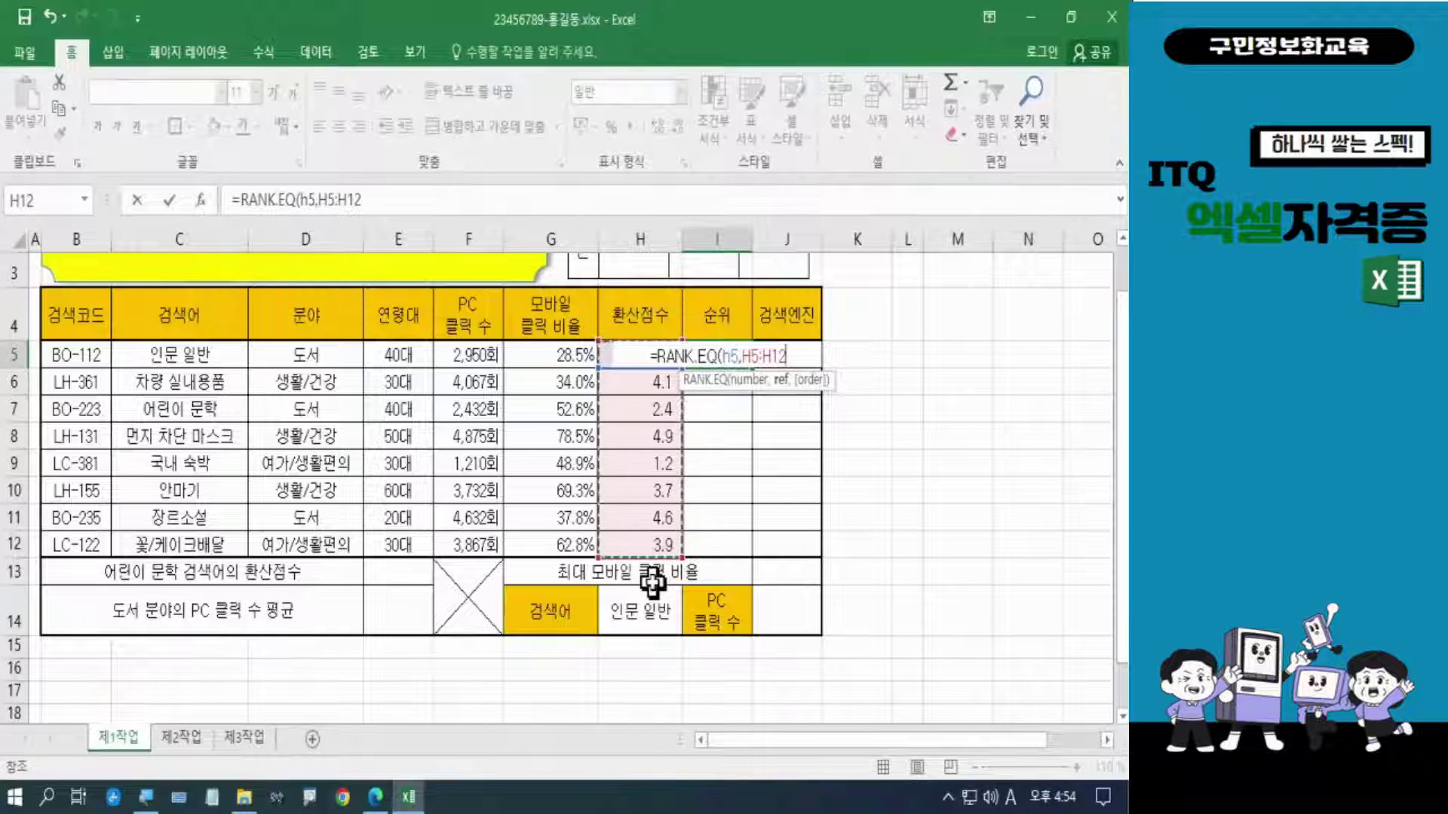
pyautogui.press('F4')
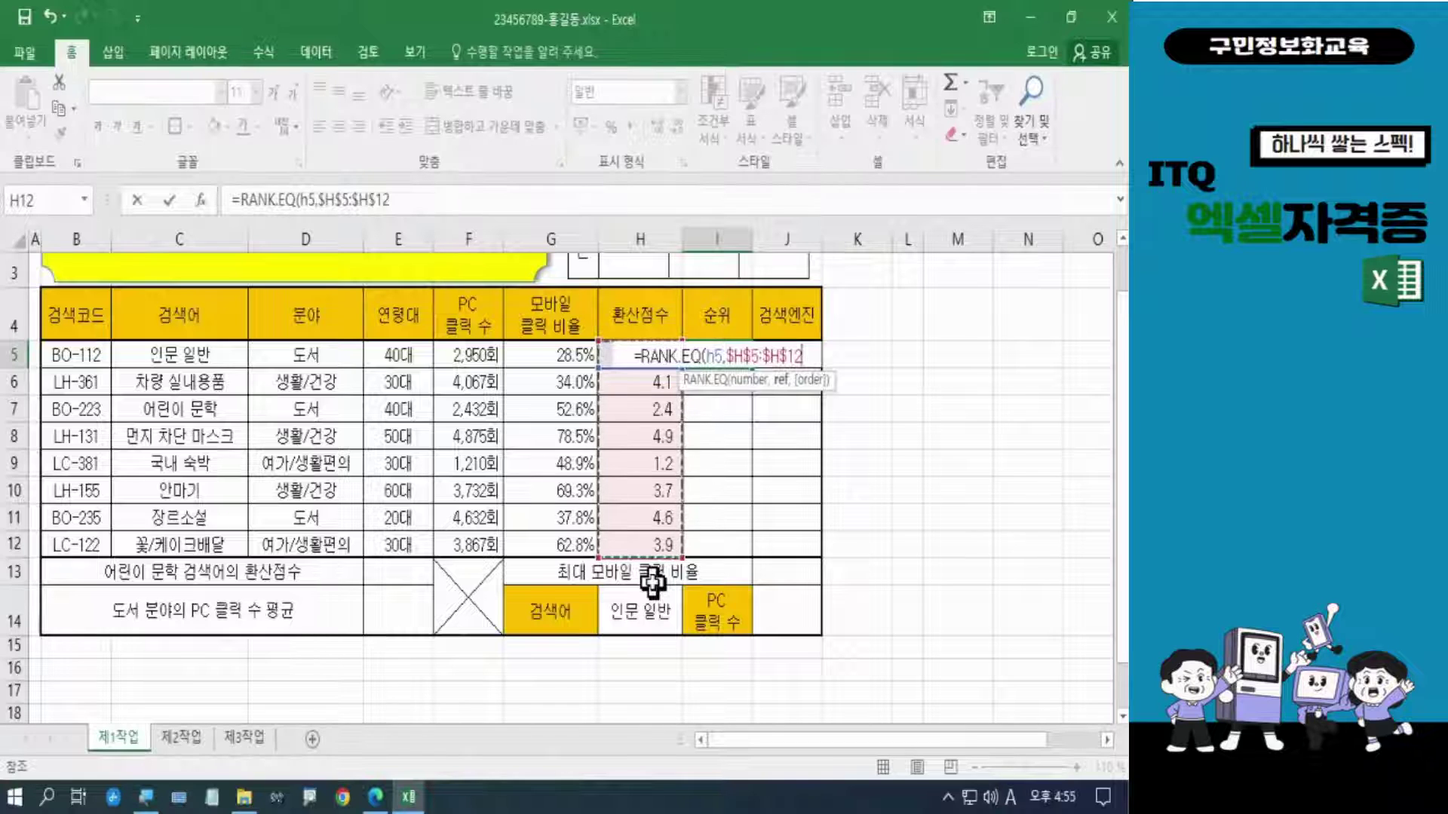
pyautogui.write(')')
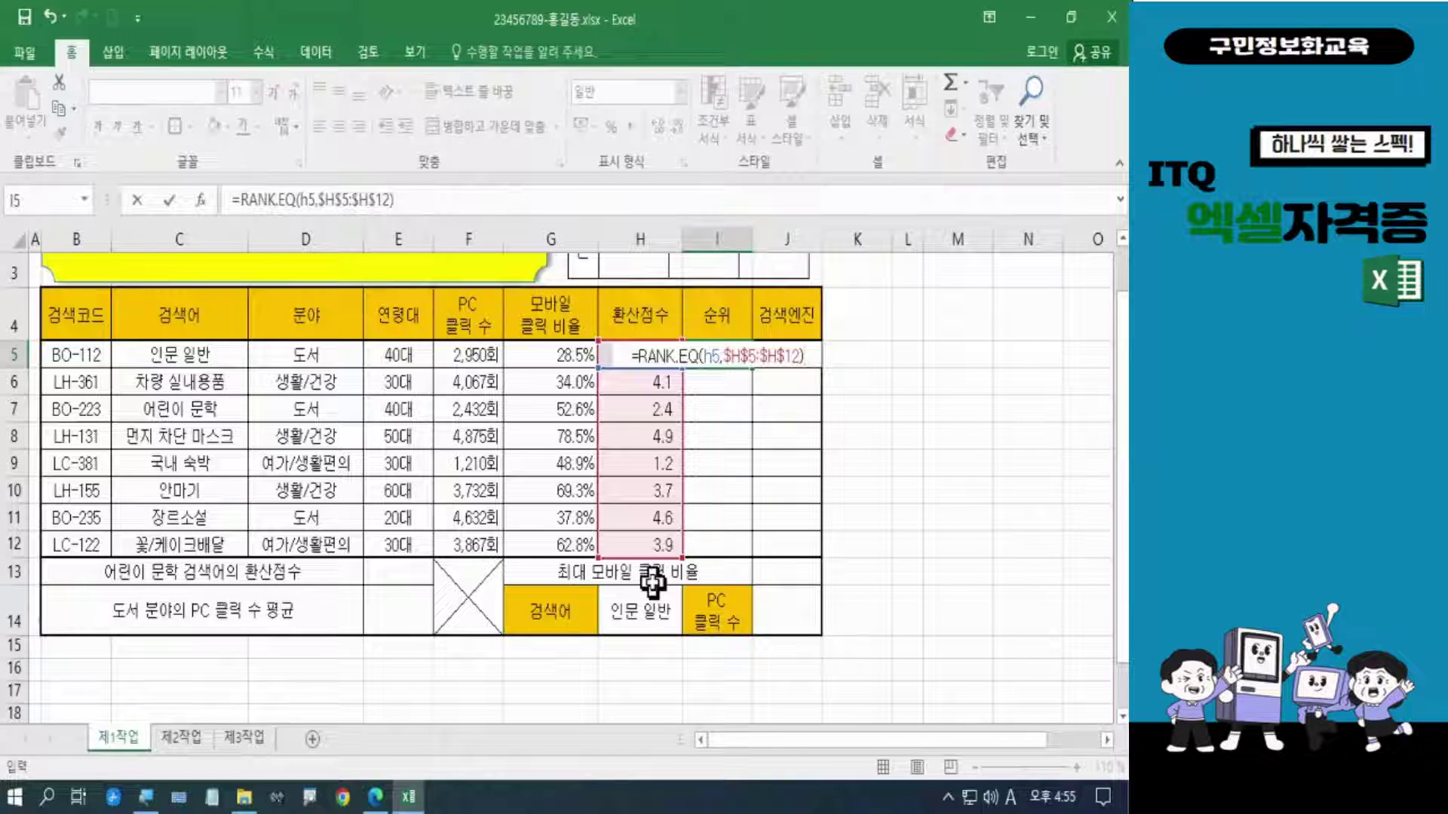
pyautogui.press('Return')
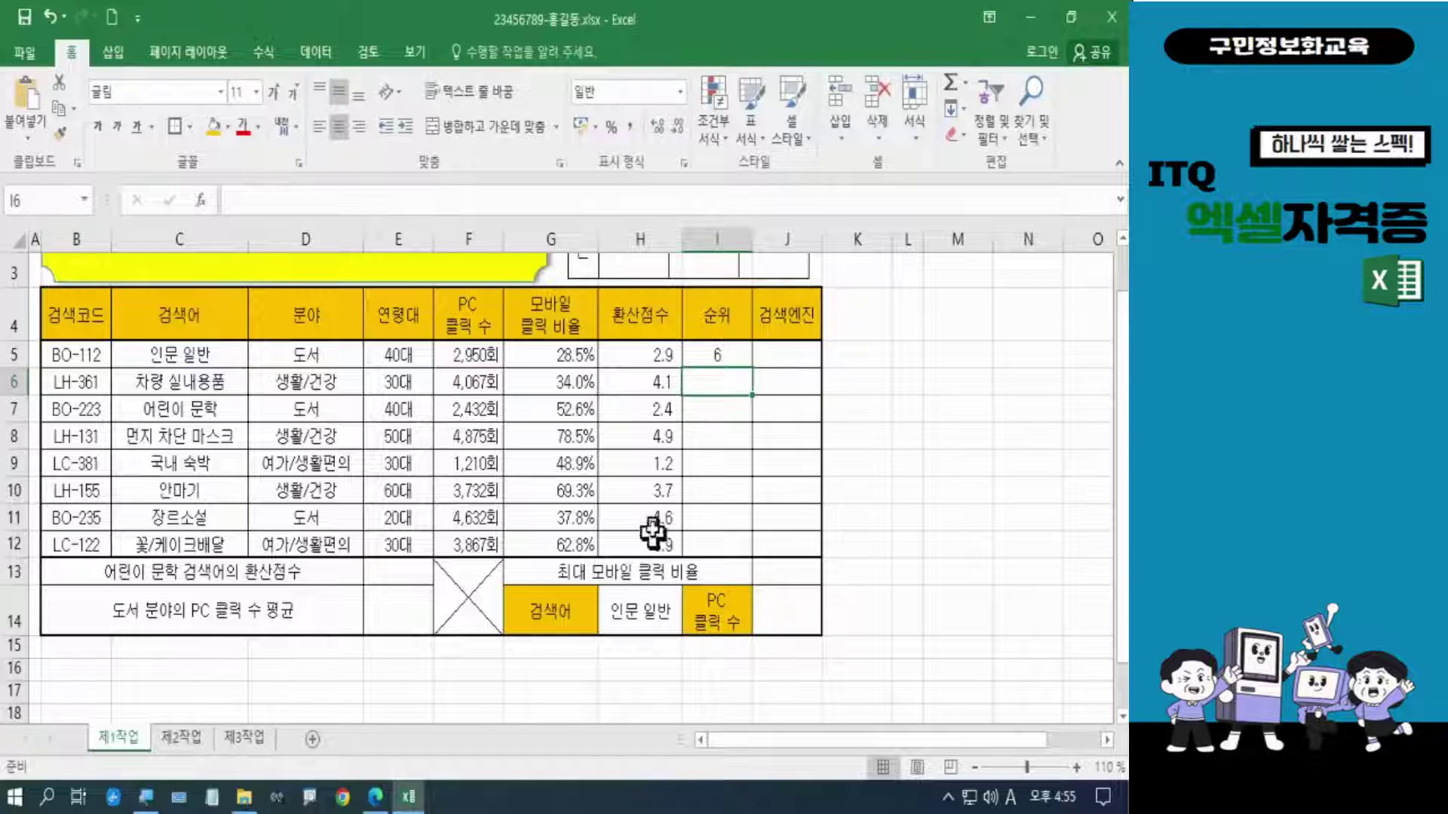
# Step: Fill the rank formula from I5 down to I12 without formatting (서식 없이 채우기)
pyautogui.click(729, 356)
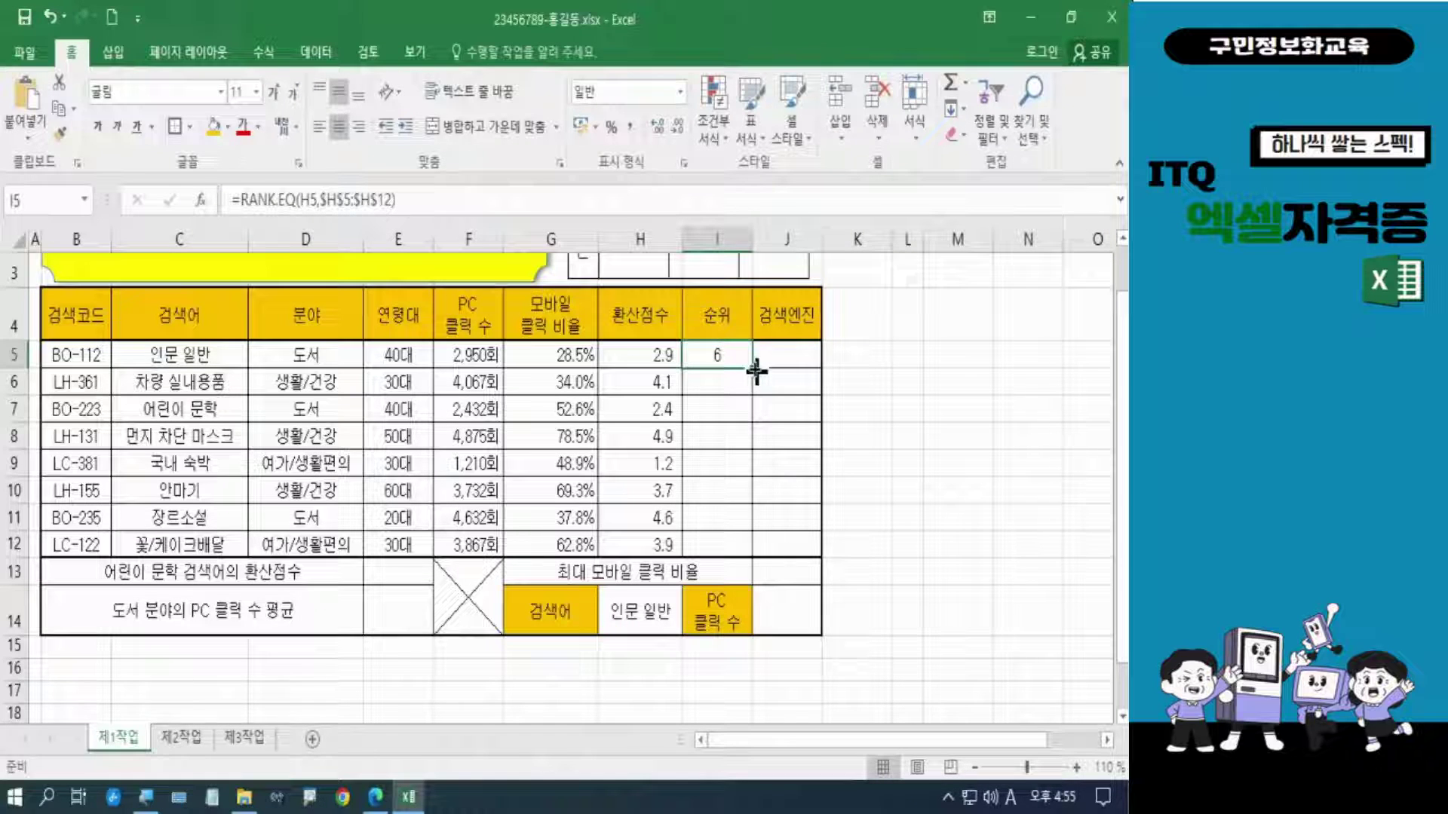
pyautogui.moveTo(756, 370); pyautogui.dragTo(751, 554)
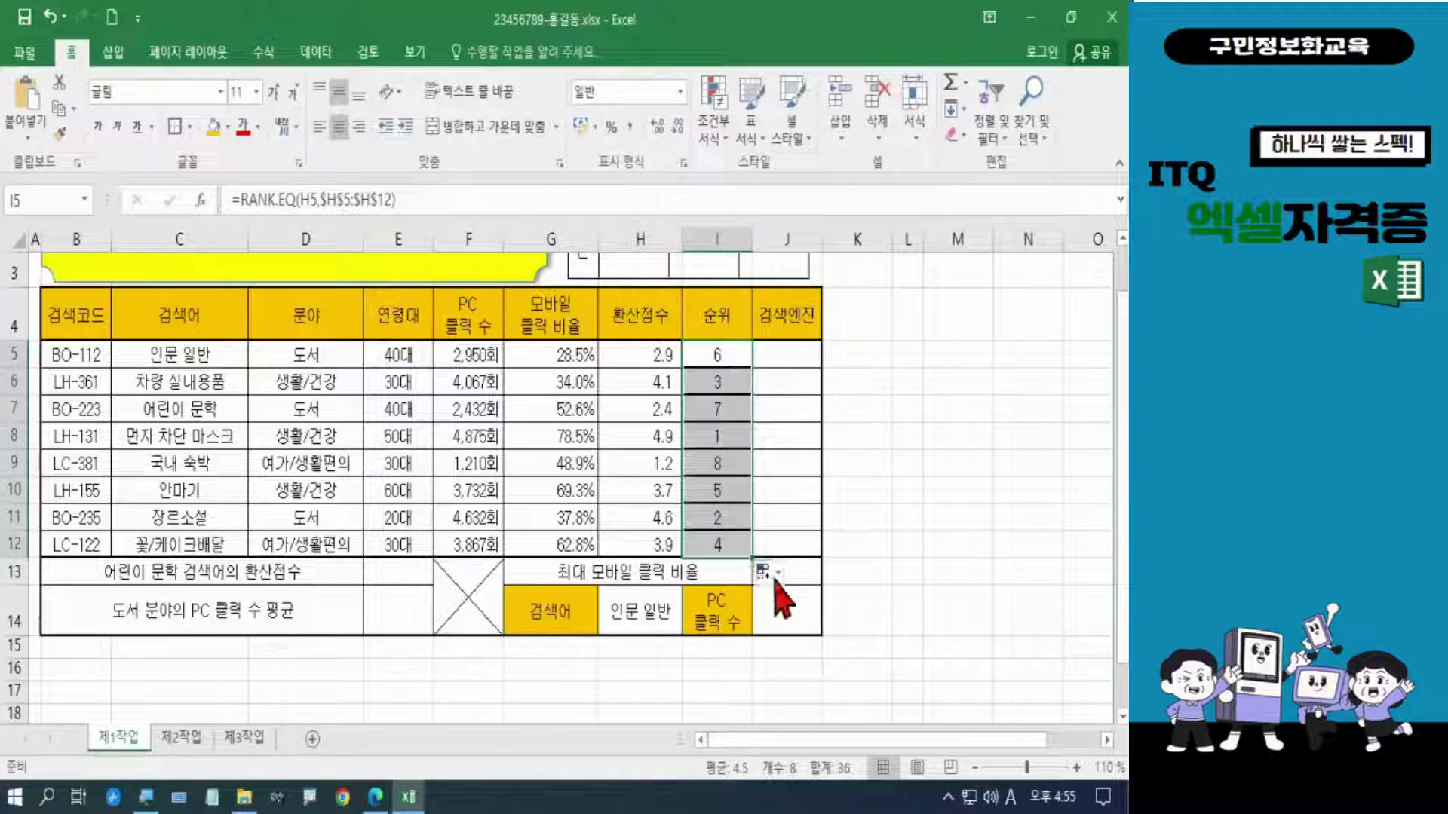
pyautogui.click(776, 578)
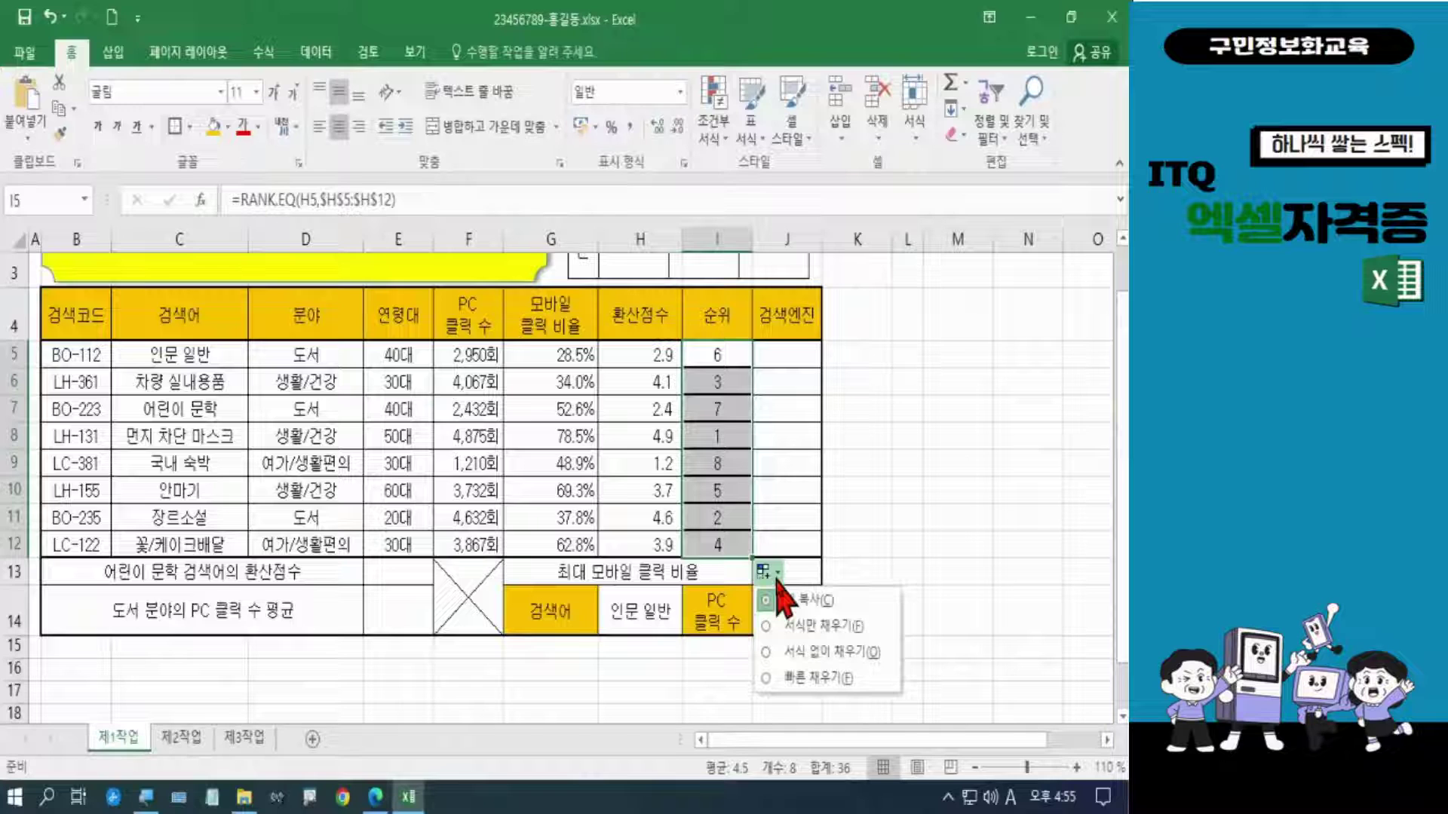
pyautogui.click(800, 653)
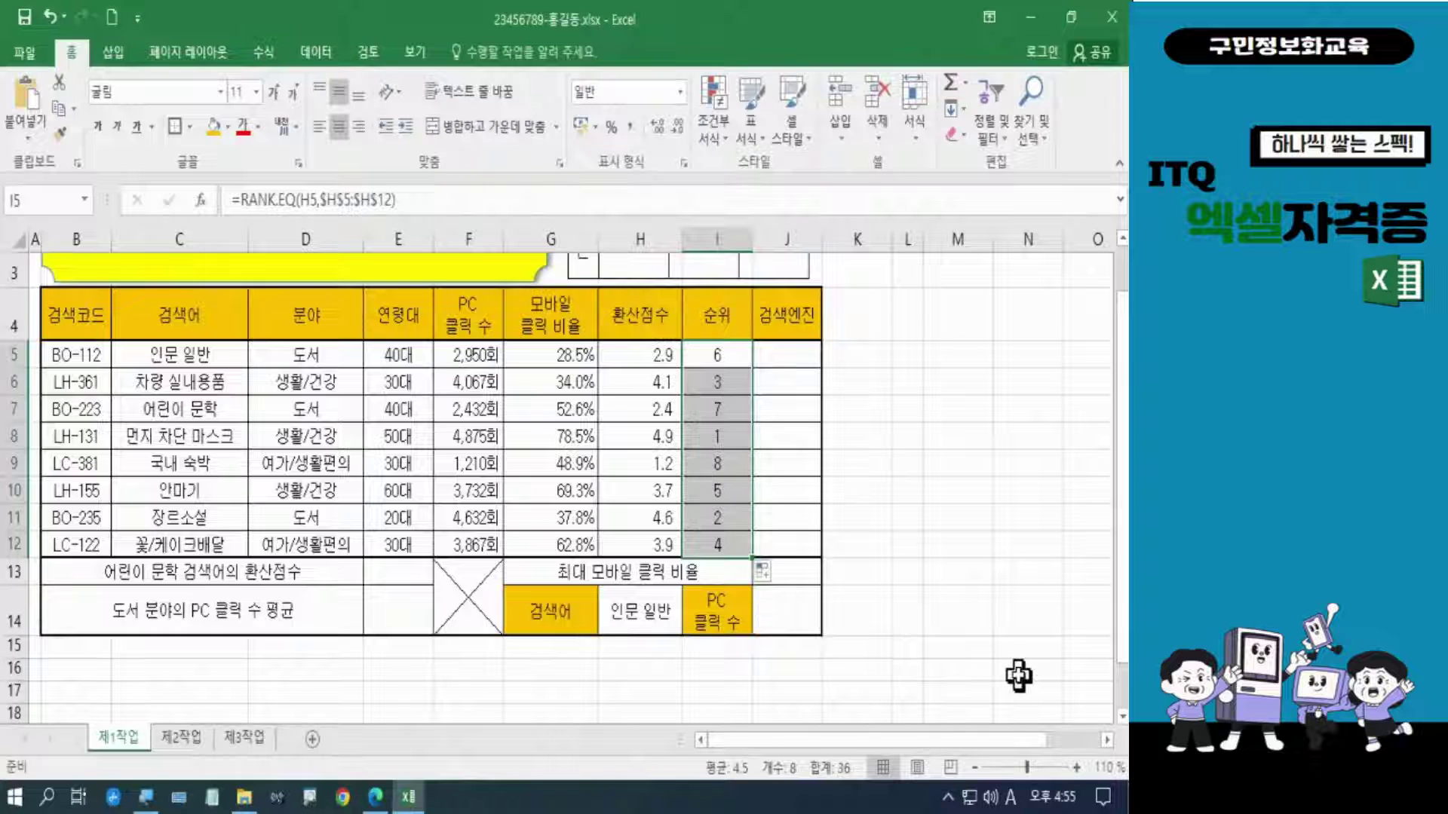
pyautogui.click(1009, 657)
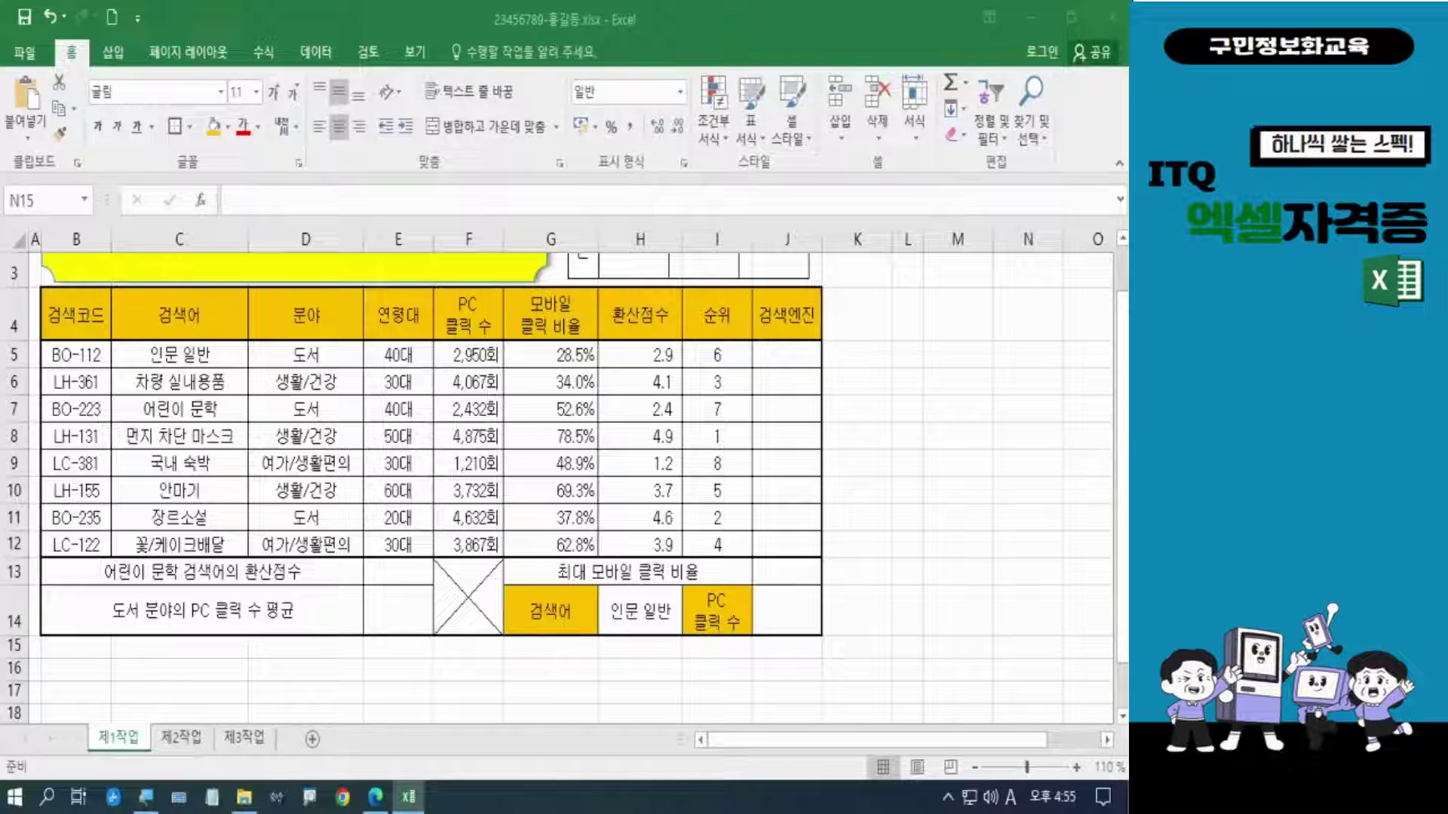
# Step: Switch to GE11-12A.pdf and review the IF and MID function instruction for item (2) 검색엔진
pyautogui.click(375, 797)
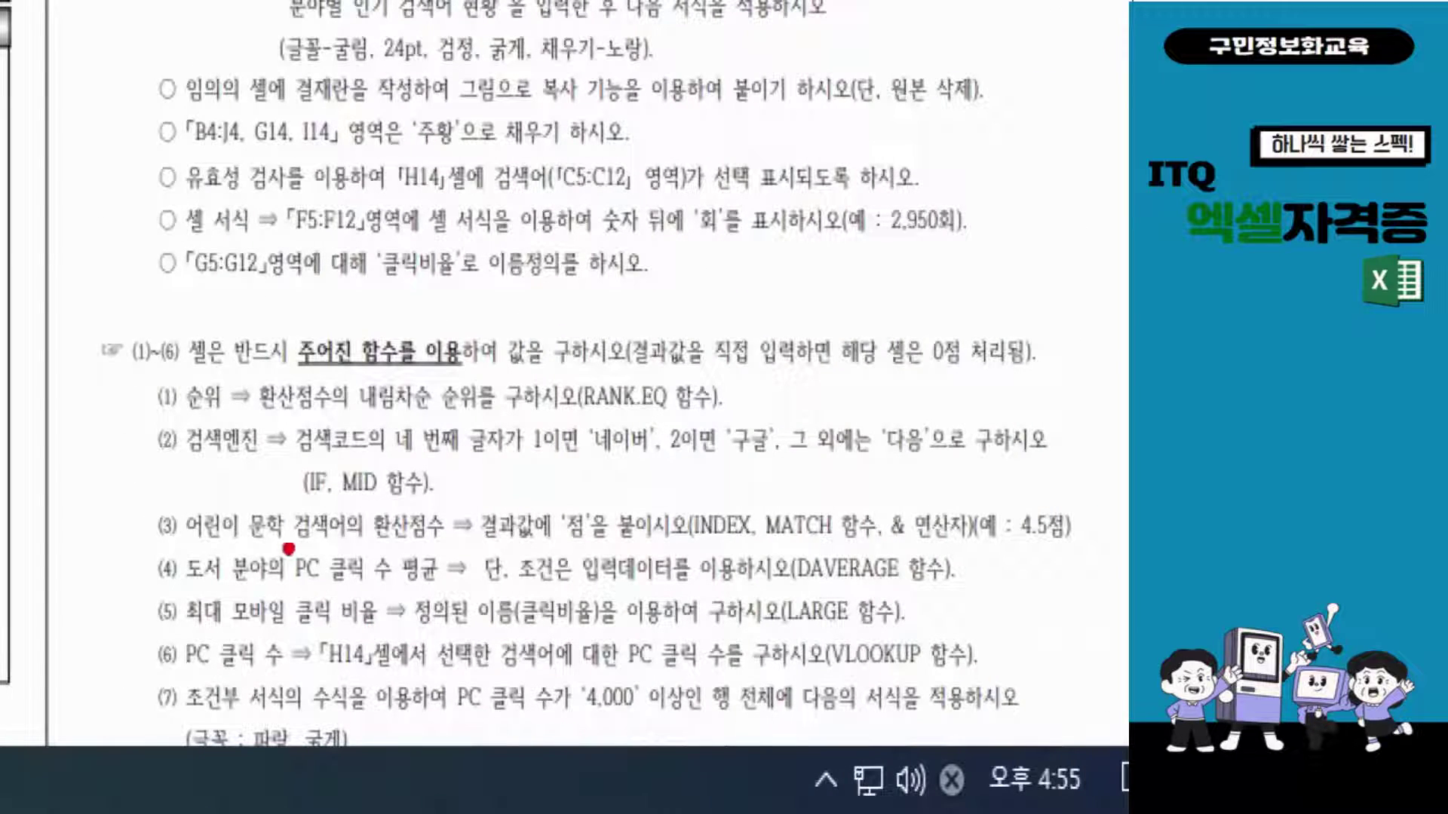
pyautogui.moveTo(147, 406); pyautogui.dragTo(267, 475)
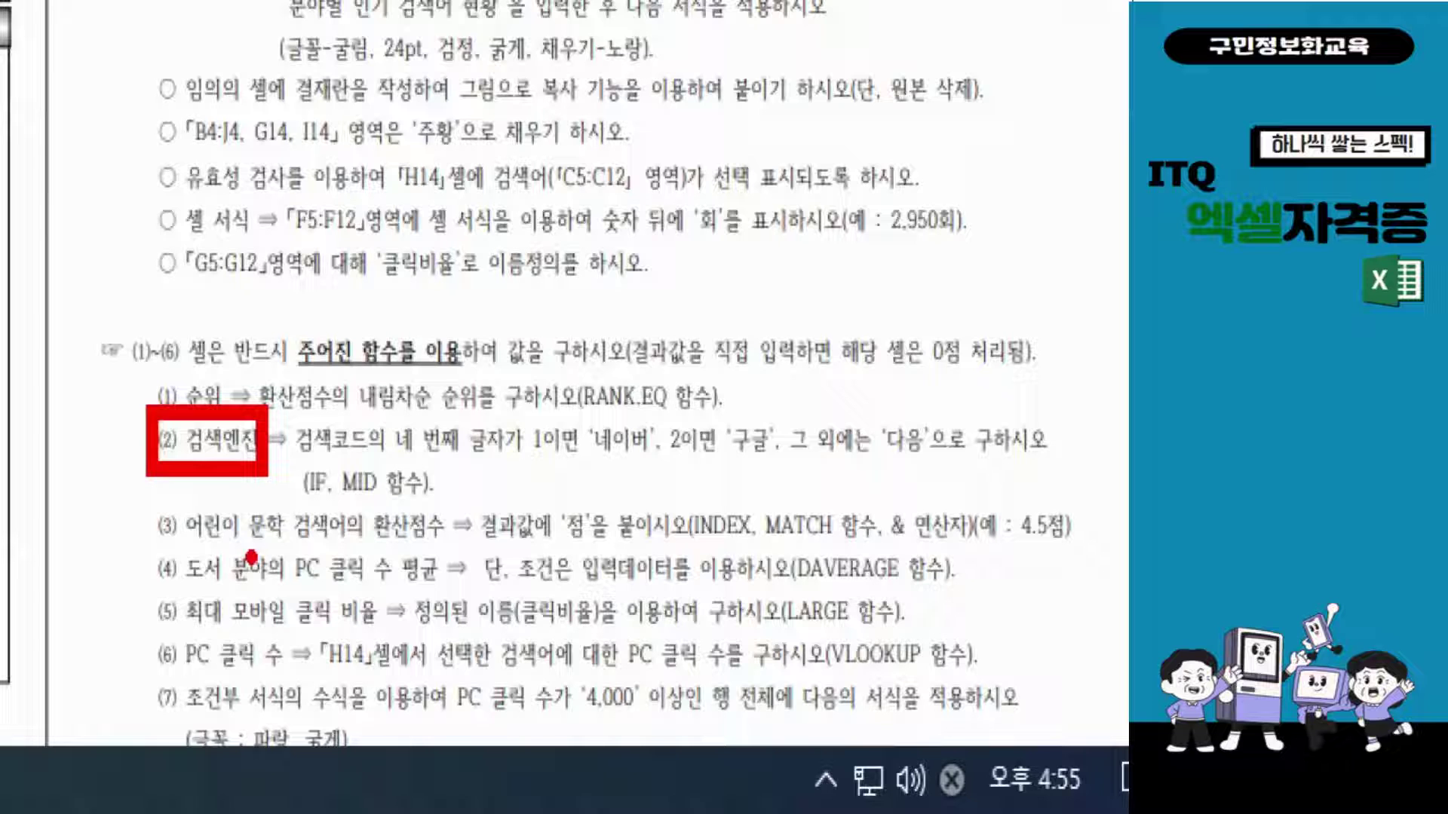
pyautogui.moveTo(289, 462); pyautogui.dragTo(517, 472)
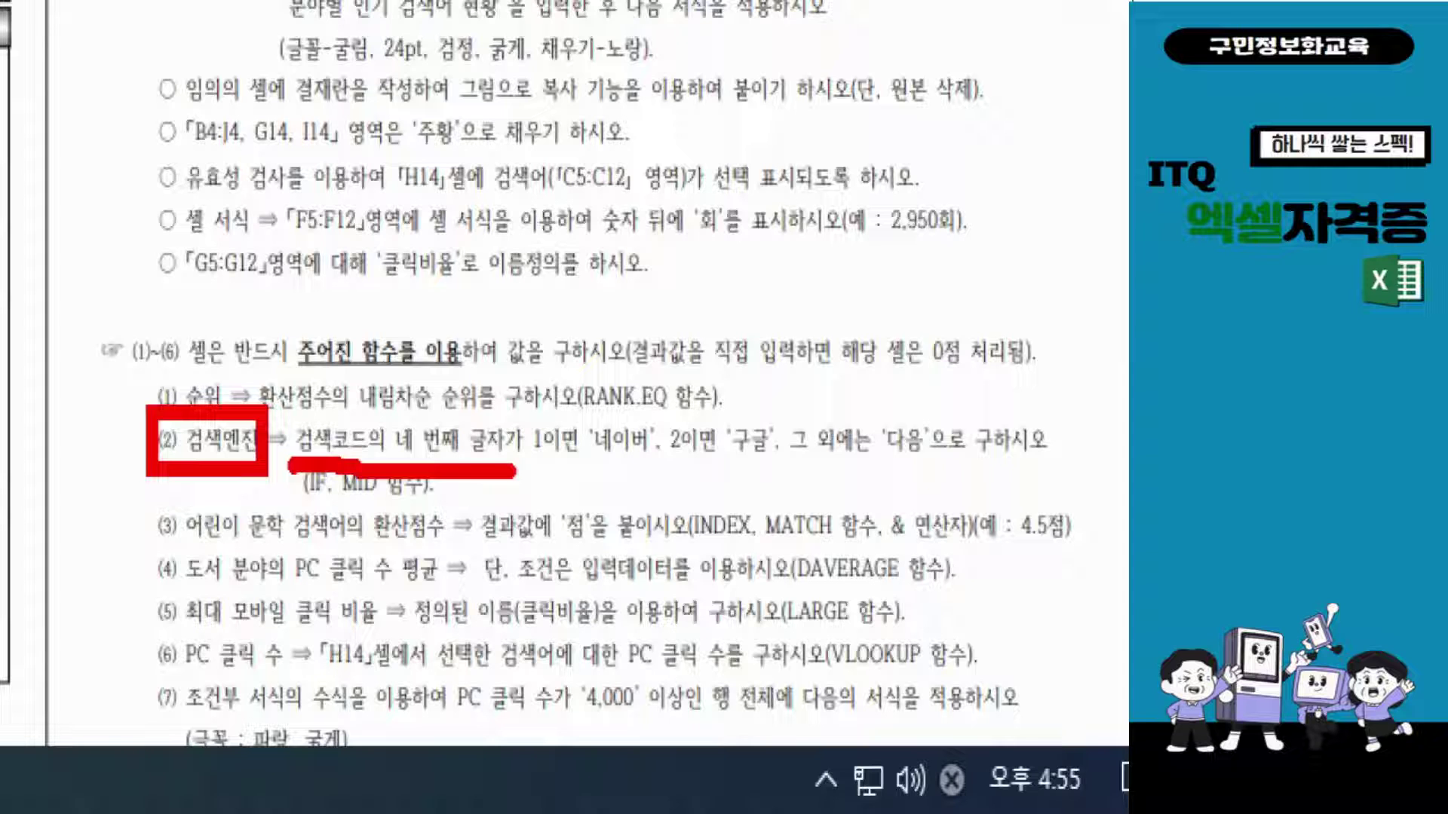
pyautogui.press('e')
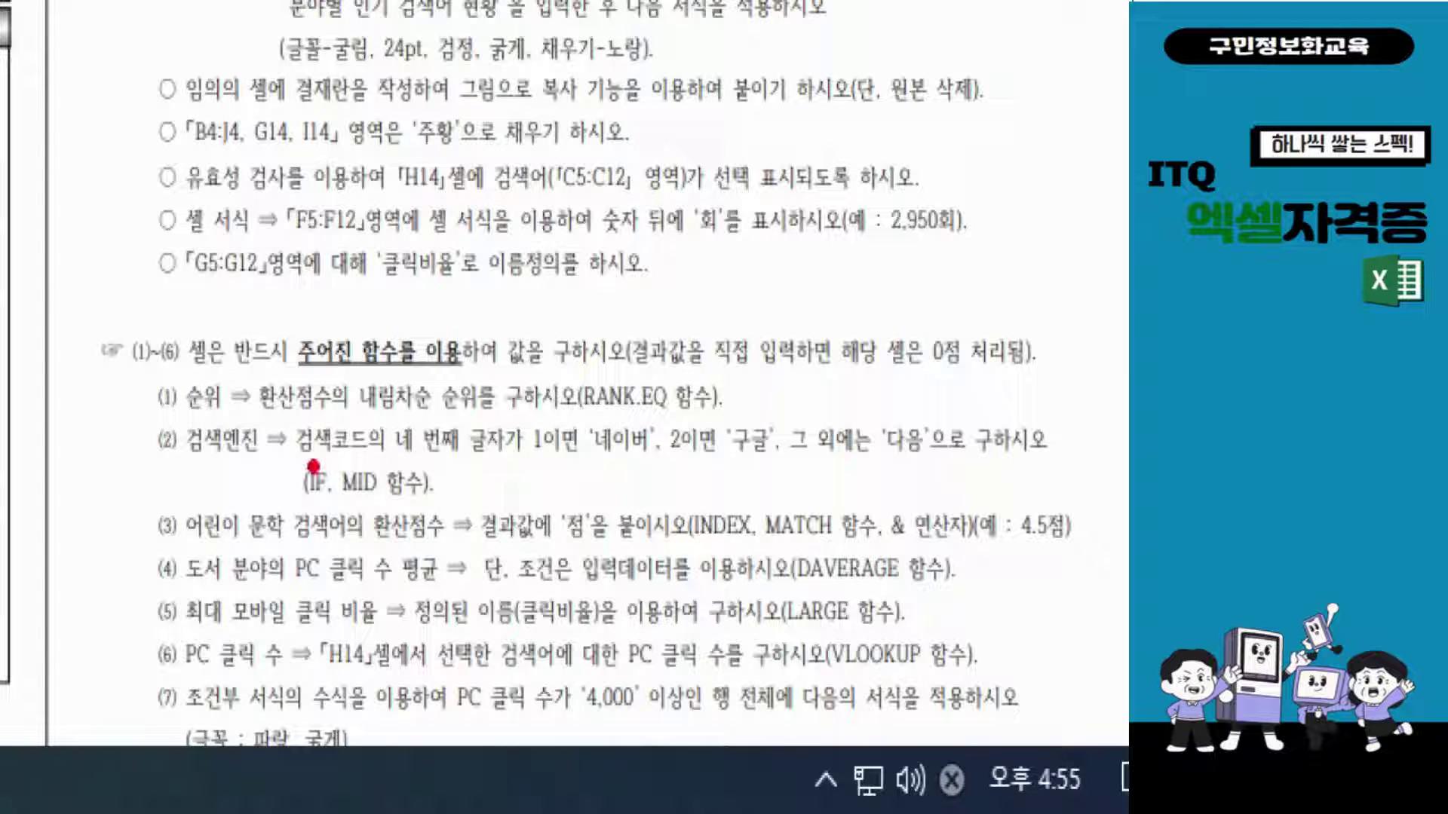
pyautogui.moveTo(254, 437)
pyautogui.mouseDown()
pyautogui.moveTo(401, 535)
pyautogui.moveTo(456, 552)
pyautogui.mouseUp()
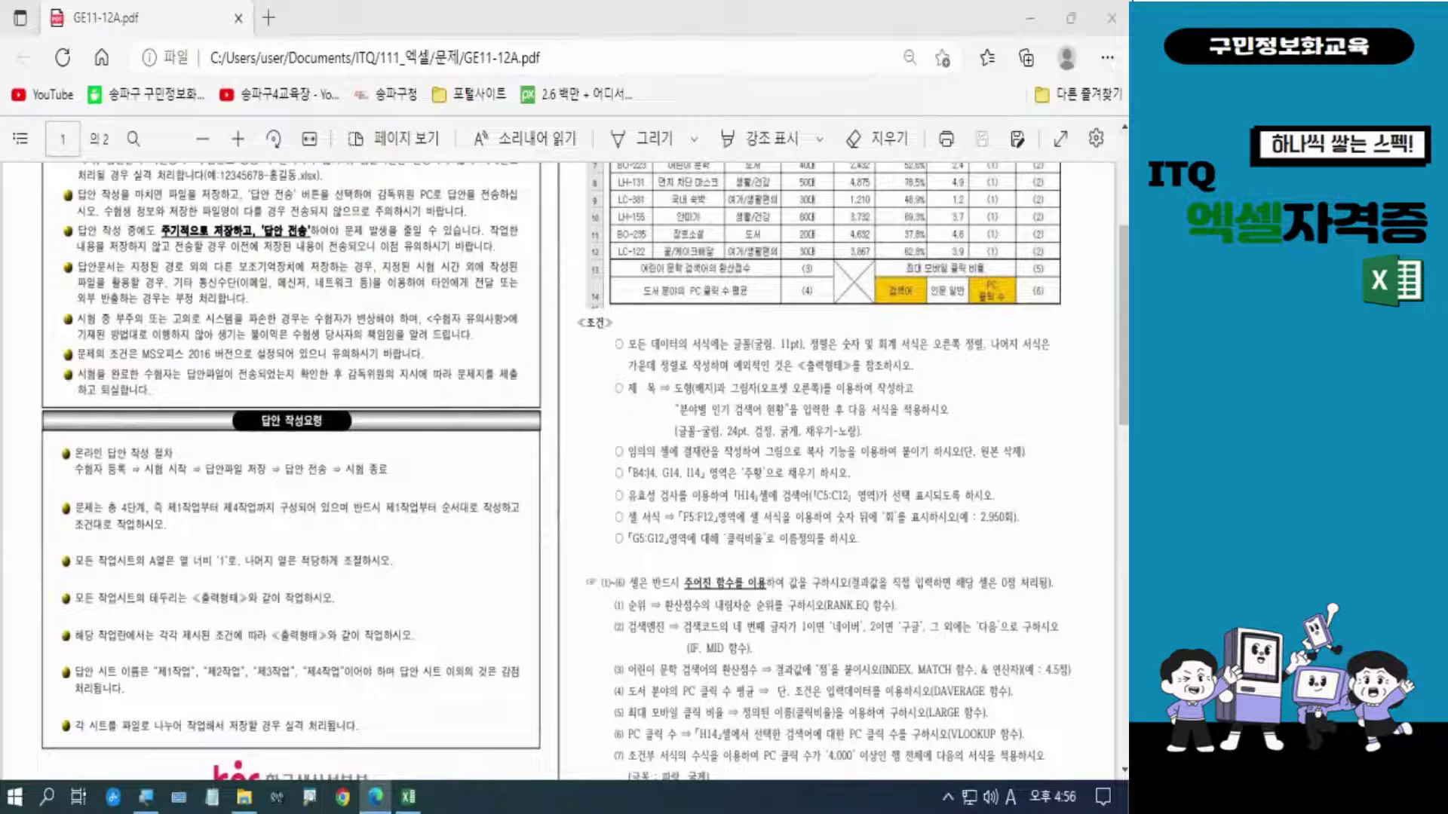
pyautogui.press('Hangul')
pyautogui.press('Hangul')
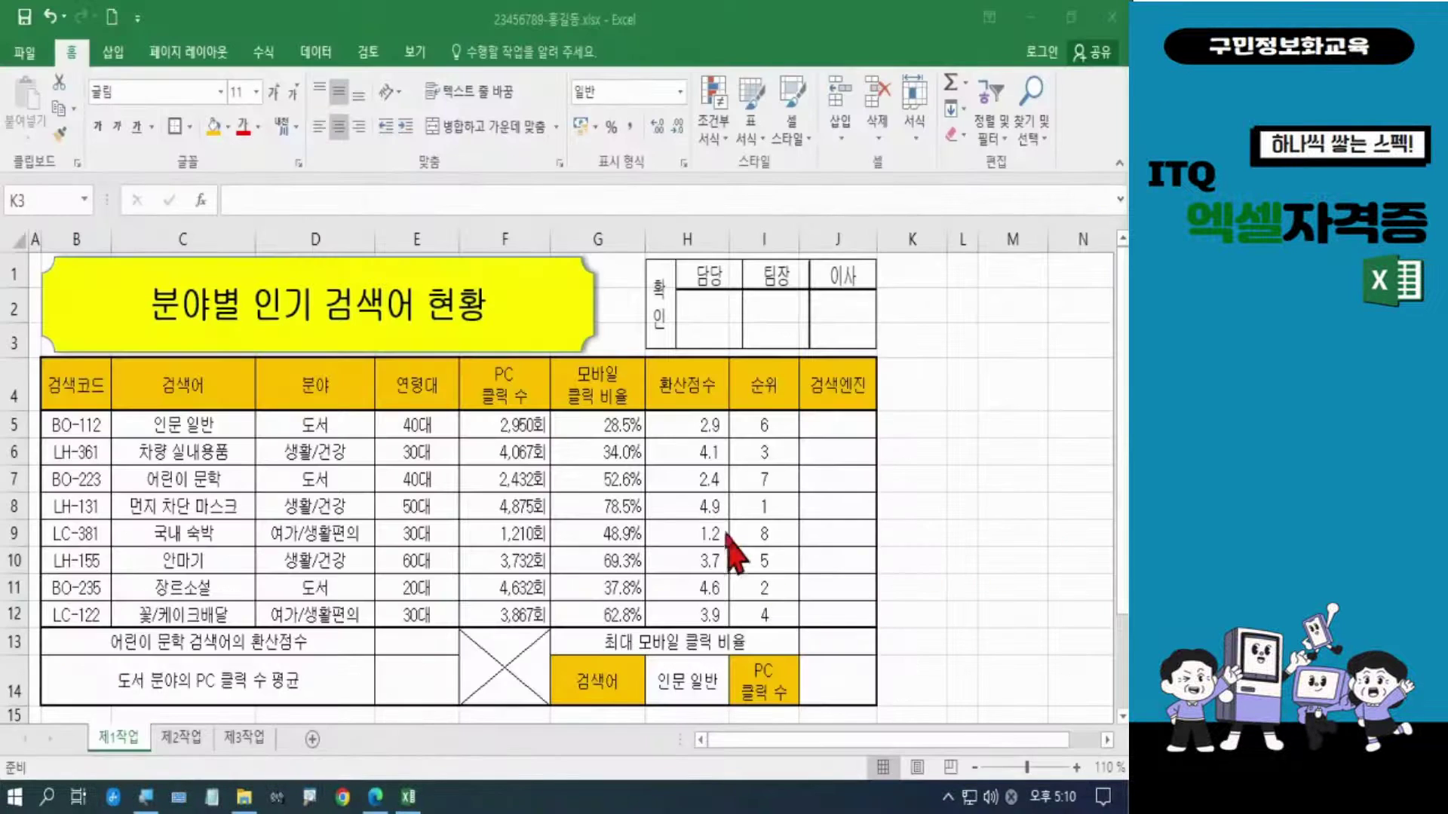
# Step: Start a formula in cell J5 of the 검색엔진 column with a MID function nested in IF
pyautogui.click(825, 427)
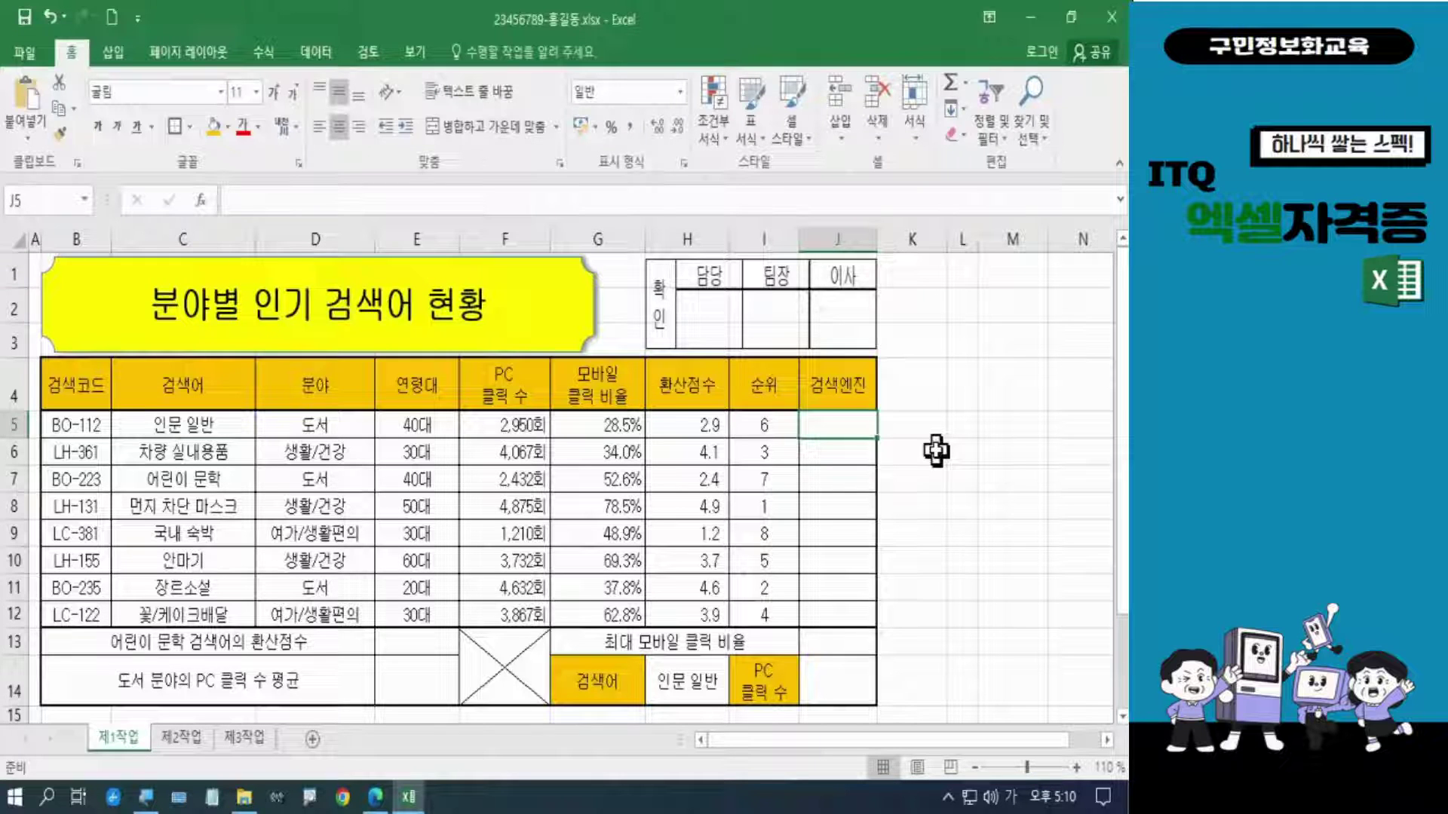
pyautogui.write('=')
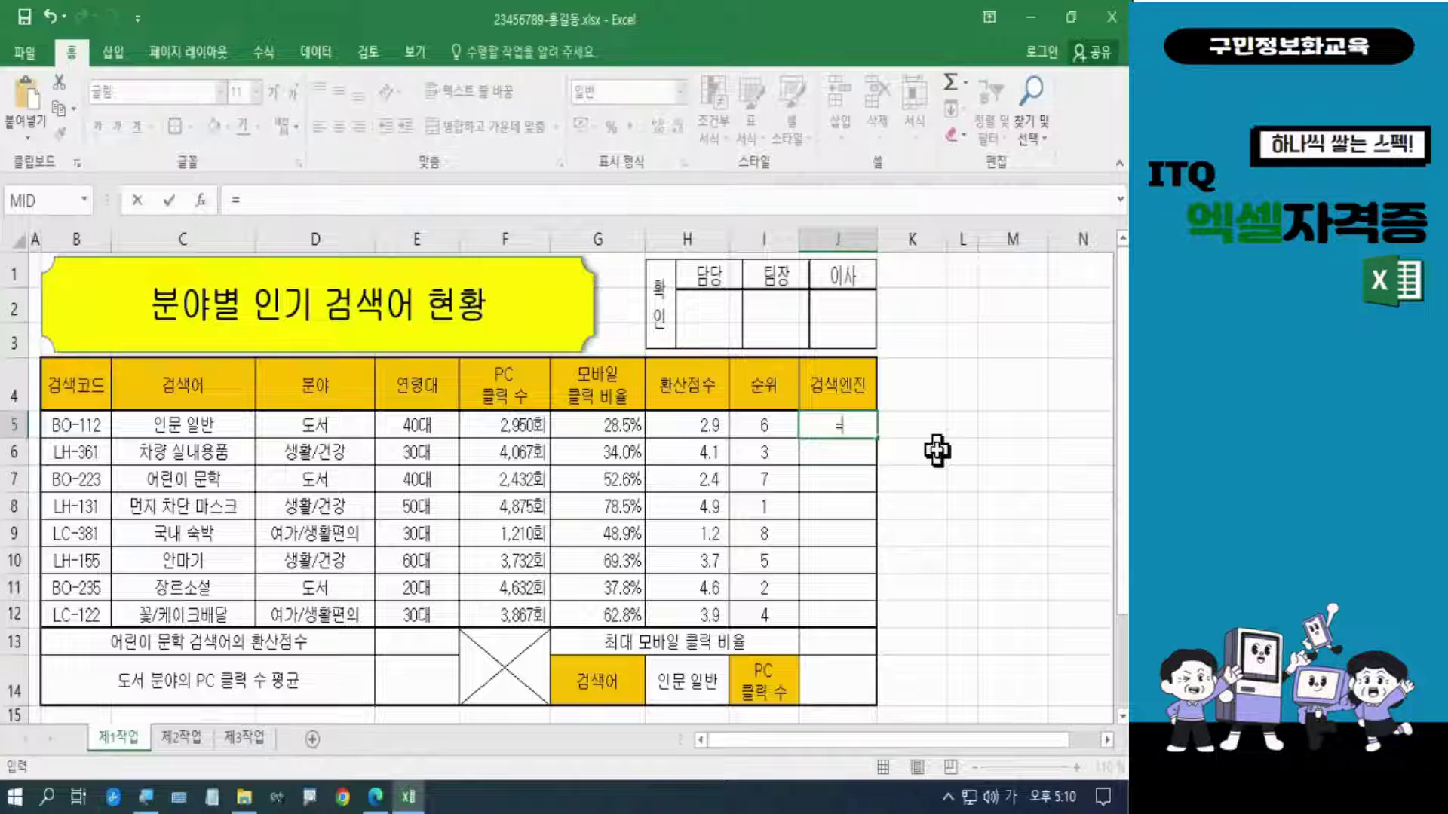
pyautogui.write('if')
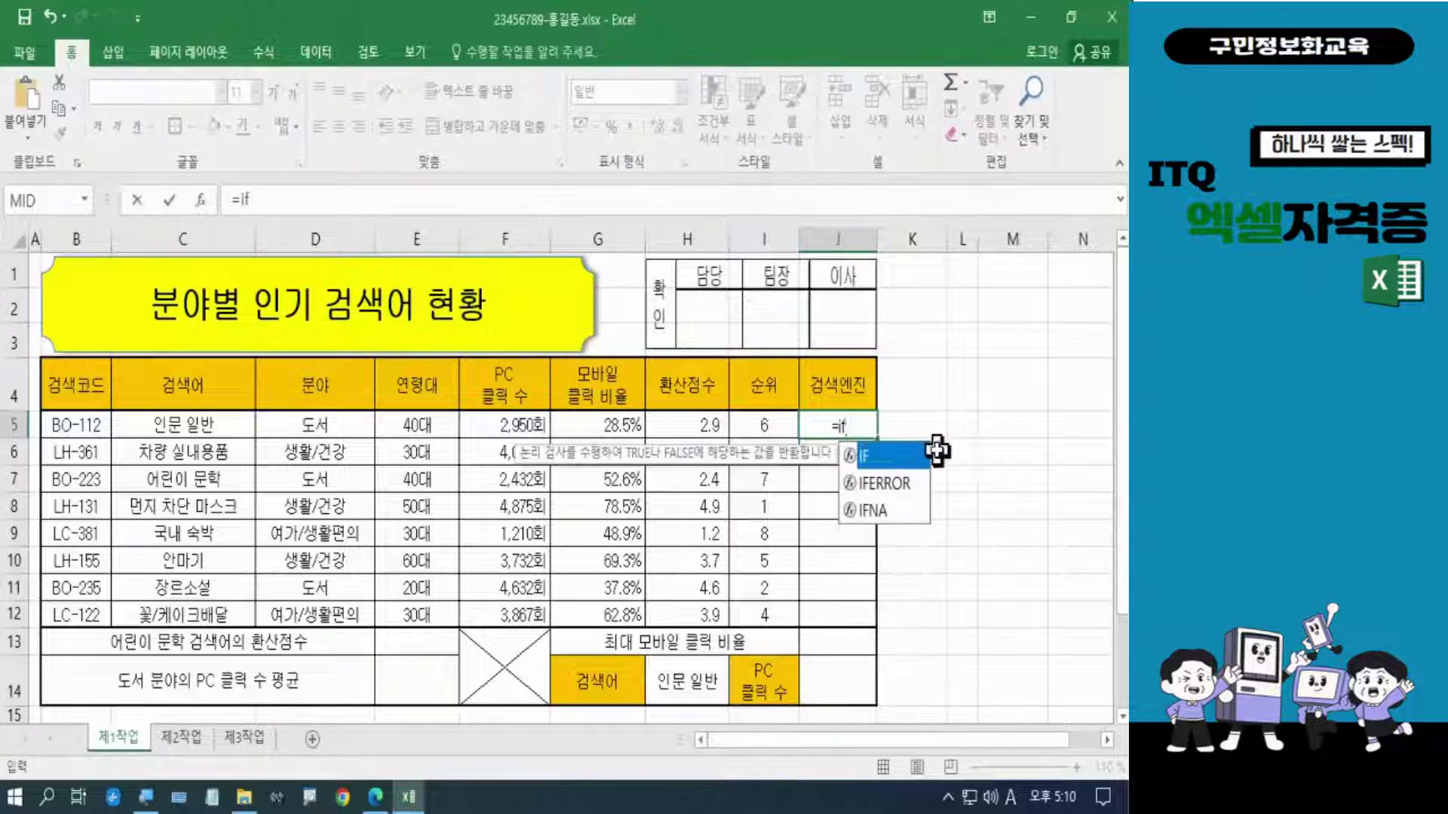
pyautogui.press('Tab')
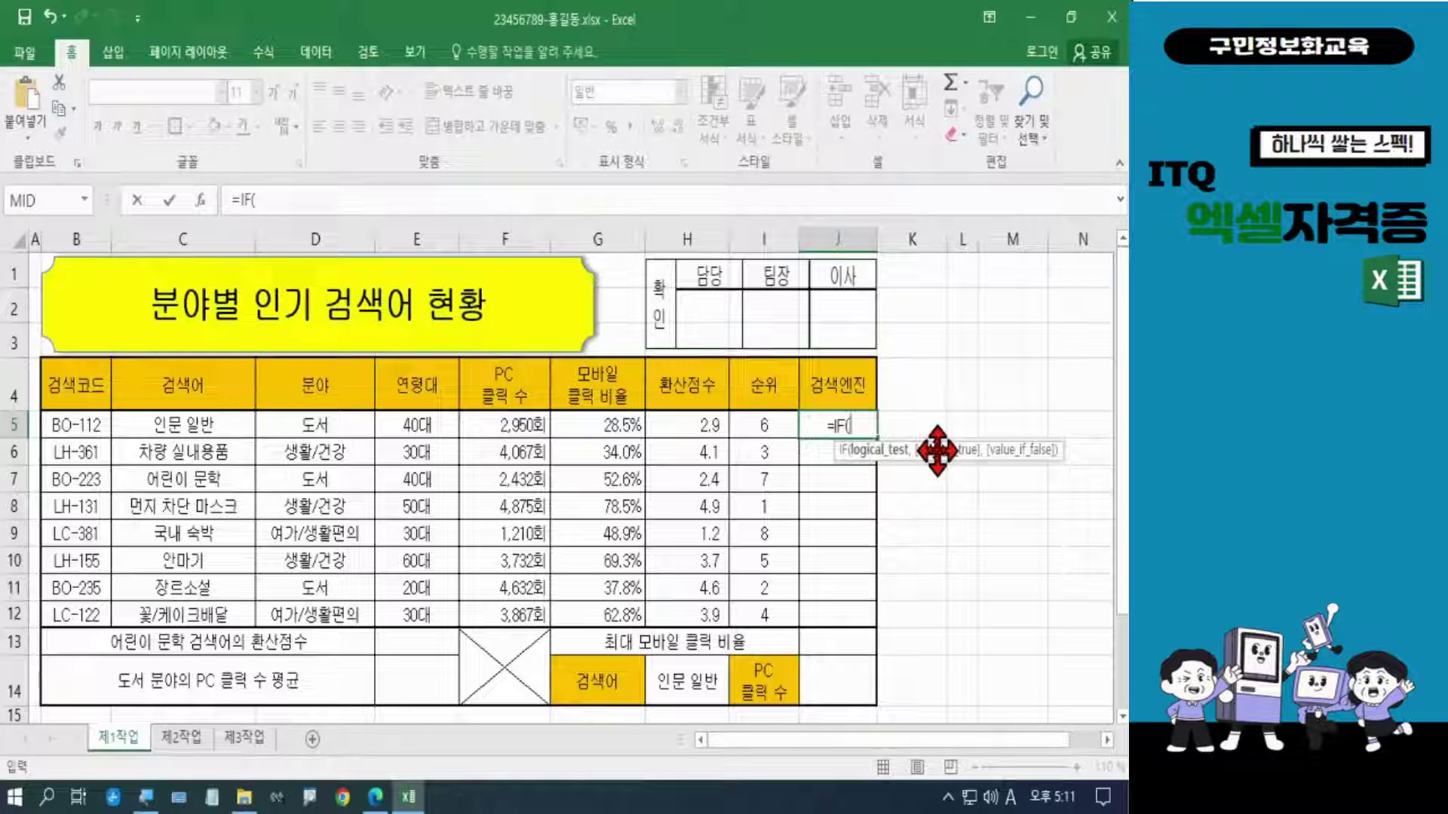
pyautogui.write('mi')
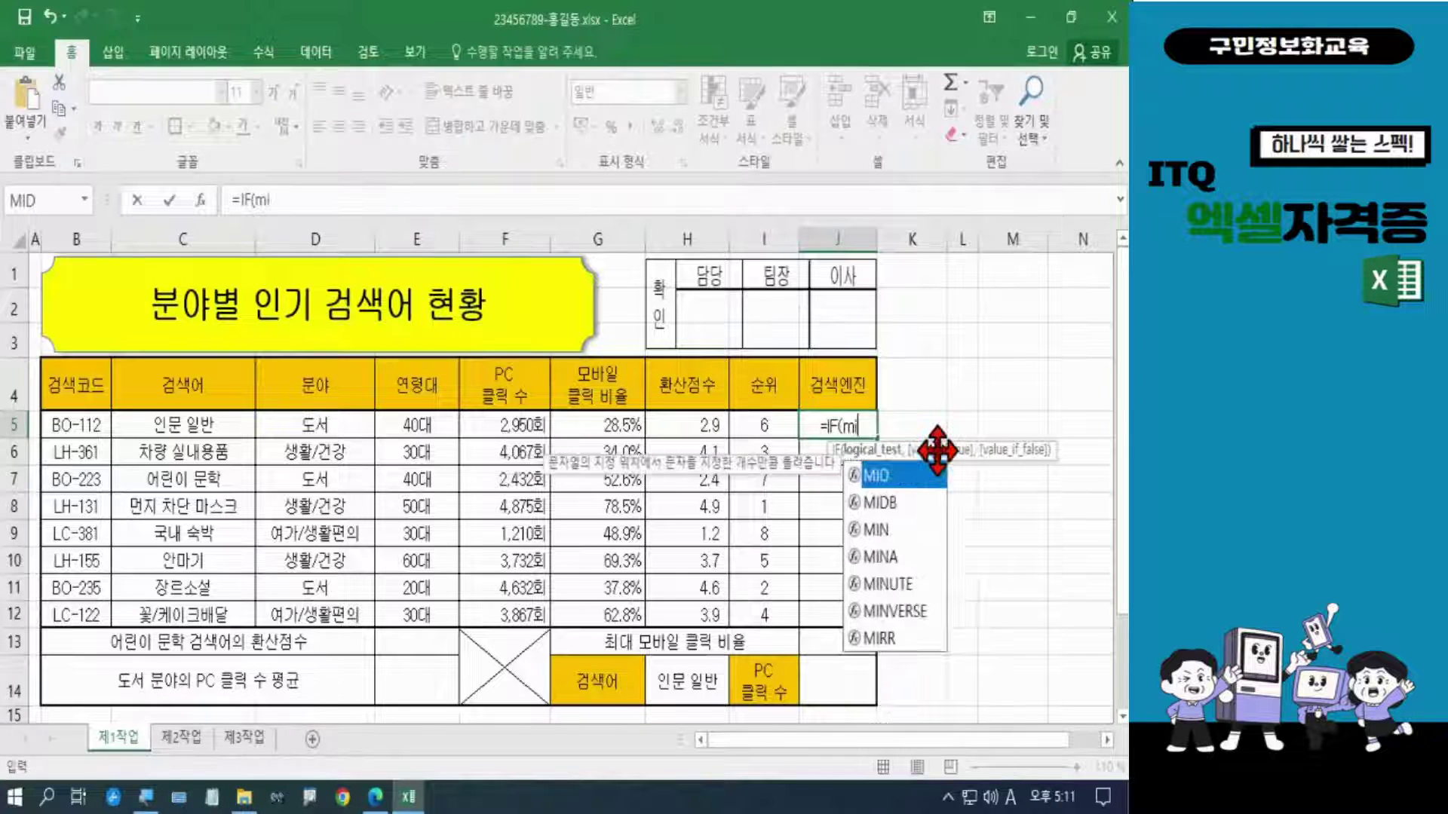
pyautogui.write('d')
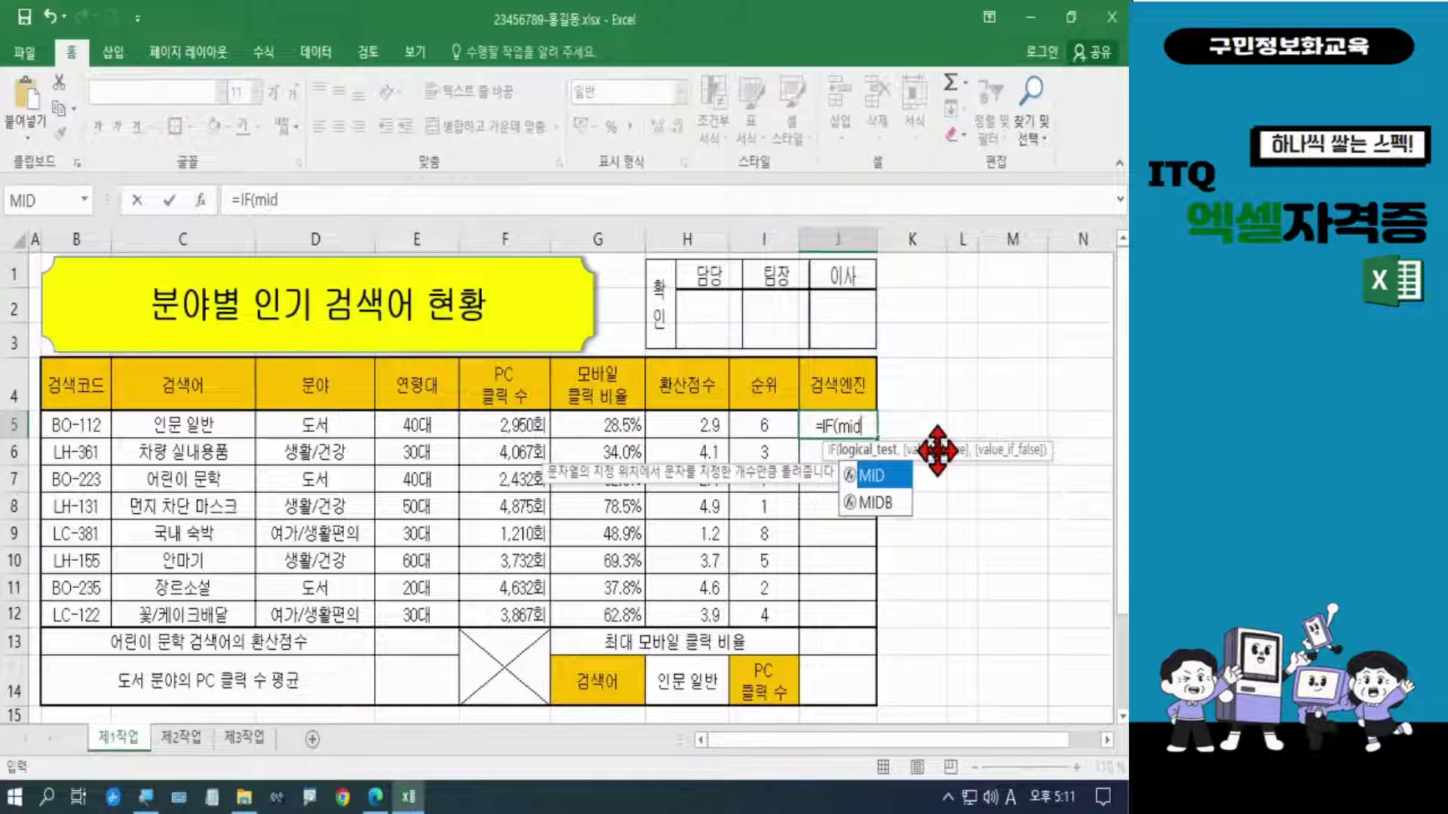
pyautogui.press('Tab')
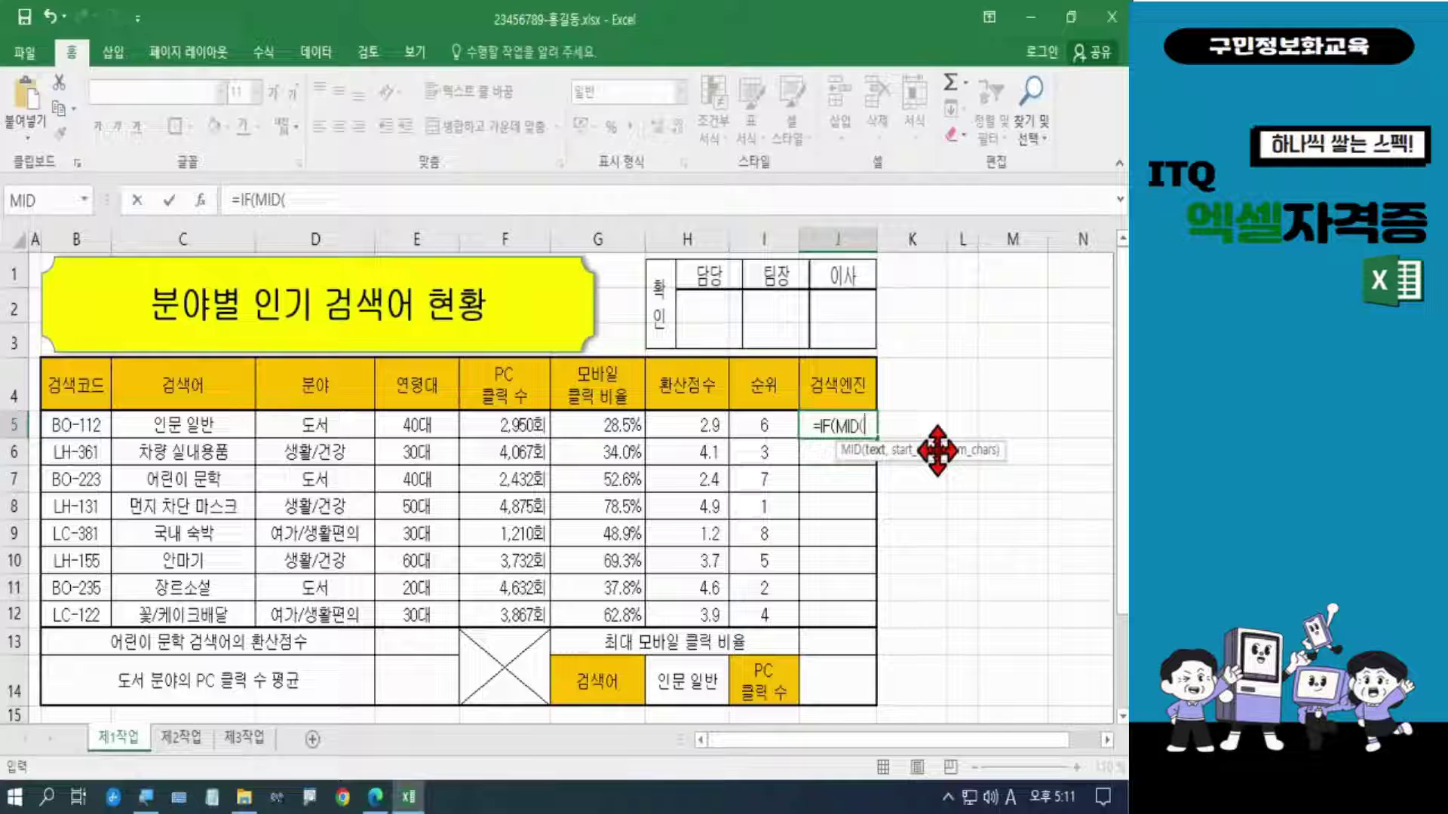
# Step: Complete the MID function in J5 as MID(B5,4,1) to extract the fourth character of the 검색코드
pyautogui.click(92, 426)
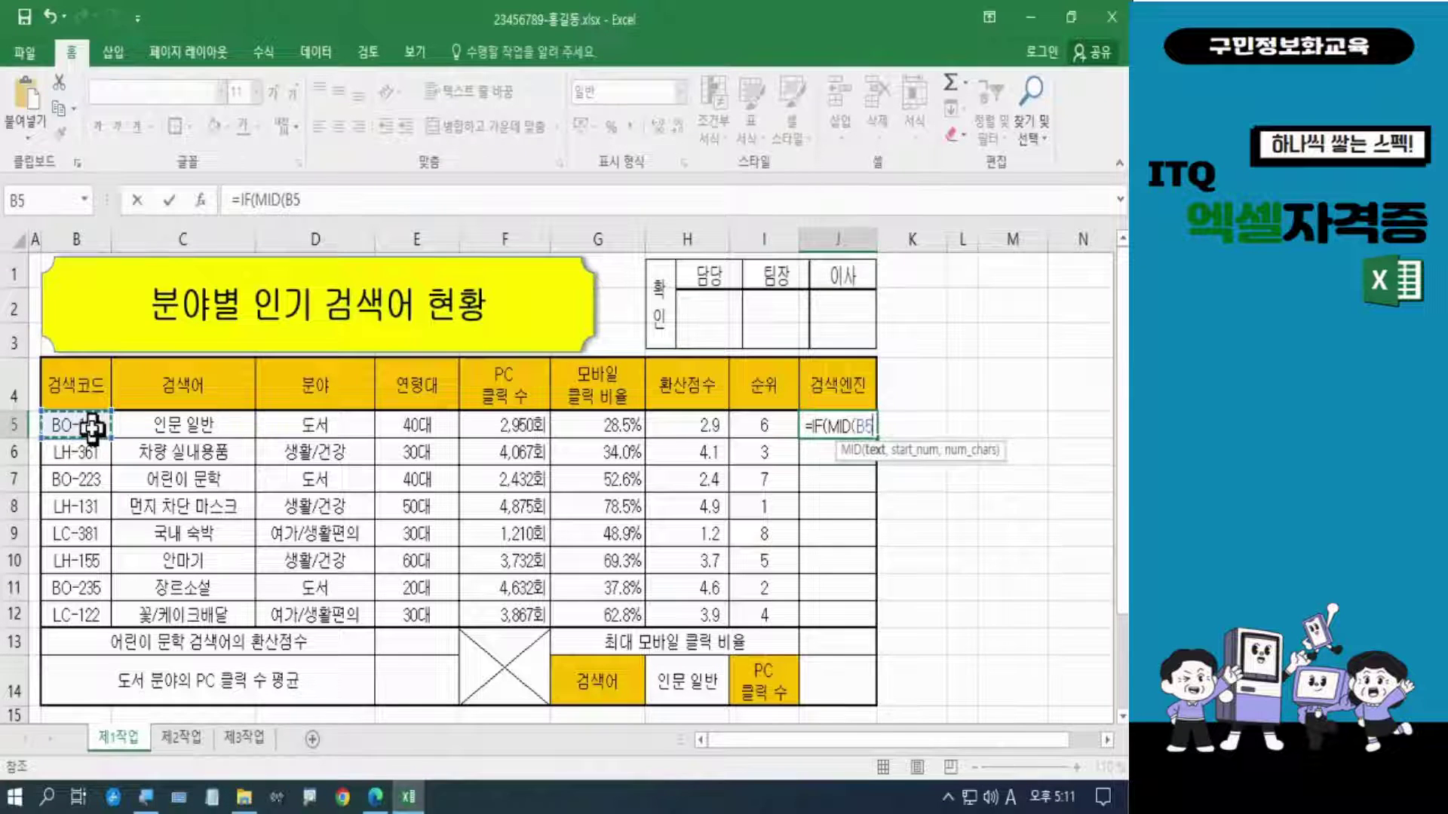
pyautogui.write(',')
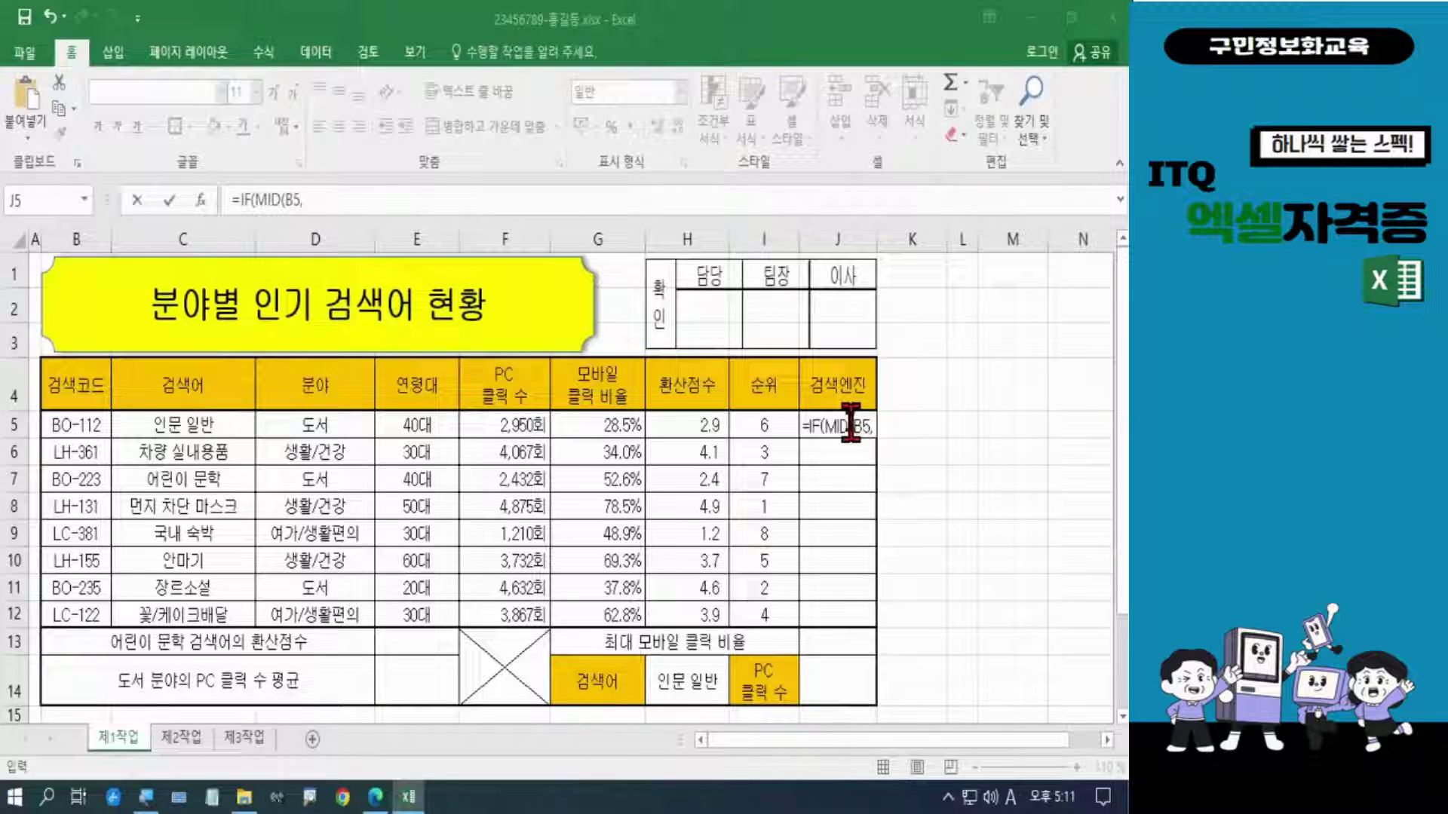
pyautogui.click(857, 23)
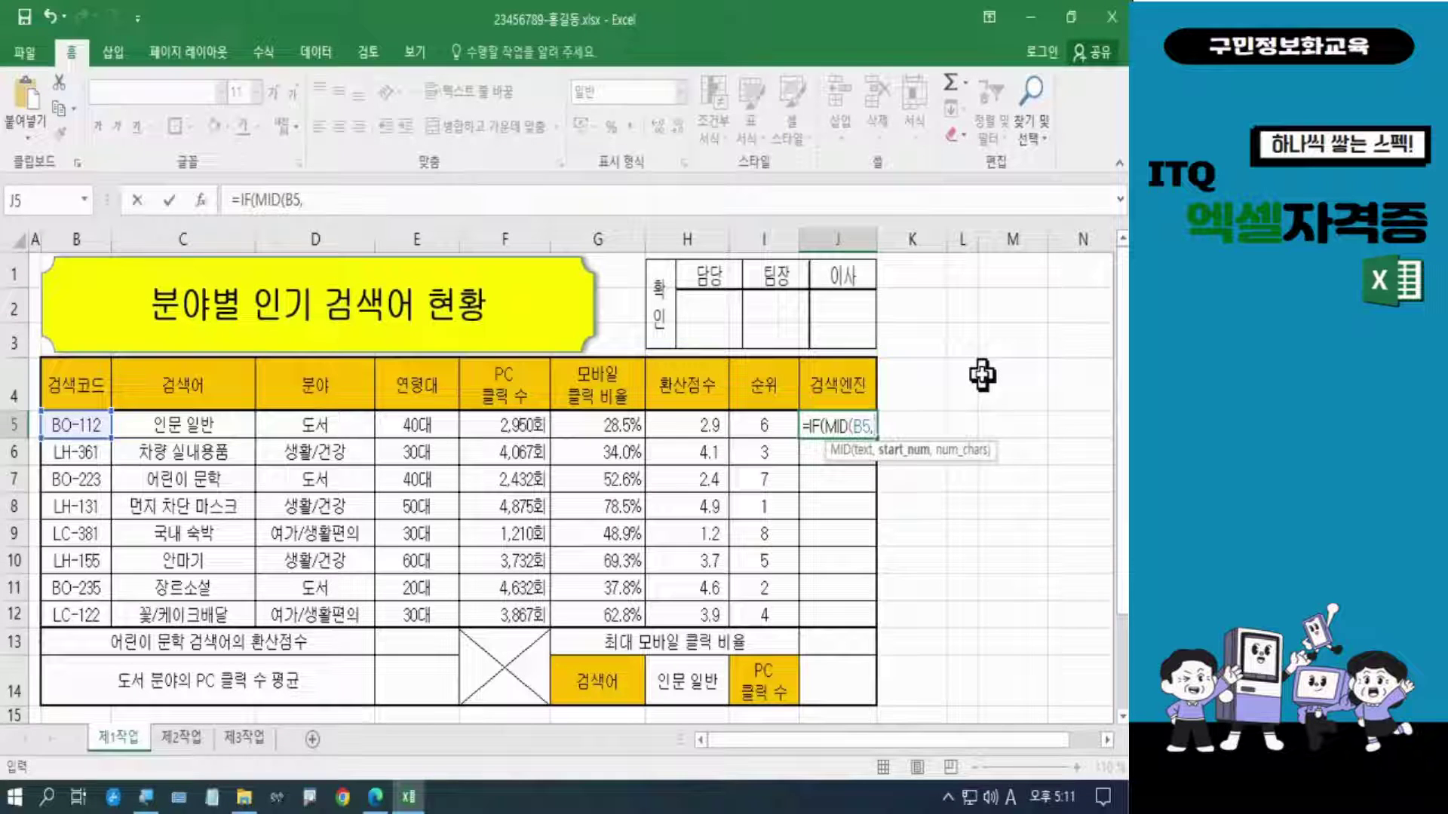
pyautogui.write('4')
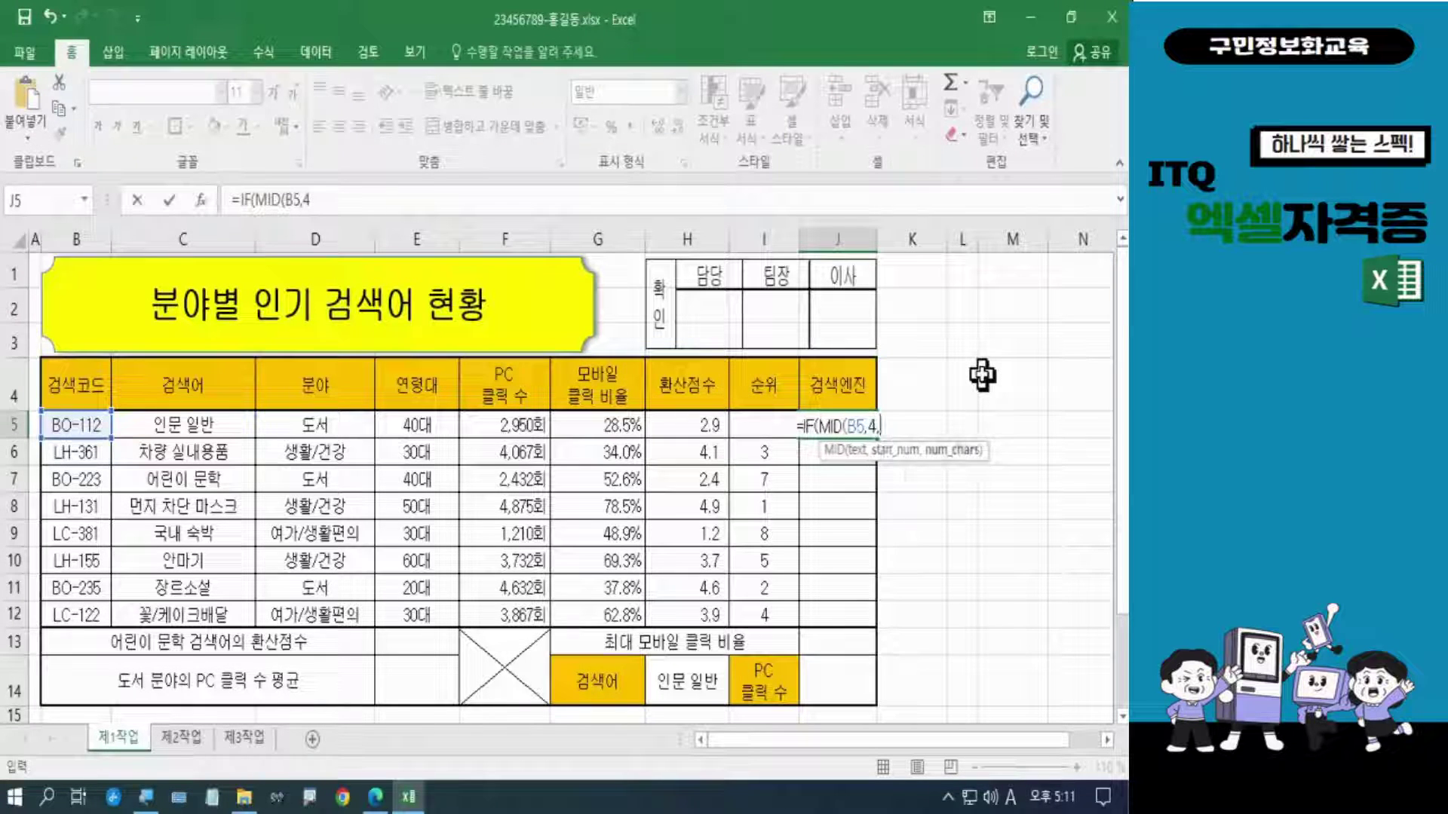
pyautogui.write(',1')
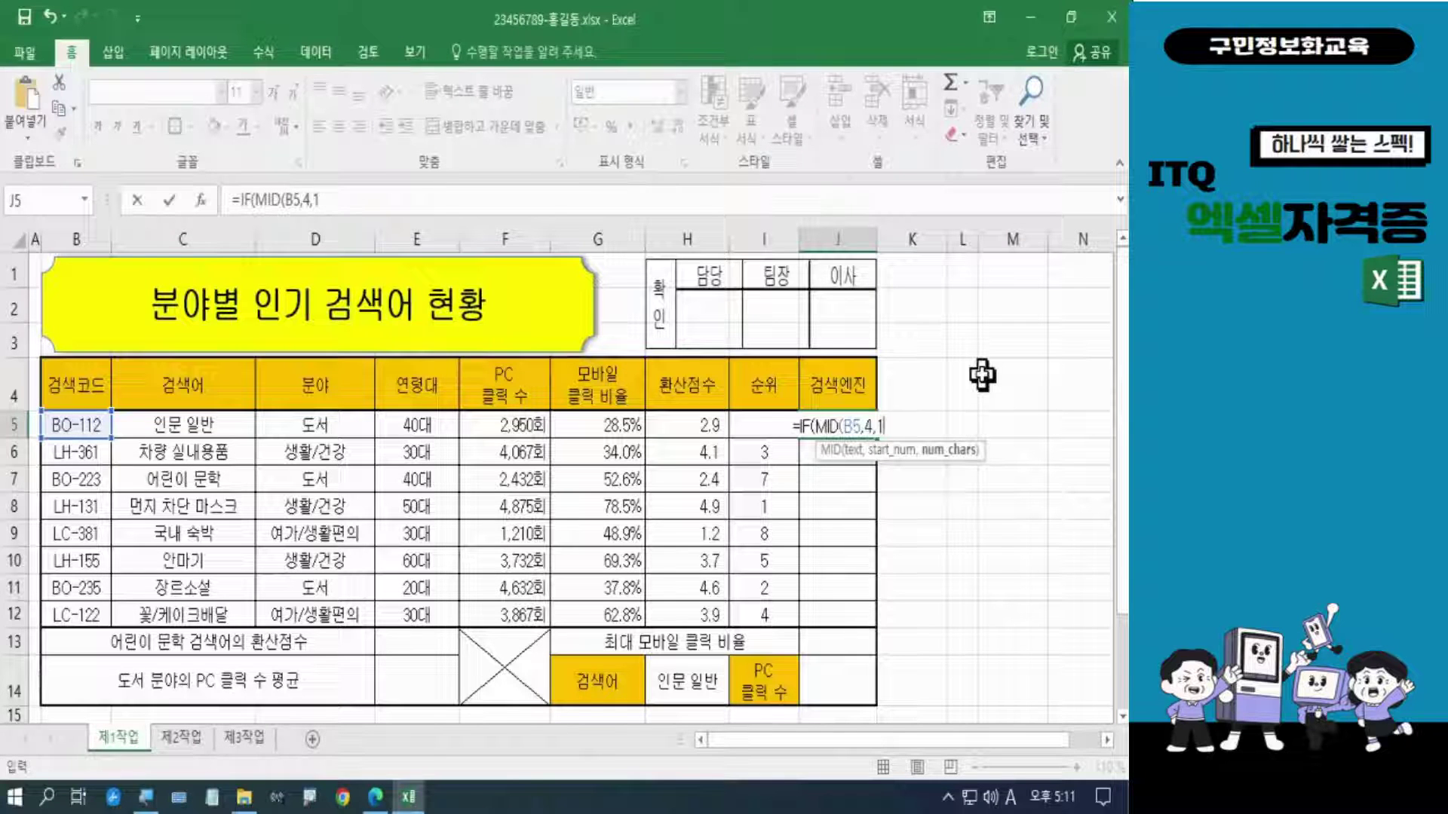
pyautogui.write(')')
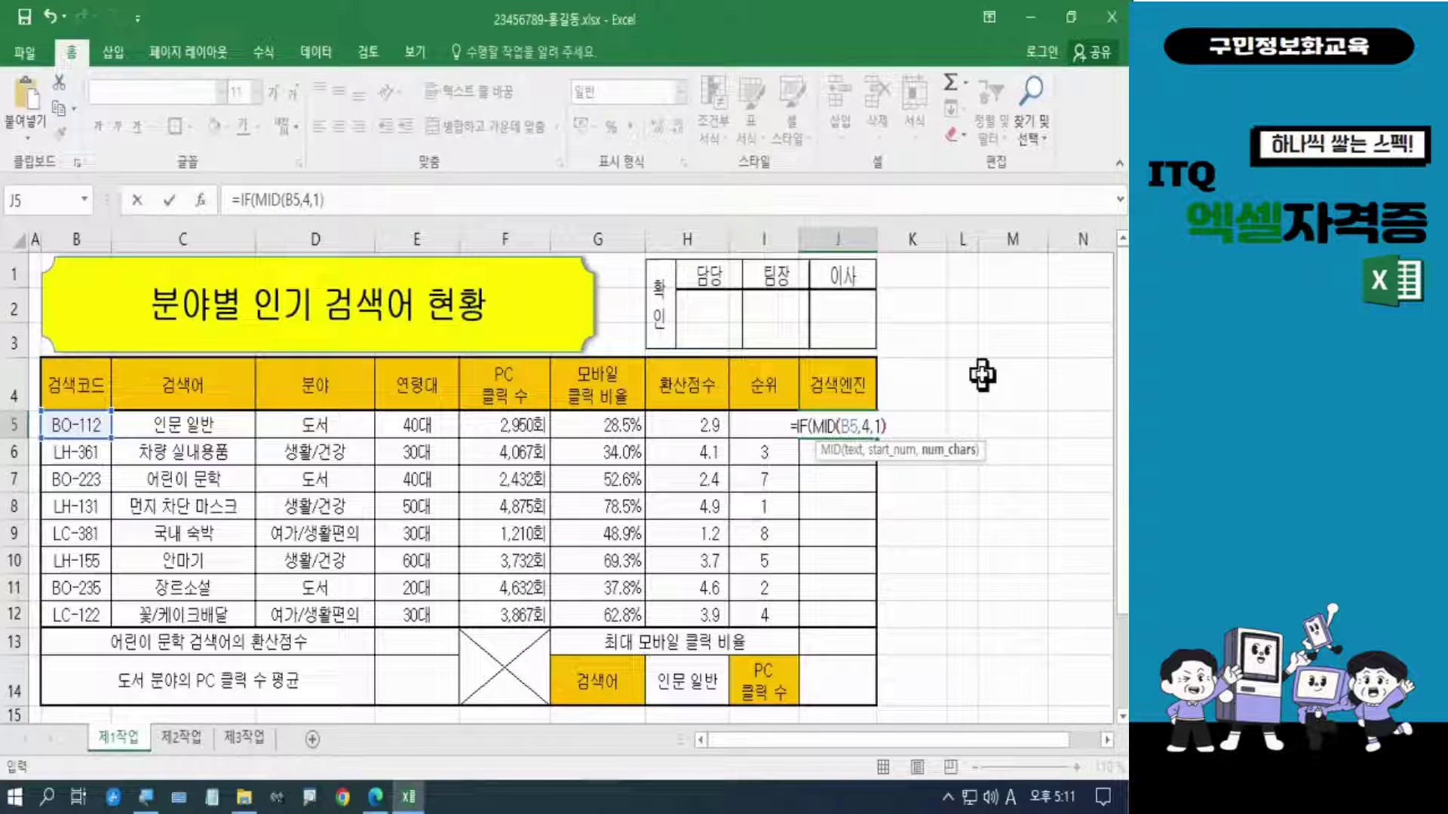
# Step: Complete the IF condition in J5 by comparing the MID result with the text "1"
pyautogui.write('=')
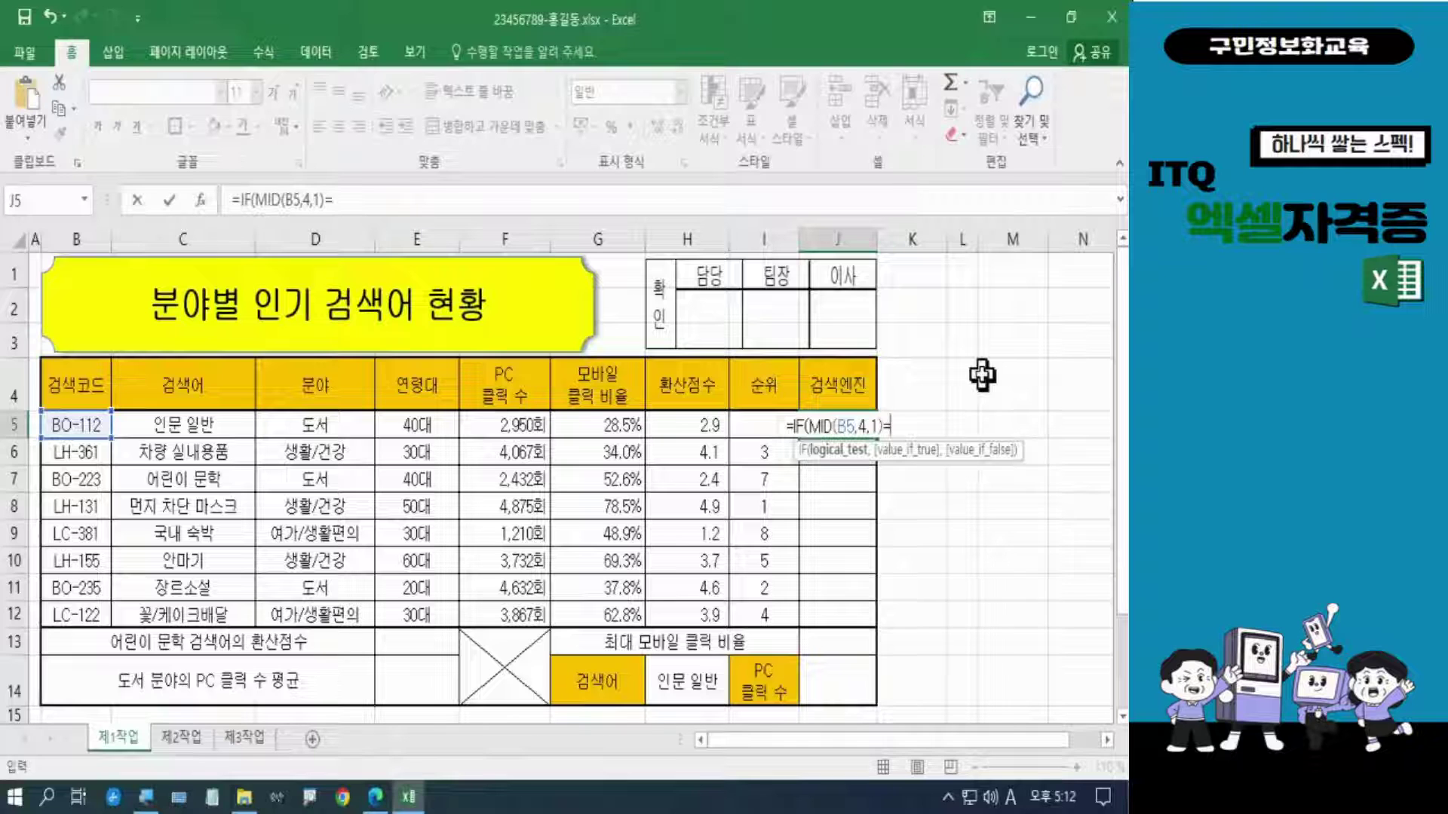
pyautogui.write('"')
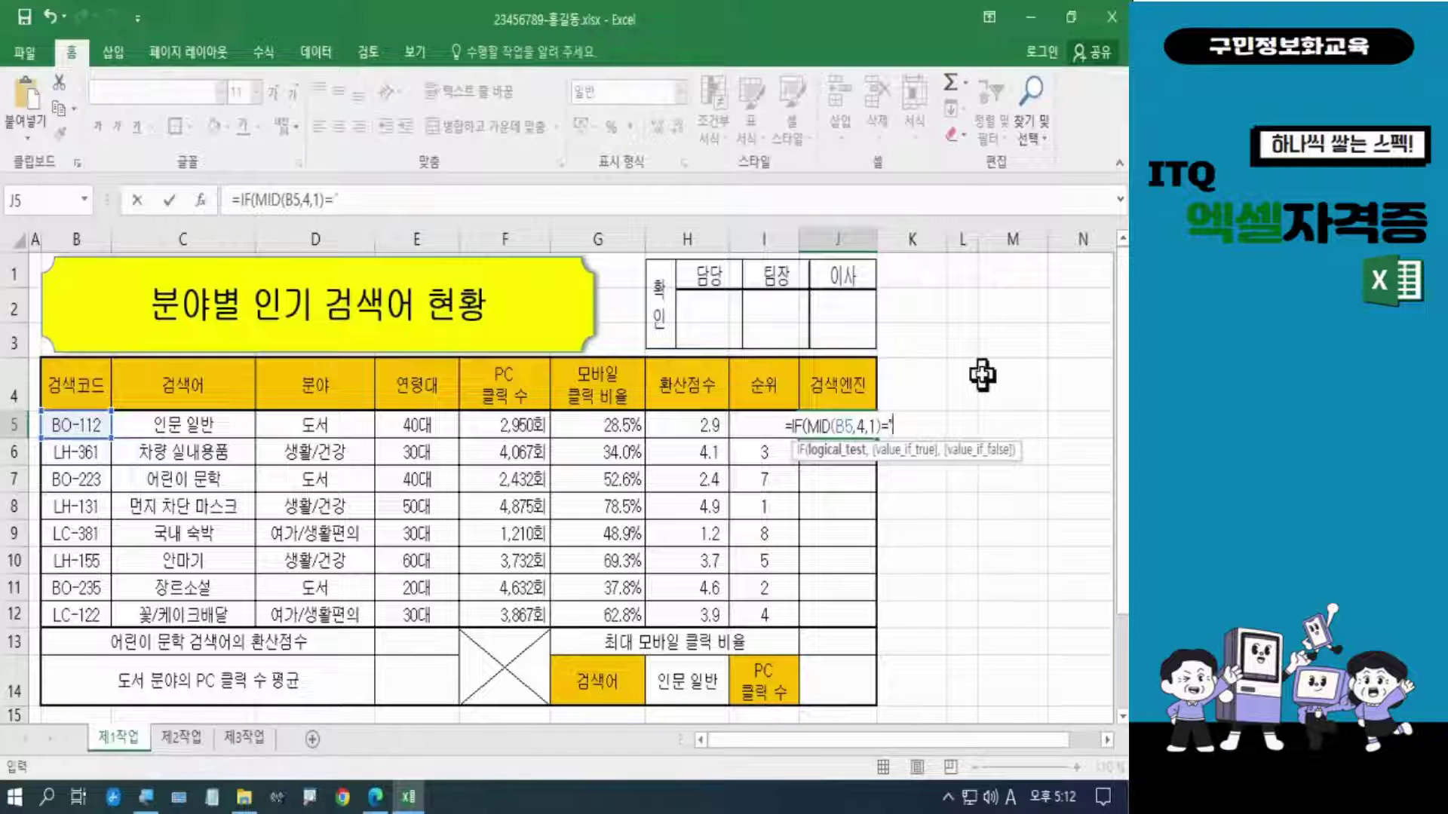
pyautogui.write('1')
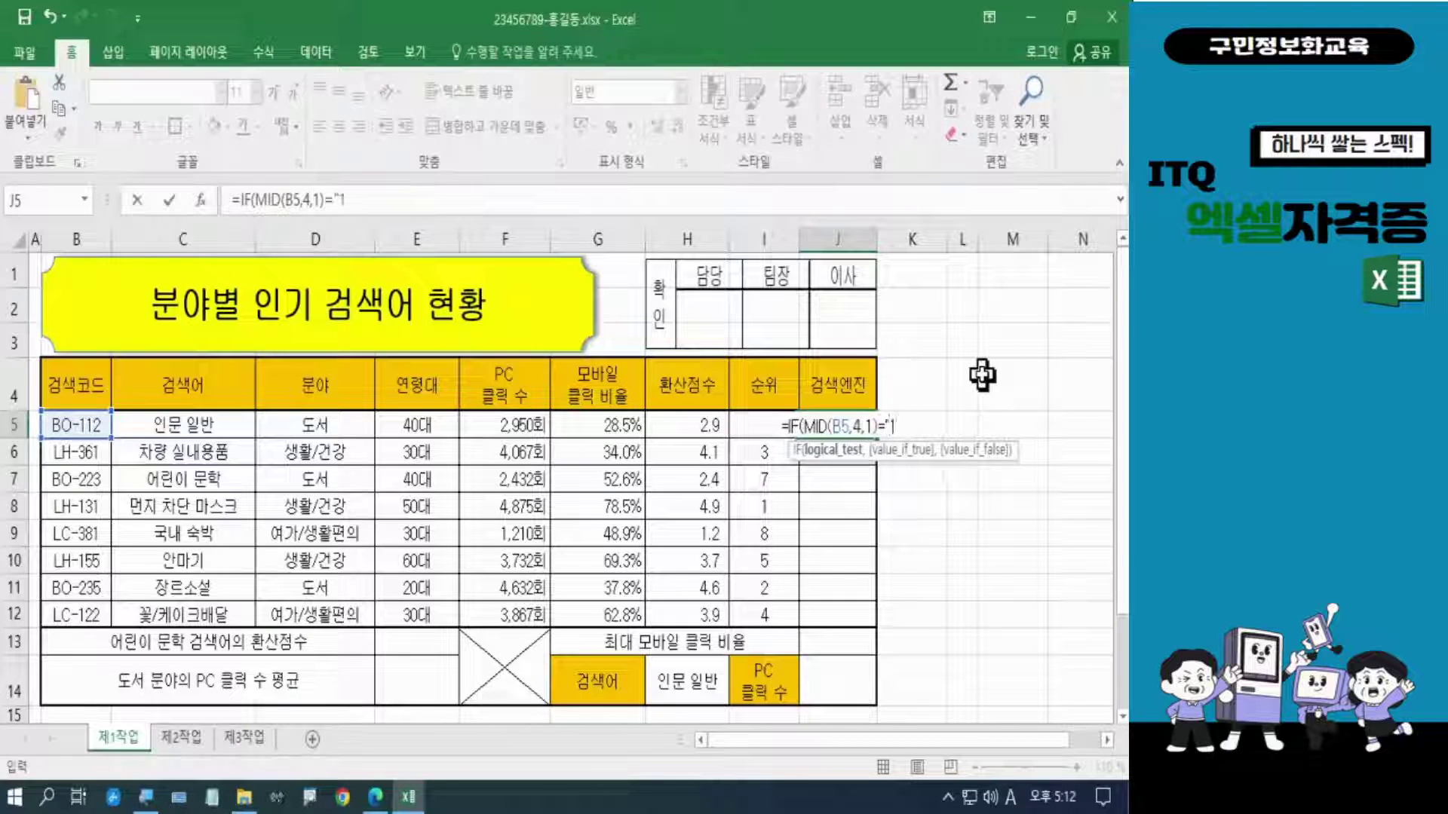
pyautogui.write('"')
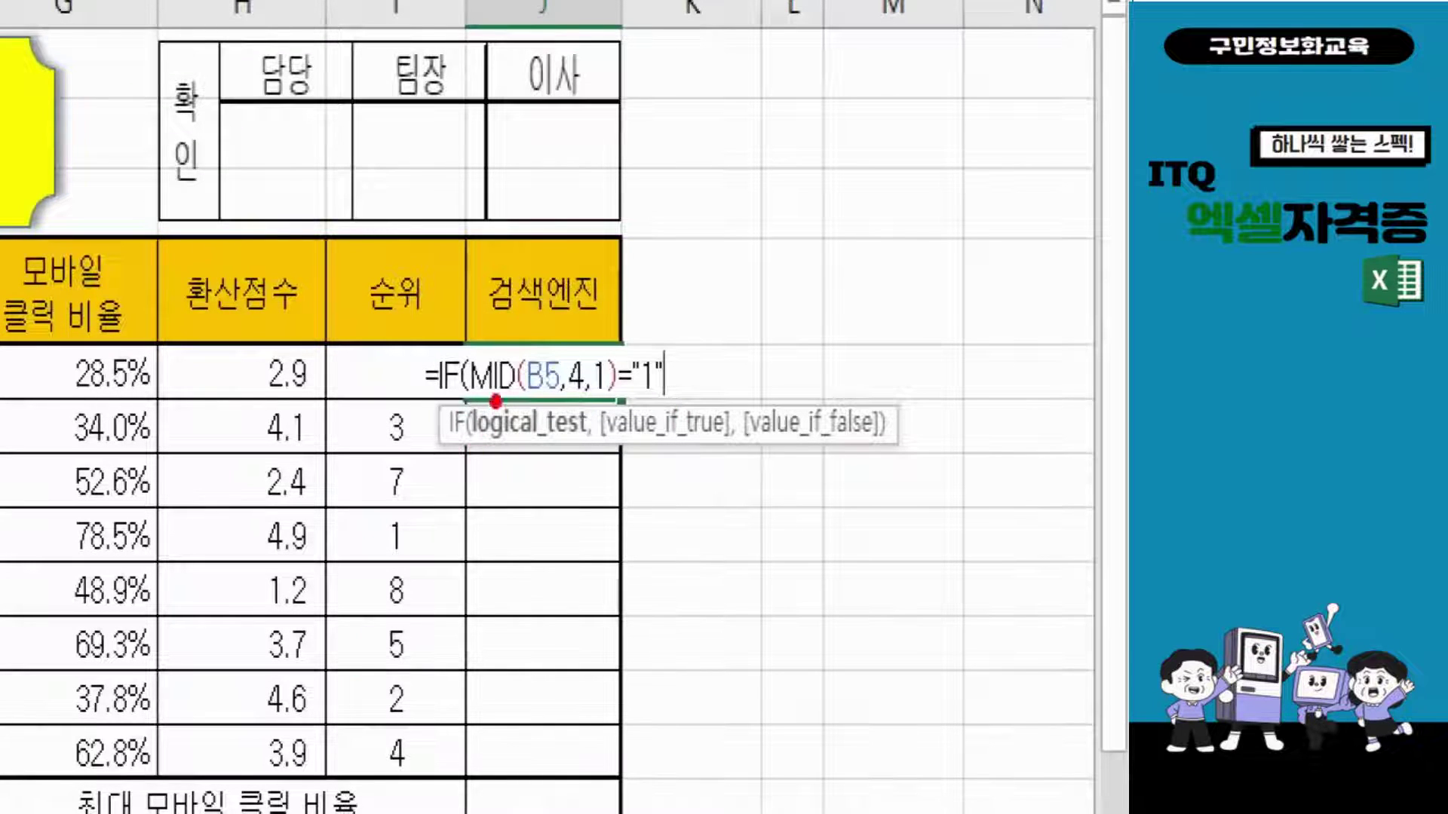
pyautogui.moveTo(483, 396); pyautogui.dragTo(660, 404)
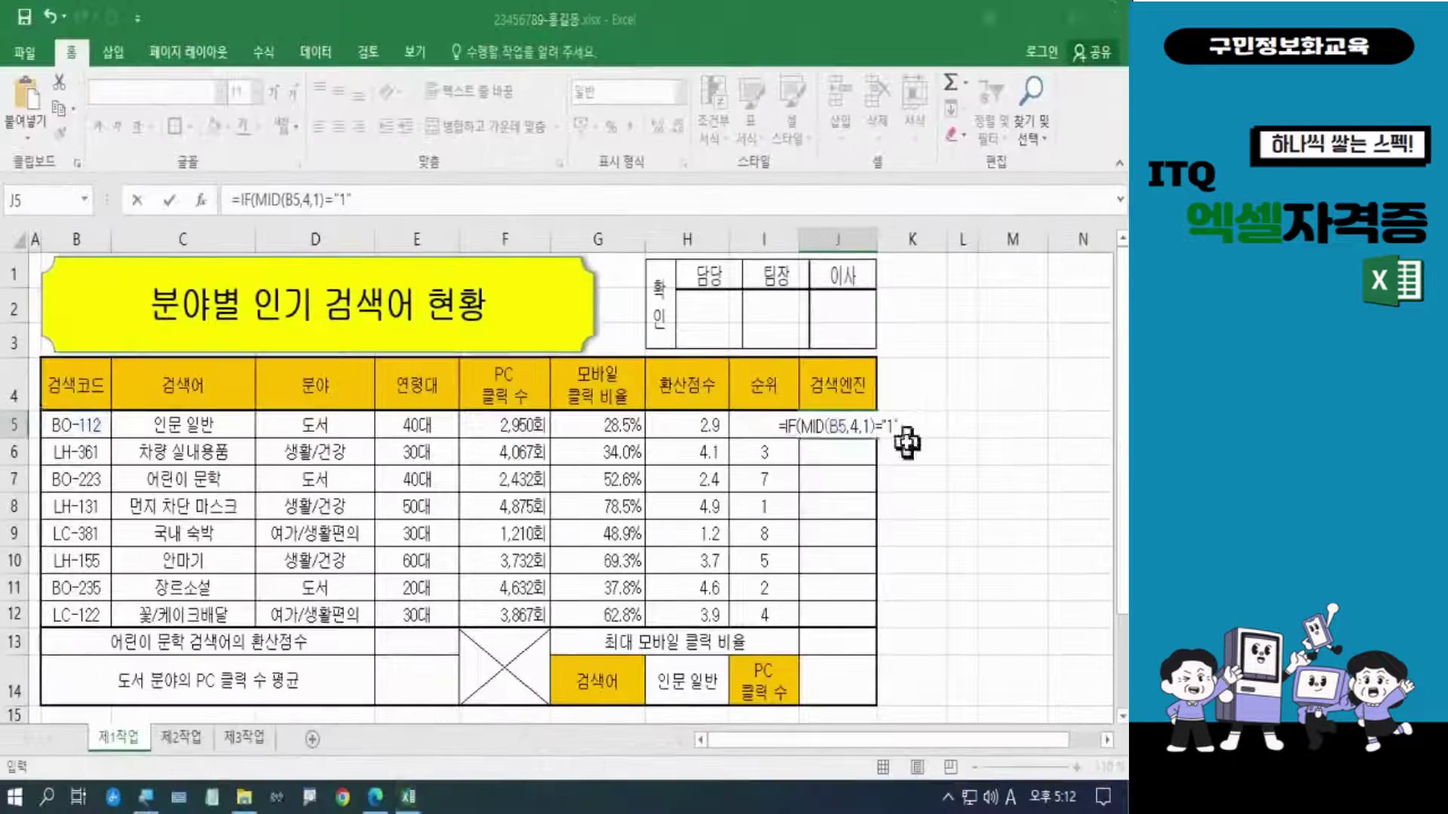
# Step: Enter "네이버" as the value if true in the J5 IF formula and move on to its value-if-false argument
pyautogui.write(',')
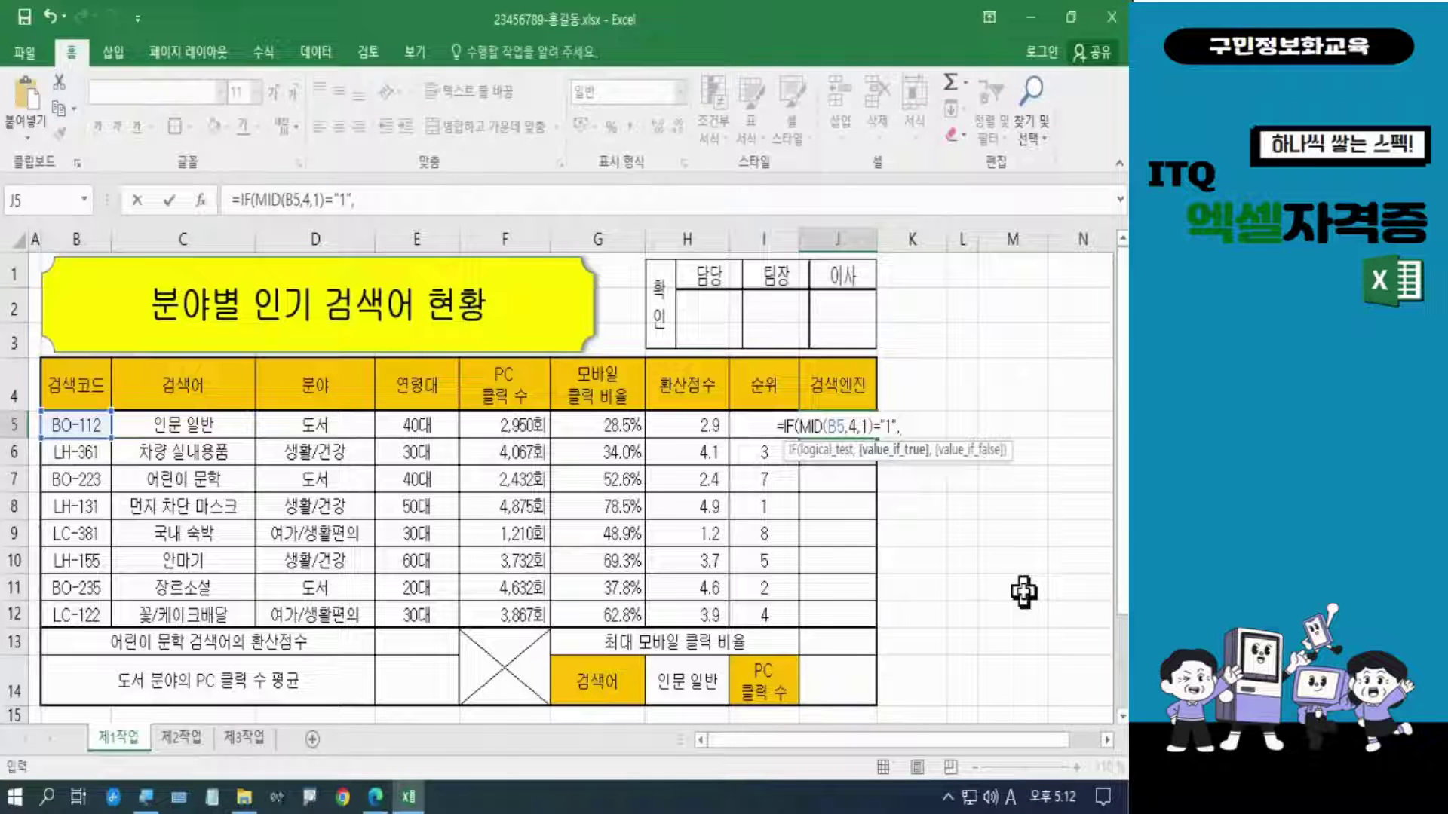
pyautogui.write('"')
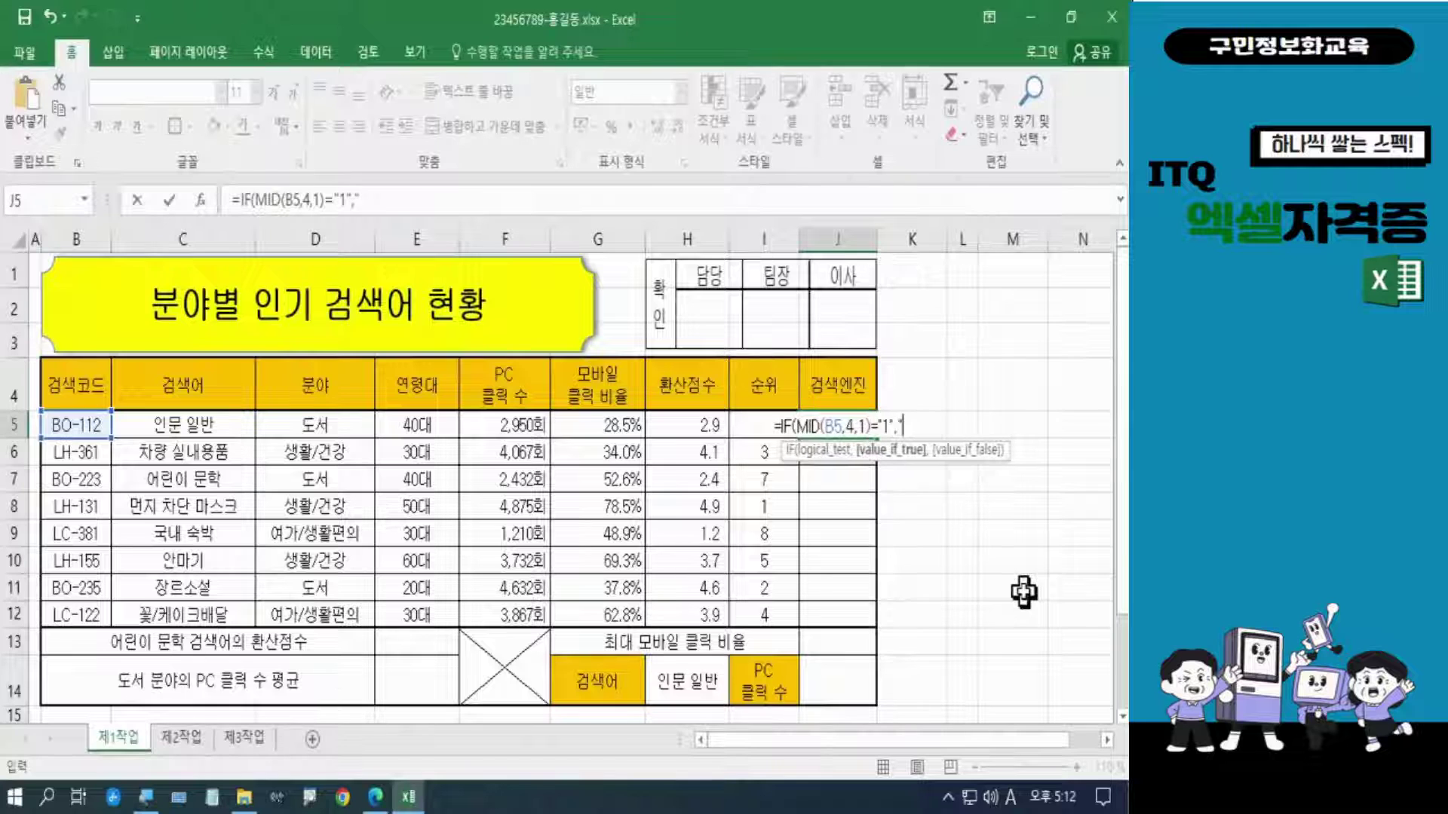
pyautogui.write('sp')
pyautogui.press('BackSpace')
pyautogui.press('BackSpace')
pyautogui.press('Hangul')
pyautogui.write('네이버')
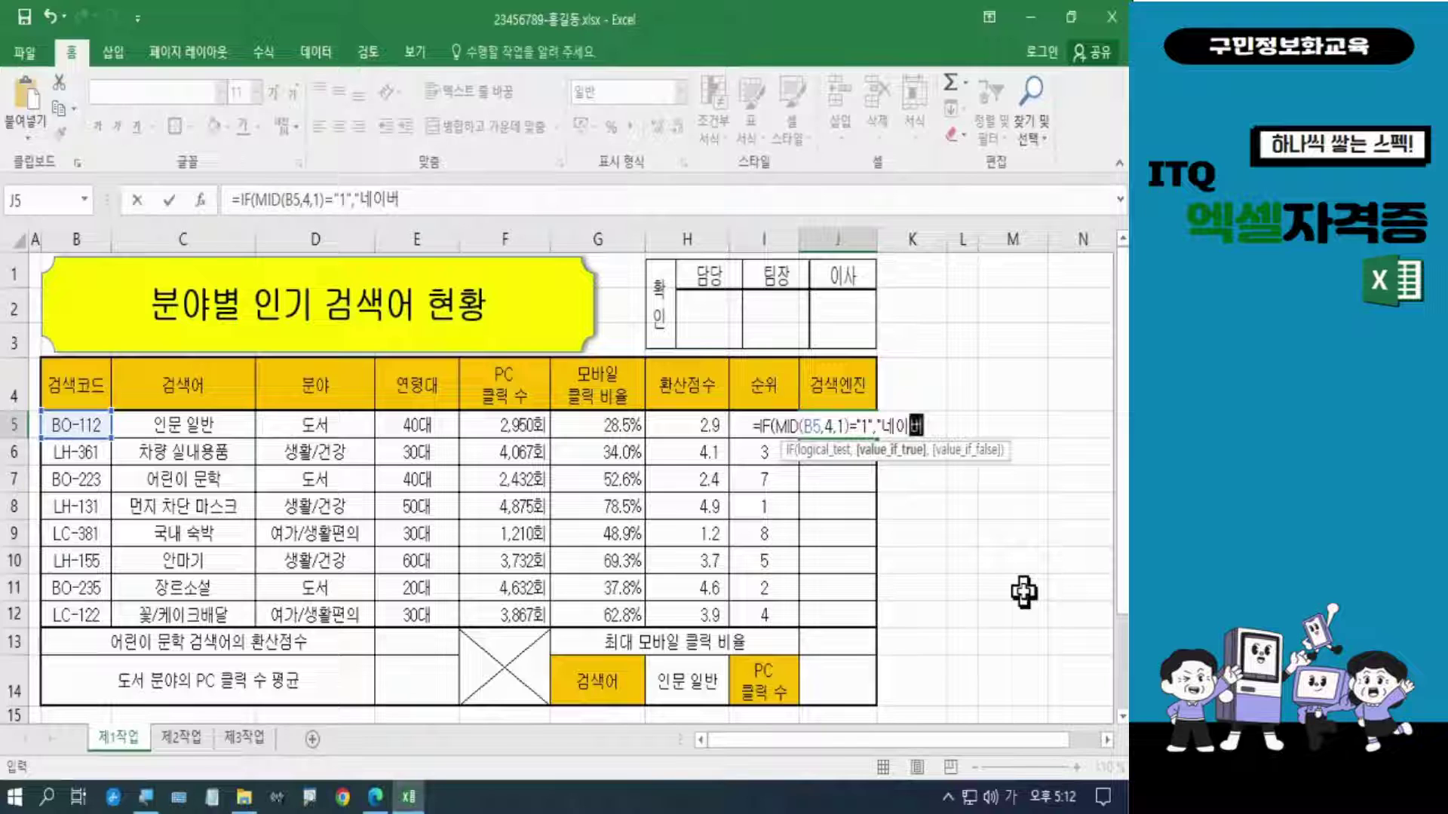
pyautogui.write('"')
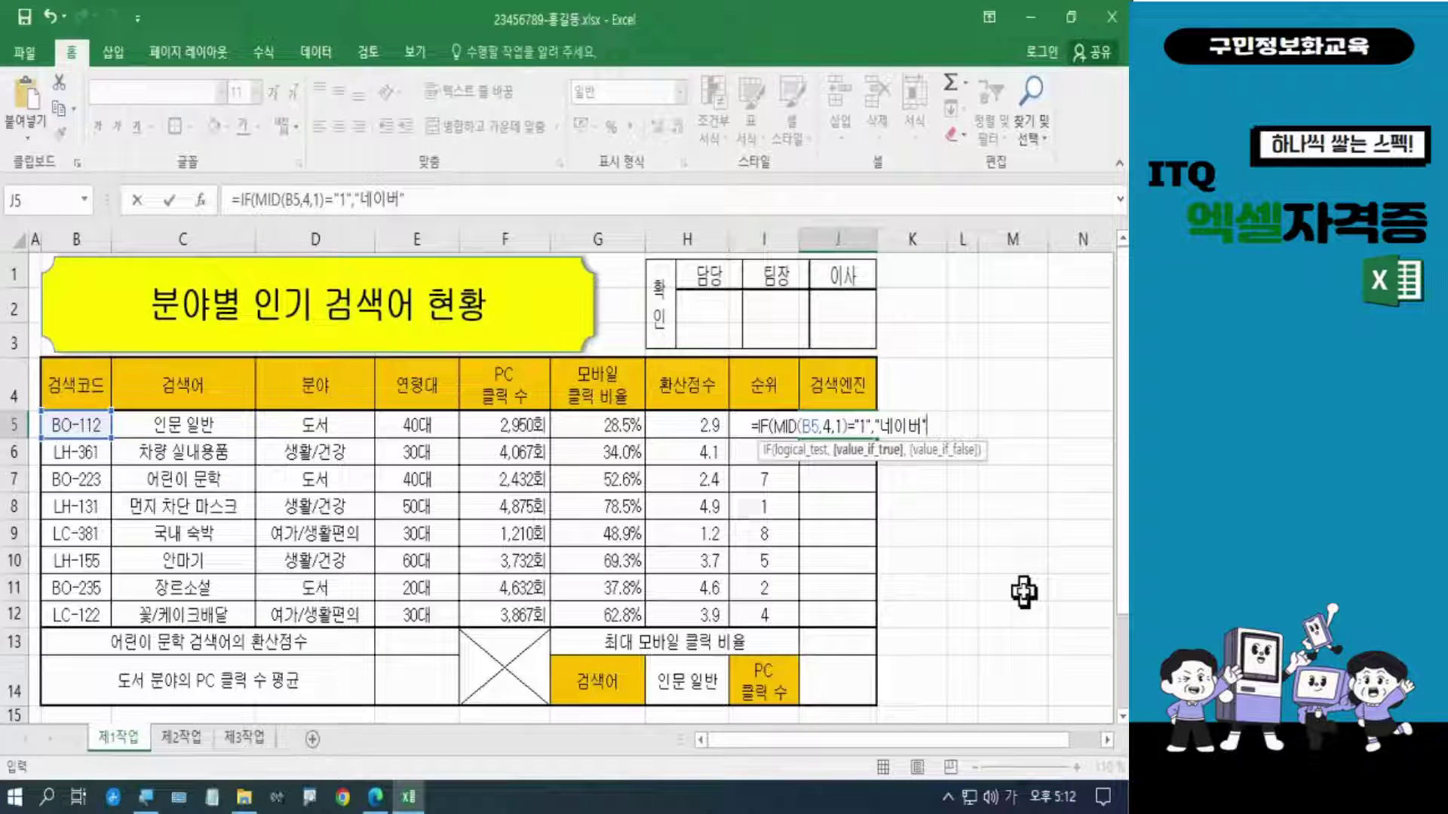
pyautogui.write(',')
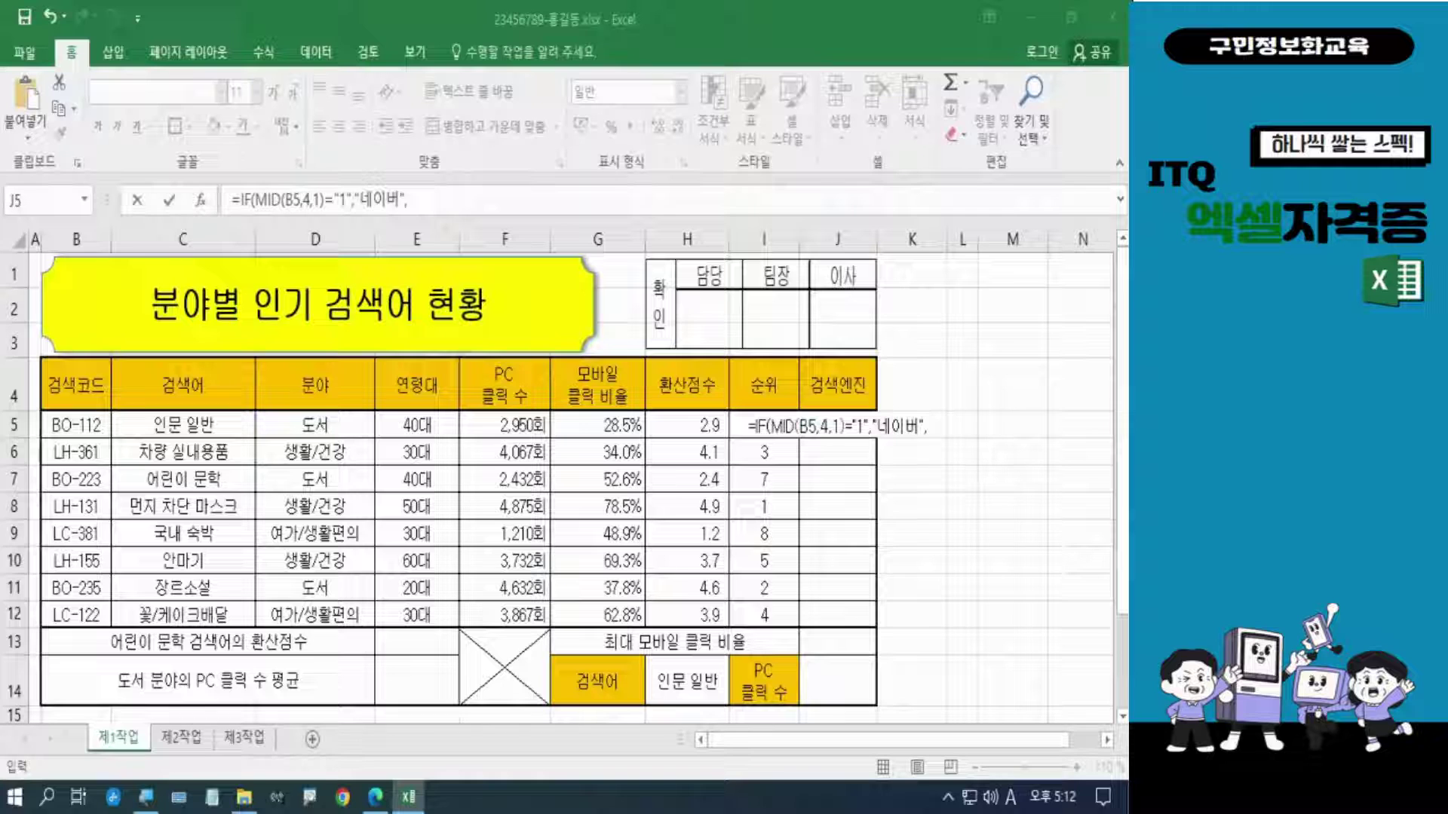
# Step: Nest a second IF function with a MID function inside it as the value-if-false argument of the J5 formula
pyautogui.click(853, 22)
pyautogui.click(919, 38)
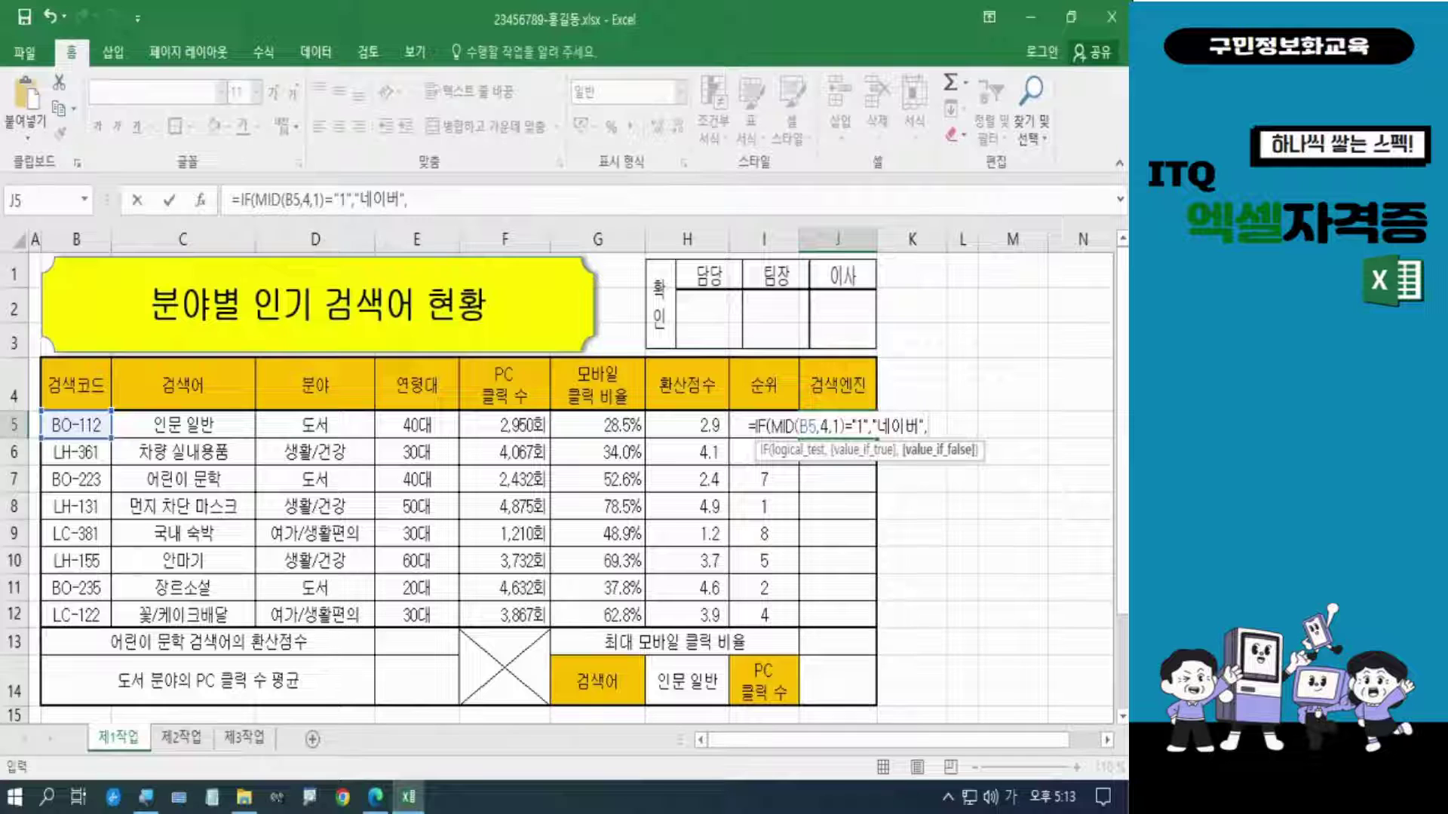
pyautogui.write('ㅑ')
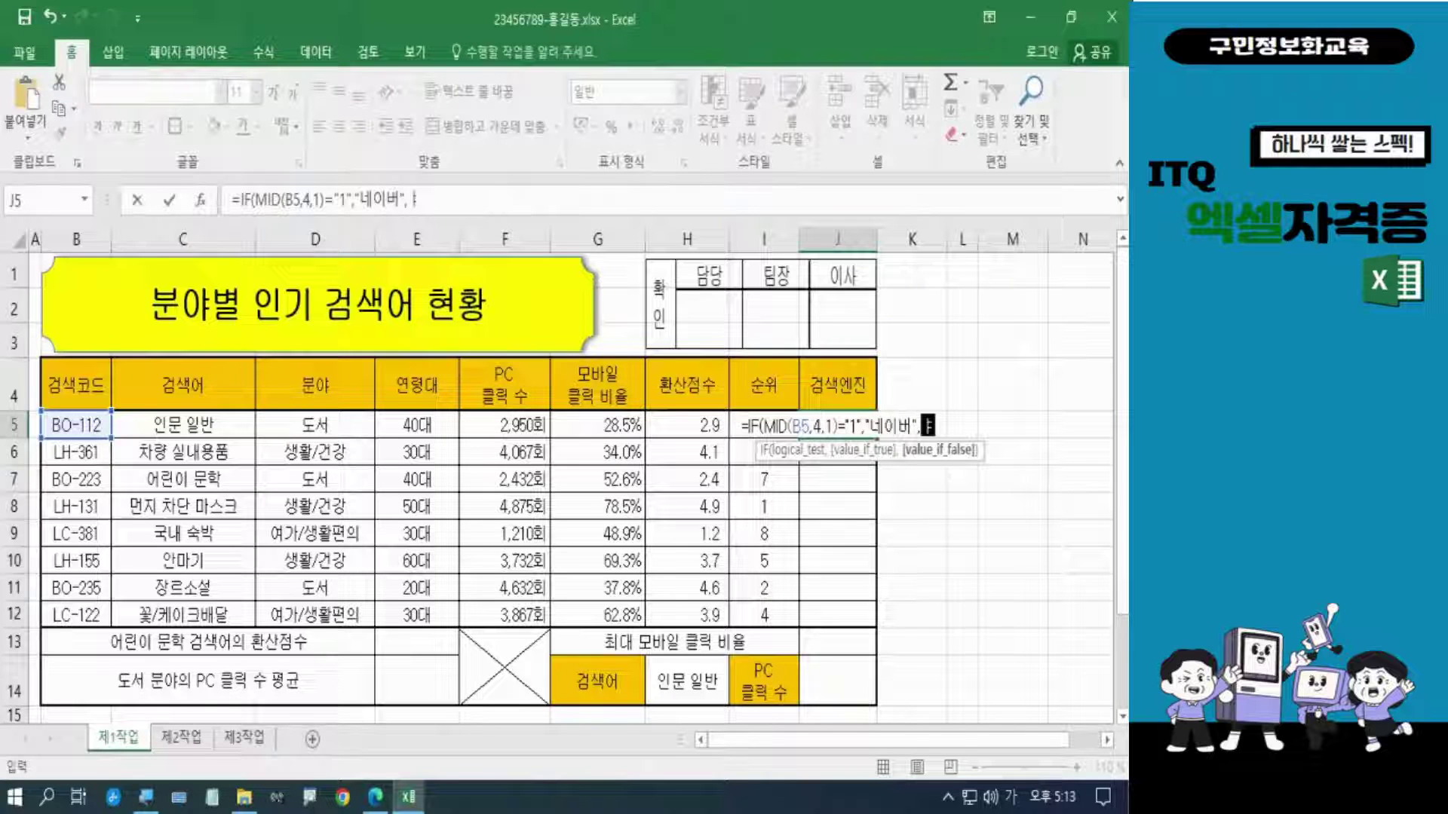
pyautogui.press('BackSpace')
pyautogui.press('BackSpace')
pyautogui.press('Hangul')
pyautogui.write('if')
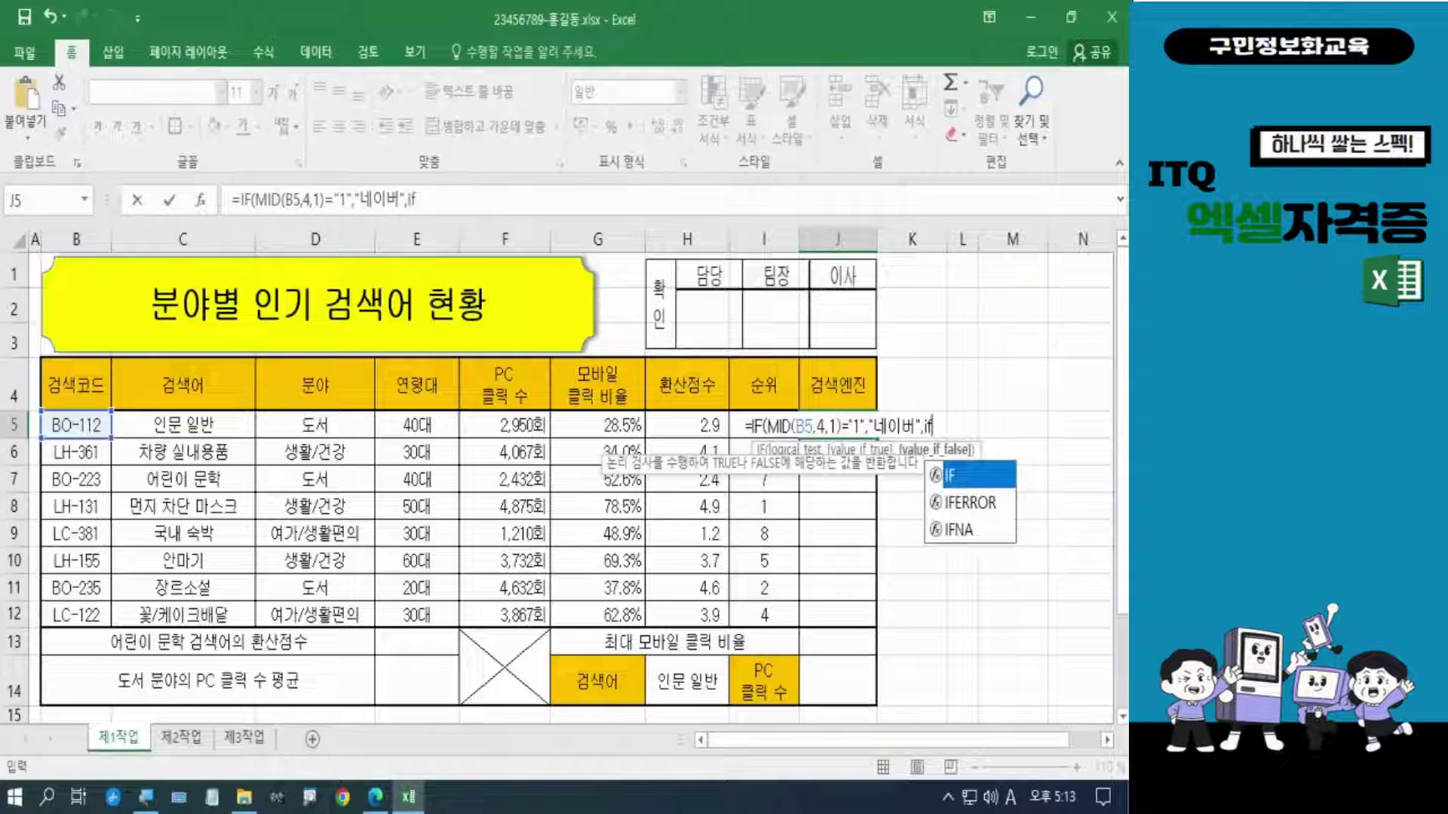
pyautogui.press('Tab')
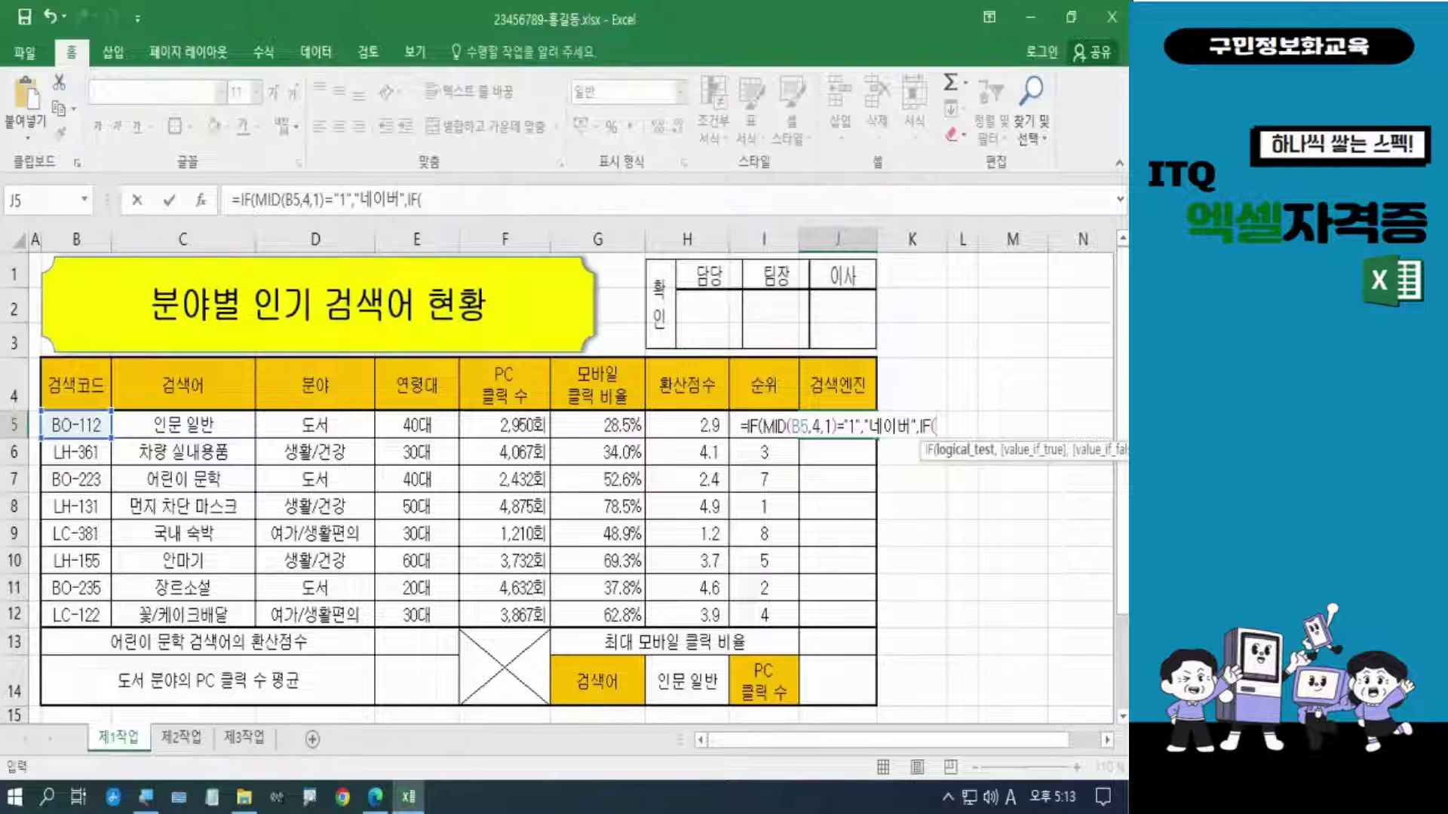
pyautogui.write('mid')
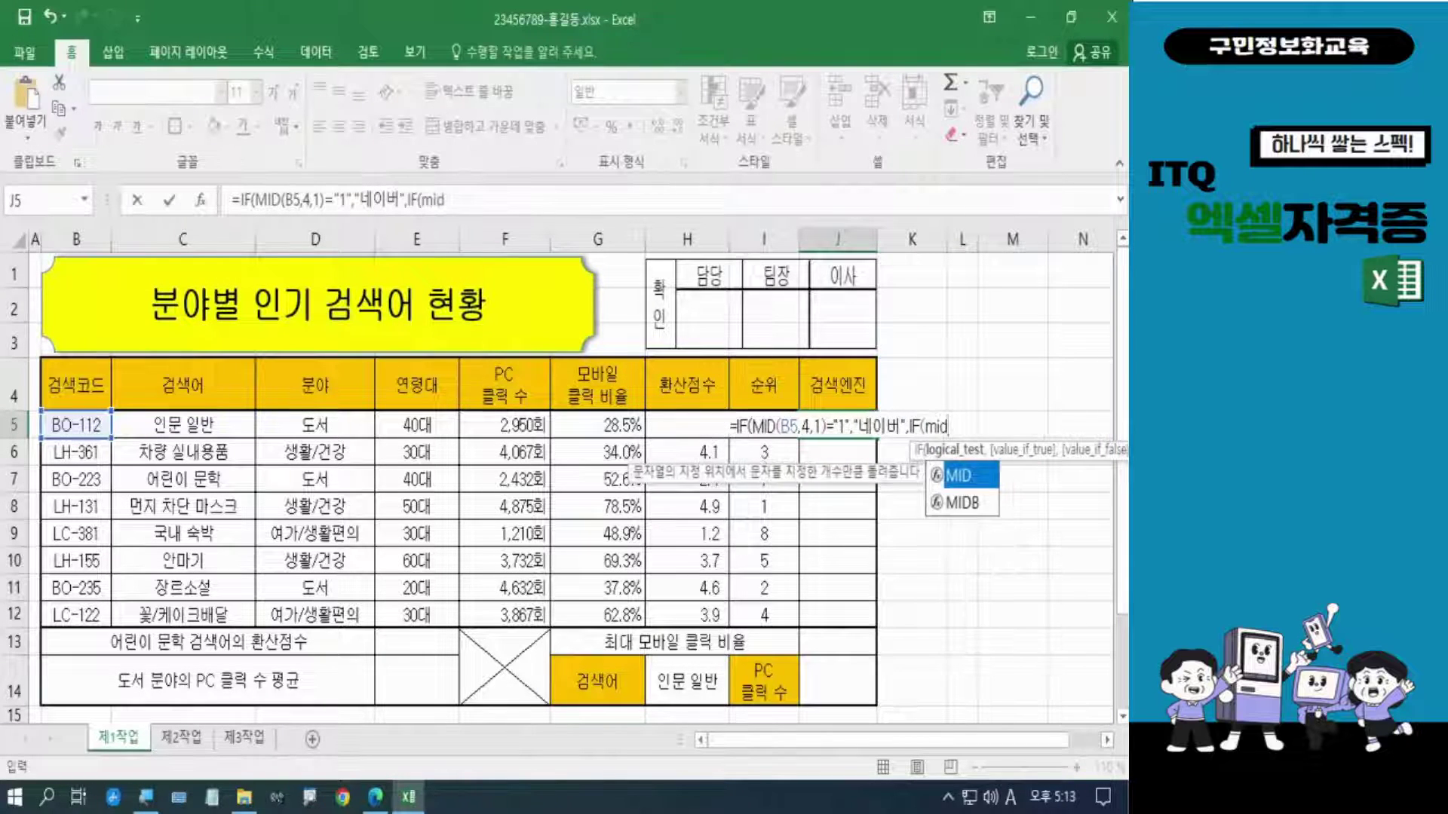
pyautogui.press('Tab')
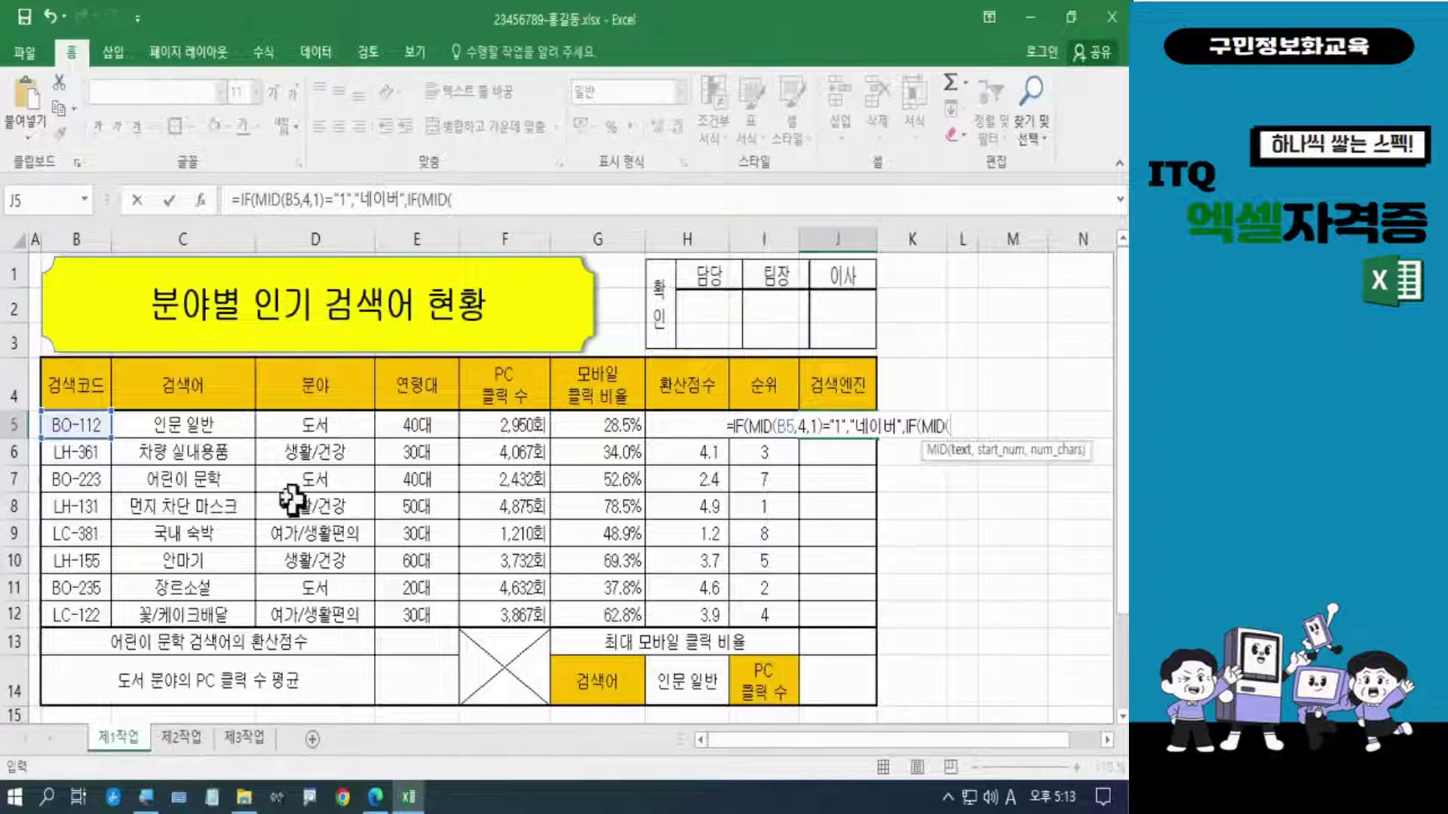
# Step: Complete the nested MID function in J5 as MID(B5,4,1)
pyautogui.click(94, 424)
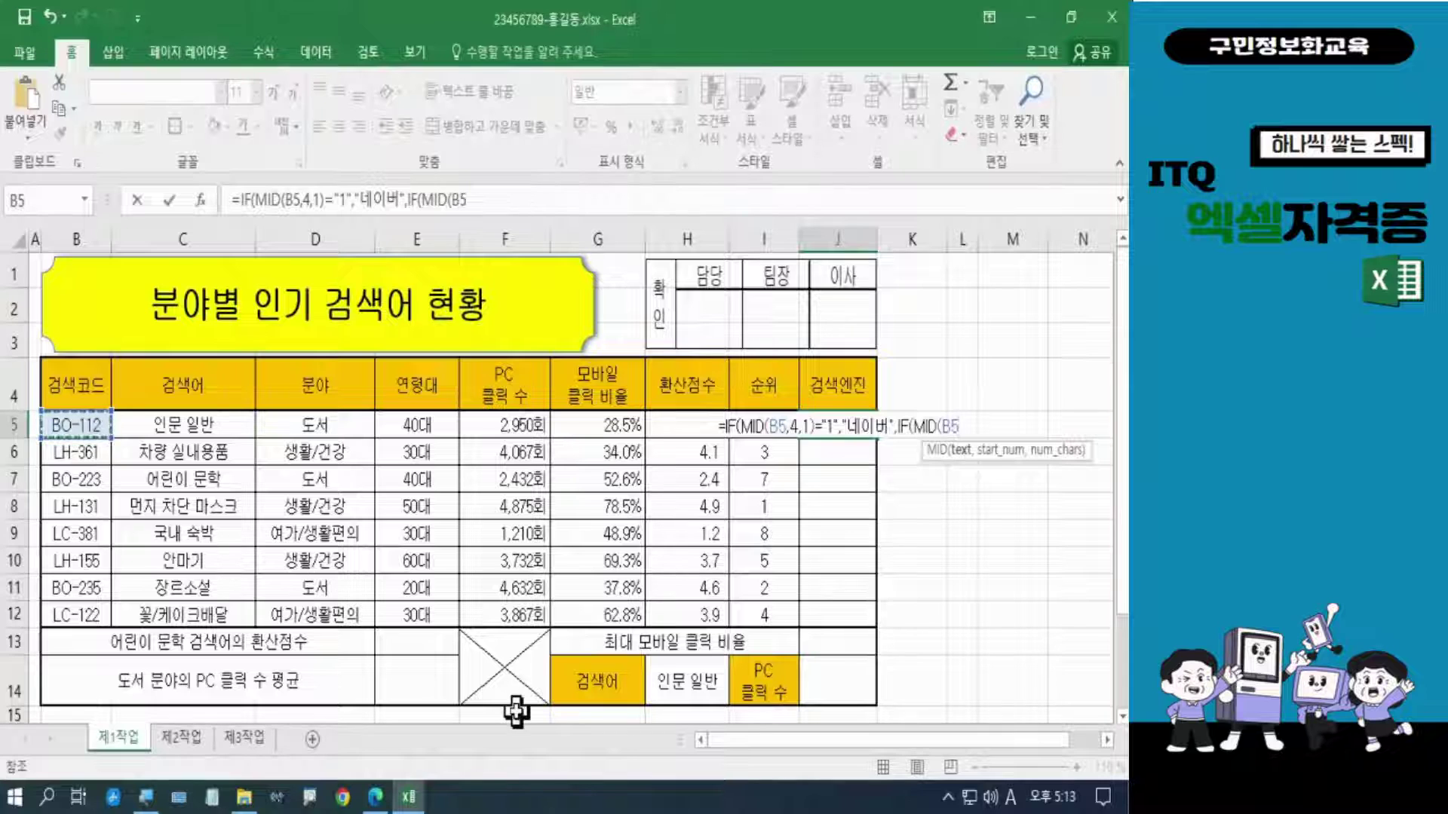
pyautogui.write(',')
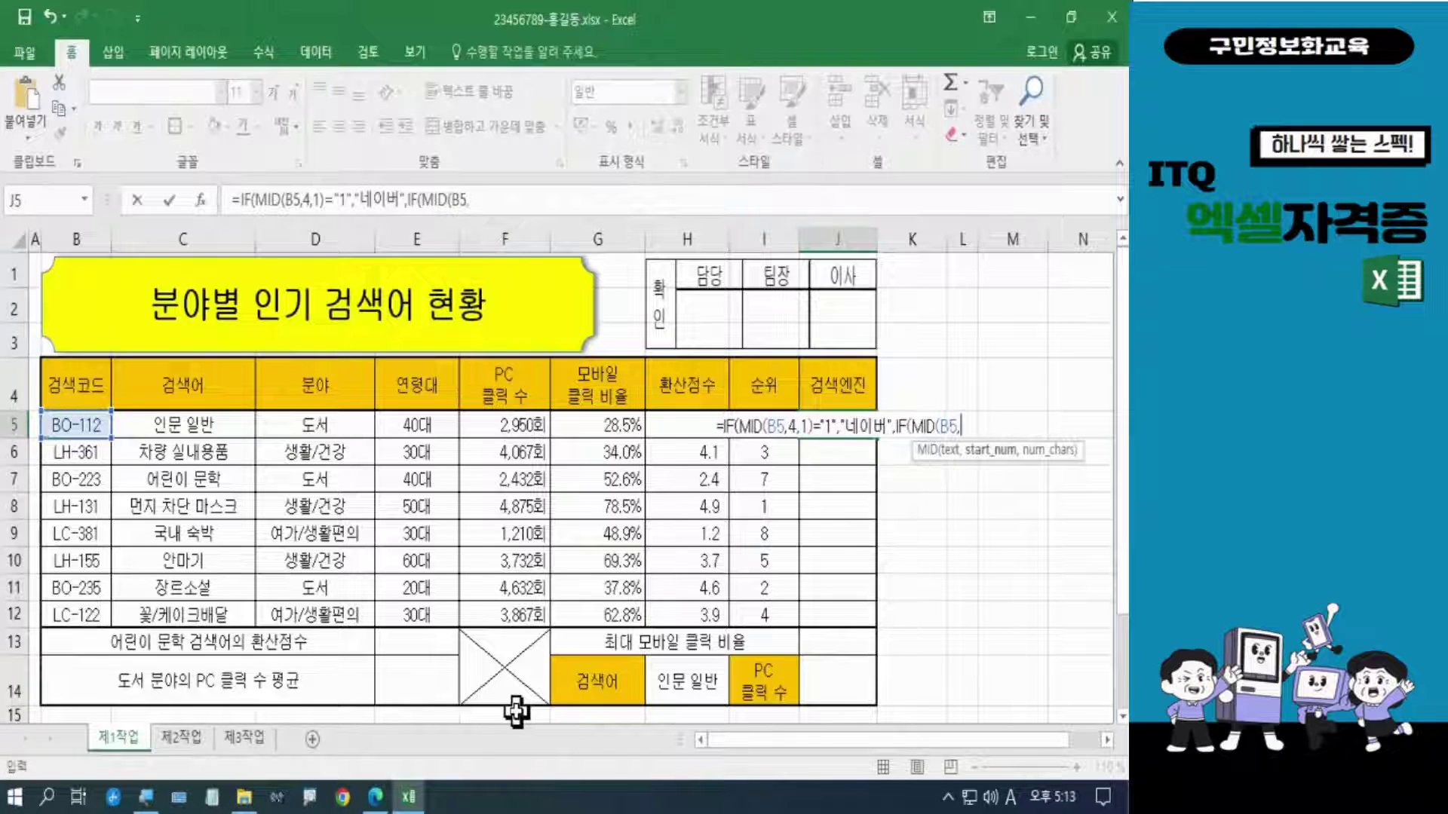
pyautogui.write('4')
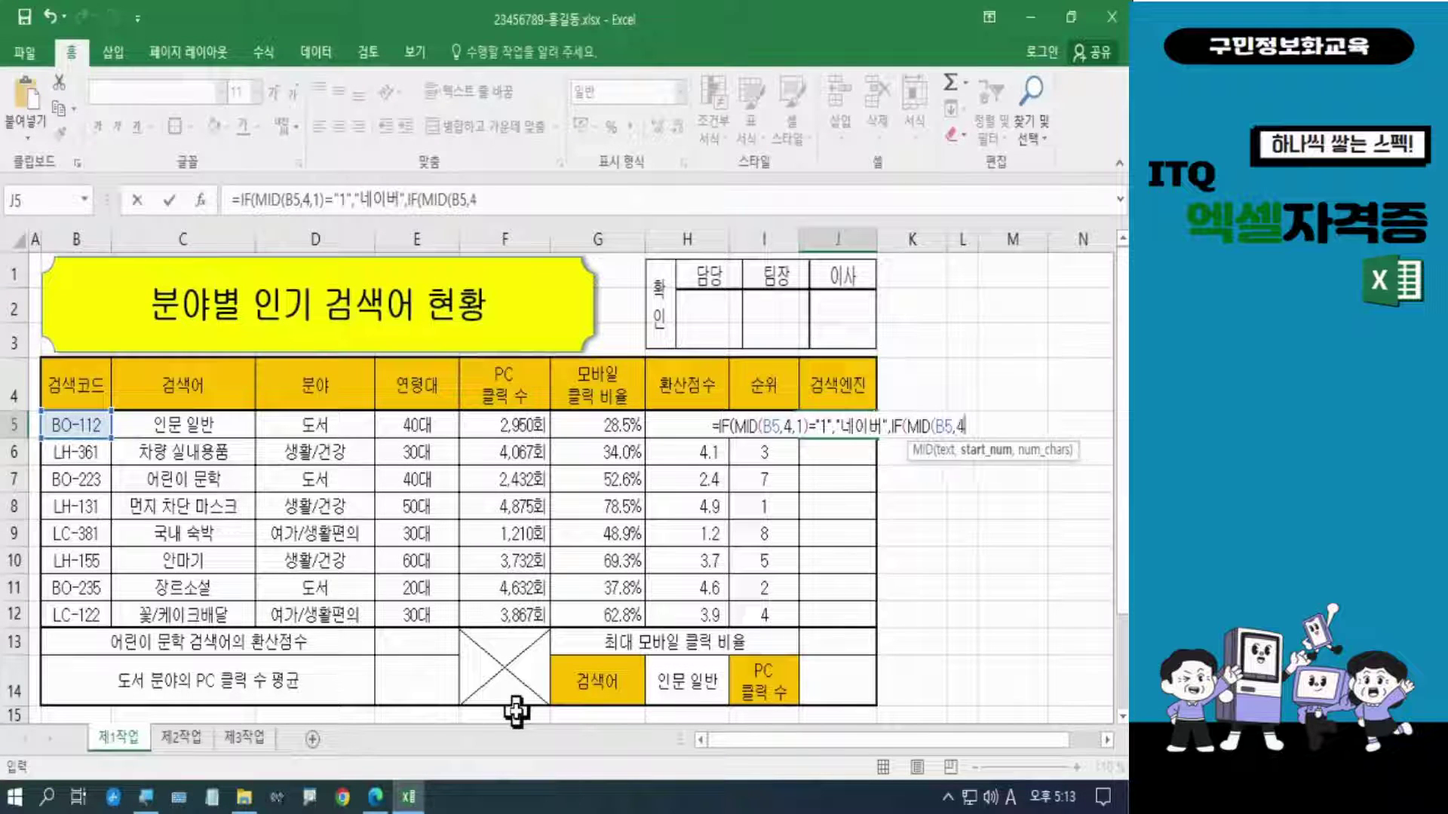
pyautogui.write(',1')
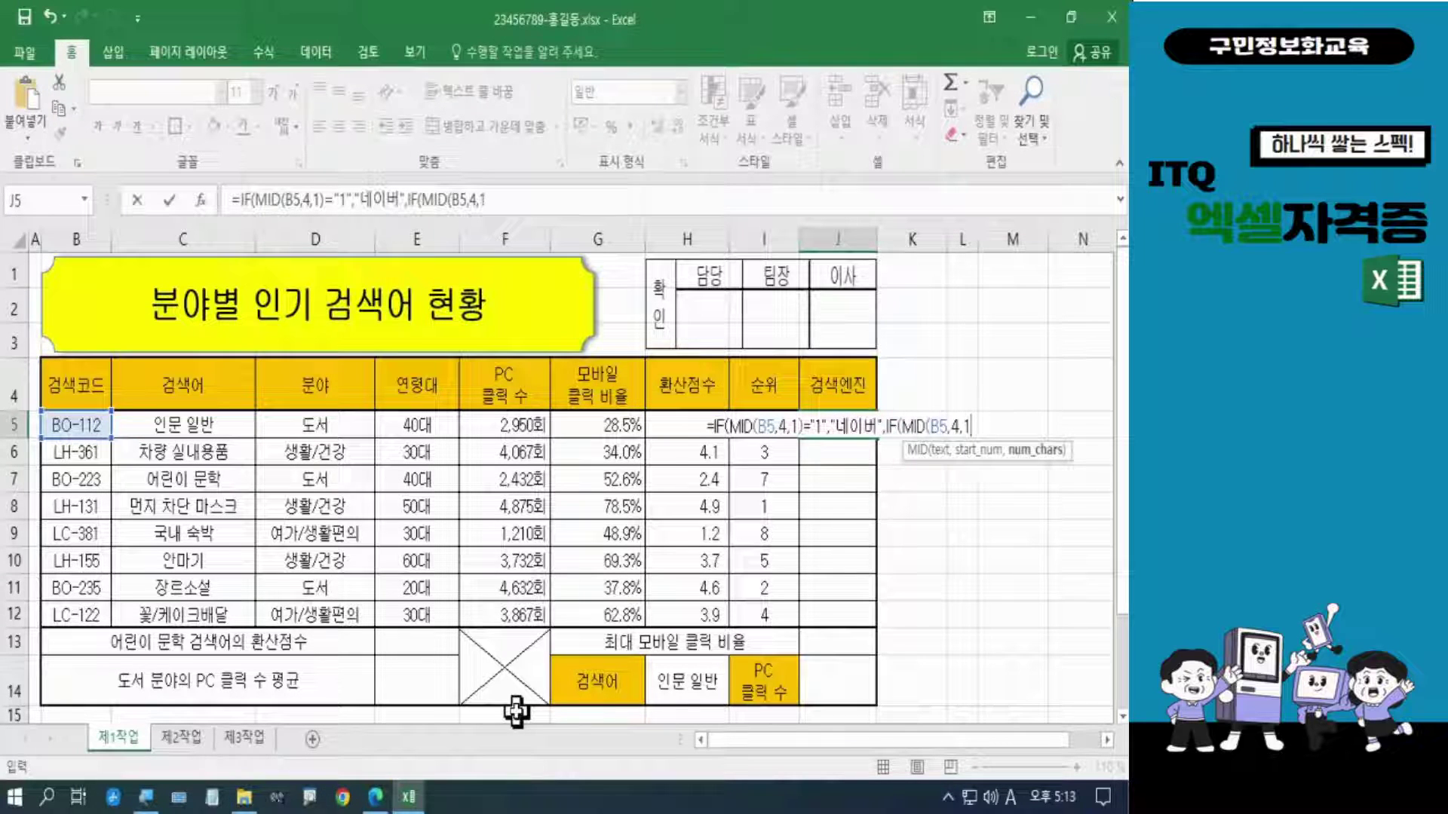
pyautogui.write(')')
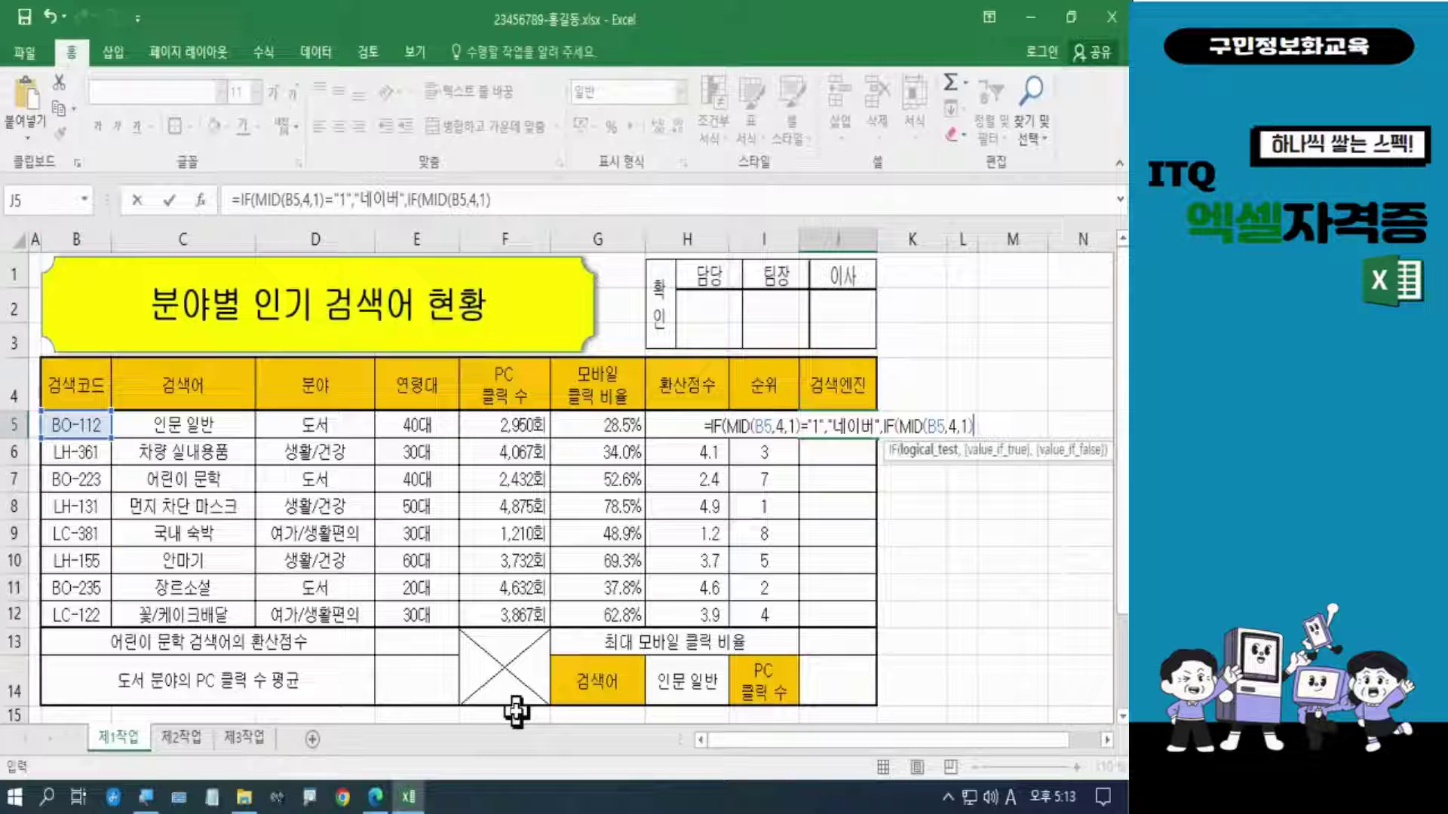
# Step: Compare the nested MID result with the text "2" to complete the inner IF condition in J5
pyautogui.write('=')
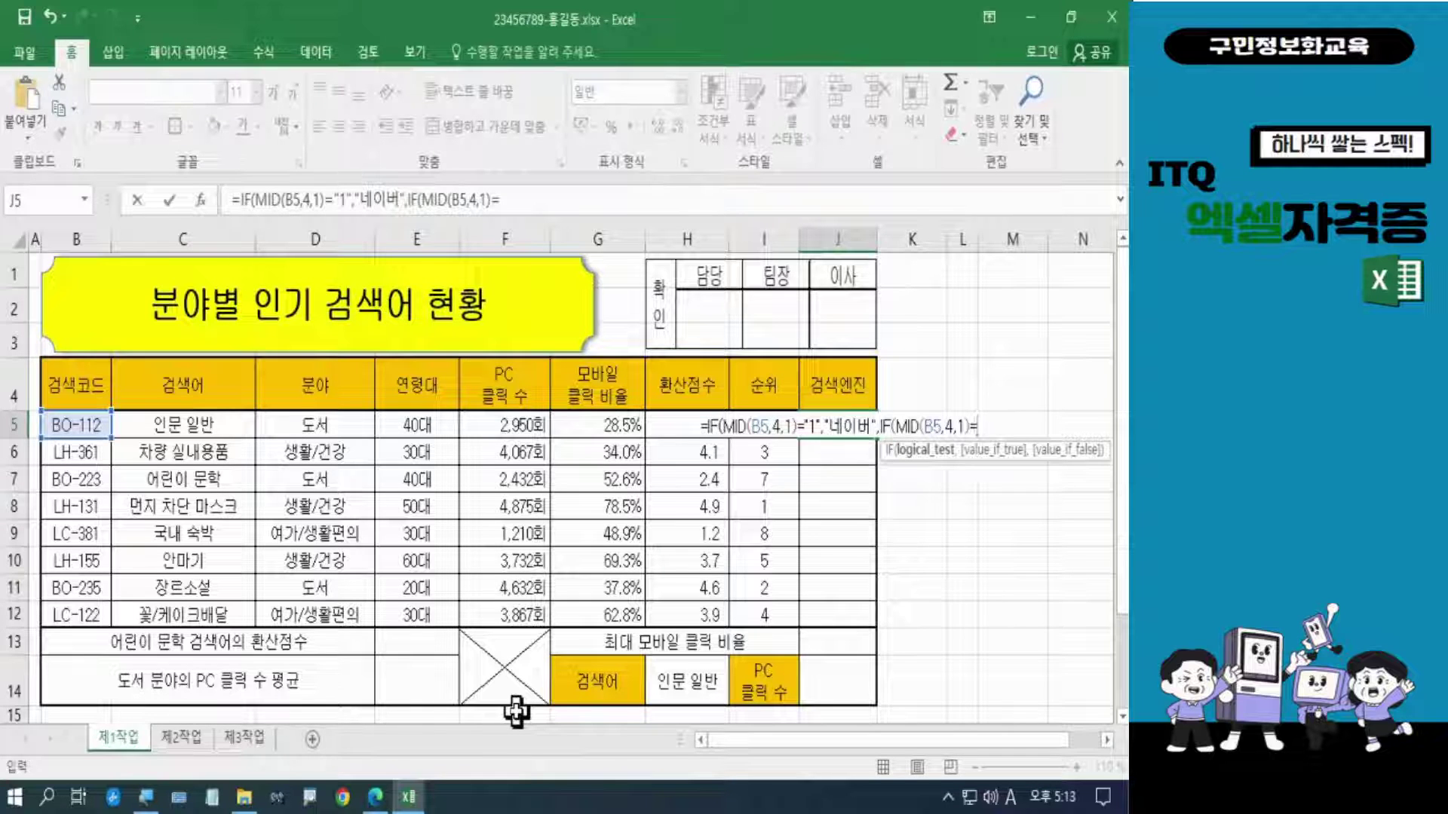
pyautogui.write('"')
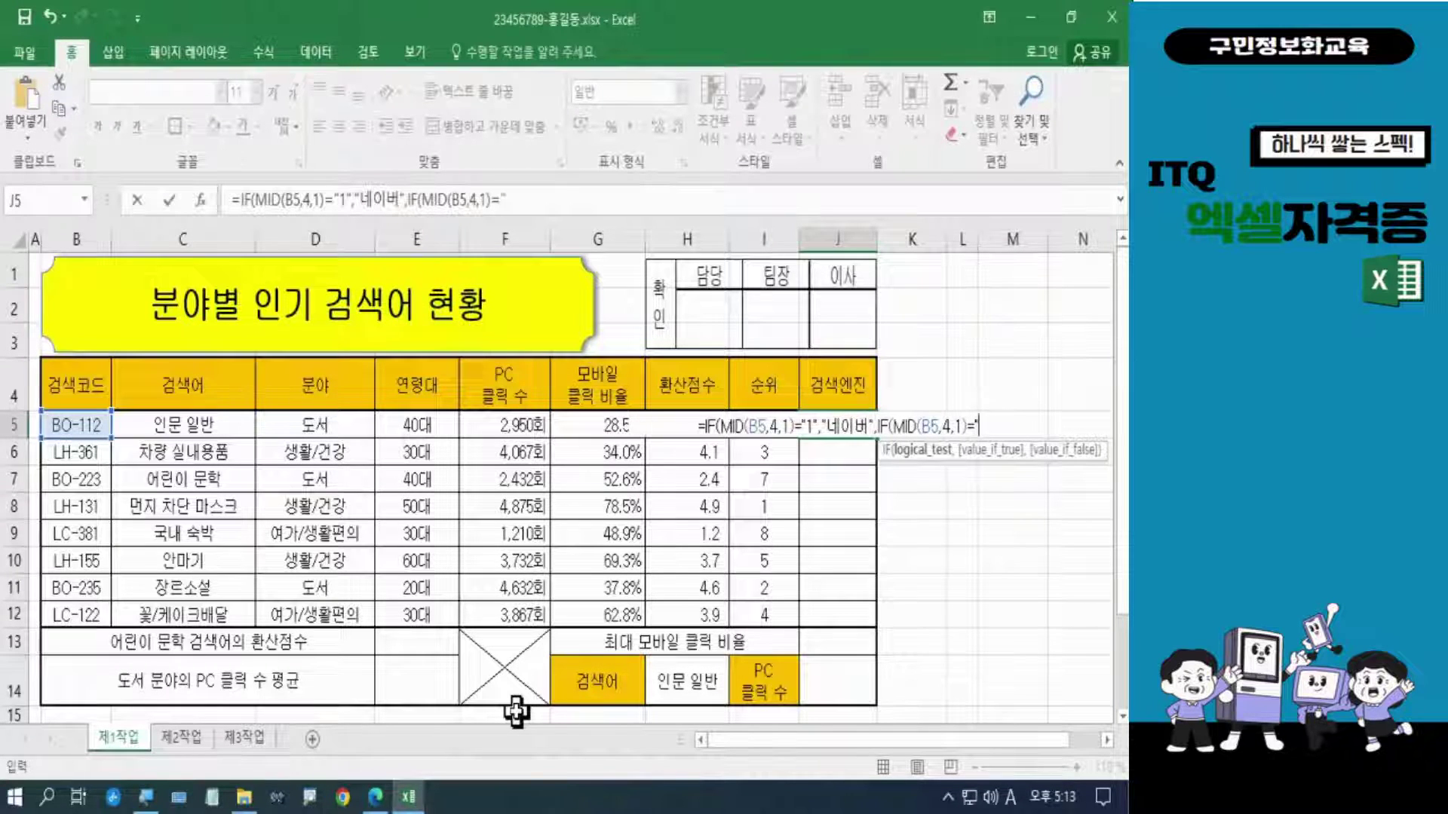
pyautogui.write('2')
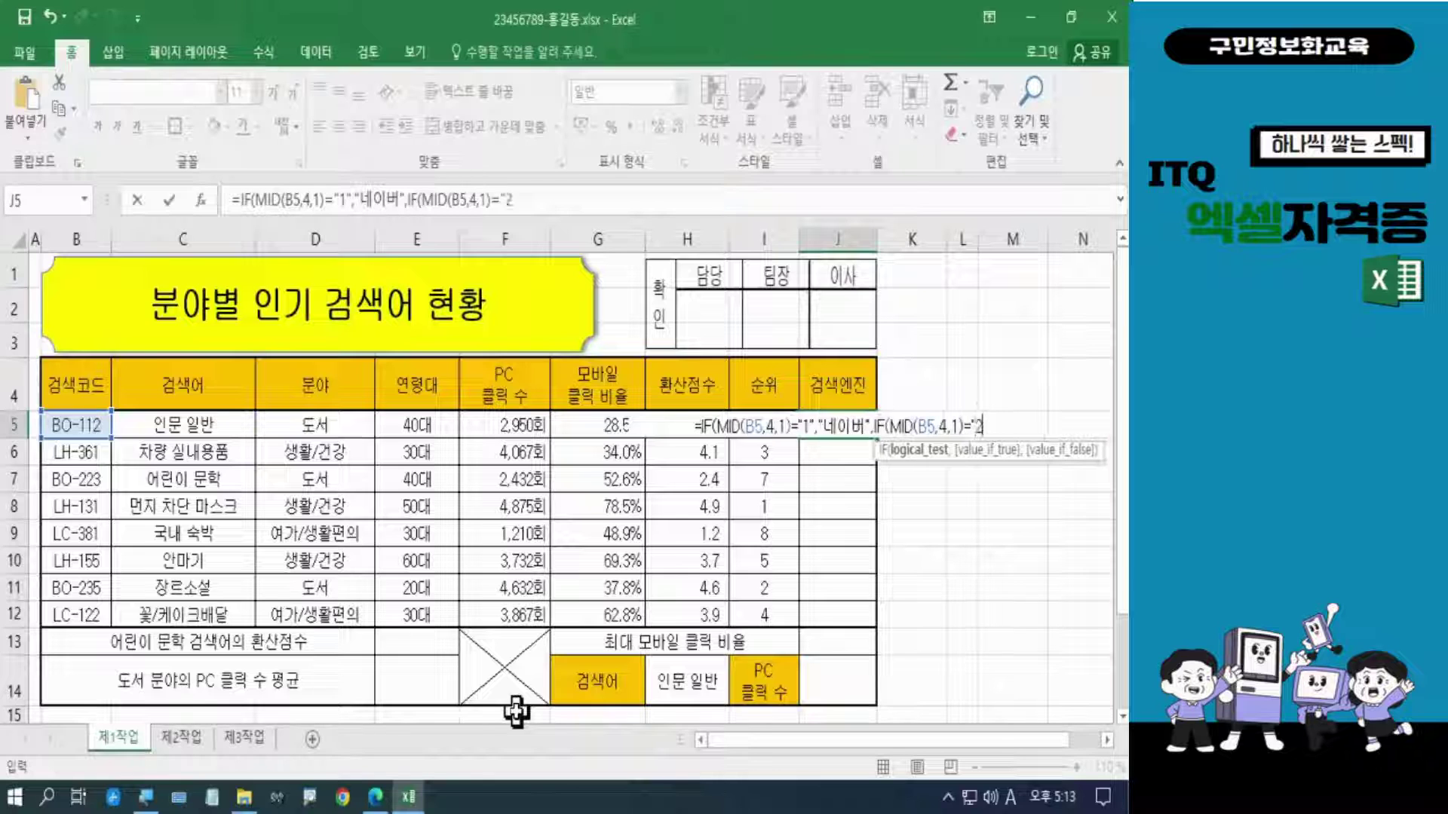
pyautogui.write('"')
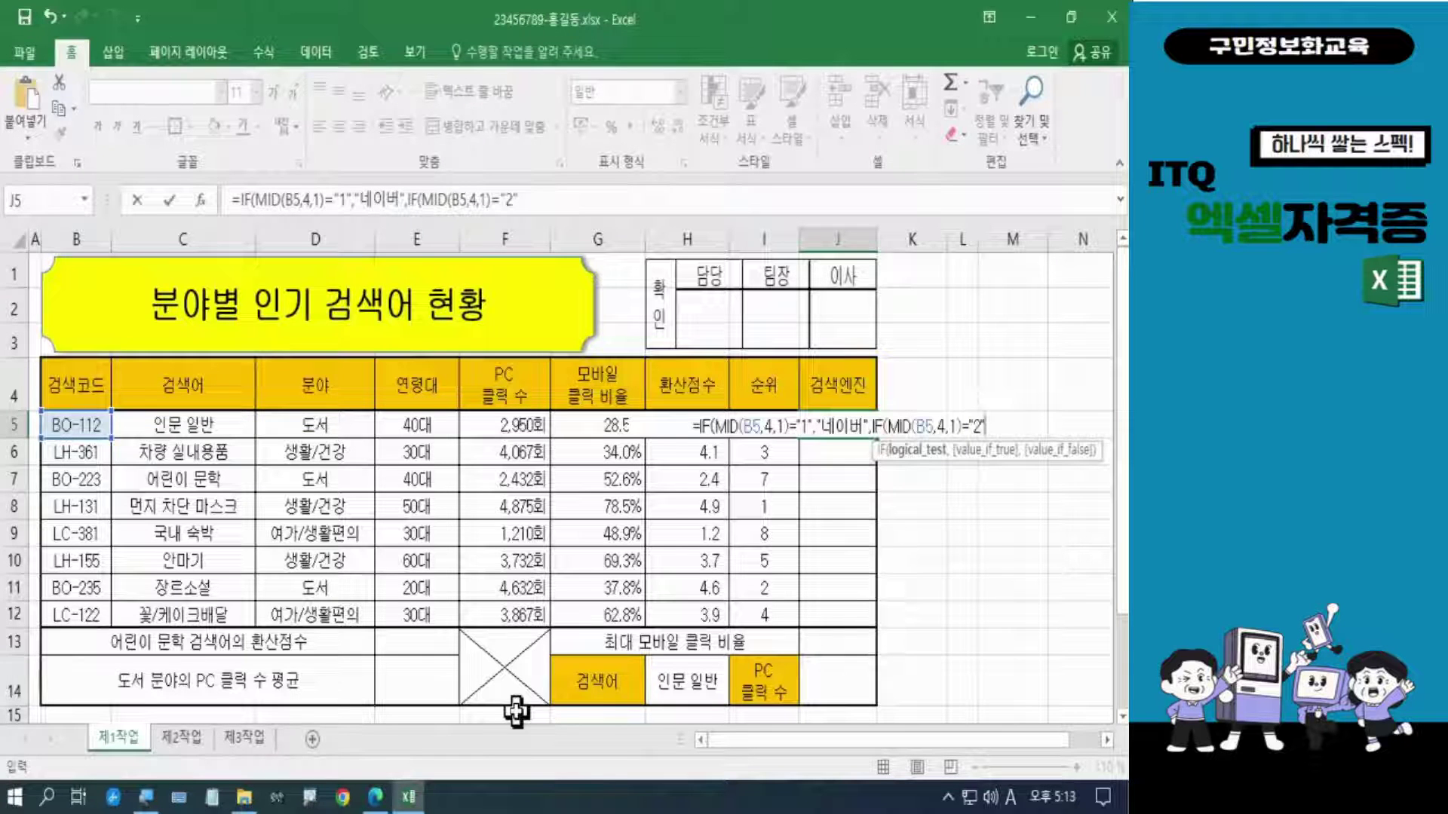
pyautogui.write(',')
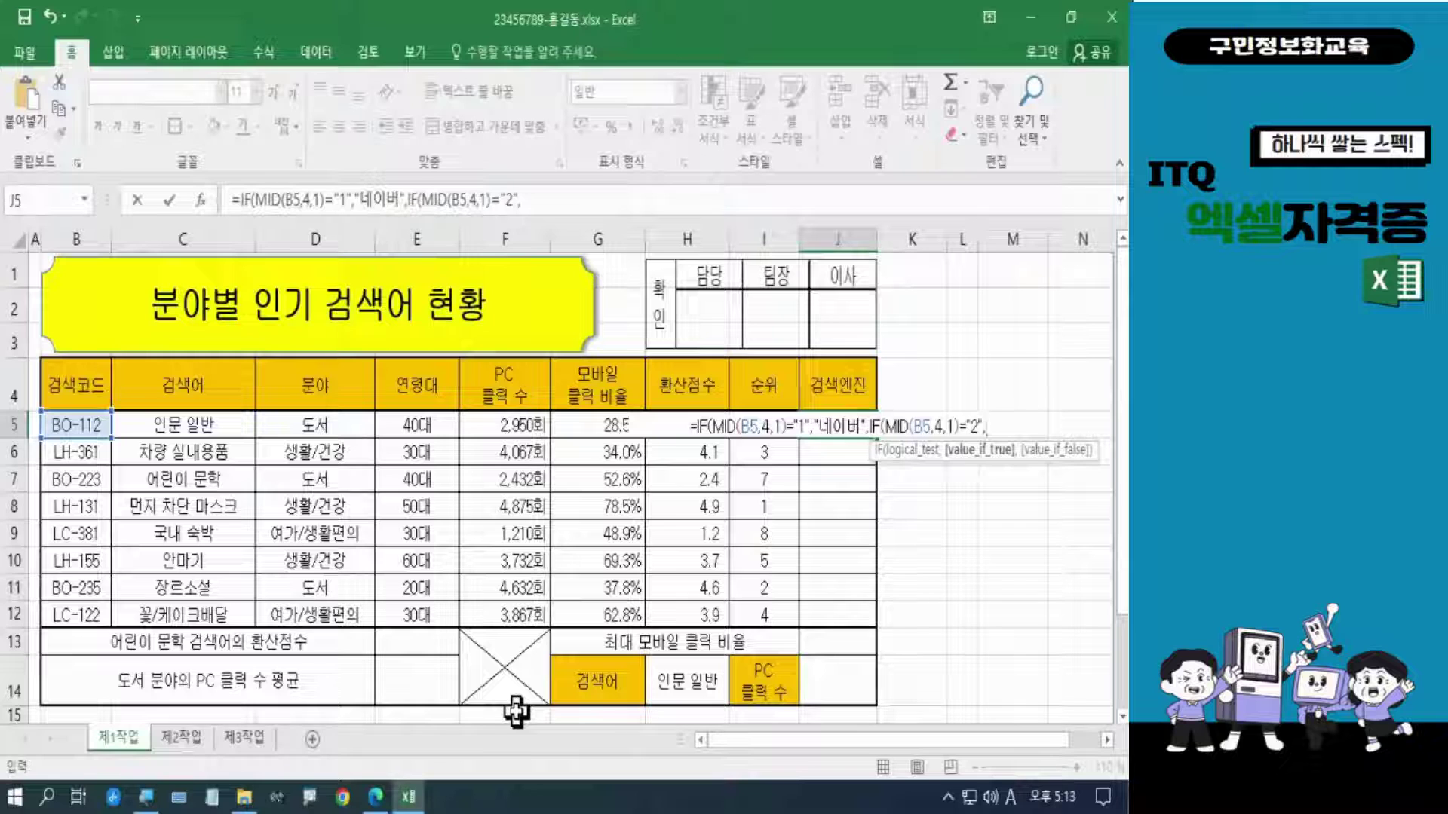
# Step: Enter "구글" as the inner IF's value if true in J5 and move on to its value-if-false argument
pyautogui.write('"')
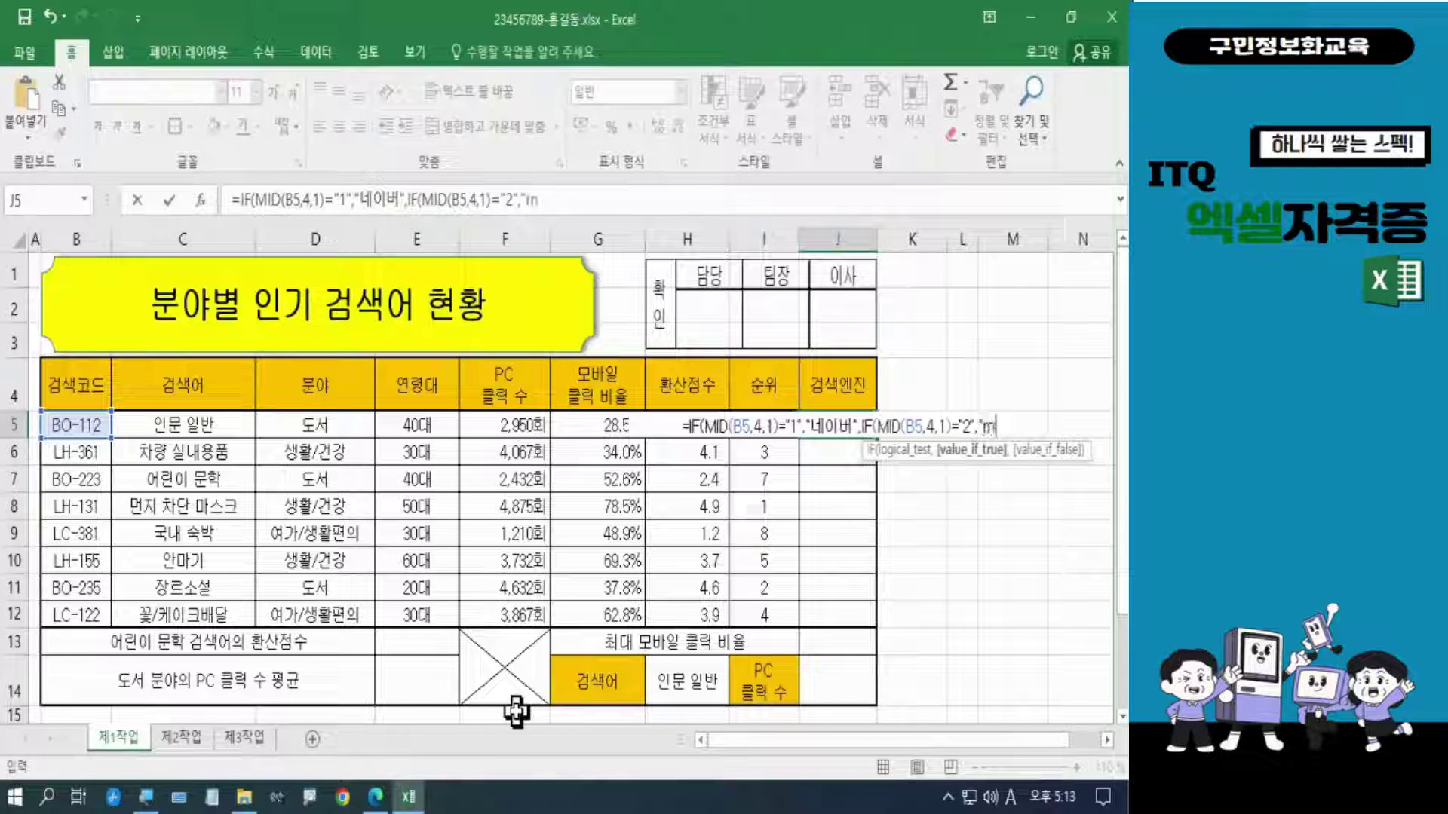
pyautogui.press('Hangul')
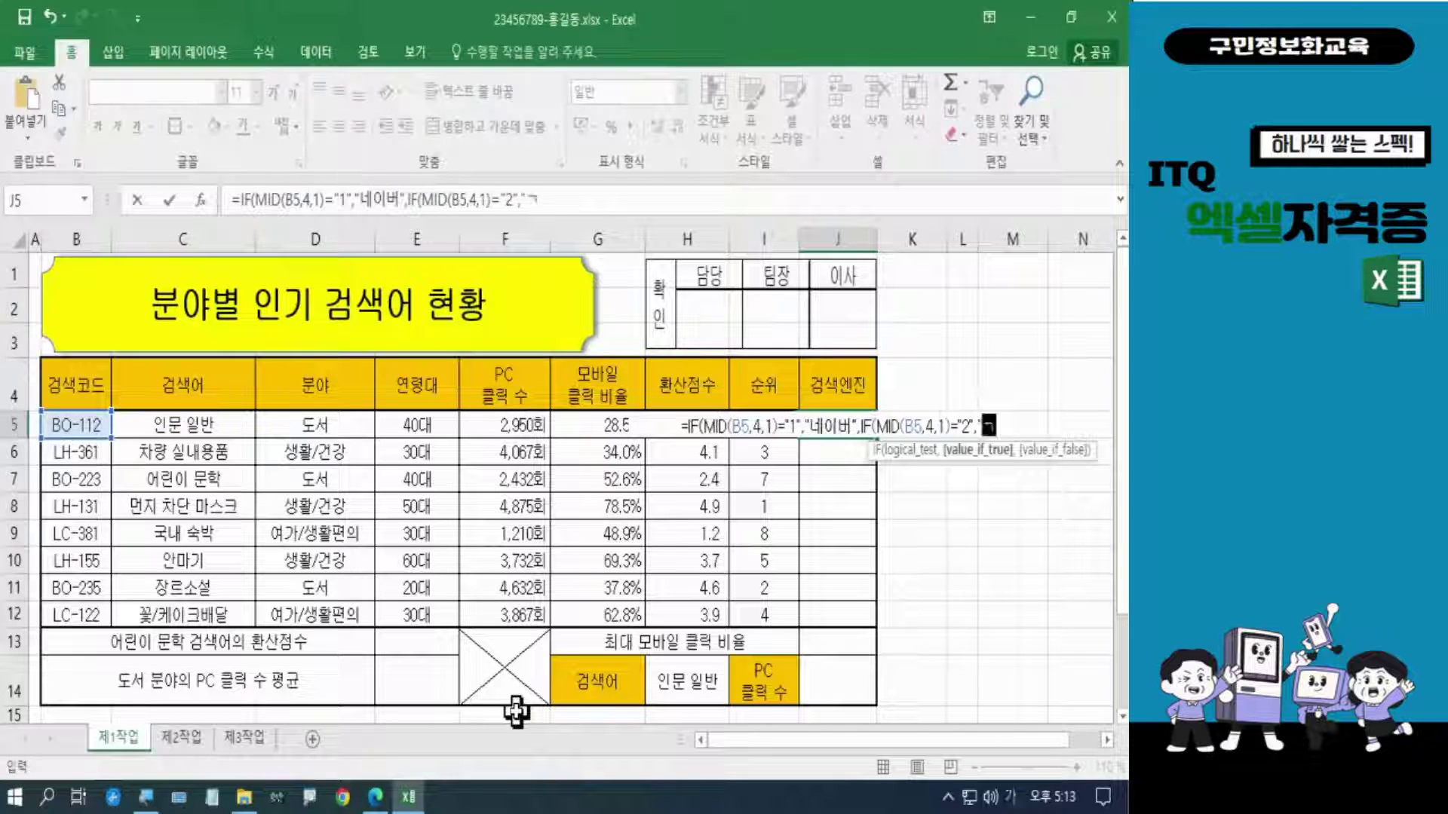
pyautogui.write('구글')
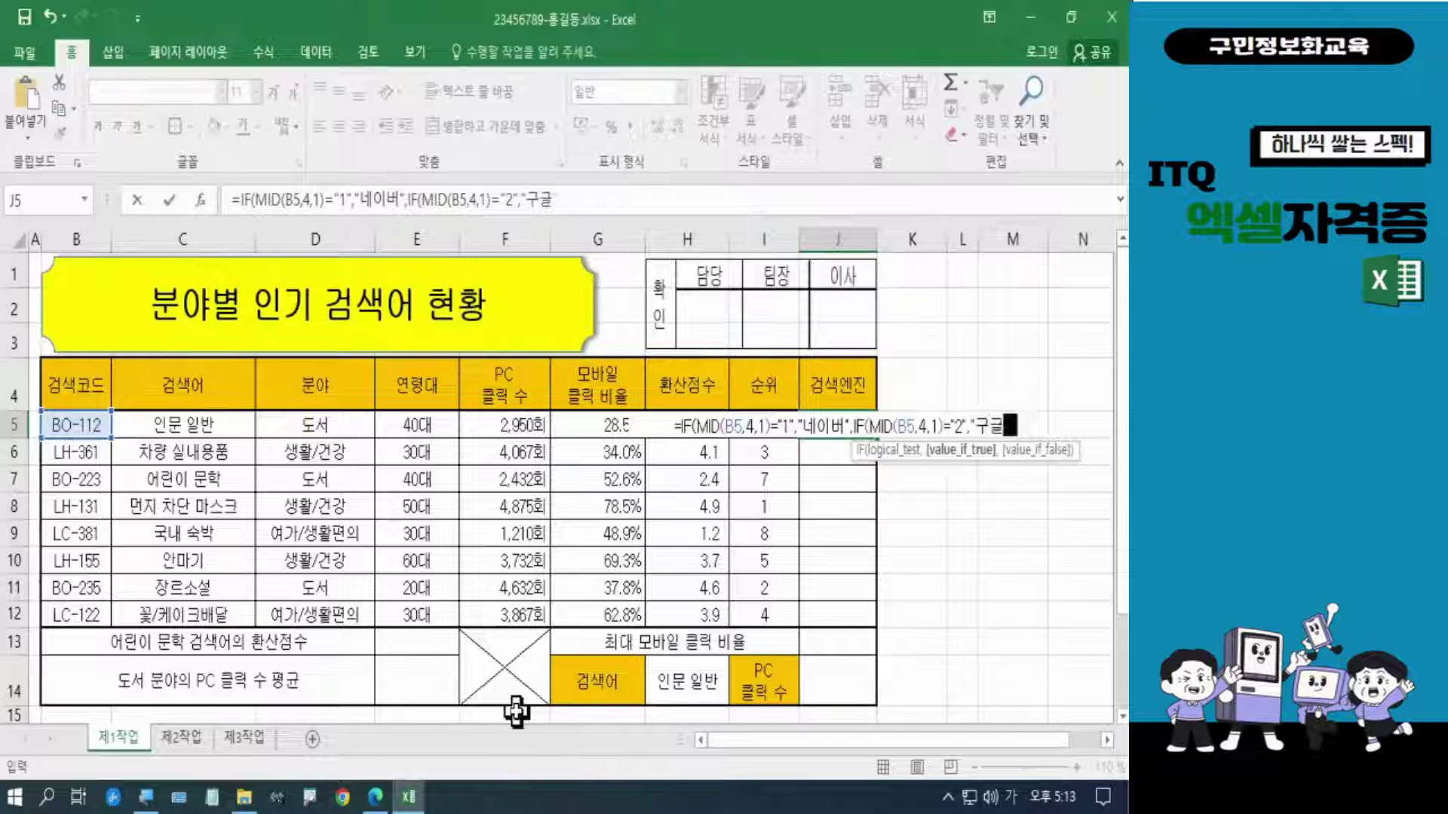
pyautogui.write('"')
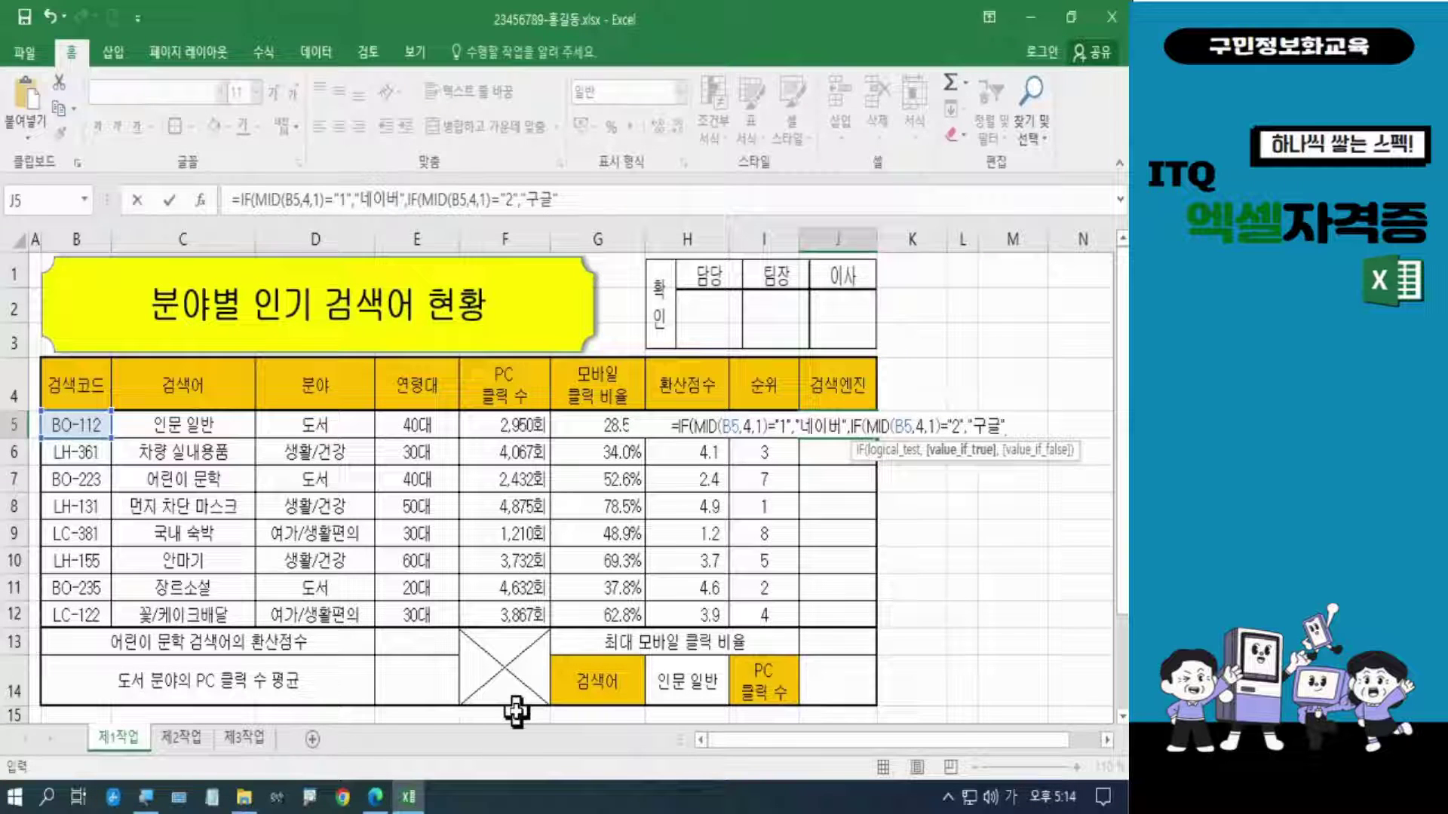
pyautogui.write(',')
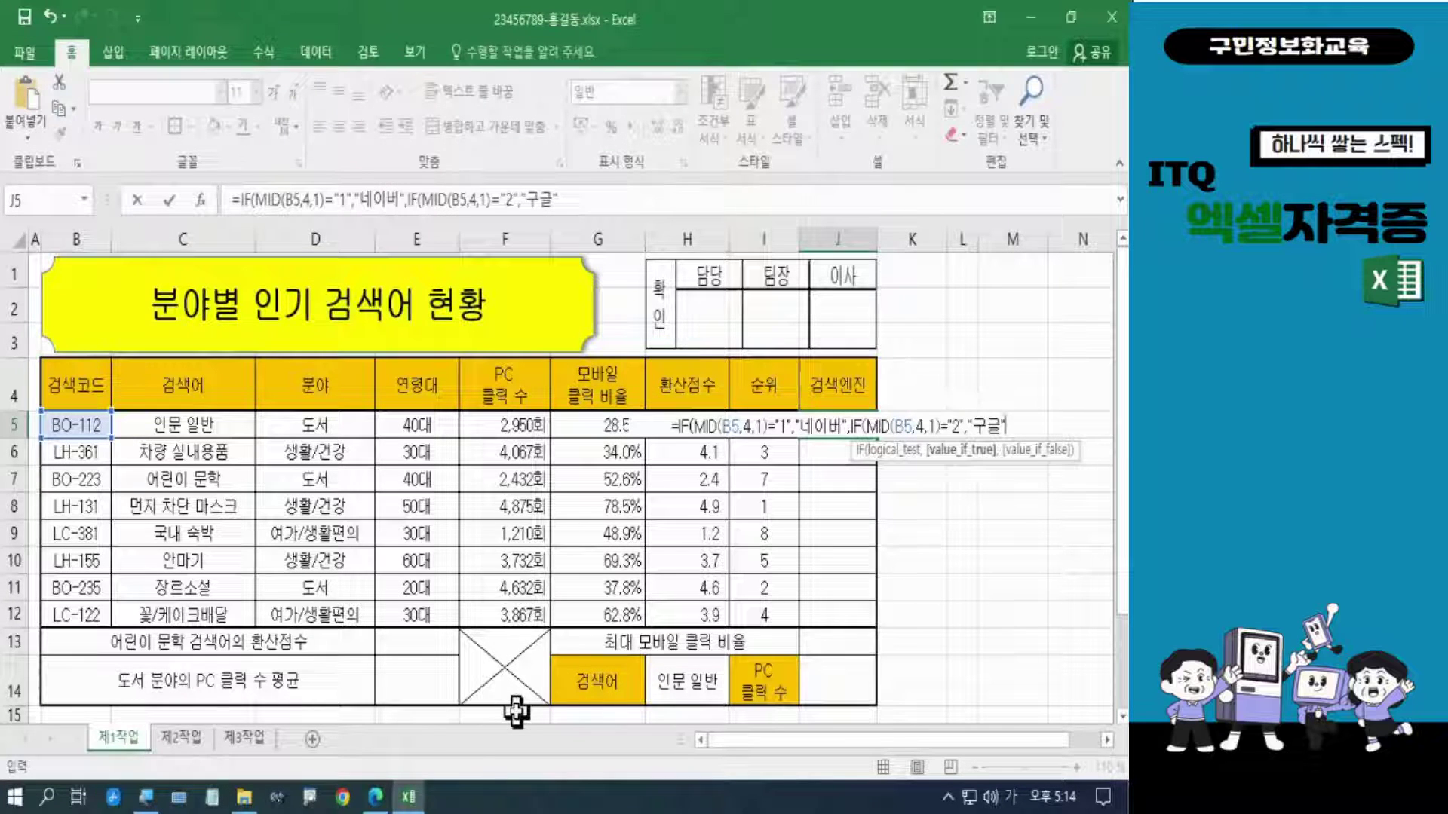
pyautogui.write(',')
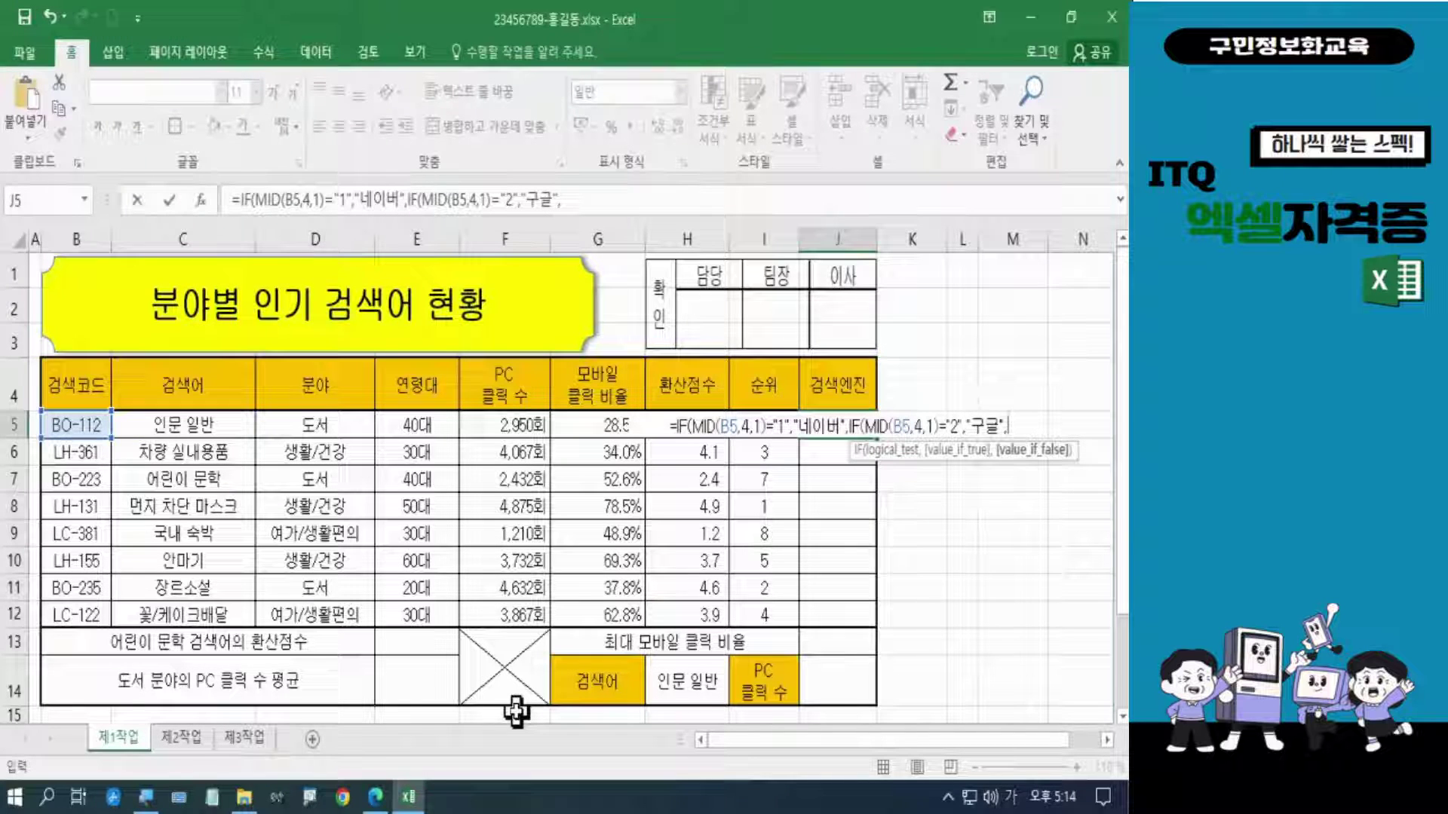
# Step: Enter "다음" as the inner IF's value if false in J5 and close the inner function
pyautogui.write('"ㄷ')
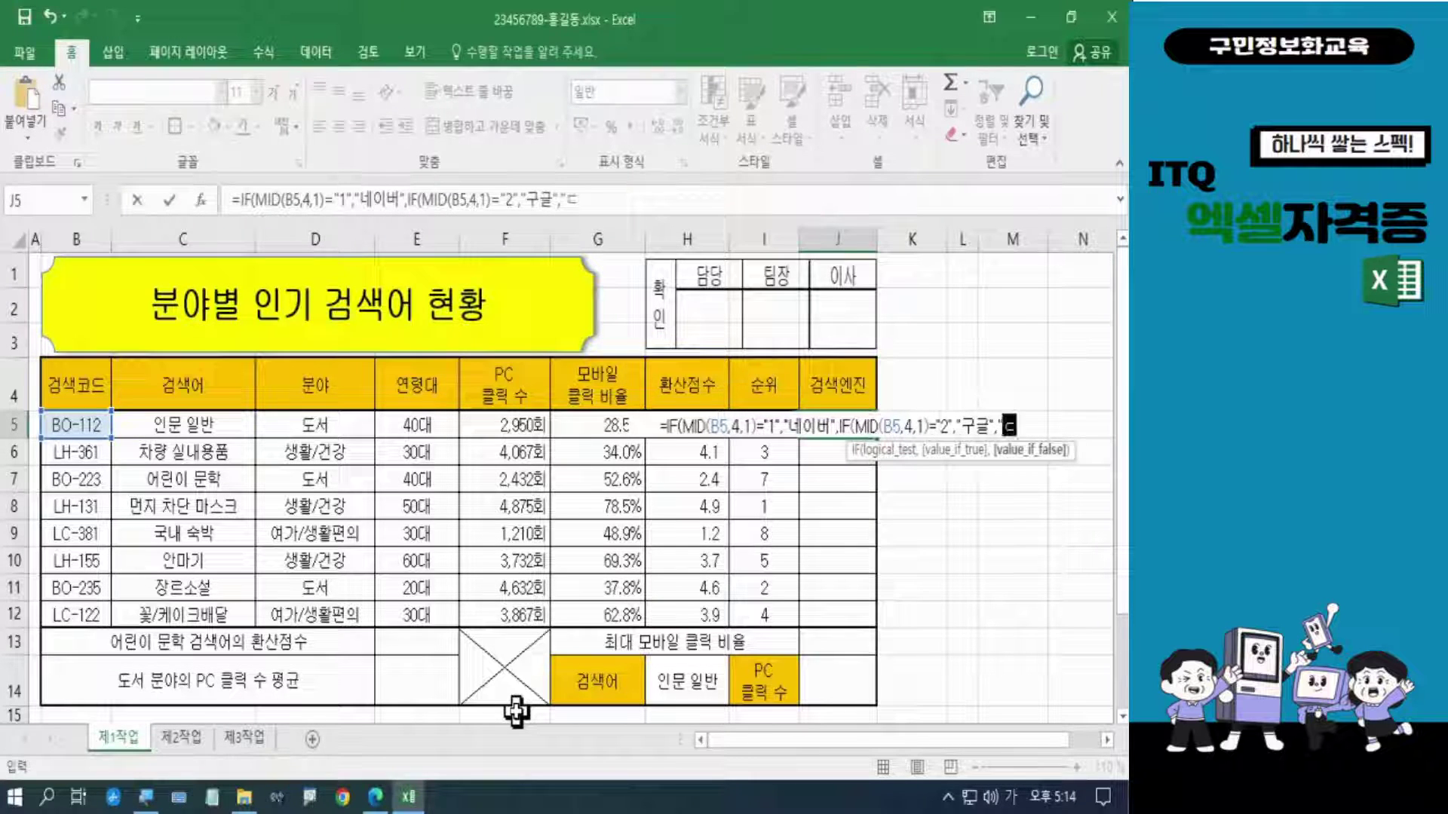
pyautogui.write('ㅏ음')
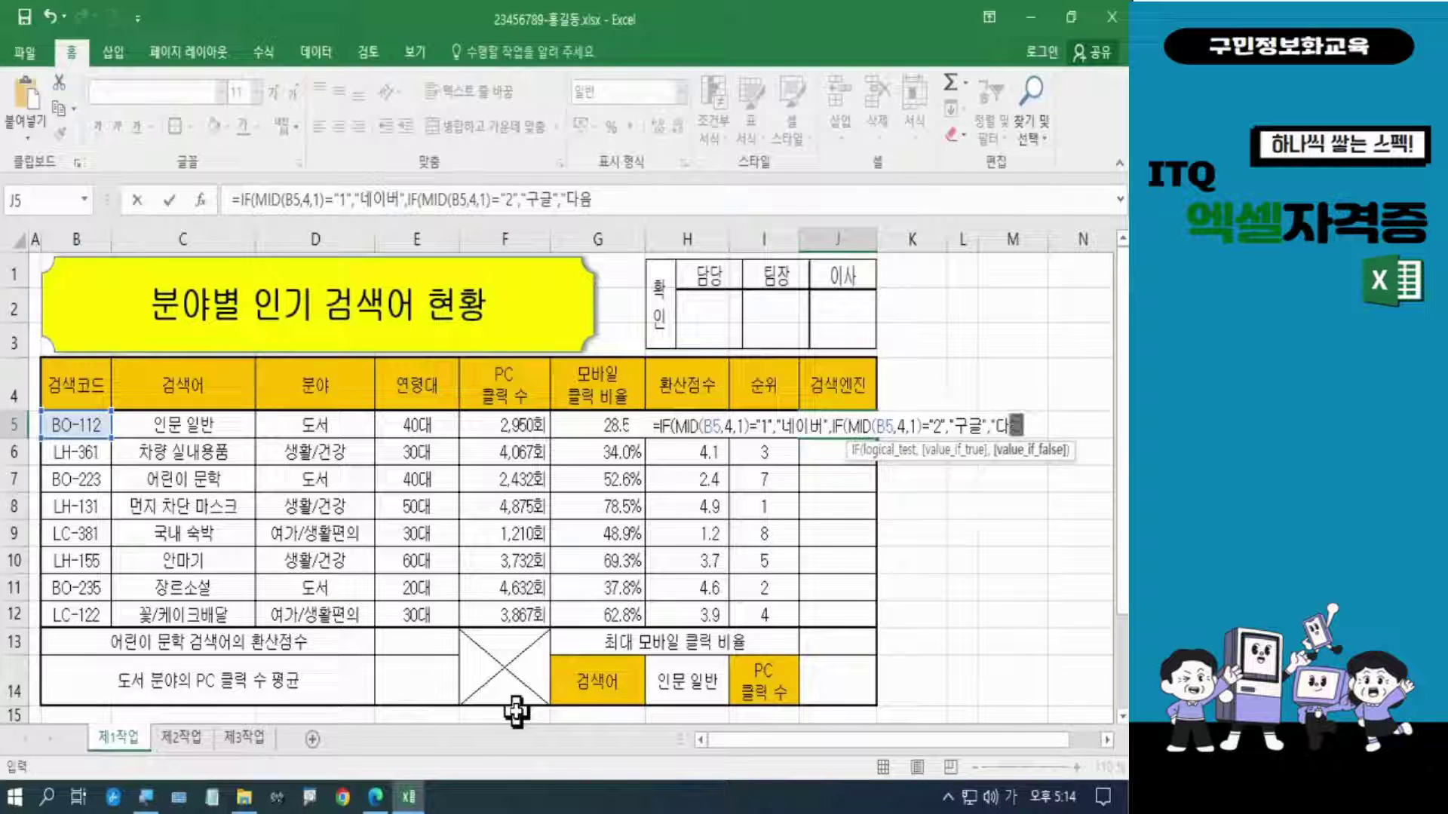
pyautogui.write('"')
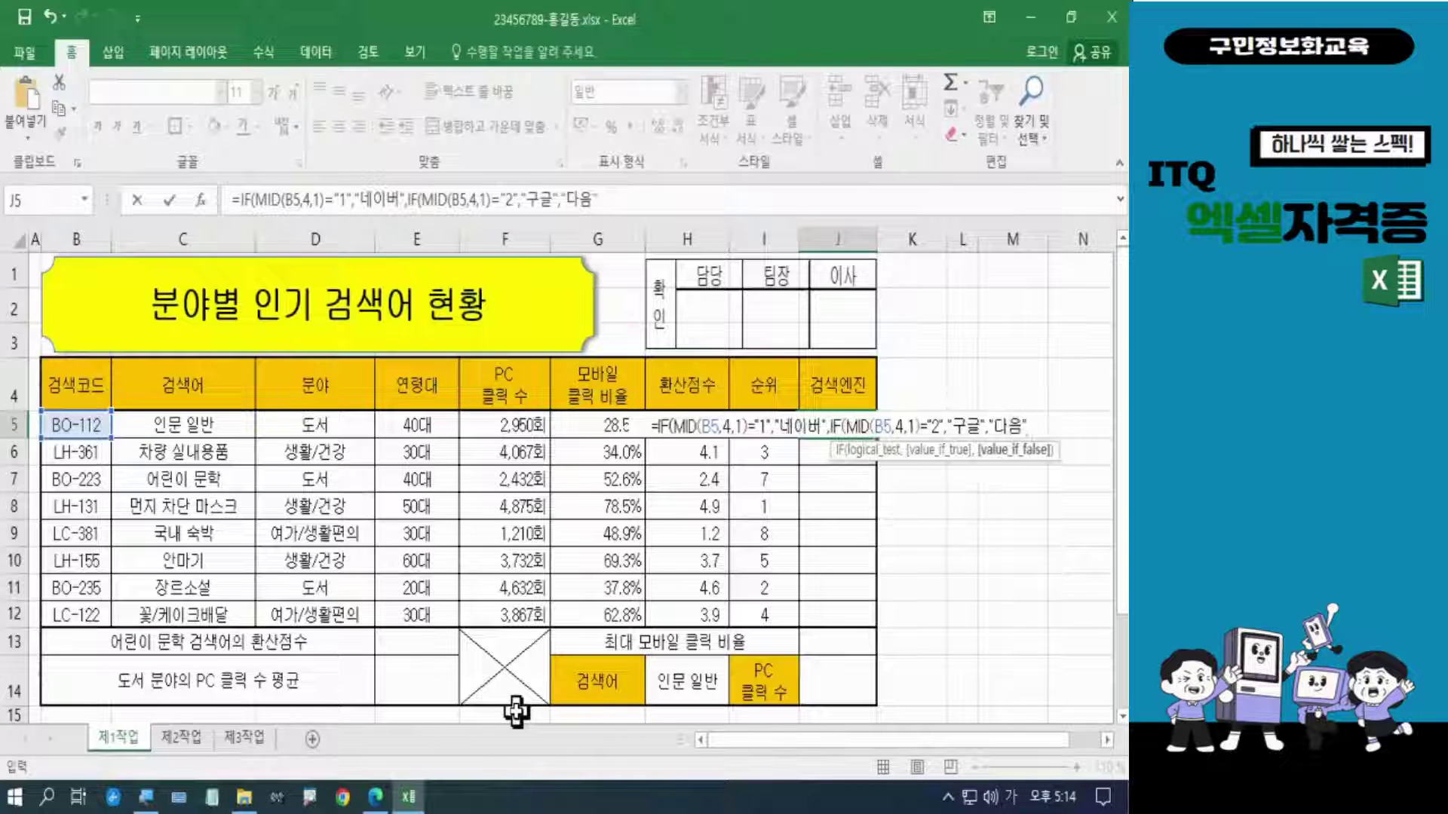
pyautogui.write(')')
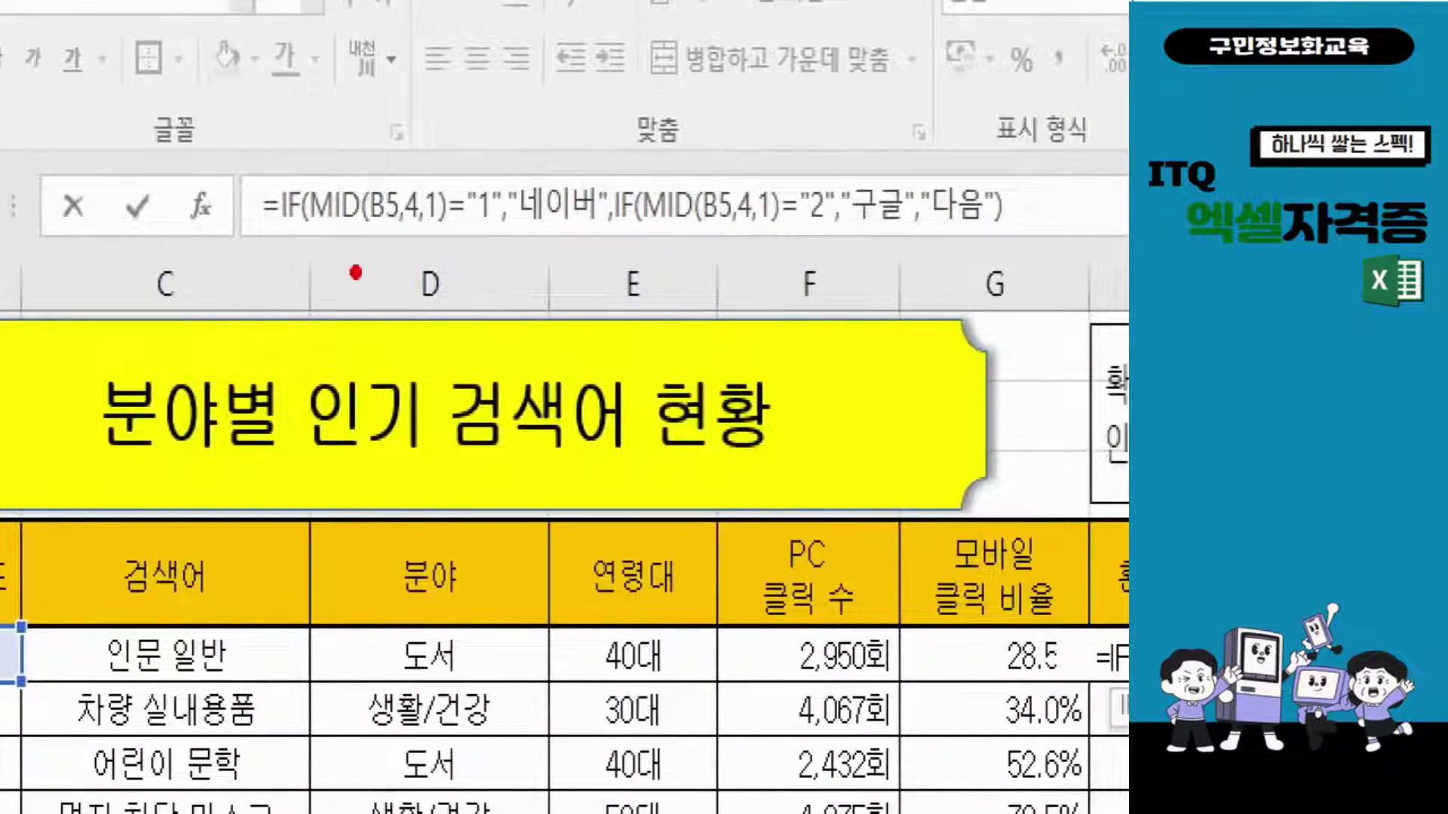
pyautogui.moveTo(272, 229); pyautogui.dragTo(490, 232)
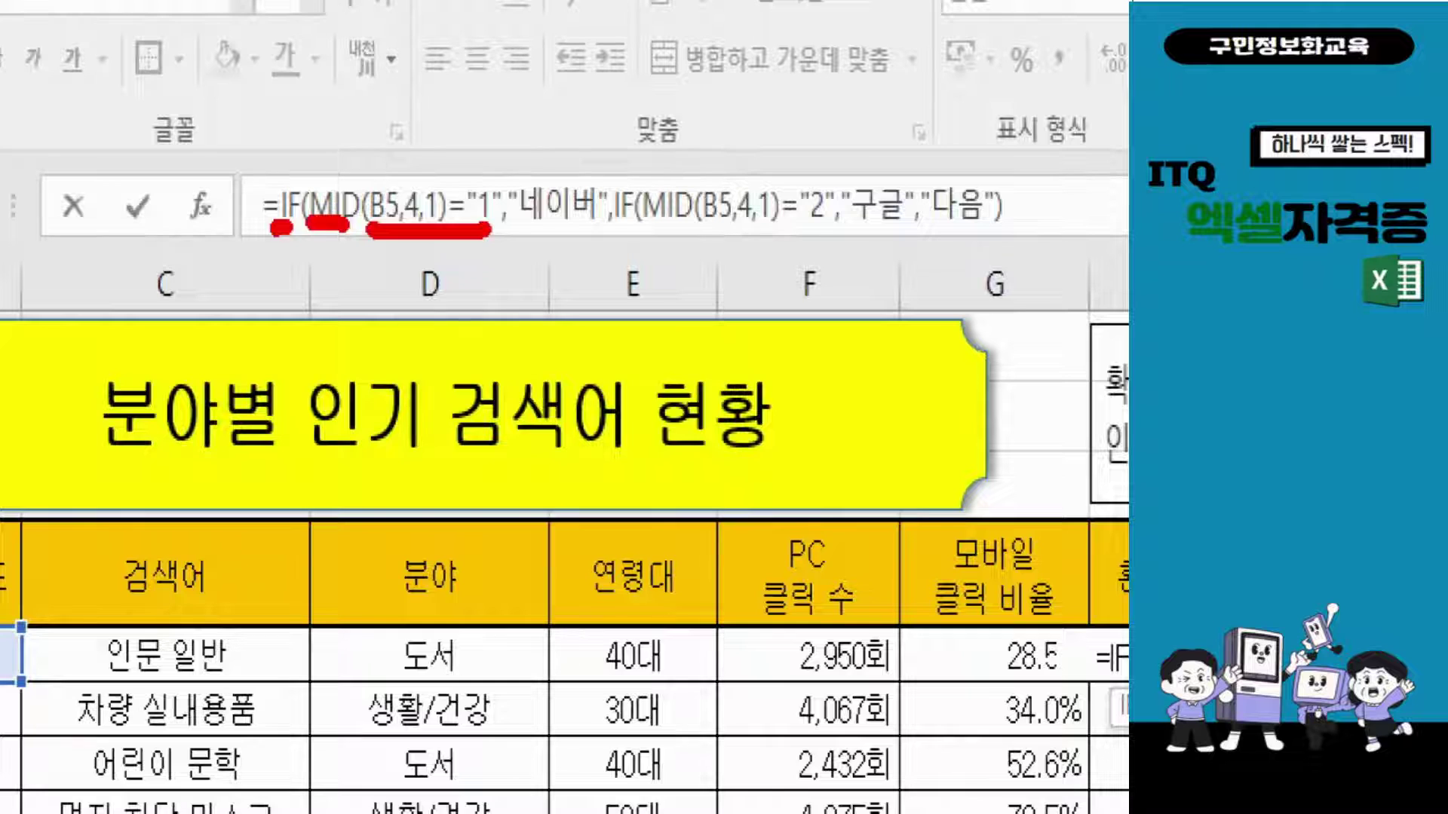
pyautogui.moveTo(525, 232); pyautogui.dragTo(600, 231)
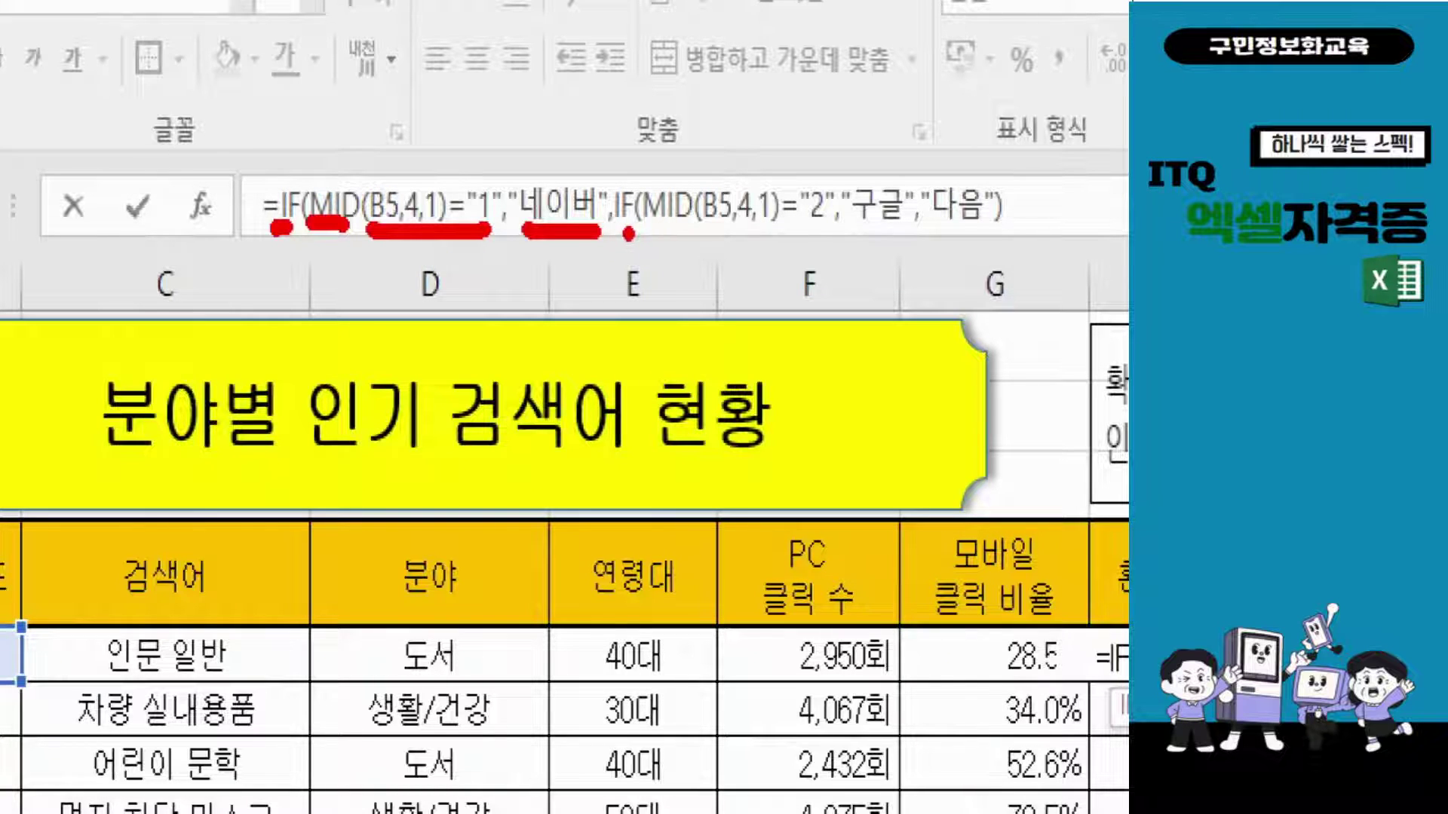
pyautogui.moveTo(628, 235); pyautogui.dragTo(820, 236)
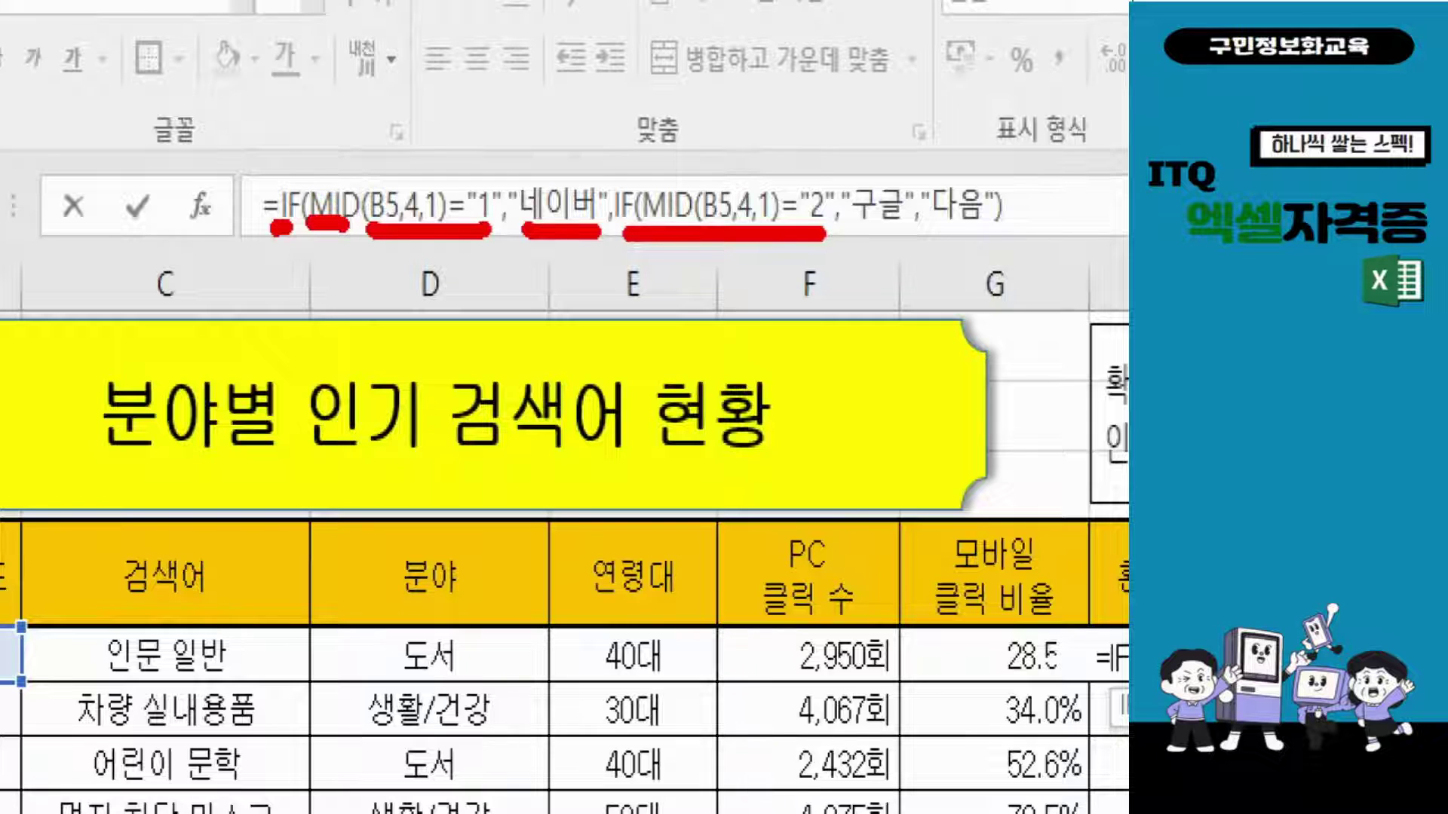
pyautogui.moveTo(837, 229); pyautogui.dragTo(899, 230)
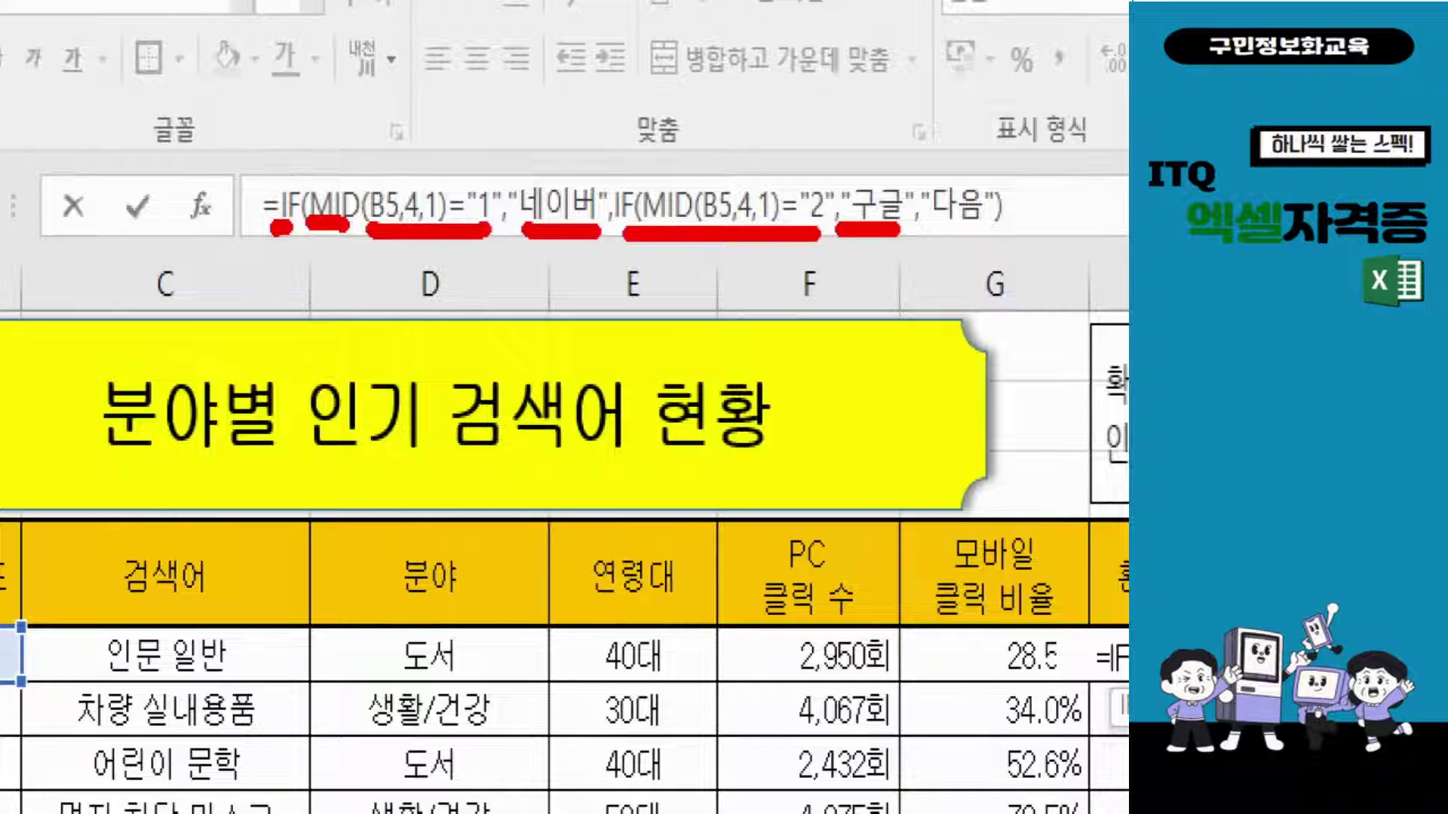
pyautogui.moveTo(932, 229); pyautogui.dragTo(985, 230)
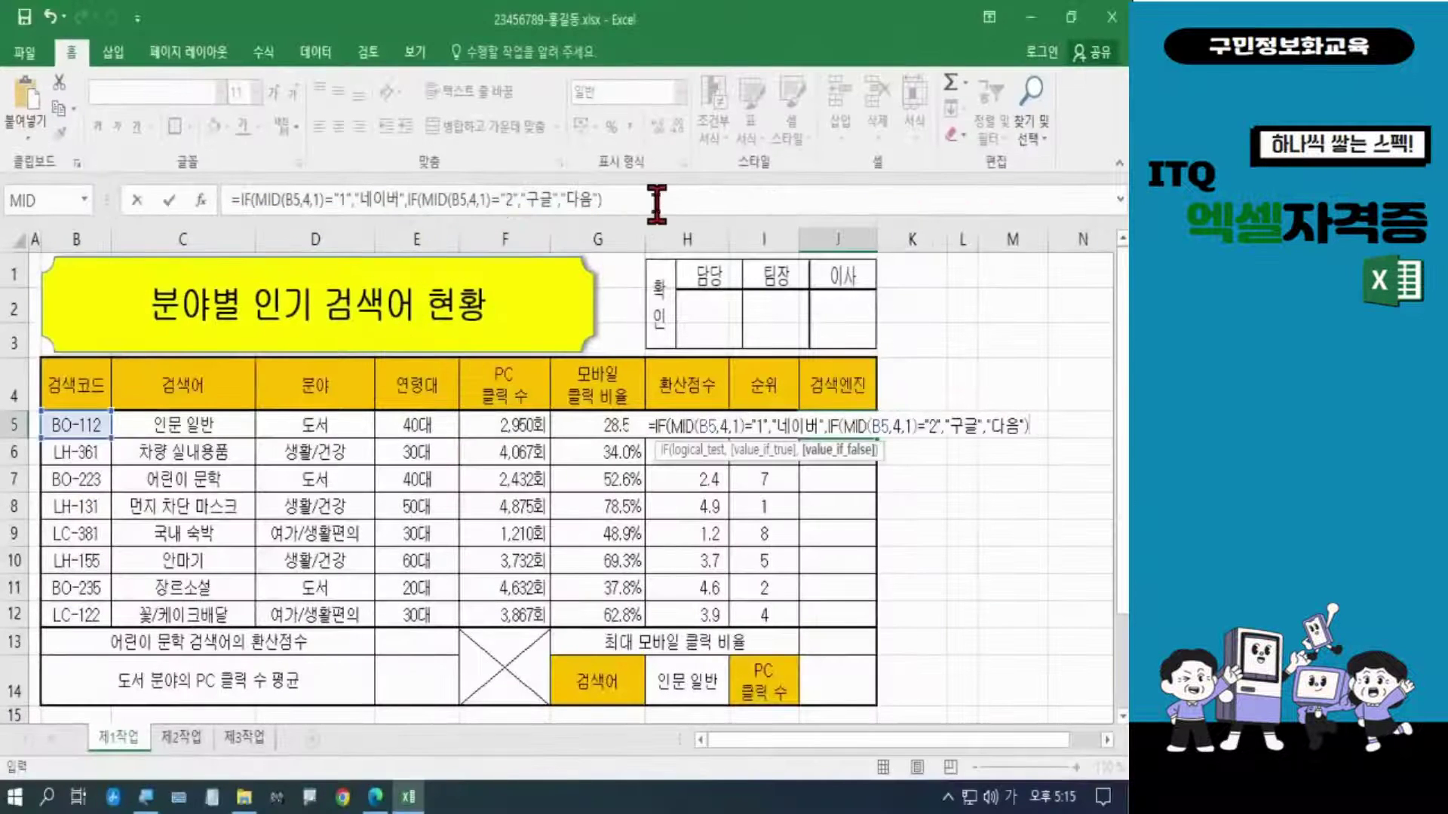
# Step: Close the outer IF function, commit the J5 formula and fill it down the 검색엔진 column through J12
pyautogui.click(656, 200)
pyautogui.write(')')
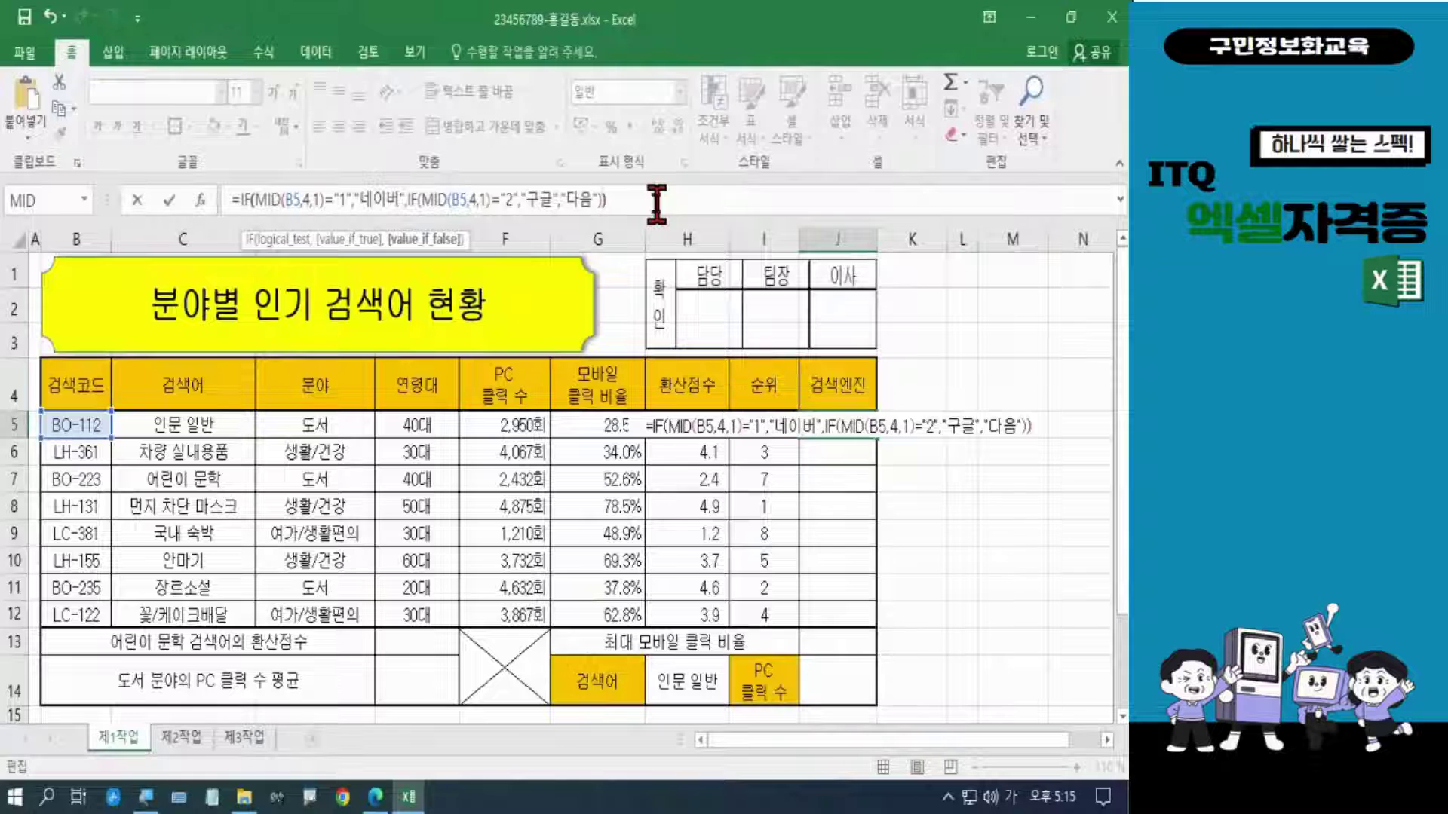
pyautogui.press('Return')
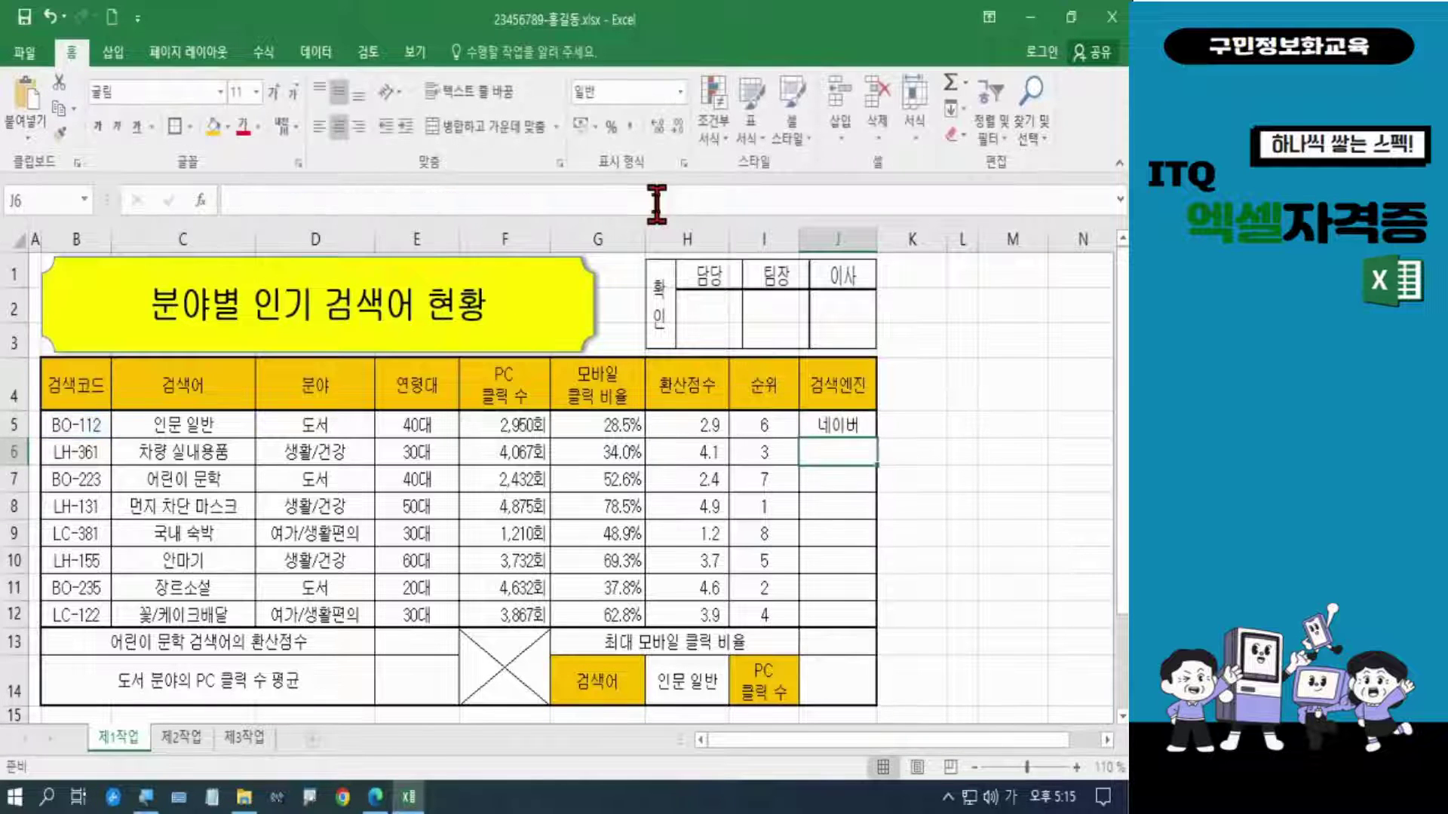
pyautogui.click(832, 424)
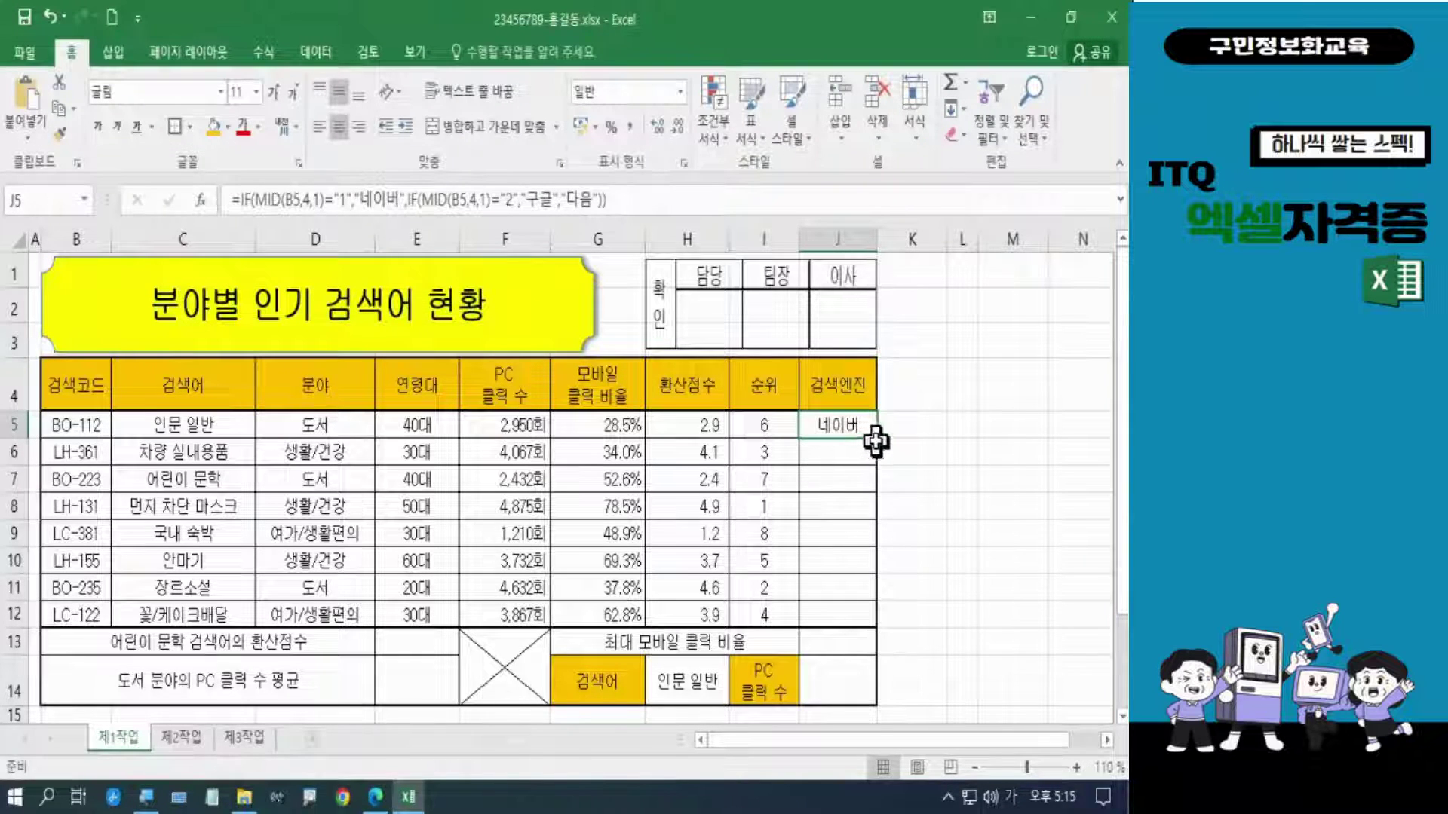
pyautogui.moveTo(877, 446); pyautogui.dragTo(885, 623)
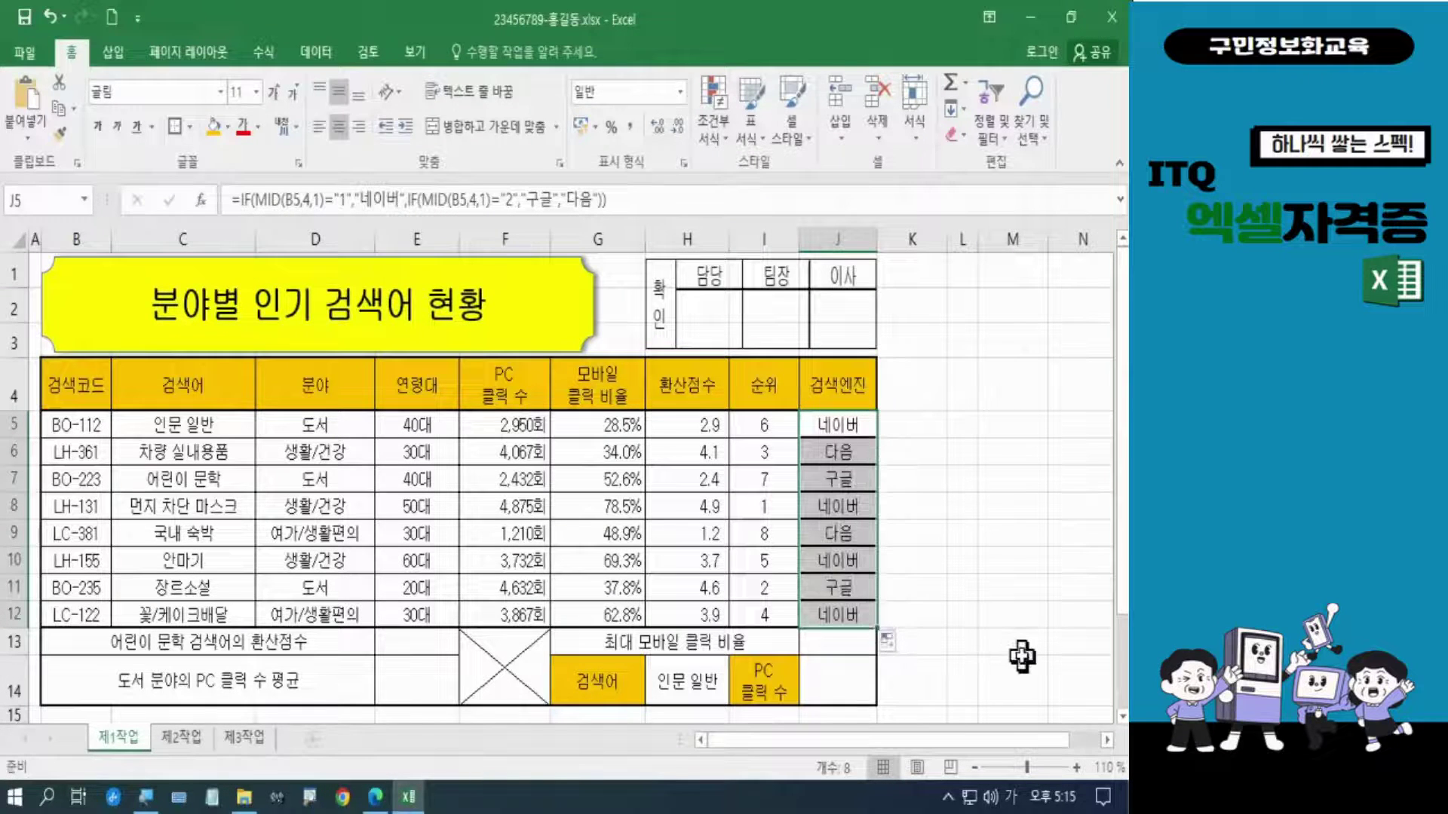
# Step: Set the 검색엔진 fill in J5:J12 to fill without formatting so the table's borders are kept, and deselect the range
pyautogui.click(893, 642)
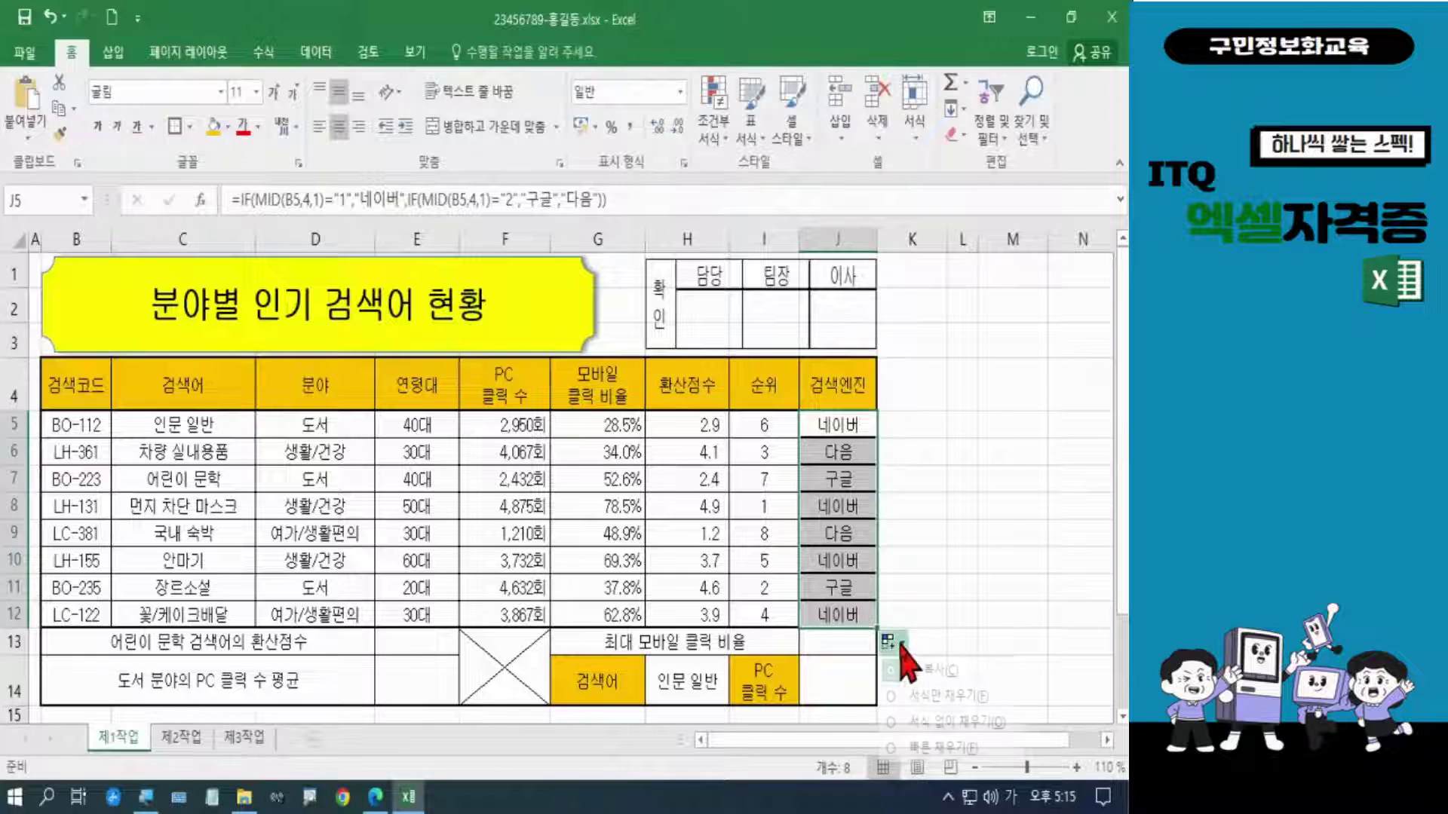
pyautogui.click(935, 723)
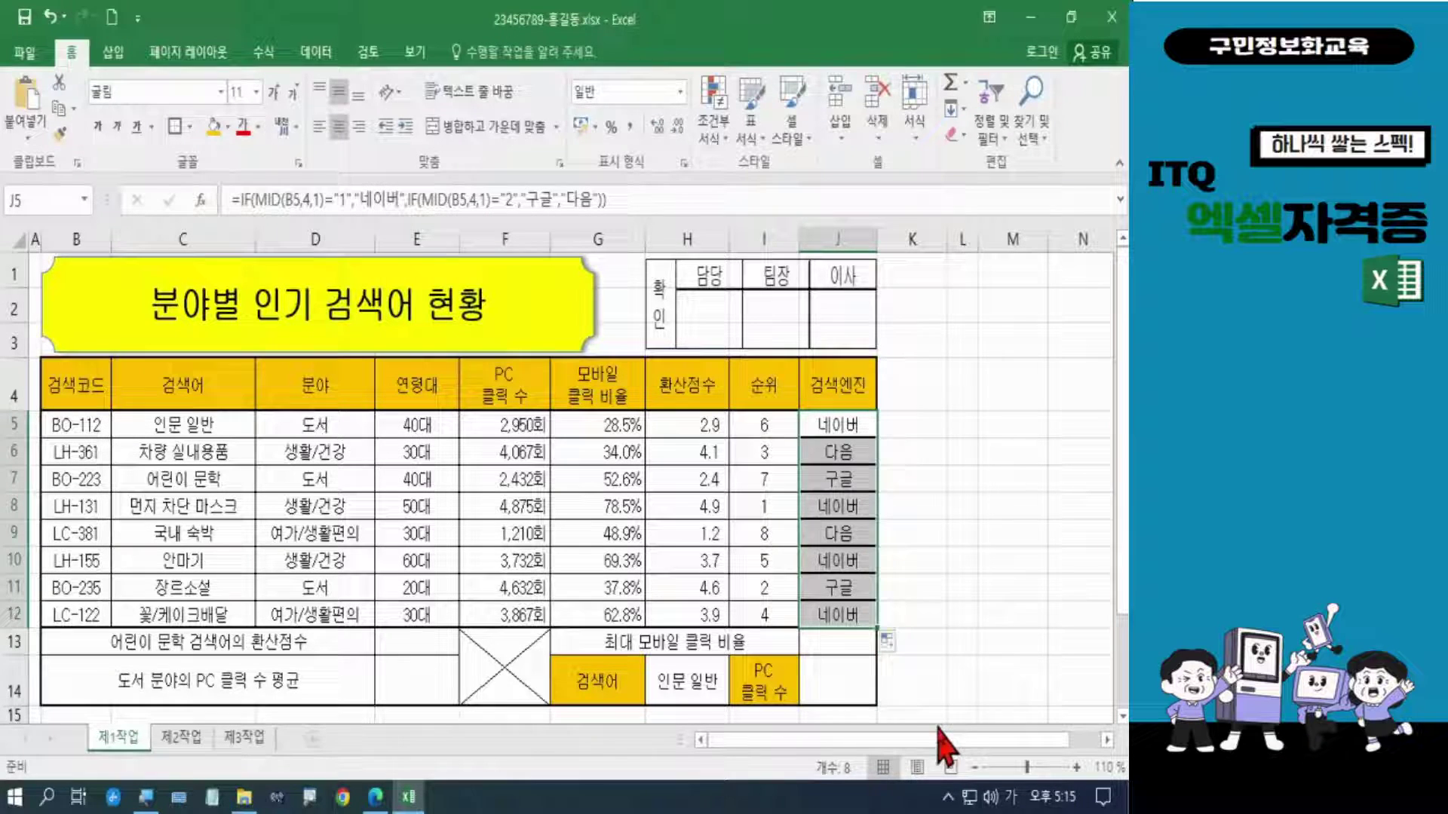
pyautogui.click(983, 679)
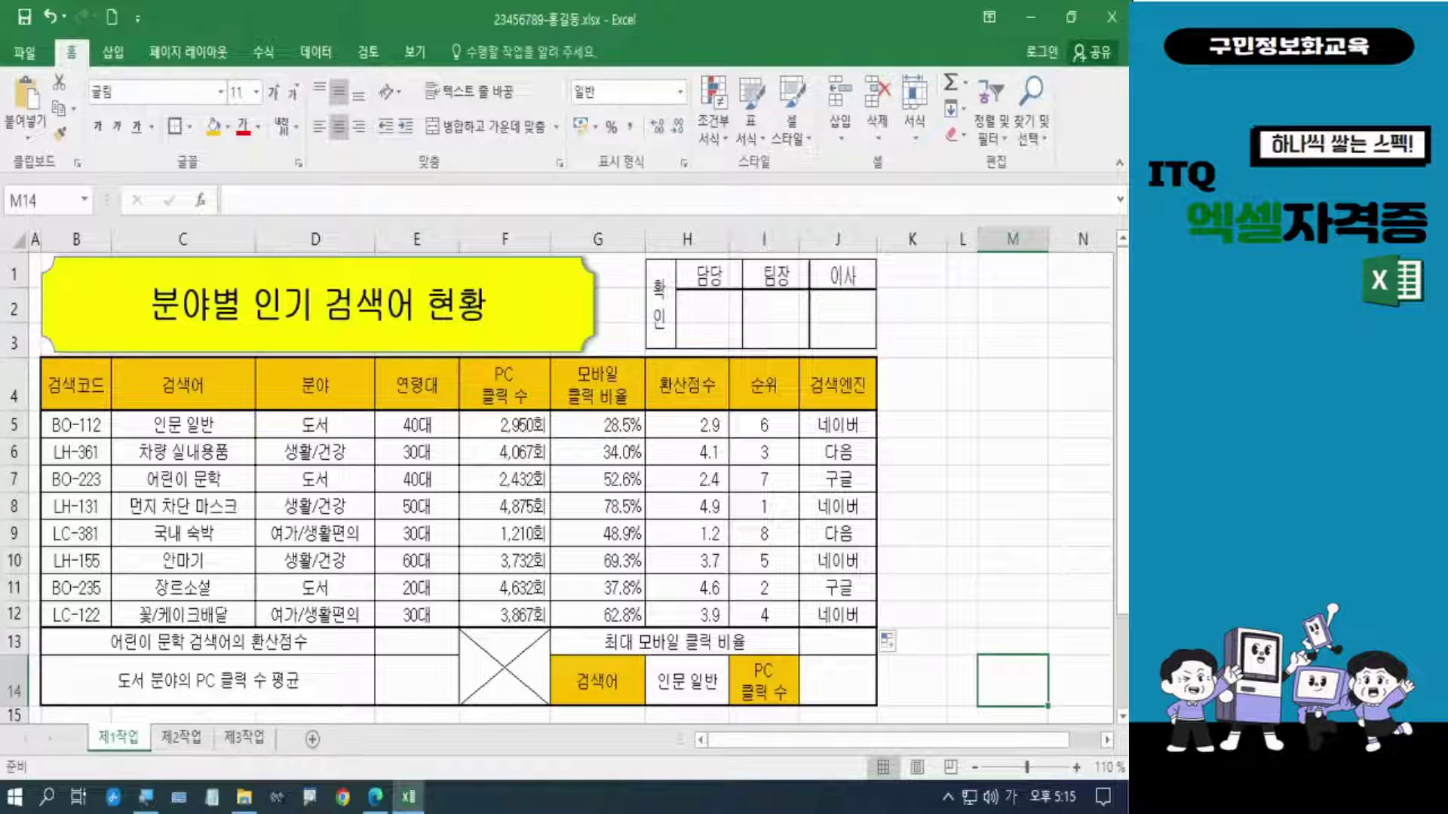
pyautogui.scroll(-1, 749, 475)
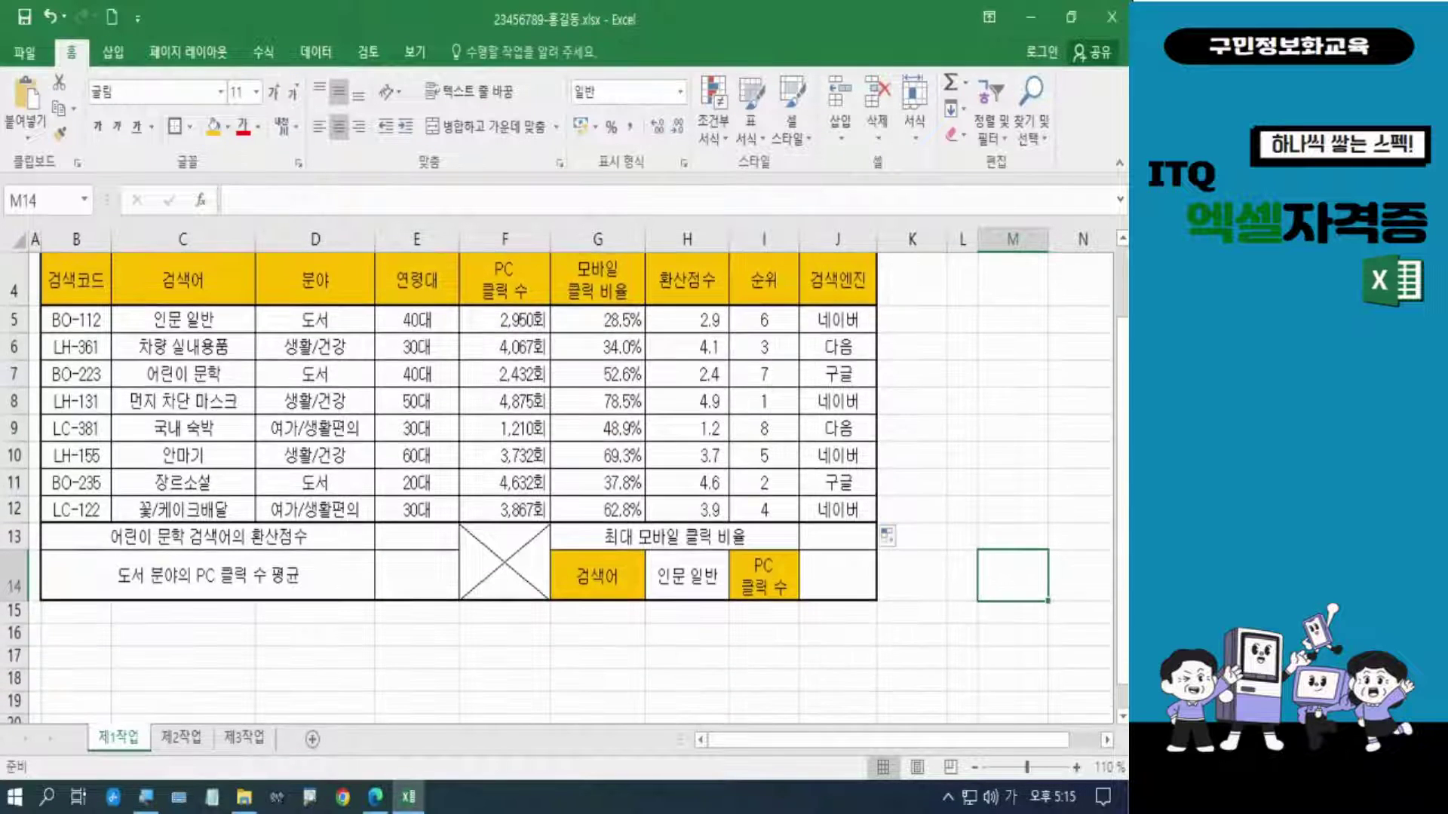
pyautogui.scroll(1, 749, 475)
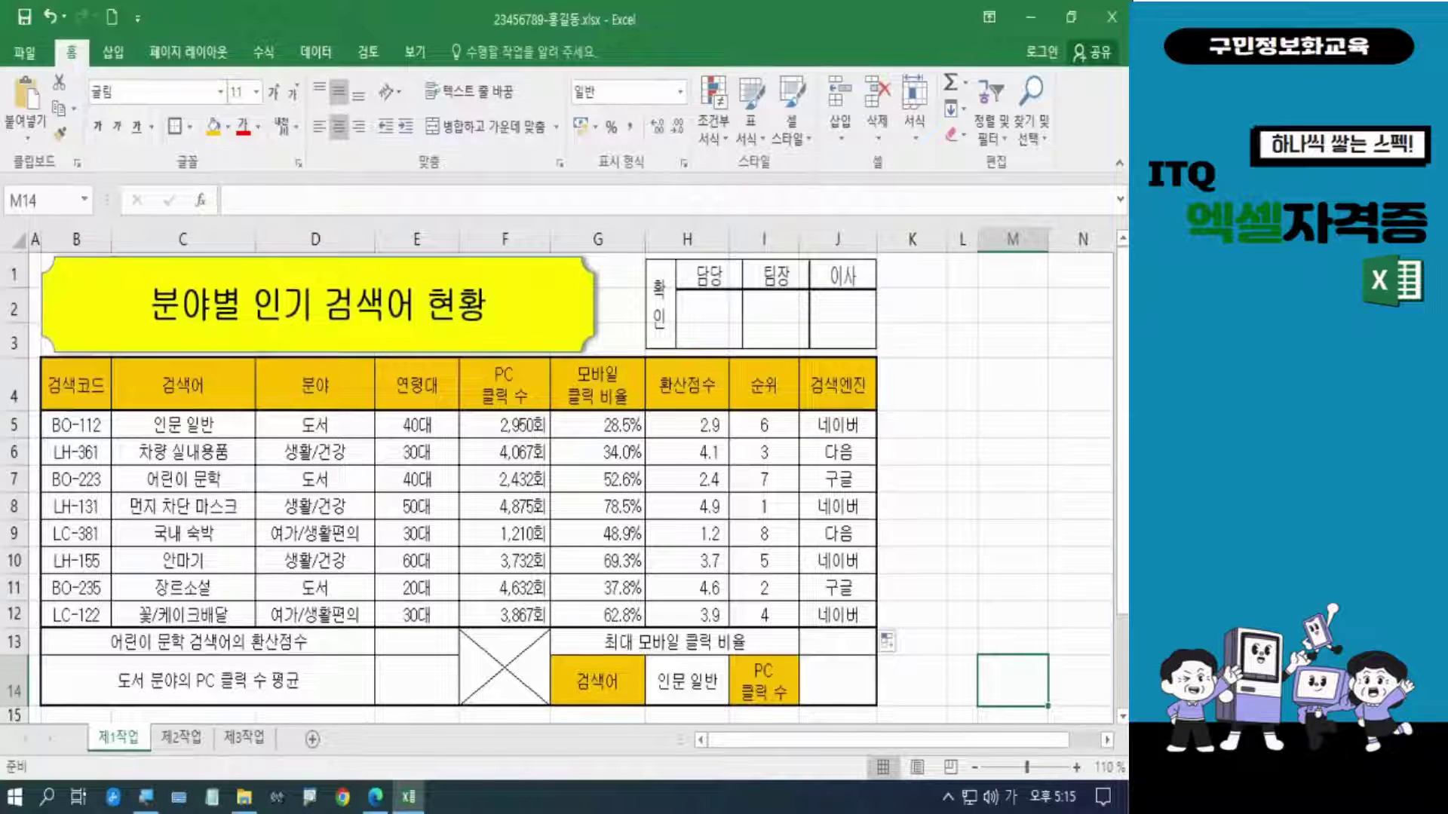
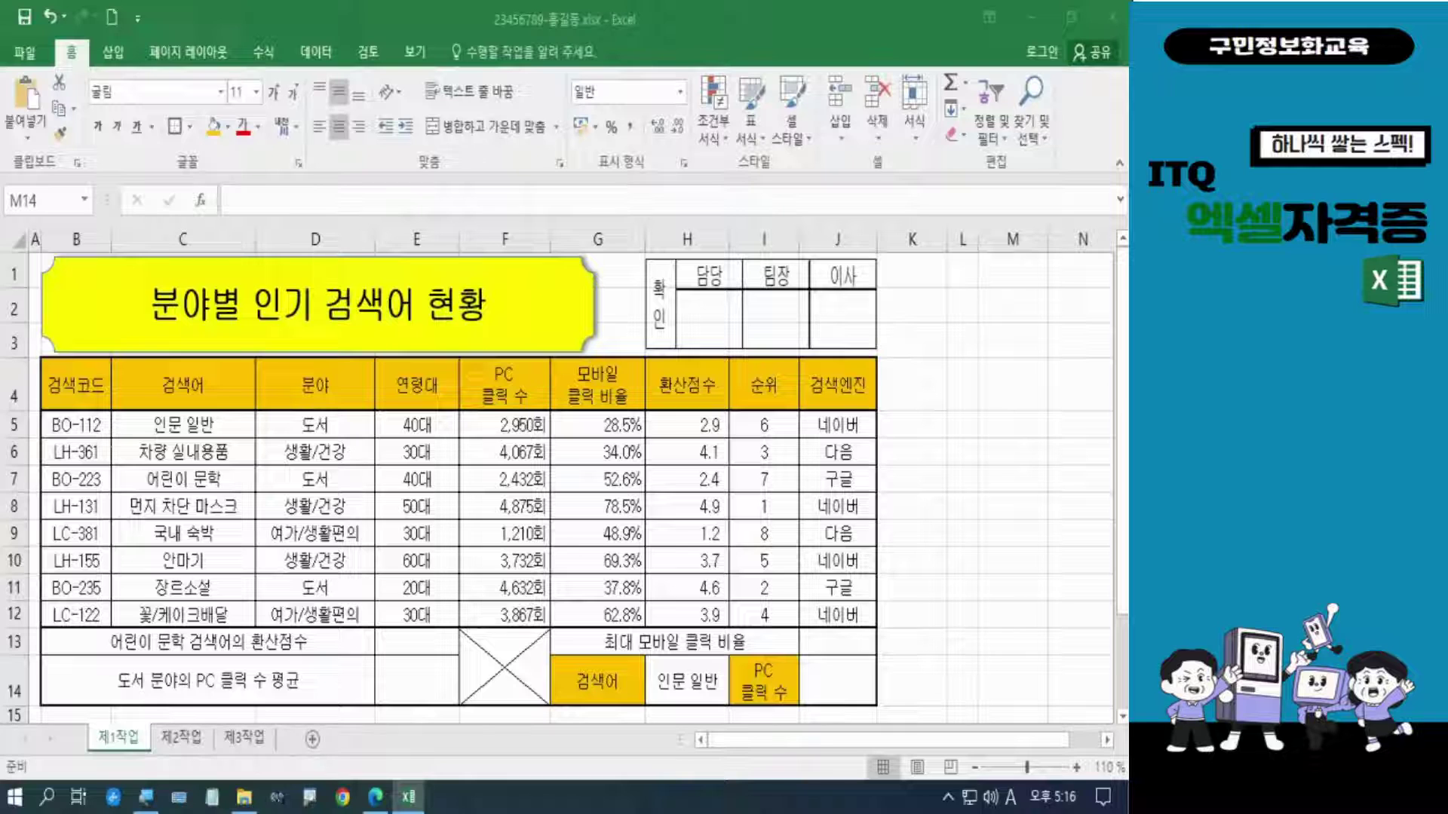
pyautogui.press('Hangul')
pyautogui.press('Hangul')
pyautogui.press('Hangul')
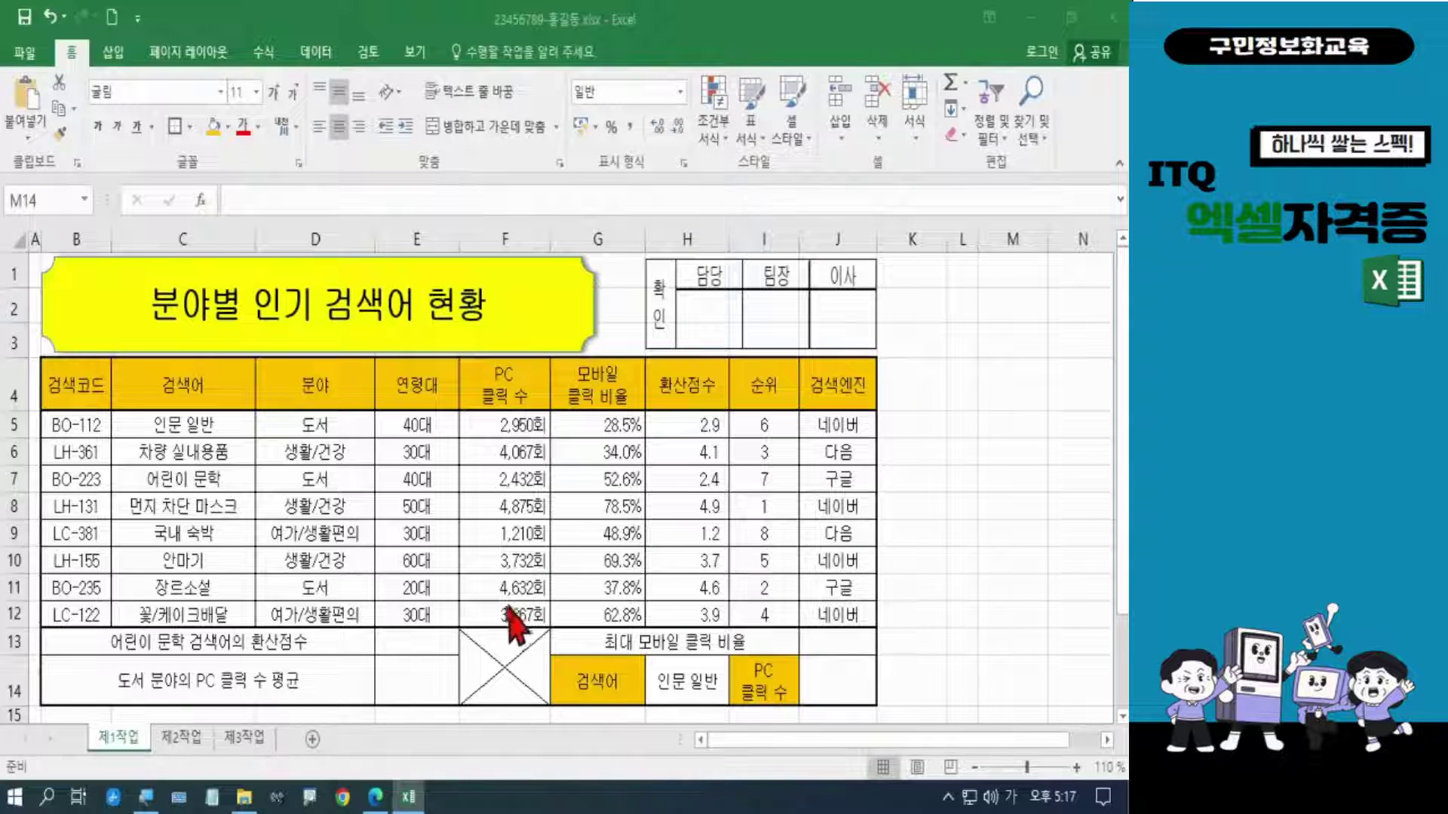
# Step: Select E13 beside 어린이 문학 검색어의 환산점수, switch to the exam PDF in the browser and read condition (3) on INDEX and MATCH
pyautogui.click(400, 638)
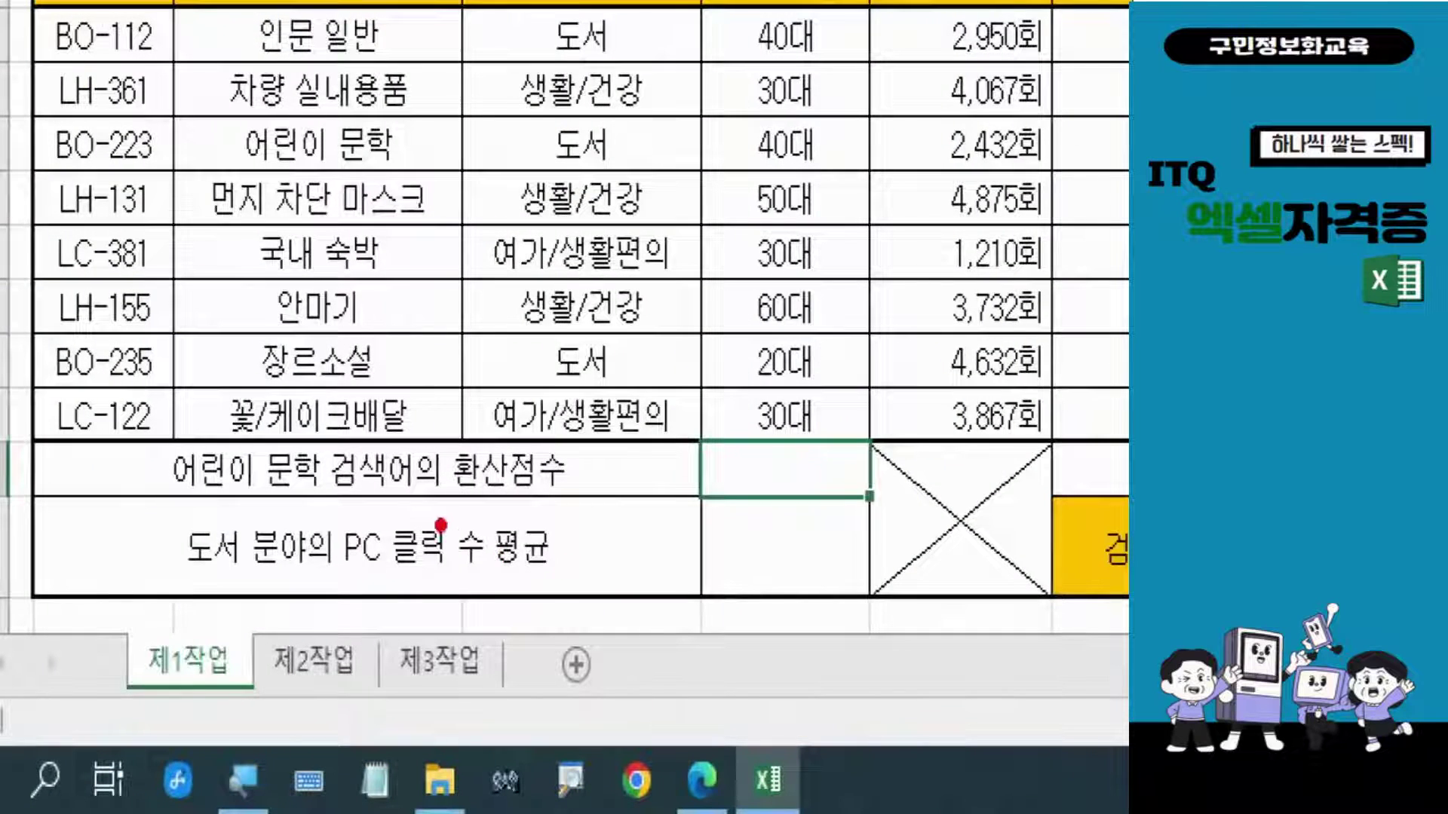
pyautogui.moveTo(153, 405)
pyautogui.mouseDown()
pyautogui.moveTo(236, 459)
pyautogui.moveTo(491, 511)
pyautogui.moveTo(597, 513)
pyautogui.mouseUp()
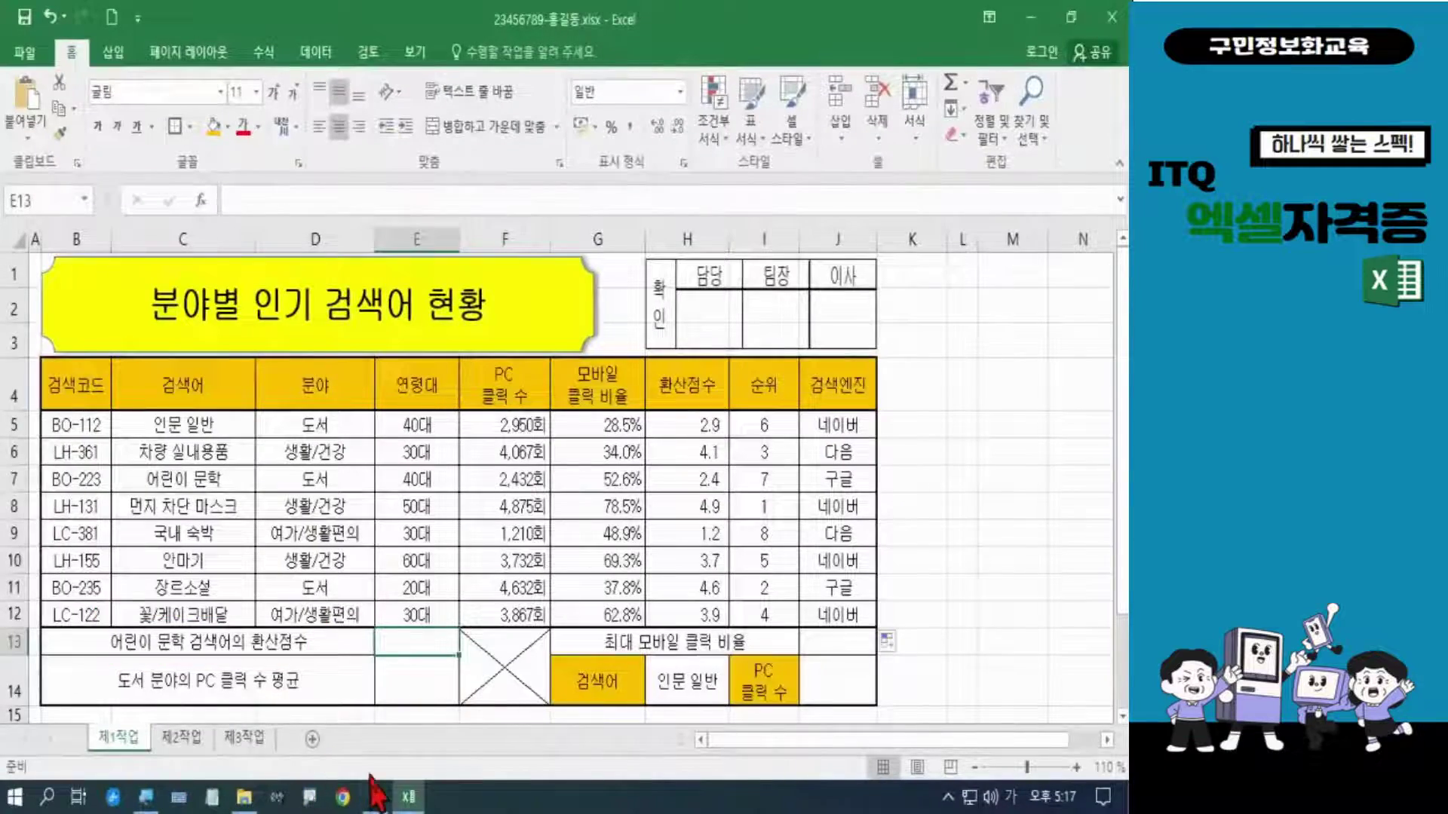
pyautogui.click(375, 796)
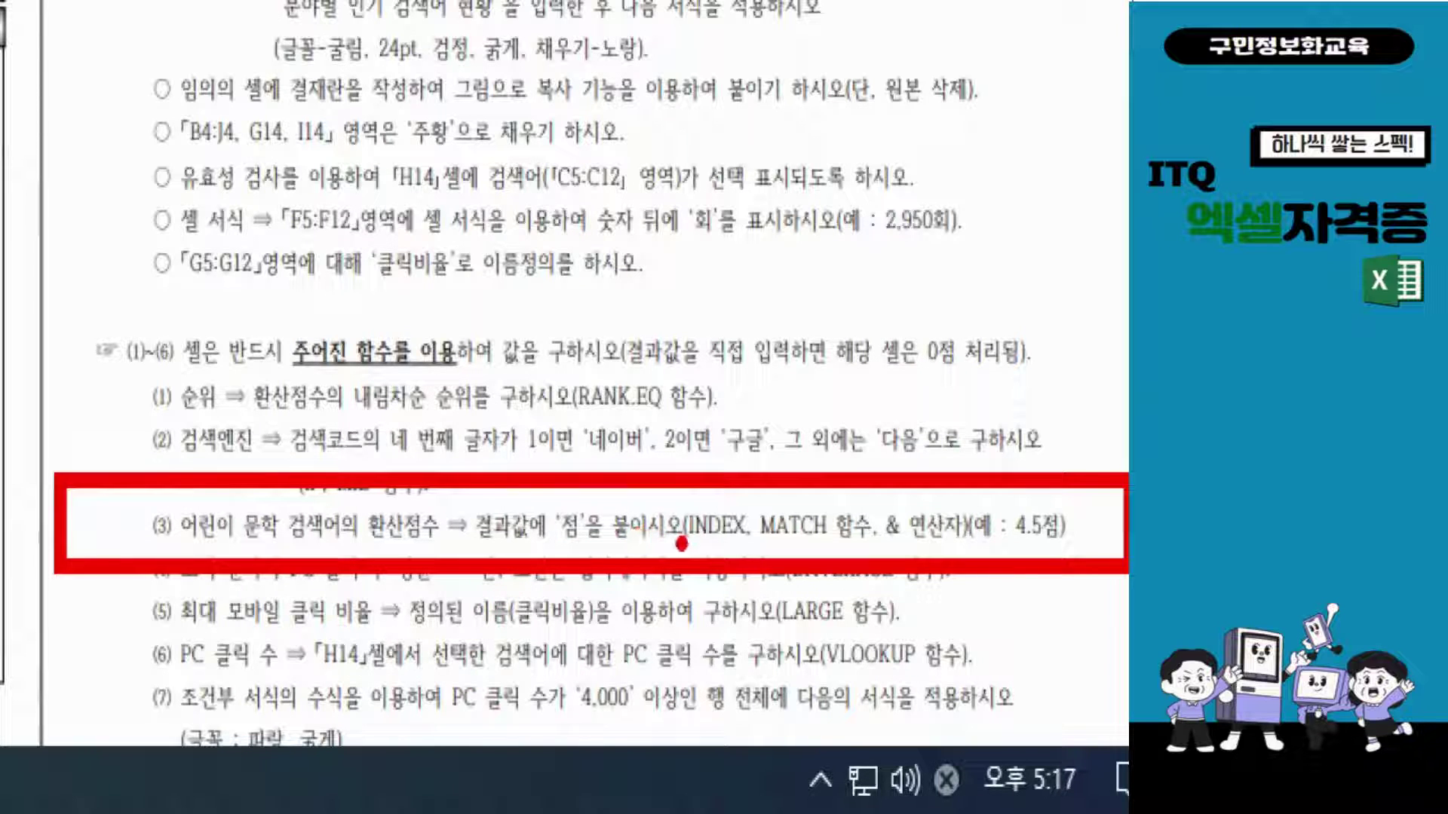
pyautogui.moveTo(681, 545); pyautogui.dragTo(867, 543)
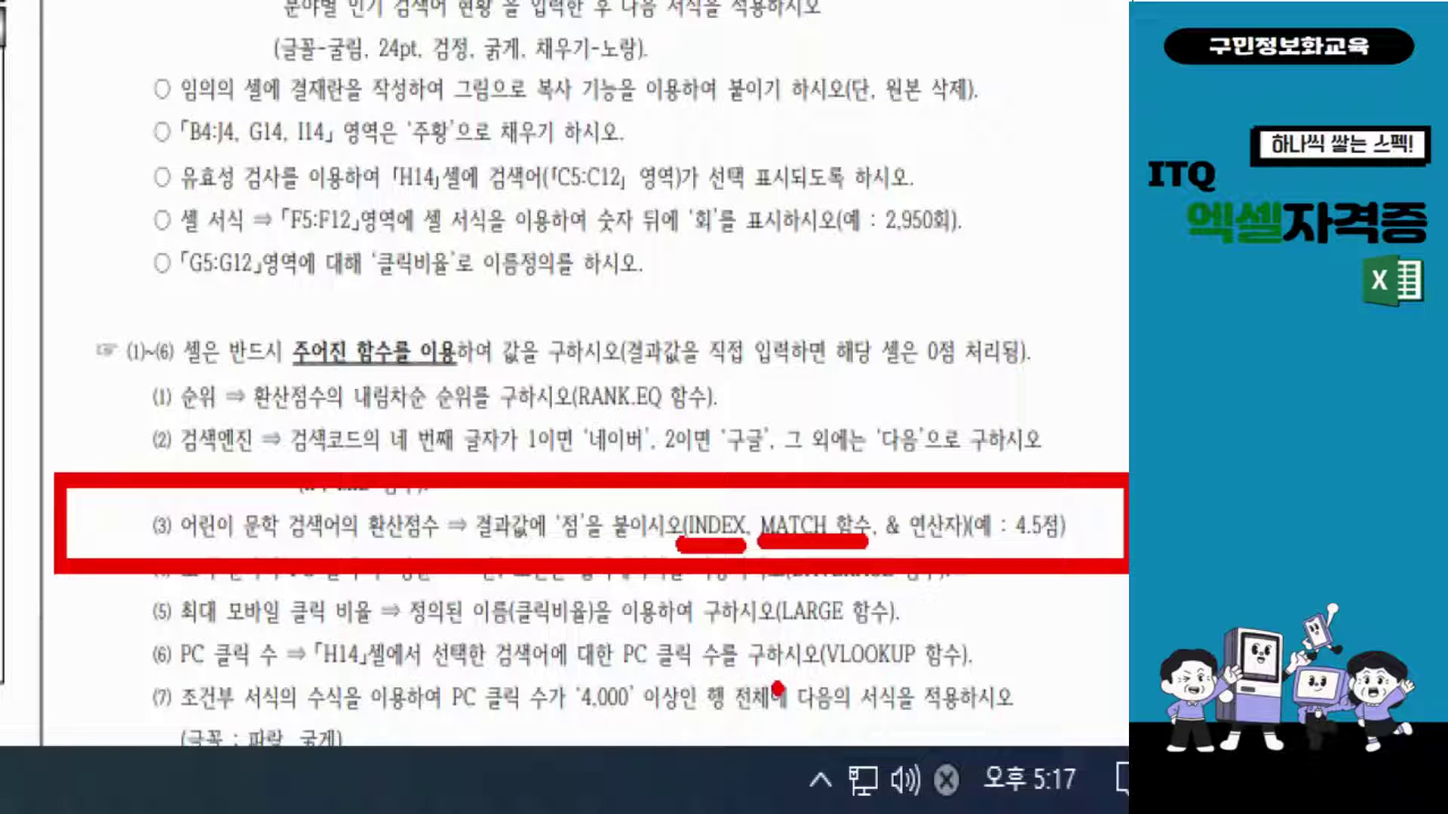
pyautogui.press('Escape')
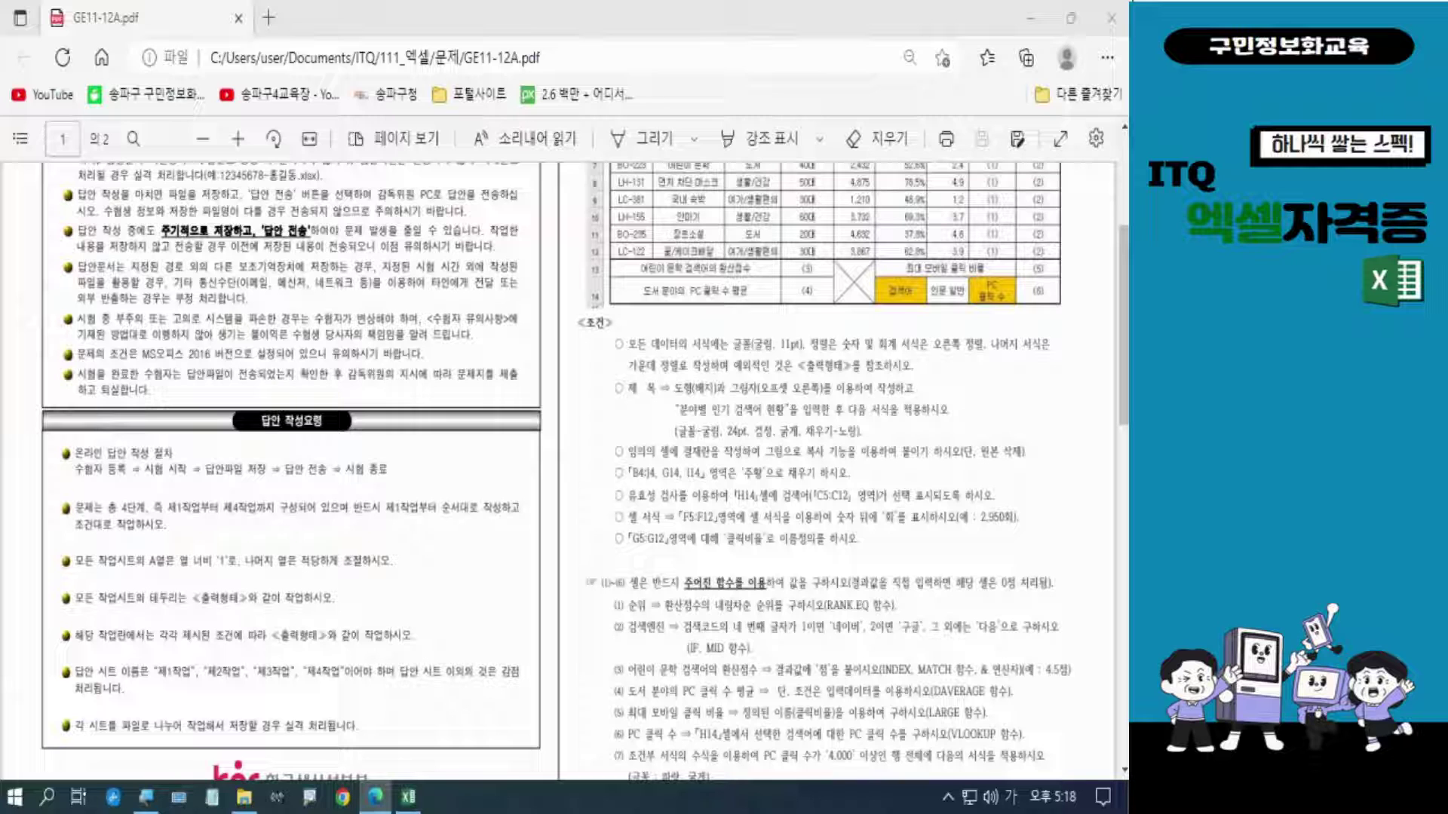
pyautogui.press('Hangul')
pyautogui.press('Hangul')
# Step: Examine the 출력형태 table's data range B5:J12 in the exam PDF, tracing how a row and a column locate a value
pyautogui.moveTo(1123, 302); pyautogui.dragTo(1124, 222)
pyautogui.hotkey('ctrl', '1')
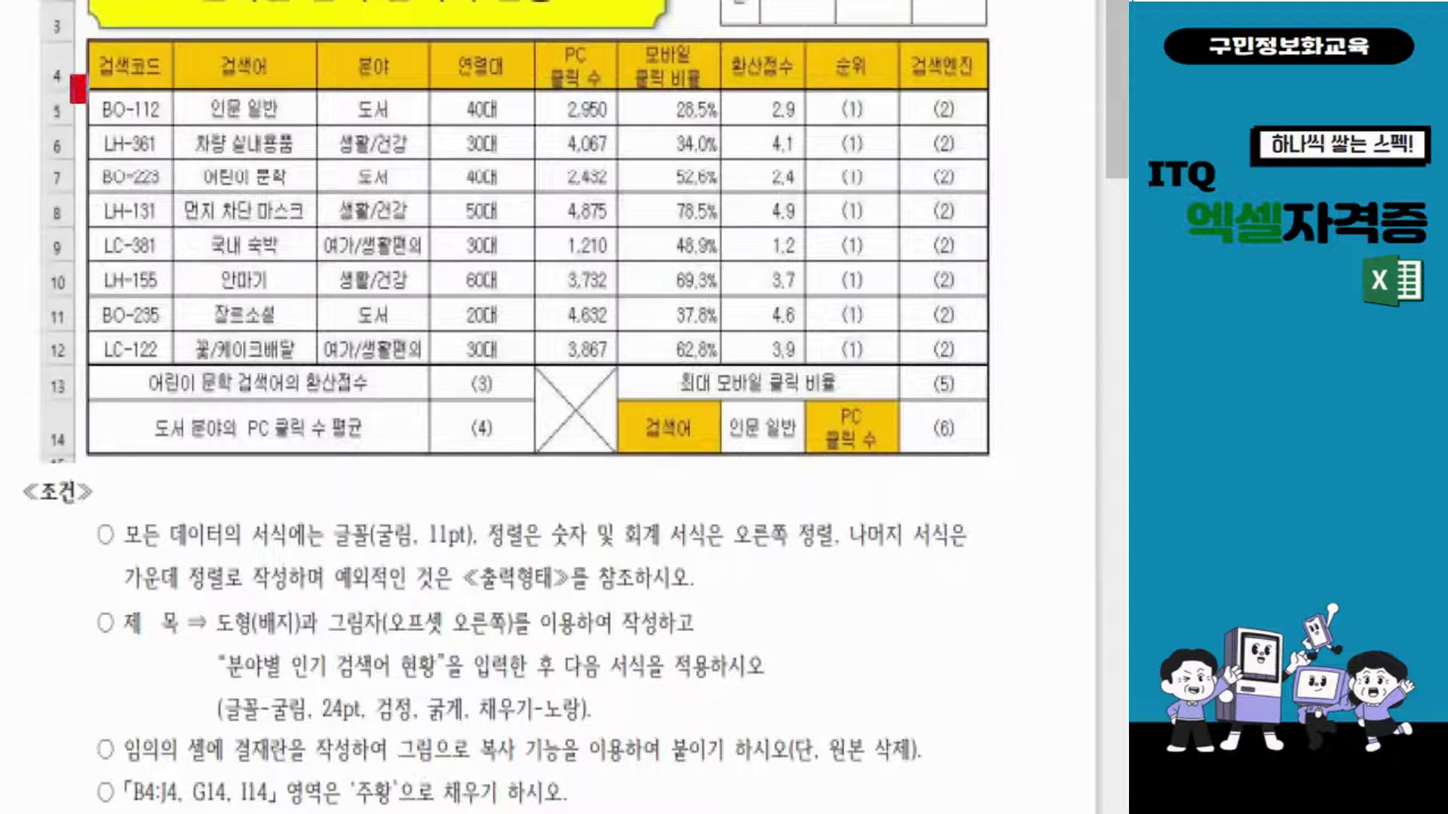
pyautogui.moveTo(73, 76)
pyautogui.mouseDown()
pyautogui.moveTo(382, 365)
pyautogui.moveTo(990, 368)
pyautogui.mouseUp()
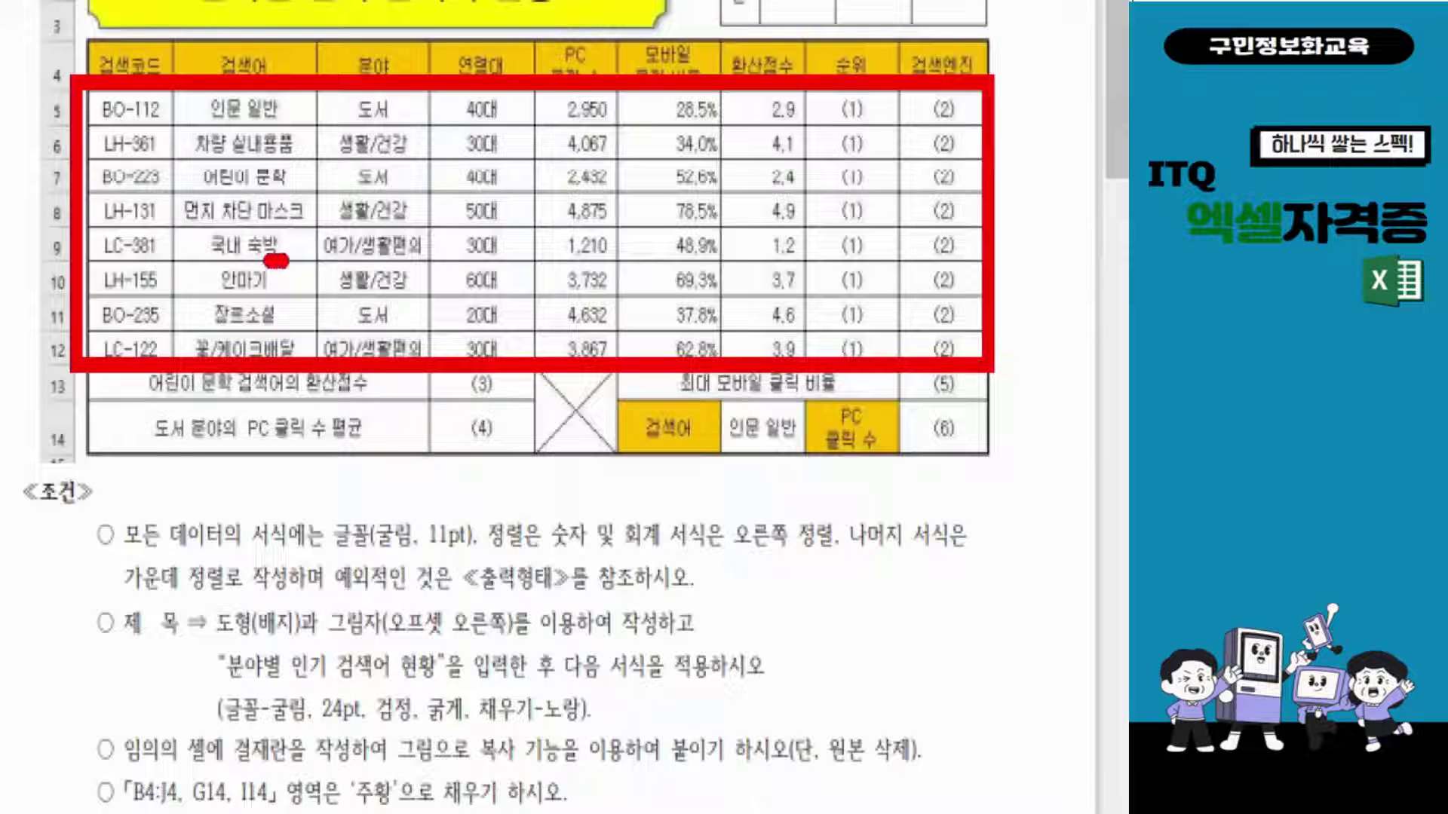
pyautogui.moveTo(276, 261)
pyautogui.mouseDown()
pyautogui.moveTo(190, 261)
pyautogui.moveTo(226, 217)
pyautogui.moveTo(278, 226)
pyautogui.moveTo(289, 261)
pyautogui.mouseUp()
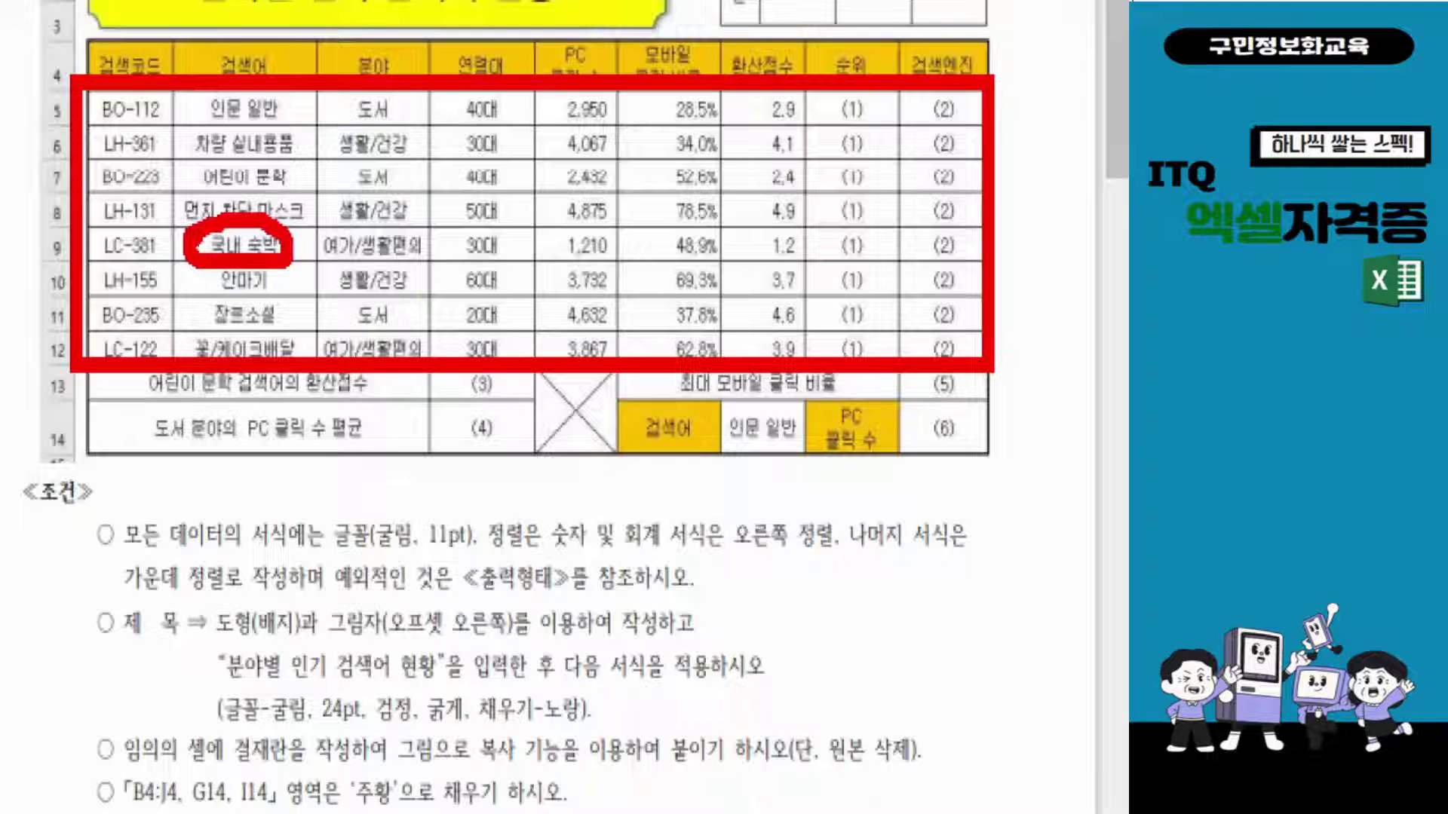
pyautogui.moveTo(198, 246); pyautogui.dragTo(588, 262)
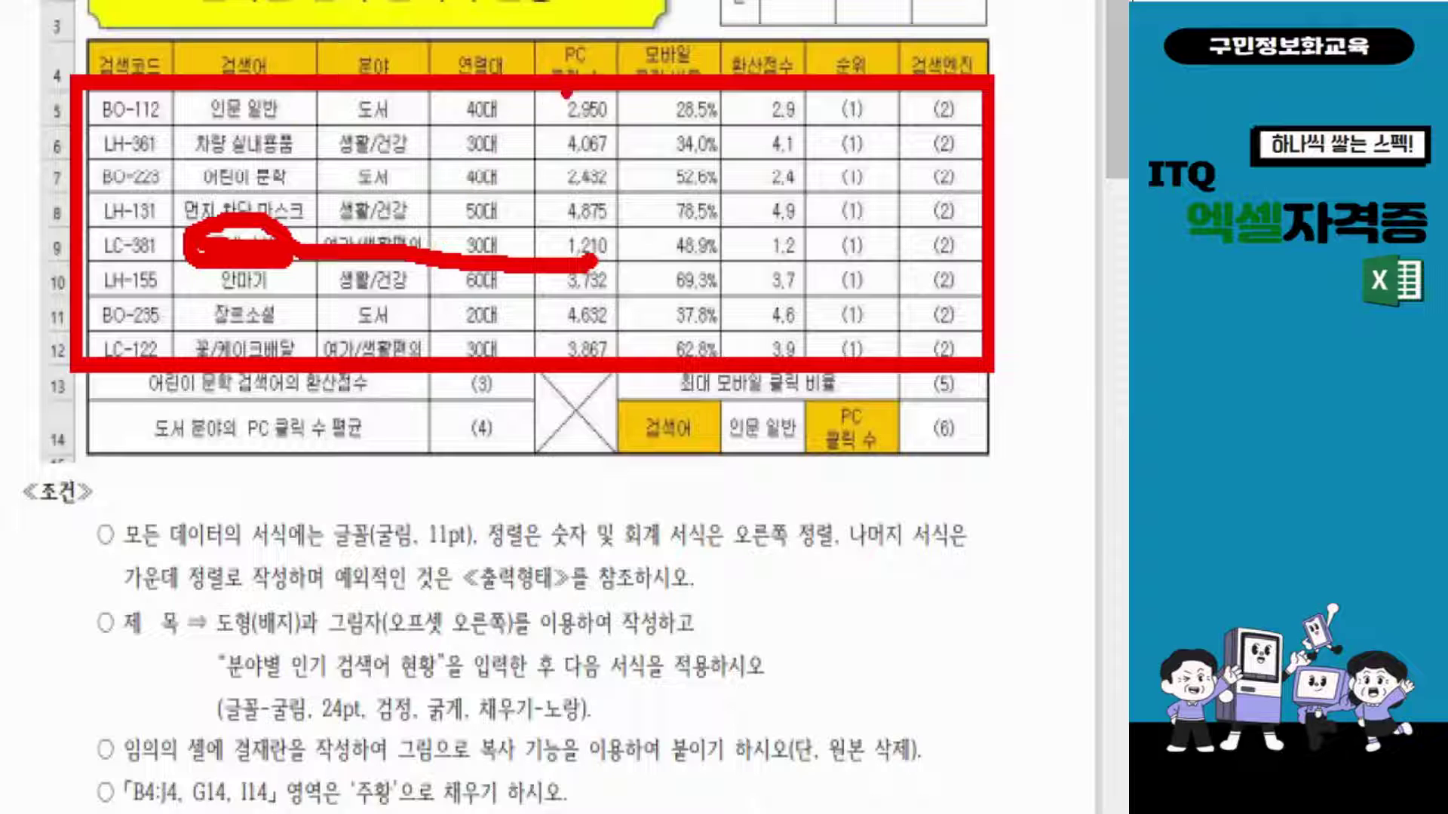
pyautogui.moveTo(587, 72)
pyautogui.mouseDown()
pyautogui.moveTo(586, 226)
pyautogui.moveTo(618, 261)
pyautogui.moveTo(562, 269)
pyautogui.moveTo(549, 223)
pyautogui.moveTo(599, 215)
pyautogui.moveTo(620, 252)
pyautogui.mouseUp()
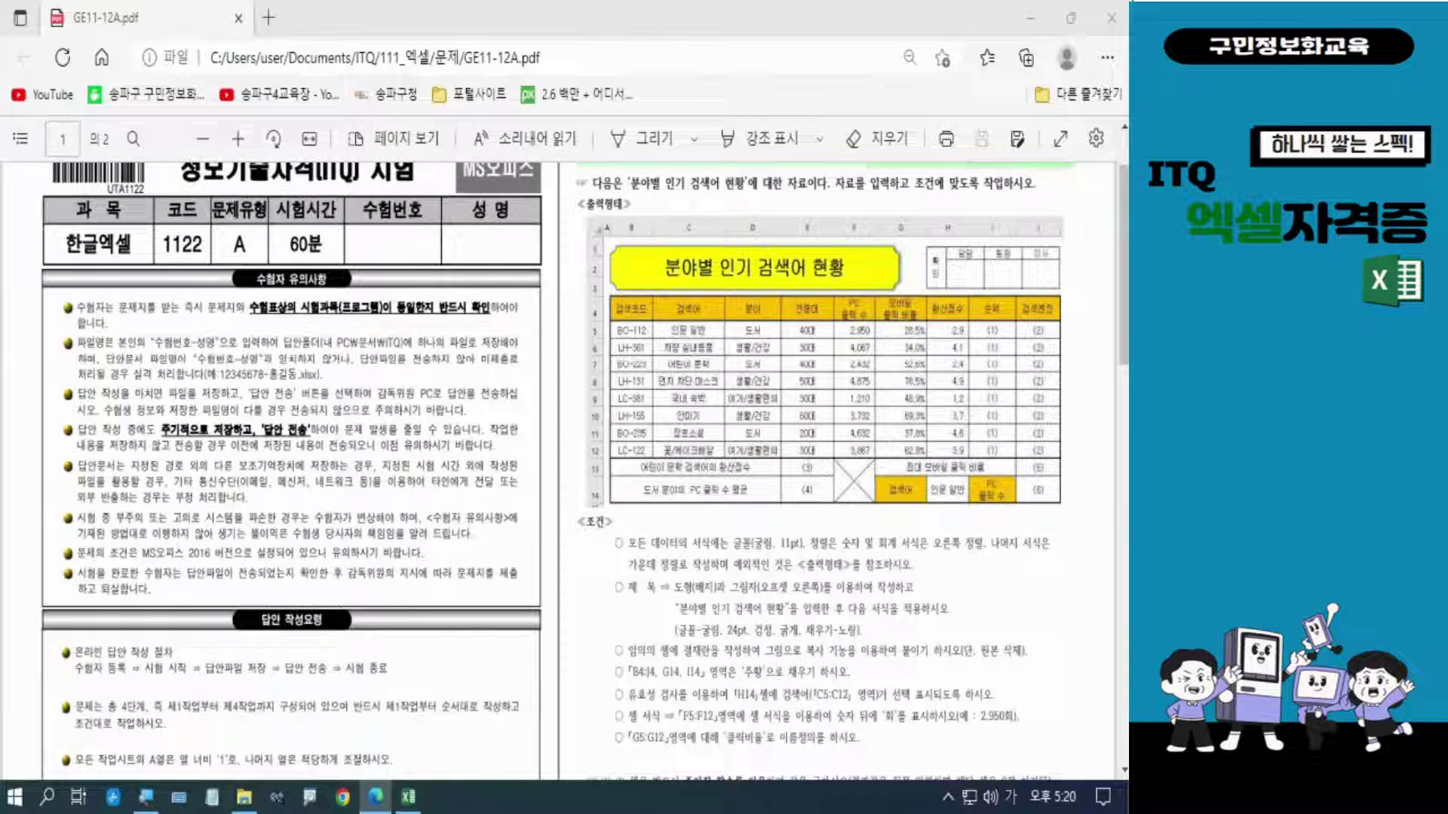
pyautogui.press('Hangul')
pyautogui.press('Hangul')
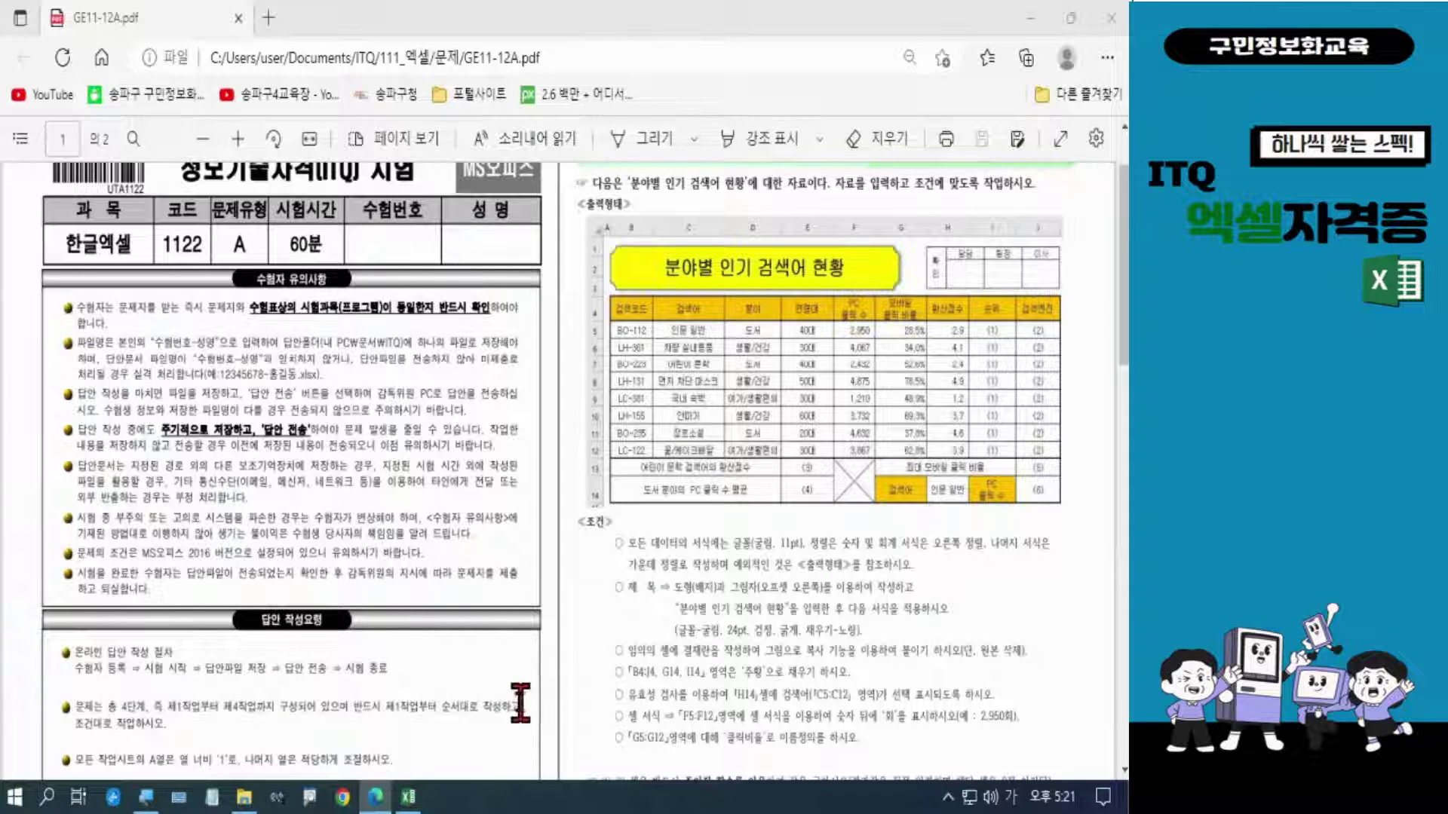
# Step: Switch back to the Excel workbook and save it under its existing name
pyautogui.click(408, 797)
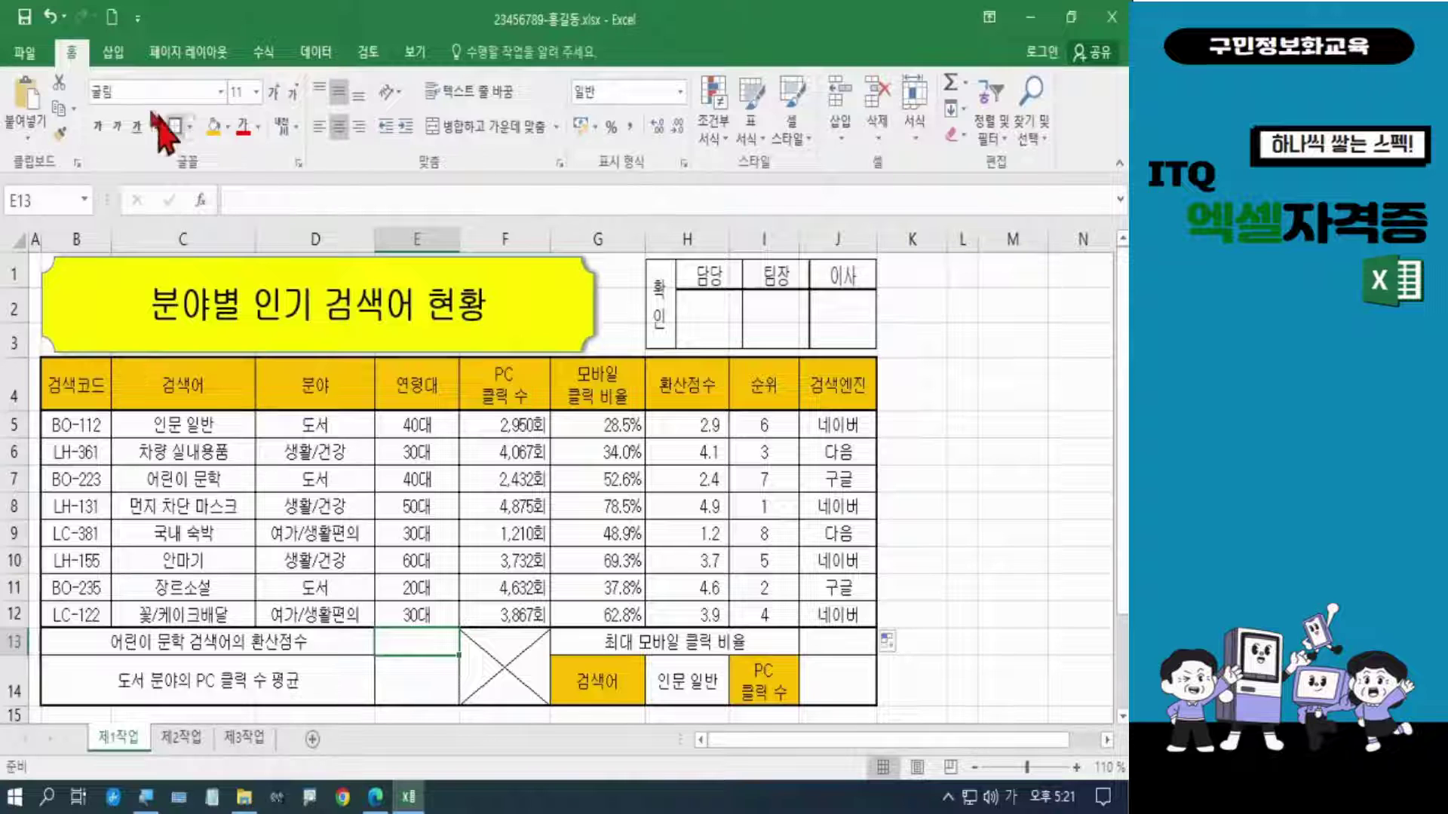
pyautogui.click(23, 60)
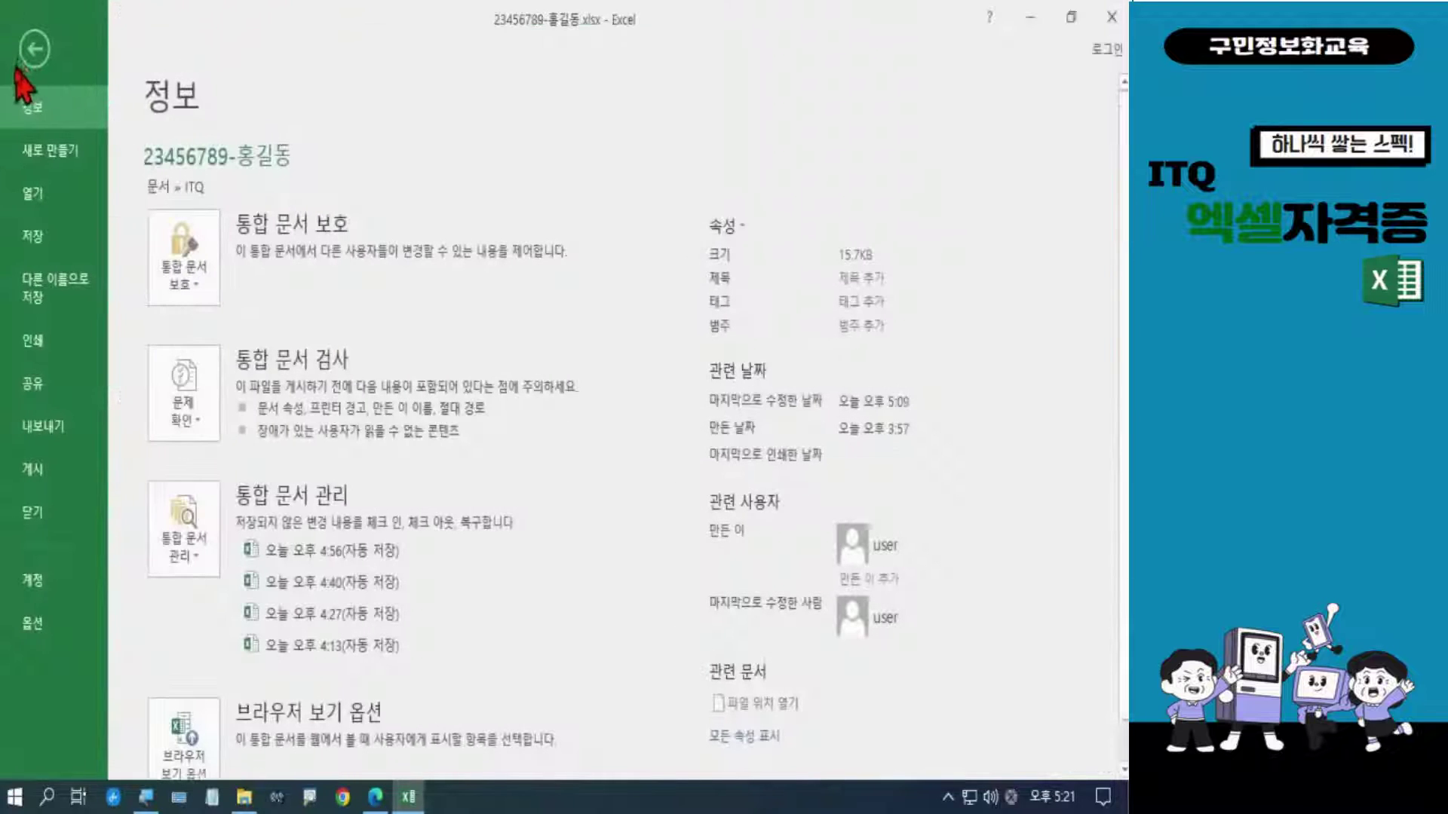
pyautogui.click(32, 238)
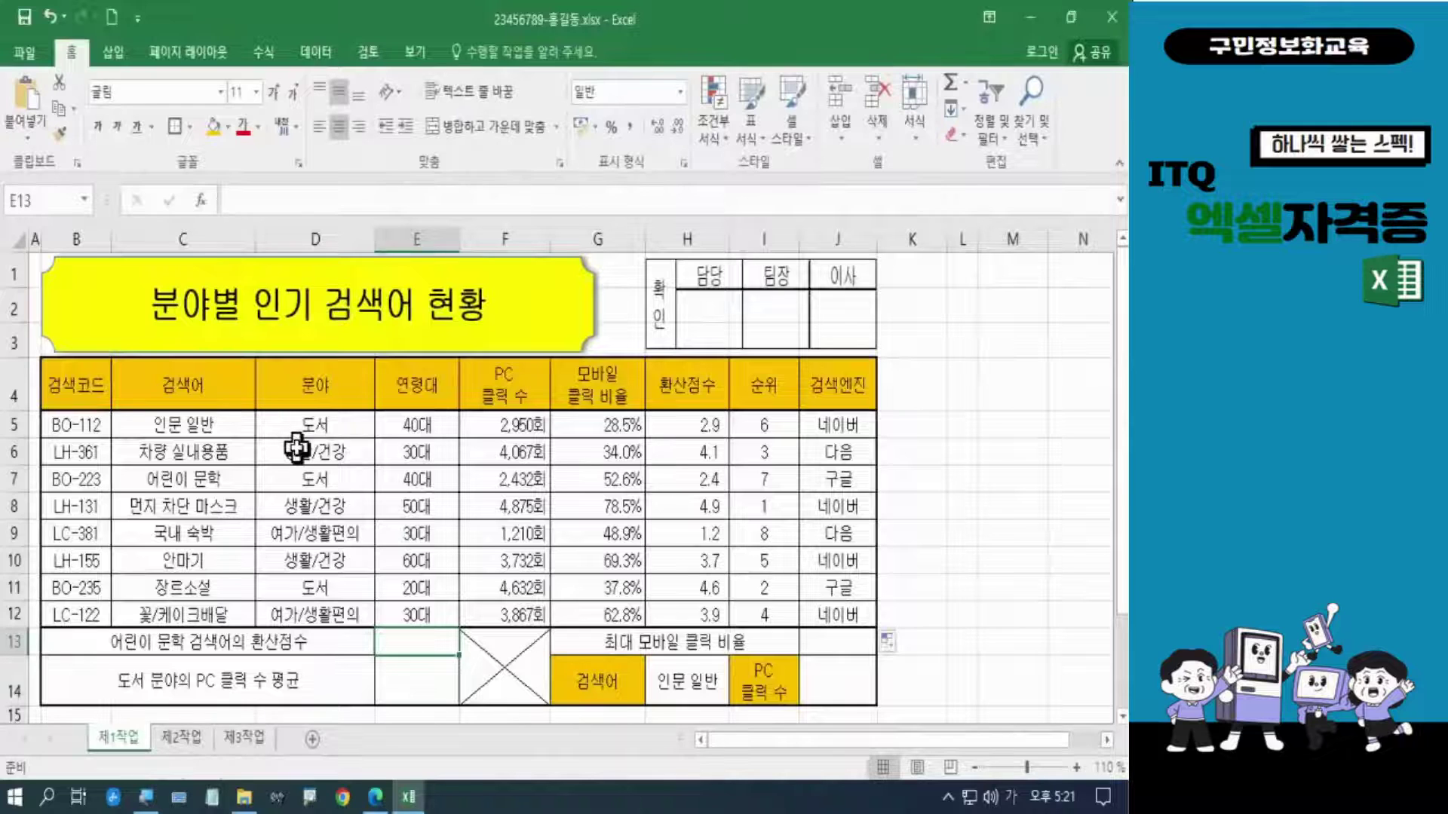